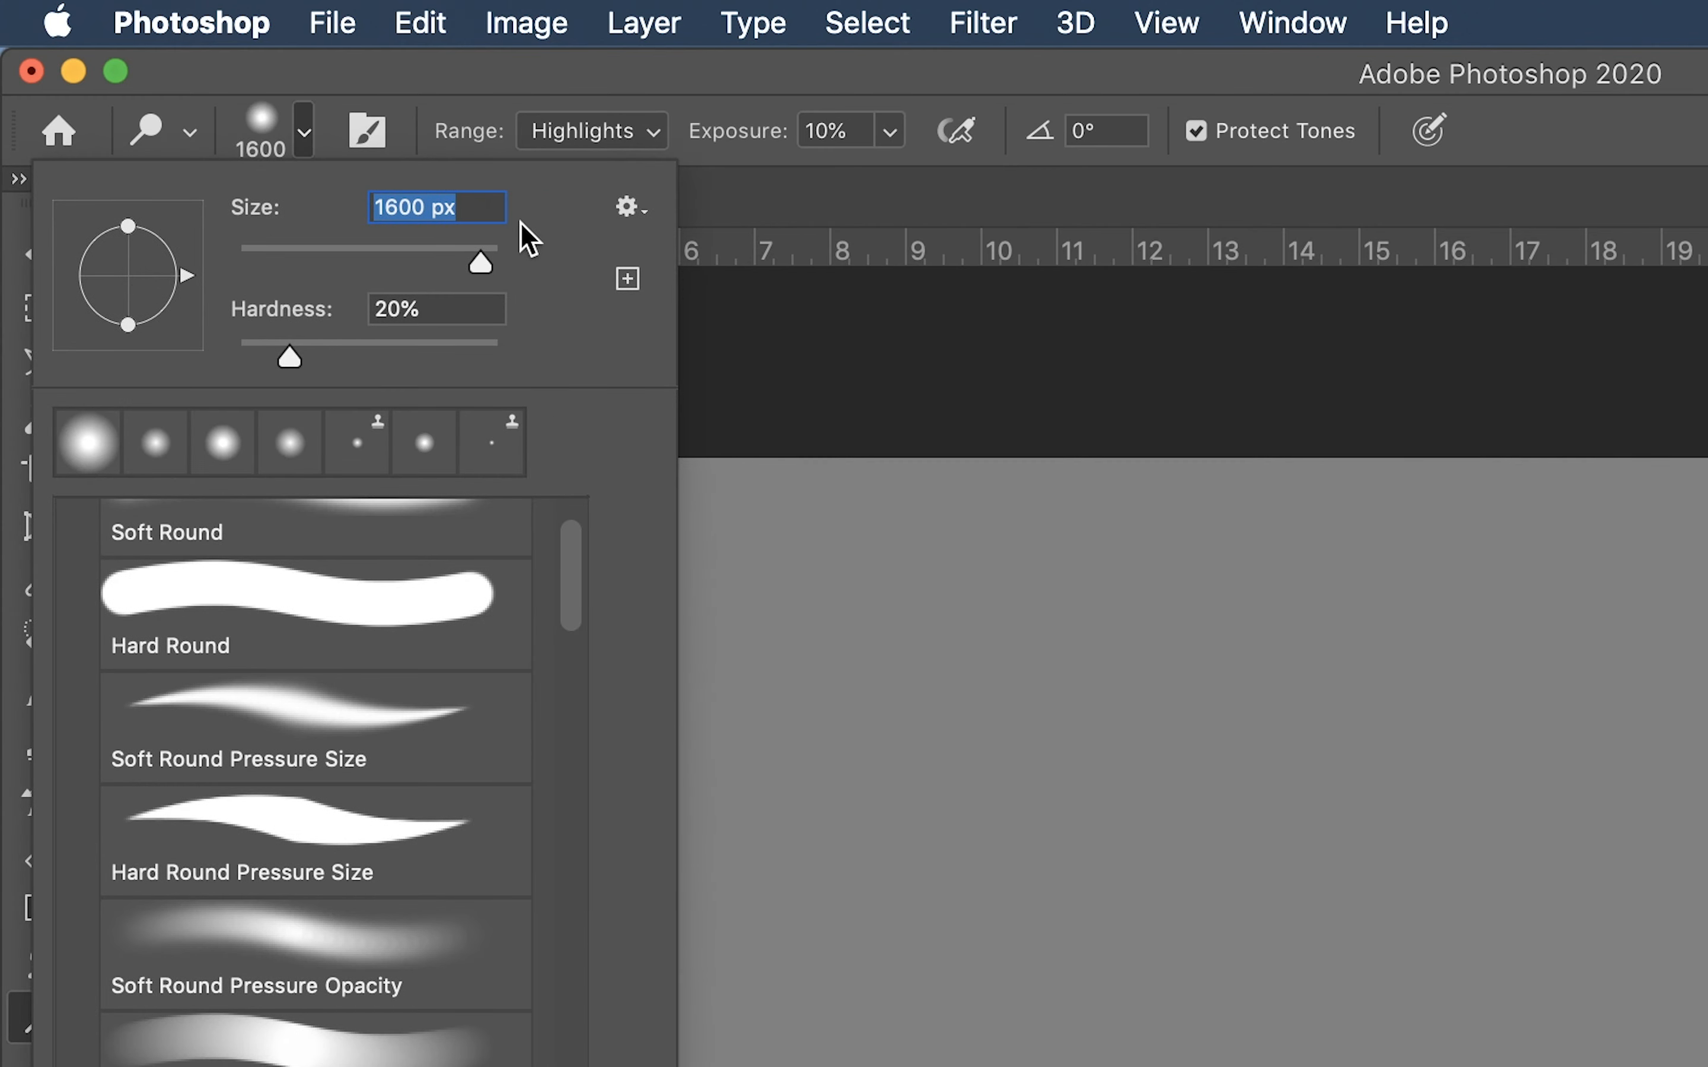
Set the Dodge tool's brush to a size of 700 px and a hardness of 15%
type("700")
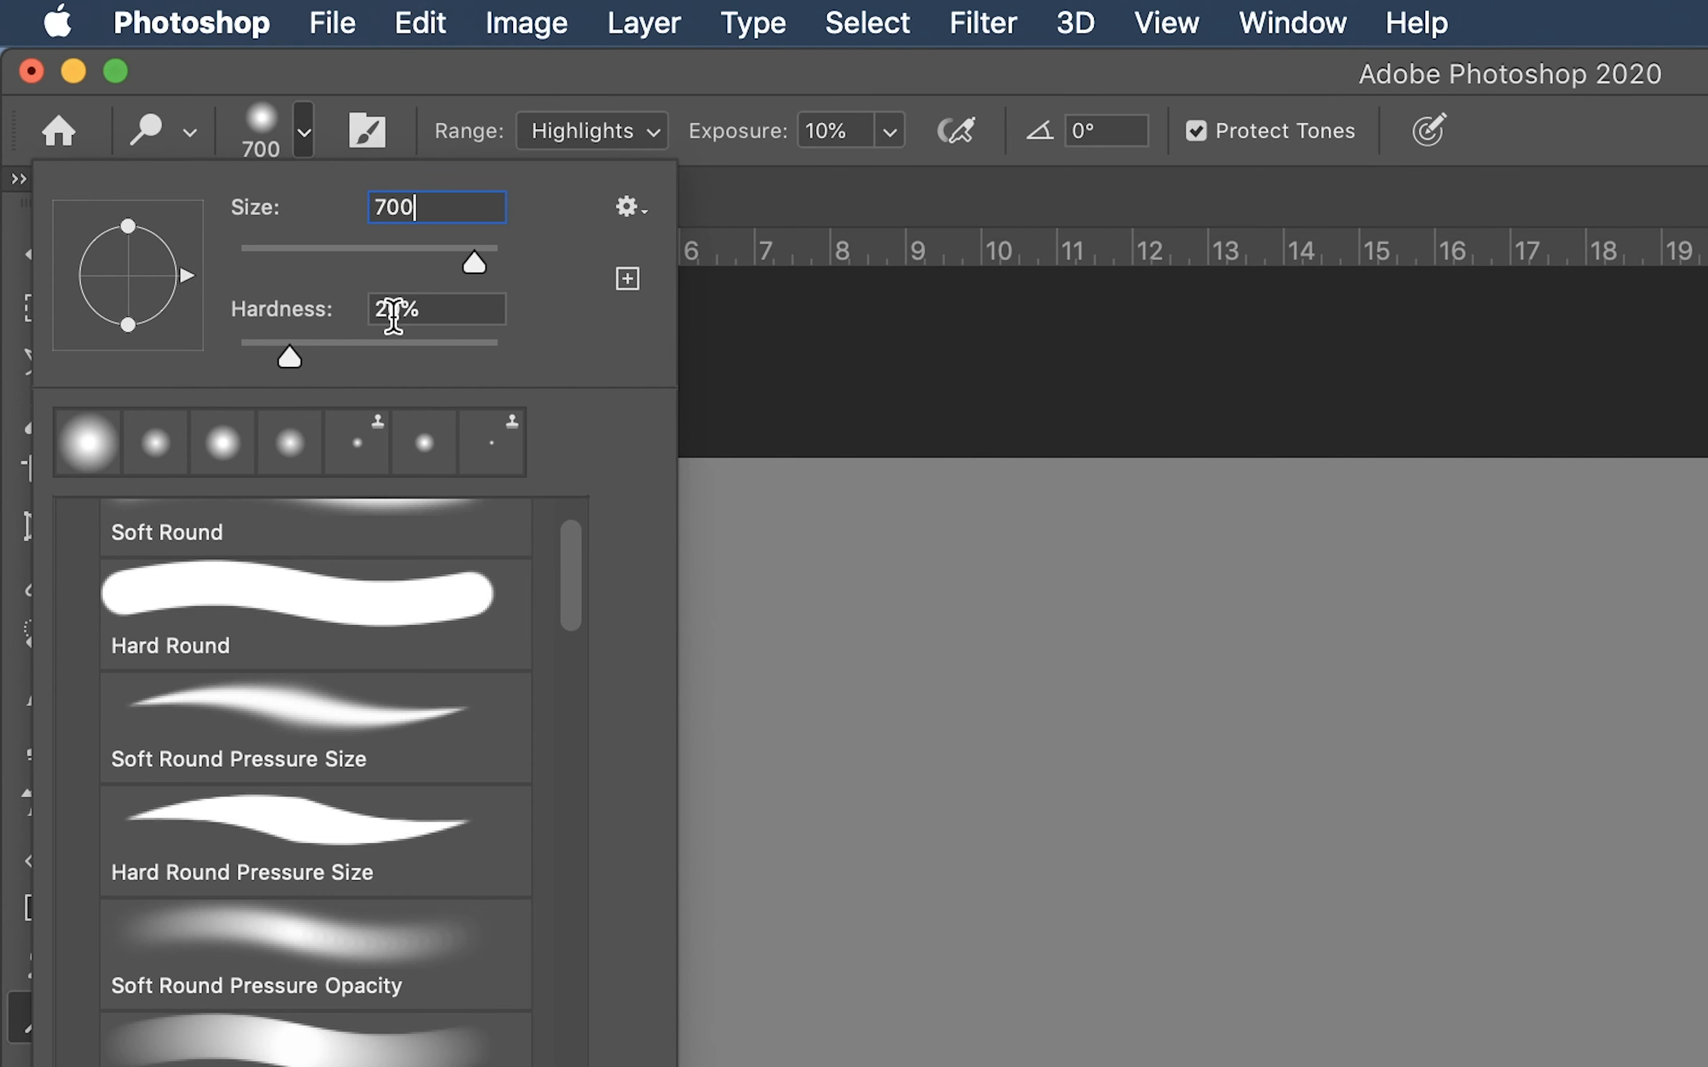
key("Return")
left_click(282, 315)
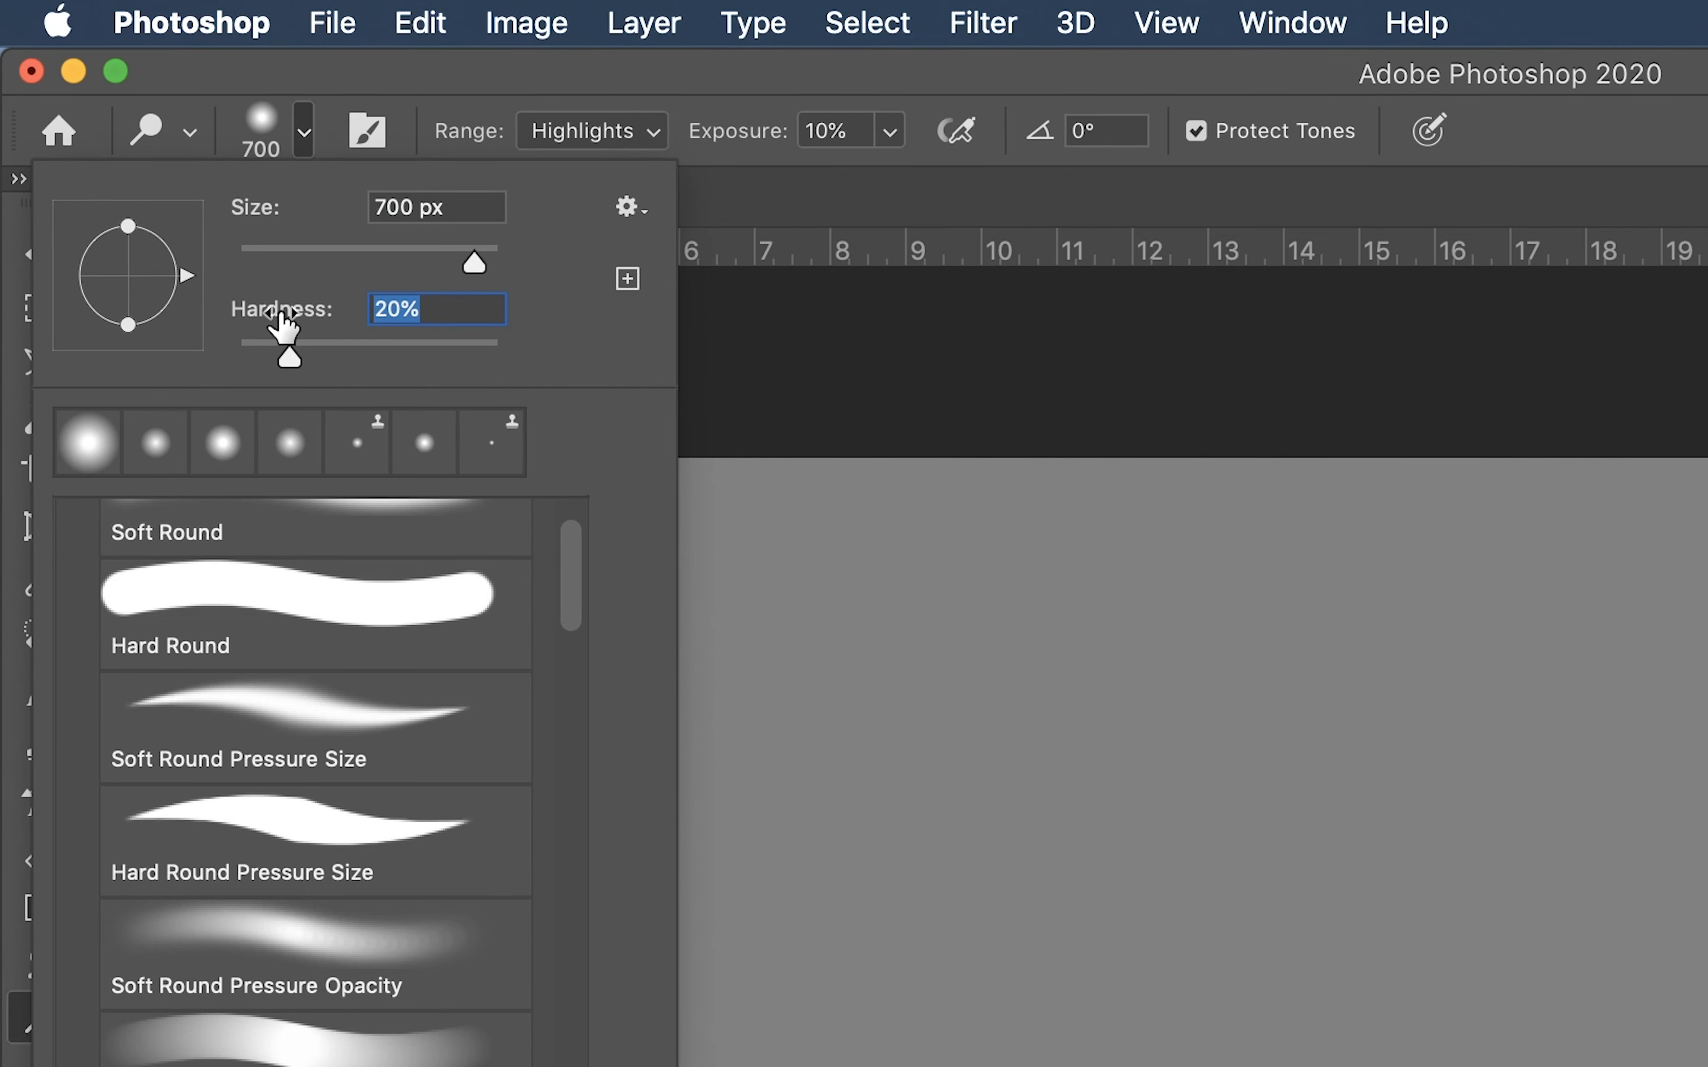
type("15")
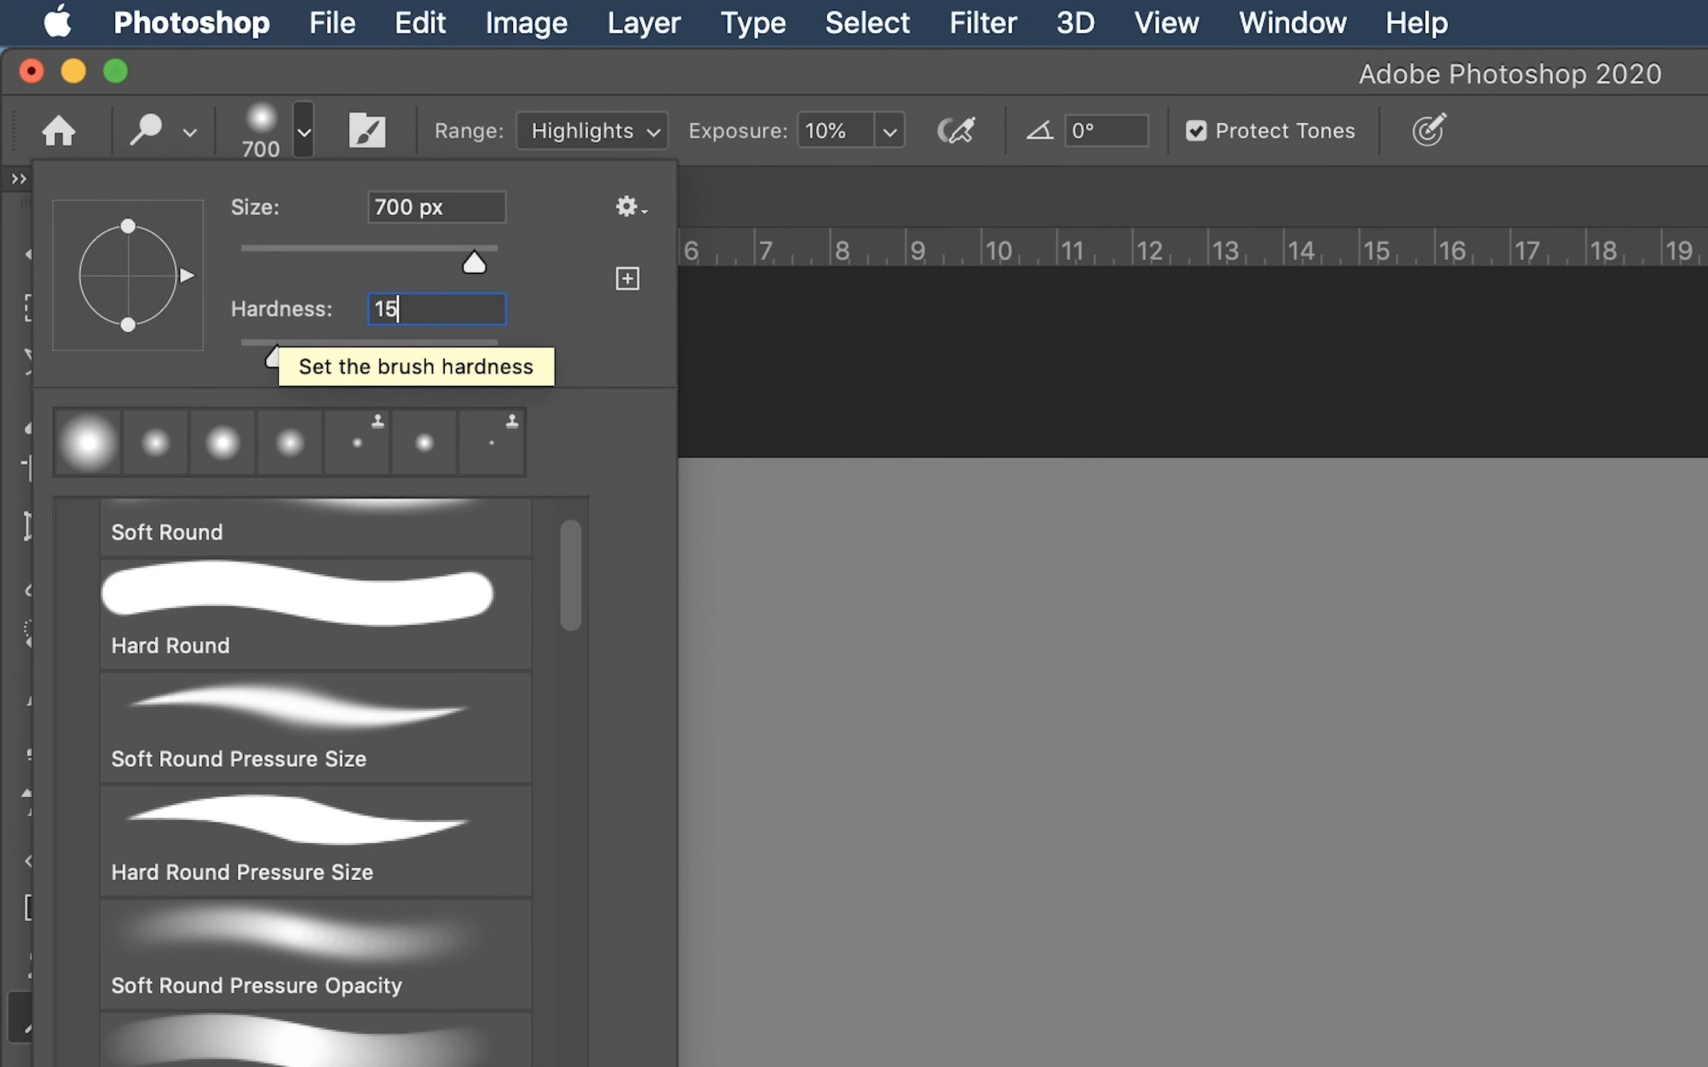
key("Return")
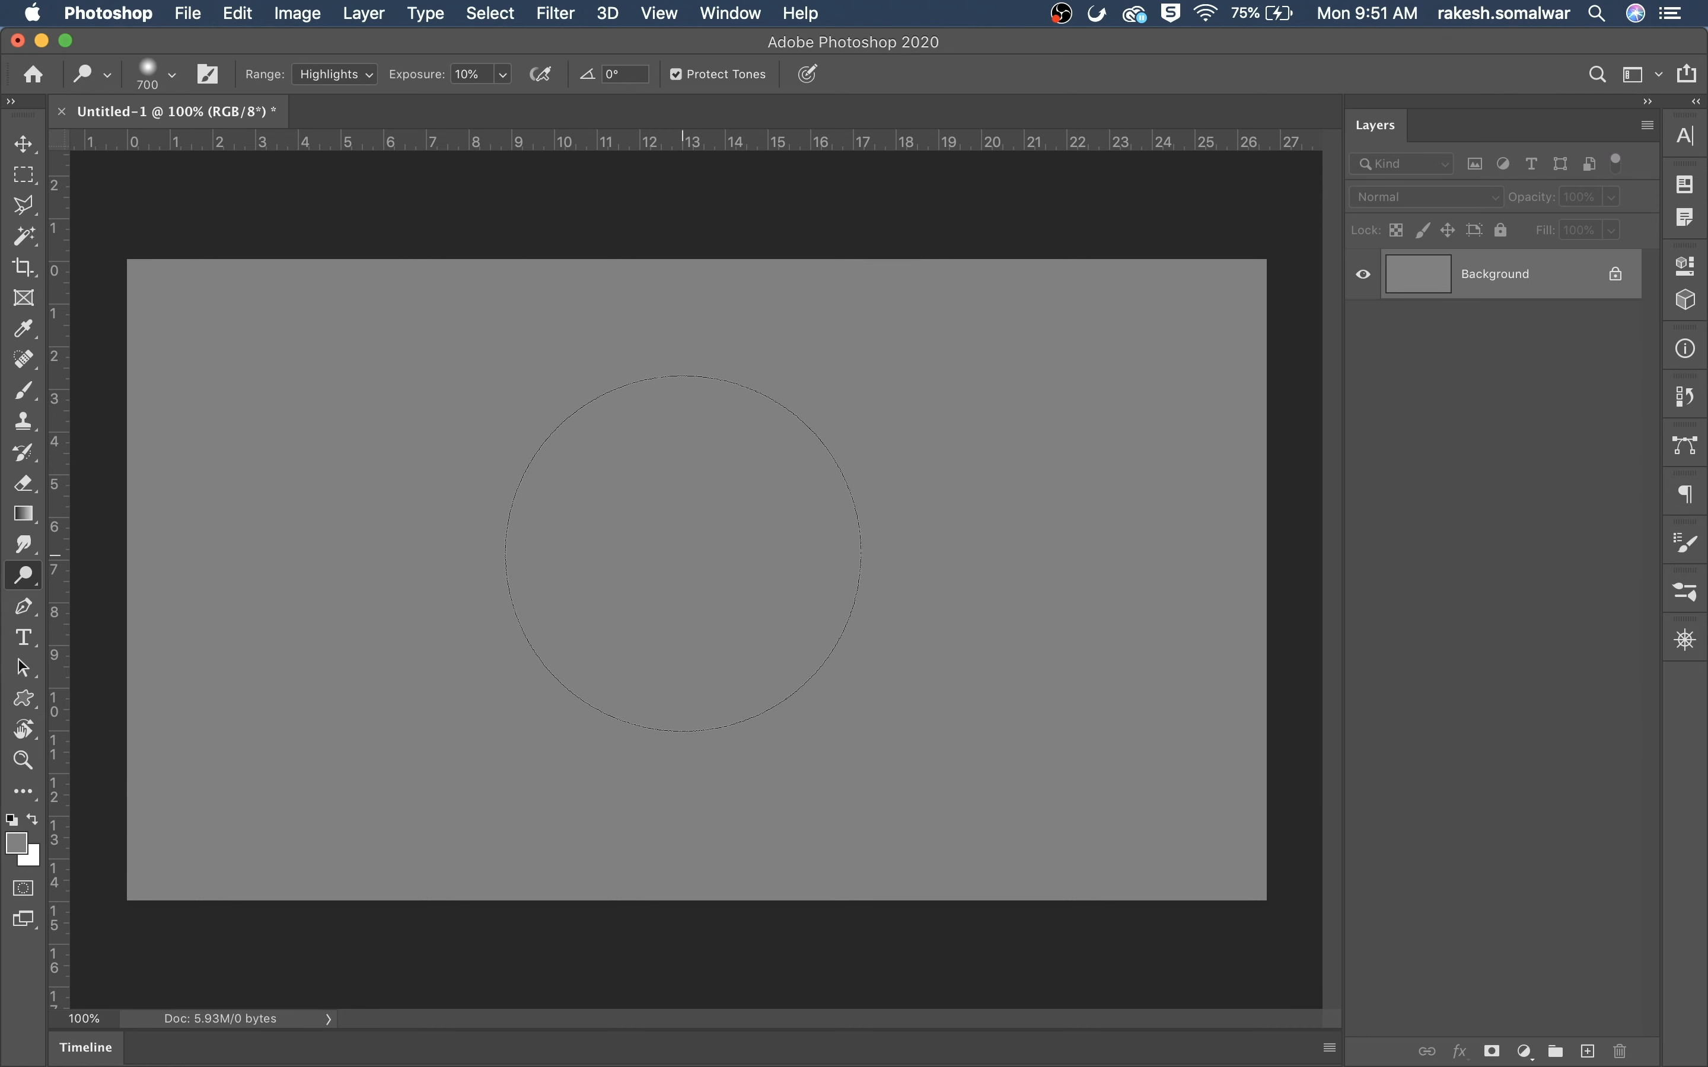
Dodge repeatedly on one spot at the centre of the grey canvas to build up a round white glow
left_click(683, 554)
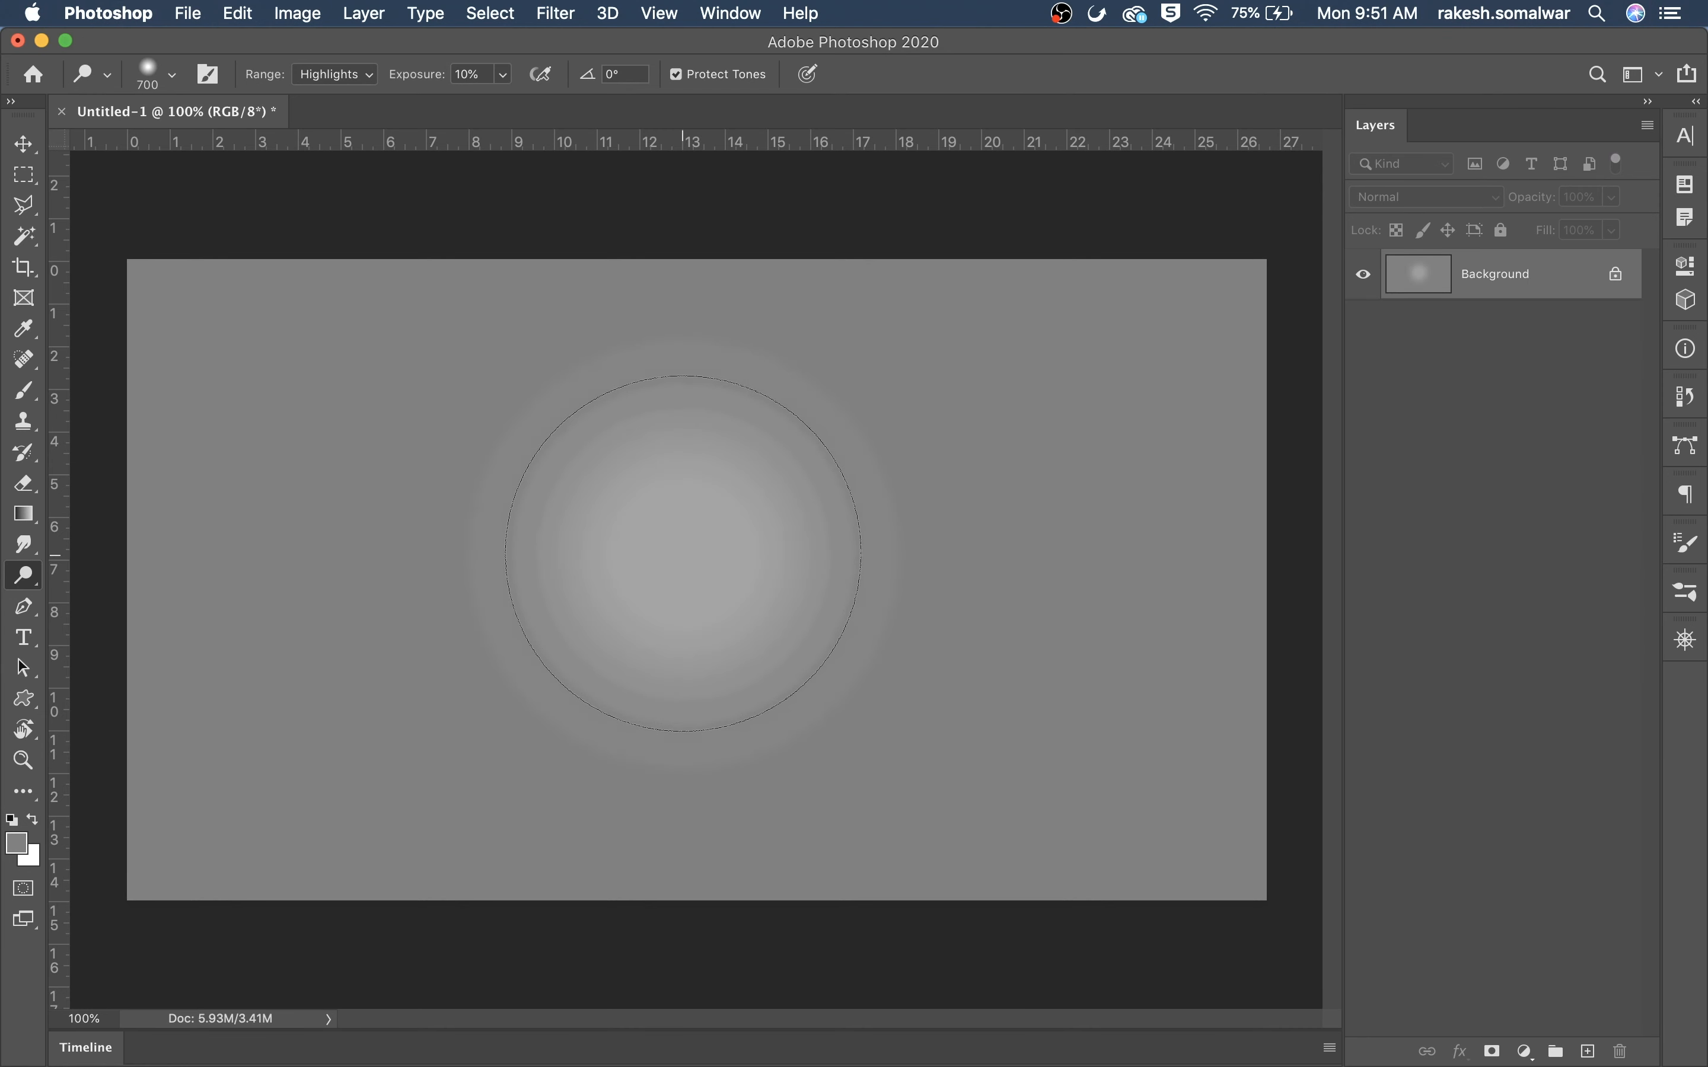
left_click(683, 553)
left_click(683, 554)
left_click(683, 553)
left_click(683, 553)
left_click(684, 553)
left_click(683, 553)
left_click(683, 553)
left_click(684, 553)
left_click(683, 554)
left_click(683, 553)
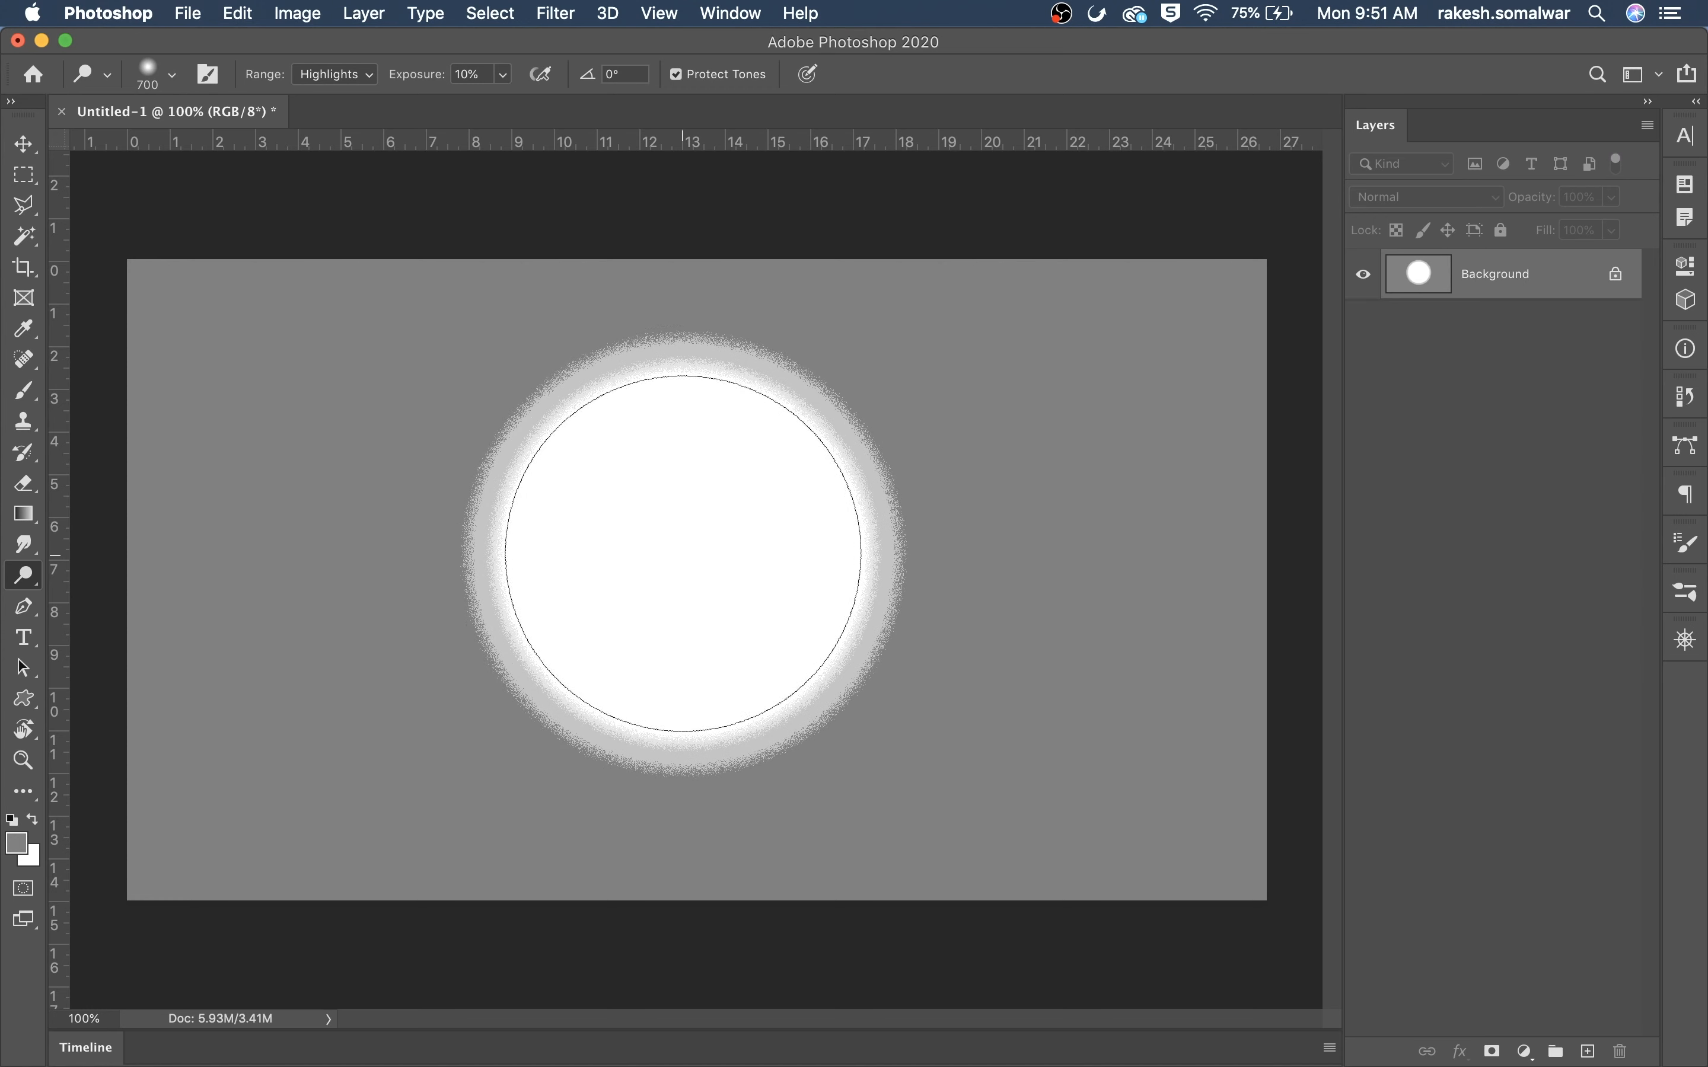
Widen the glow by dodging the same centre spot with the brush enlarged to 1000 px and 1200 px
key("bracketright")
key("bracketright")
key("bracketright")
left_click(683, 553)
left_click(683, 554)
left_click(684, 553)
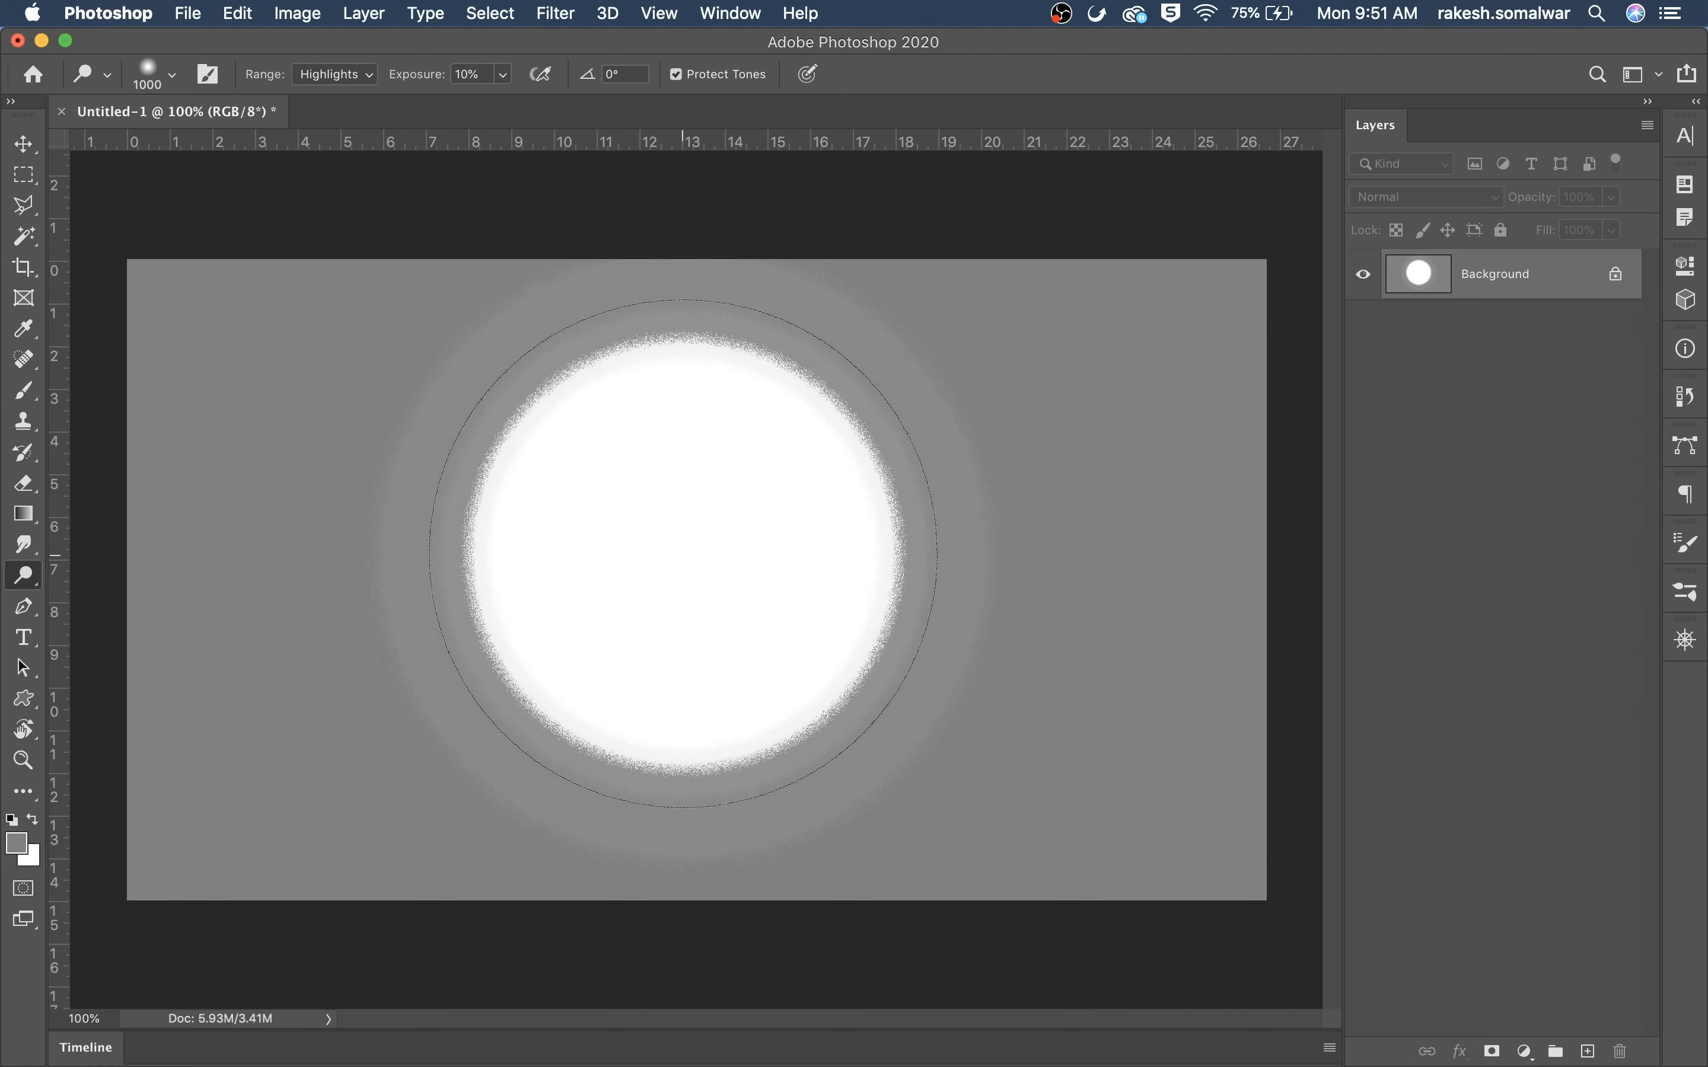
left_click(683, 553)
left_click(683, 553)
left_click(683, 553)
left_click(683, 553)
key("bracketright")
key("bracketright")
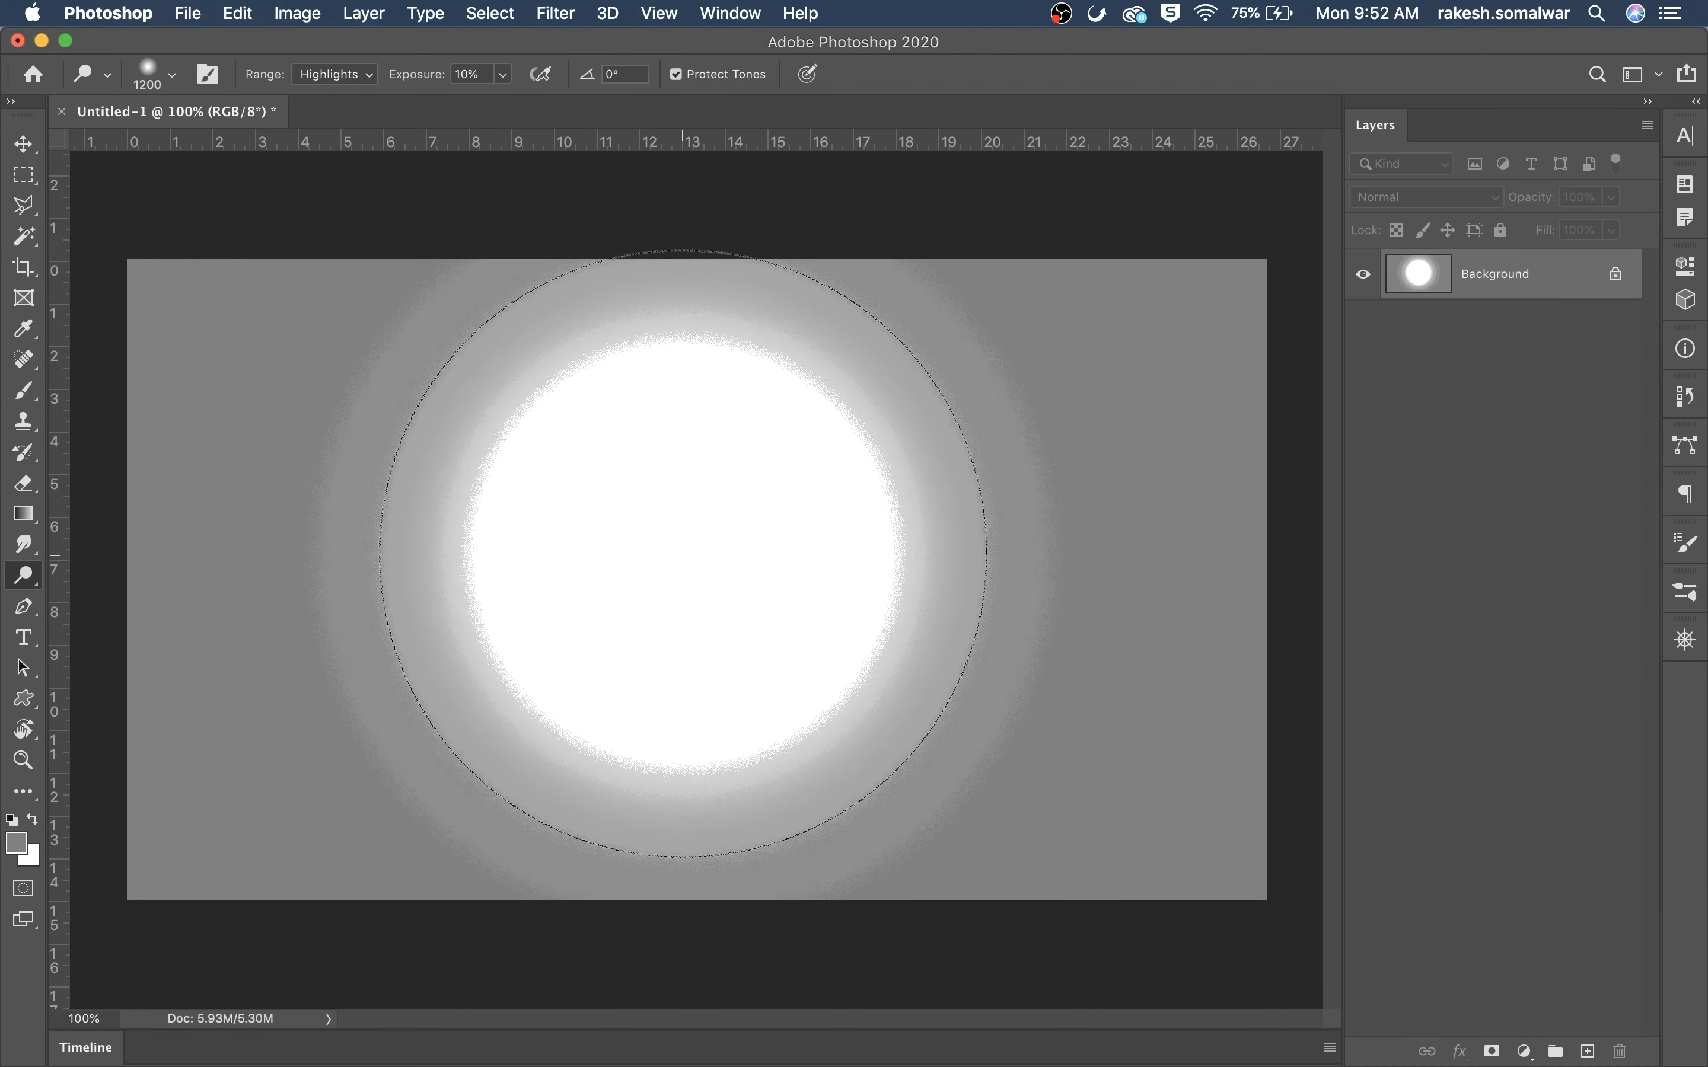
Brighten the inner edge of the glow by dodging its centre with the brush reduced to 800 px
key("bracketleft")
key("bracketleft")
key("bracketleft")
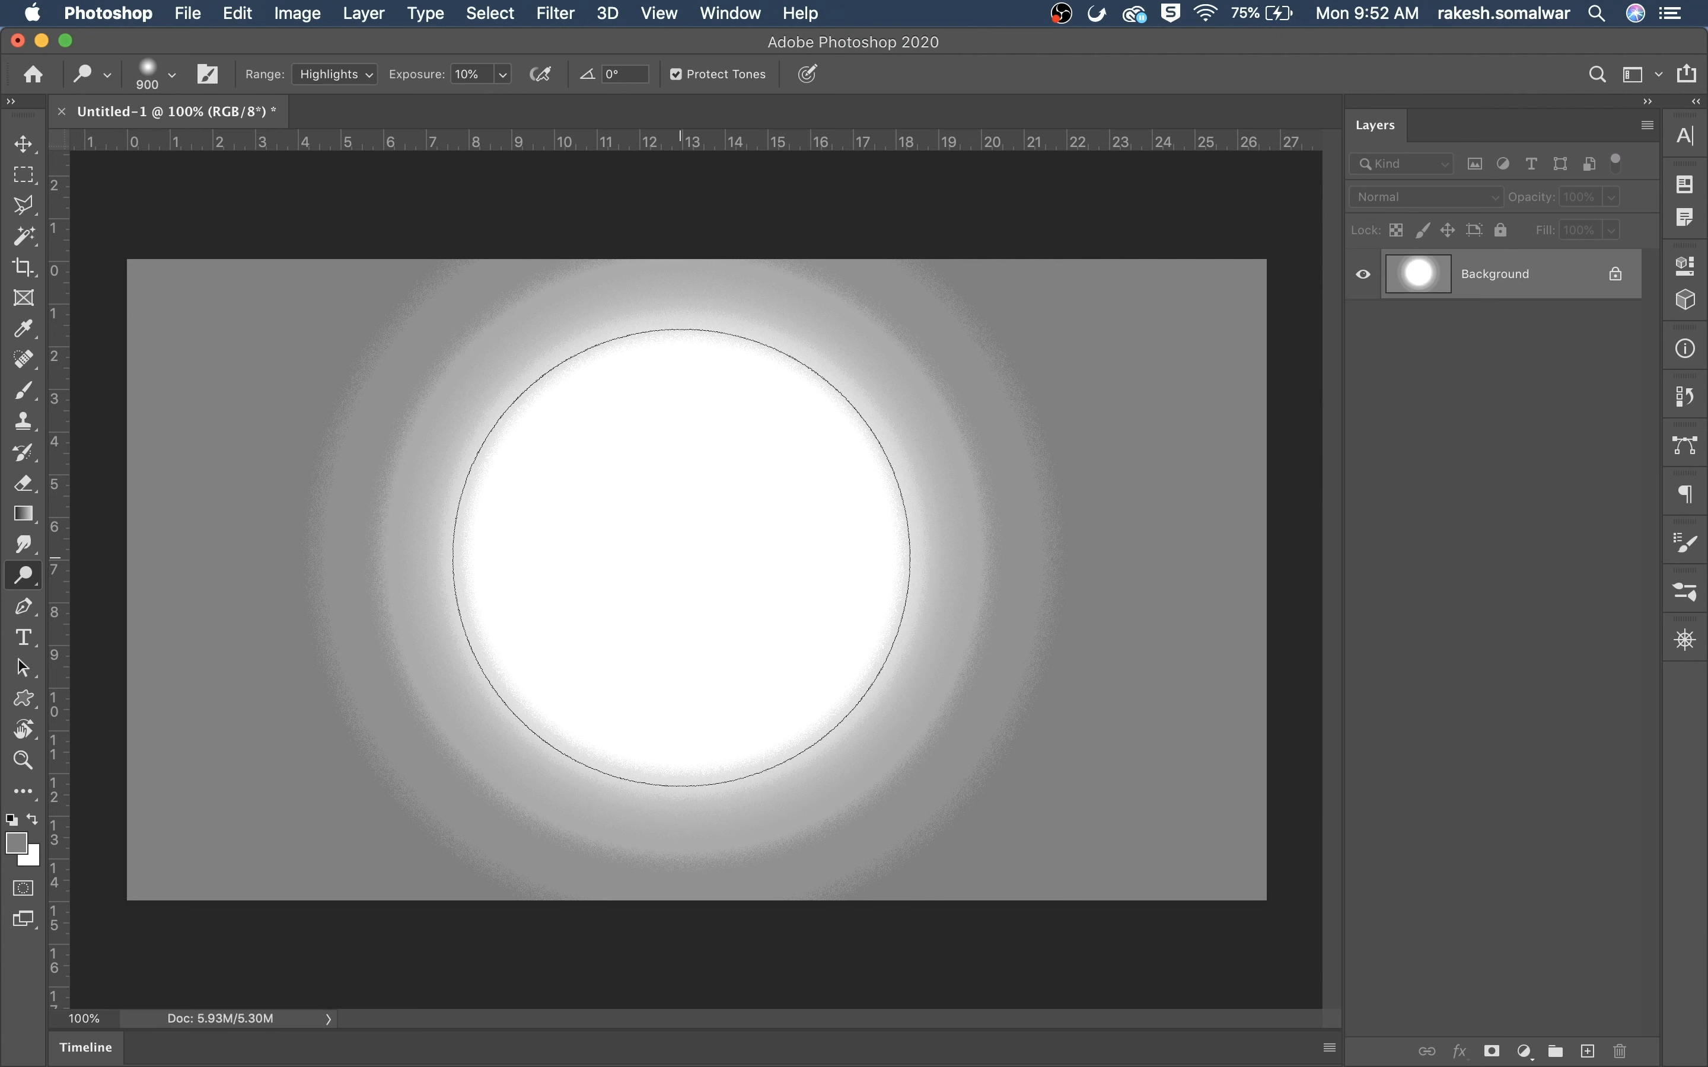
key("bracketleft")
key("bracketleft")
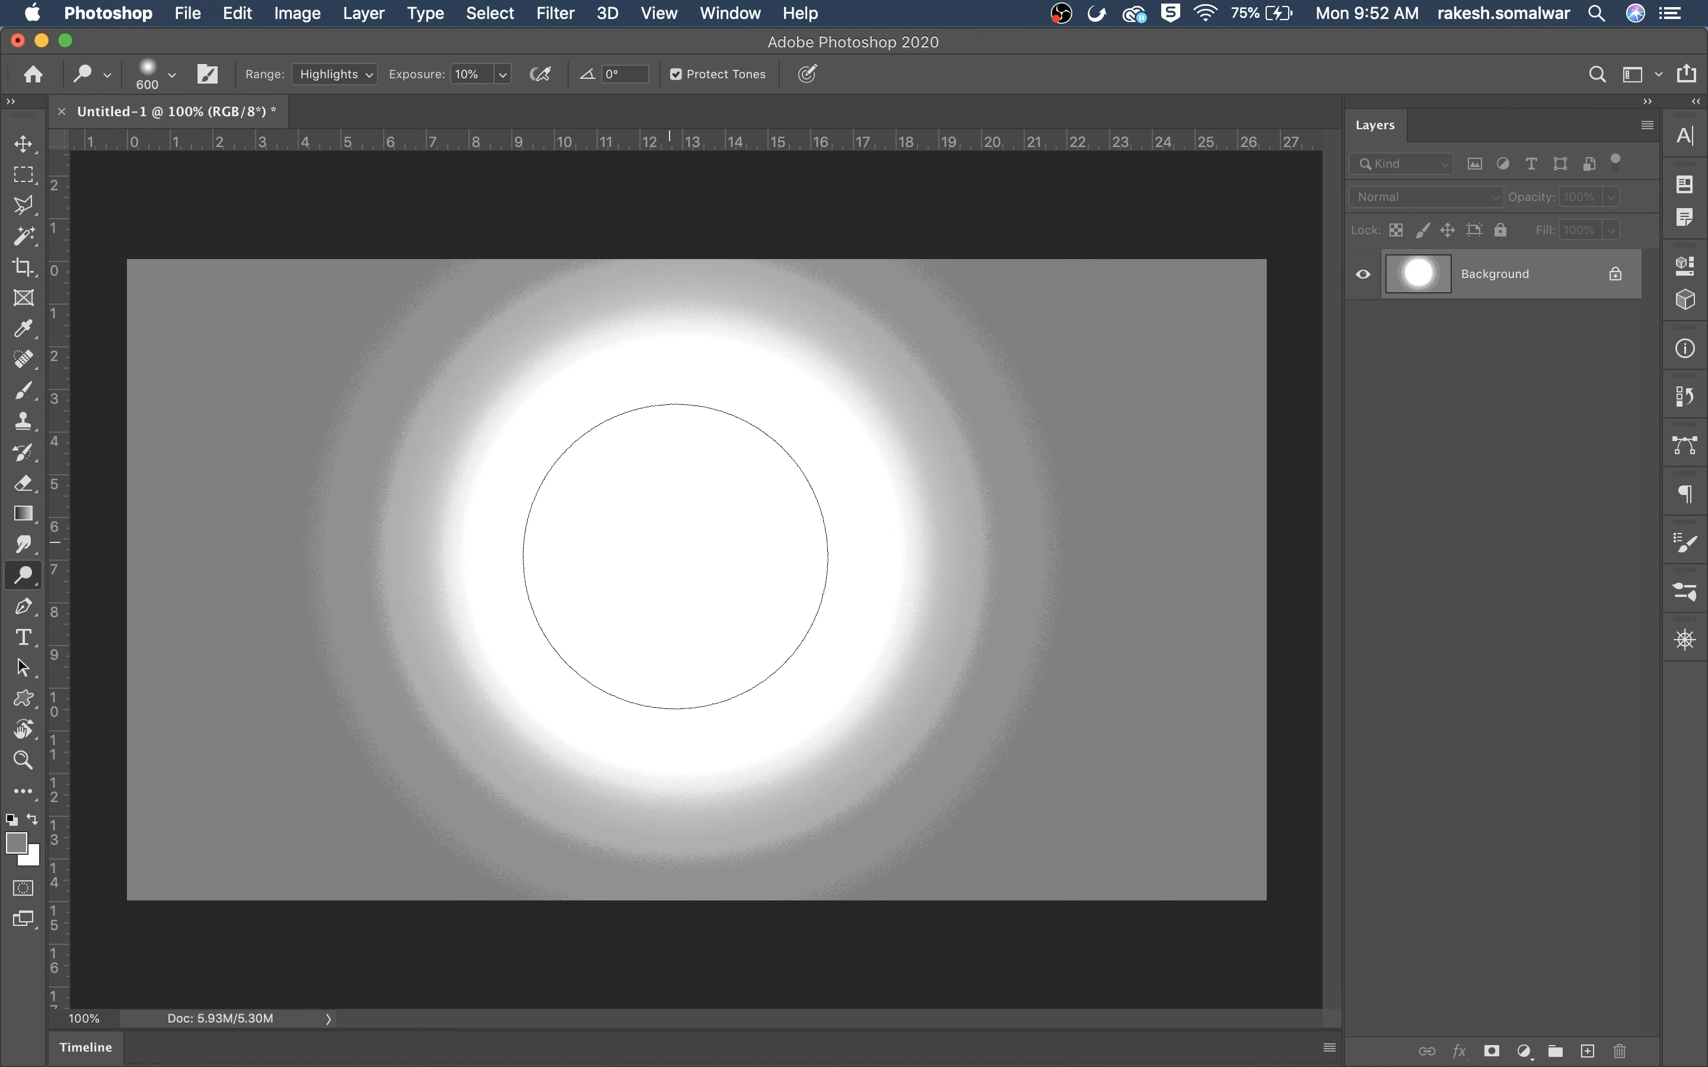
key("bracketright")
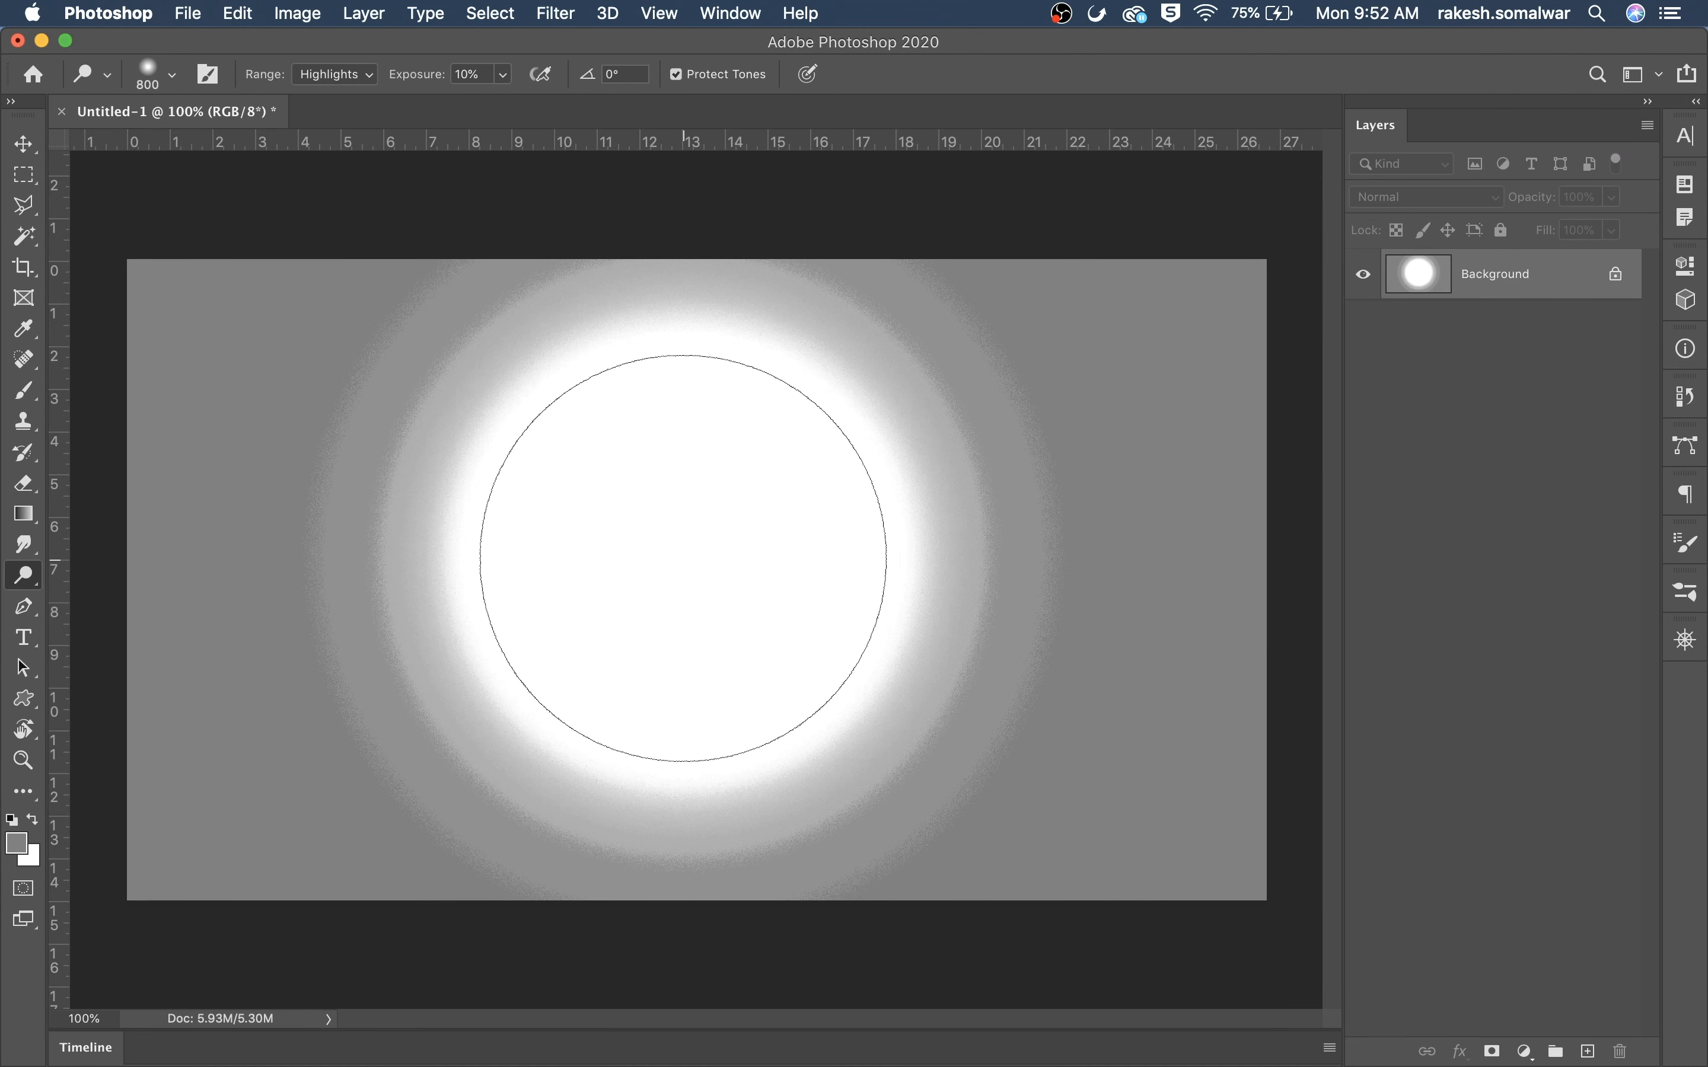
left_click(683, 557)
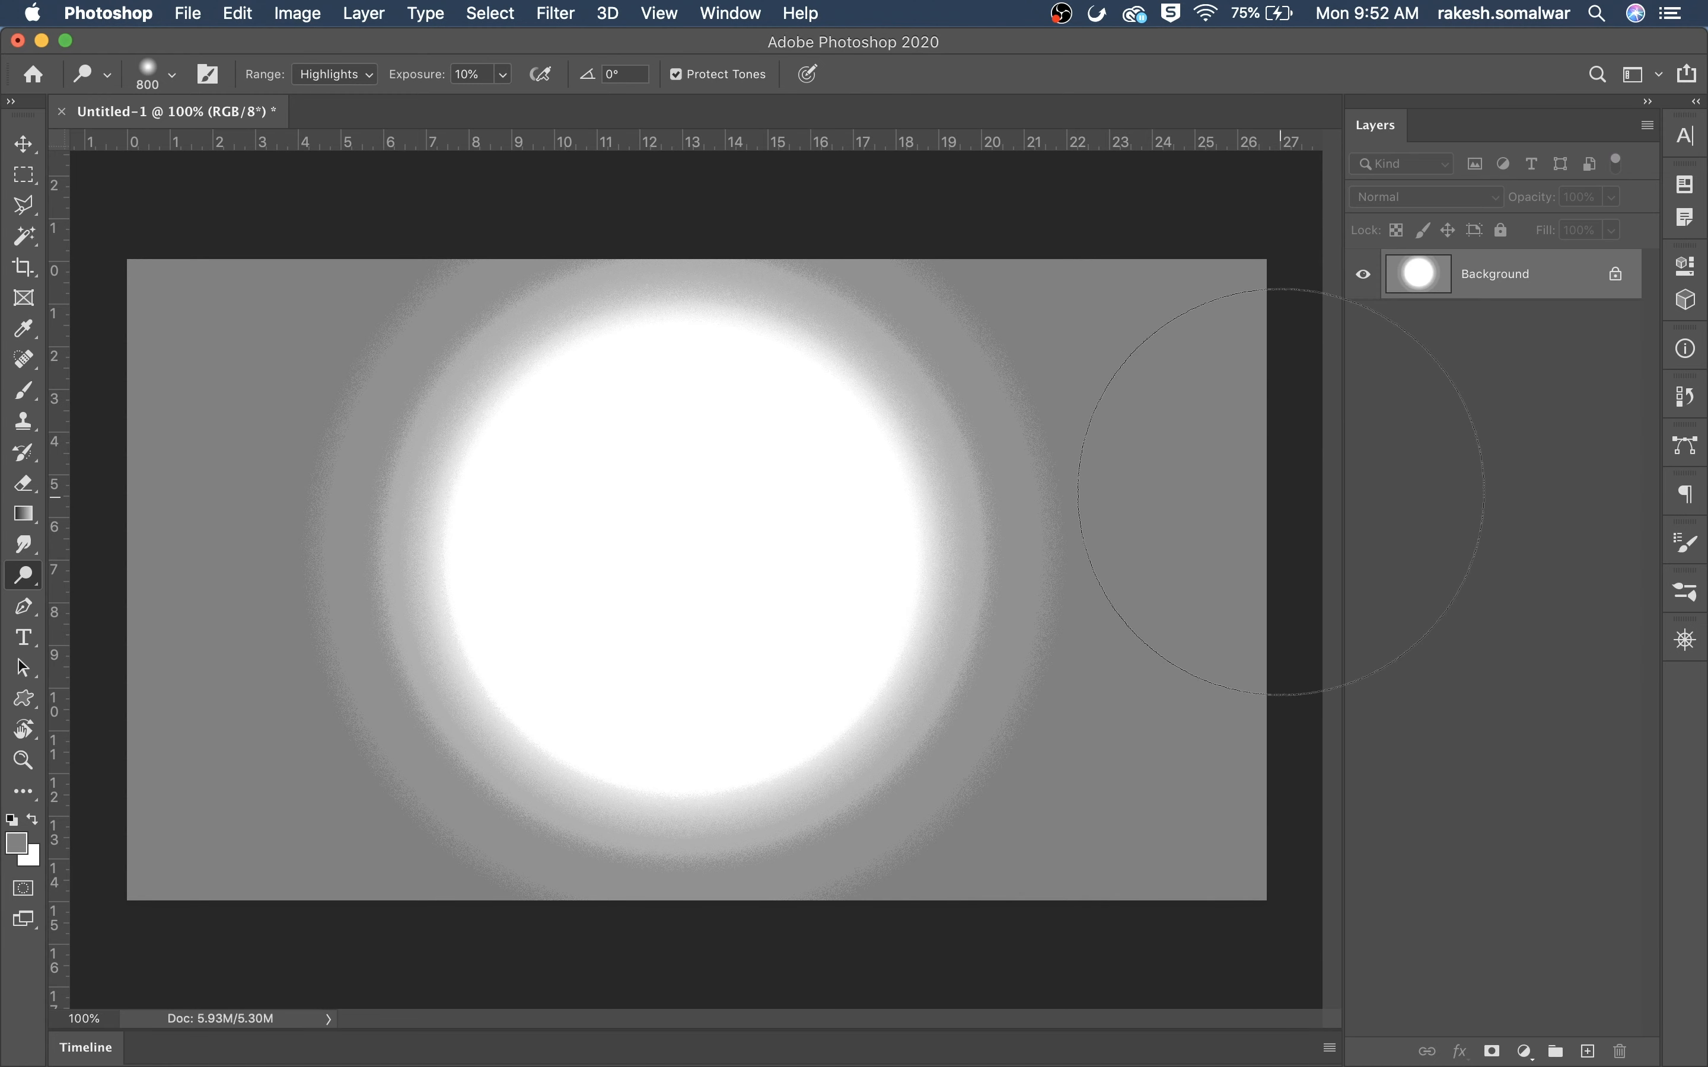
Unlock the Background as a regular layer named Layer 0 and convert it to a smart object
double_click(1503, 282)
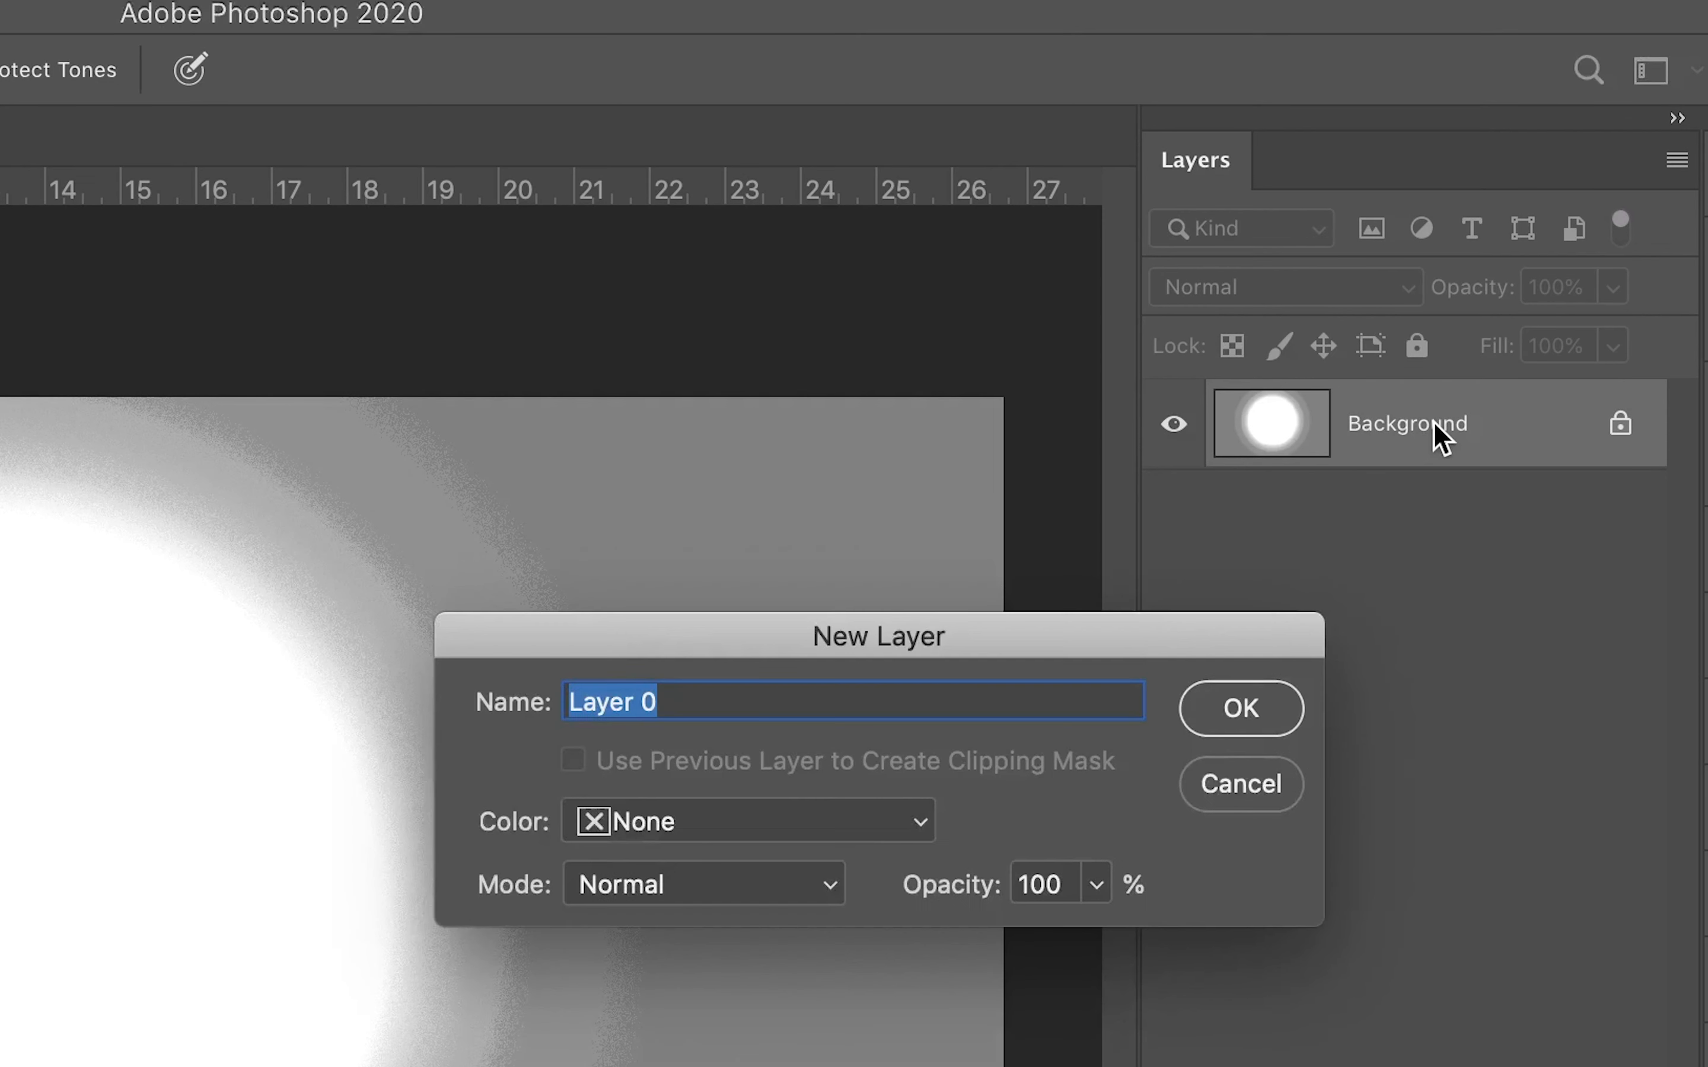
key("Return")
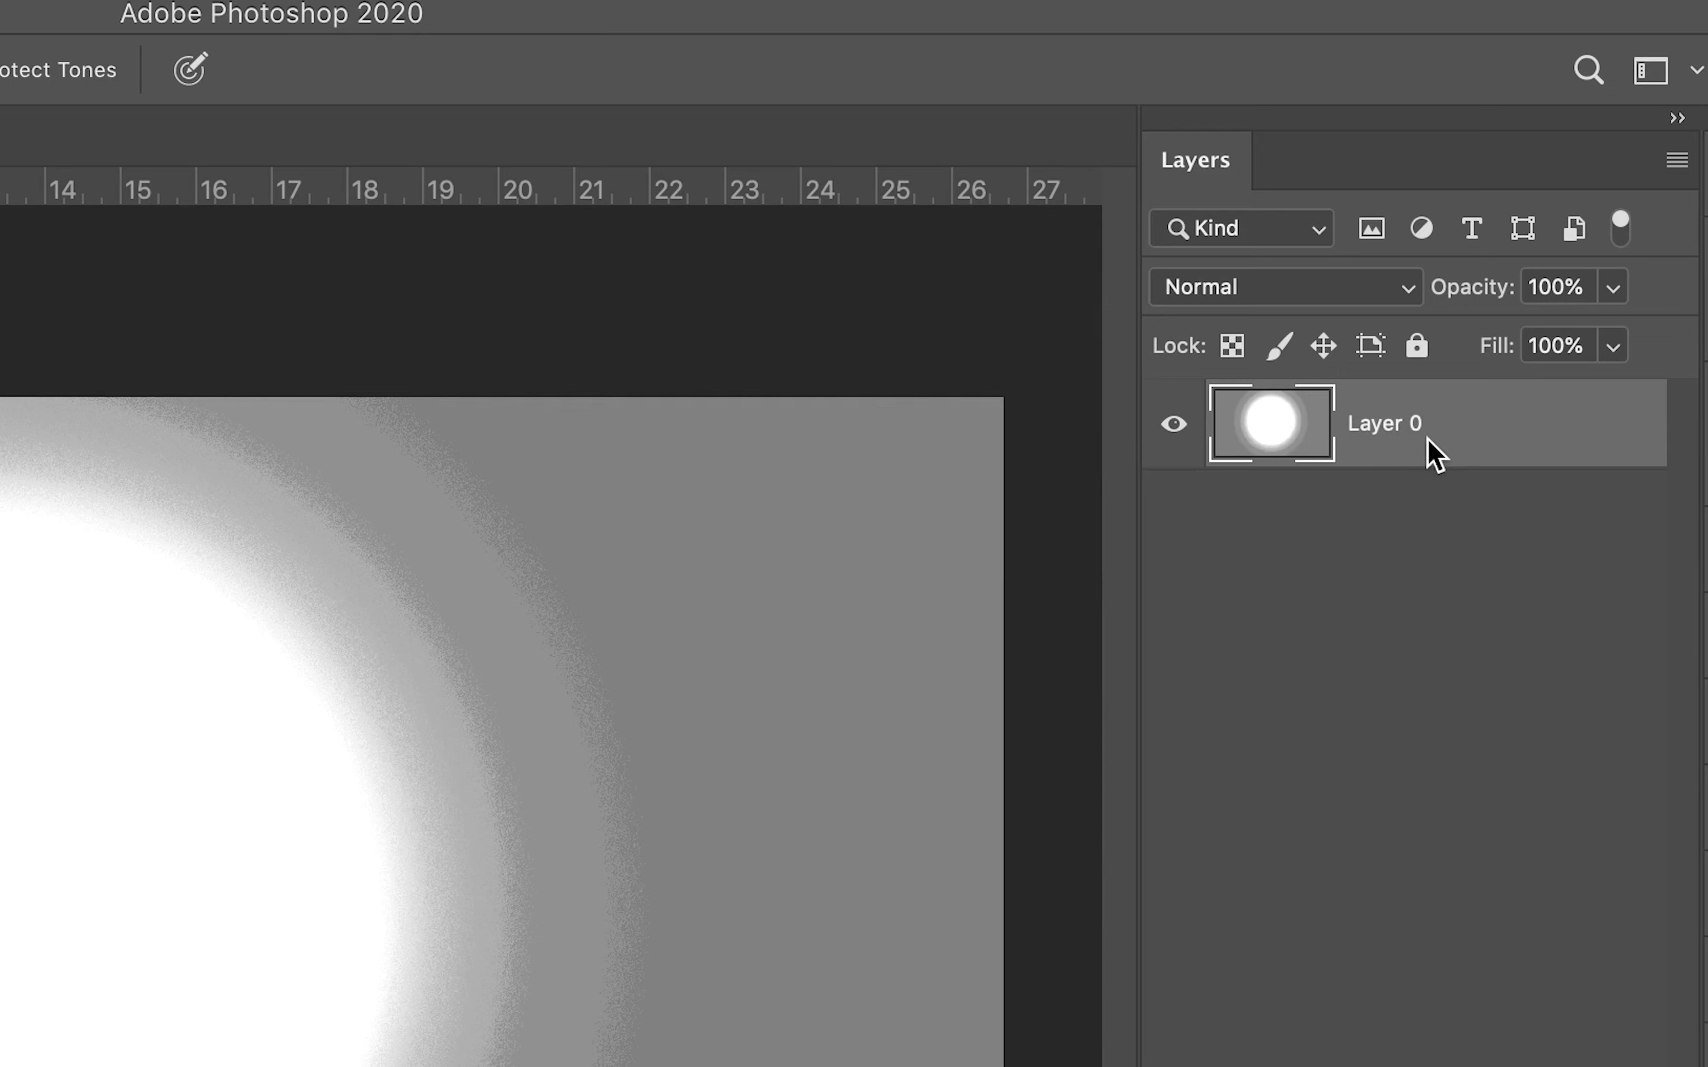
right_click(1330, 480)
left_click(1091, 572)
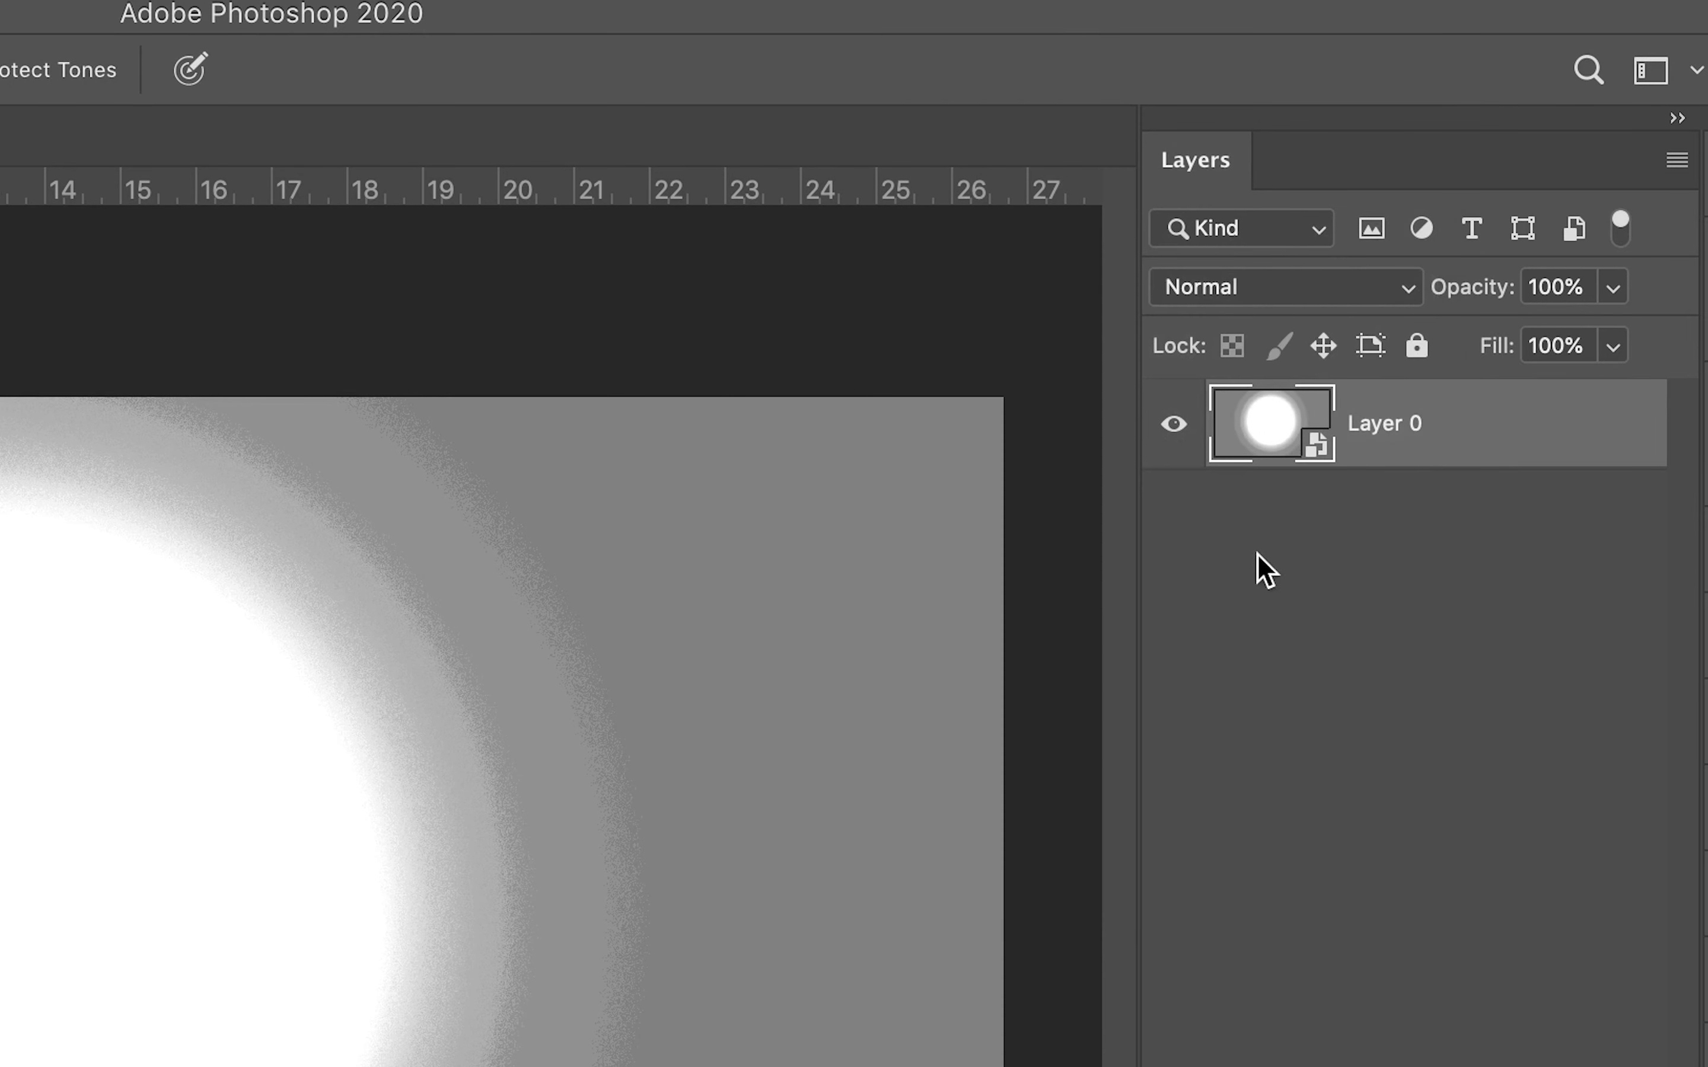
Duplicate Layer 0 within the same document as Layer 0 copy
right_click(1437, 435)
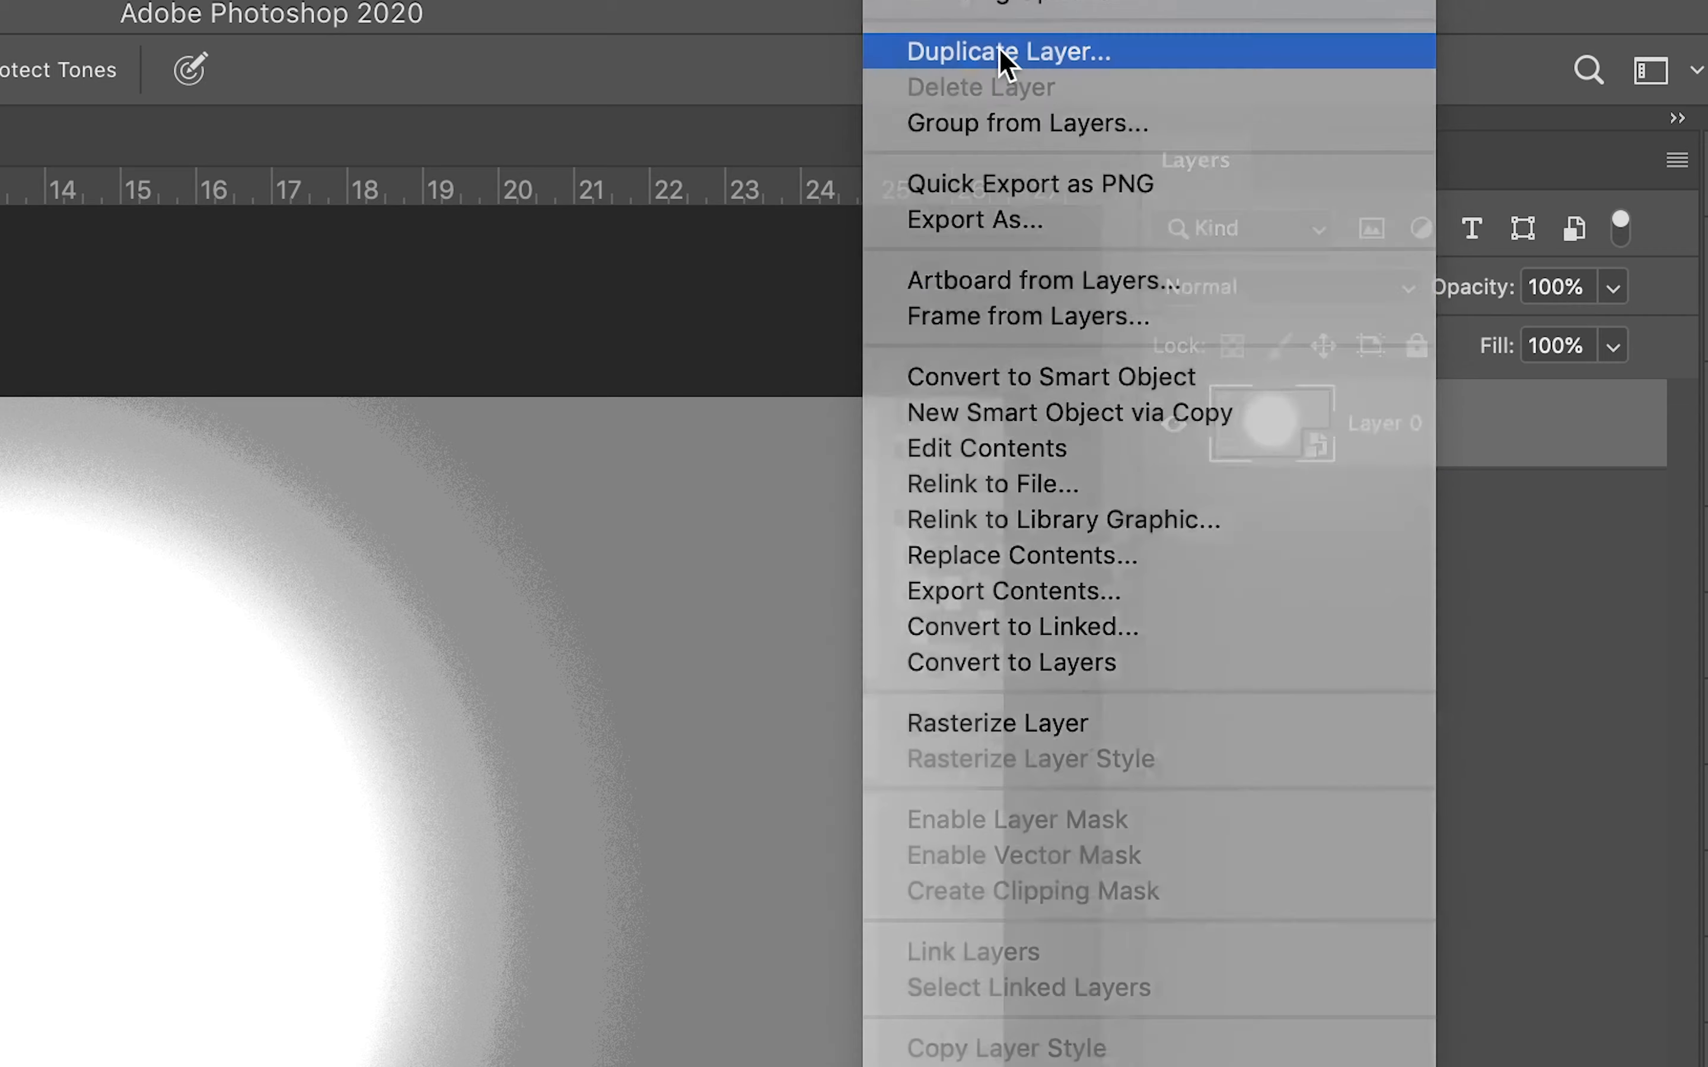
left_click(1005, 60)
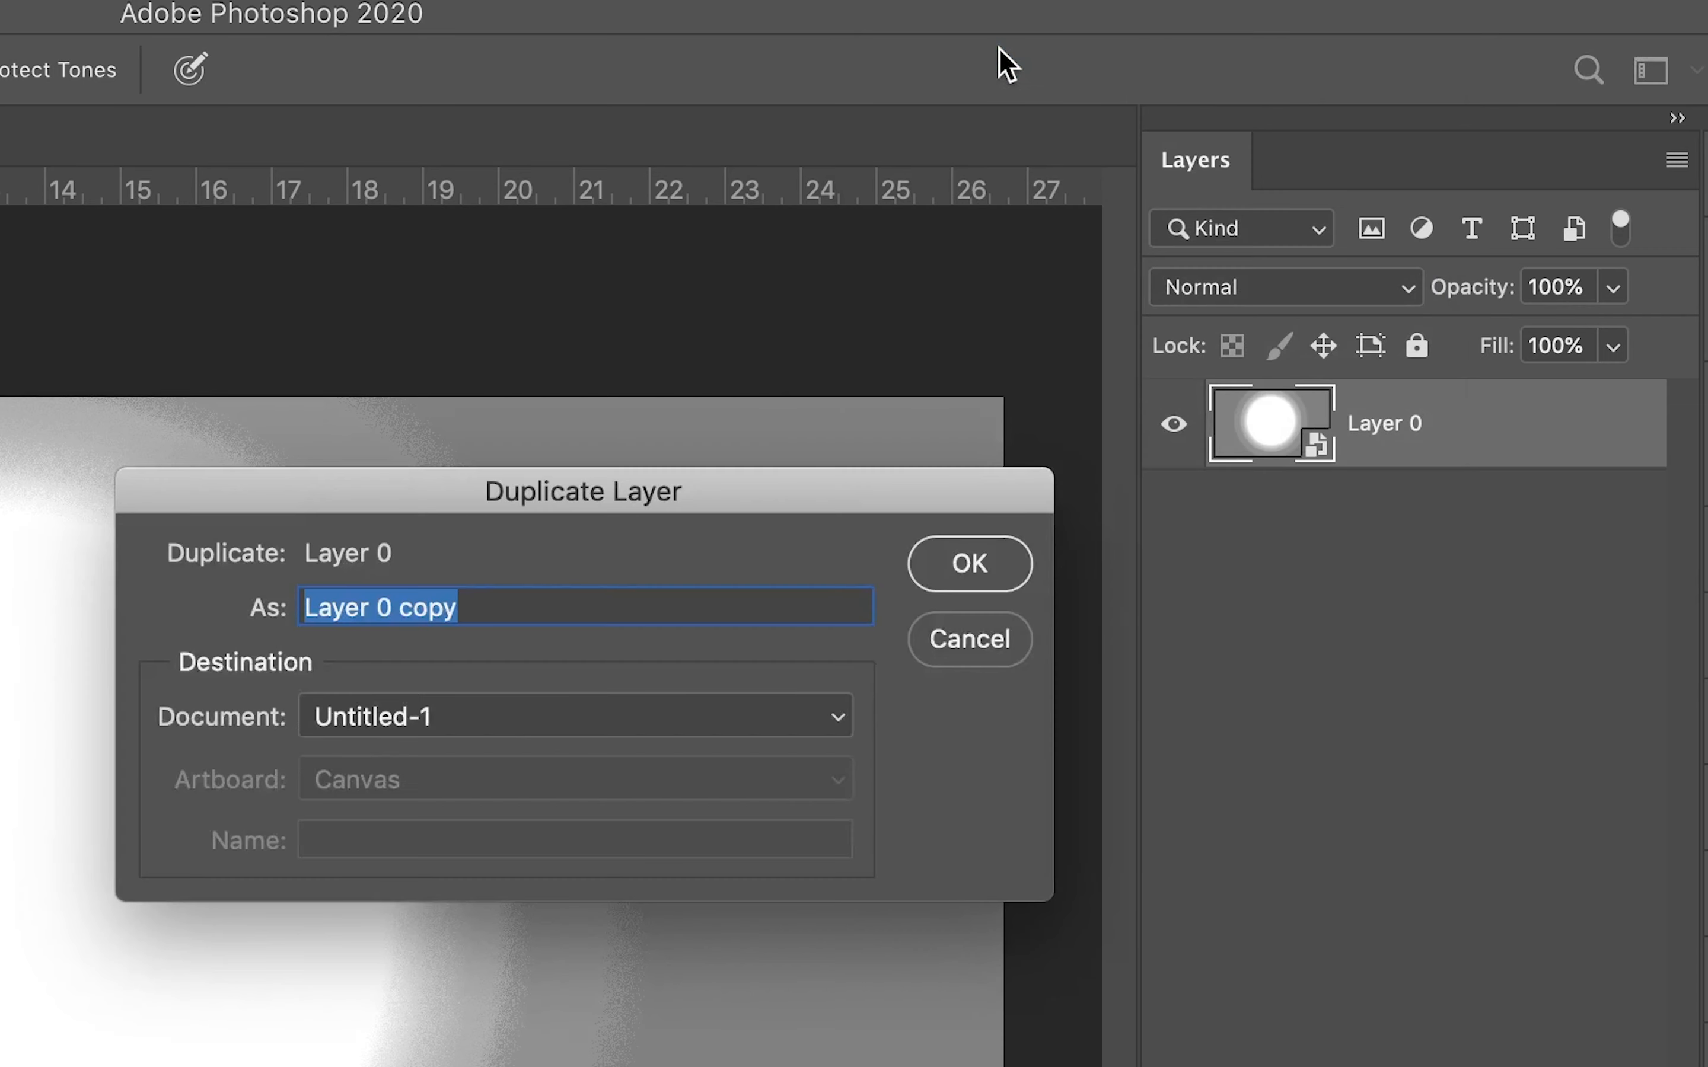
left_click(972, 563)
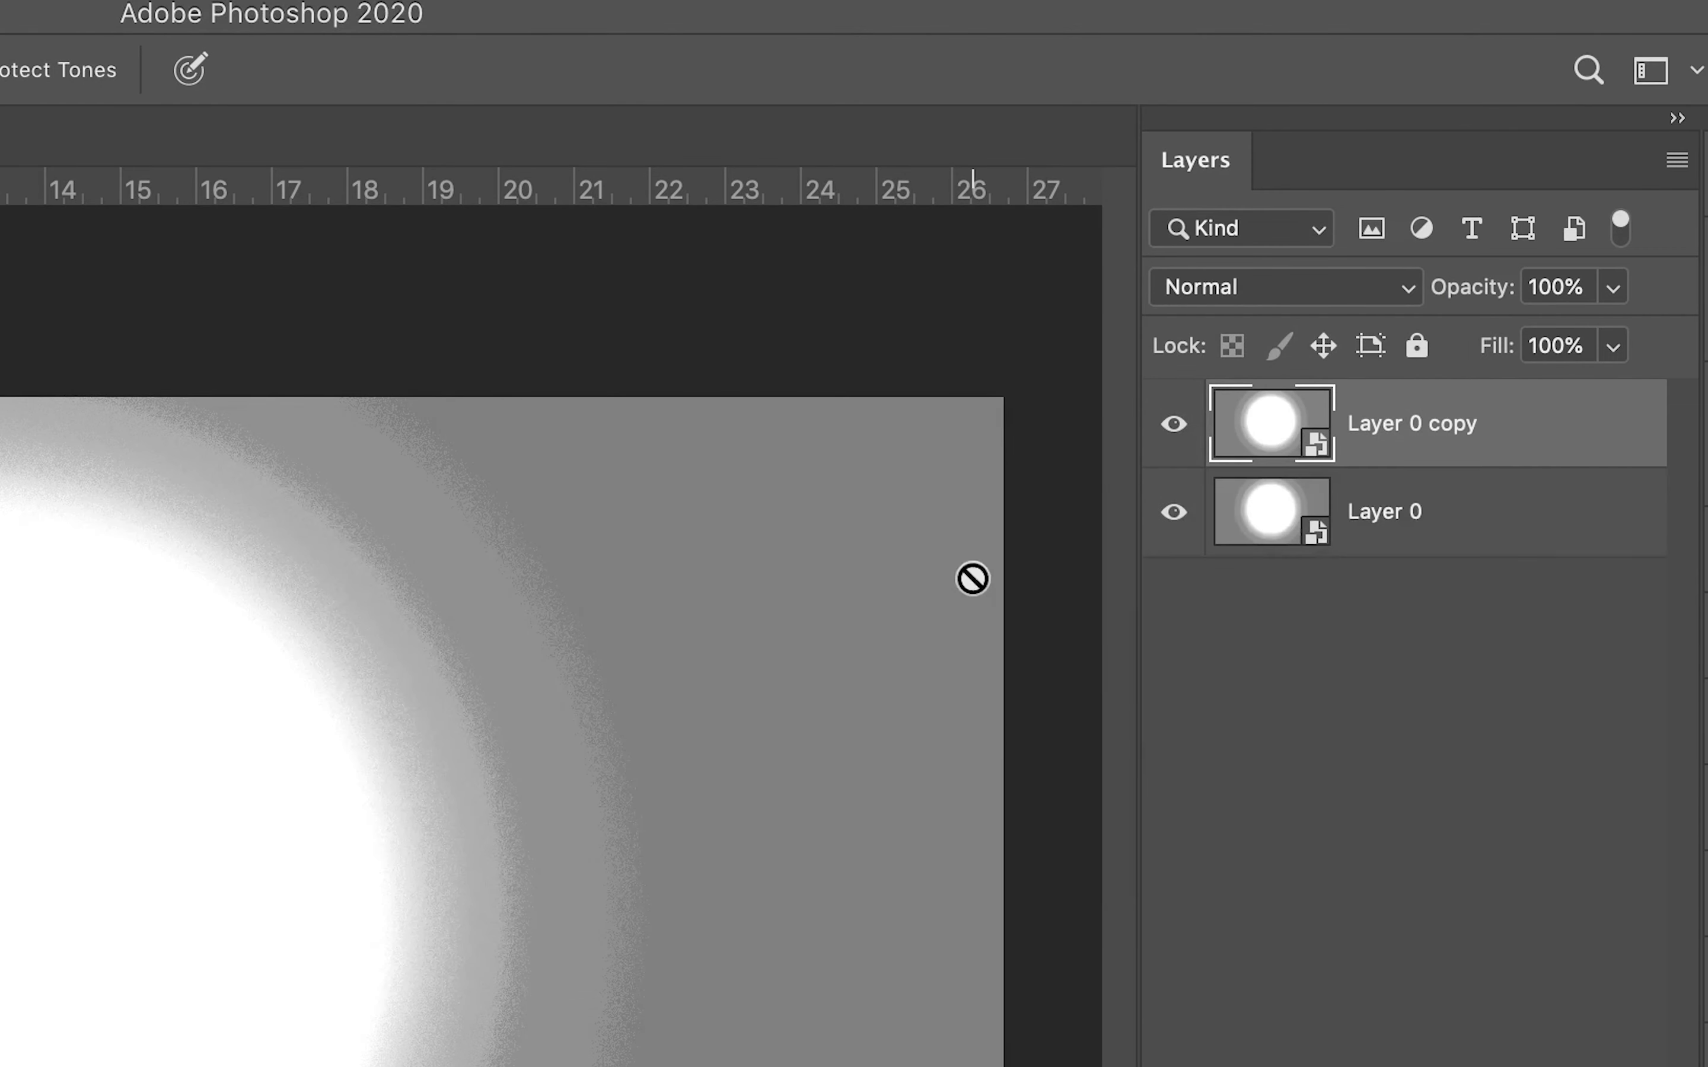
Select about the lower two-fifths of the canvas across its full width and add a layer mask from it to Layer 0 copy
left_click(25, 176)
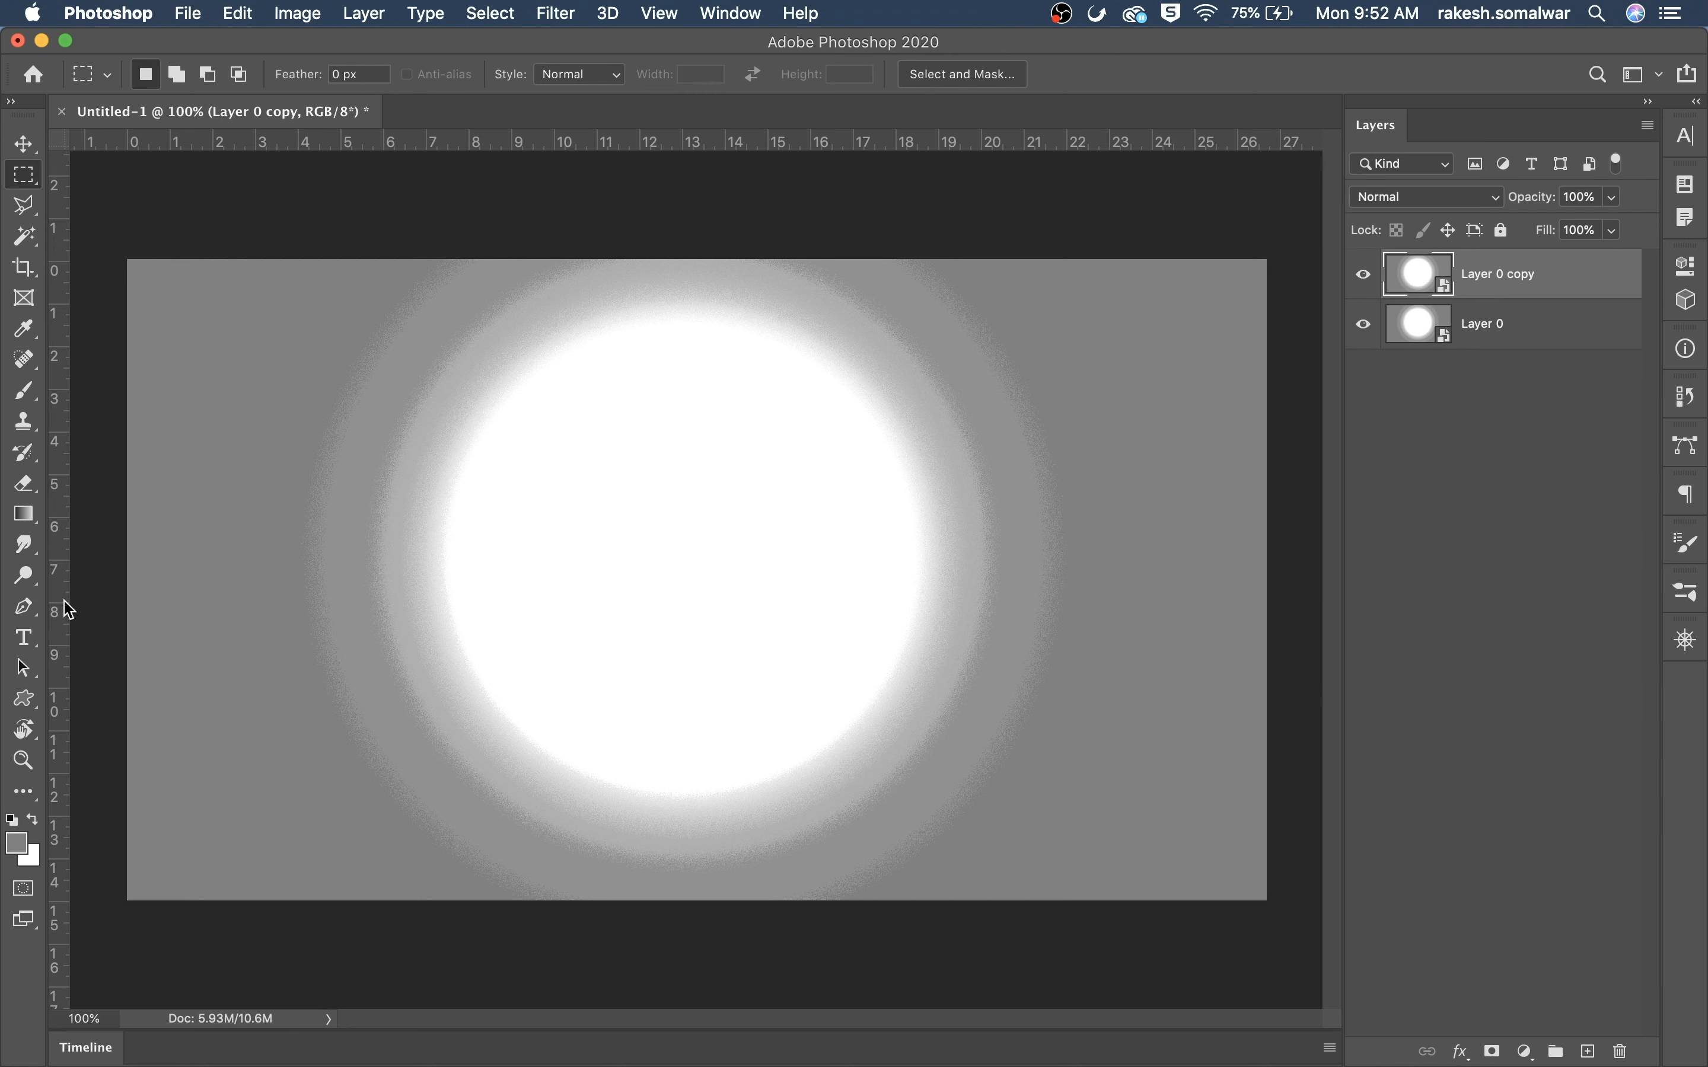
left_click_drag(129, 606, 1358, 904)
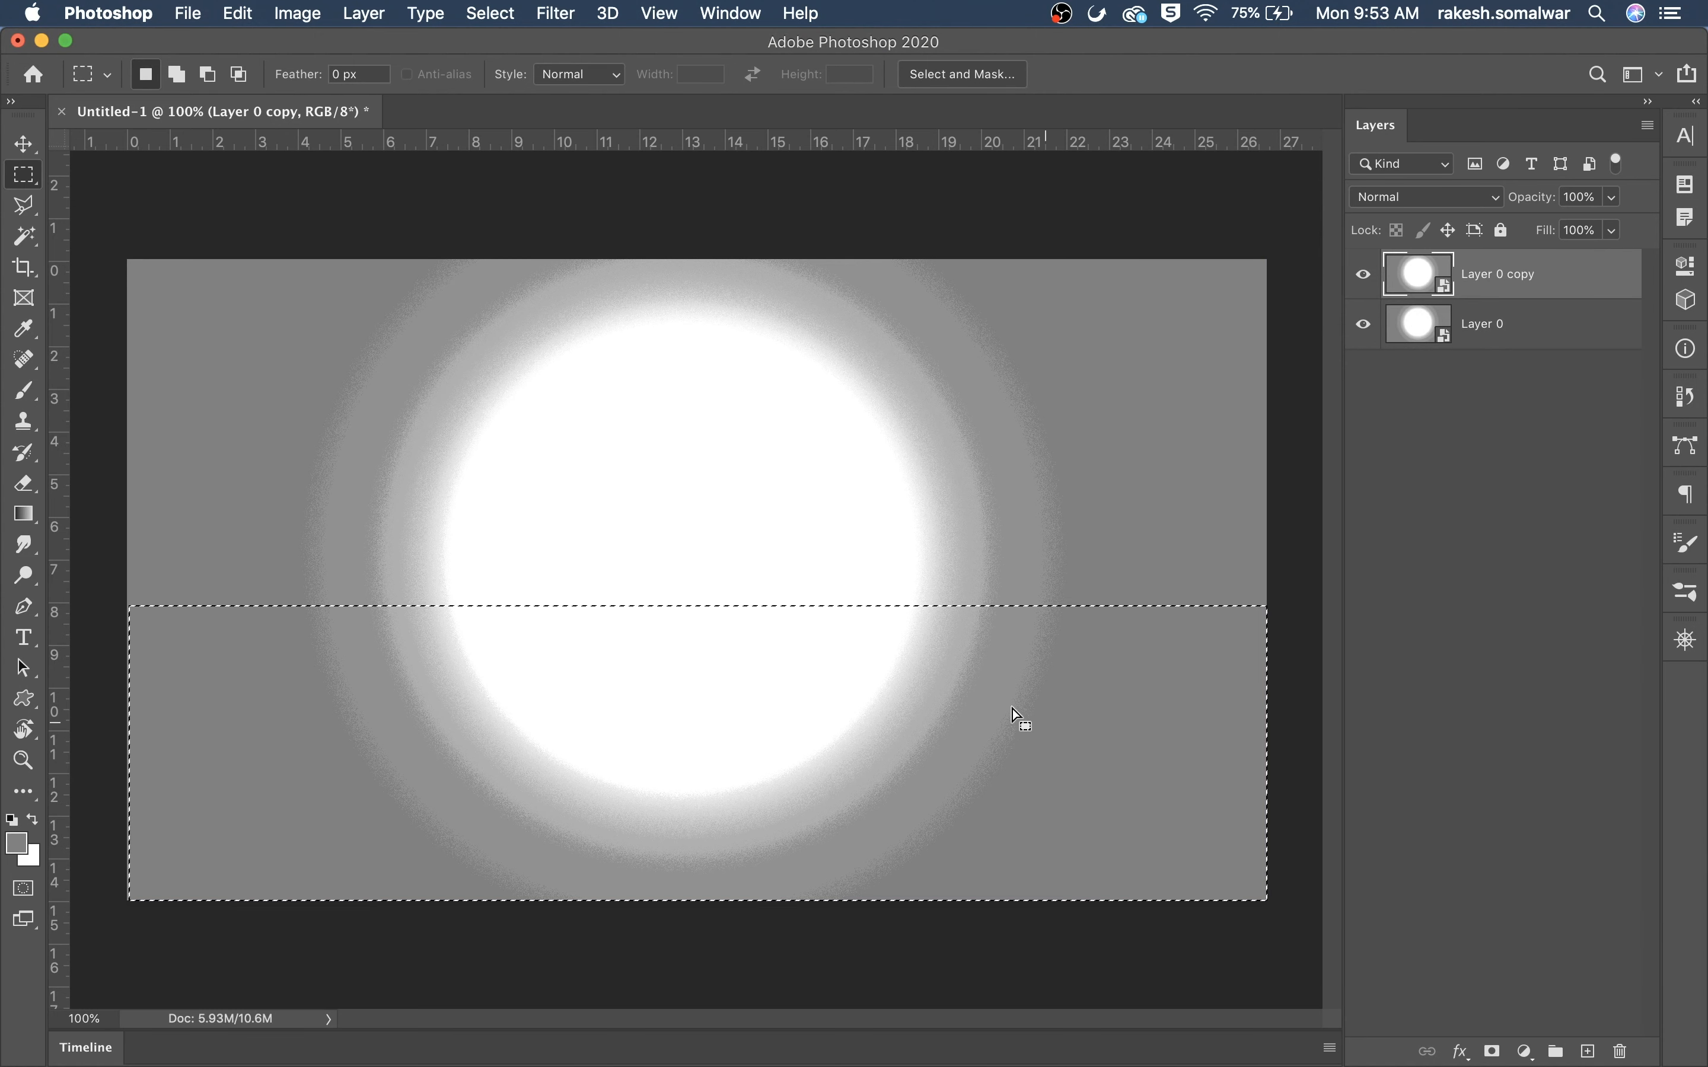
left_click_drag(1046, 678, 1046, 703)
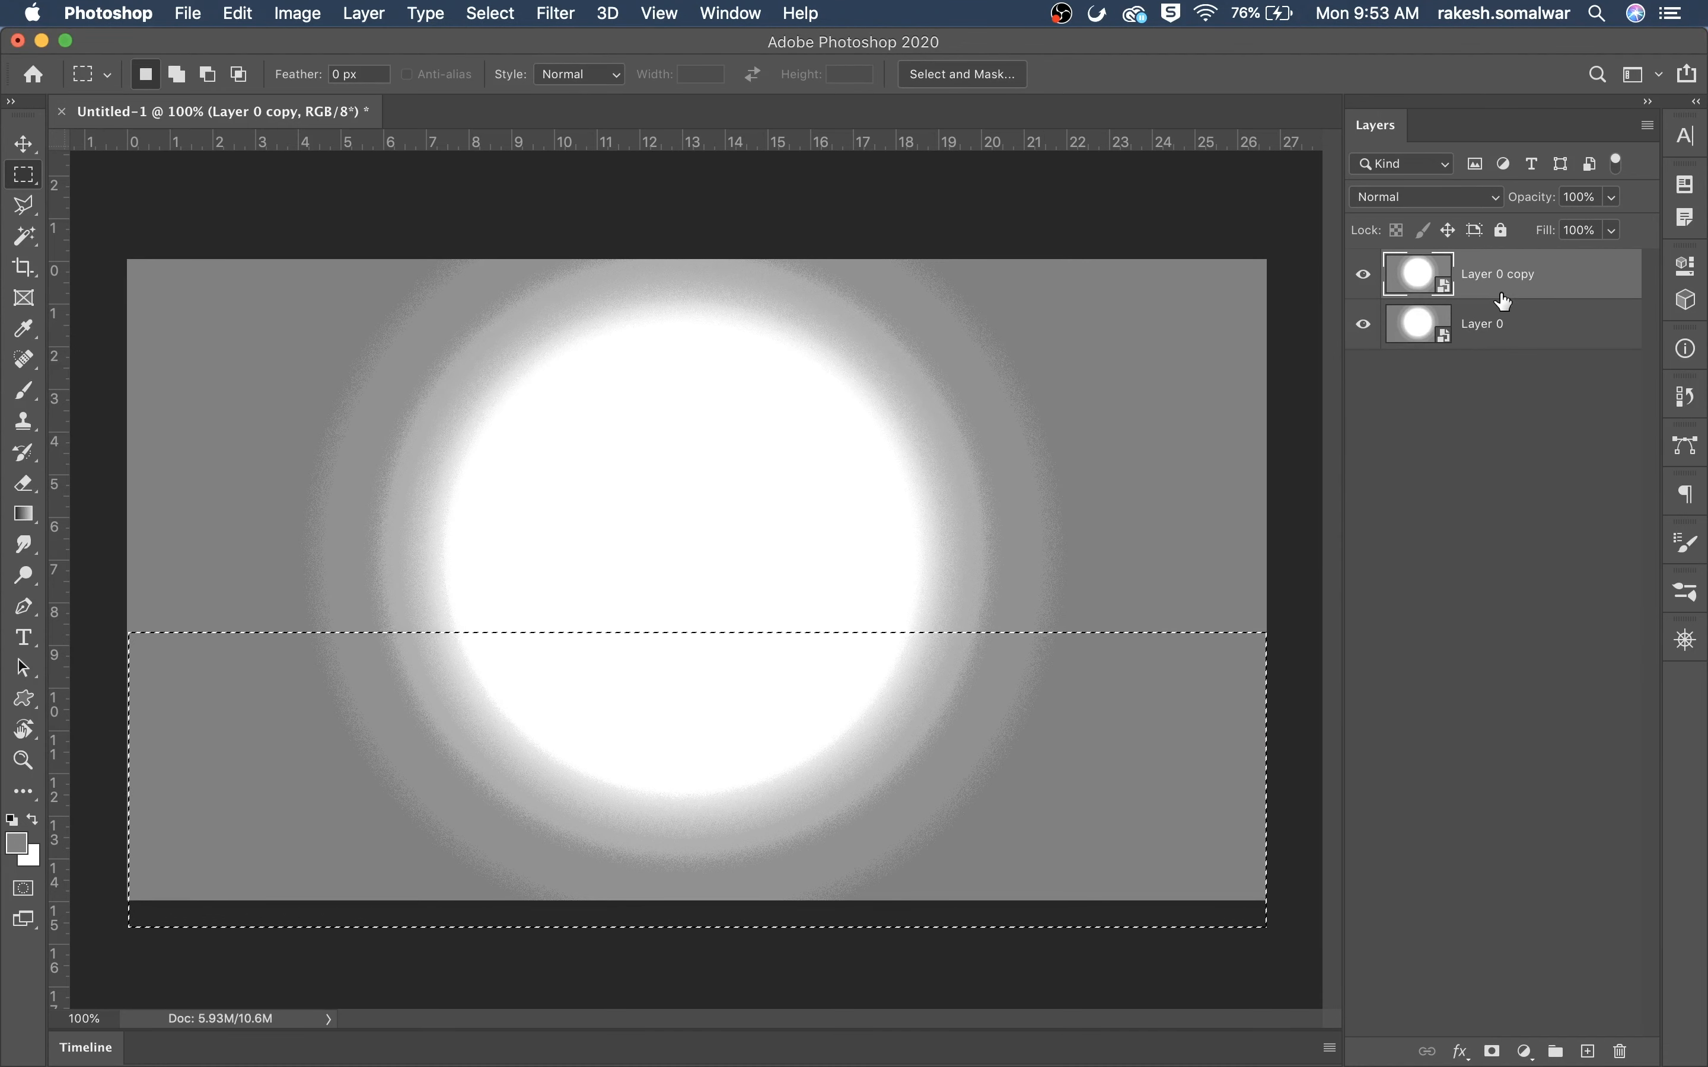
left_click(1493, 1053)
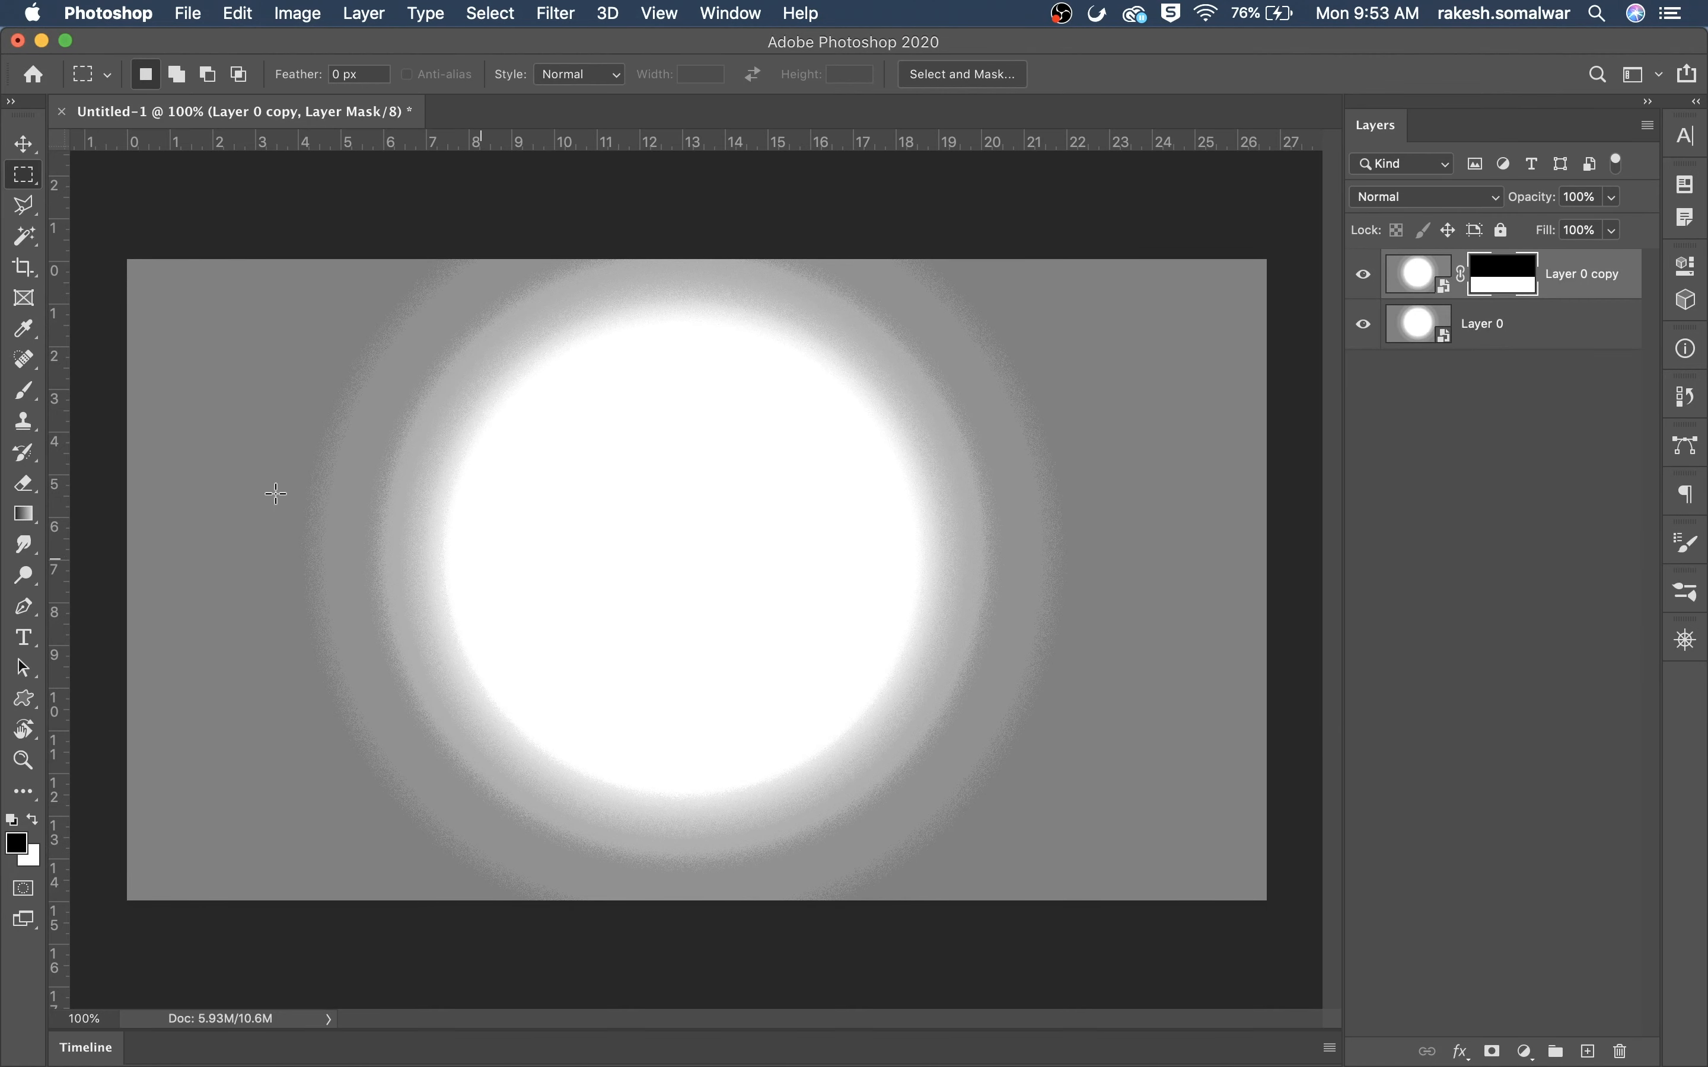
left_click(1366, 326)
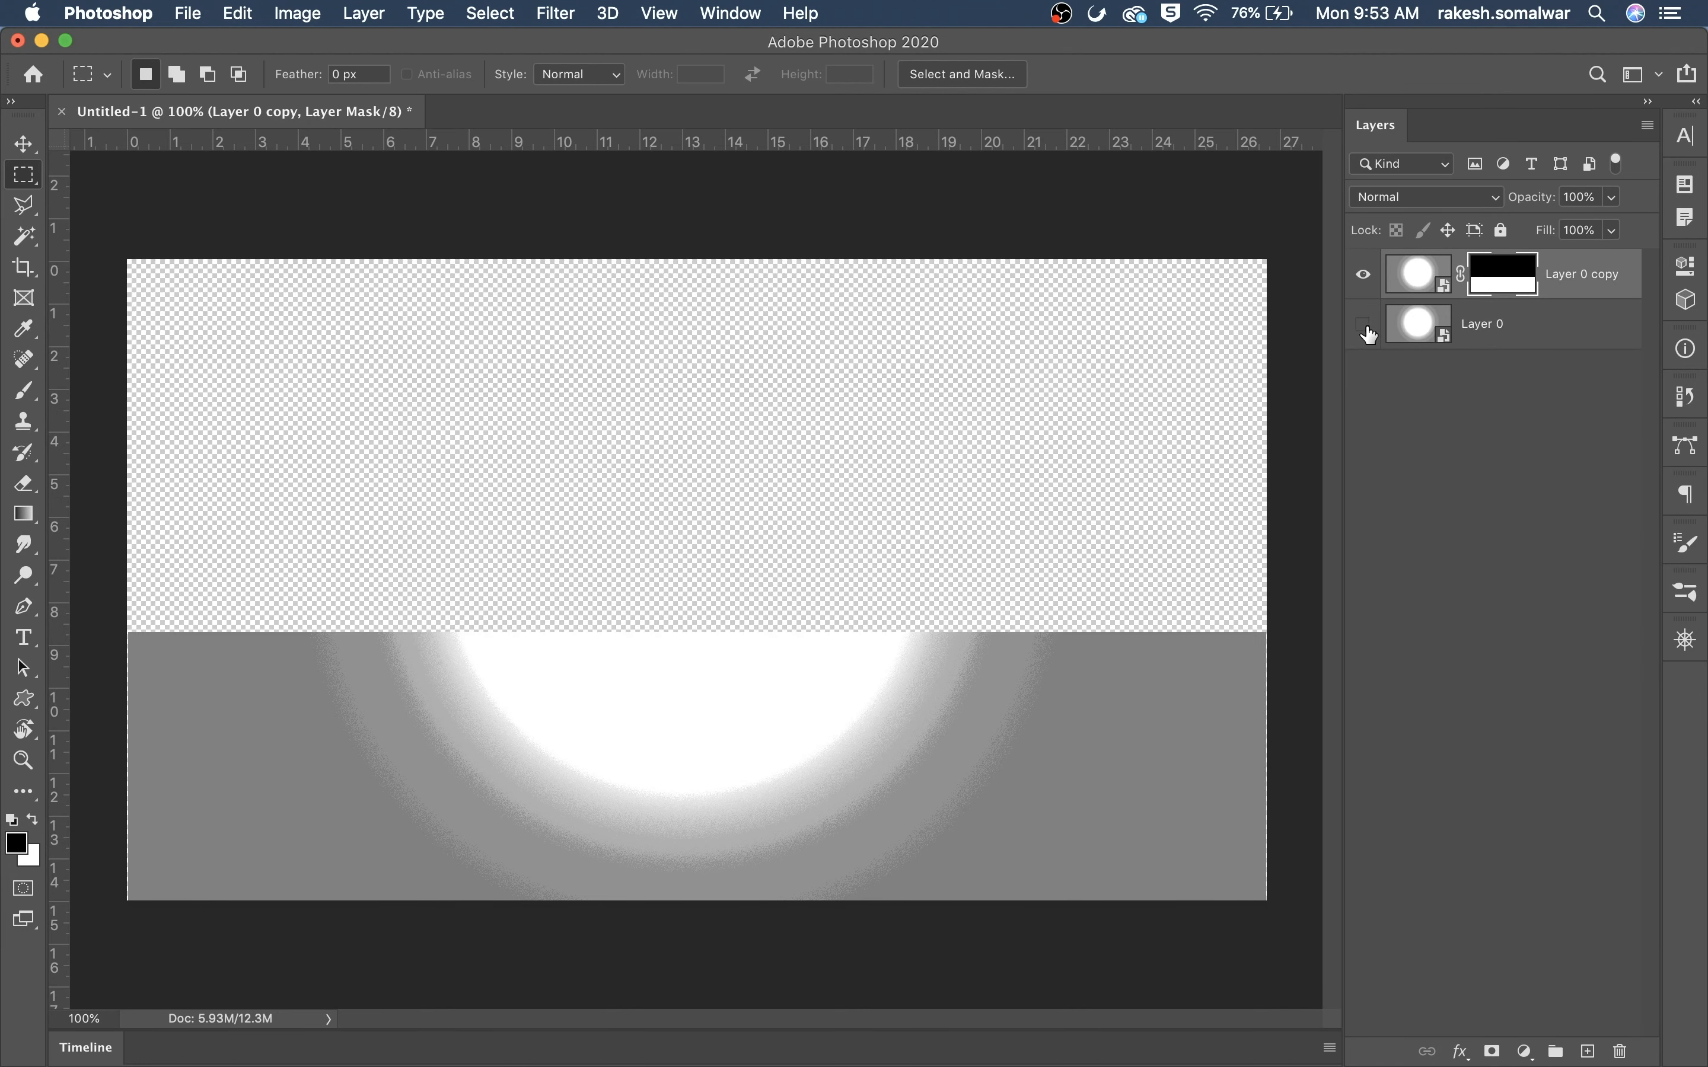
left_click(1368, 329)
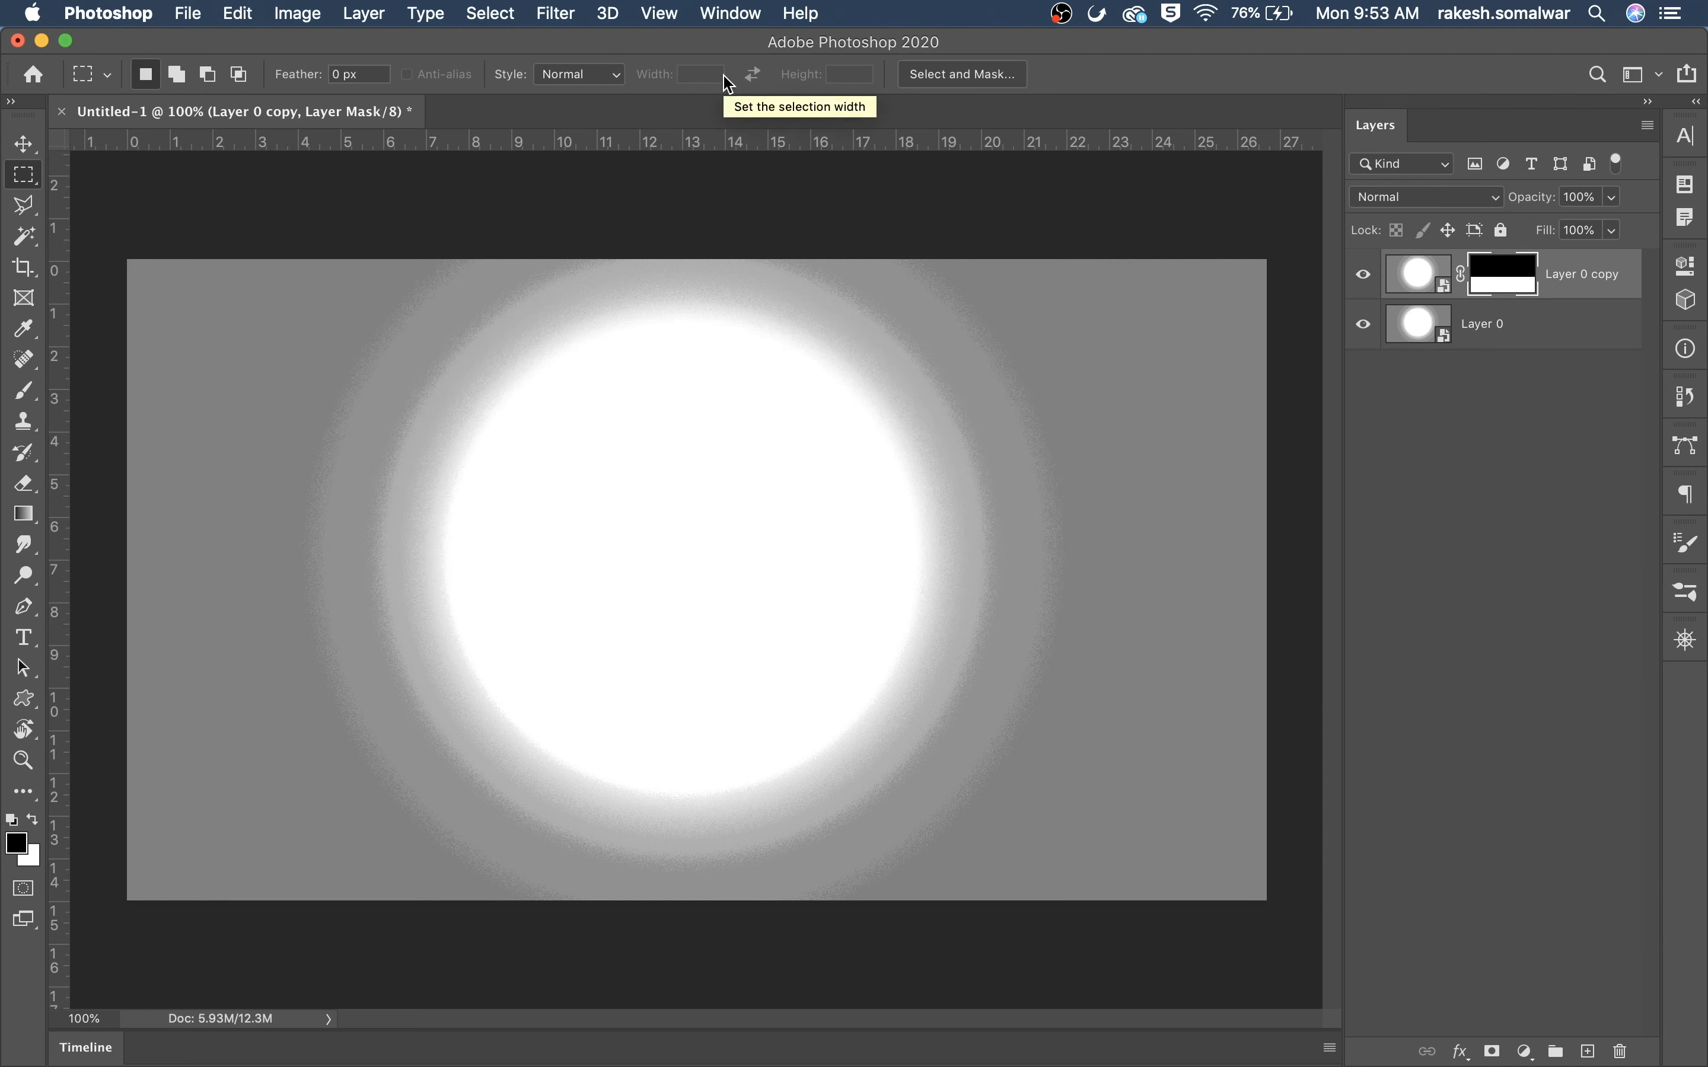
Transform Layer 0 copy by narrowing its bottom edge in perspective and stretching its height to about 142.7%
key("super+t")
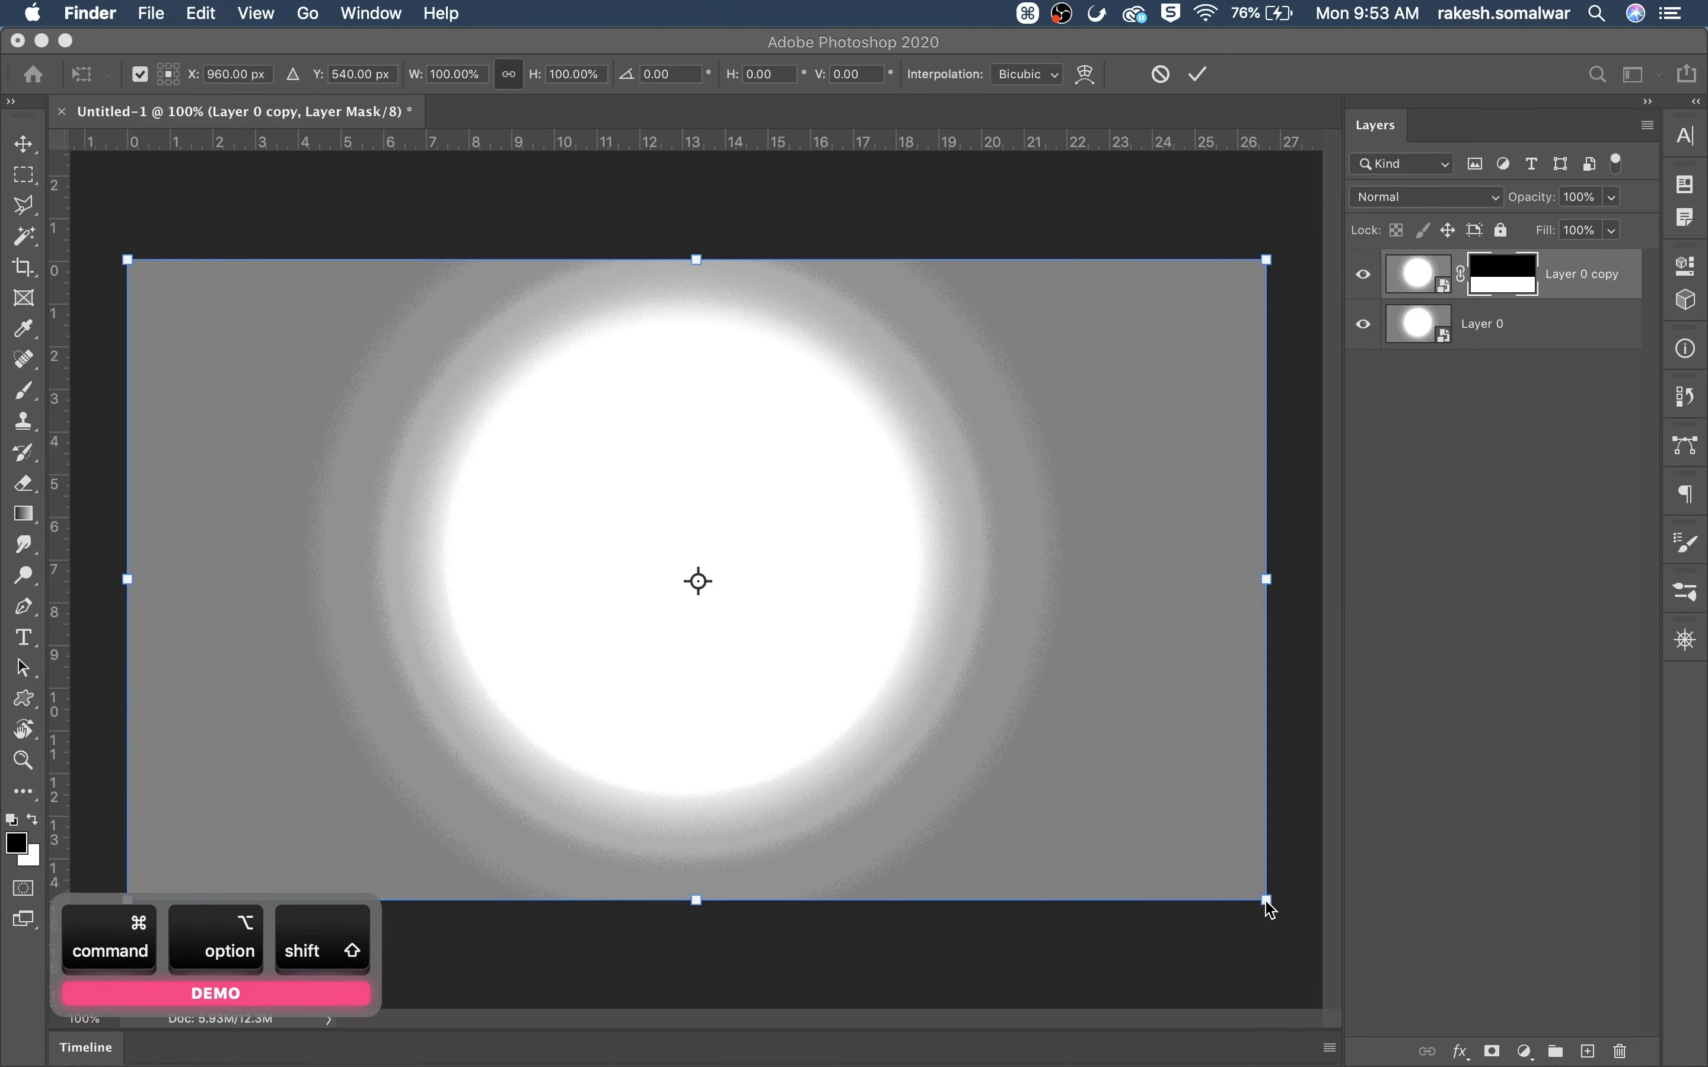
mouse_move(1273, 911)
left_mouse_down()
mouse_move(1330, 900)
mouse_move(1211, 903)
mouse_move(1245, 901)
left_mouse_up()
left_click_drag(699, 904, 700, 995)
left_click_drag(705, 266, 713, 99)
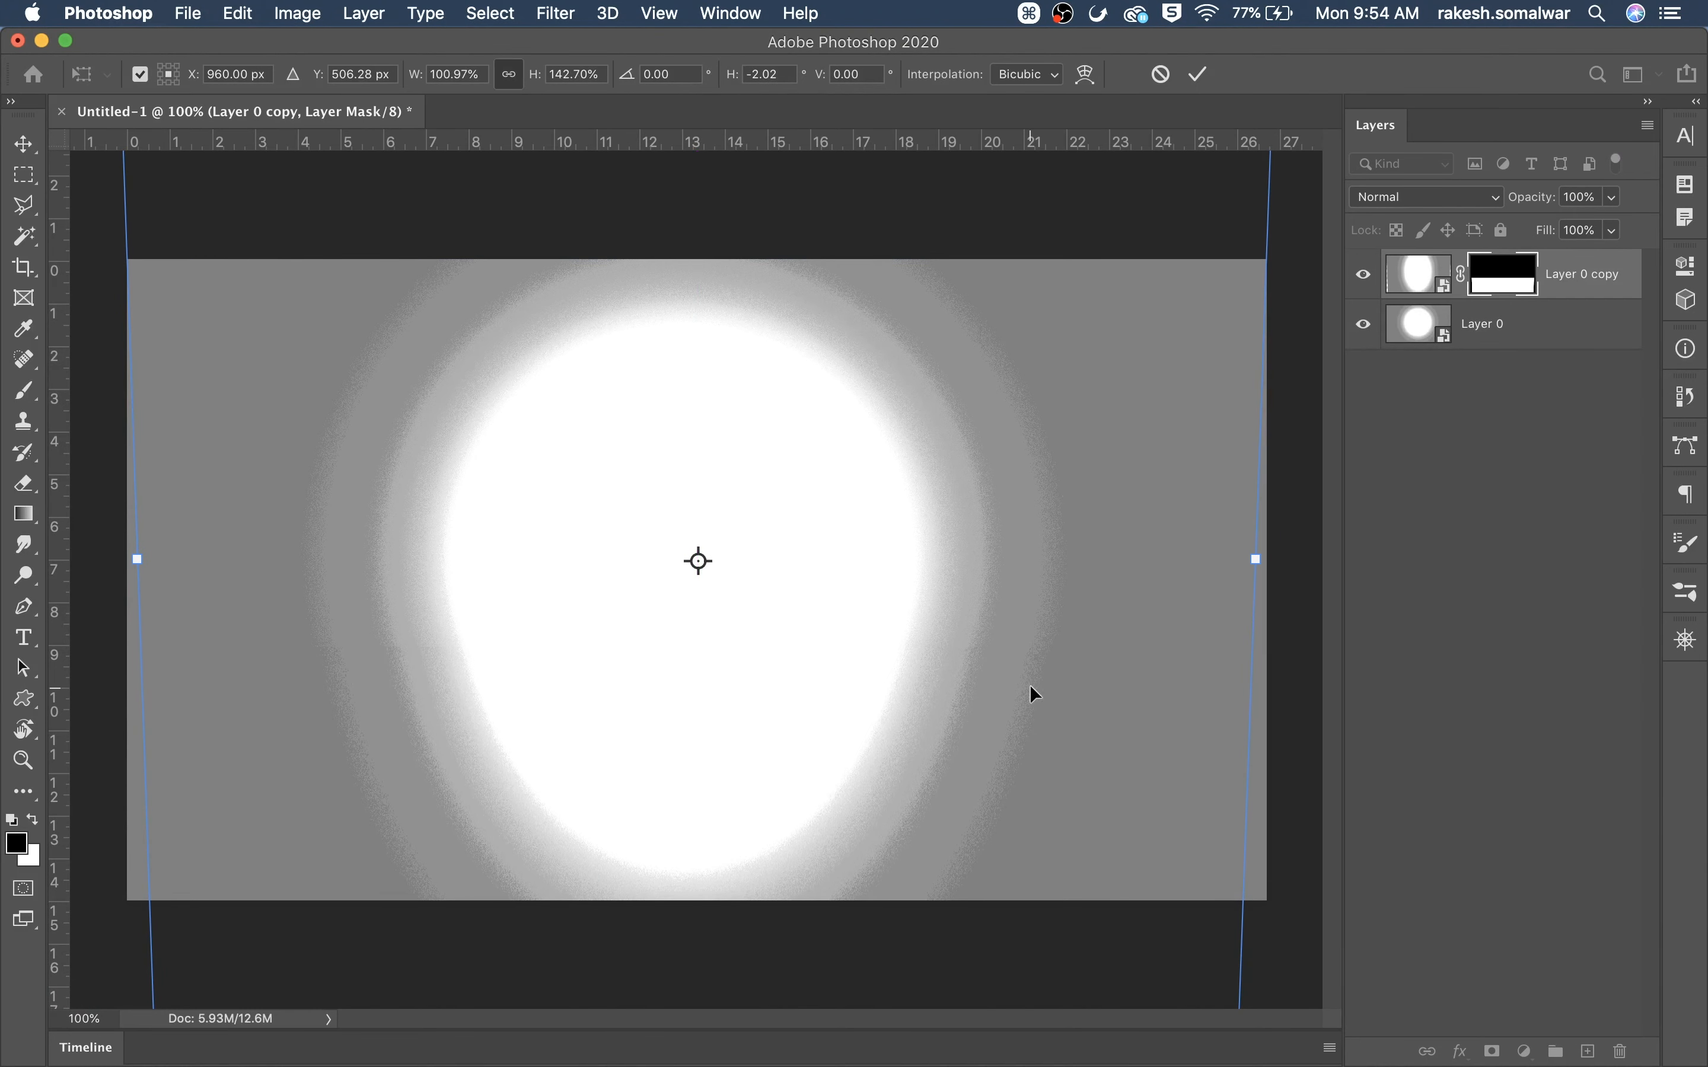
key("Return")
key("m")
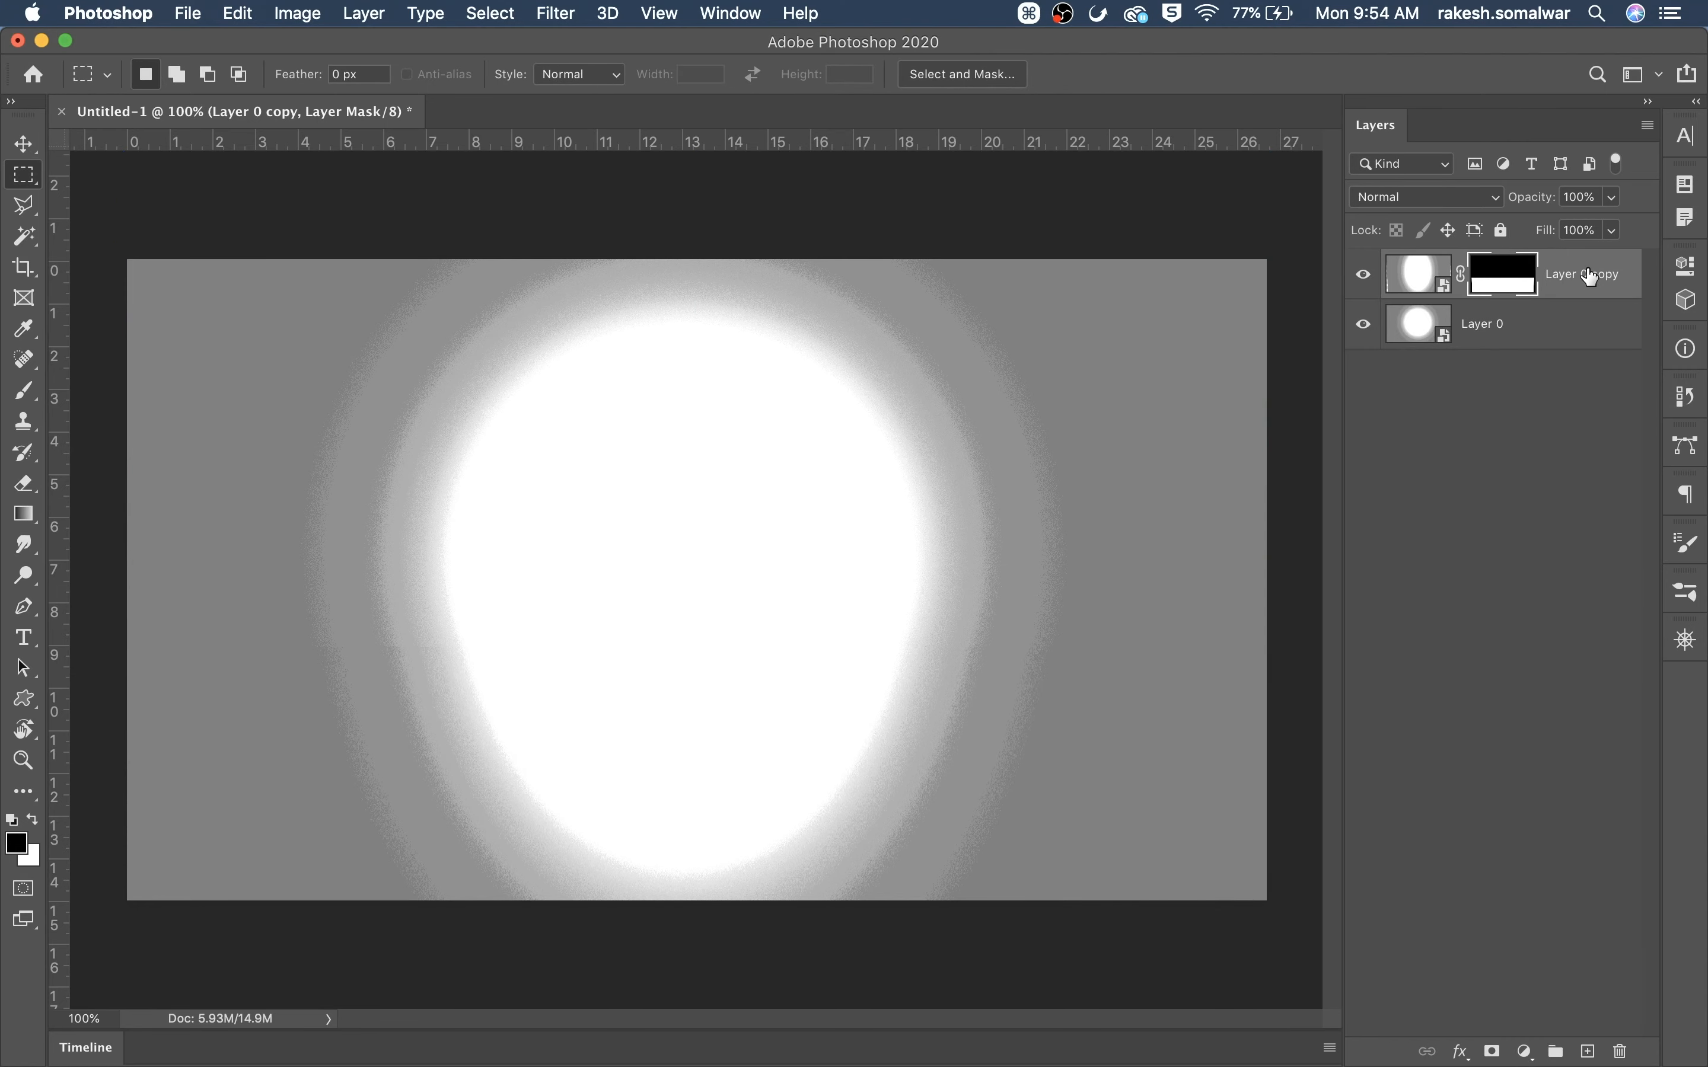
Add an Inner Shadow to Layer 0 copy with 42% opacity and a size of 120 px
right_click(1592, 275)
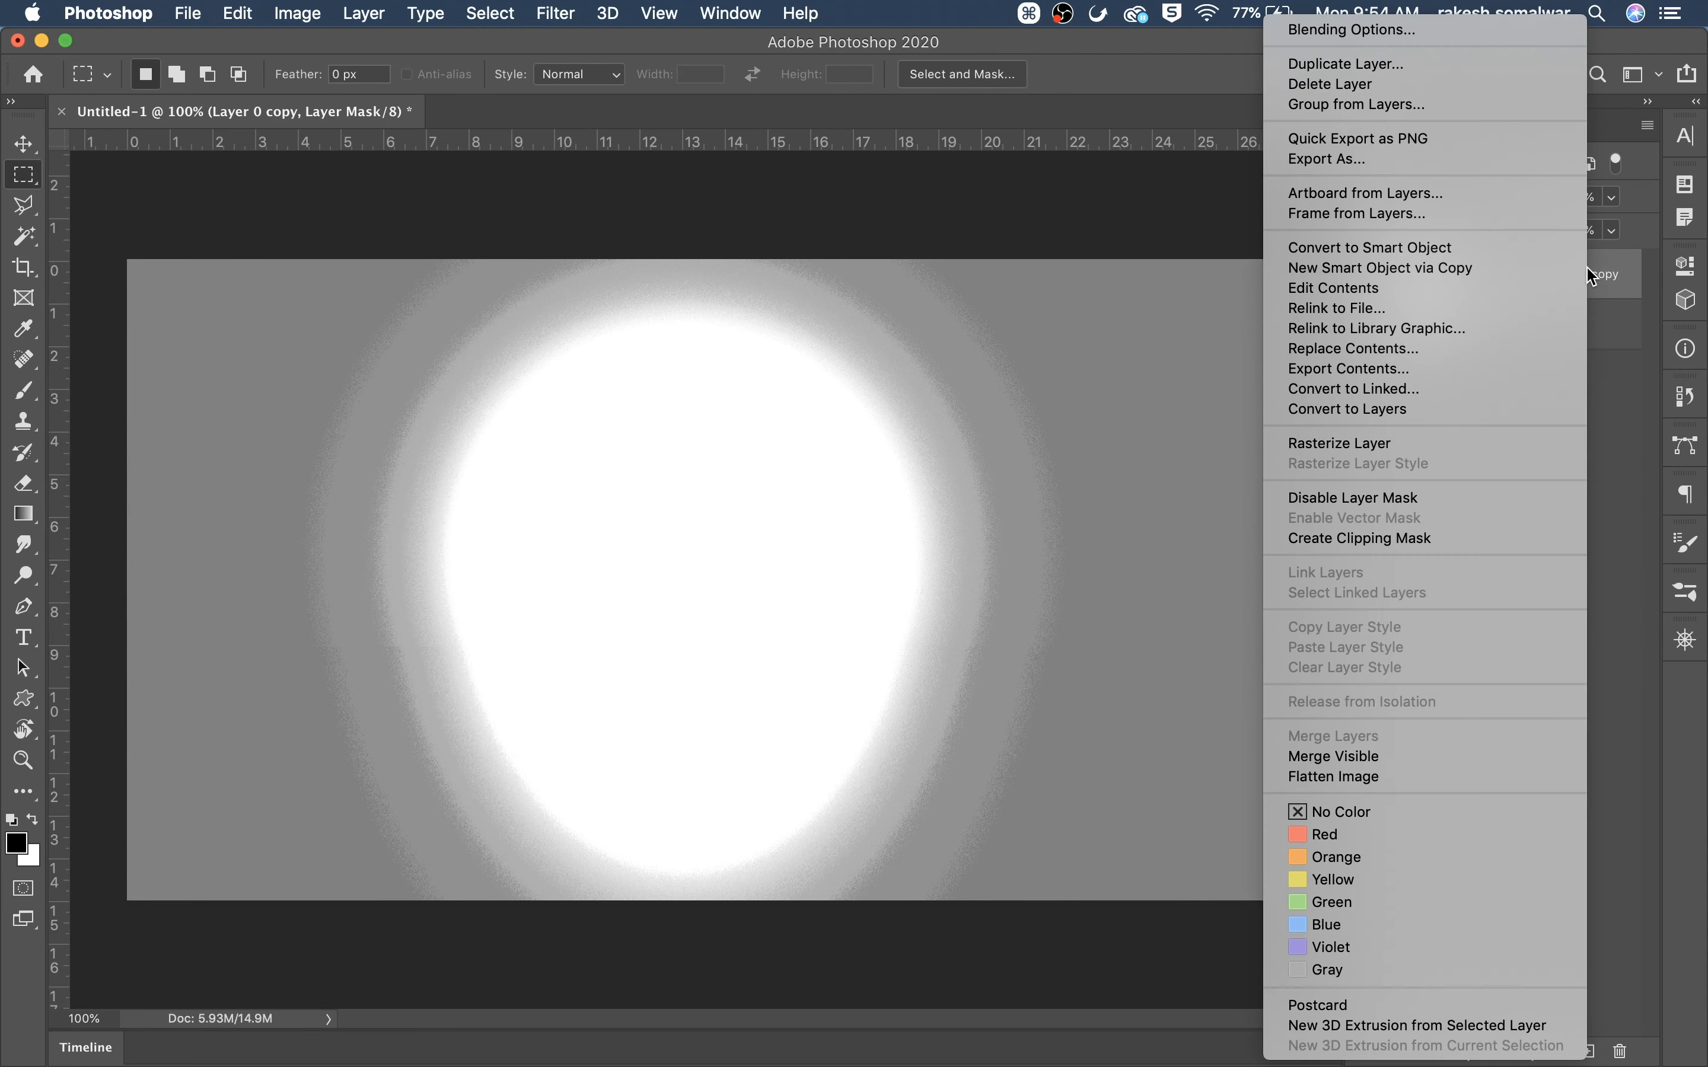
left_click(1385, 36)
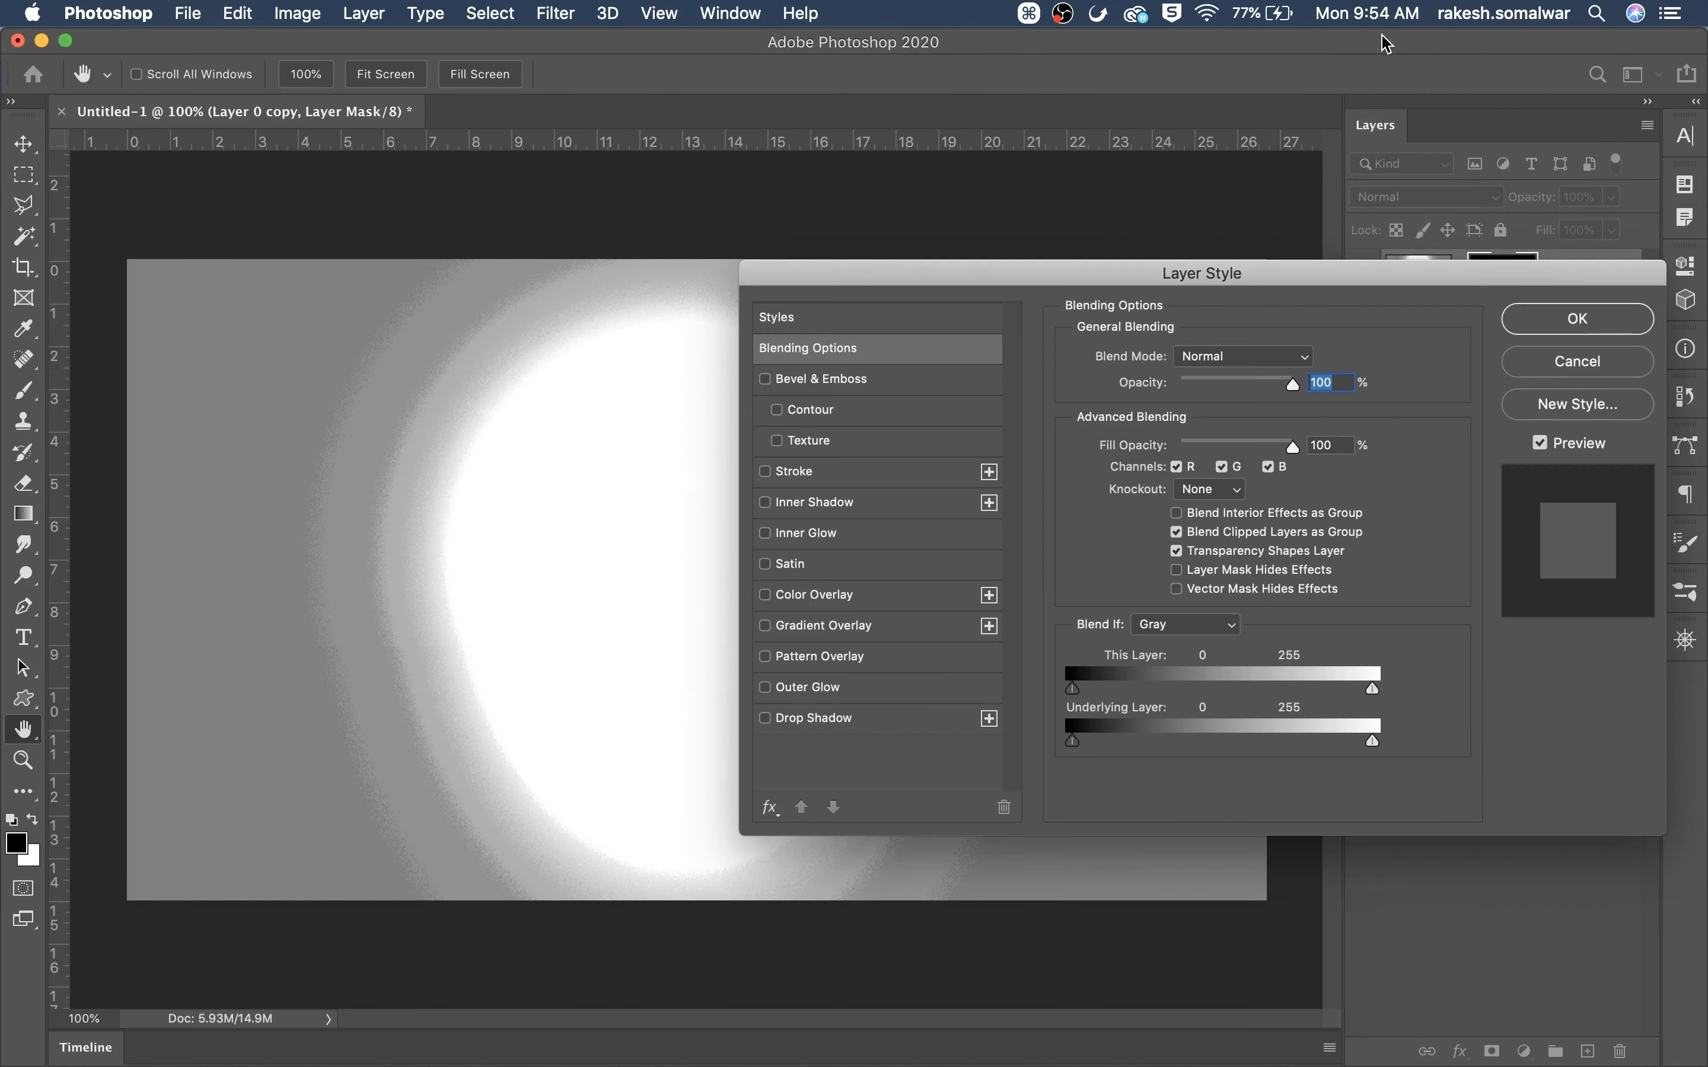
left_click(833, 504)
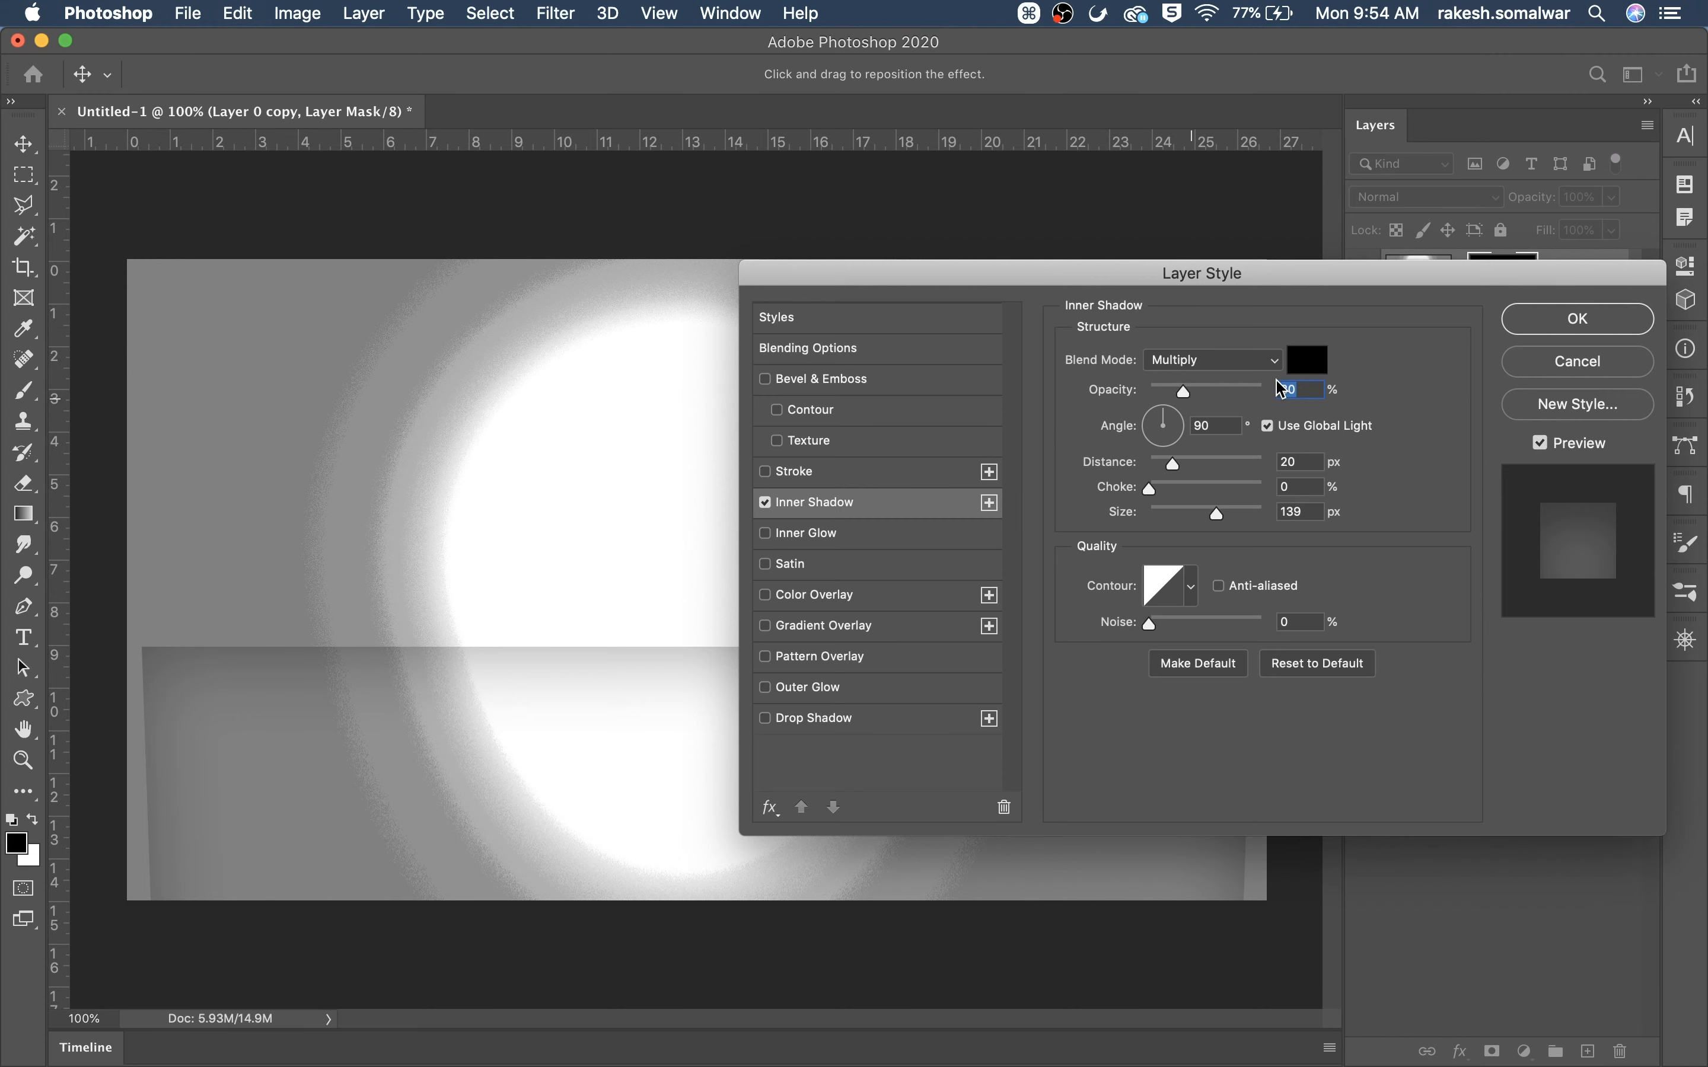
left_click_drag(1341, 286, 1146, 54)
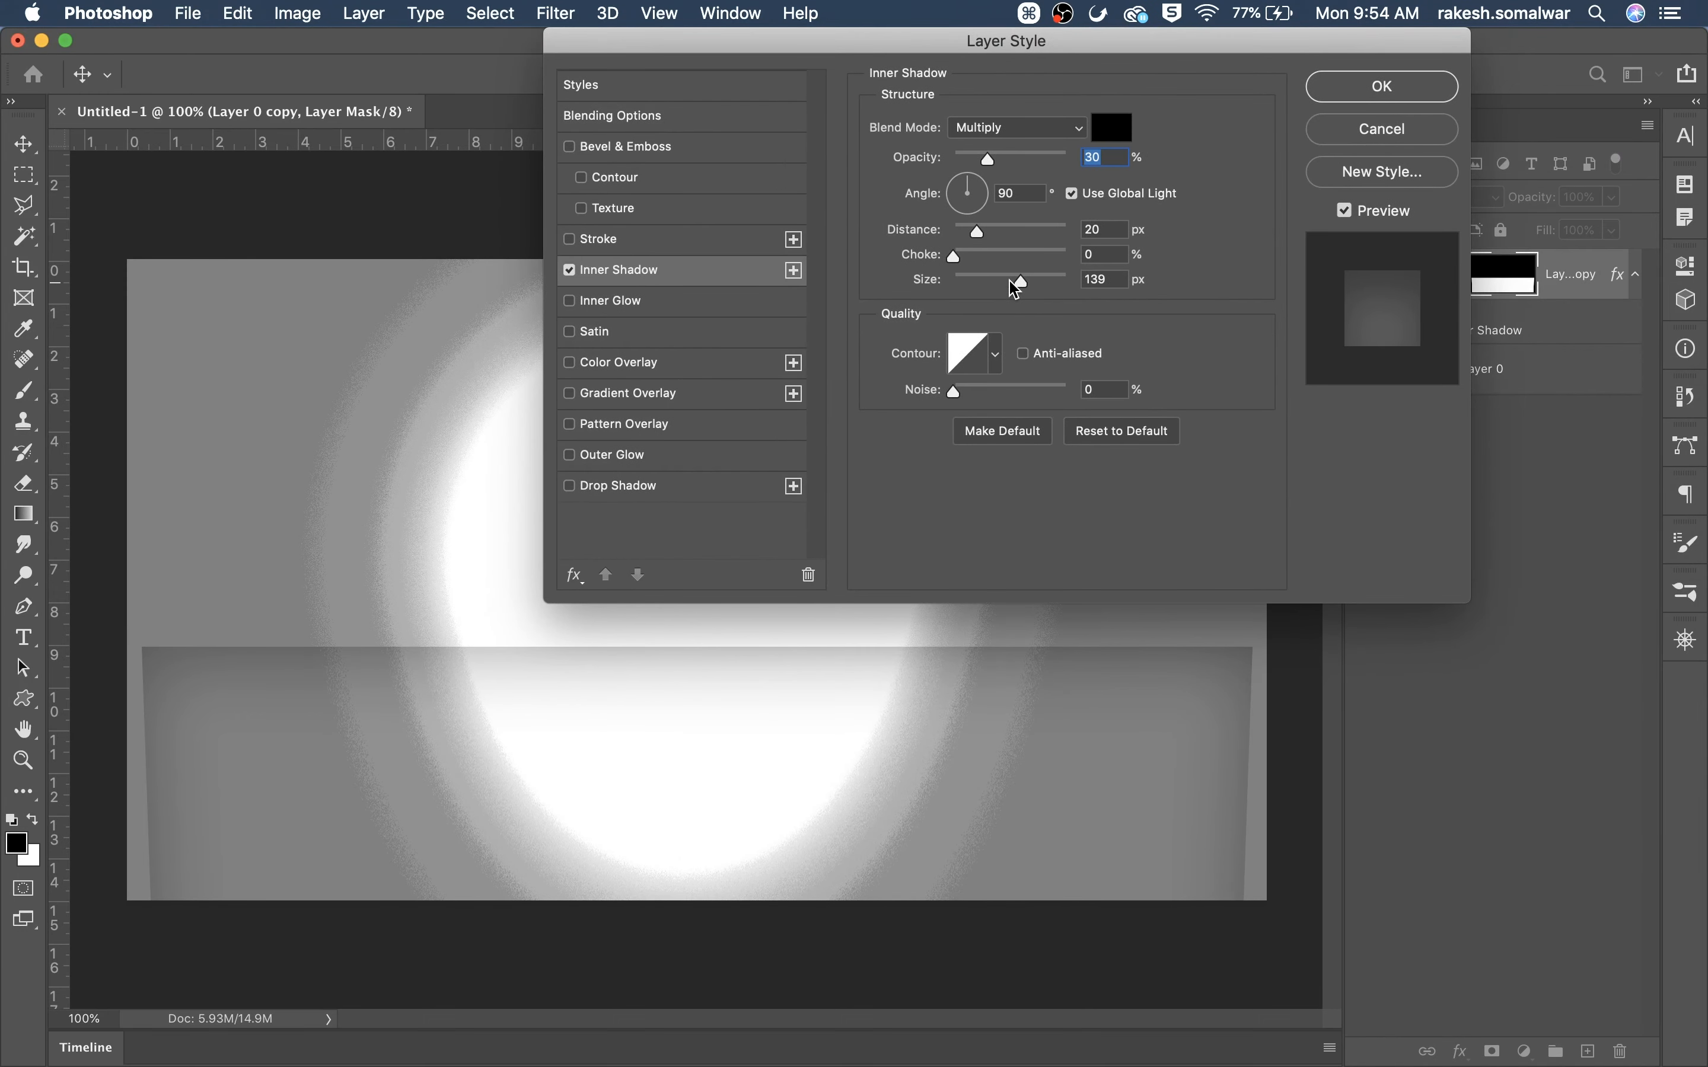
left_click_drag(1014, 281, 1017, 284)
left_click_drag(991, 151, 1001, 160)
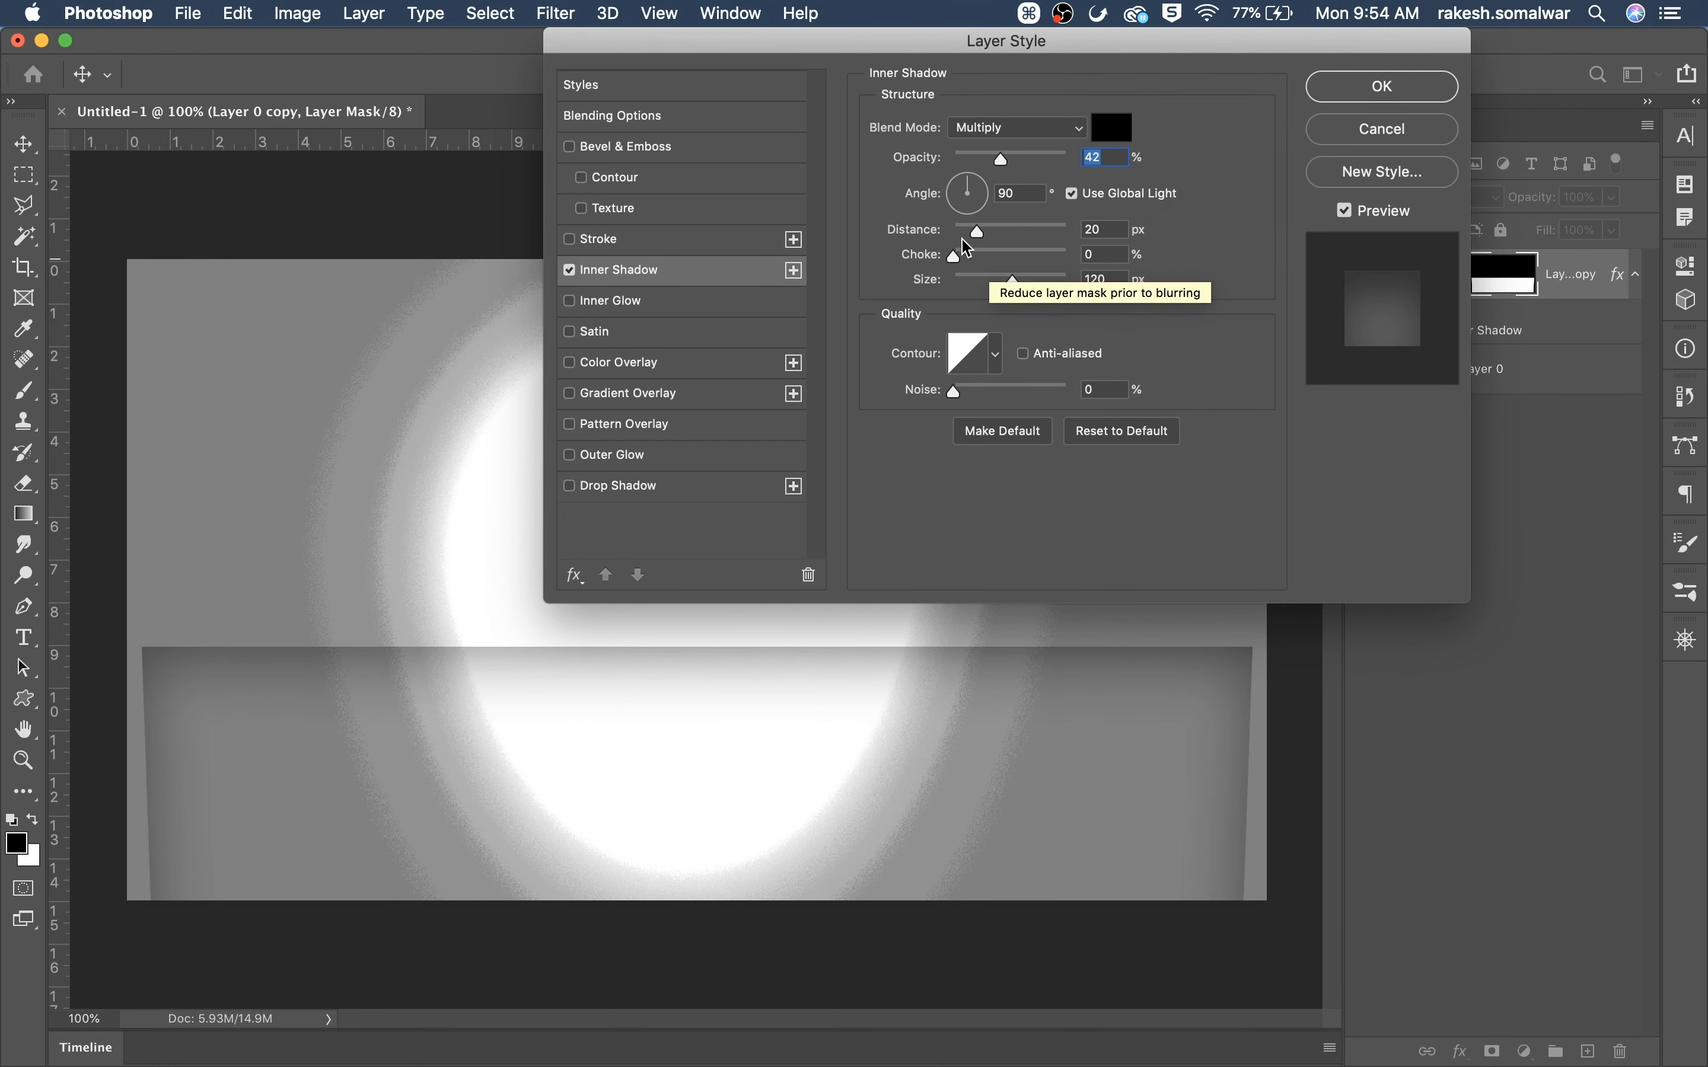
left_click(1384, 87)
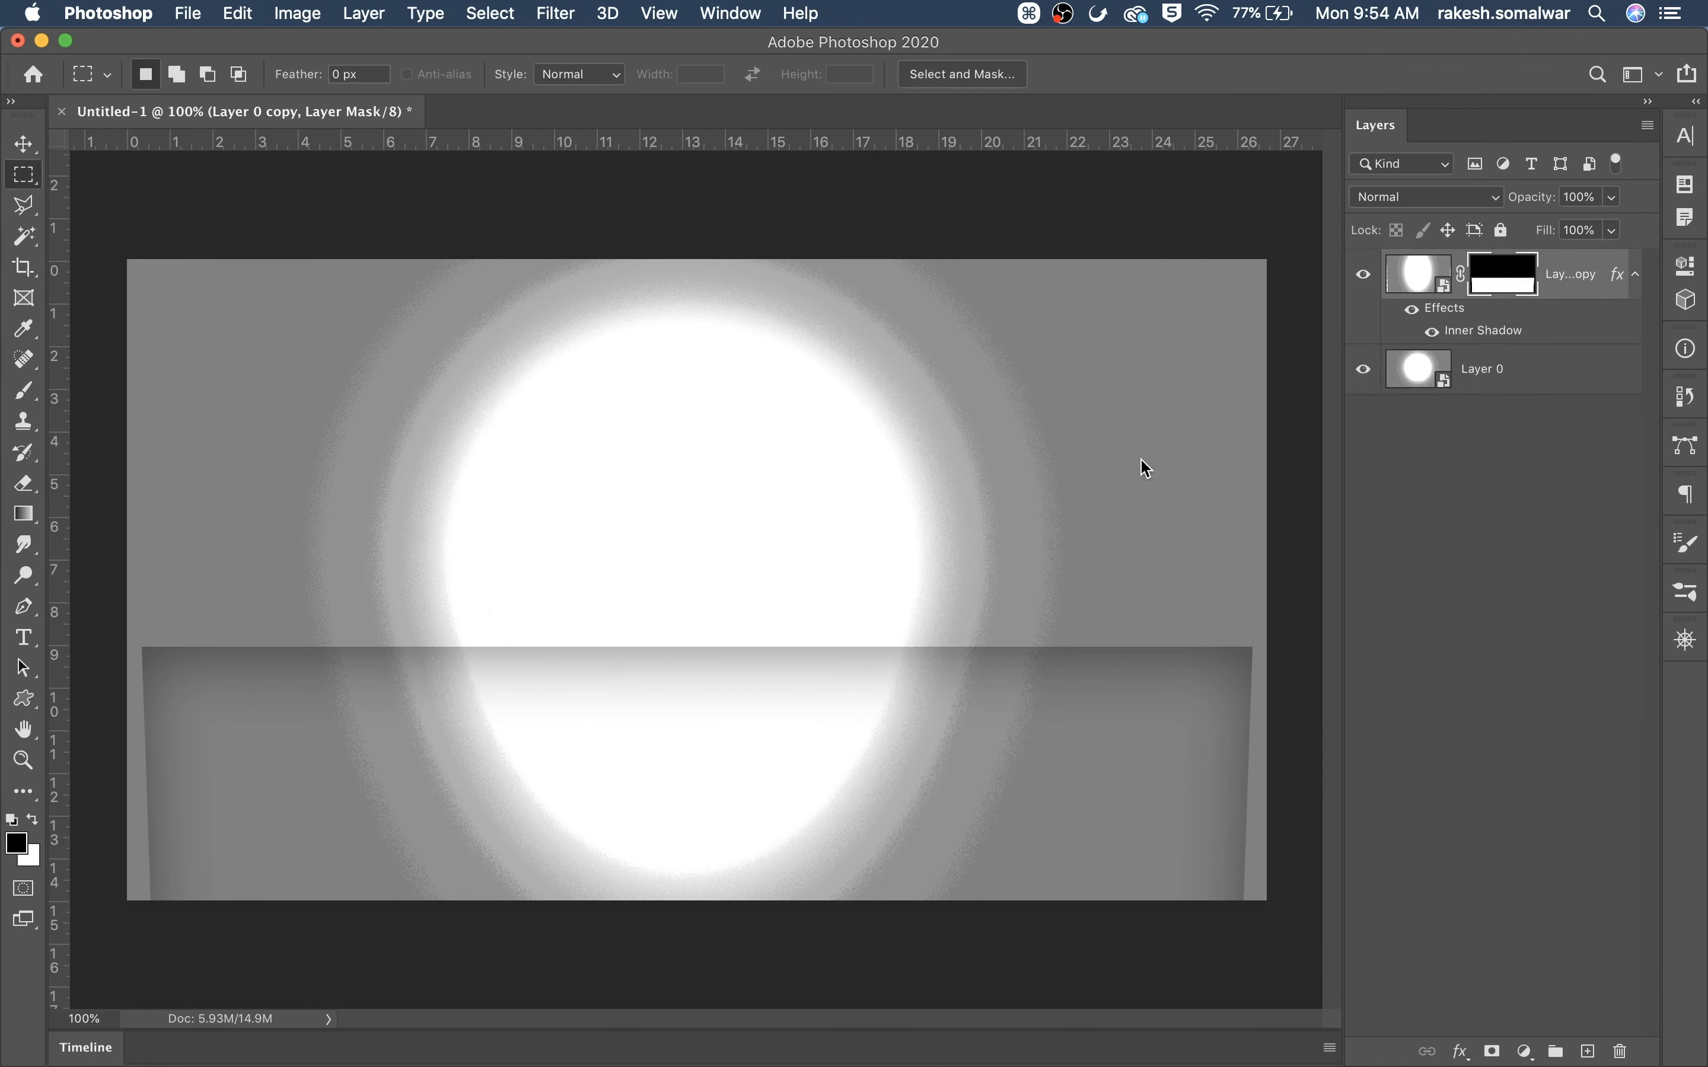
Scale Layer 0 copy up proportionally about its centre so the masked floor spans the full canvas width
key("super+t")
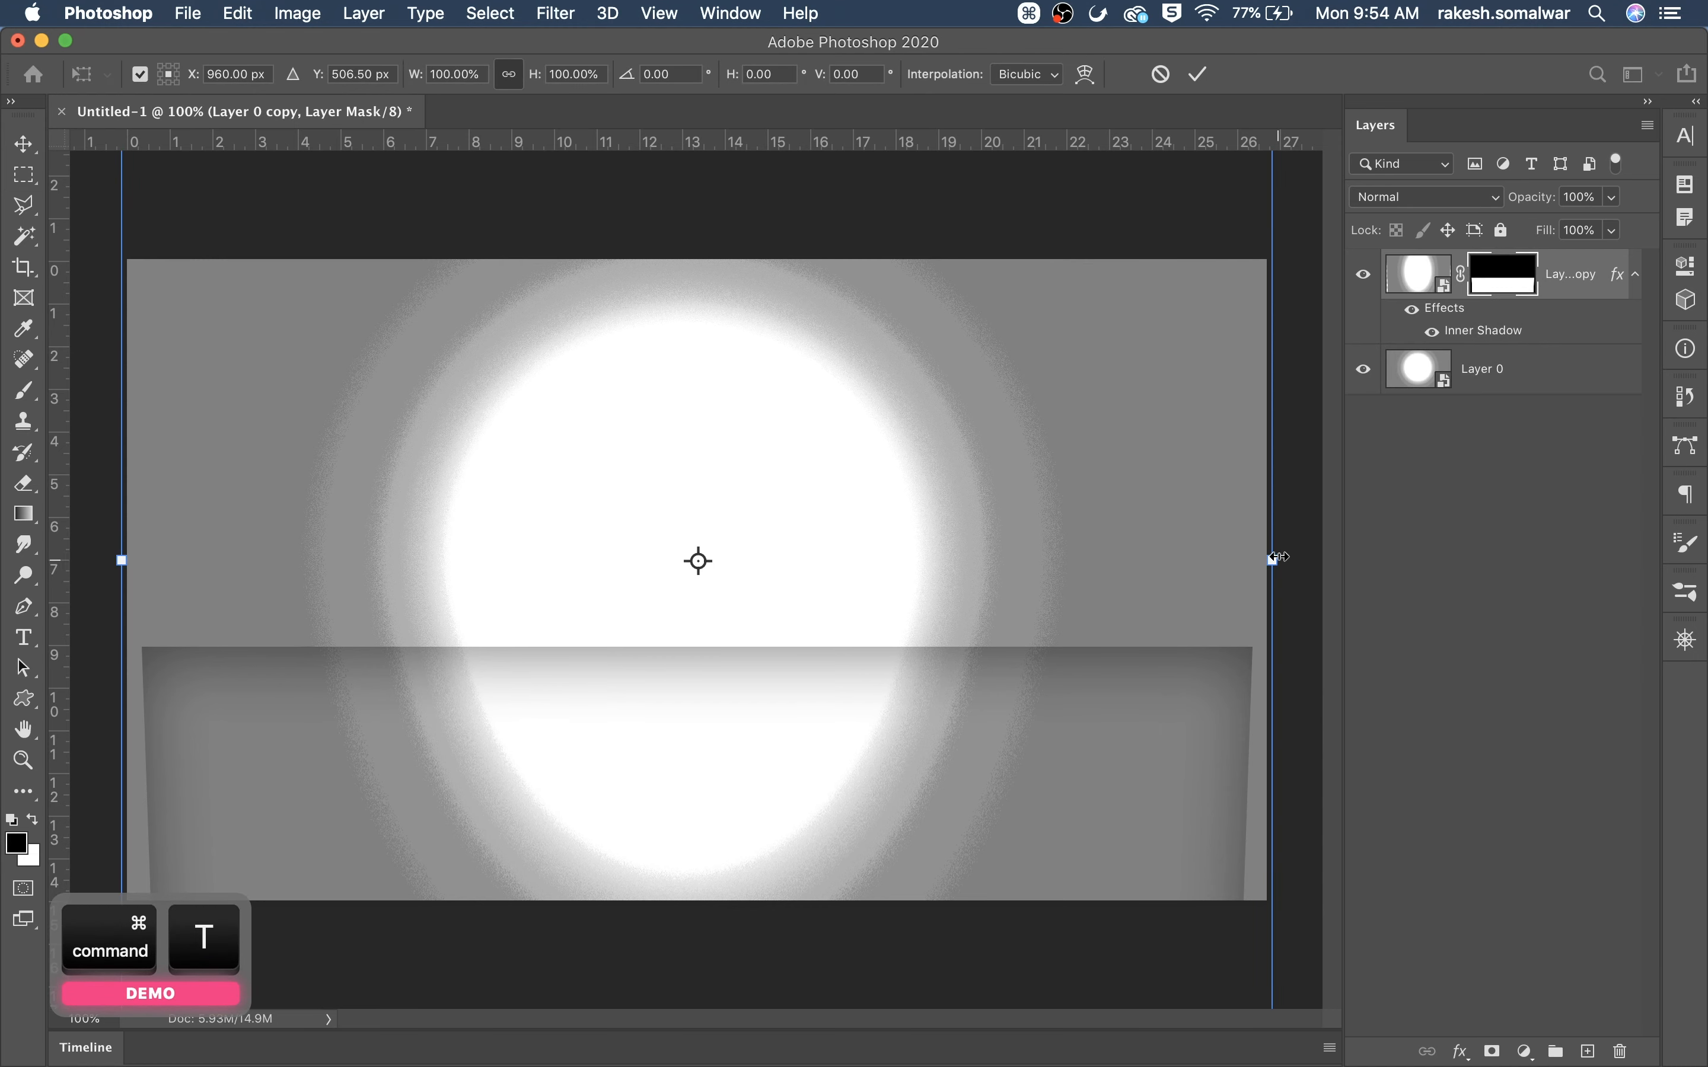
left_click_drag(1276, 560, 1307, 559)
key("super+minus")
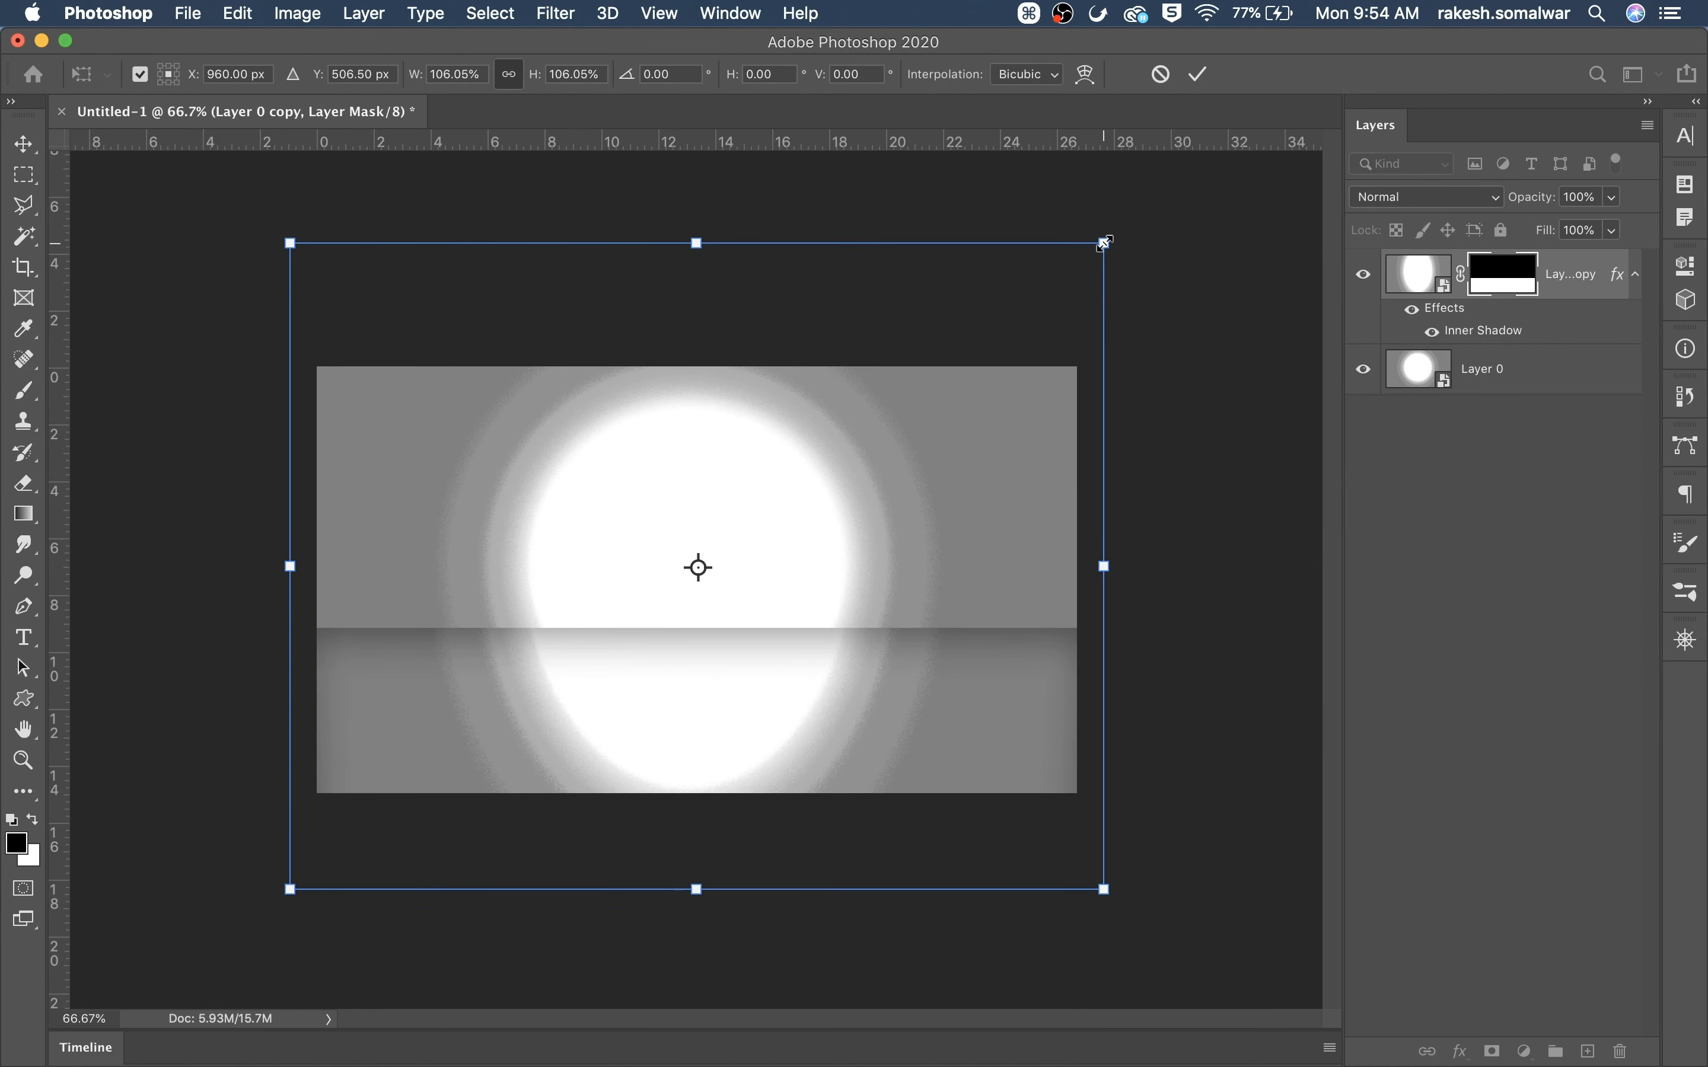
left_click_drag(1105, 243, 1068, 247)
key("super+Return")
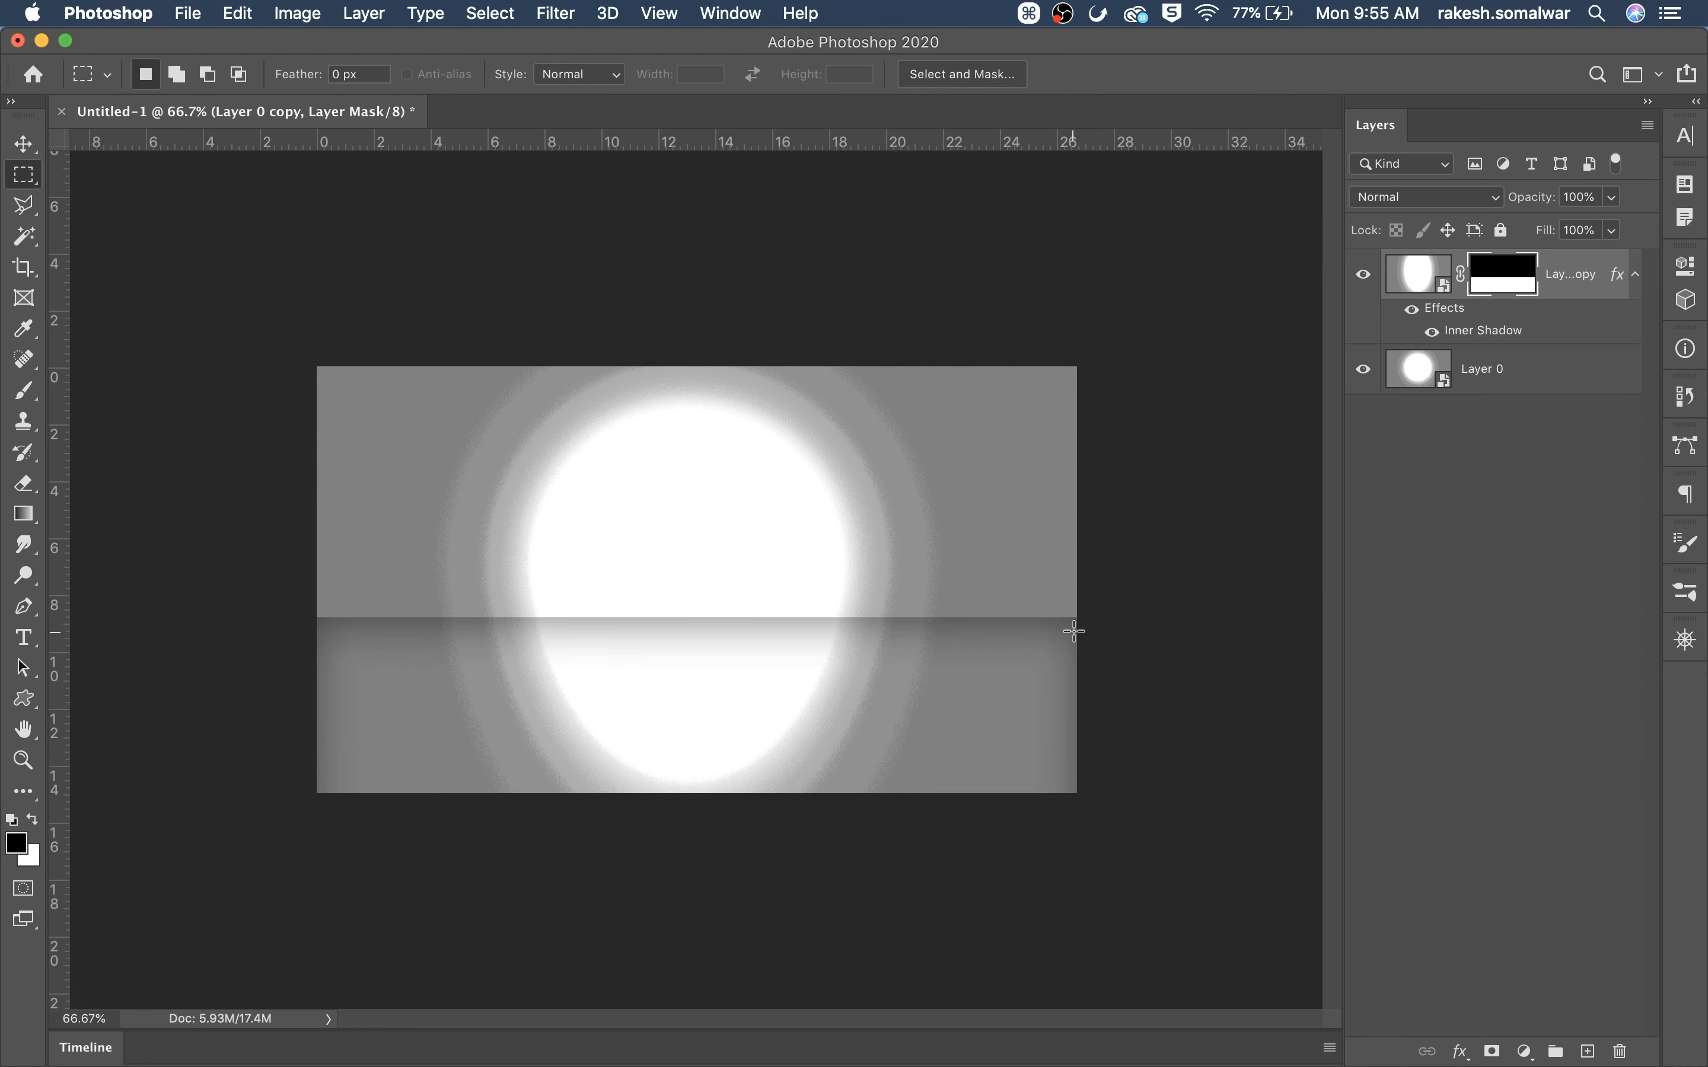
key("super+equal")
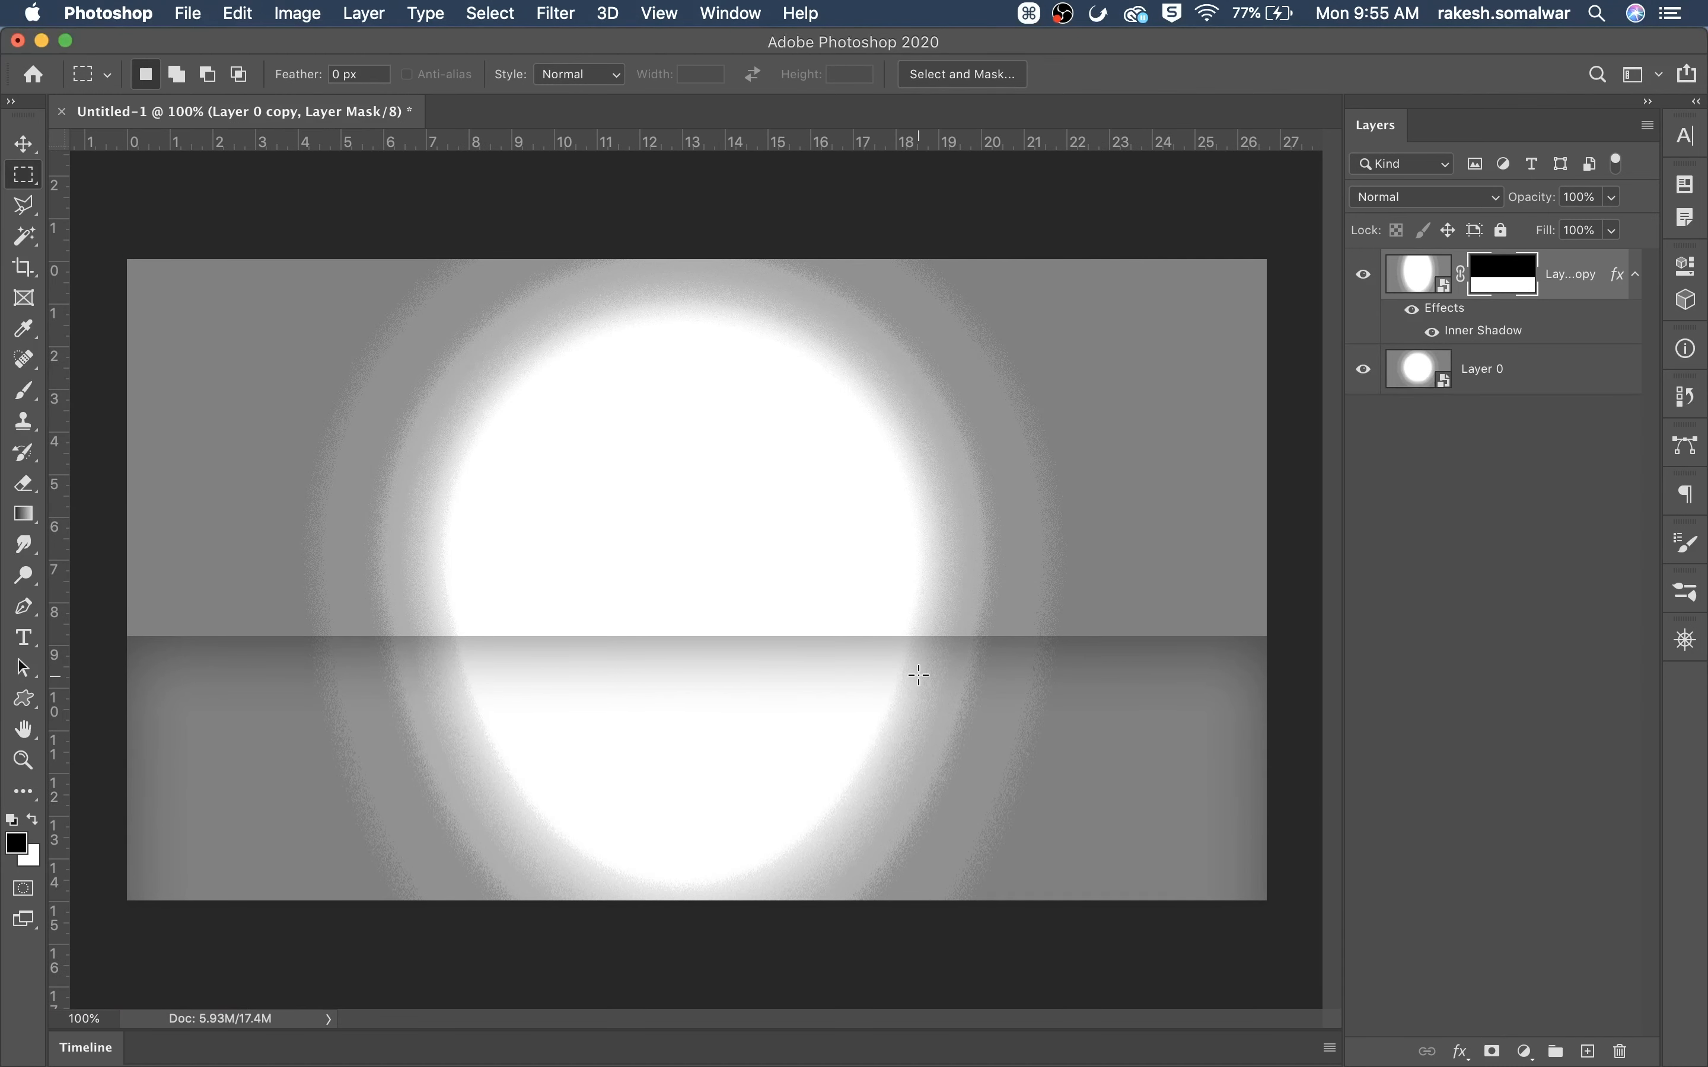
Draw the canoe custom shape from the Boats set, about 7.2 in wide and 1.04 in high, and centre it over the floor's upper edge
left_click(25, 705)
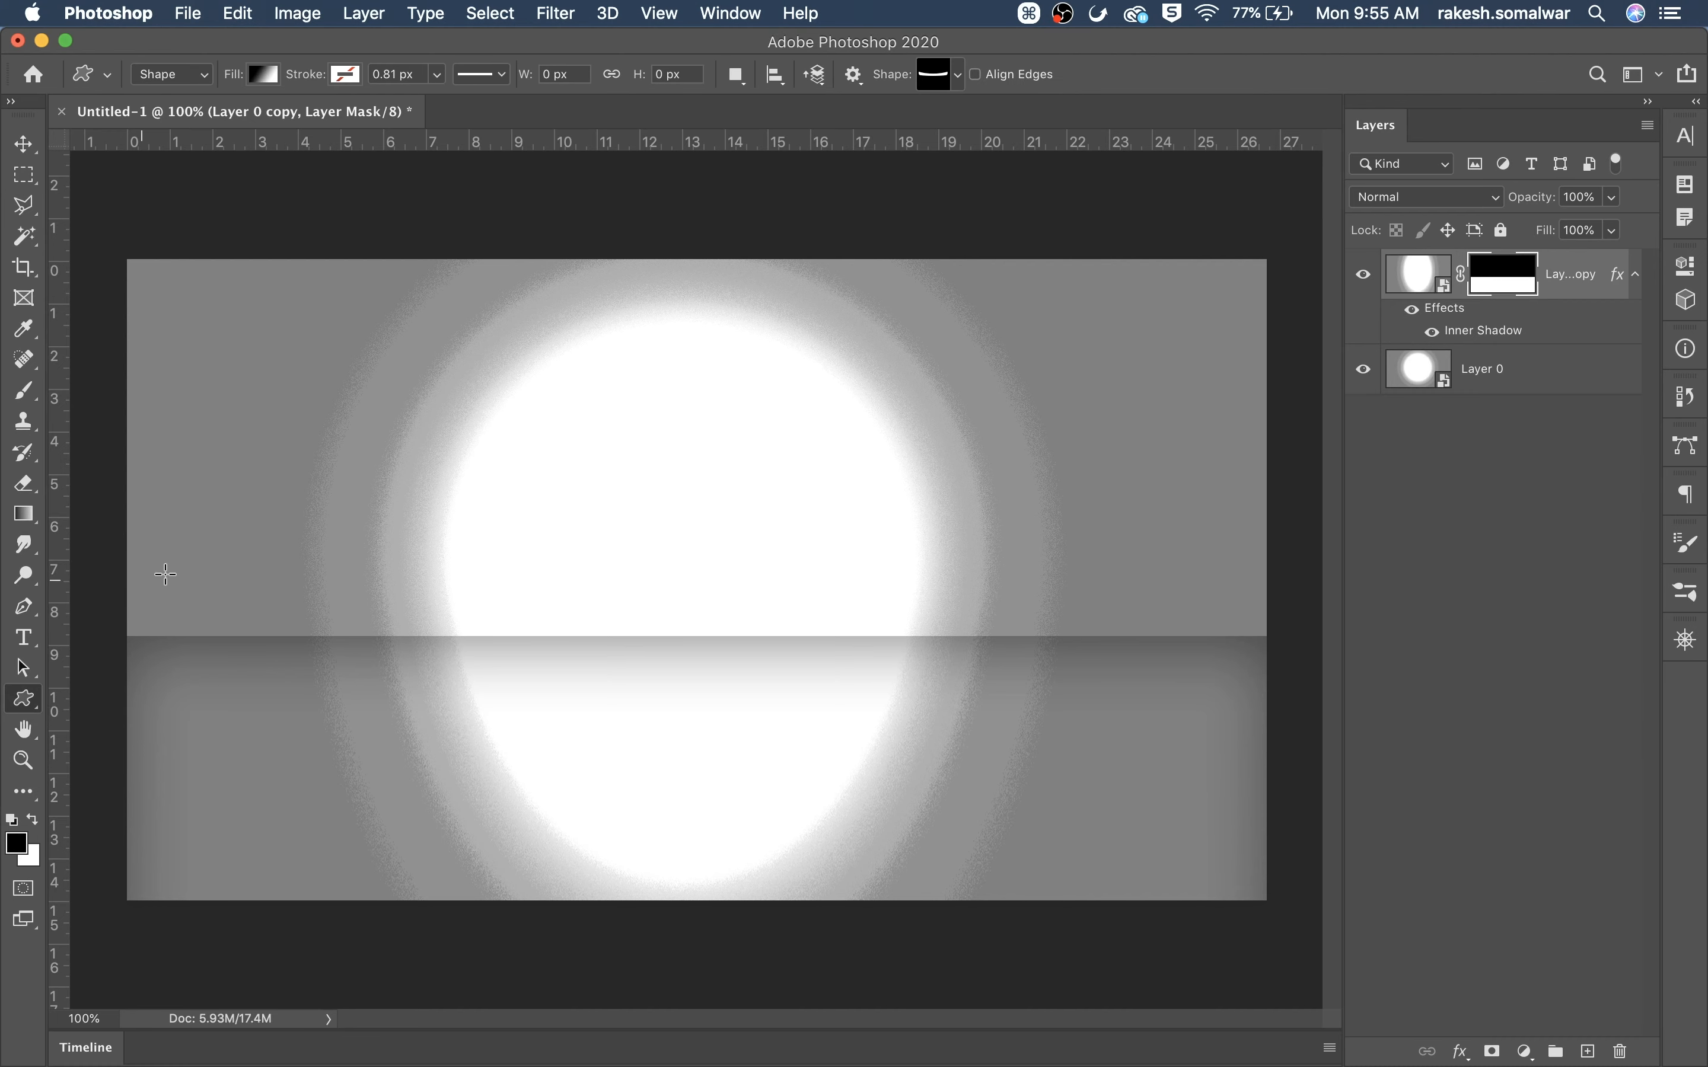
left_click(953, 77)
left_click_drag(1165, 123, 1162, 850)
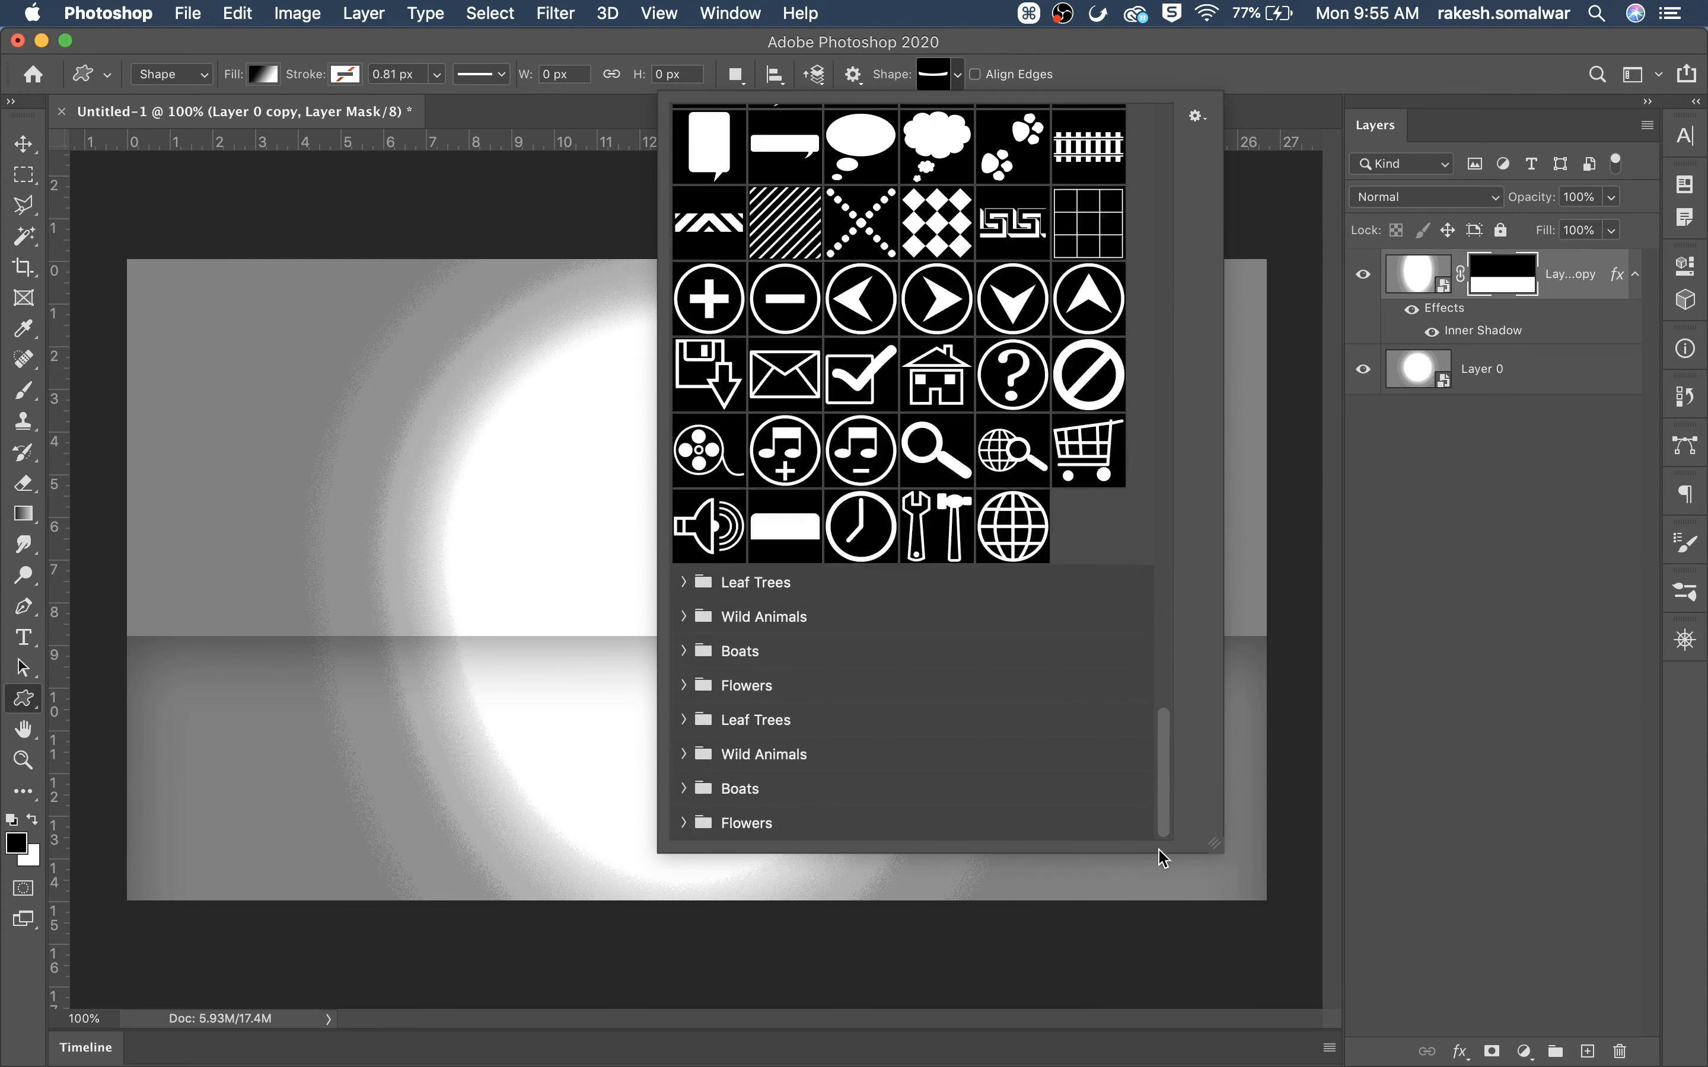
left_click(703, 659)
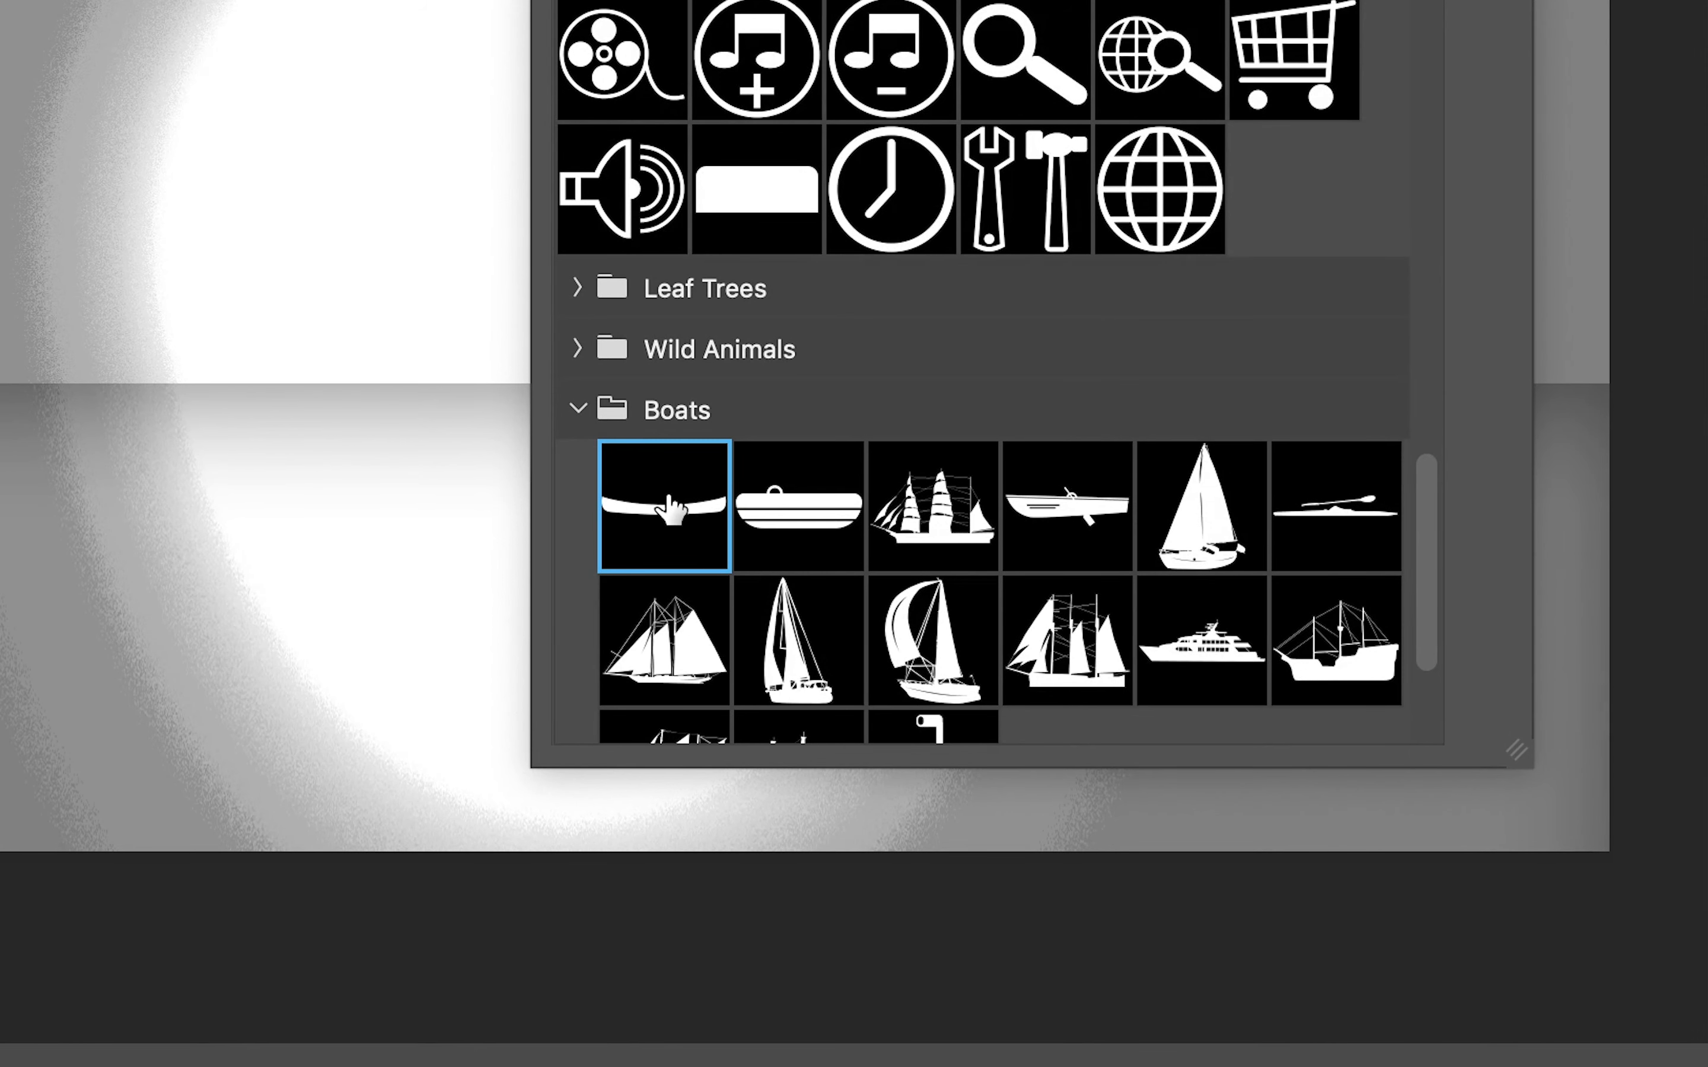
left_click(575, 407)
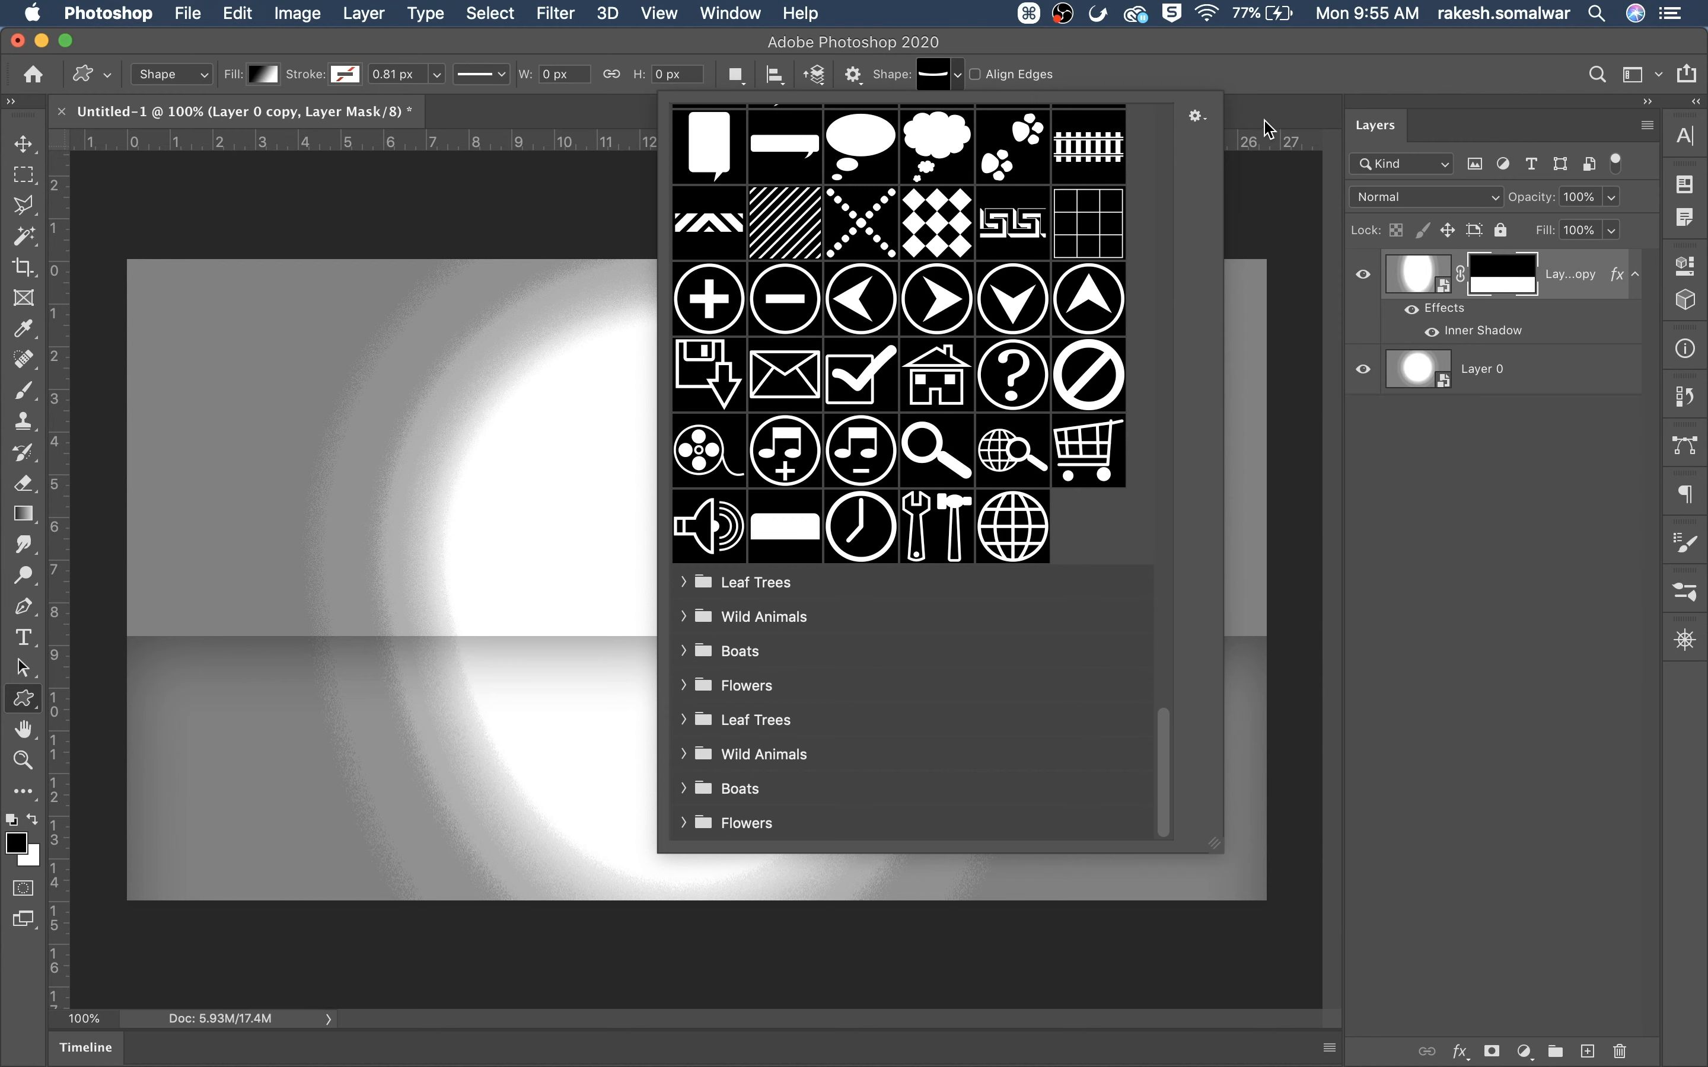
left_click(1281, 122)
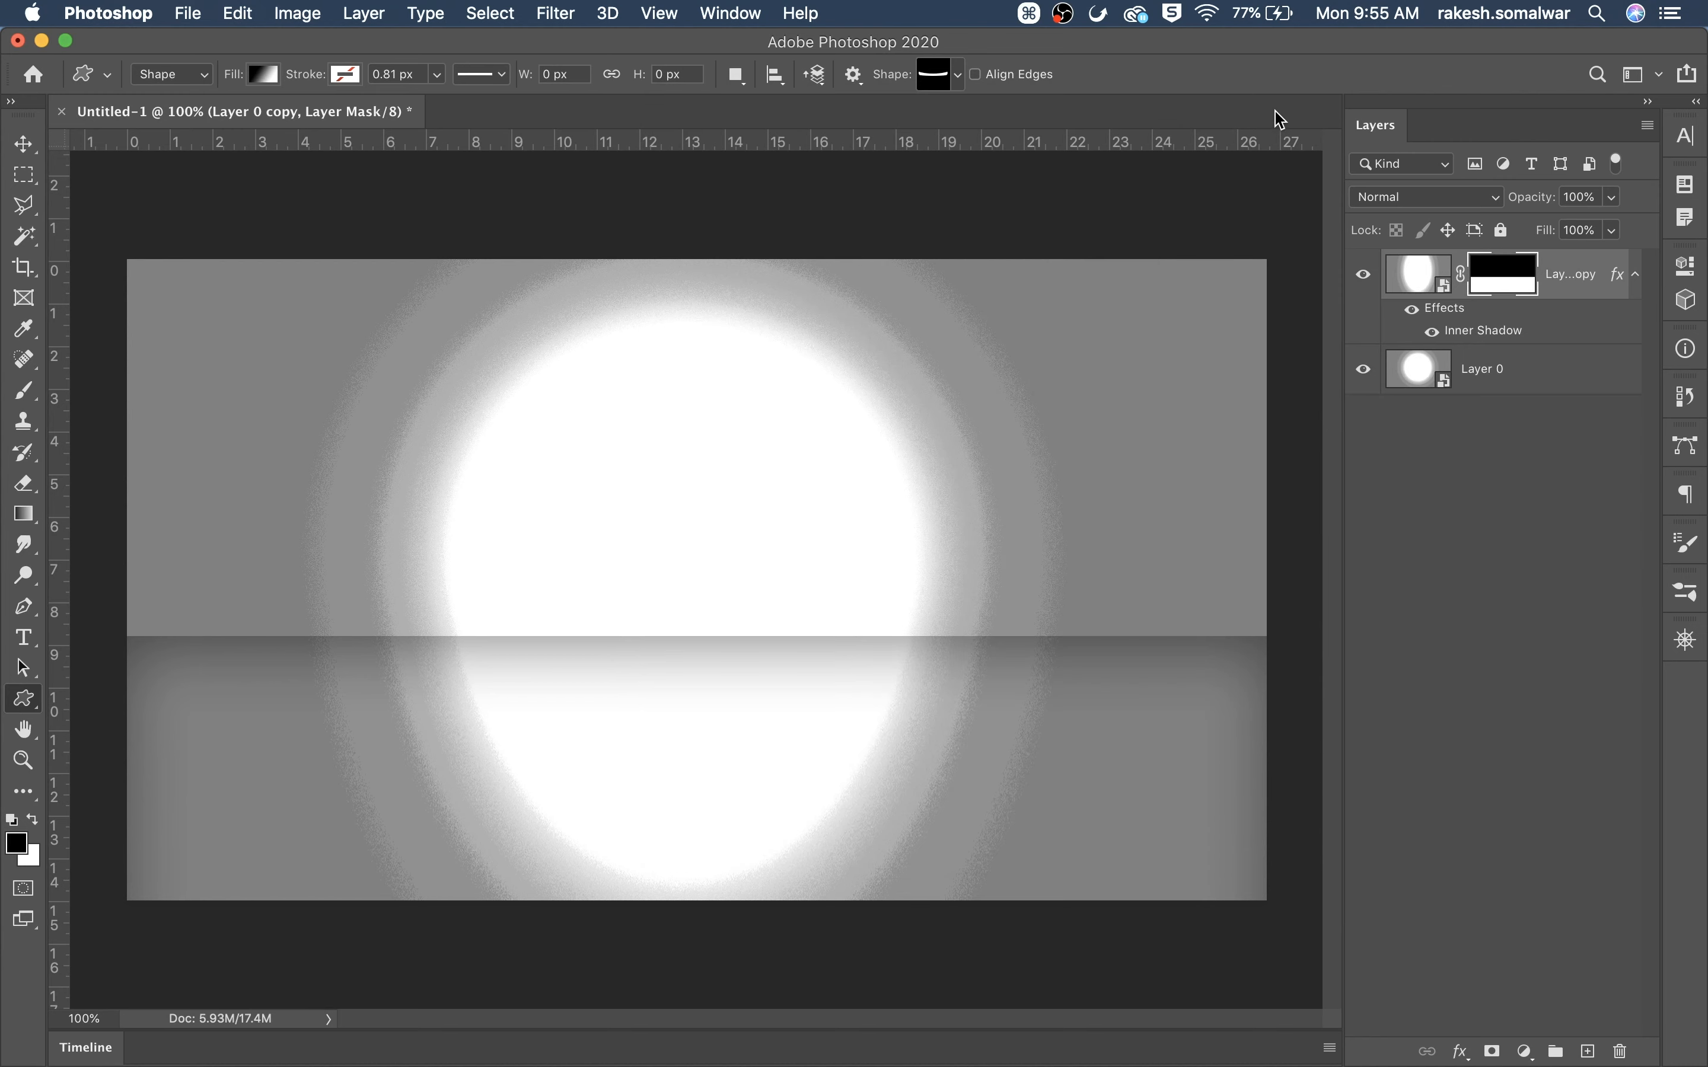
left_click_drag(582, 565, 873, 675)
key("shift")
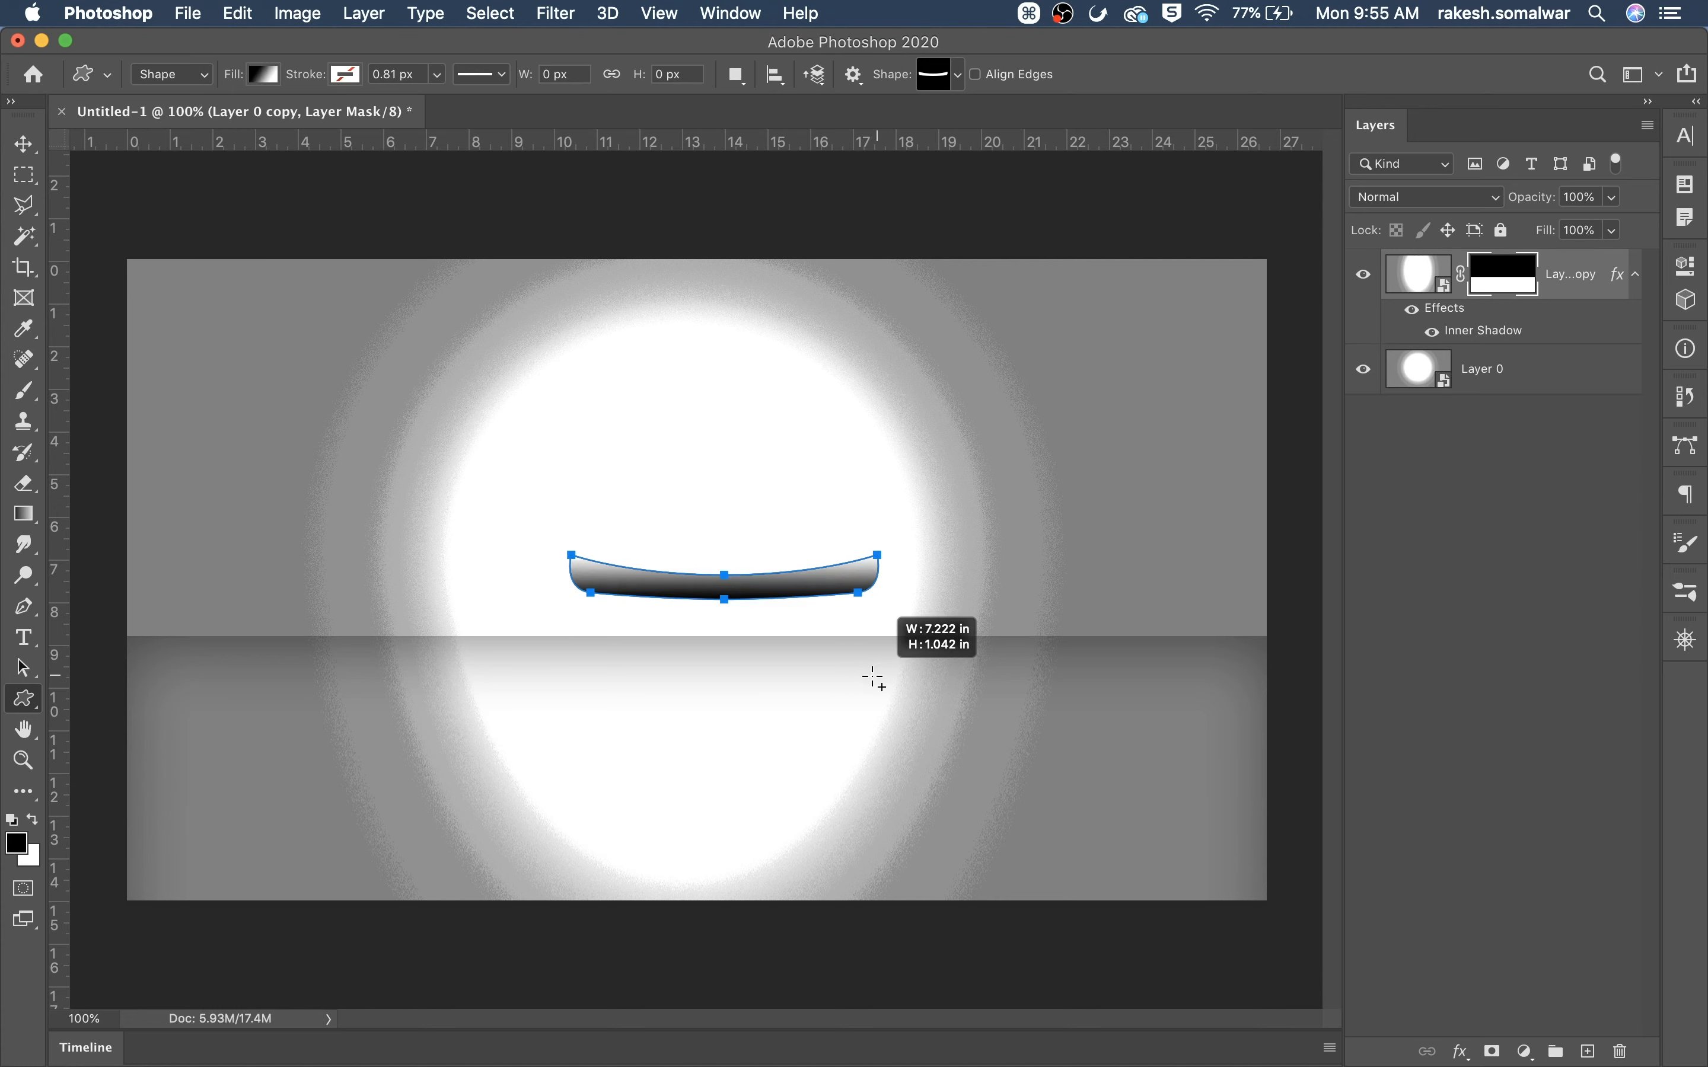
left_click(41, 145)
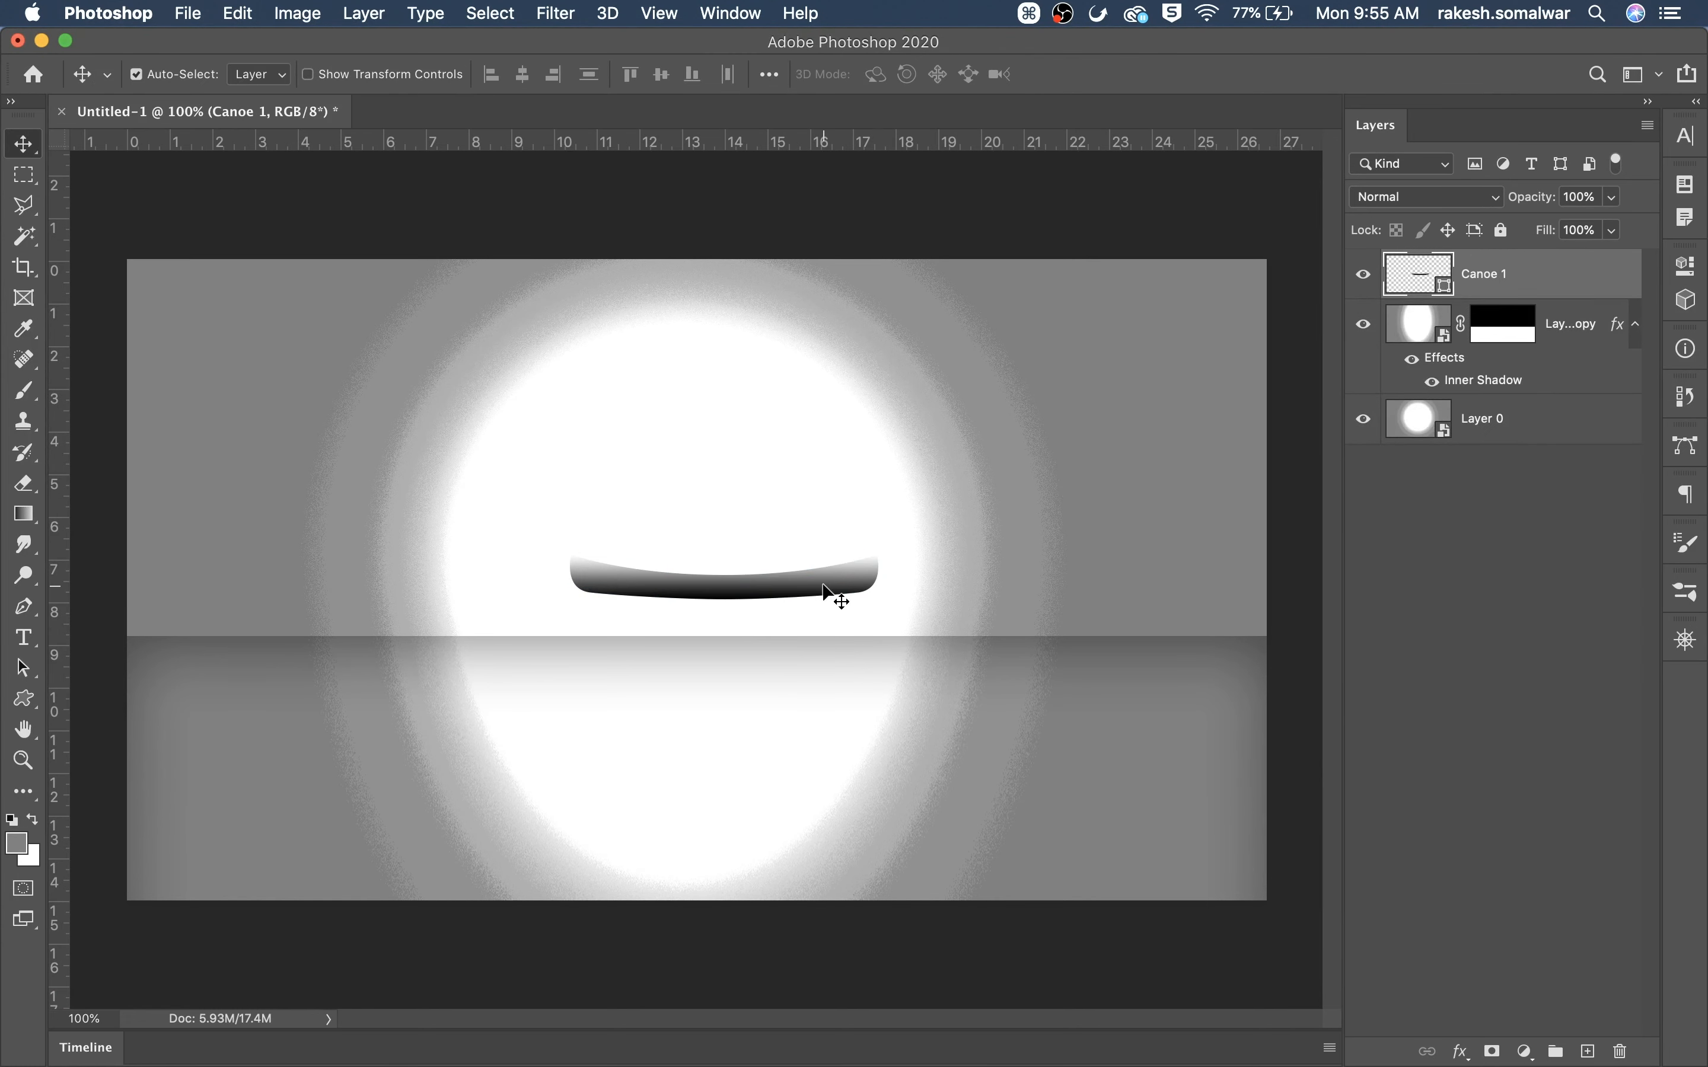
left_click_drag(823, 584, 789, 644)
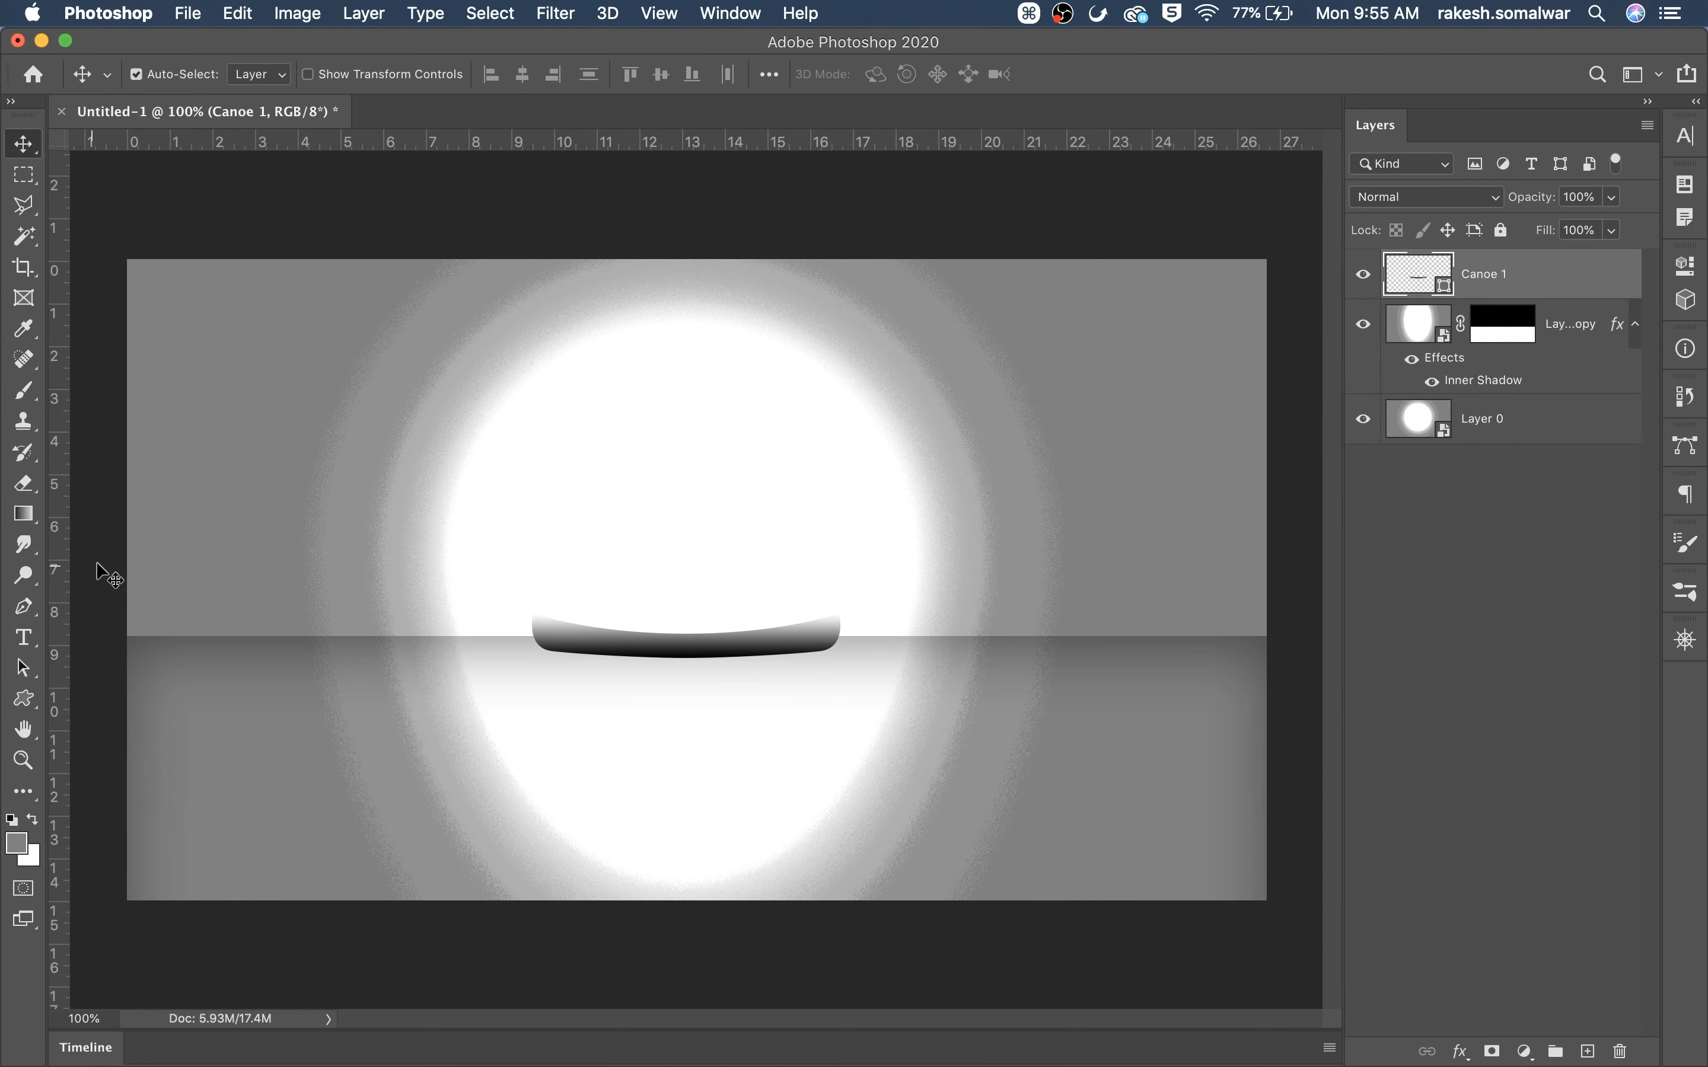
Replace the canoe shape's gradient fill with the solid dark grey 1e1e1e
left_click(23, 699)
left_click(265, 74)
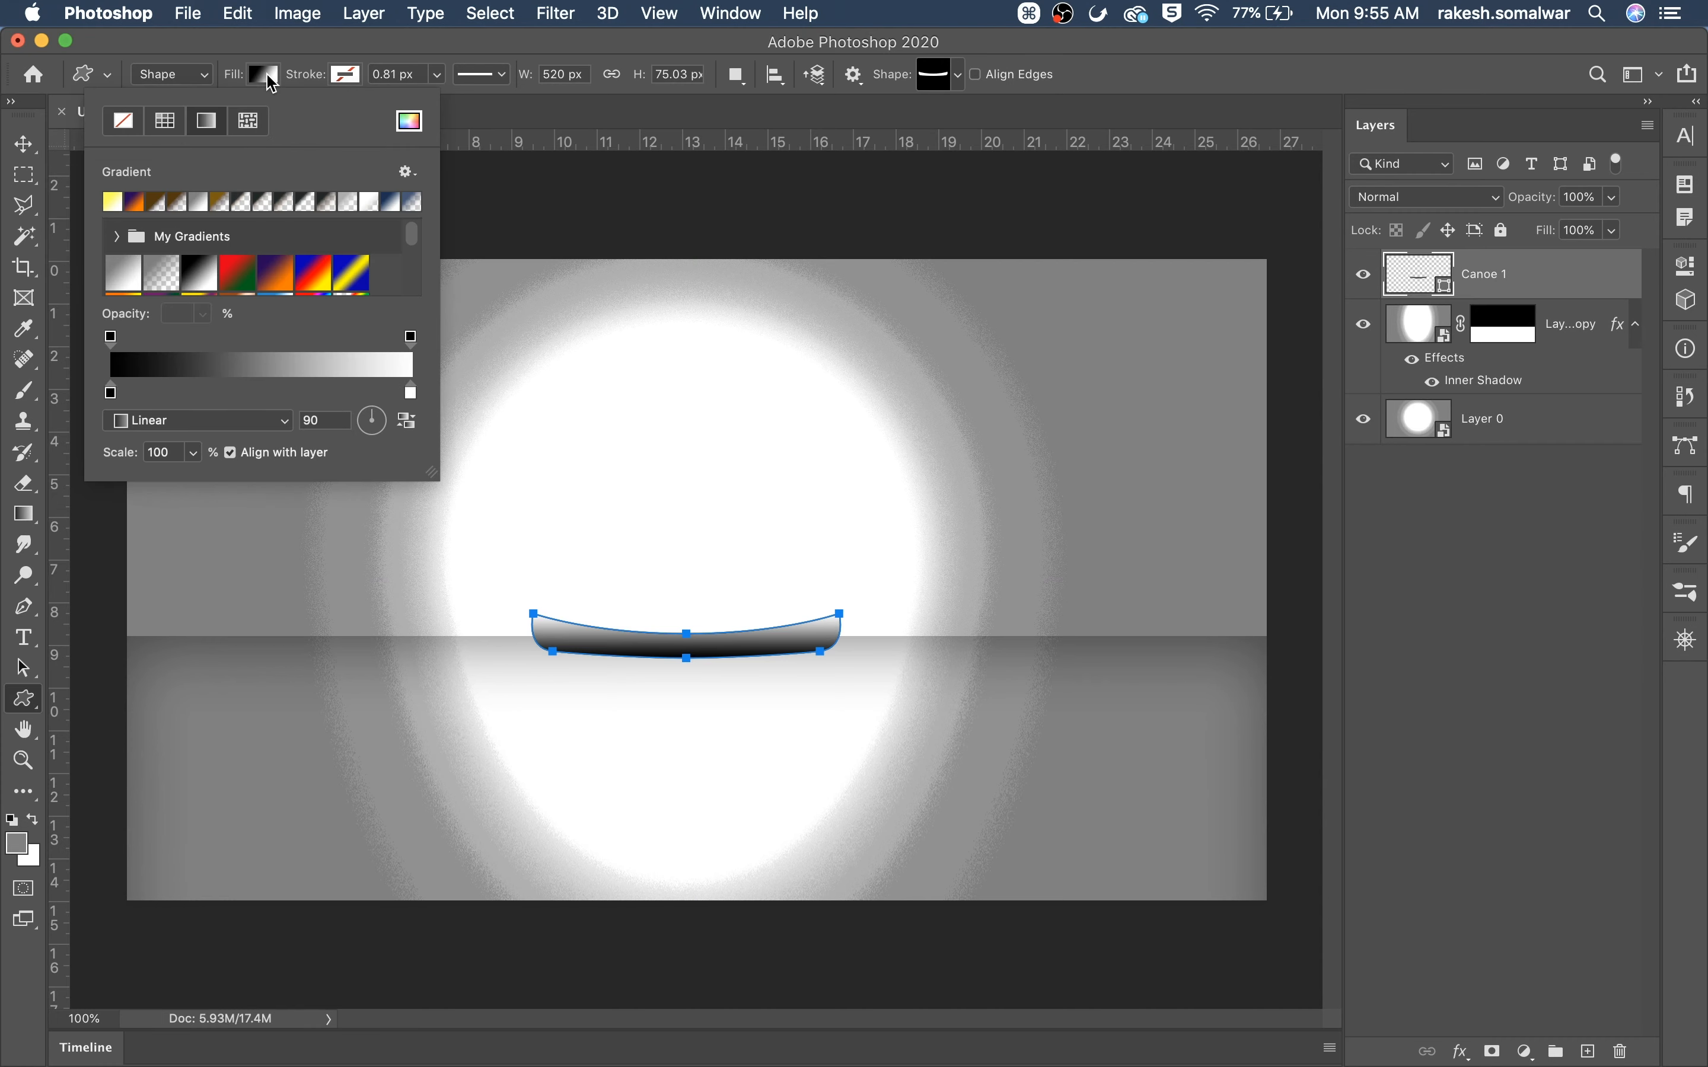
left_click(163, 127)
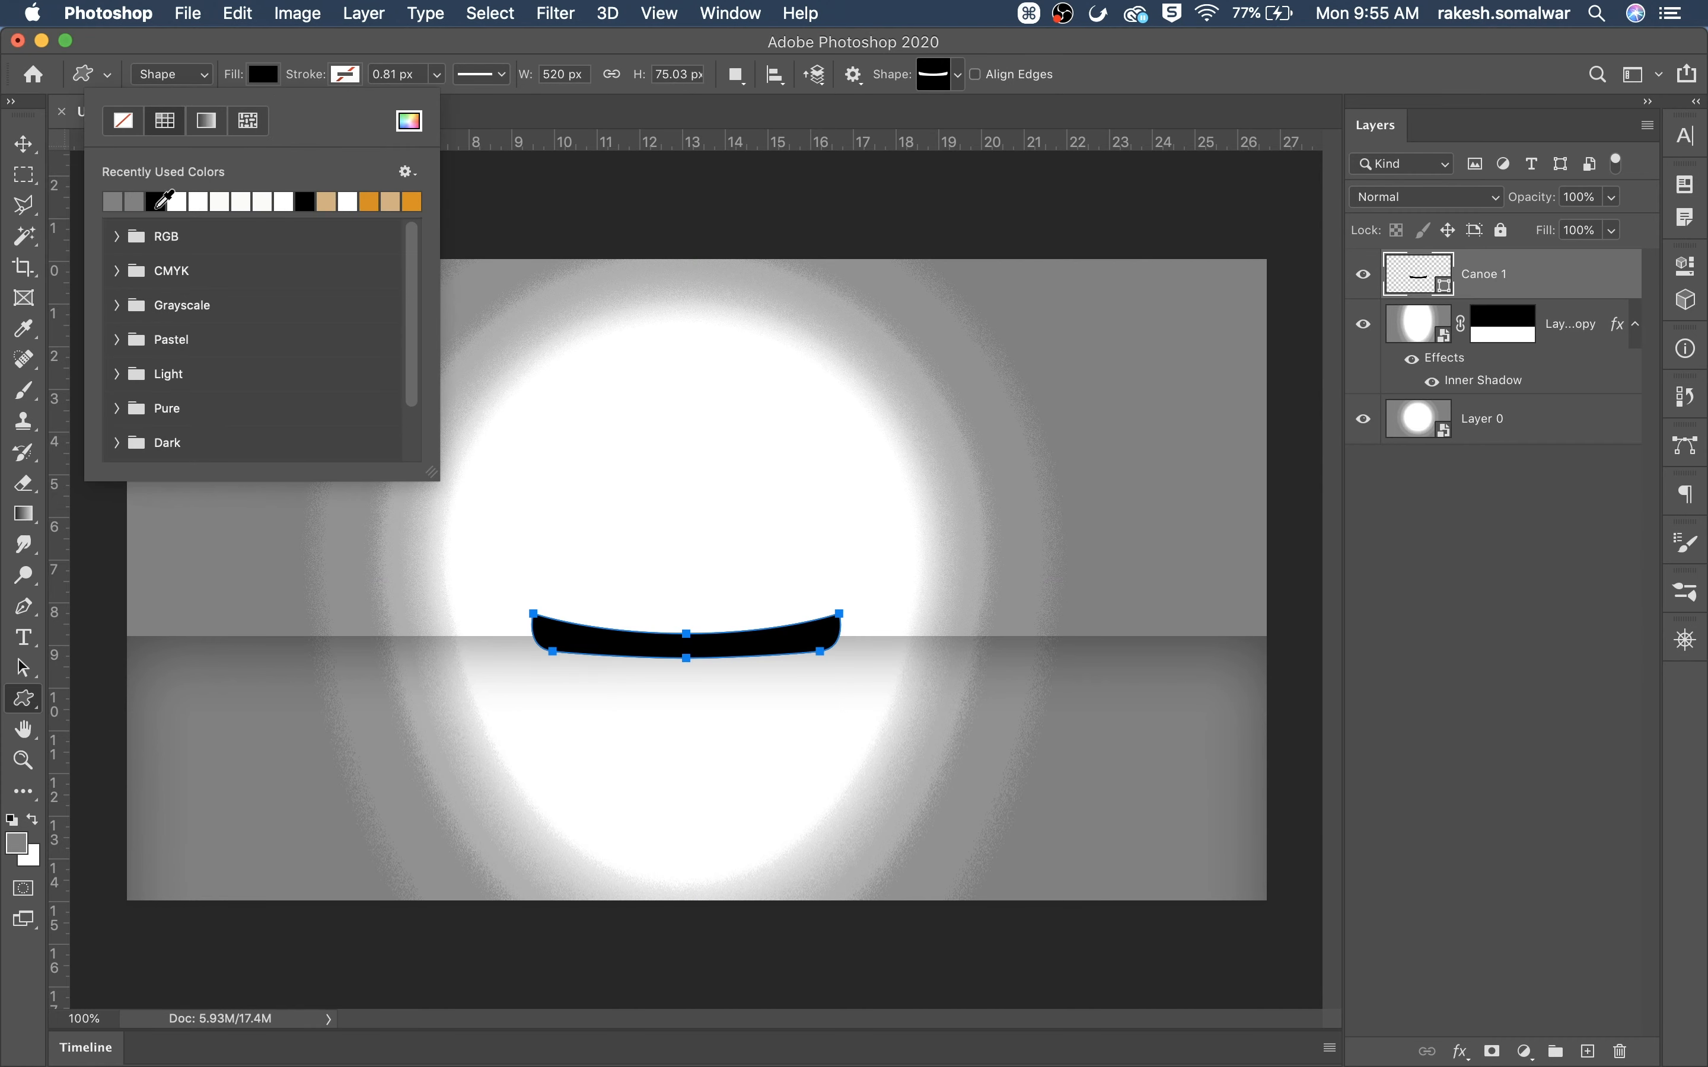
left_click(158, 201)
left_click(413, 122)
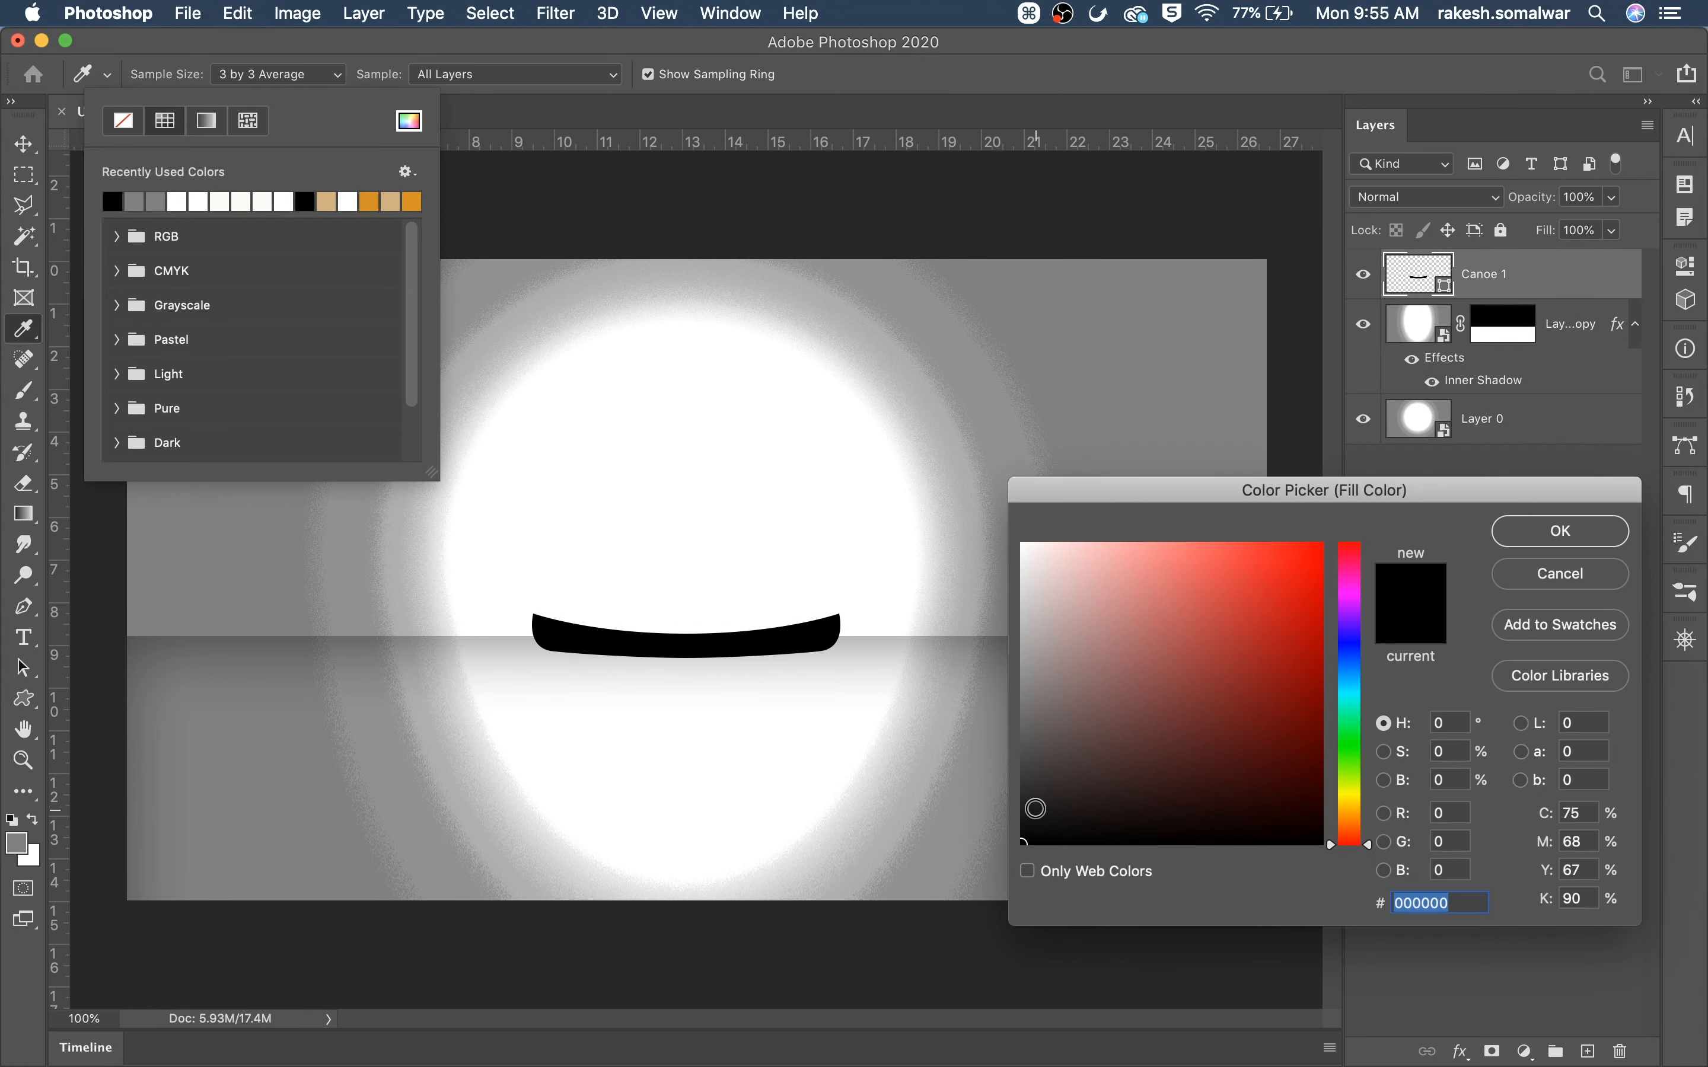
left_click(1024, 804)
left_click(1024, 814)
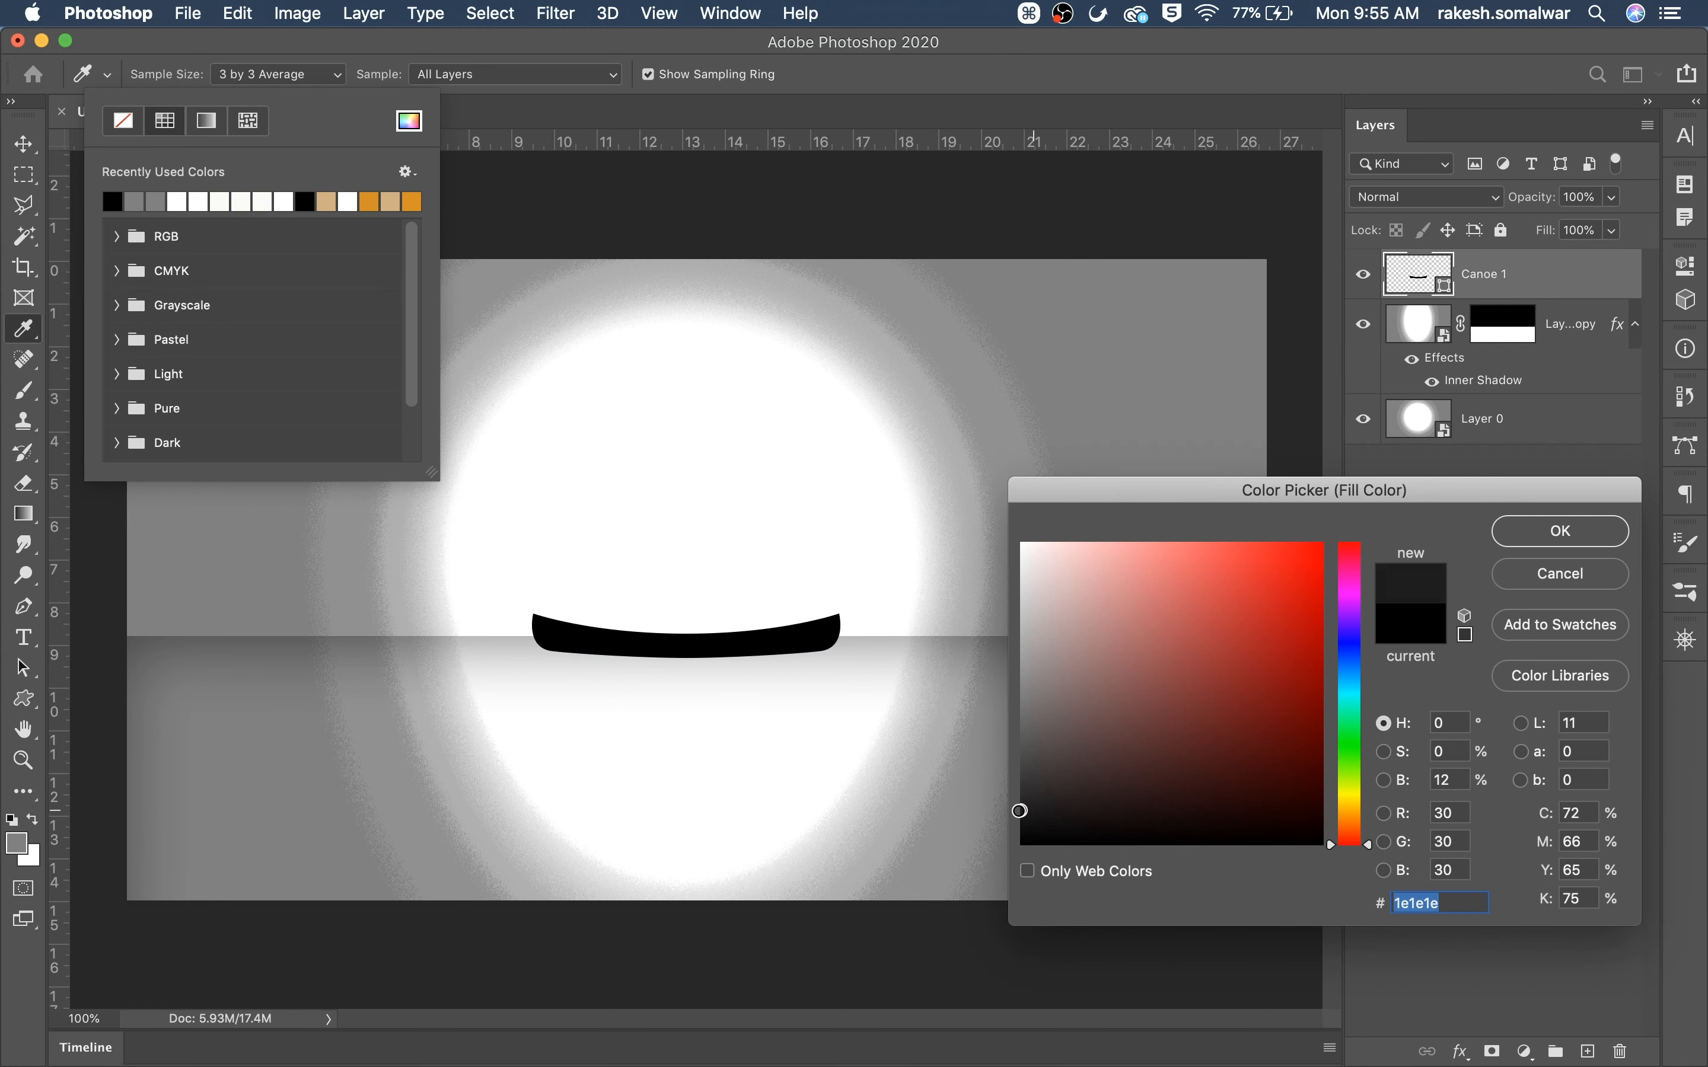
left_click(1583, 531)
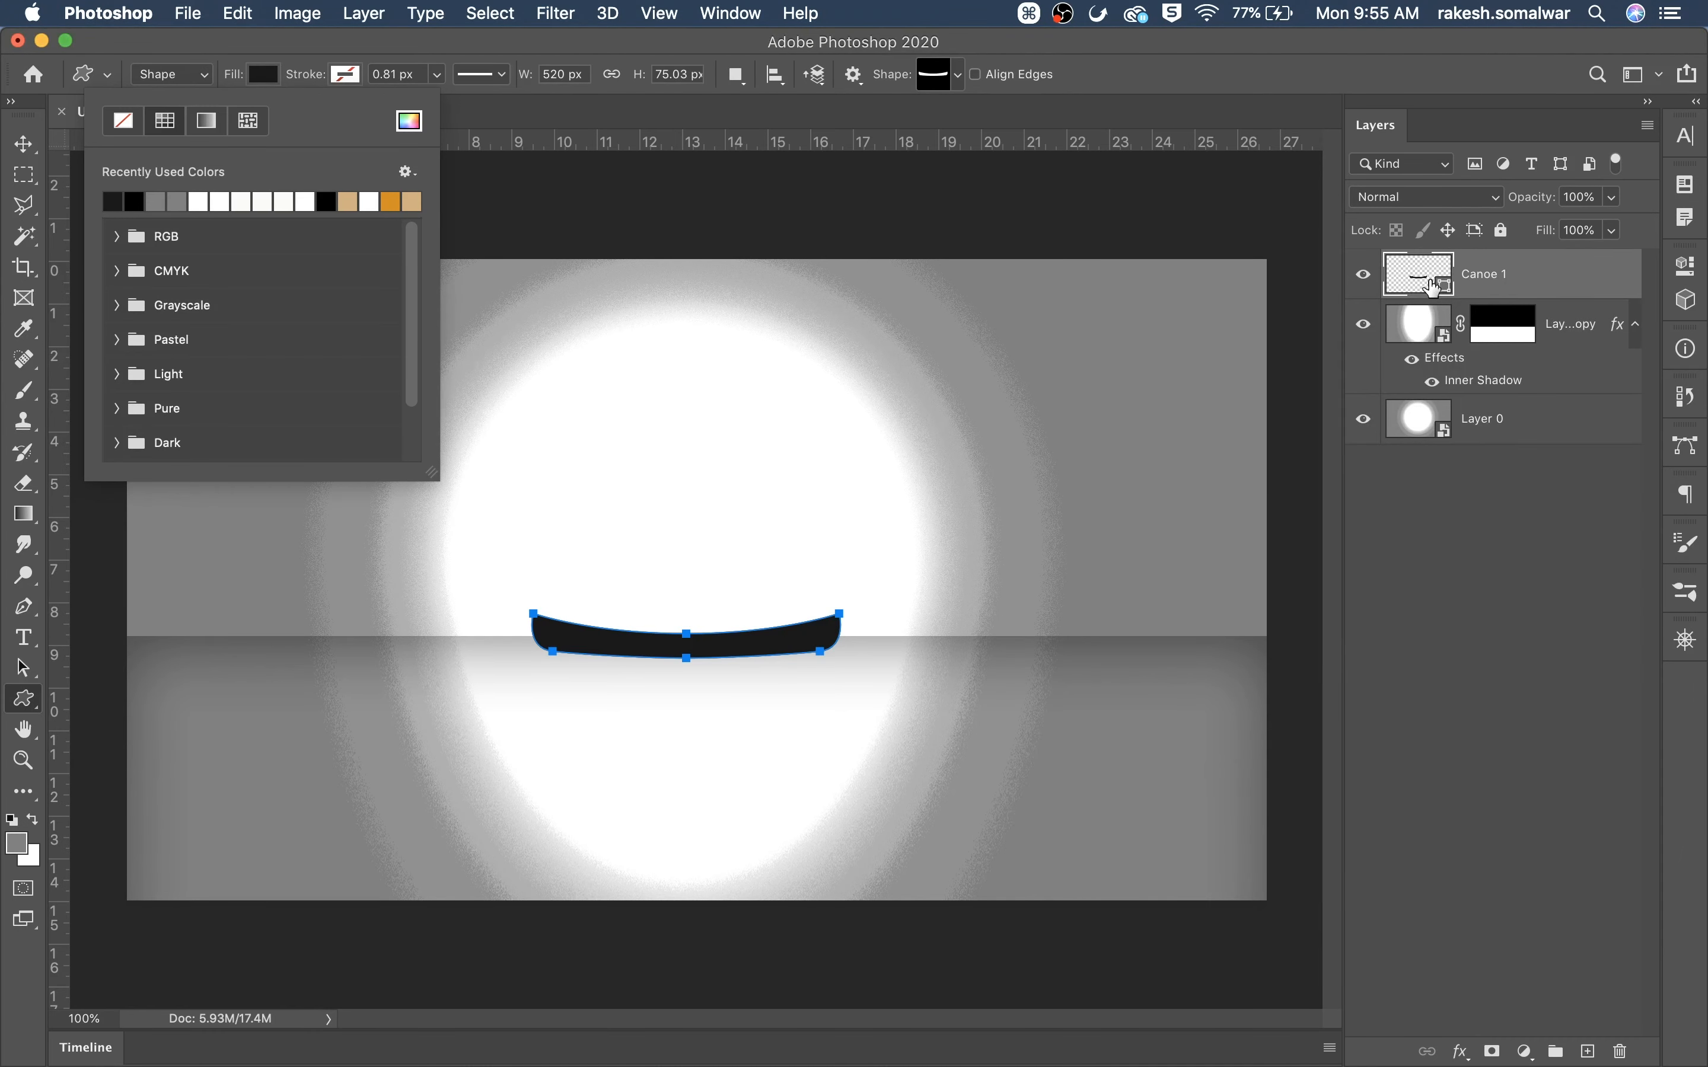
left_click(761, 109)
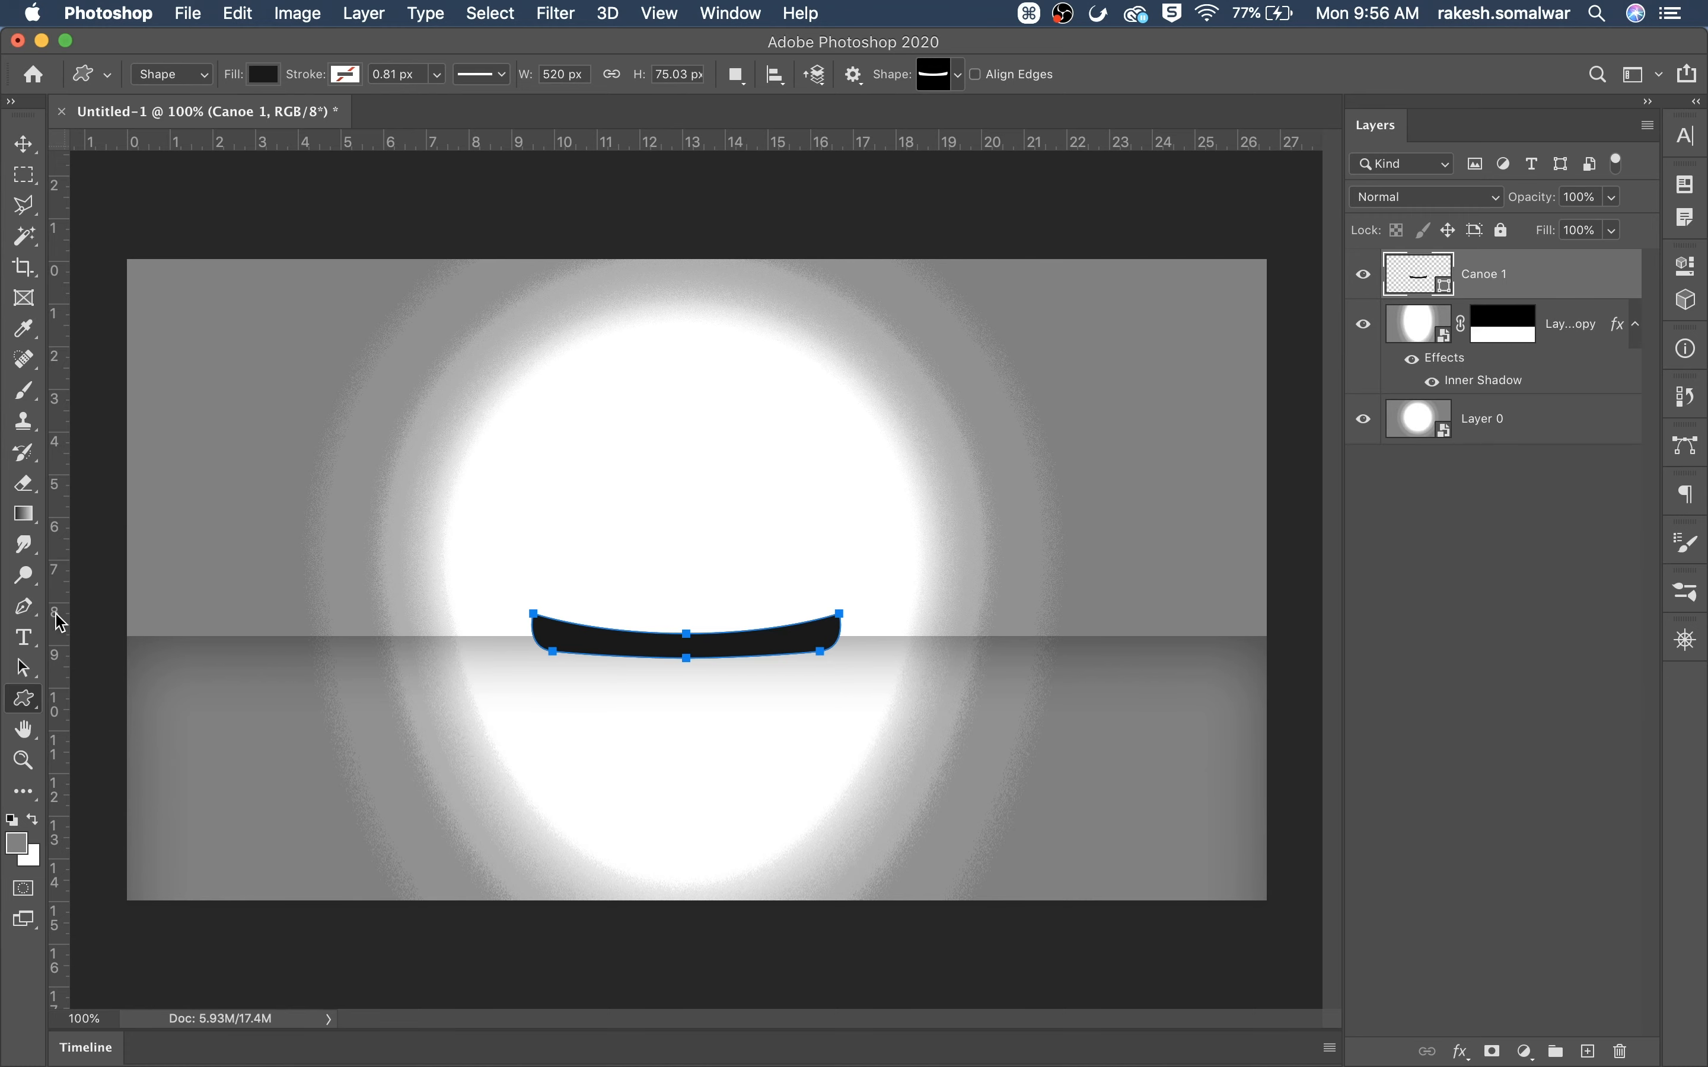
Nudge the canoe's three lower anchor points straight down with the Direct Selection tool to deepen its hull
left_click(42, 668)
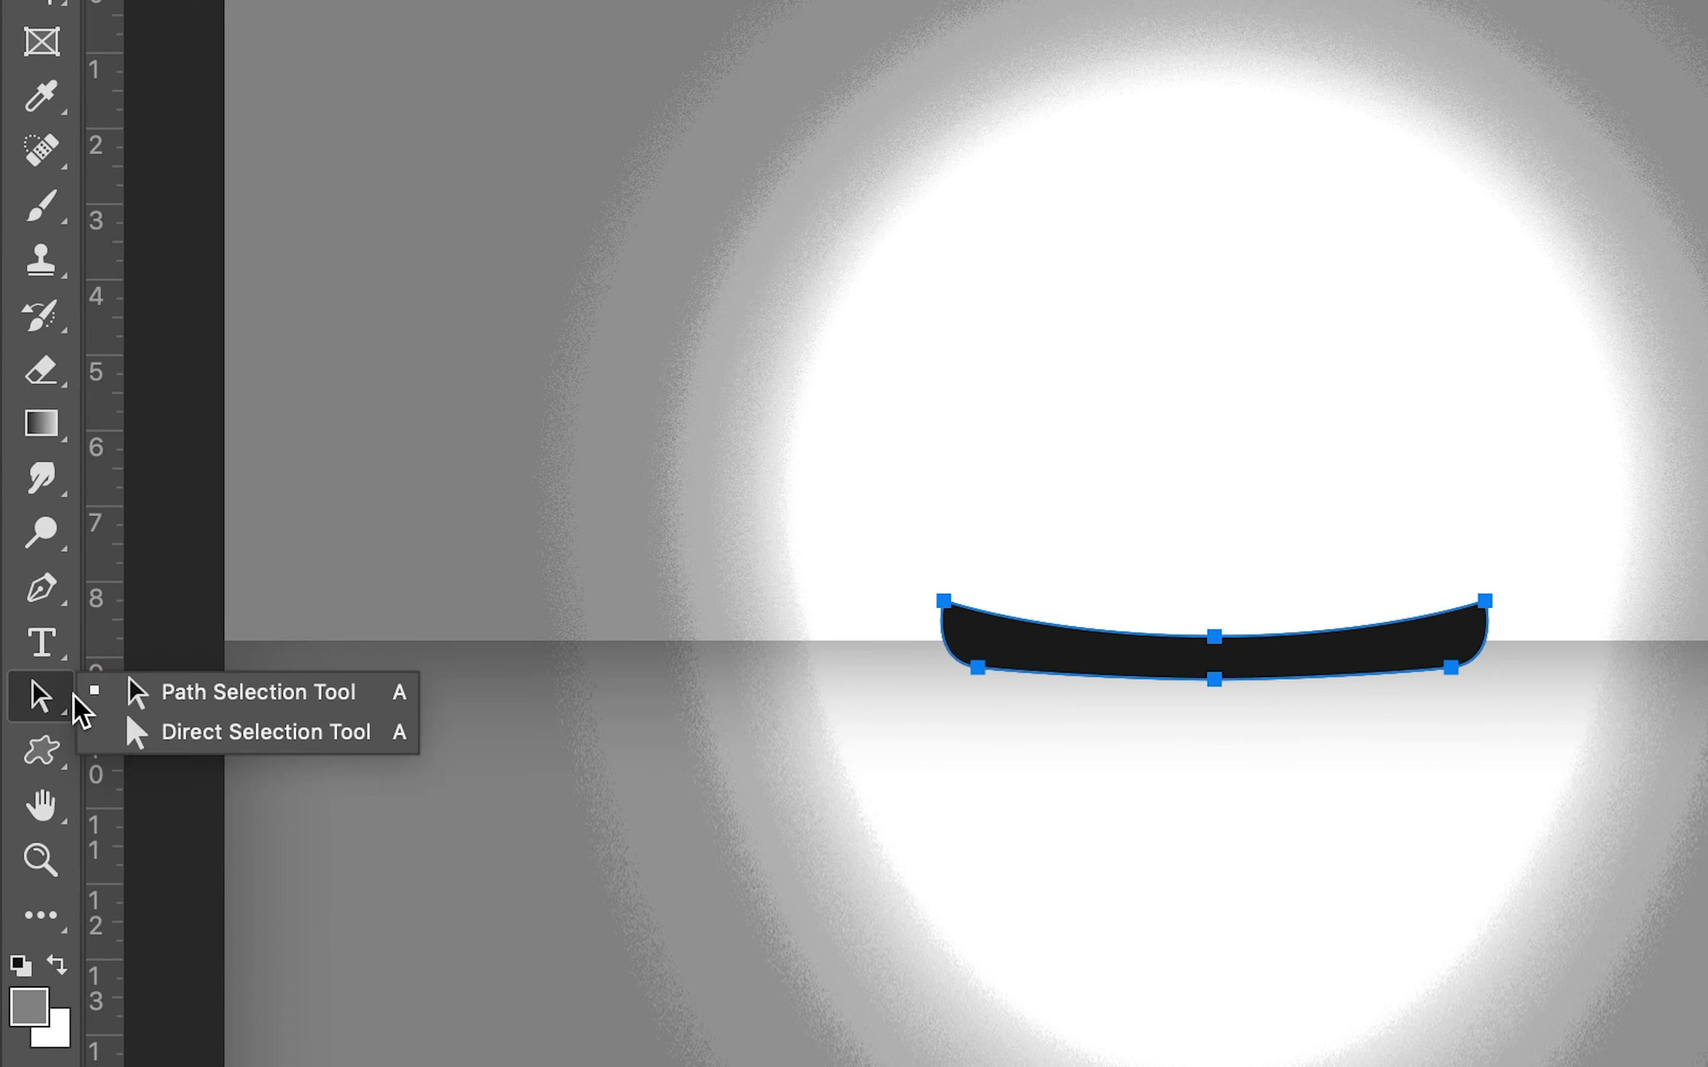
left_click(201, 747)
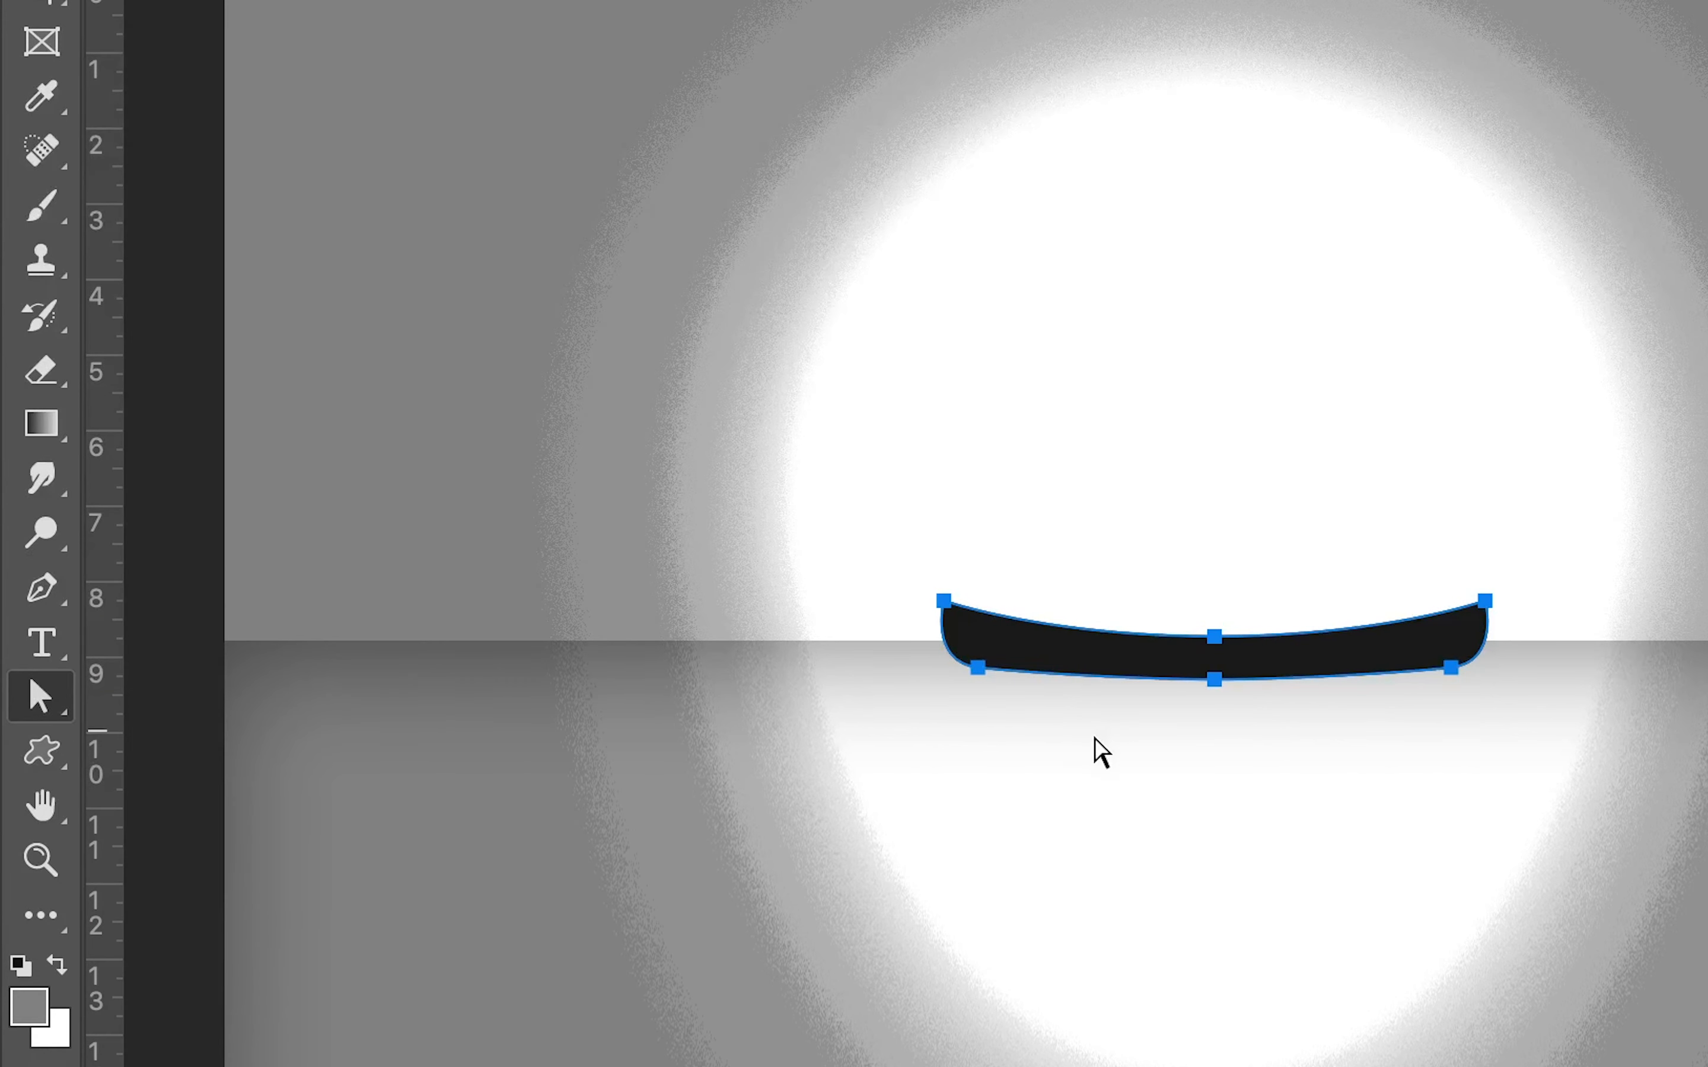
left_click(961, 699)
left_click(984, 667)
left_click(978, 669)
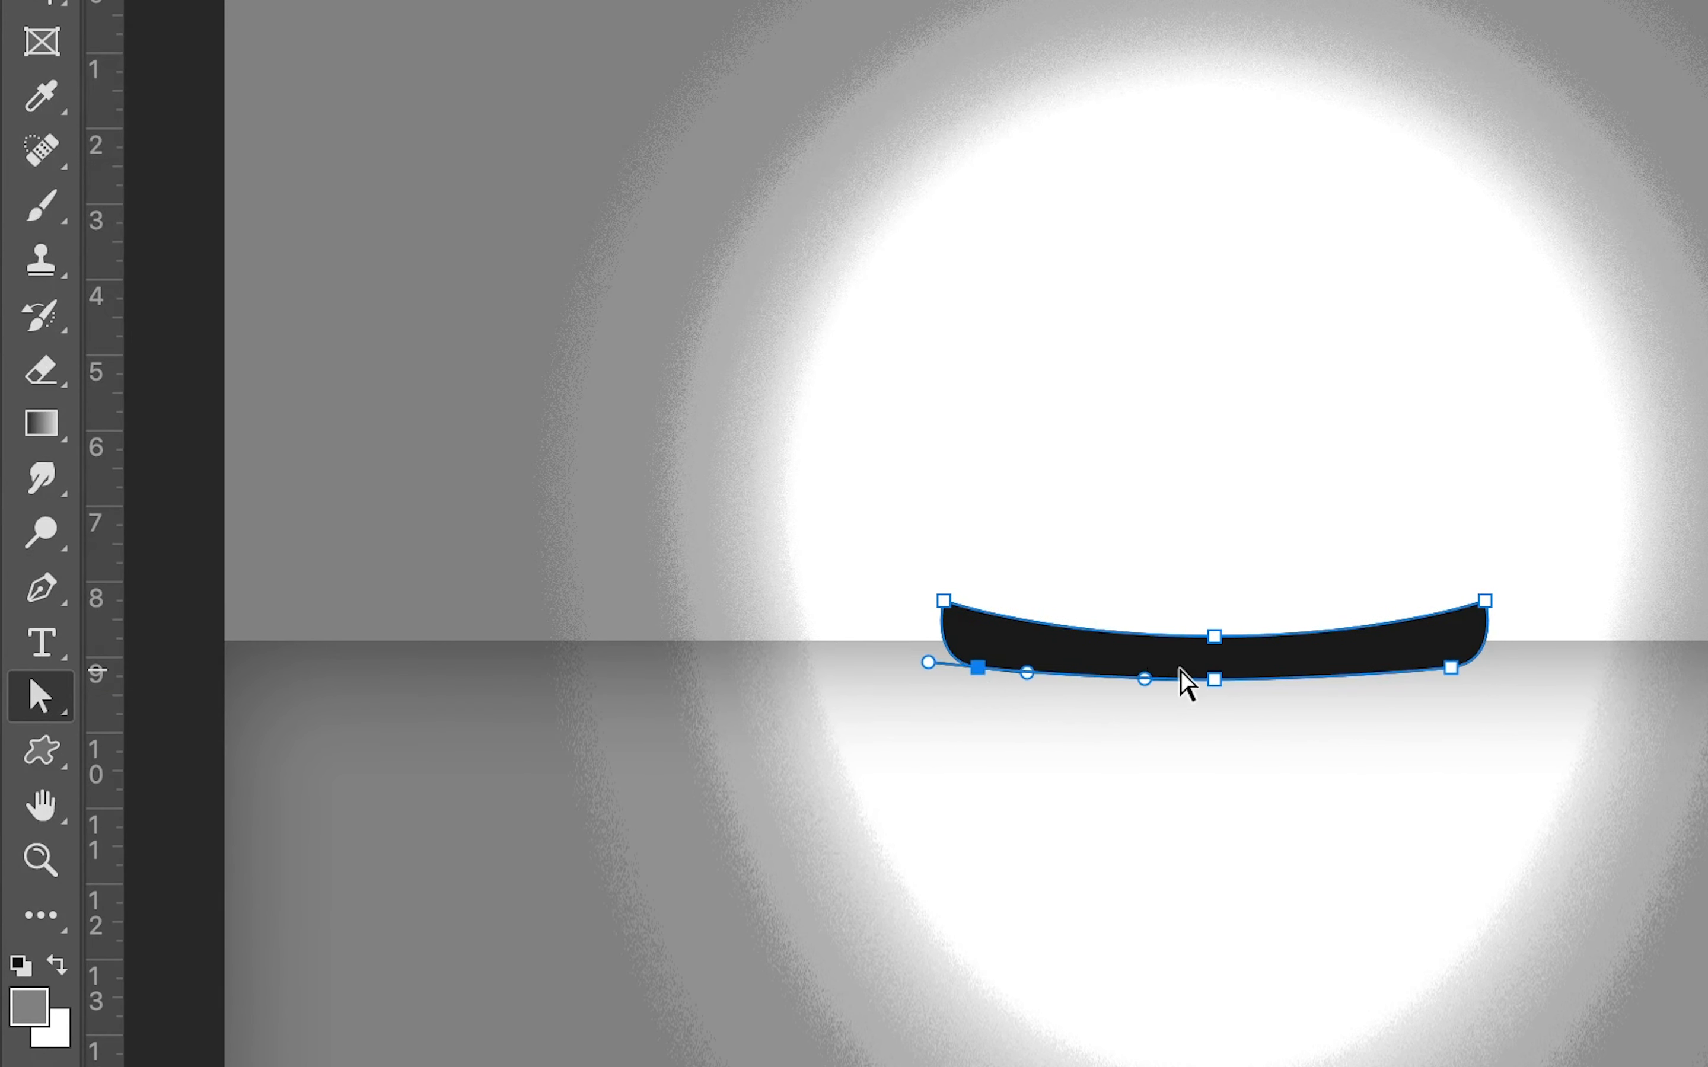
left_click(1214, 680, "shift")
left_click(1451, 668, "shift")
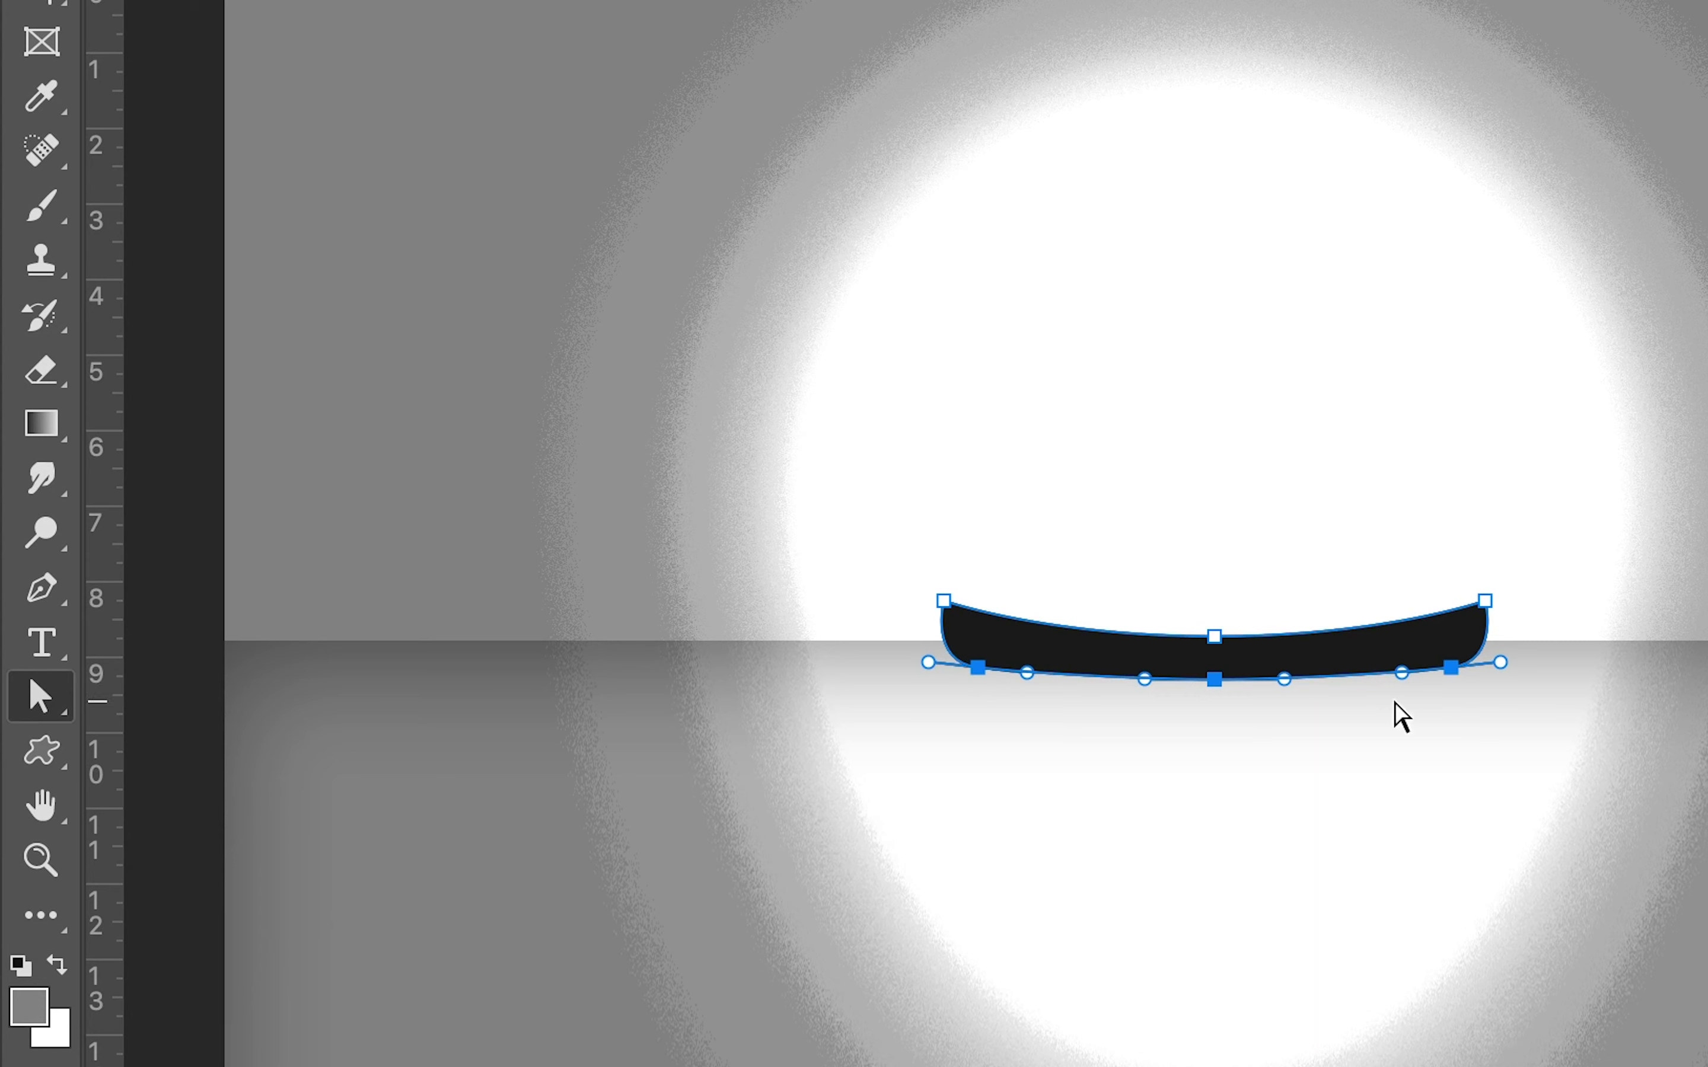
key("Down")
key("Down")
key("Down")
key("Down")
key("Down")
key("Down")
key("Down")
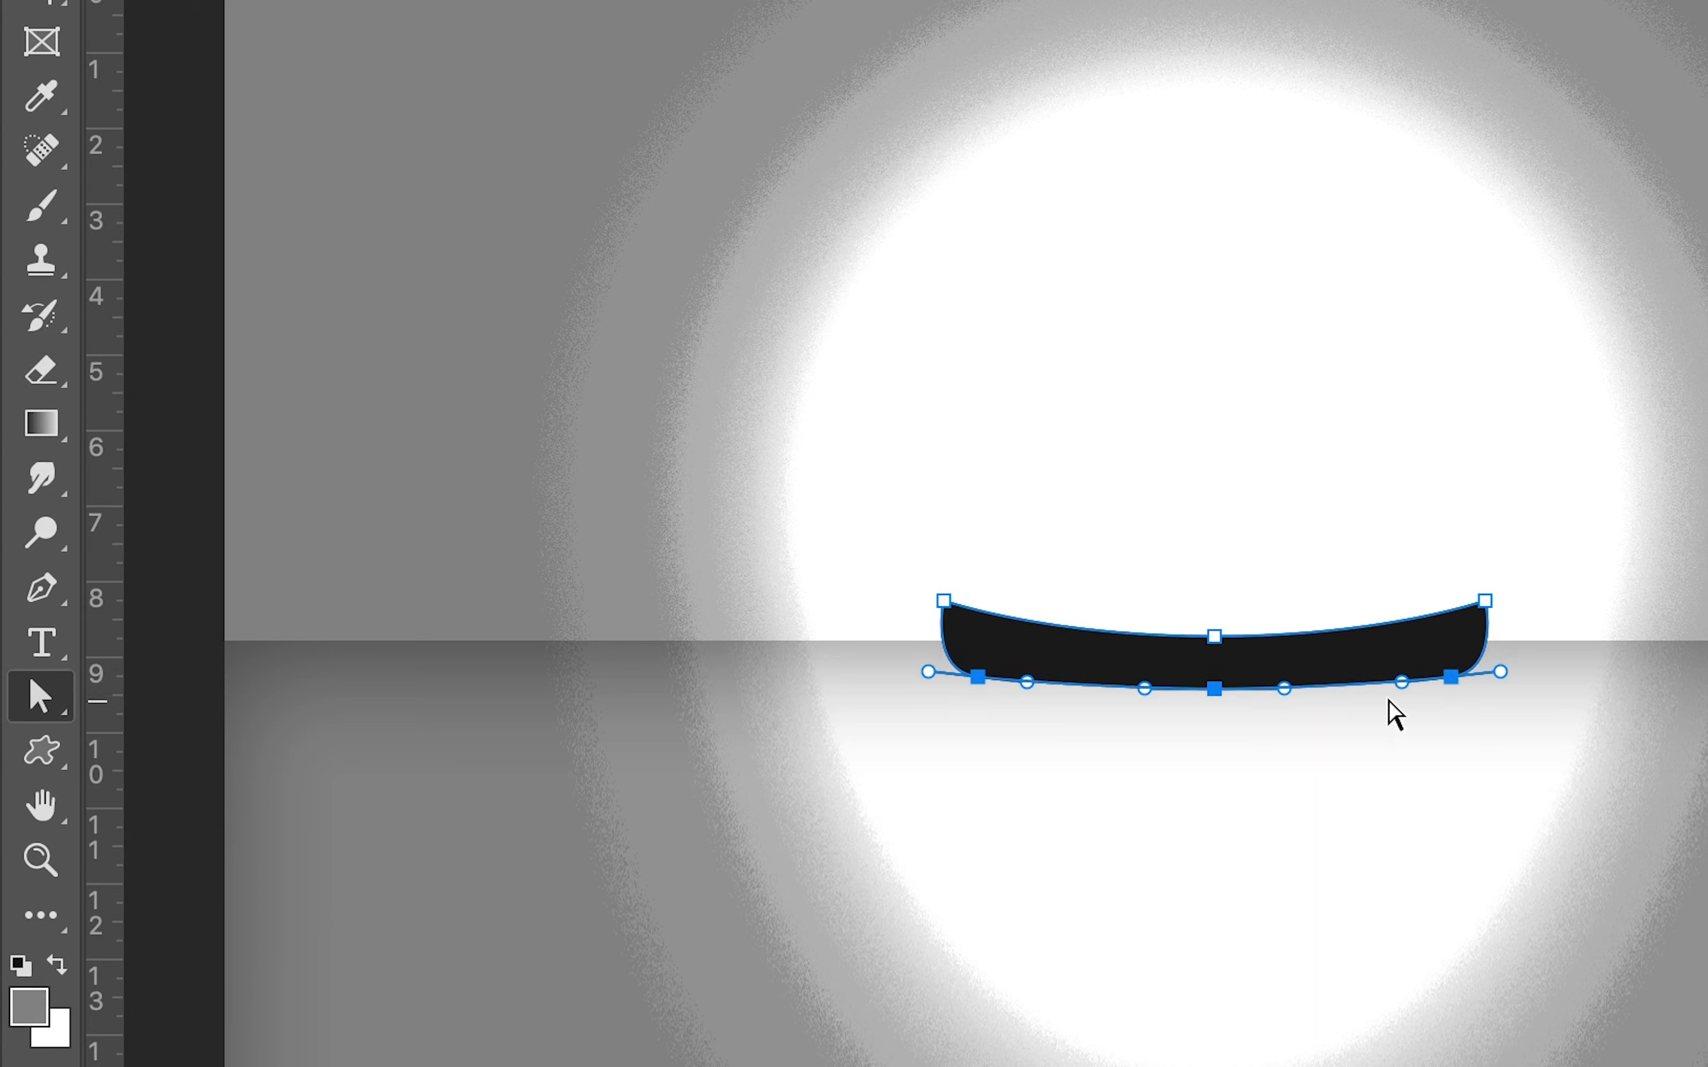
key("Down")
key("Down")
key("Down")
key("Down")
key("Down")
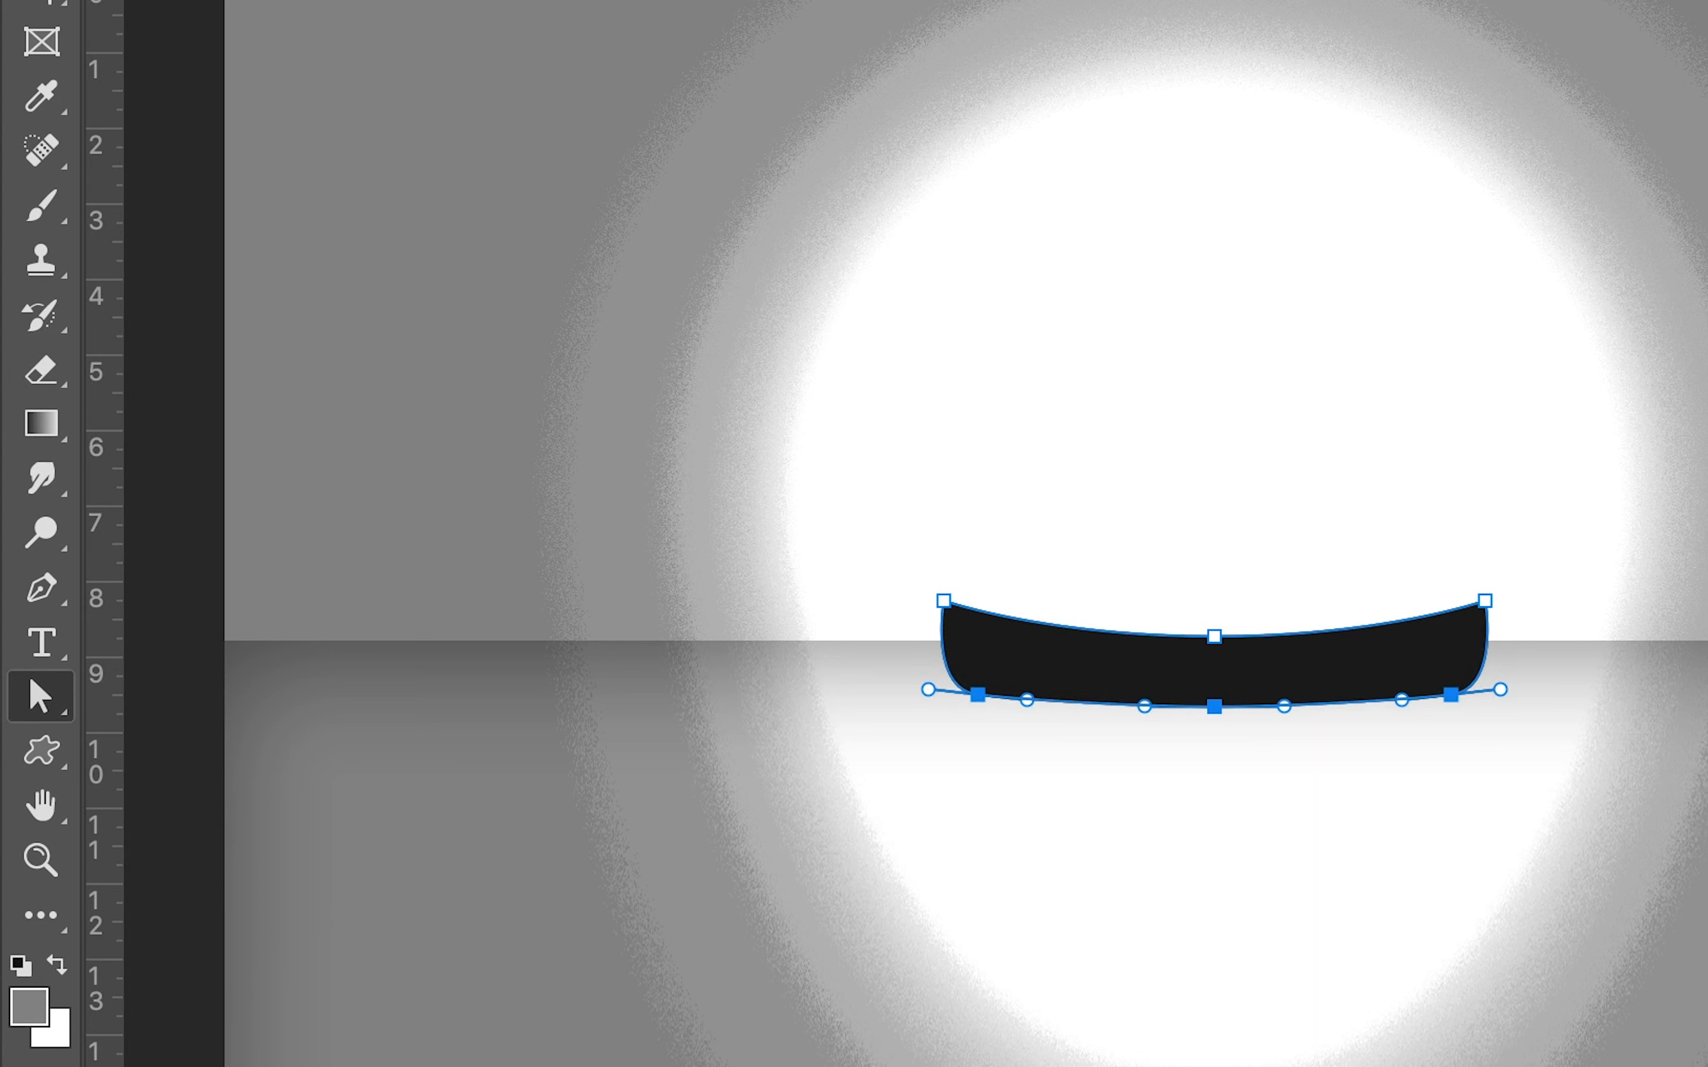
Stretch the canoe slightly taller, and scale it proportionally about its centre to 93.93%
left_click(33, 146)
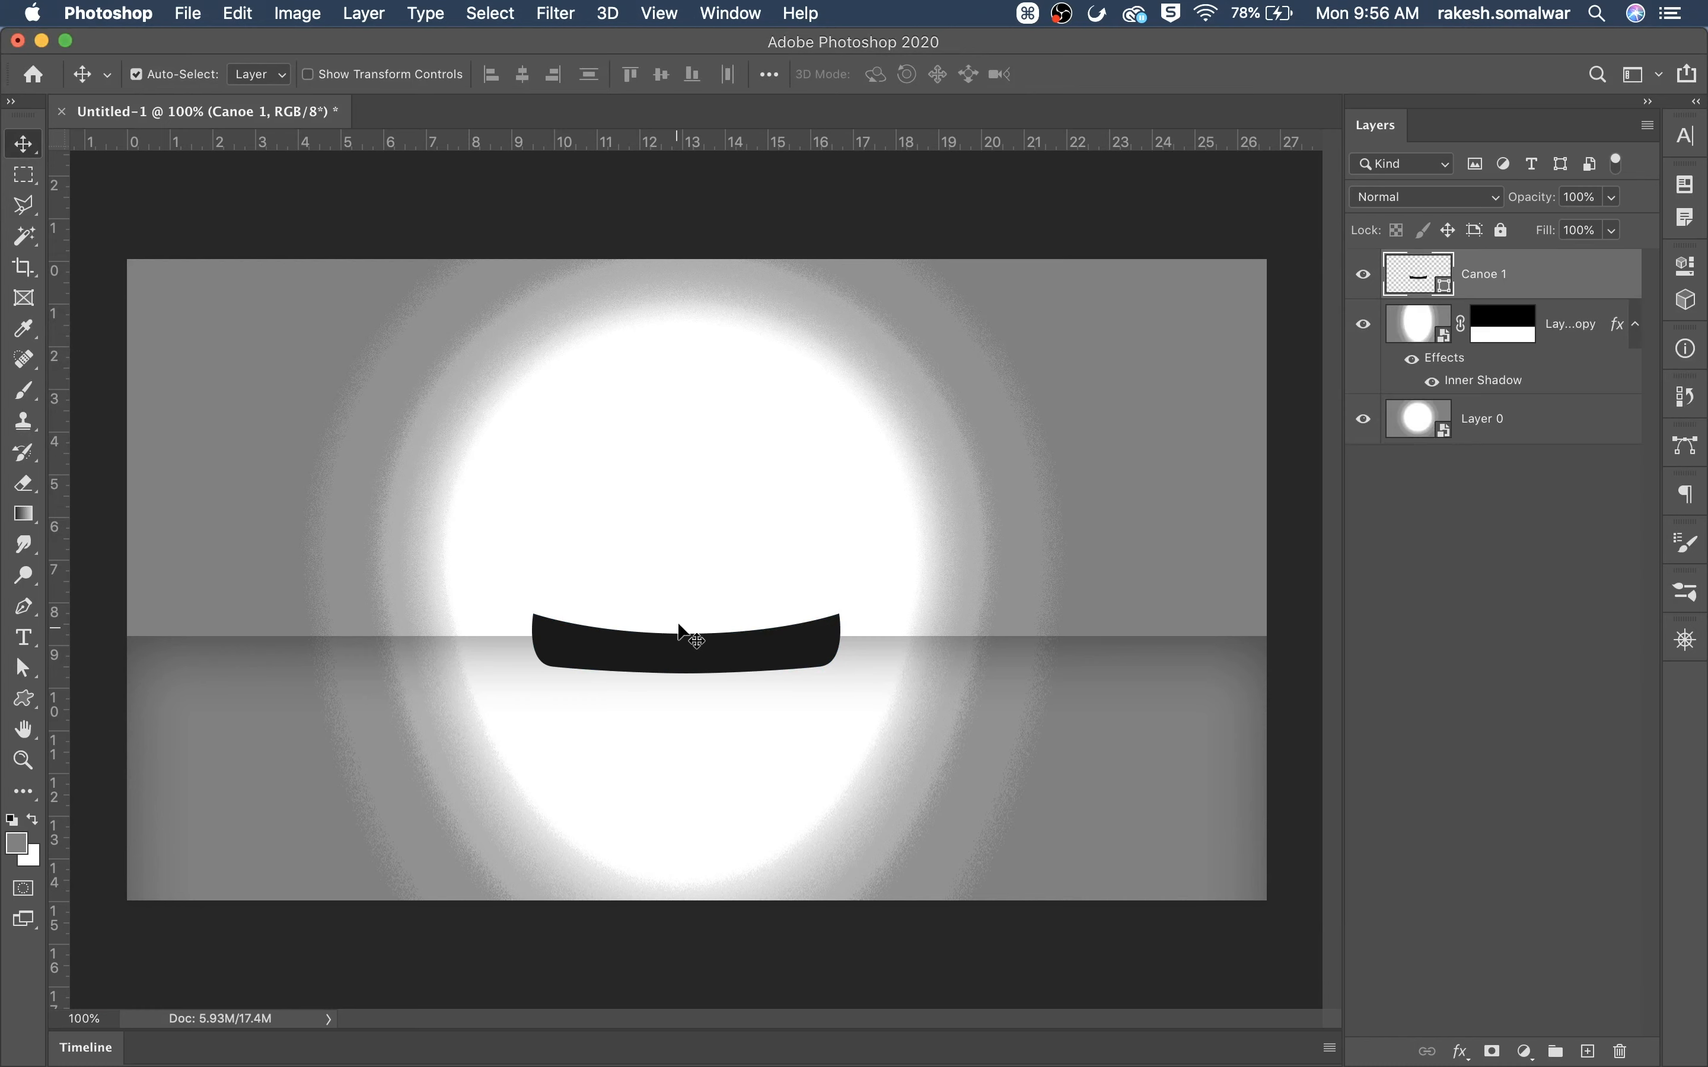
key("super+t")
left_click_drag(688, 673, 688, 692)
key("super+t")
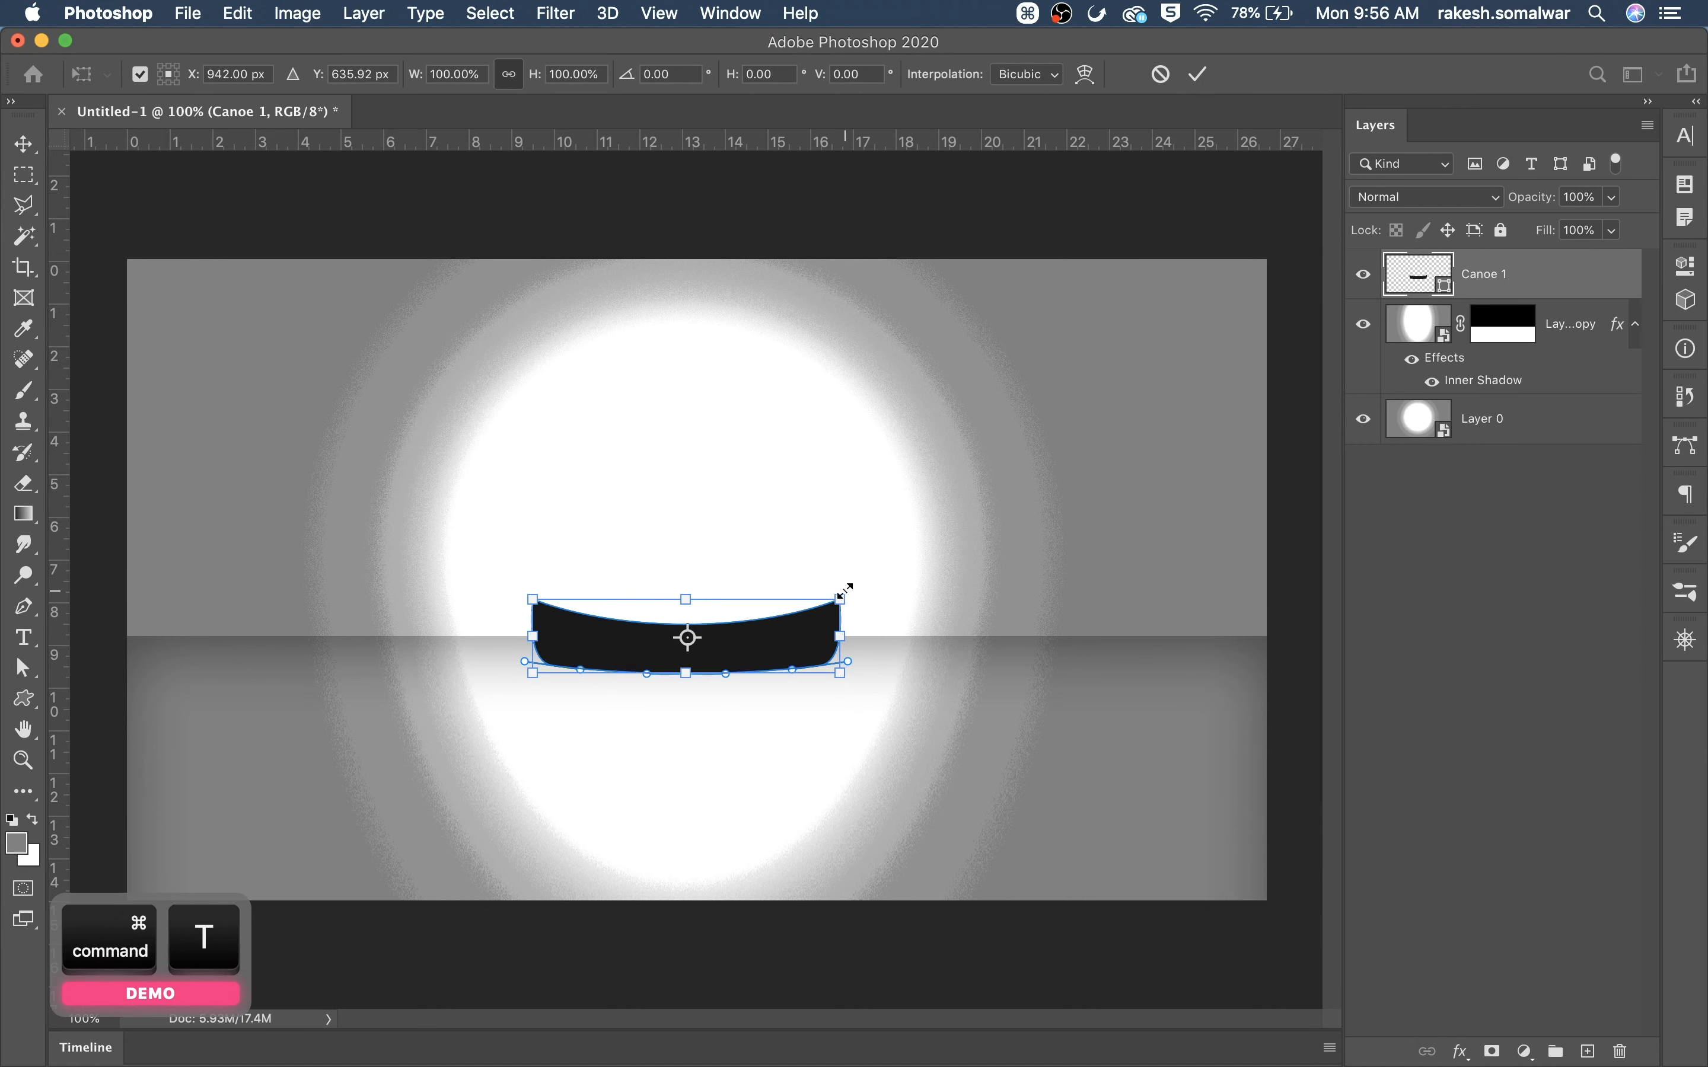
left_click_drag(845, 593, 836, 597)
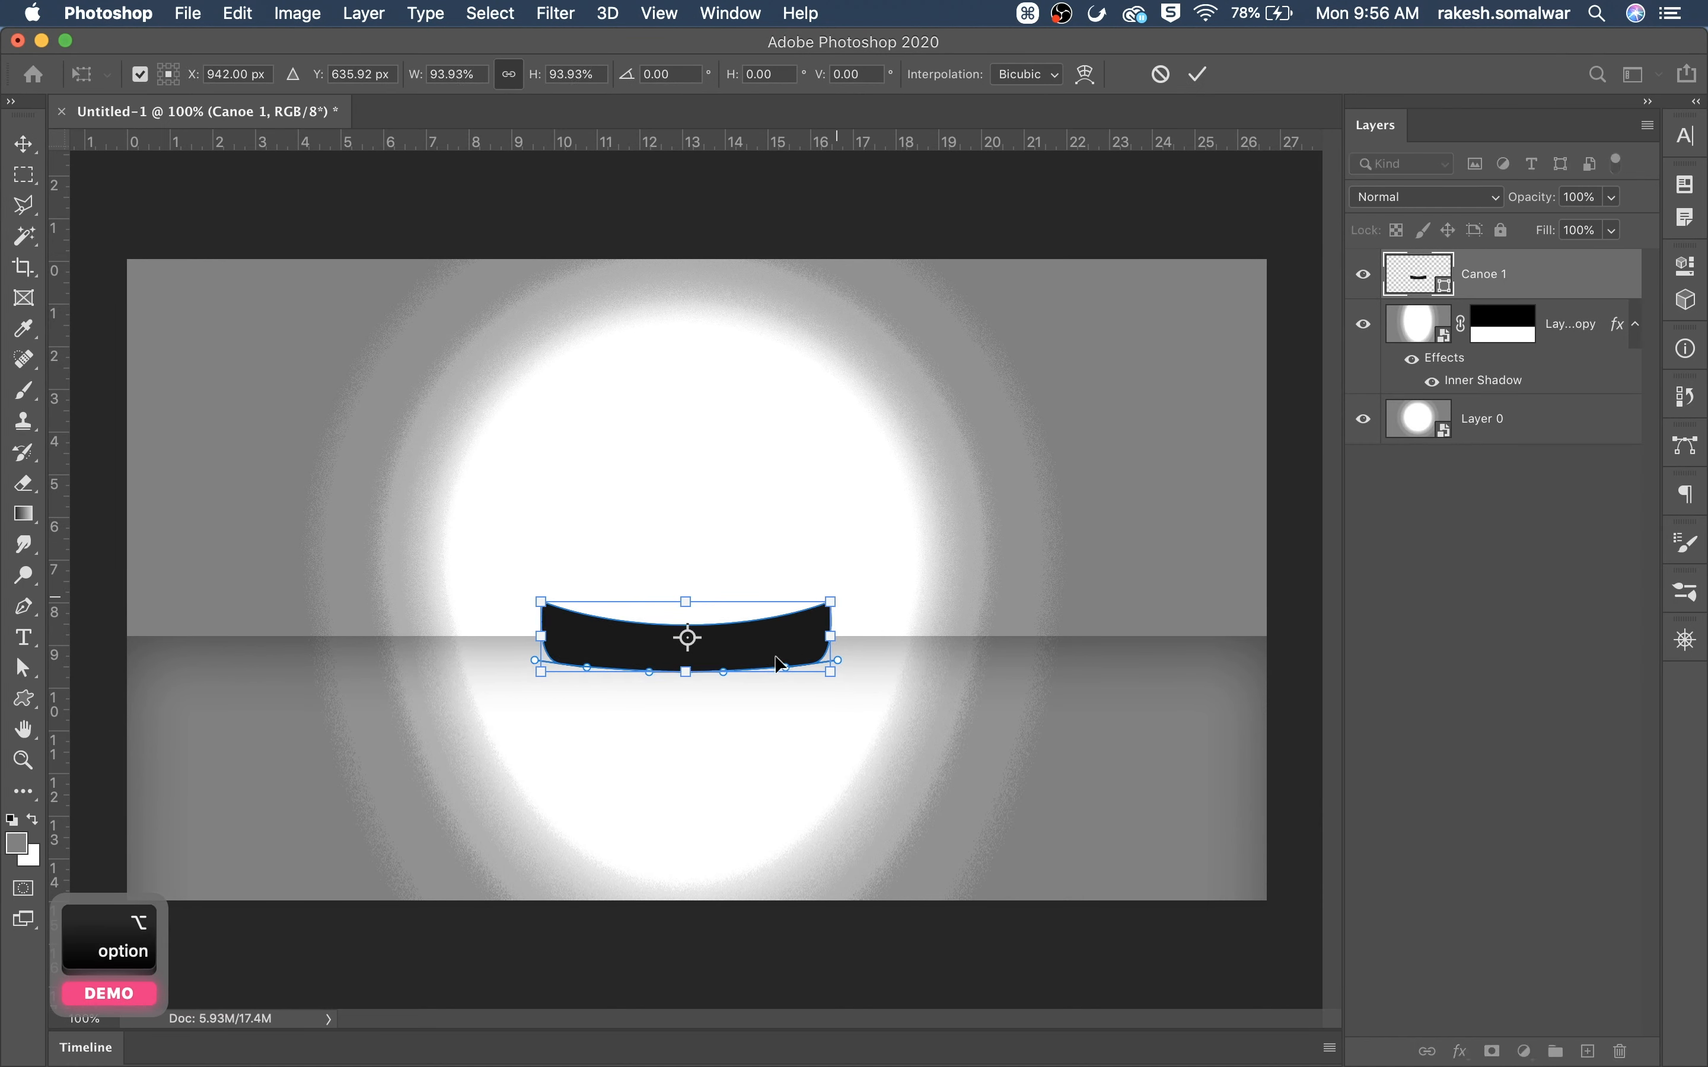
double_click(775, 657)
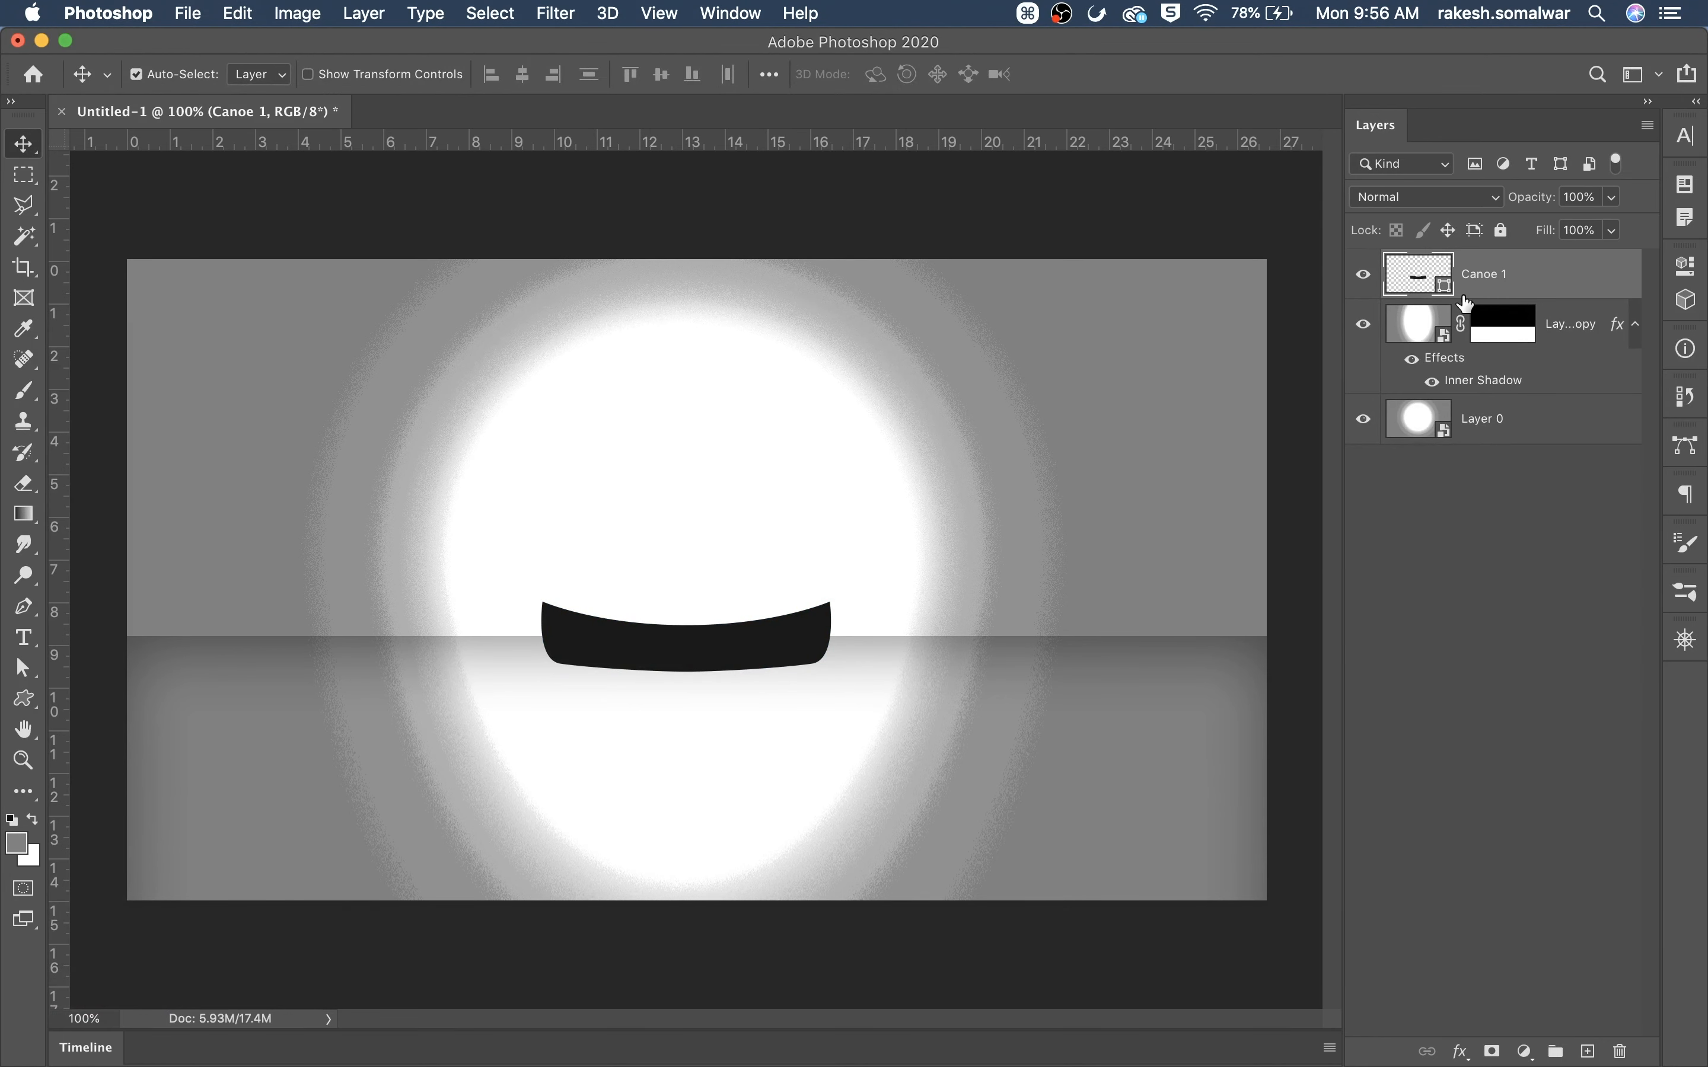
Duplicate the Canoe 1 layer within the same document as Canoe 1 copy
right_click(1525, 280)
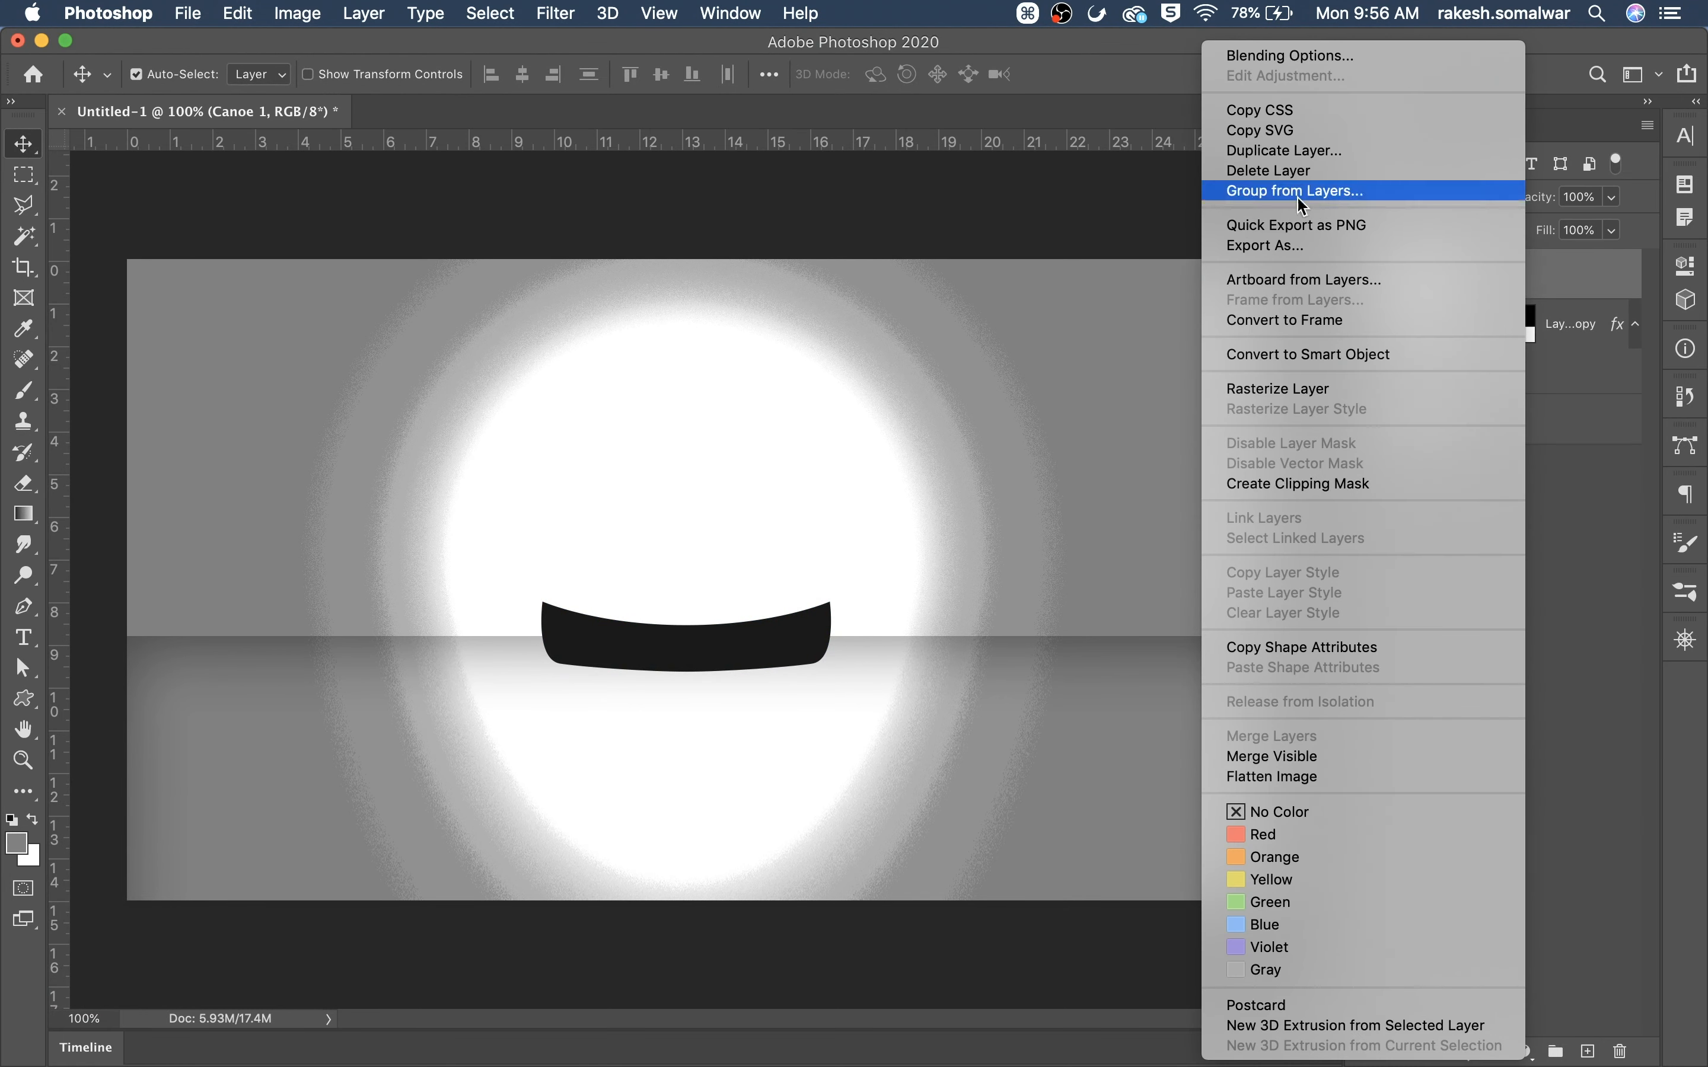
left_click(1301, 156)
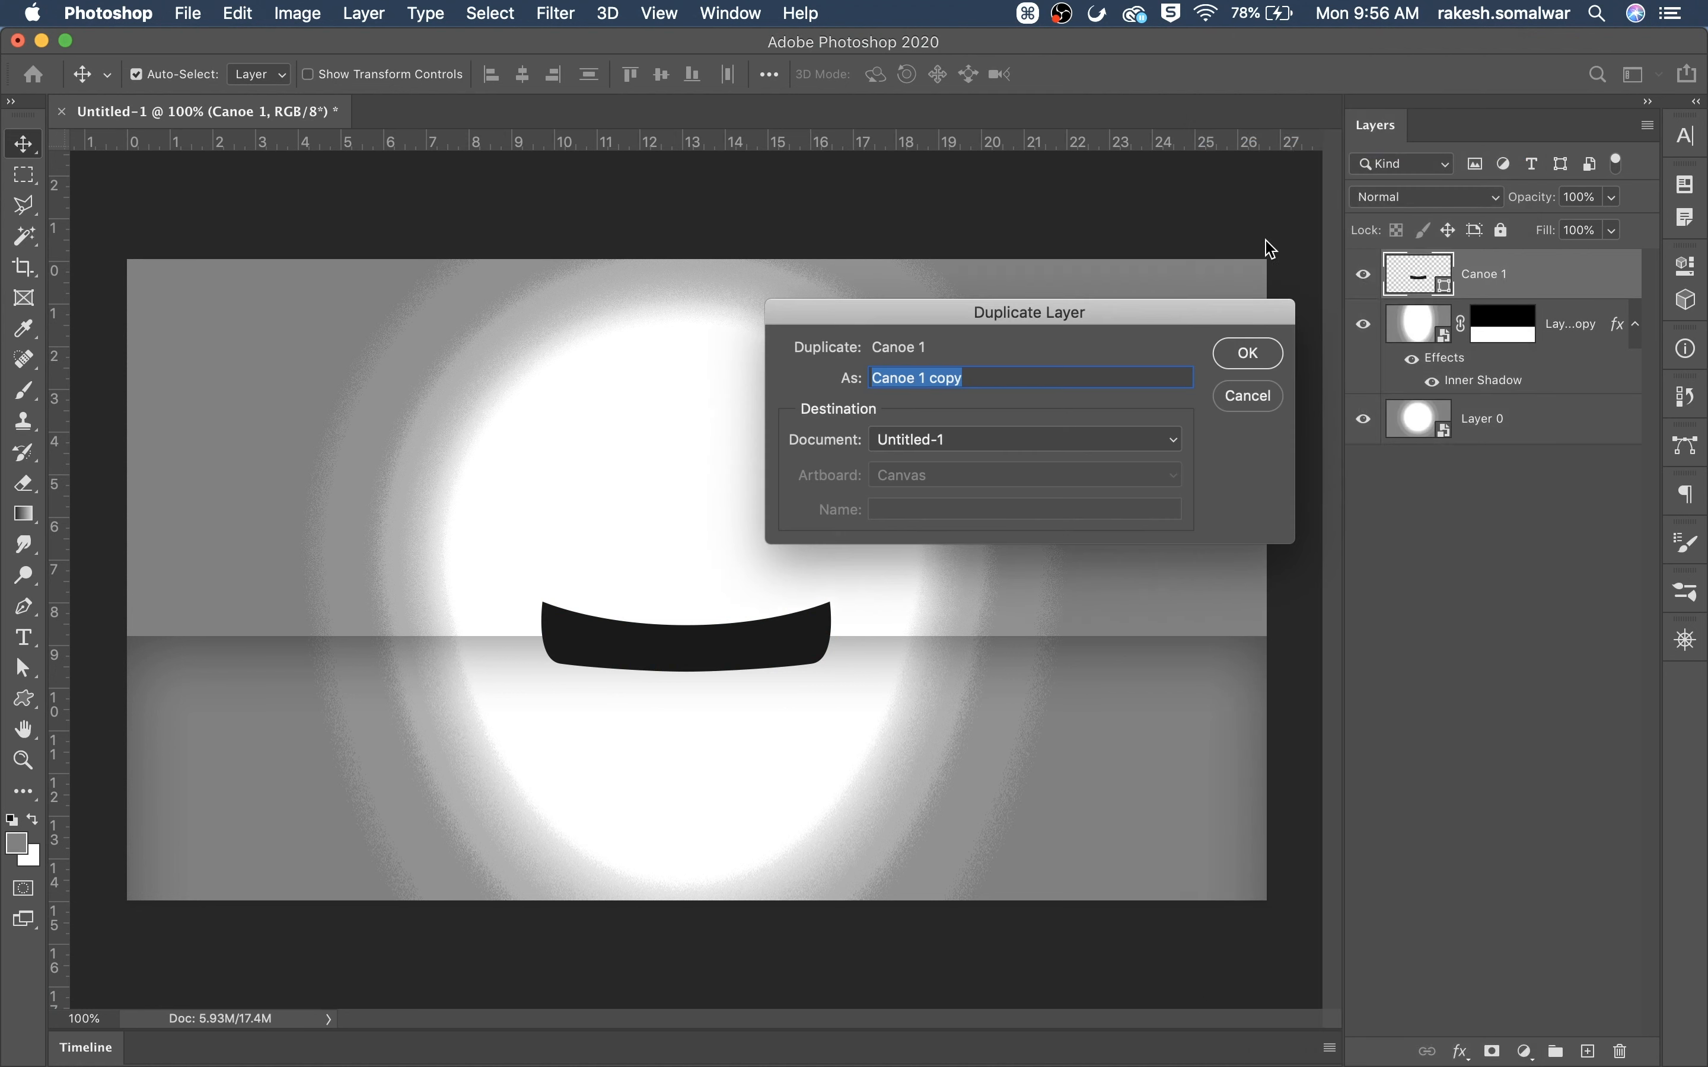
left_click(1251, 355)
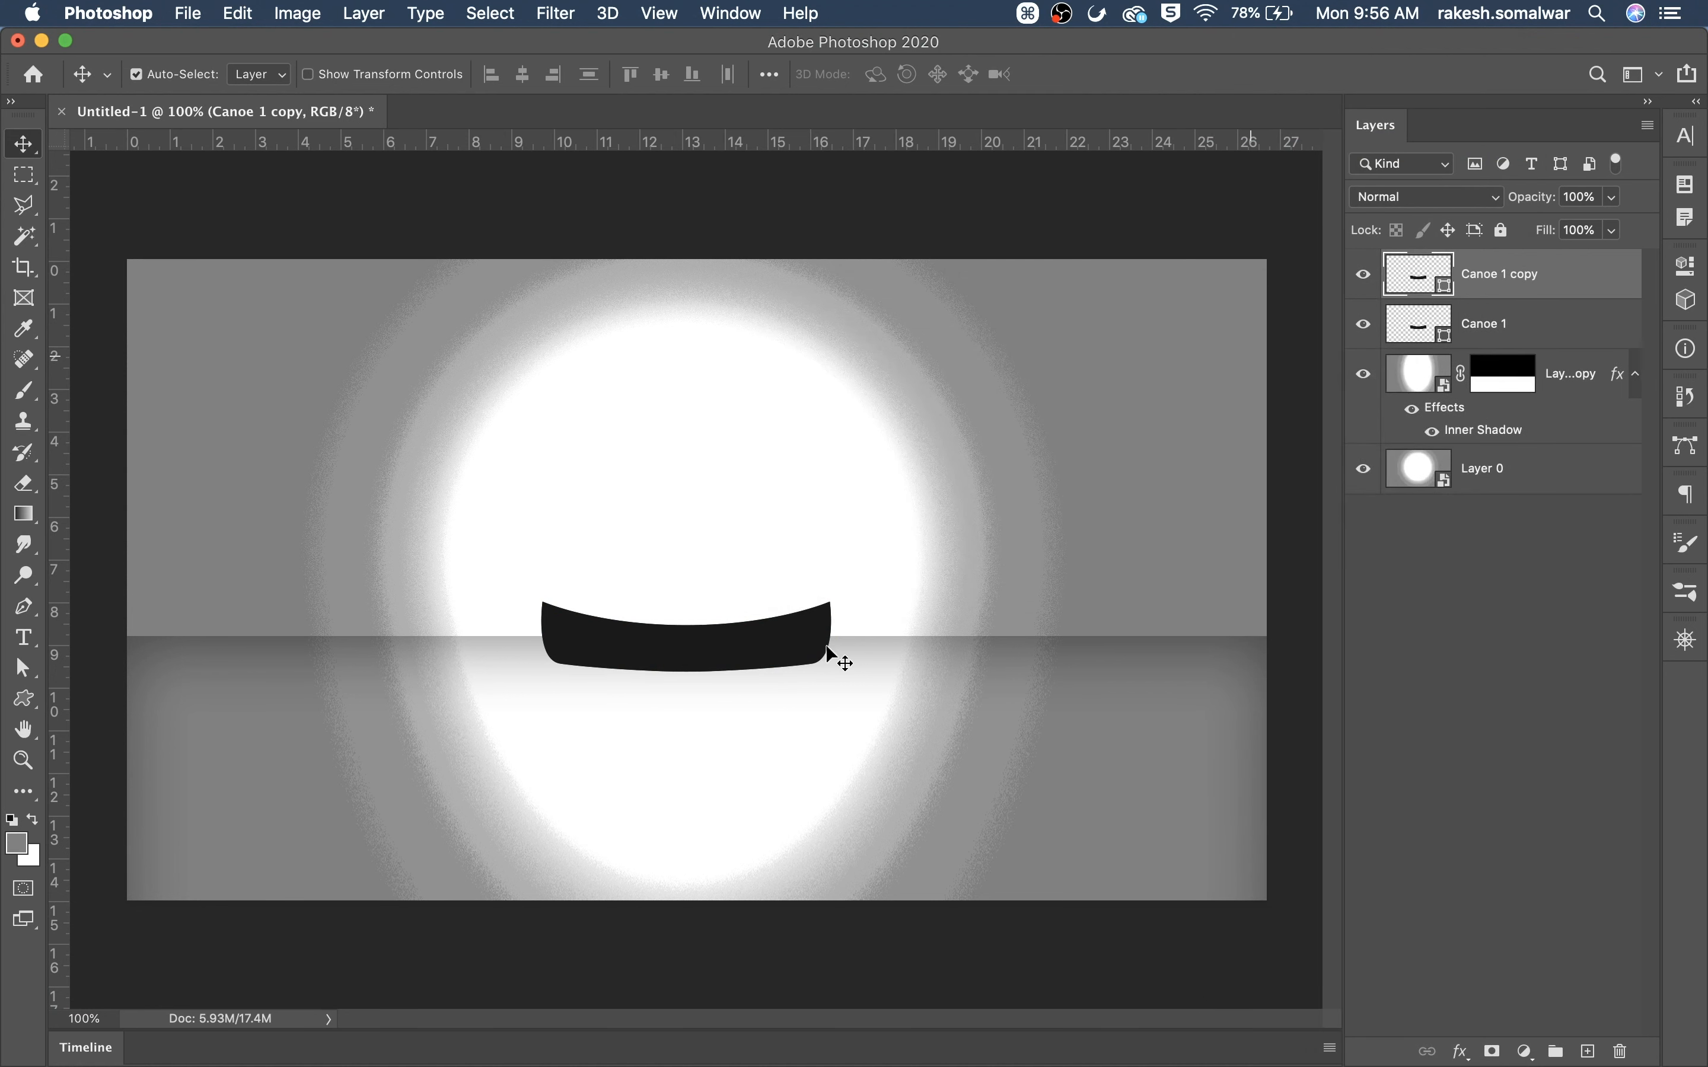
Flip Canoe 1 copy vertically and move it straight down so it meets the underside of the original canoe
key("super+t")
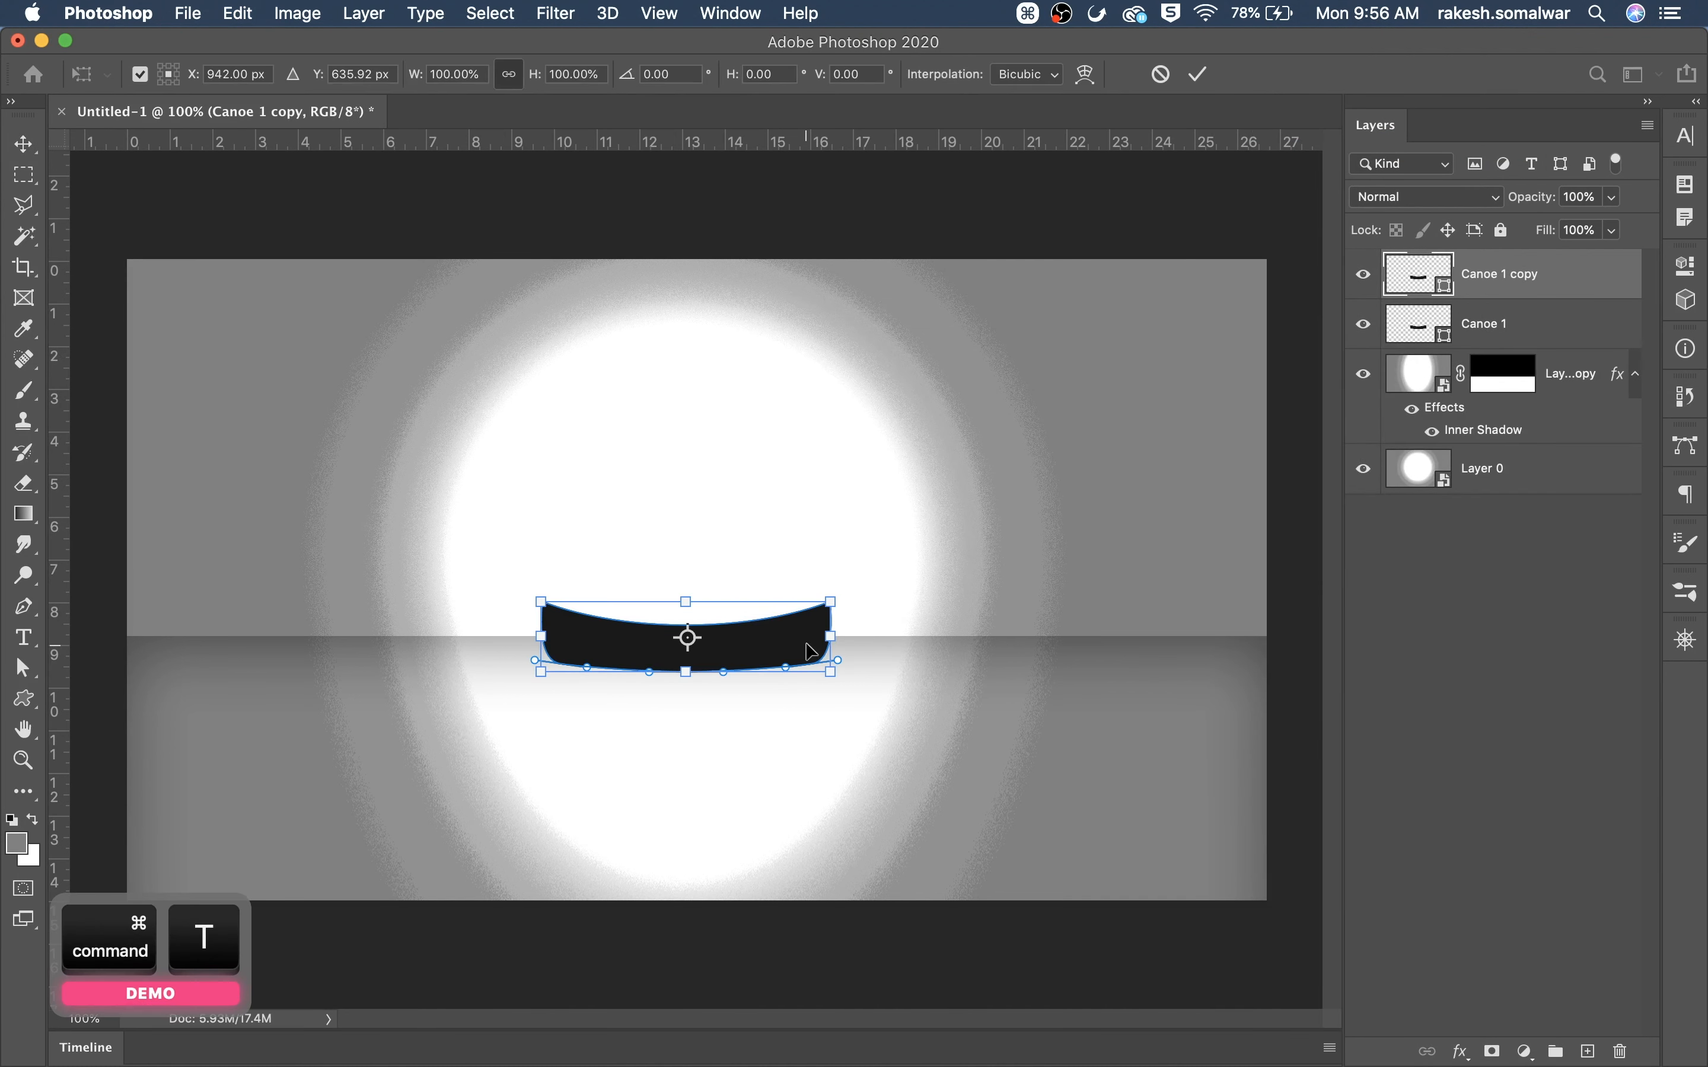
right_click(808, 643)
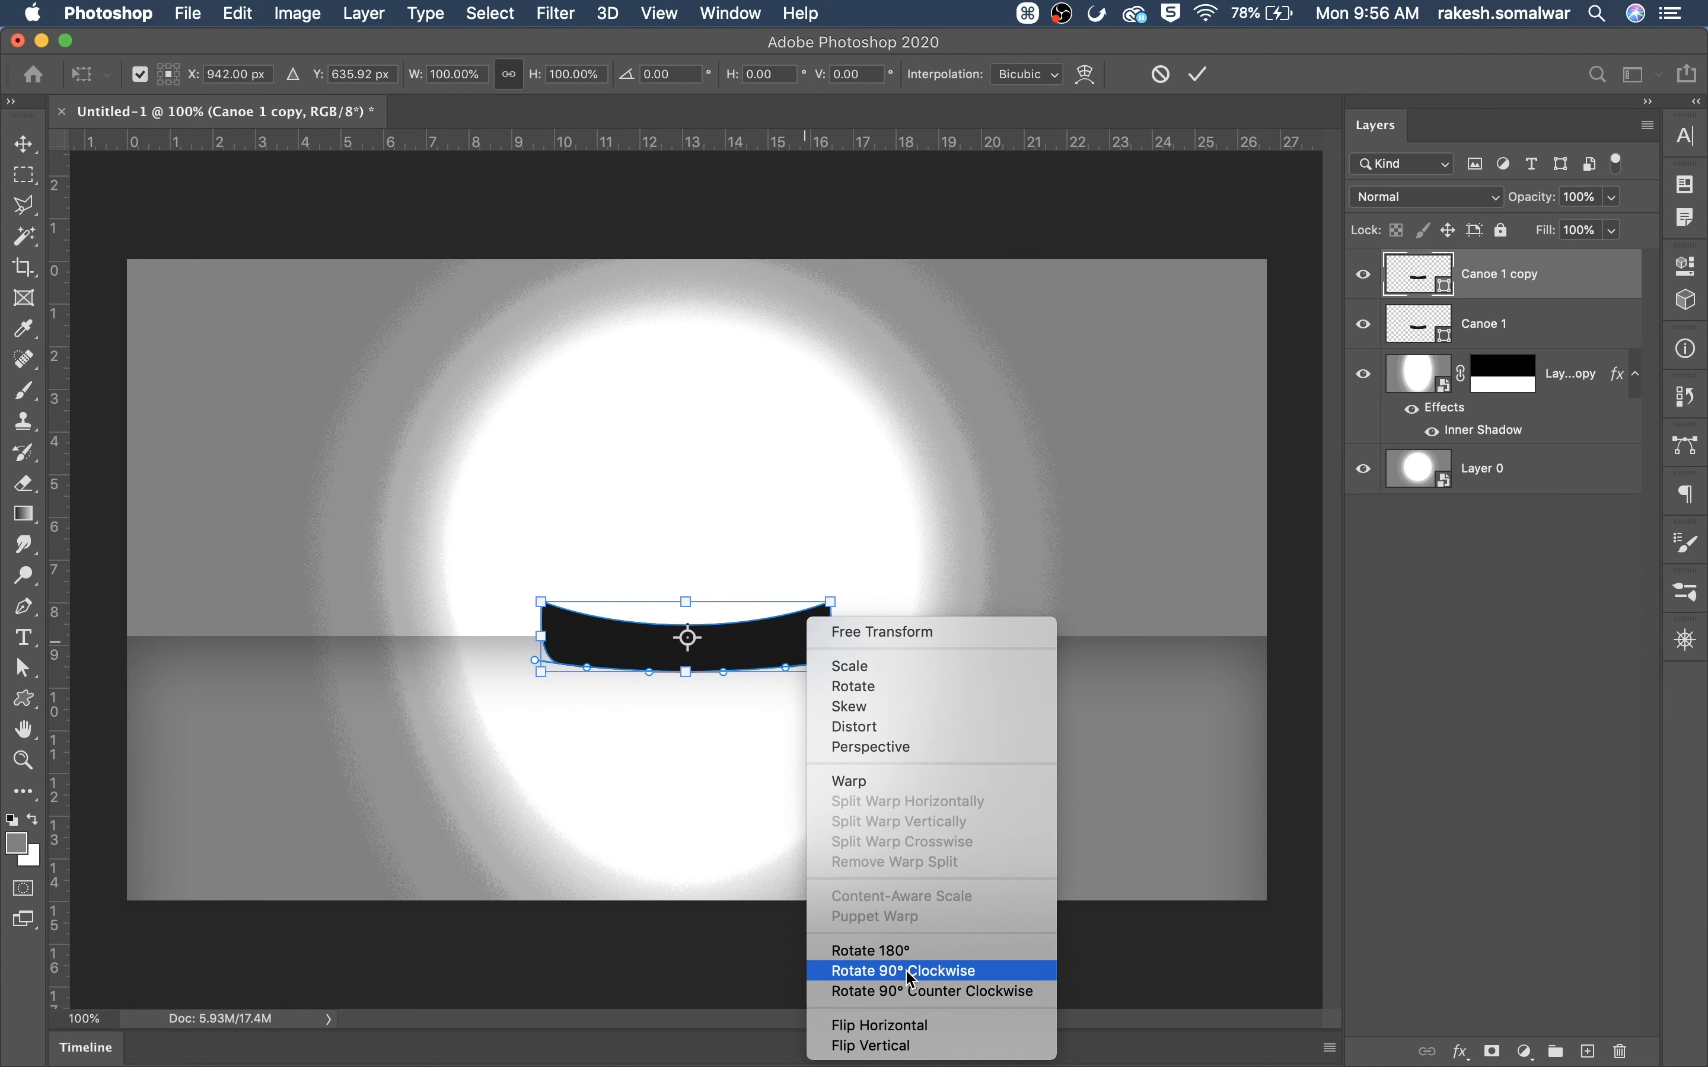
left_click(894, 1049)
left_click_drag(767, 641, 768, 696)
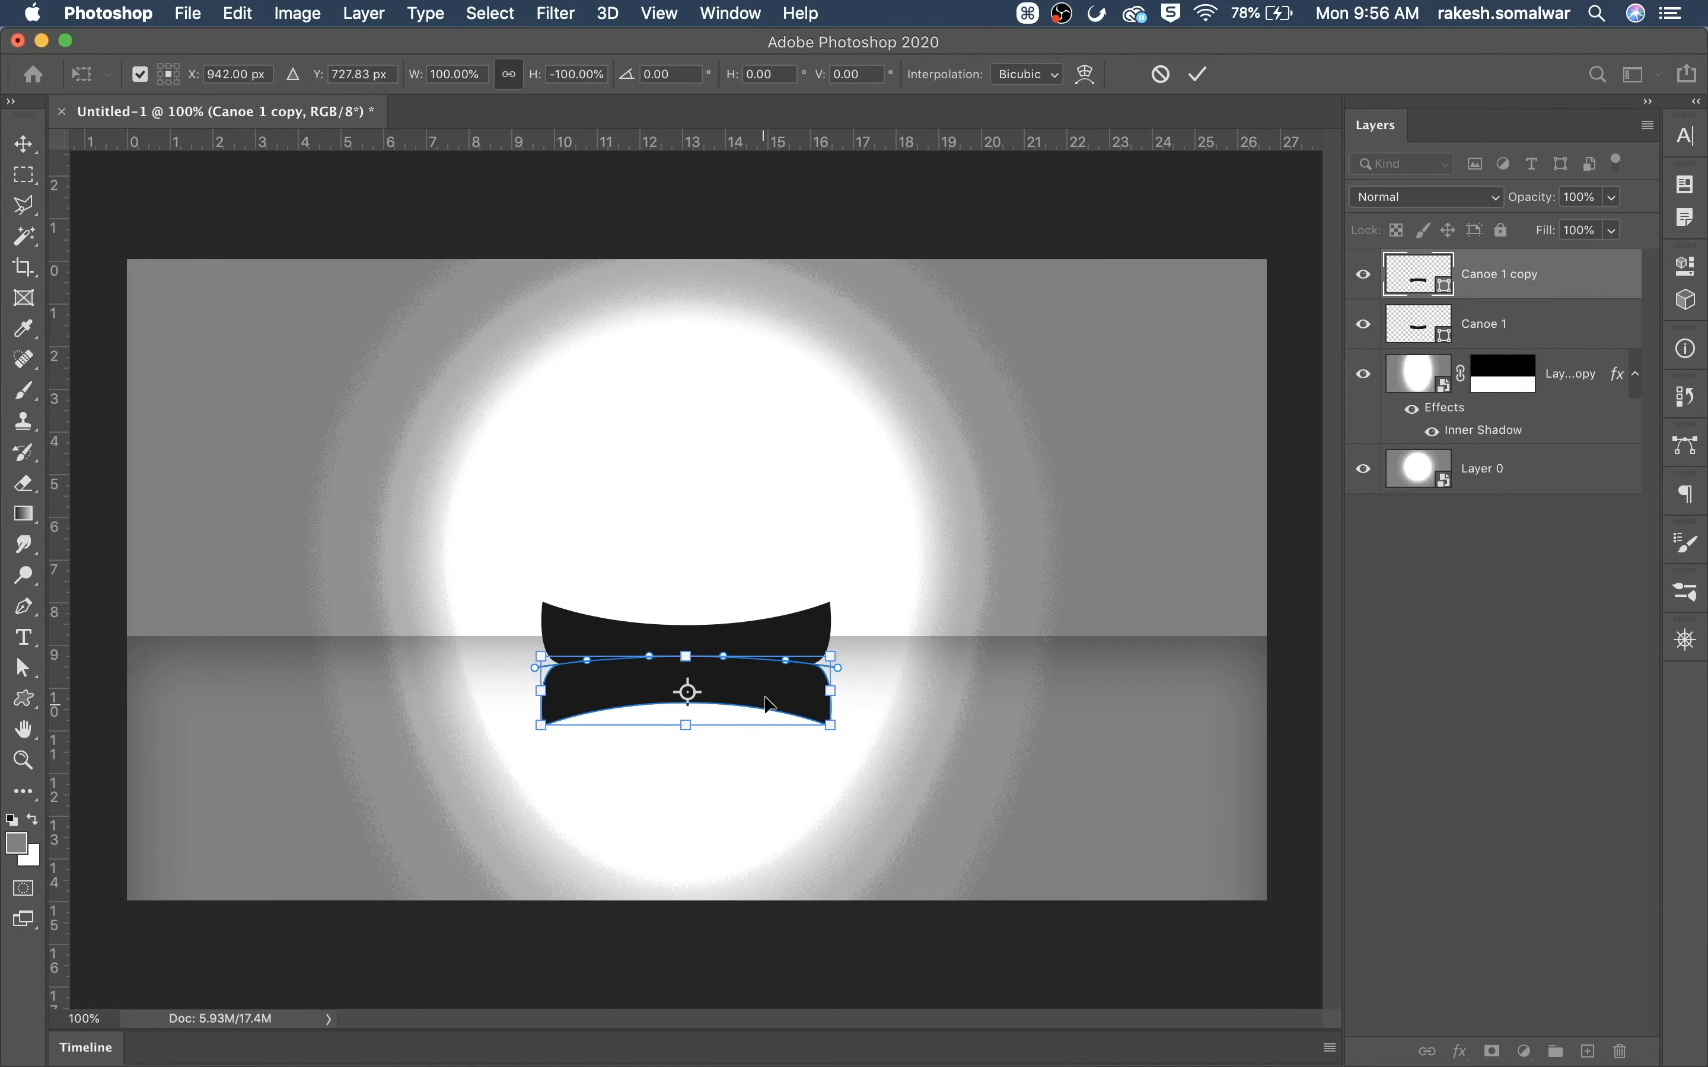
key("Return")
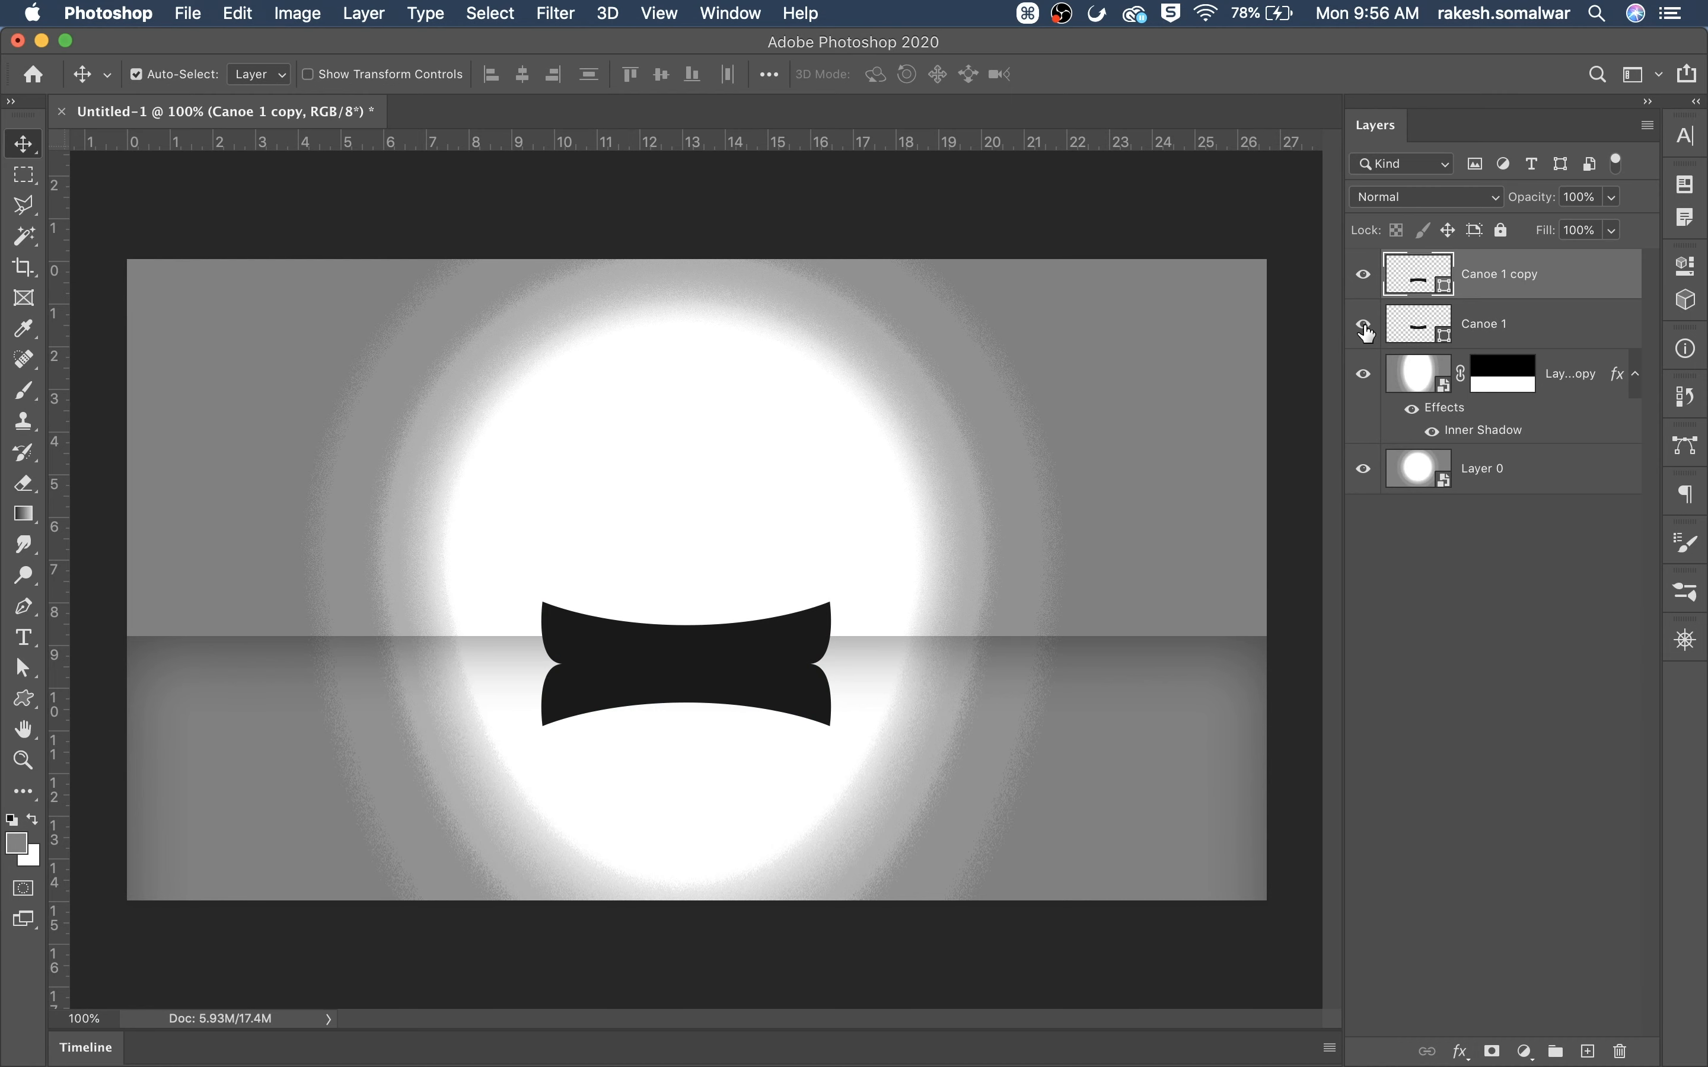
Move the Canoe 1 layer above Canoe 1 copy, and convert Canoe 1 copy to a smart object
left_click_drag(1510, 338, 1510, 264)
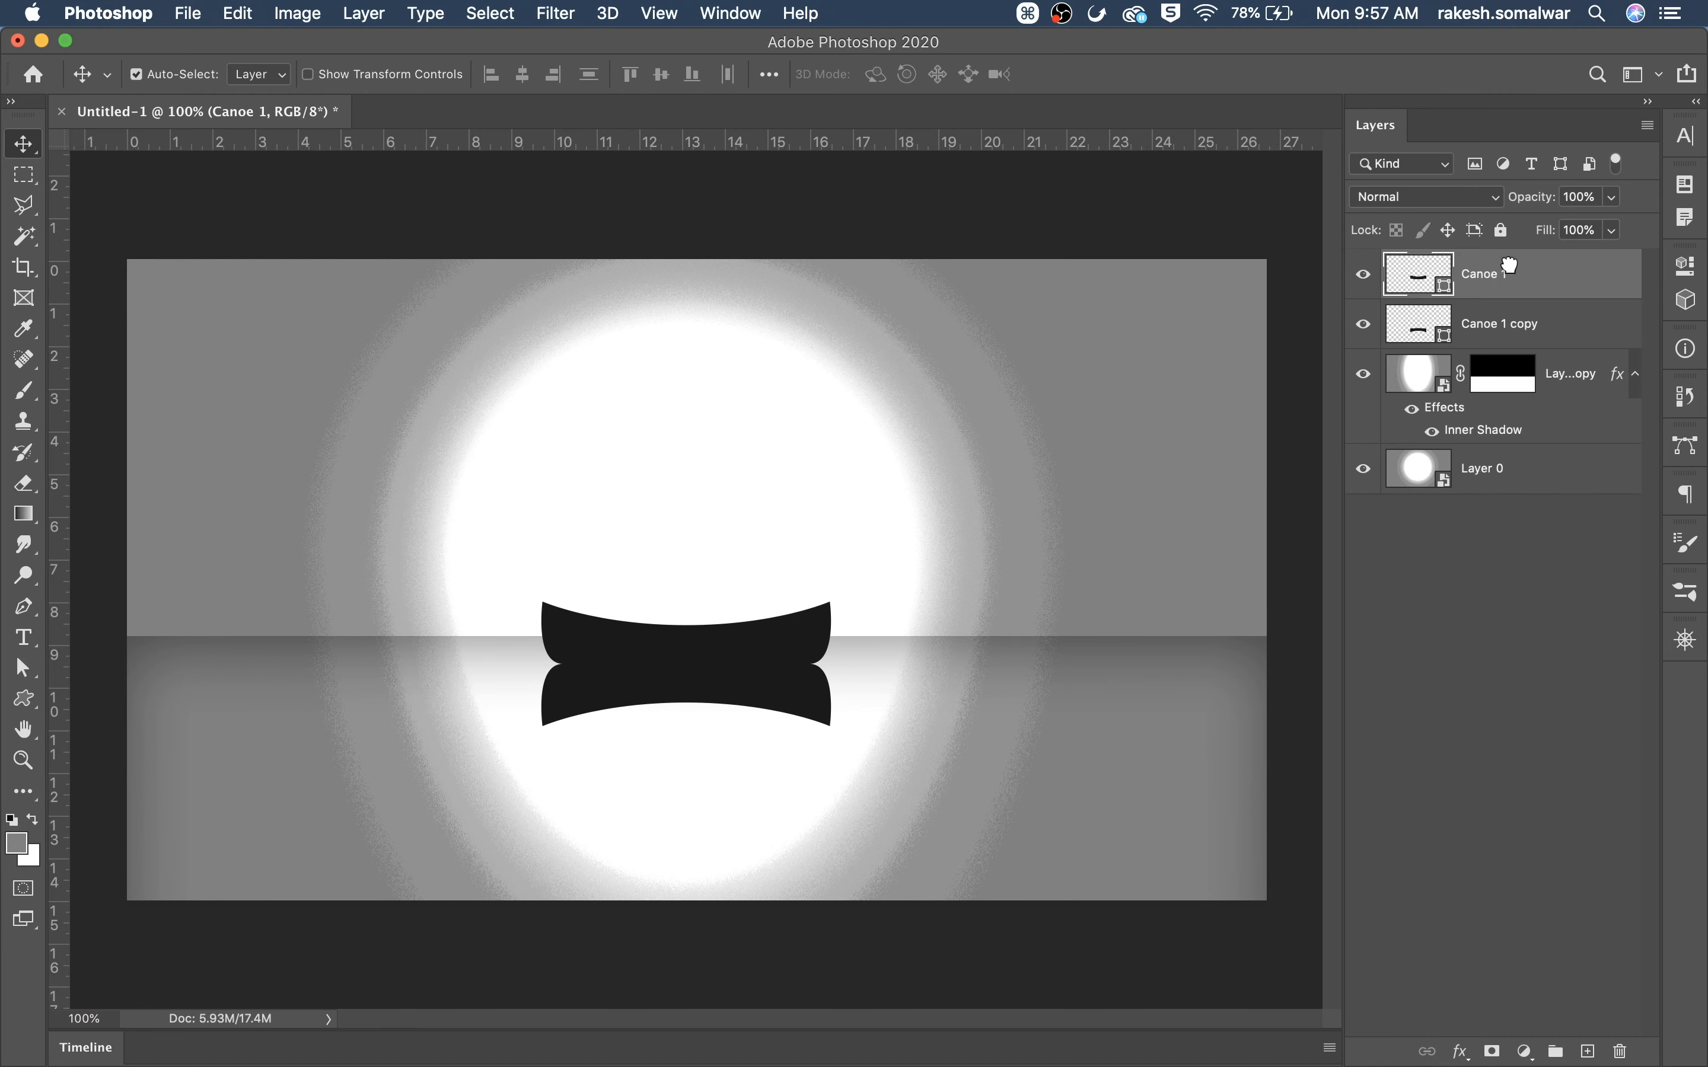
left_click(1542, 343)
right_click(1553, 329)
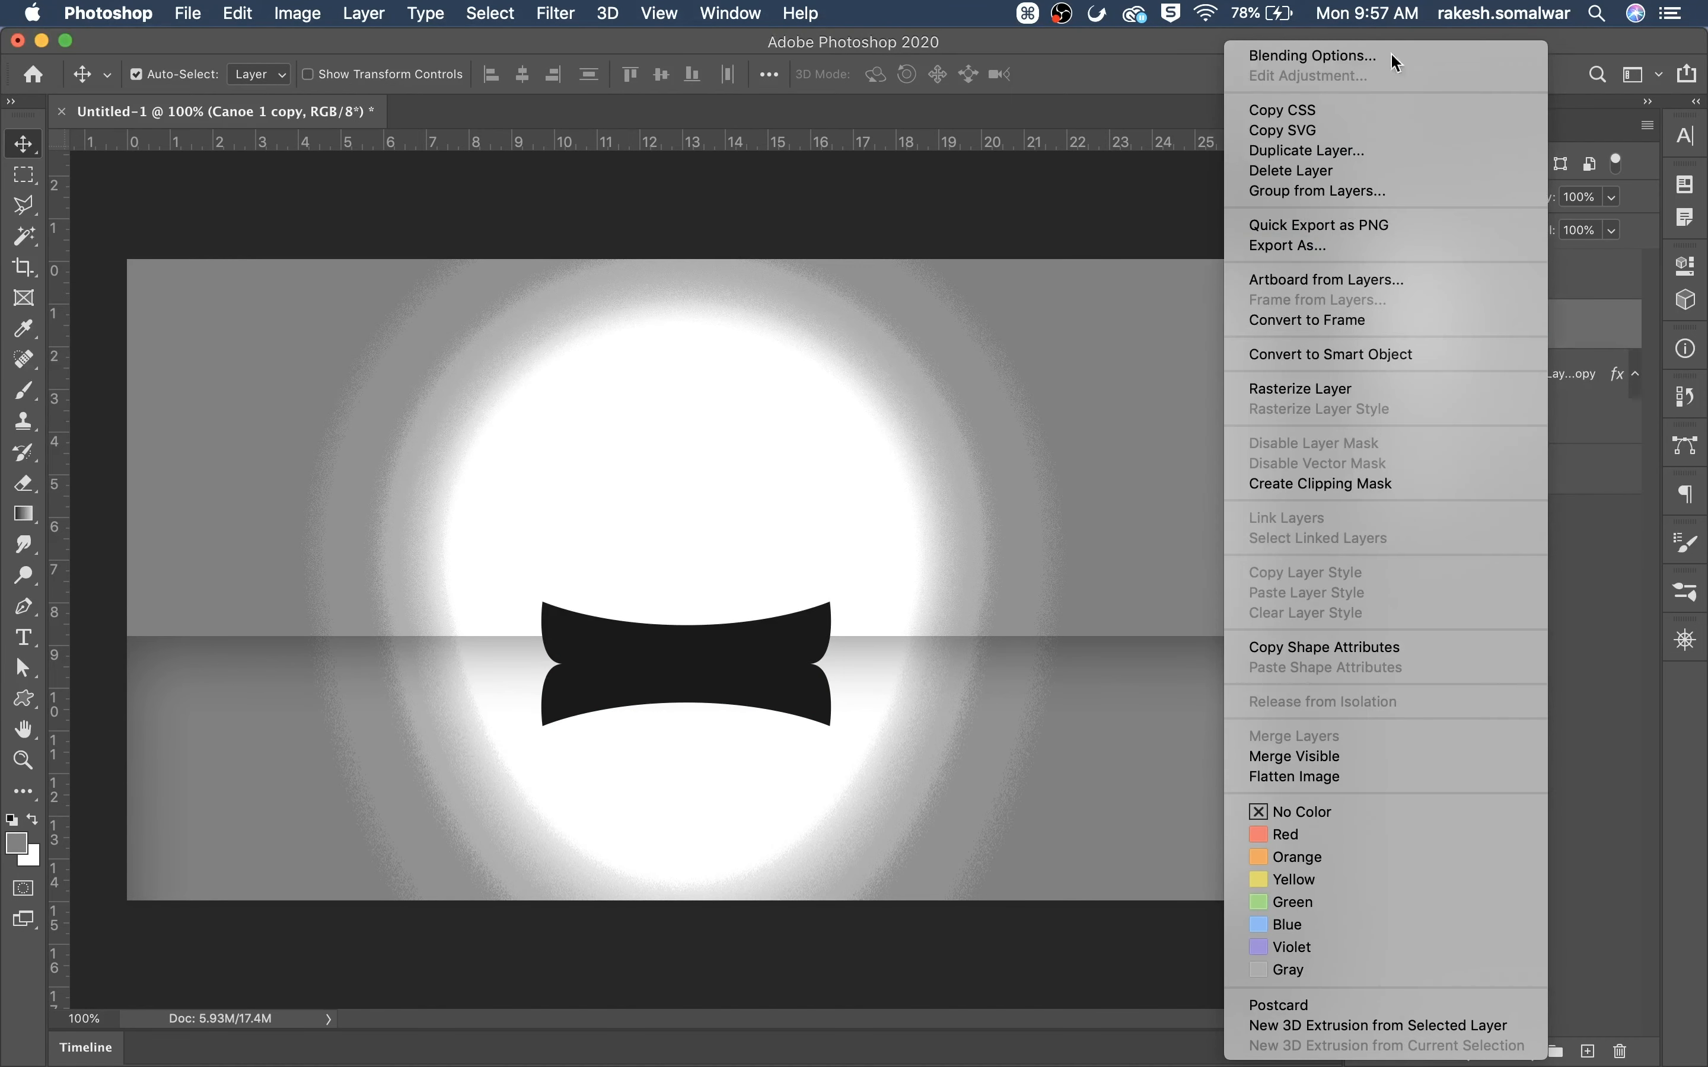
left_click(1337, 353)
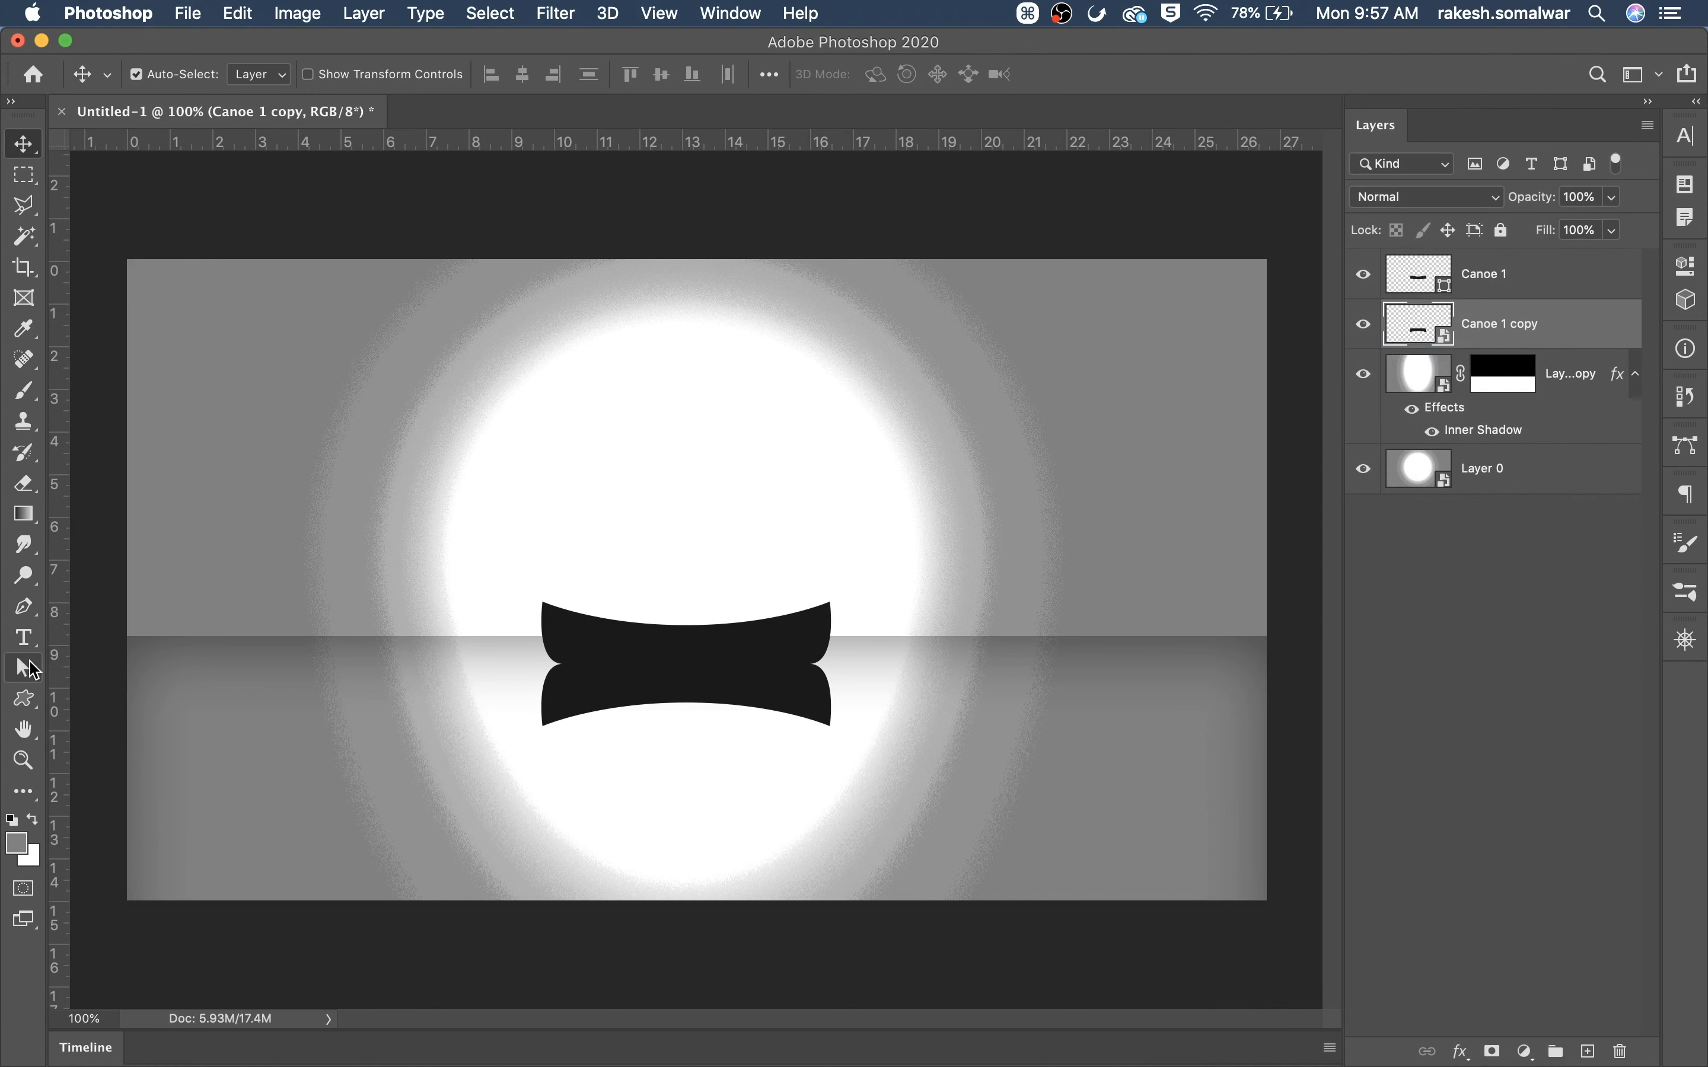
Open Canoe 1 copy in the Liquify filter with Preview on, and set the Forward Warp brush to size 50 and pressure 51
left_click(572, 14)
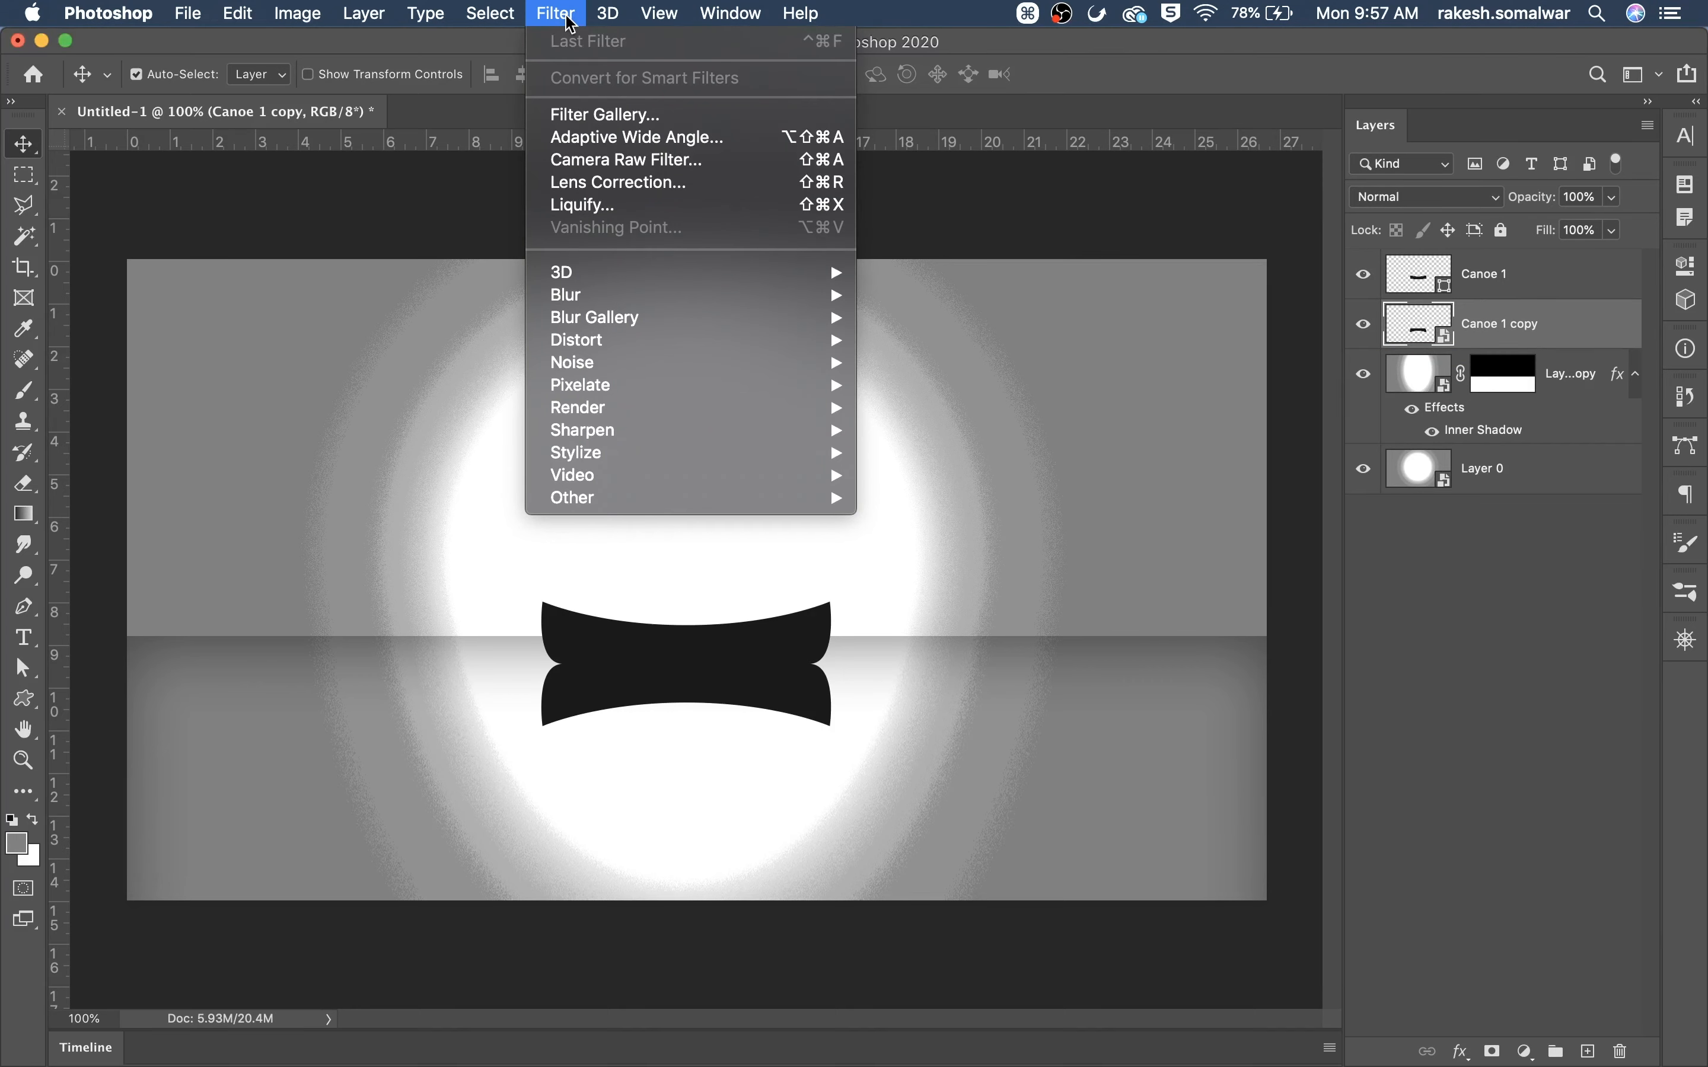
left_click(586, 207)
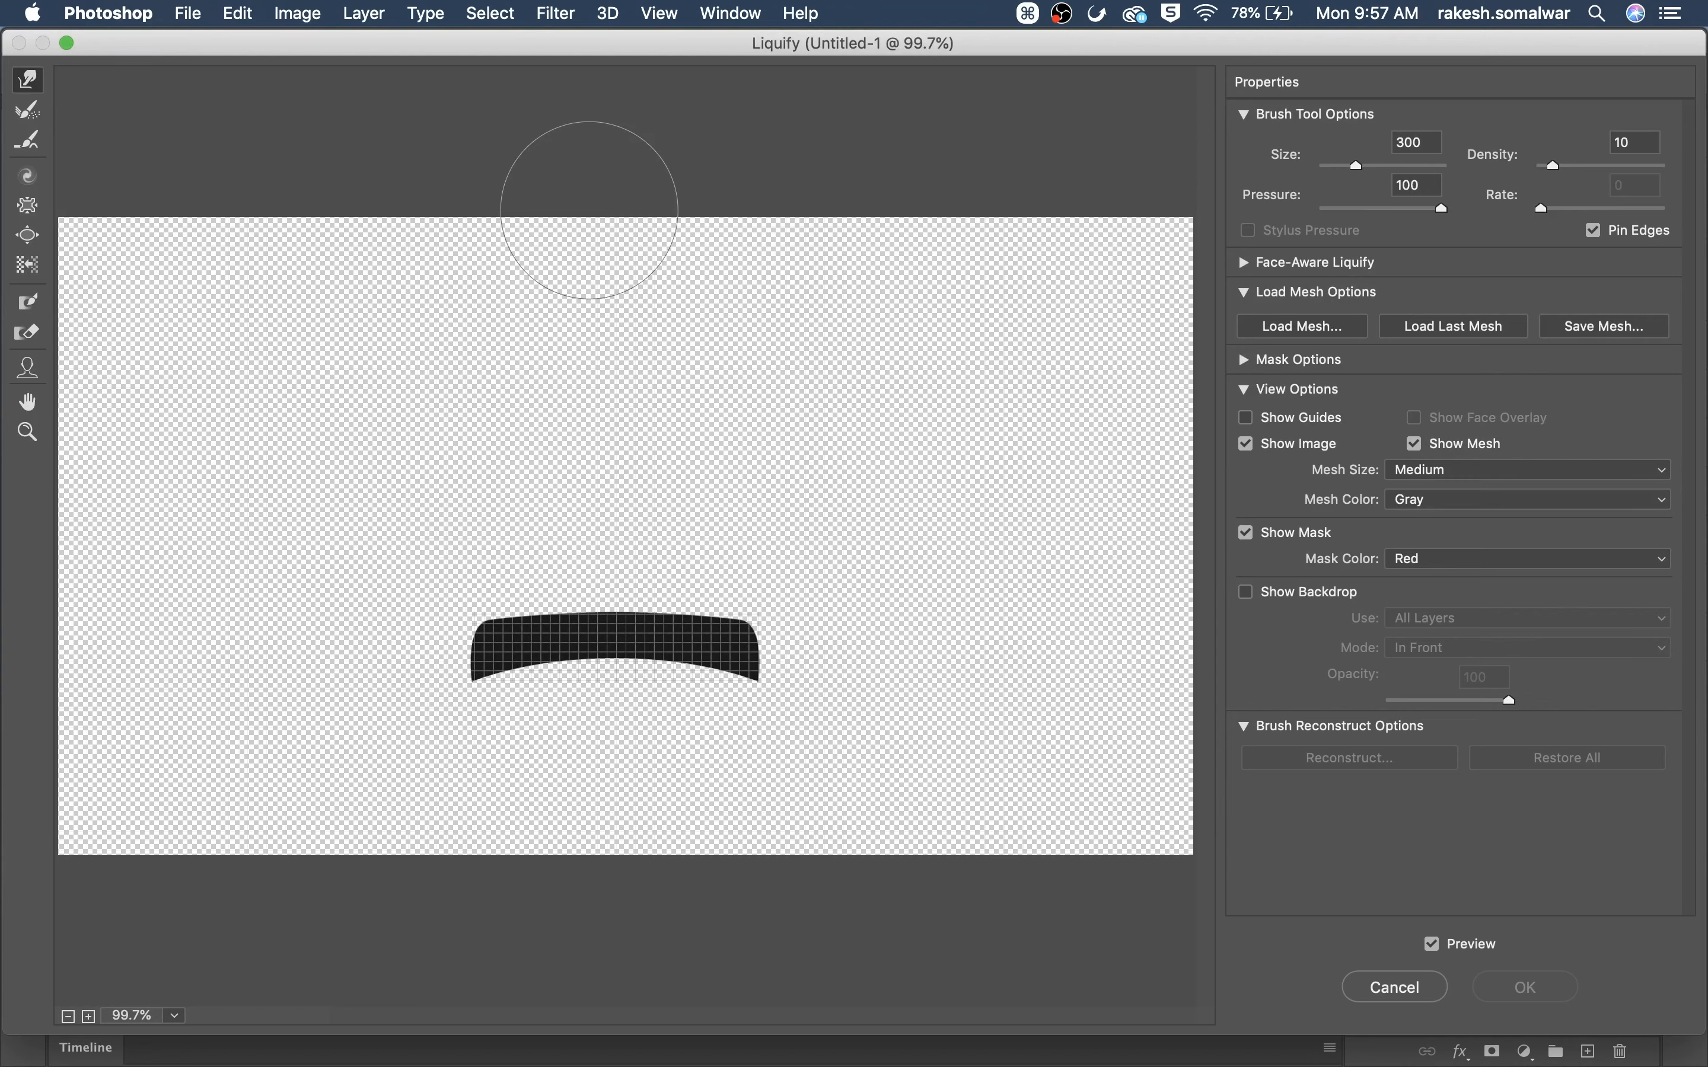
key("super+equal")
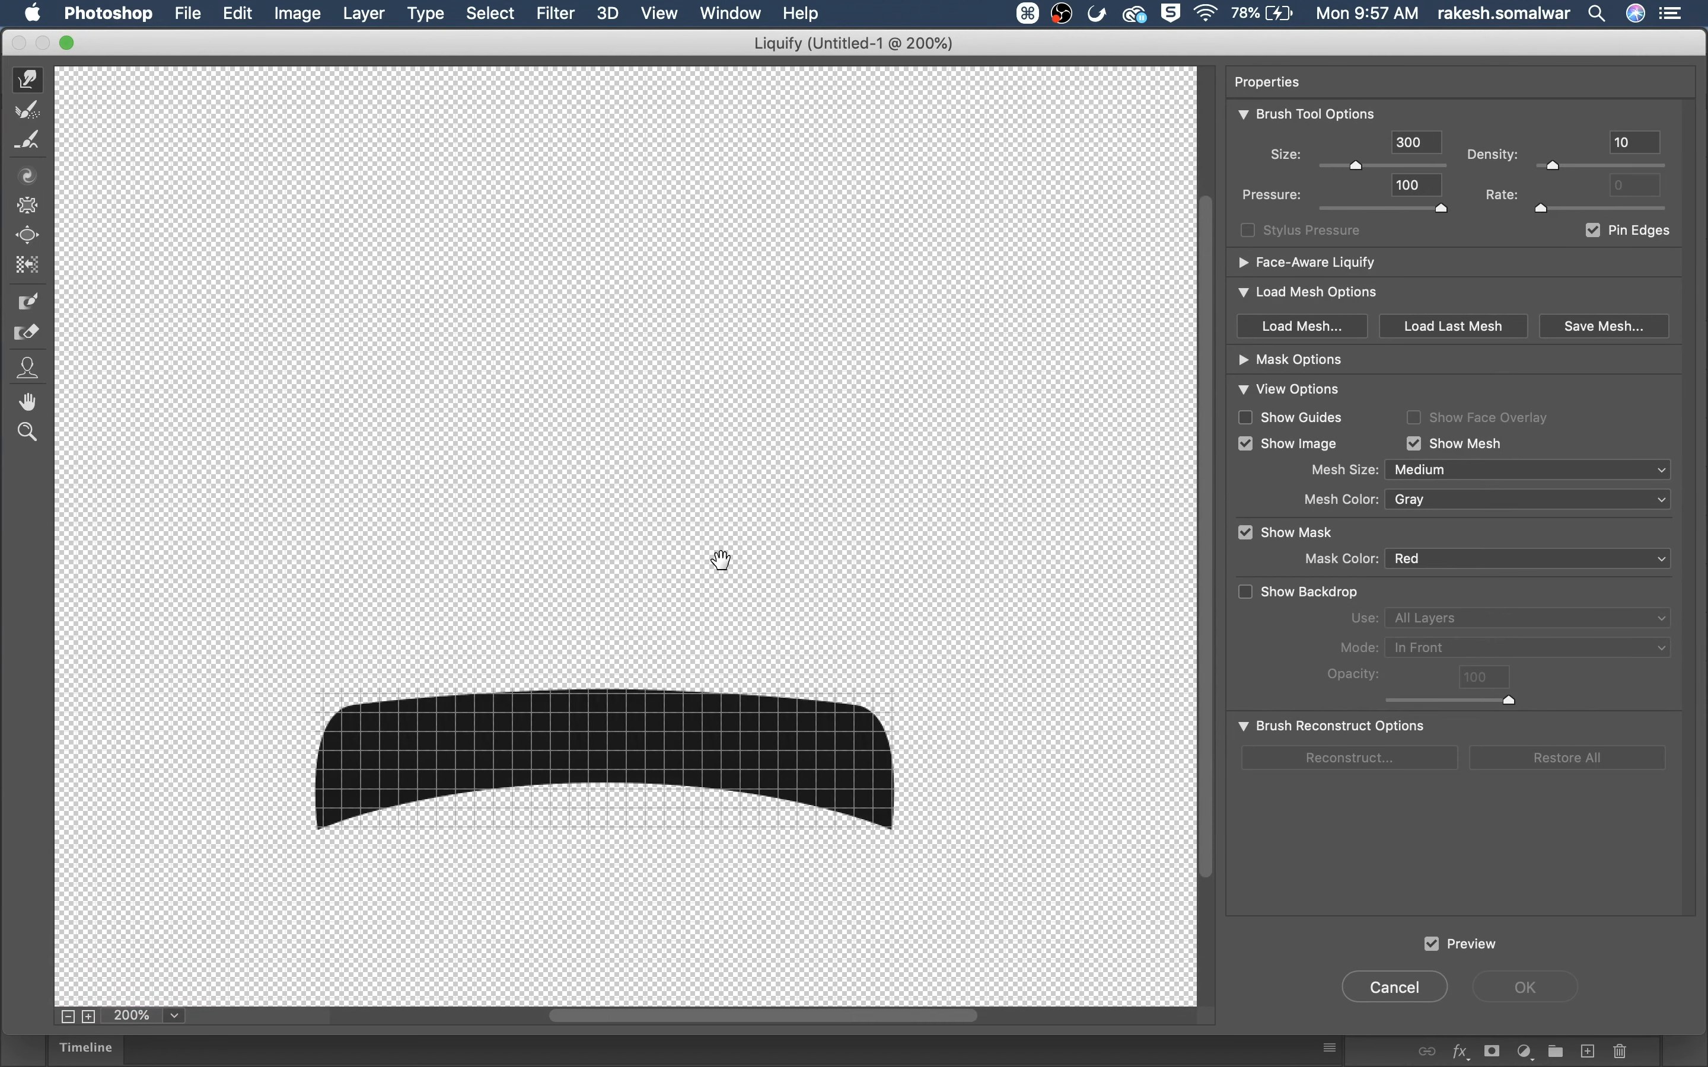
left_click_drag(721, 560, 695, 396)
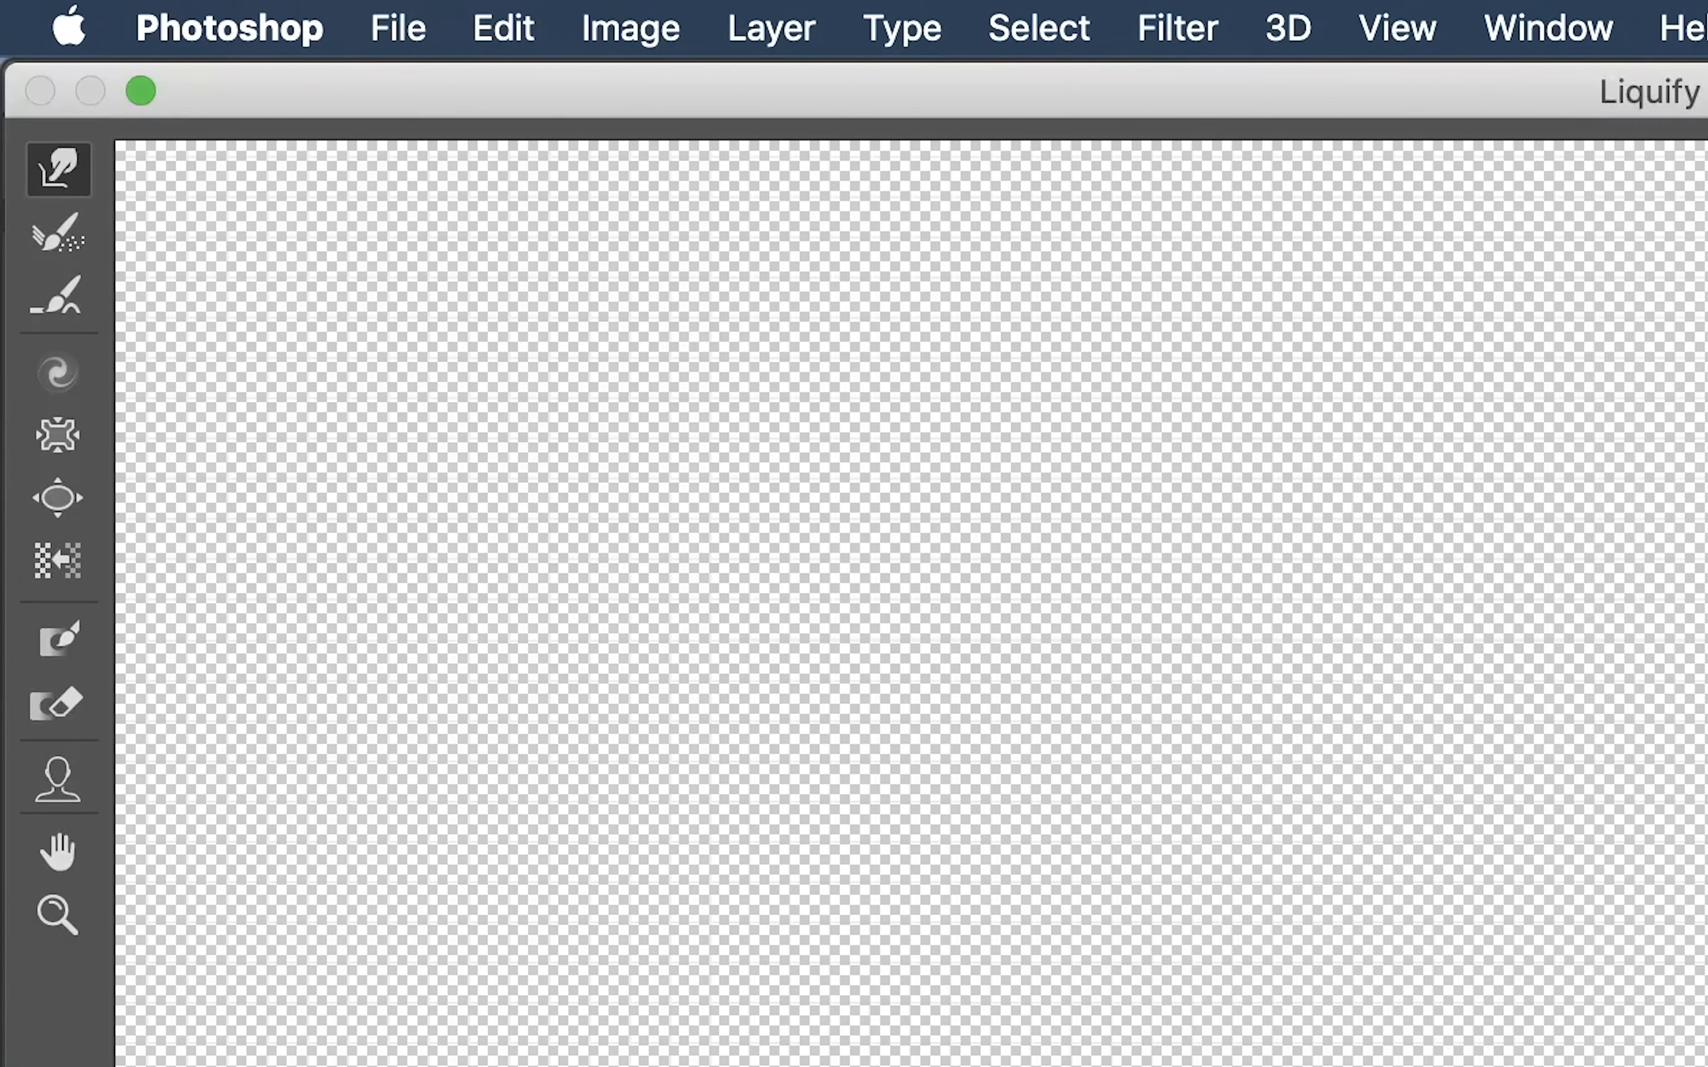
key("bracketleft")
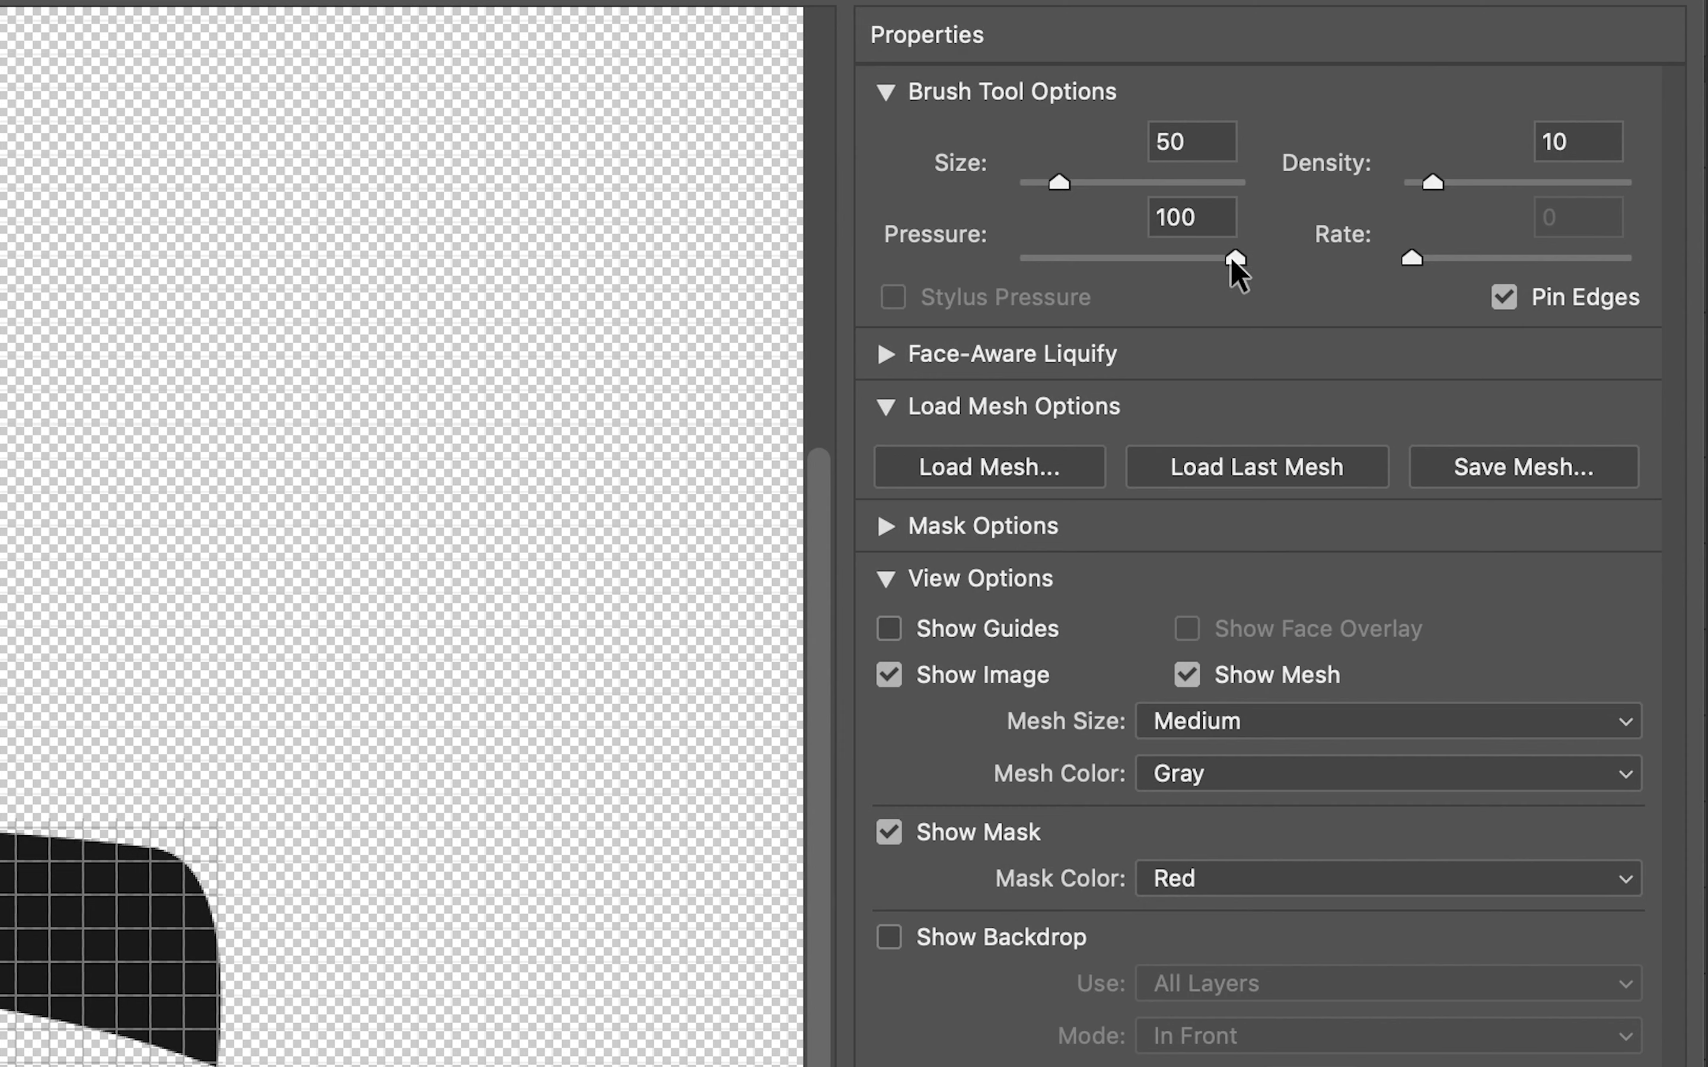
left_click_drag(1234, 266, 1124, 267)
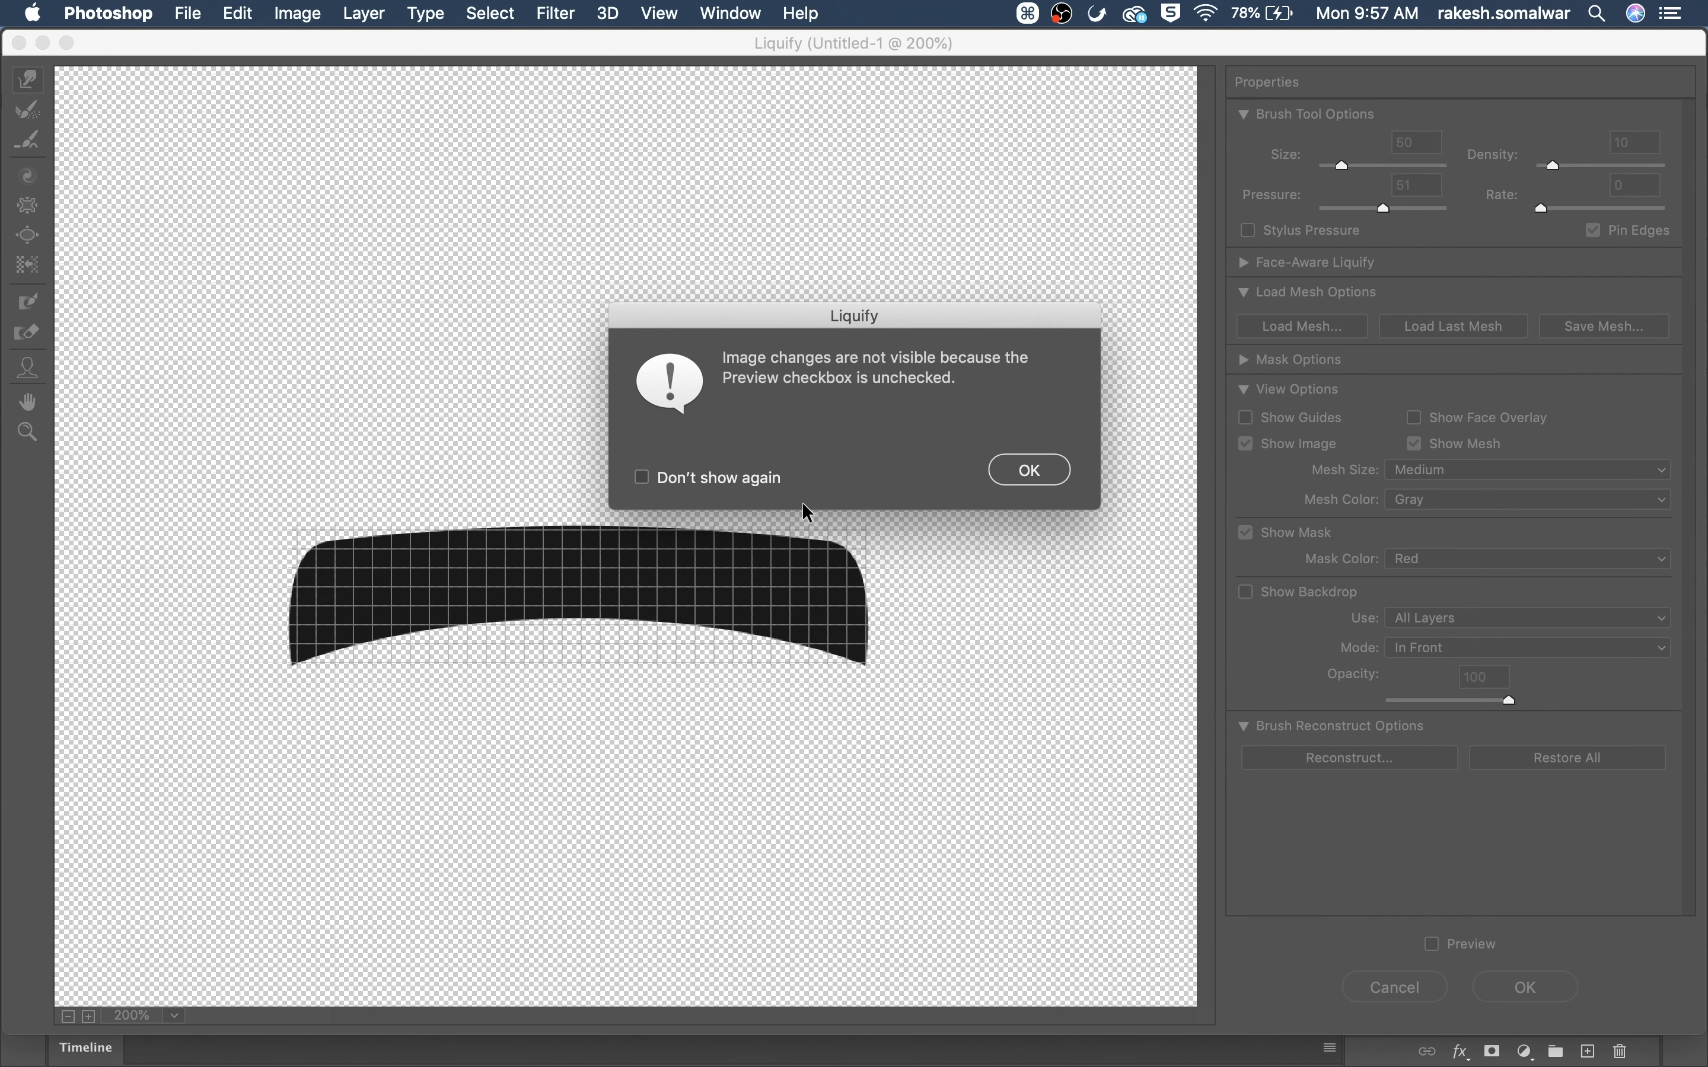
left_click(1030, 480)
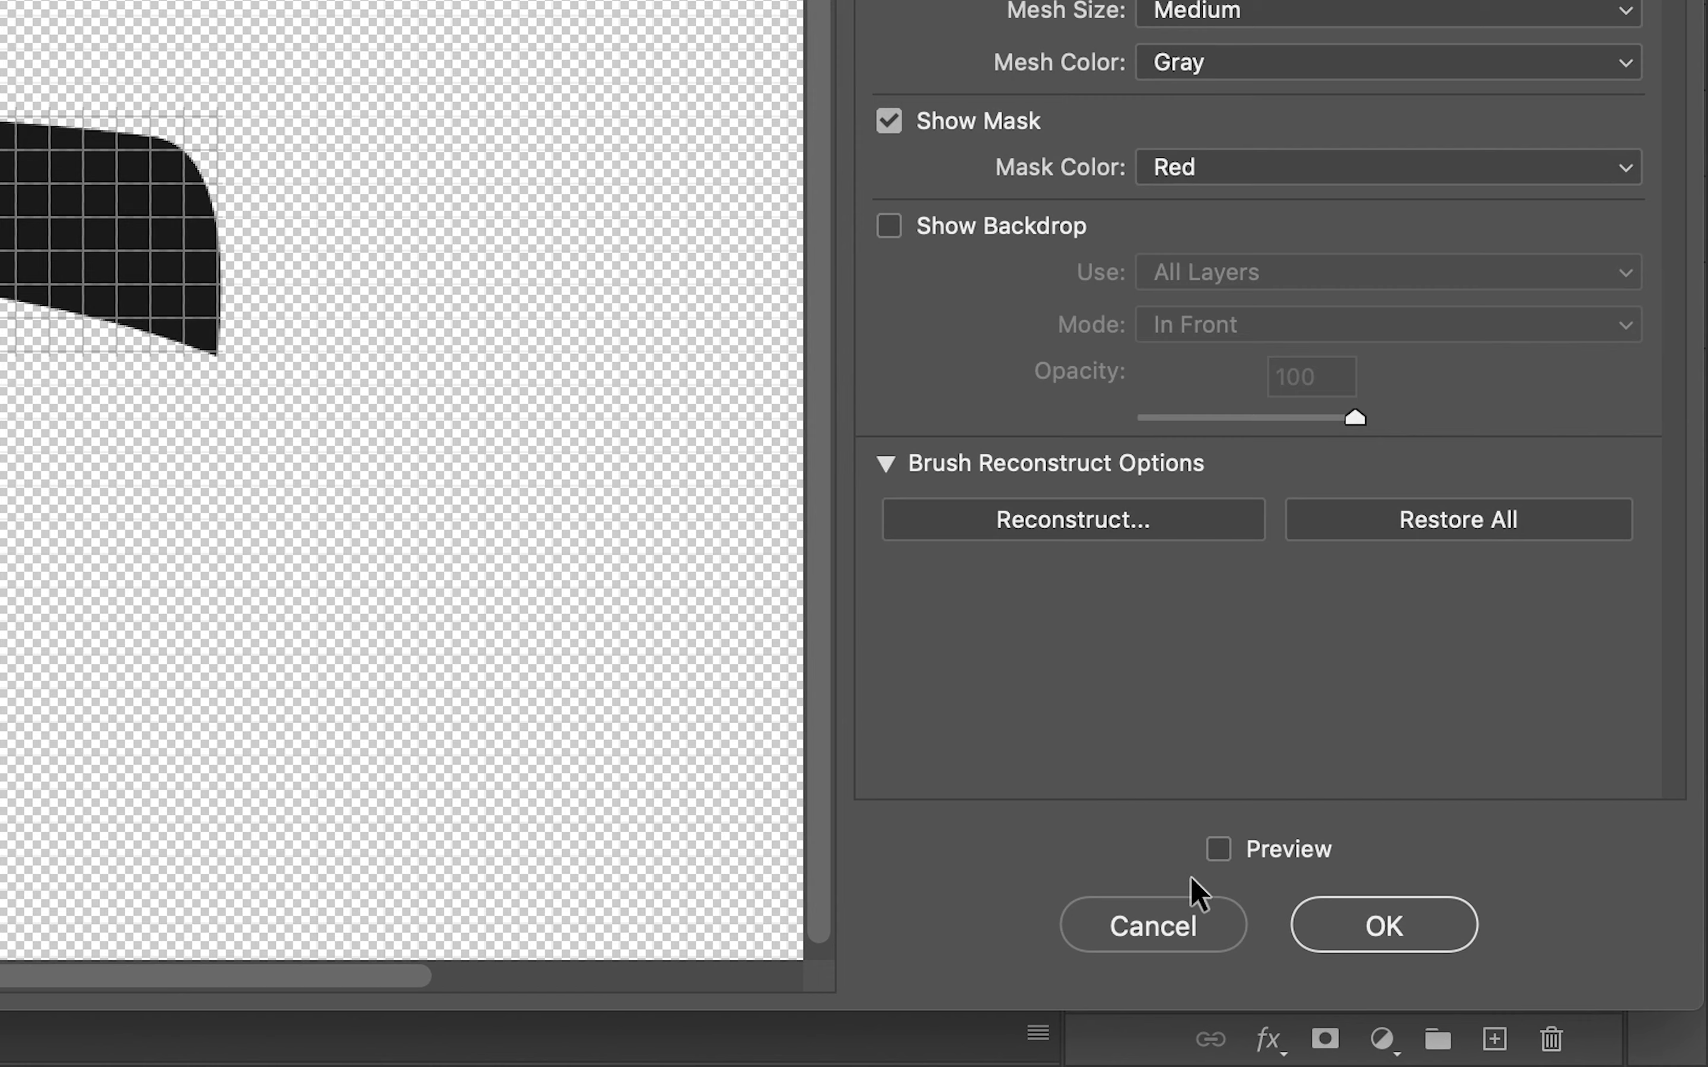
left_click(1221, 850)
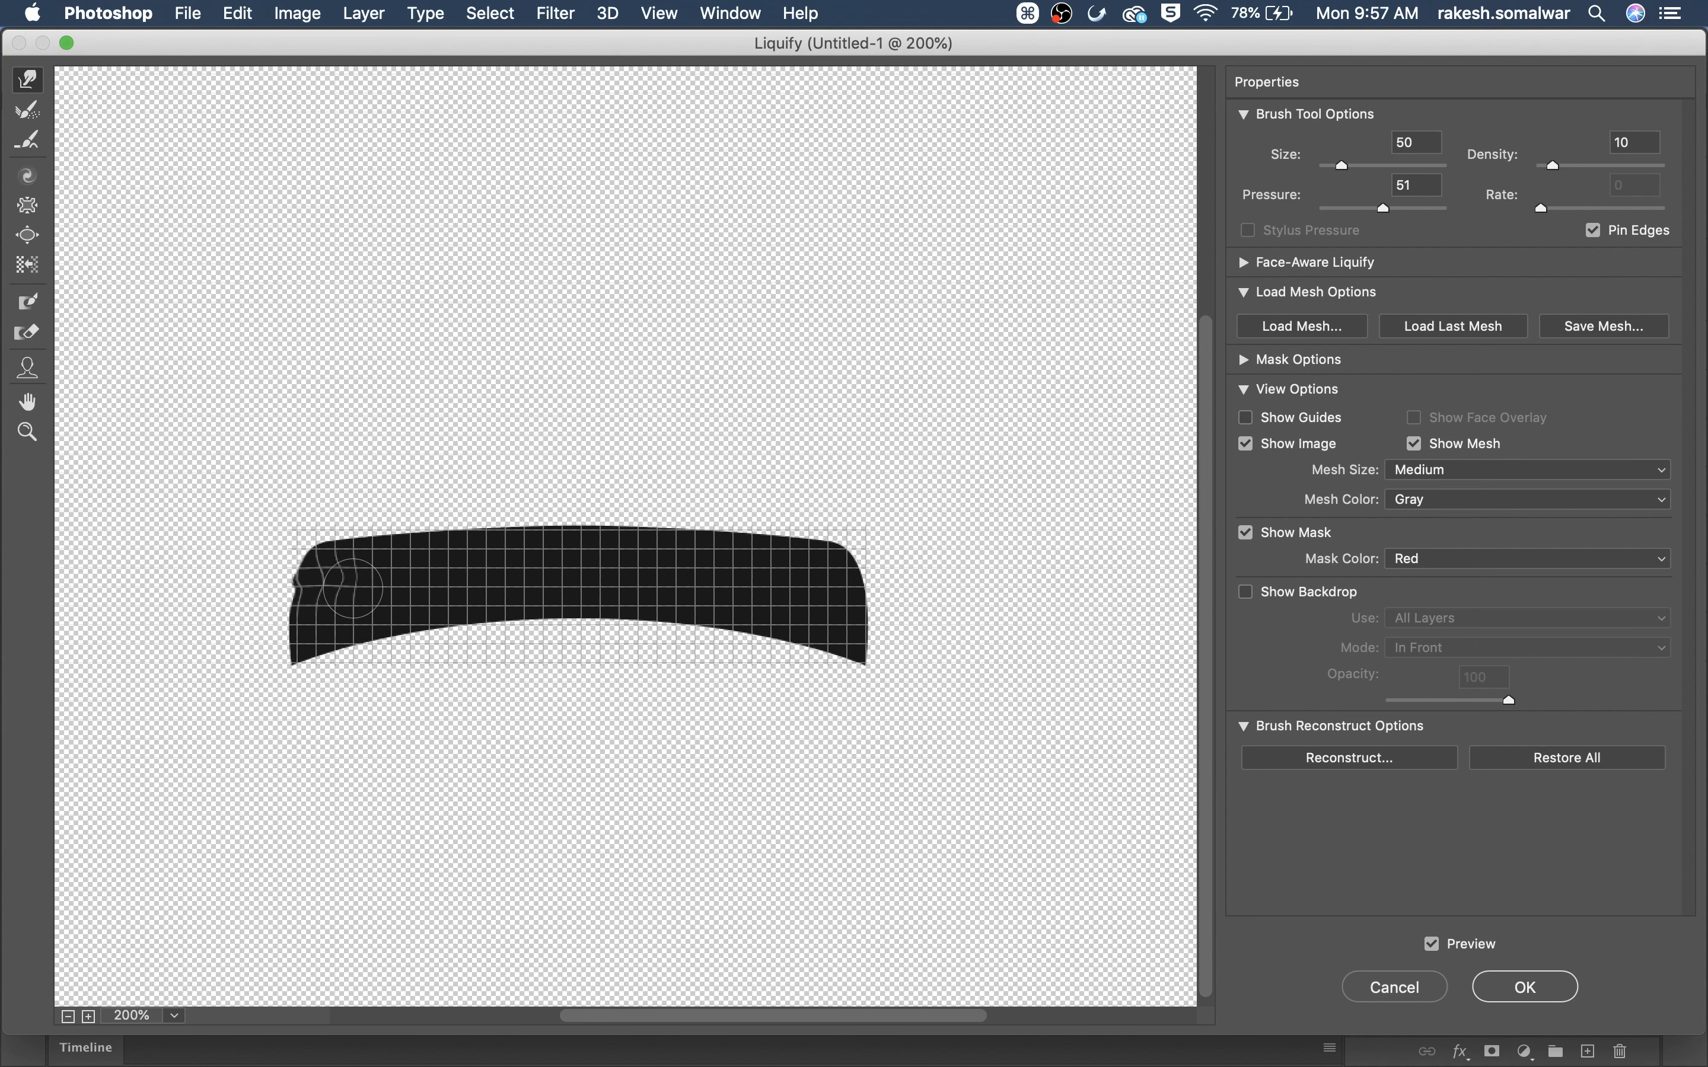
Warp both ends of the reflected canoe, pushing the upper sides inward and the lower sides outward into wavy edges
left_click_drag(295, 579, 331, 574)
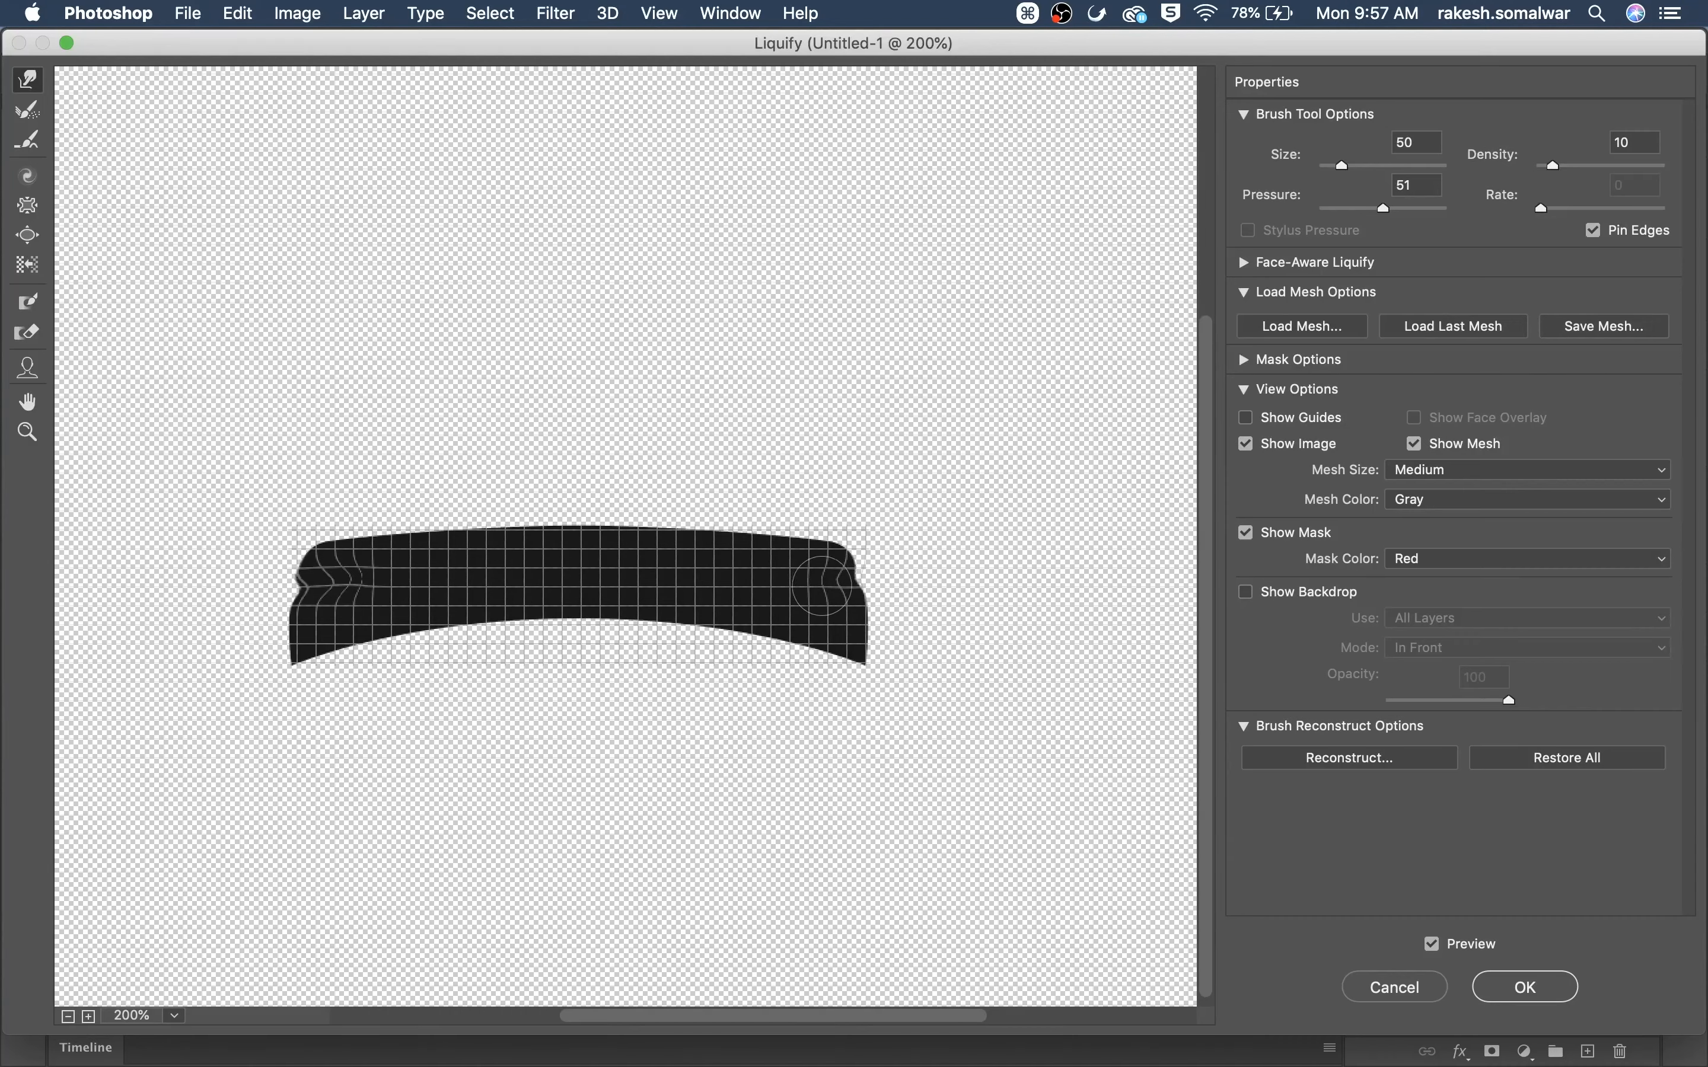
mouse_move(450, 593)
left_mouse_down()
mouse_move(388, 585)
mouse_move(400, 614)
mouse_move(268, 620)
left_mouse_up()
left_click_drag(426, 622, 282, 620)
left_click_drag(551, 629, 385, 628)
mouse_move(743, 630)
left_mouse_down()
mouse_move(457, 621)
mouse_move(901, 628)
left_mouse_up()
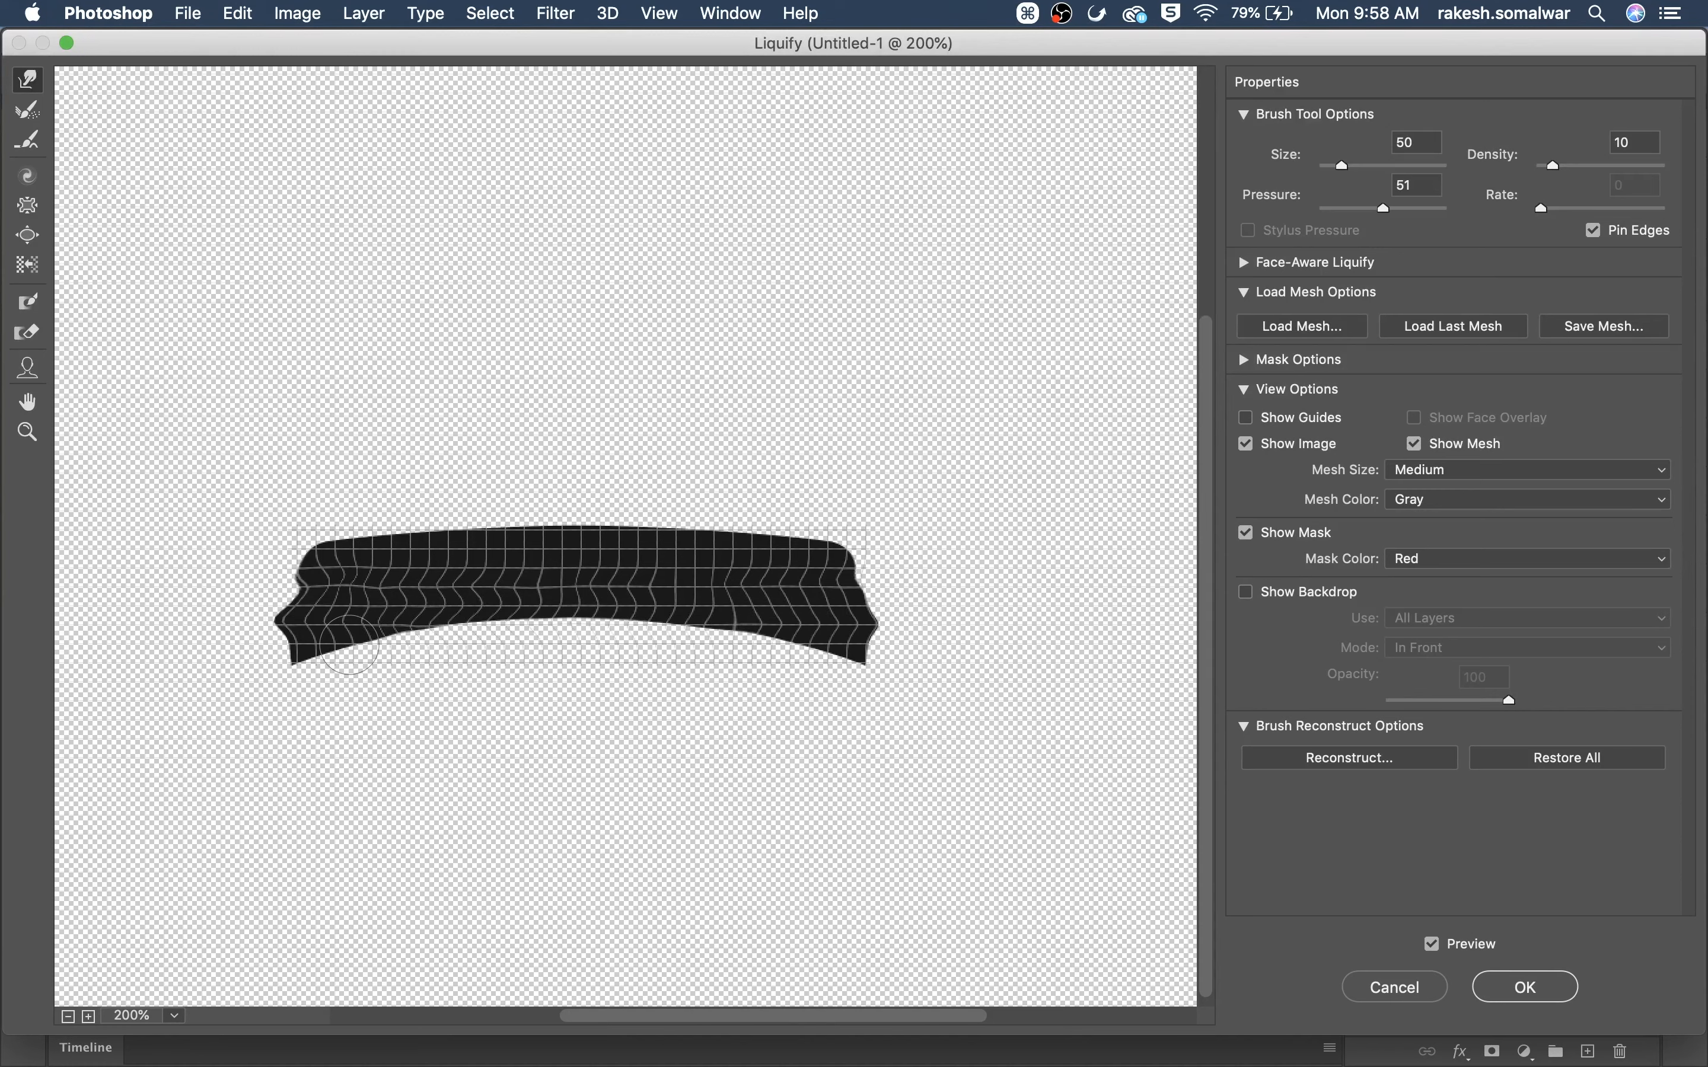
left_click_drag(349, 644, 235, 646)
left_click_drag(735, 652, 833, 646)
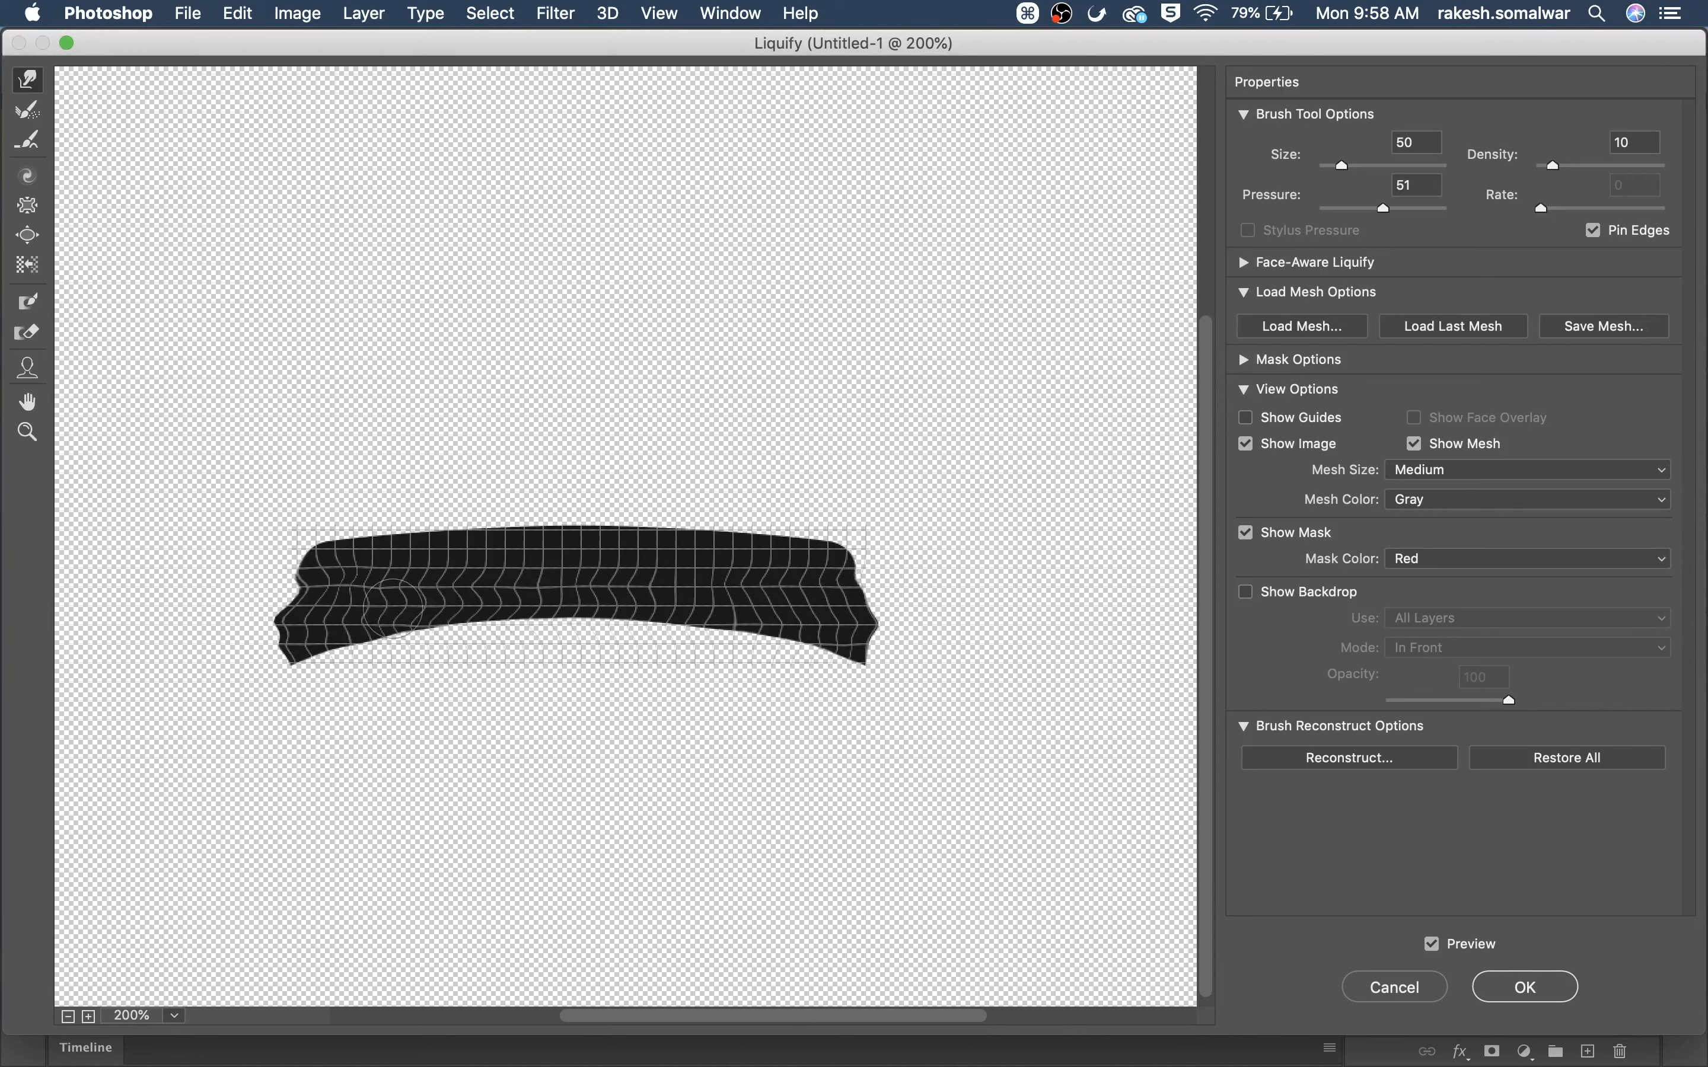
mouse_move(394, 608)
left_mouse_down()
mouse_move(844, 614)
mouse_move(551, 605)
mouse_move(758, 561)
mouse_move(779, 565)
mouse_move(302, 566)
left_mouse_up()
Set brush pressure to 37 and density to 35, and pull drips down from the left half of the reflection's lower edge
mouse_move(322, 659)
left_mouse_down()
mouse_move(308, 733)
mouse_move(325, 739)
left_mouse_up()
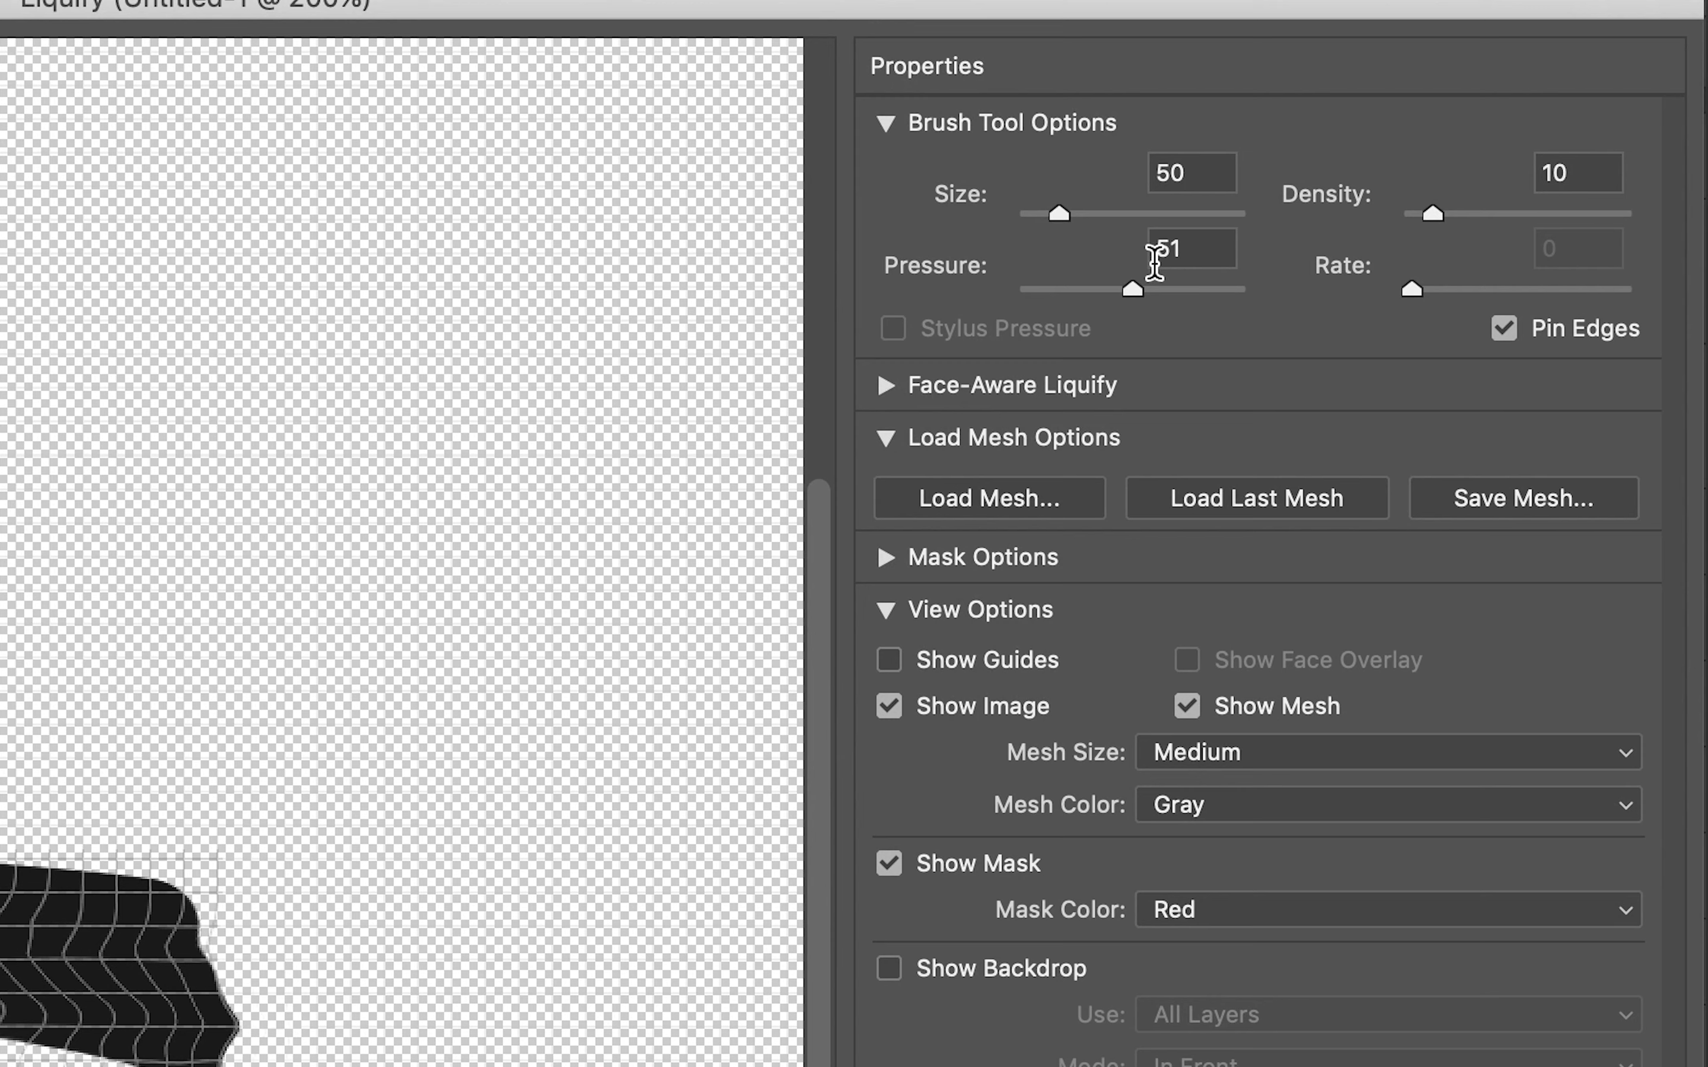
left_click_drag(1132, 290, 1102, 305)
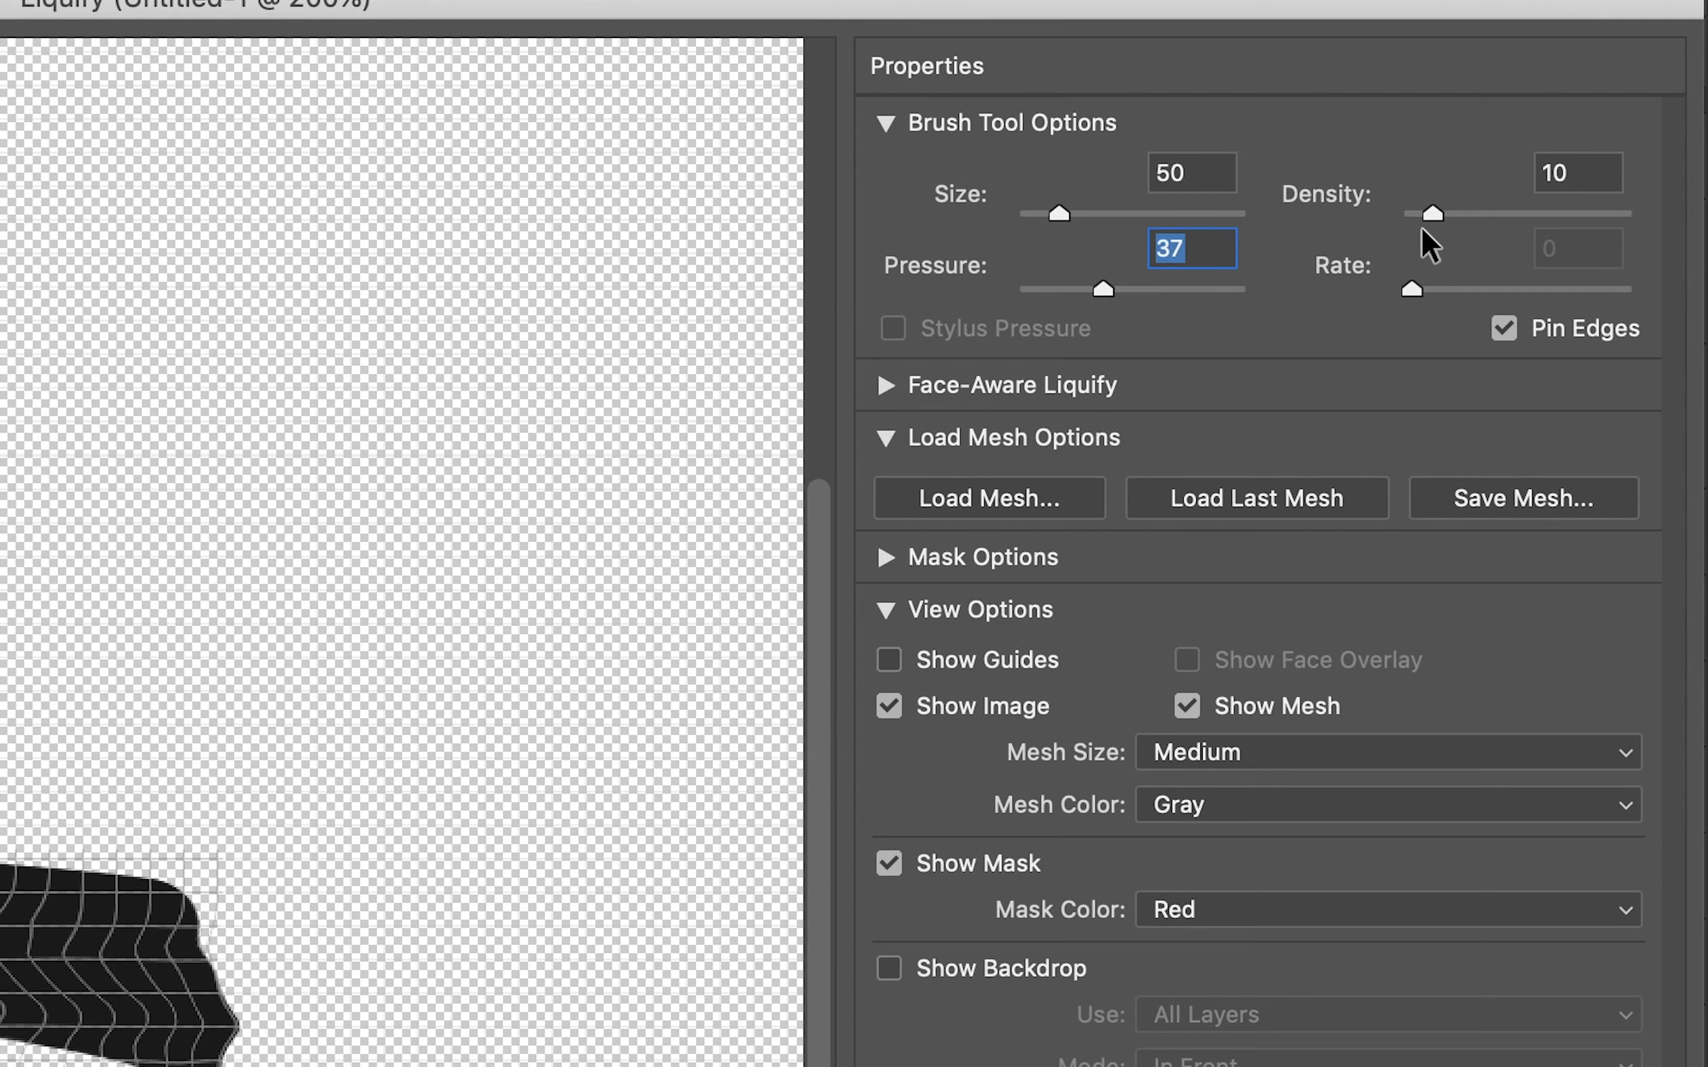
mouse_move(1433, 213)
left_mouse_down()
mouse_move(1488, 233)
mouse_move(1485, 219)
left_mouse_up()
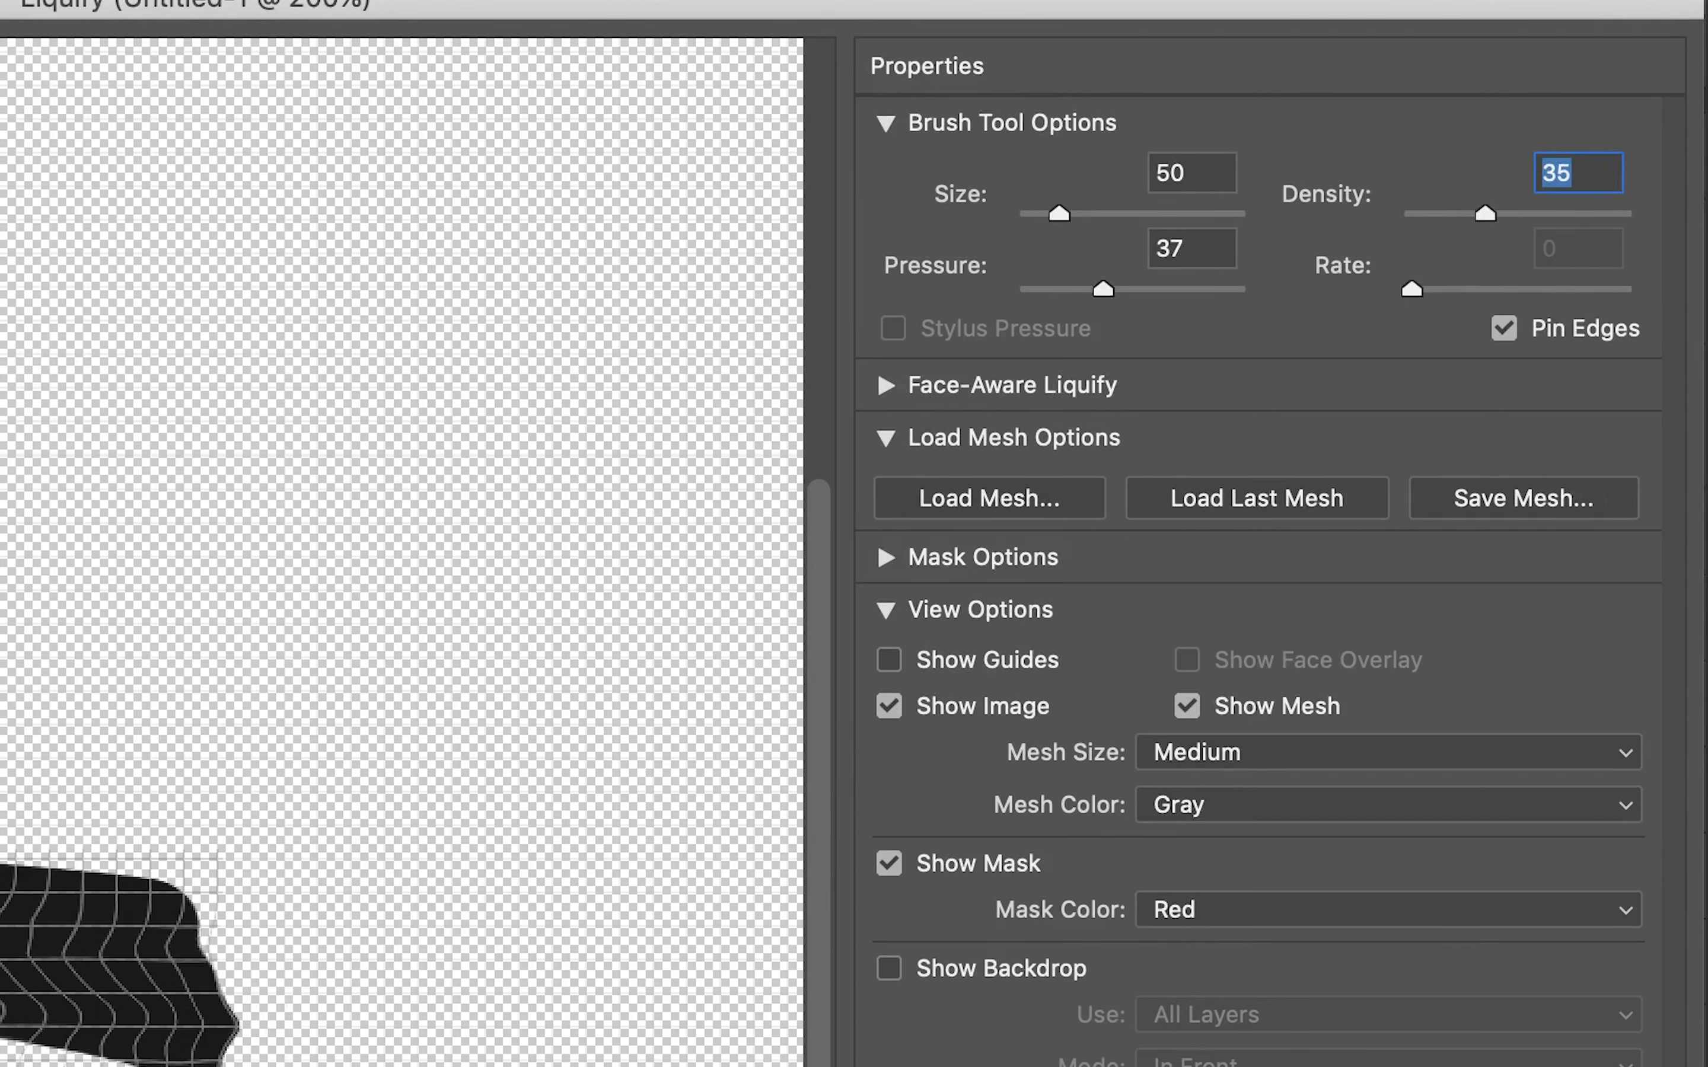
left_click_drag(319, 652, 309, 869)
left_click_drag(387, 636, 388, 724)
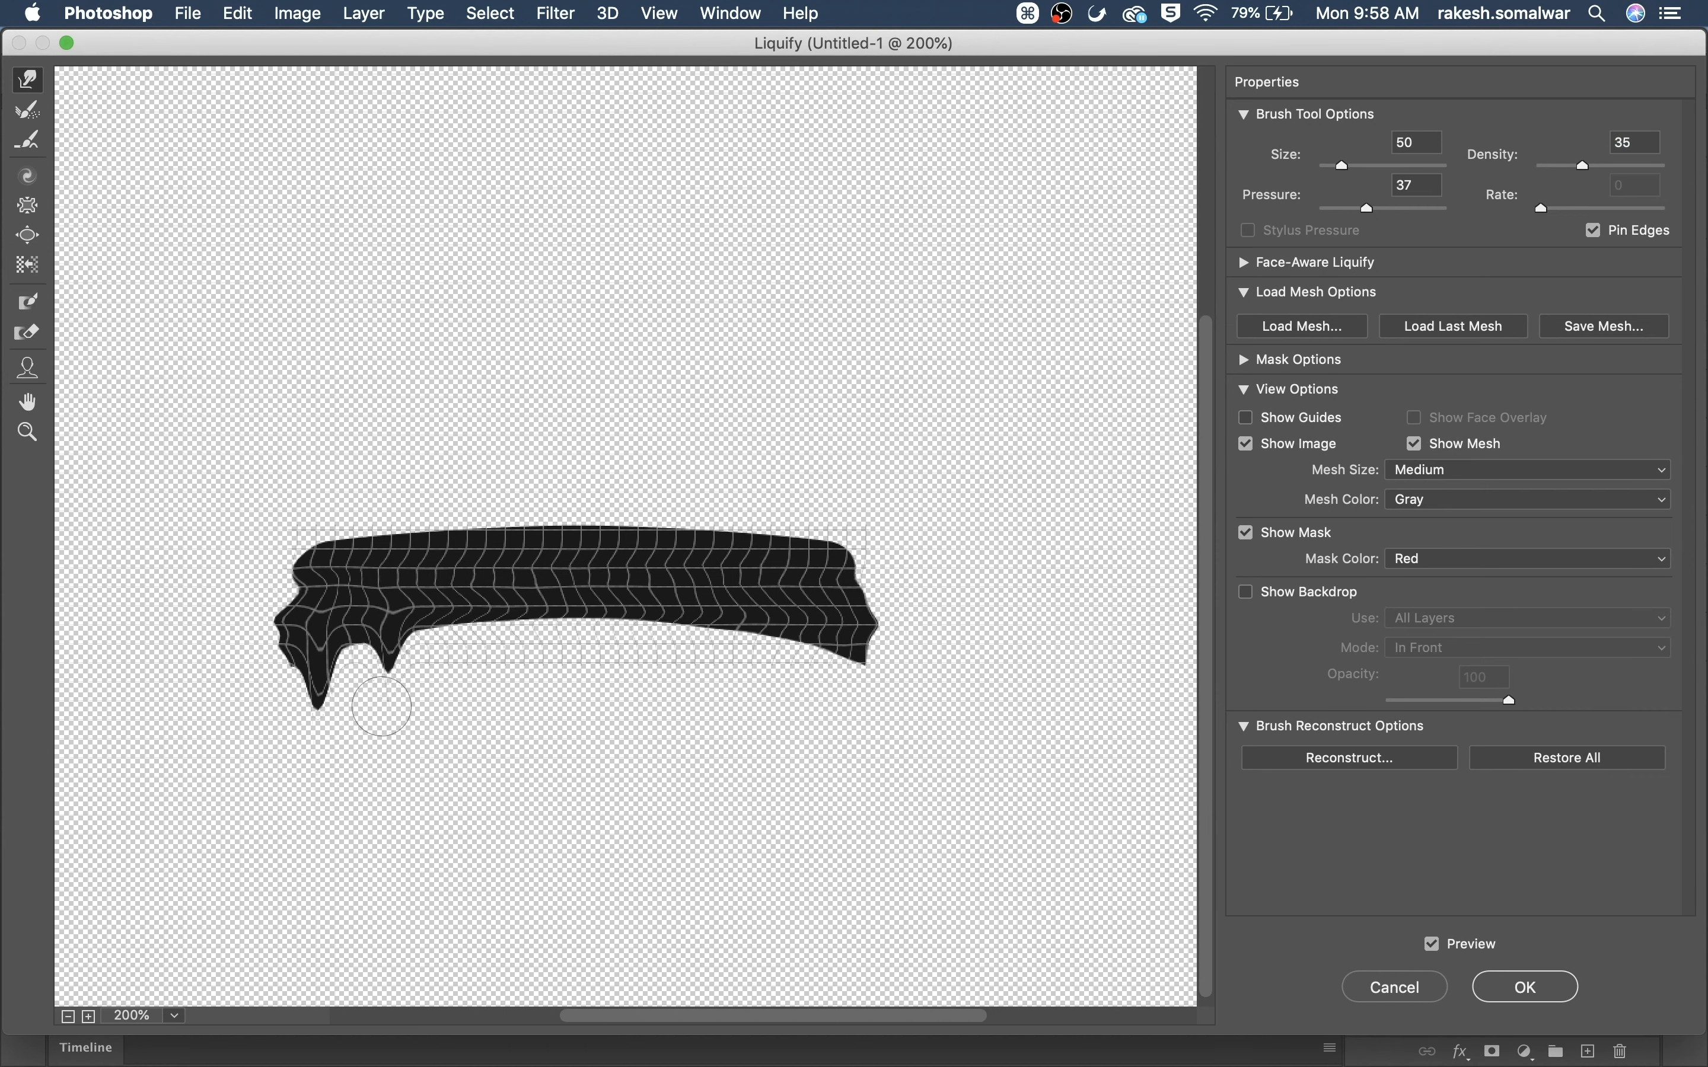
left_click_drag(473, 618, 480, 660)
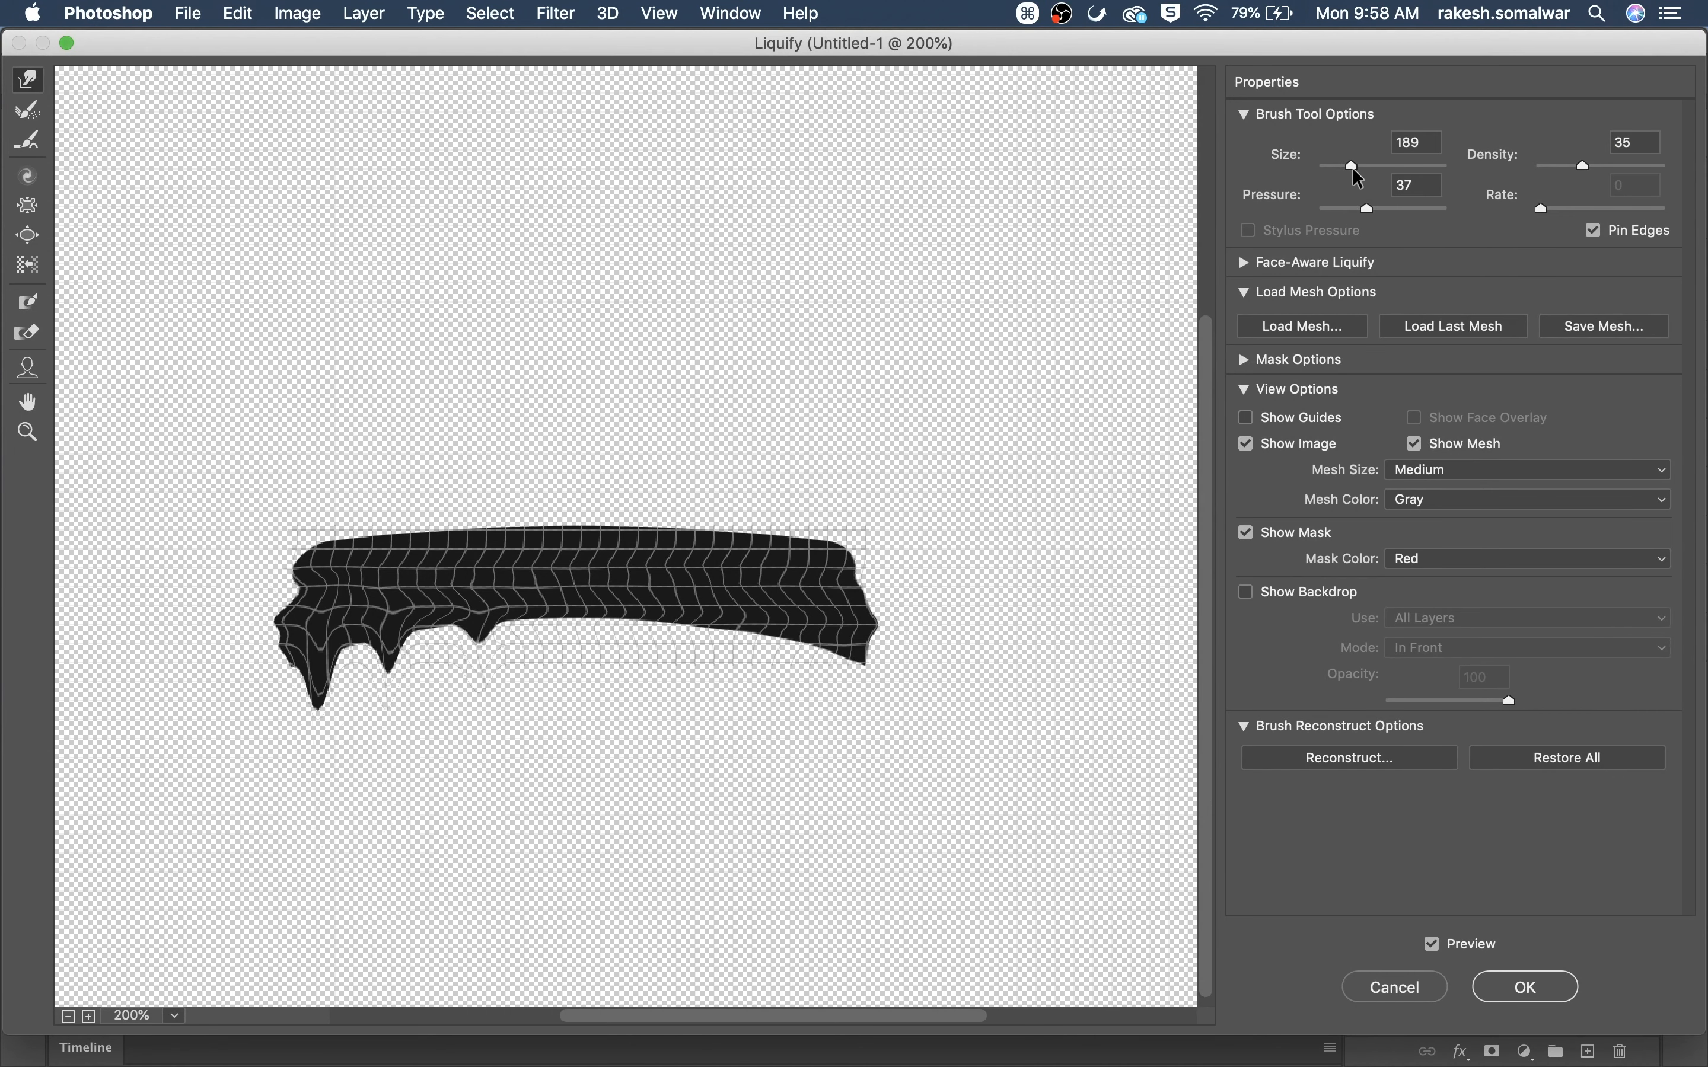
Set the brush to size 189 and pressure 76, and stretch the reflection's left and middle lower edge further down
left_click_drag(1395, 211, 1414, 214)
left_click_drag(482, 660, 484, 724)
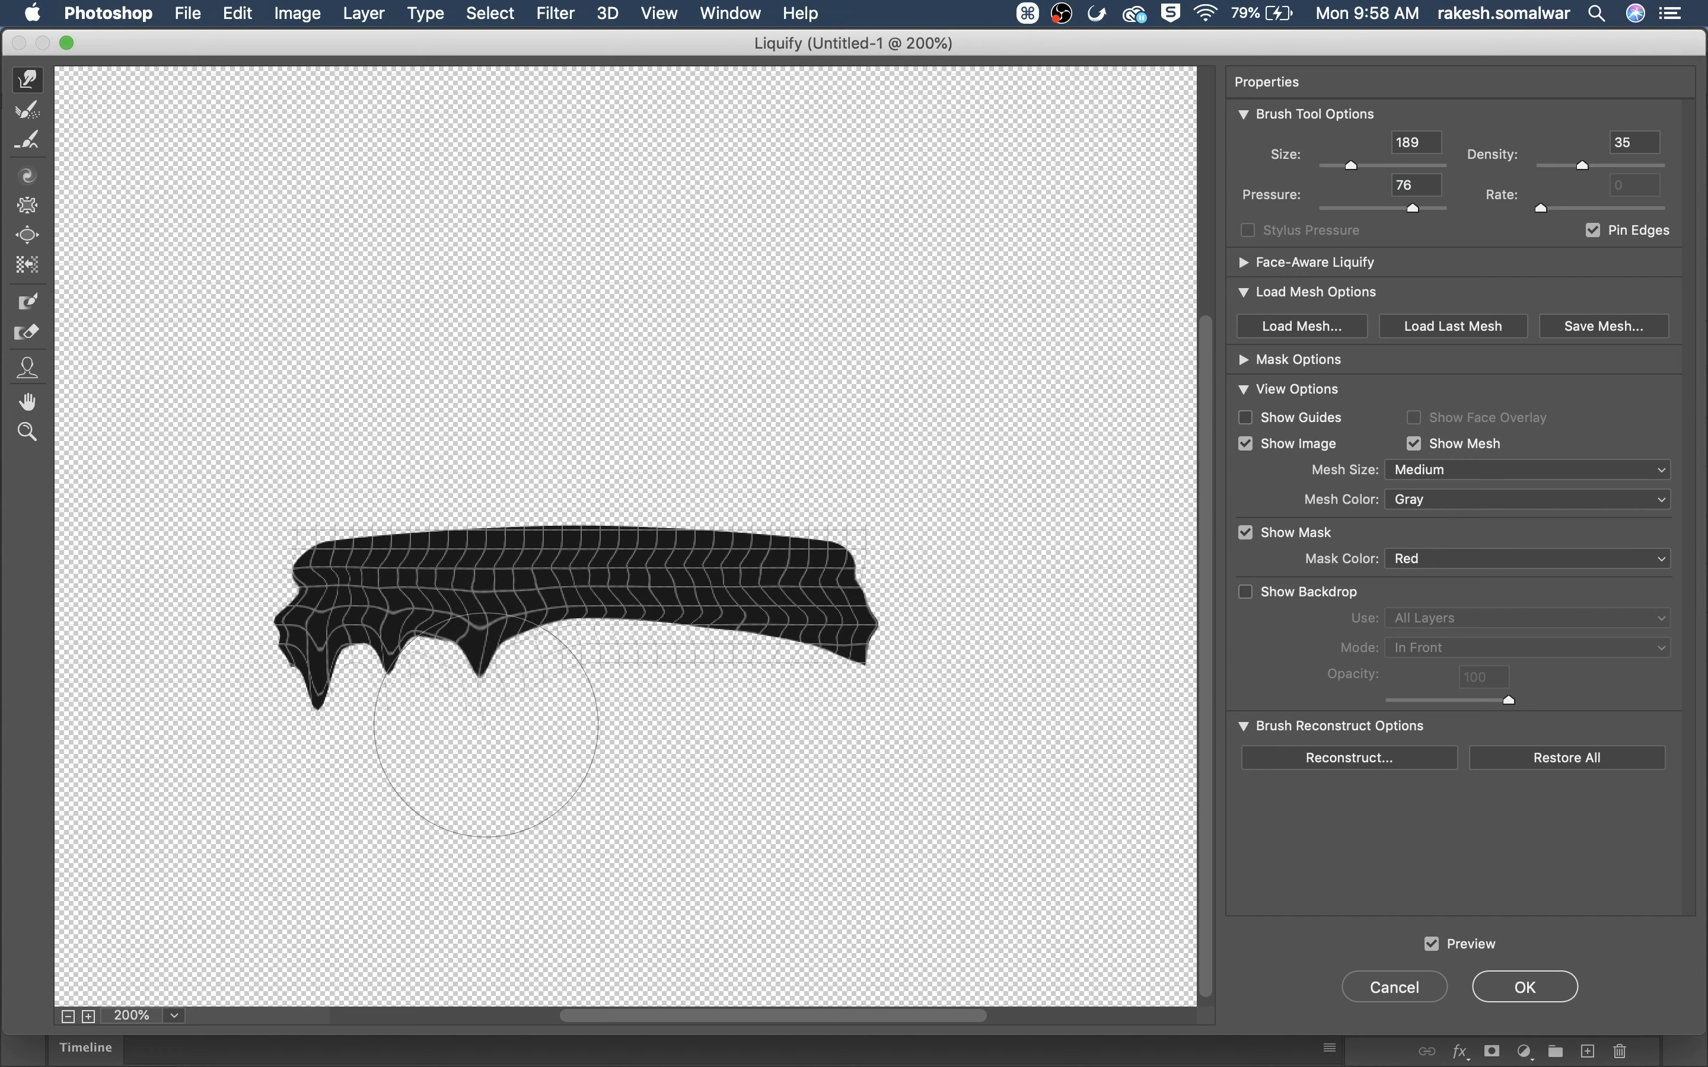
left_click_drag(405, 674, 400, 912)
left_click_drag(593, 649, 604, 683)
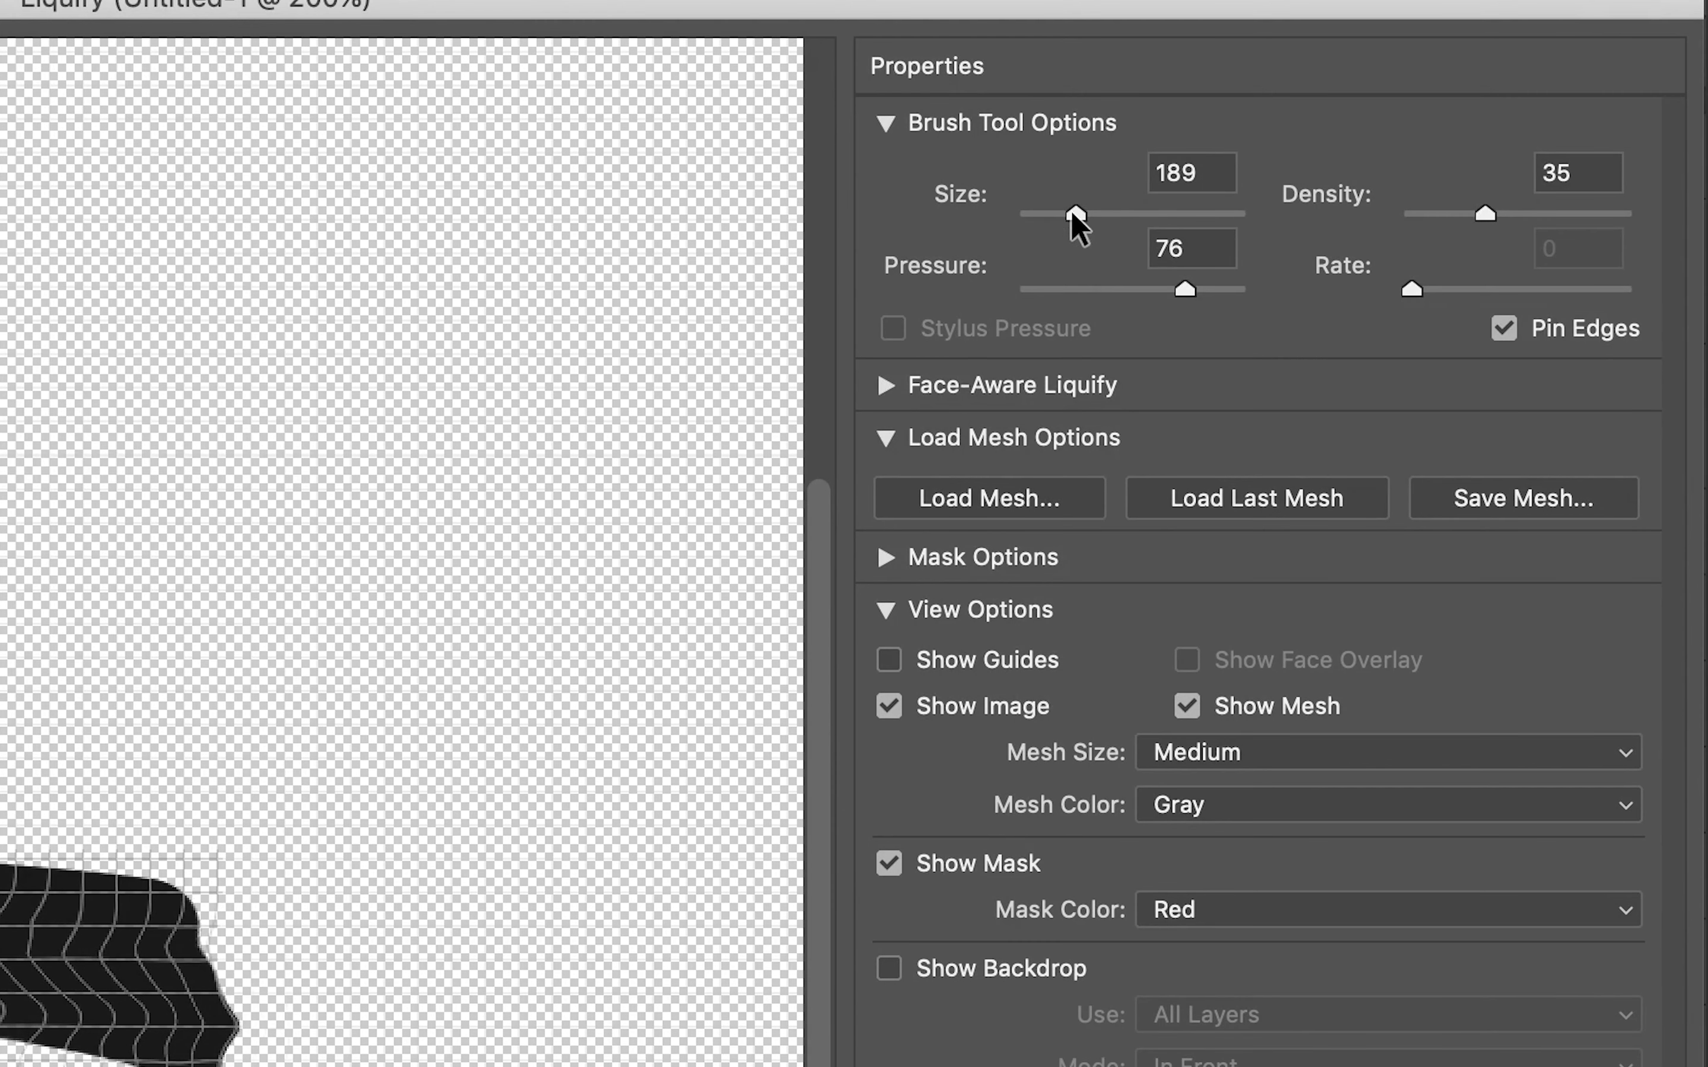
Set the brush to size 77 and density 15, and pull more drips down along the rest of the lower edge
left_click_drag(1345, 166, 1338, 166)
left_click_drag(1583, 166, 1556, 167)
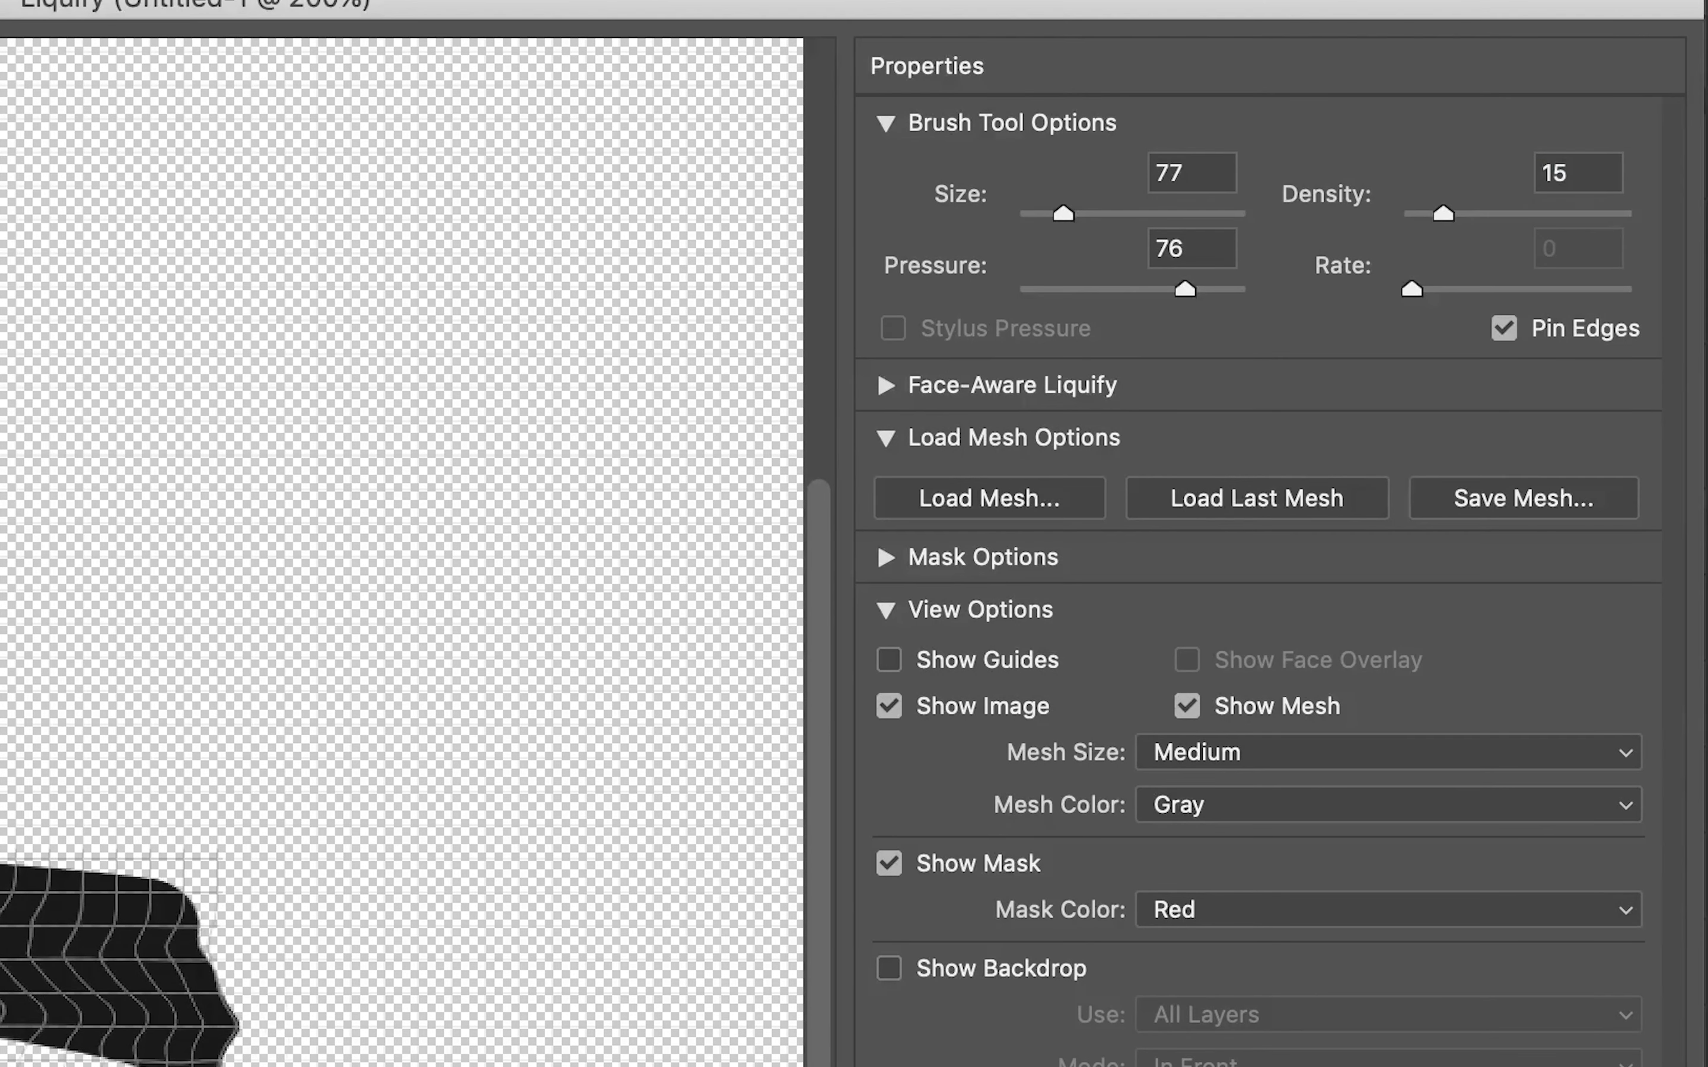
left_click_drag(42, 1016, 14, 1065)
left_click_drag(168, 1059, 167, 1066)
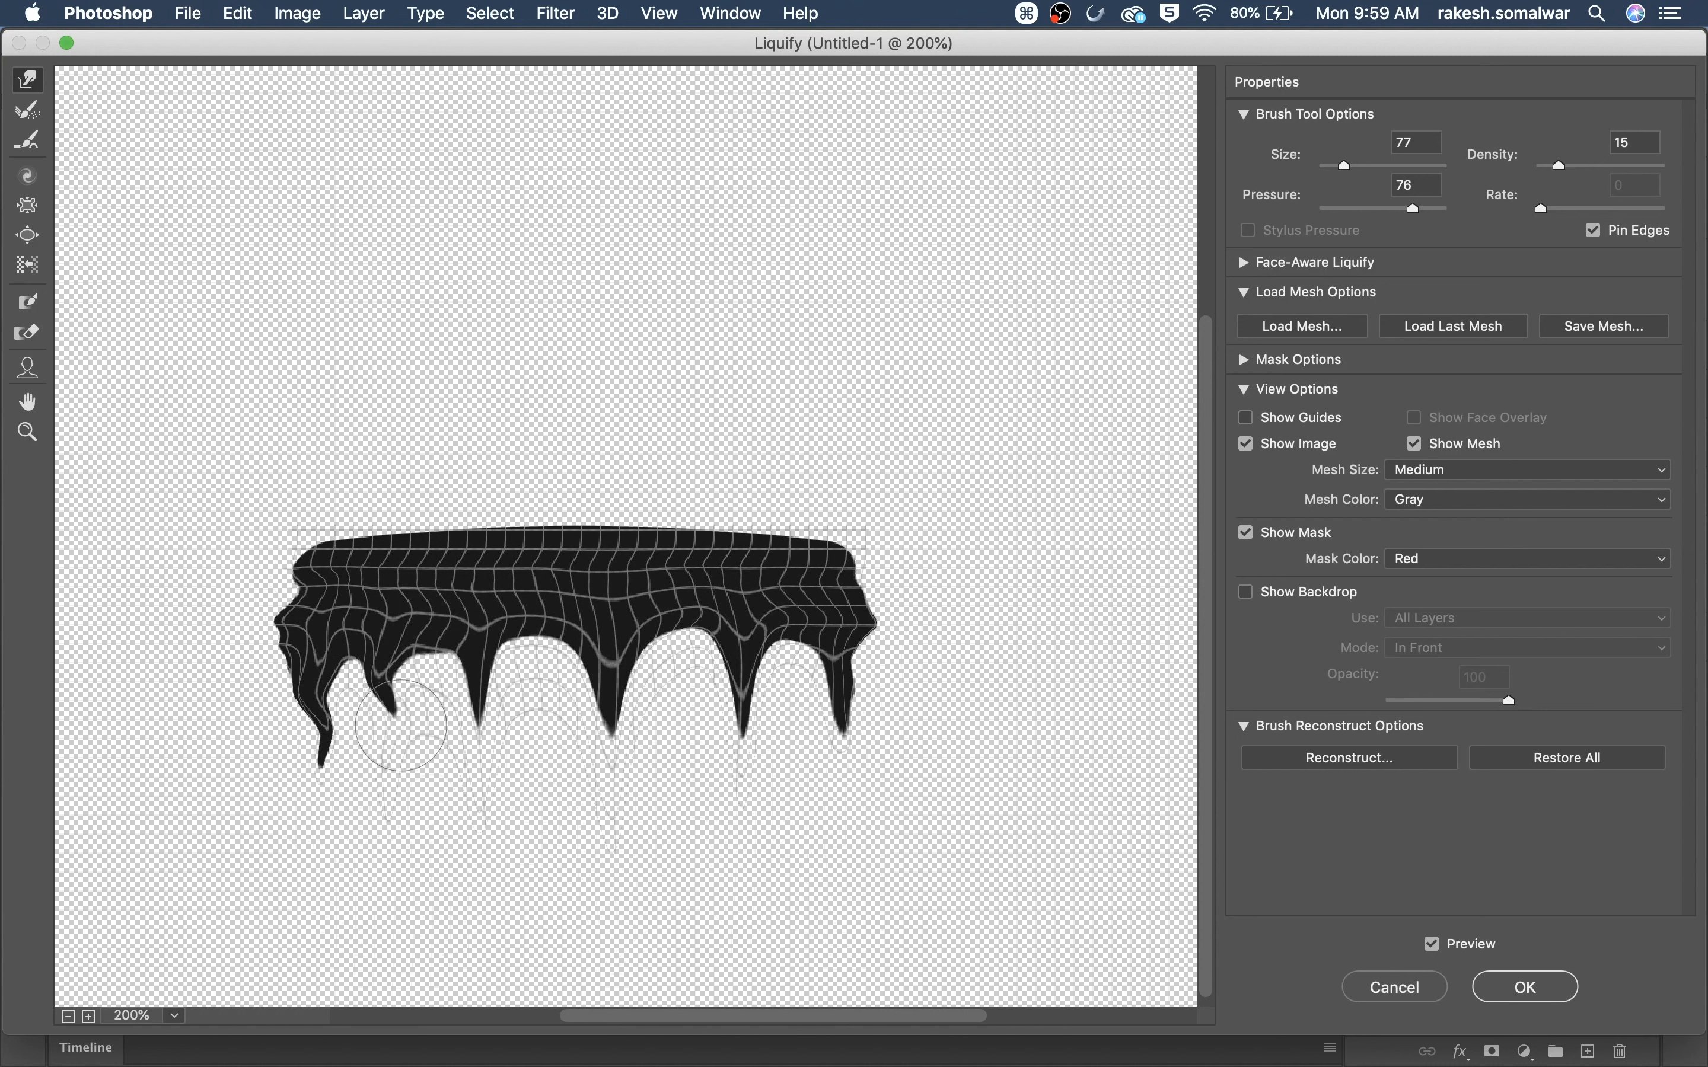
Lengthen and bend the individual drips with short warp strokes so they look uneven and wavy, from the second drip to the right end
left_click_drag(388, 699, 371, 753)
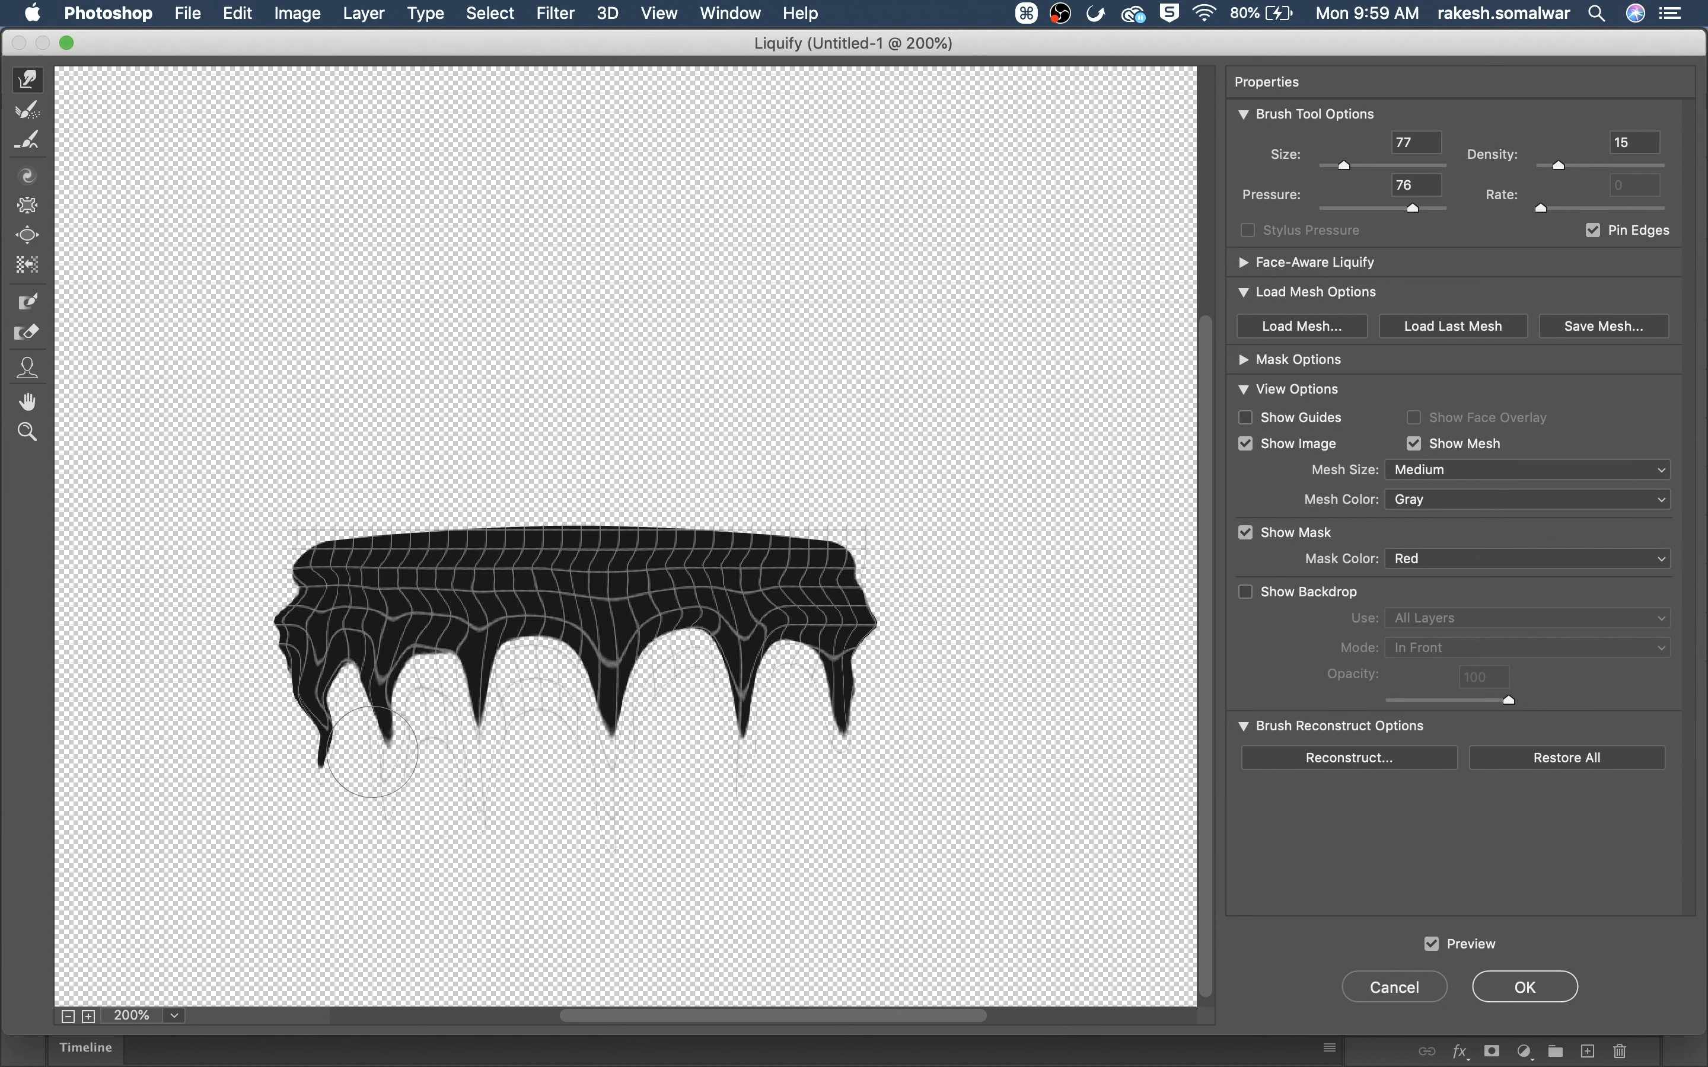
mouse_move(399, 680)
left_mouse_down()
mouse_move(365, 678)
mouse_move(387, 739)
left_mouse_up()
mouse_move(483, 666)
left_mouse_down()
mouse_move(481, 760)
mouse_move(474, 667)
left_mouse_up()
left_click_drag(487, 698, 472, 704)
mouse_move(613, 676)
left_mouse_down()
mouse_move(577, 678)
mouse_move(625, 752)
mouse_move(608, 773)
mouse_move(621, 689)
mouse_move(606, 812)
left_mouse_up()
mouse_move(733, 686)
left_mouse_down()
mouse_move(756, 643)
mouse_move(730, 719)
mouse_move(713, 681)
mouse_move(759, 708)
mouse_move(698, 674)
left_mouse_up()
mouse_move(697, 682)
left_mouse_down()
mouse_move(748, 703)
mouse_move(723, 682)
mouse_move(732, 772)
mouse_move(711, 769)
mouse_move(701, 707)
mouse_move(742, 736)
left_mouse_up()
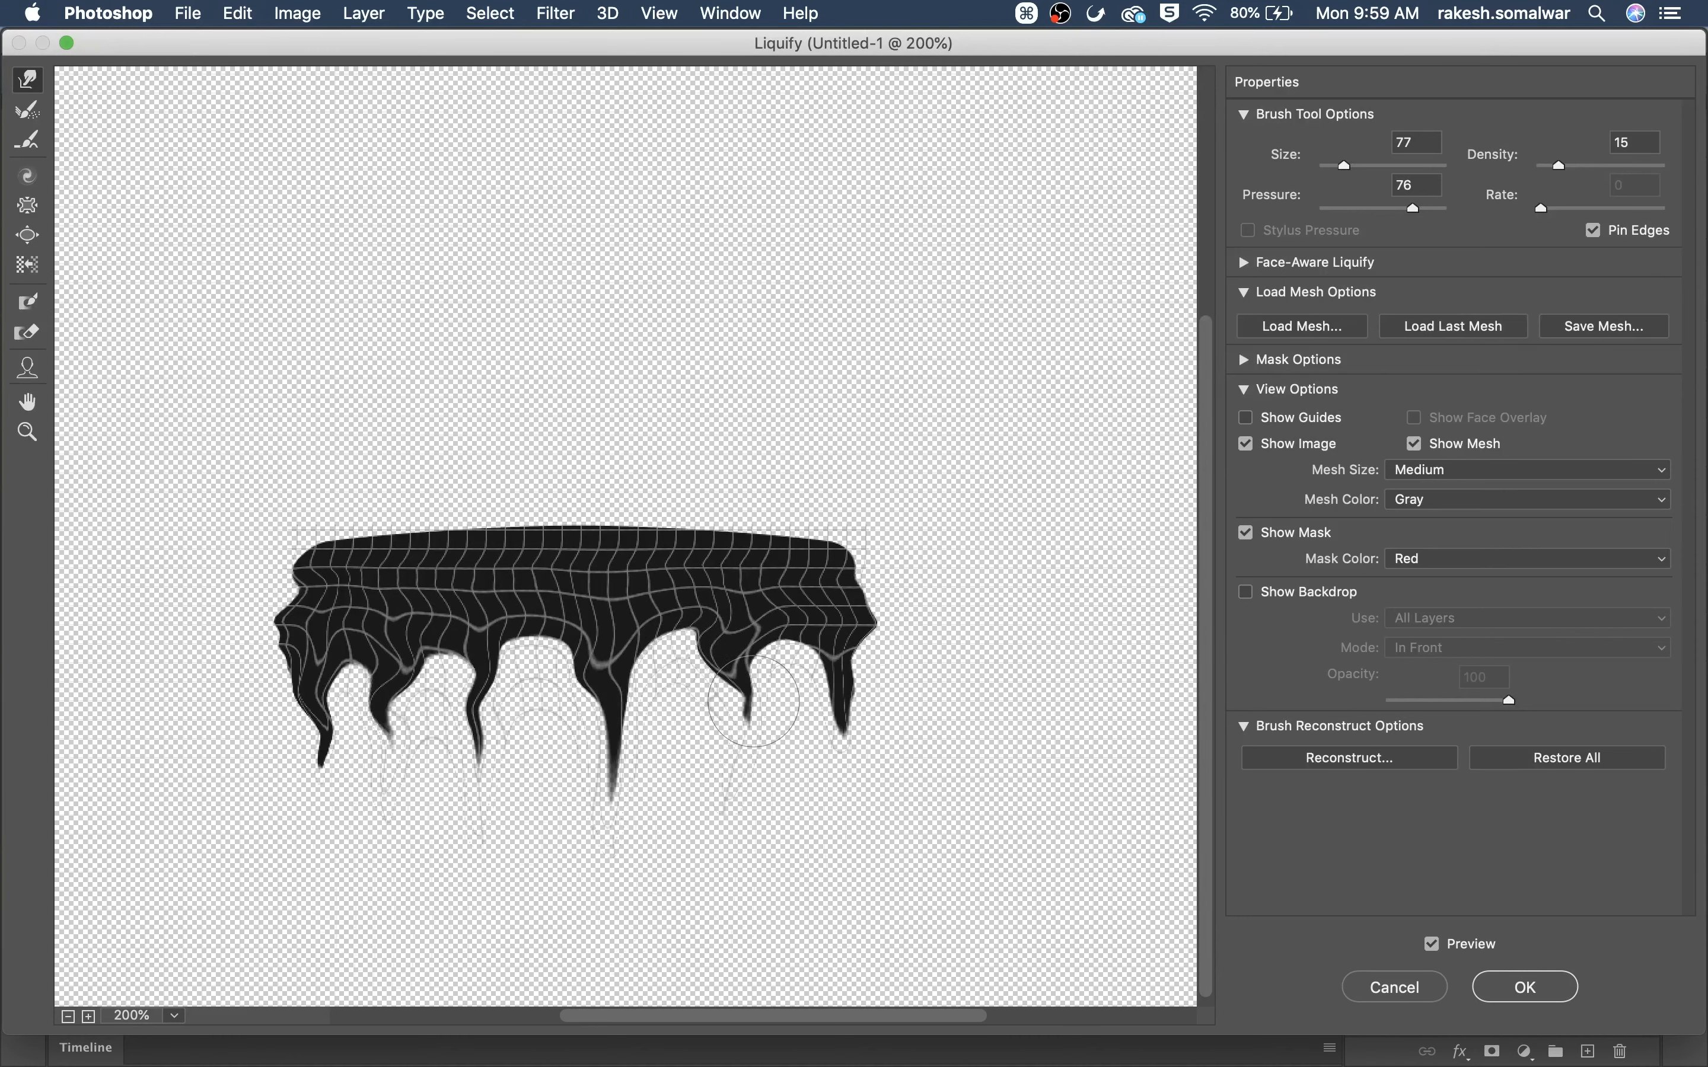
mouse_move(854, 668)
left_mouse_down()
mouse_move(821, 678)
mouse_move(845, 776)
mouse_move(825, 683)
mouse_move(852, 620)
mouse_move(877, 637)
mouse_move(825, 630)
mouse_move(867, 683)
mouse_move(818, 800)
mouse_move(700, 659)
mouse_move(744, 745)
mouse_move(753, 700)
left_mouse_up()
Reduce the brush size to 50, lengthen the central drip, and apply the Liquify filter to Canoe 1 copy
key("bracketleft")
key("bracketleft")
key("bracketleft")
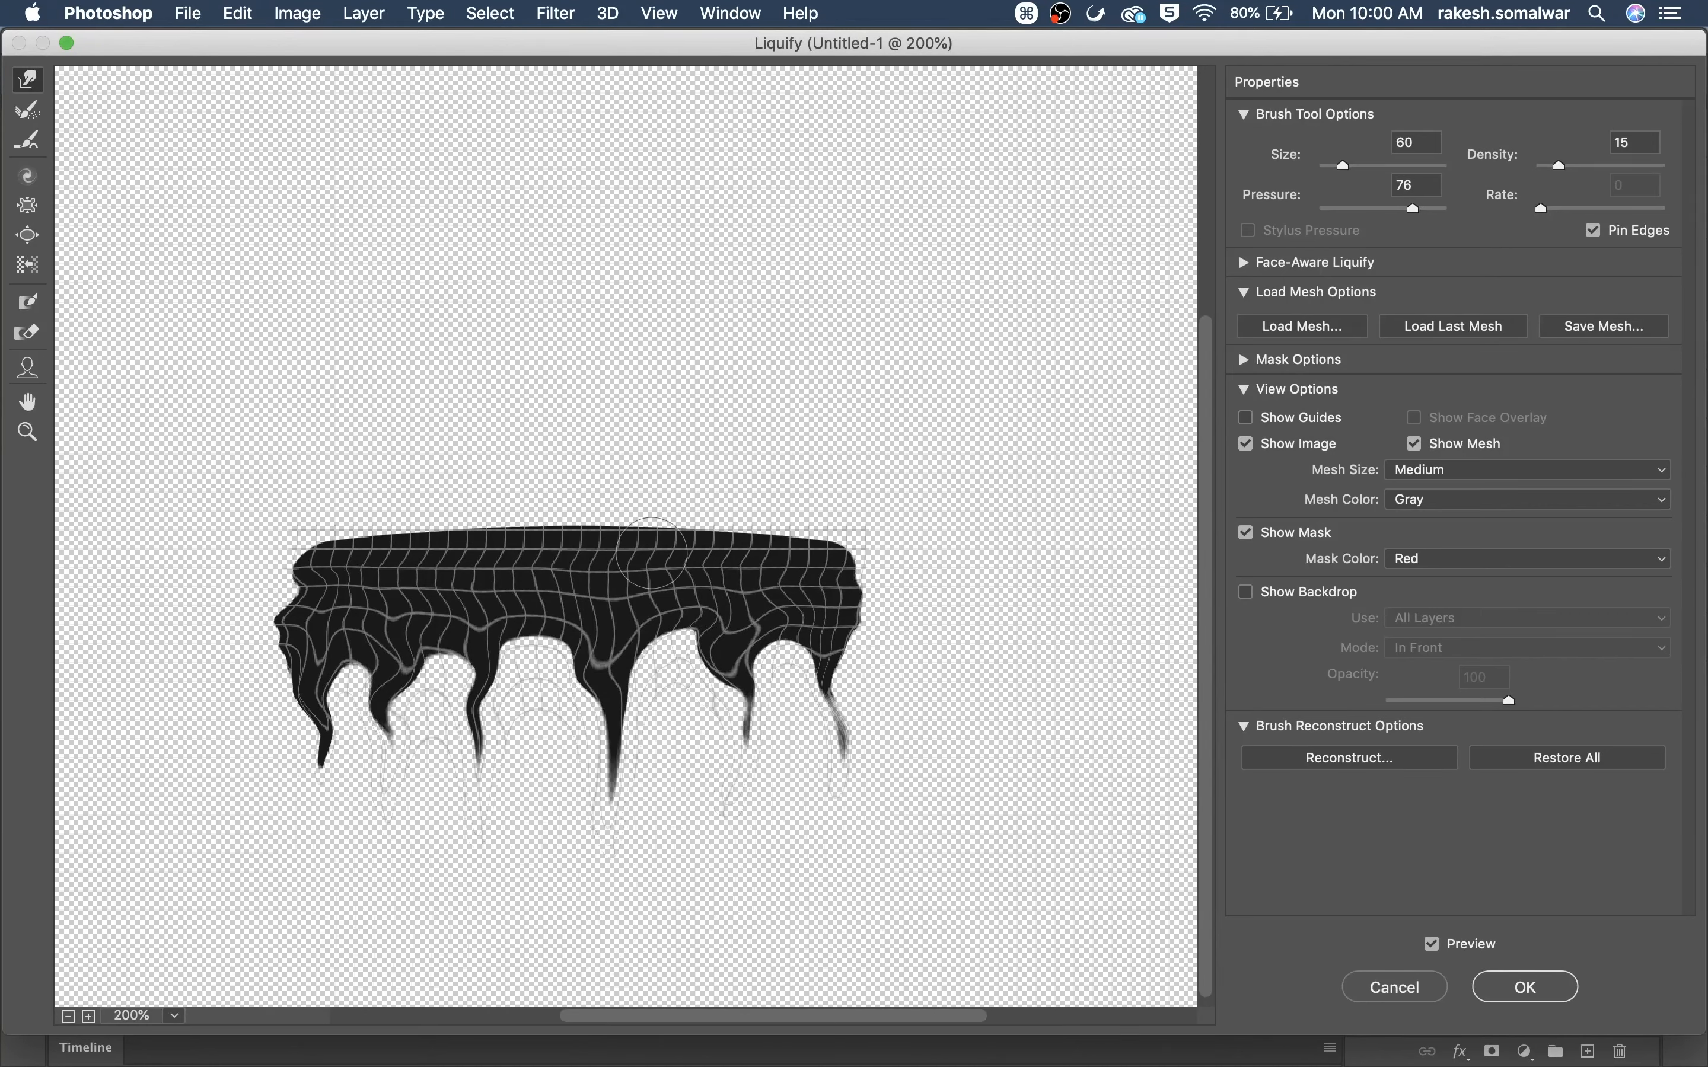
left_click_drag(647, 745, 599, 882)
left_click(1414, 445)
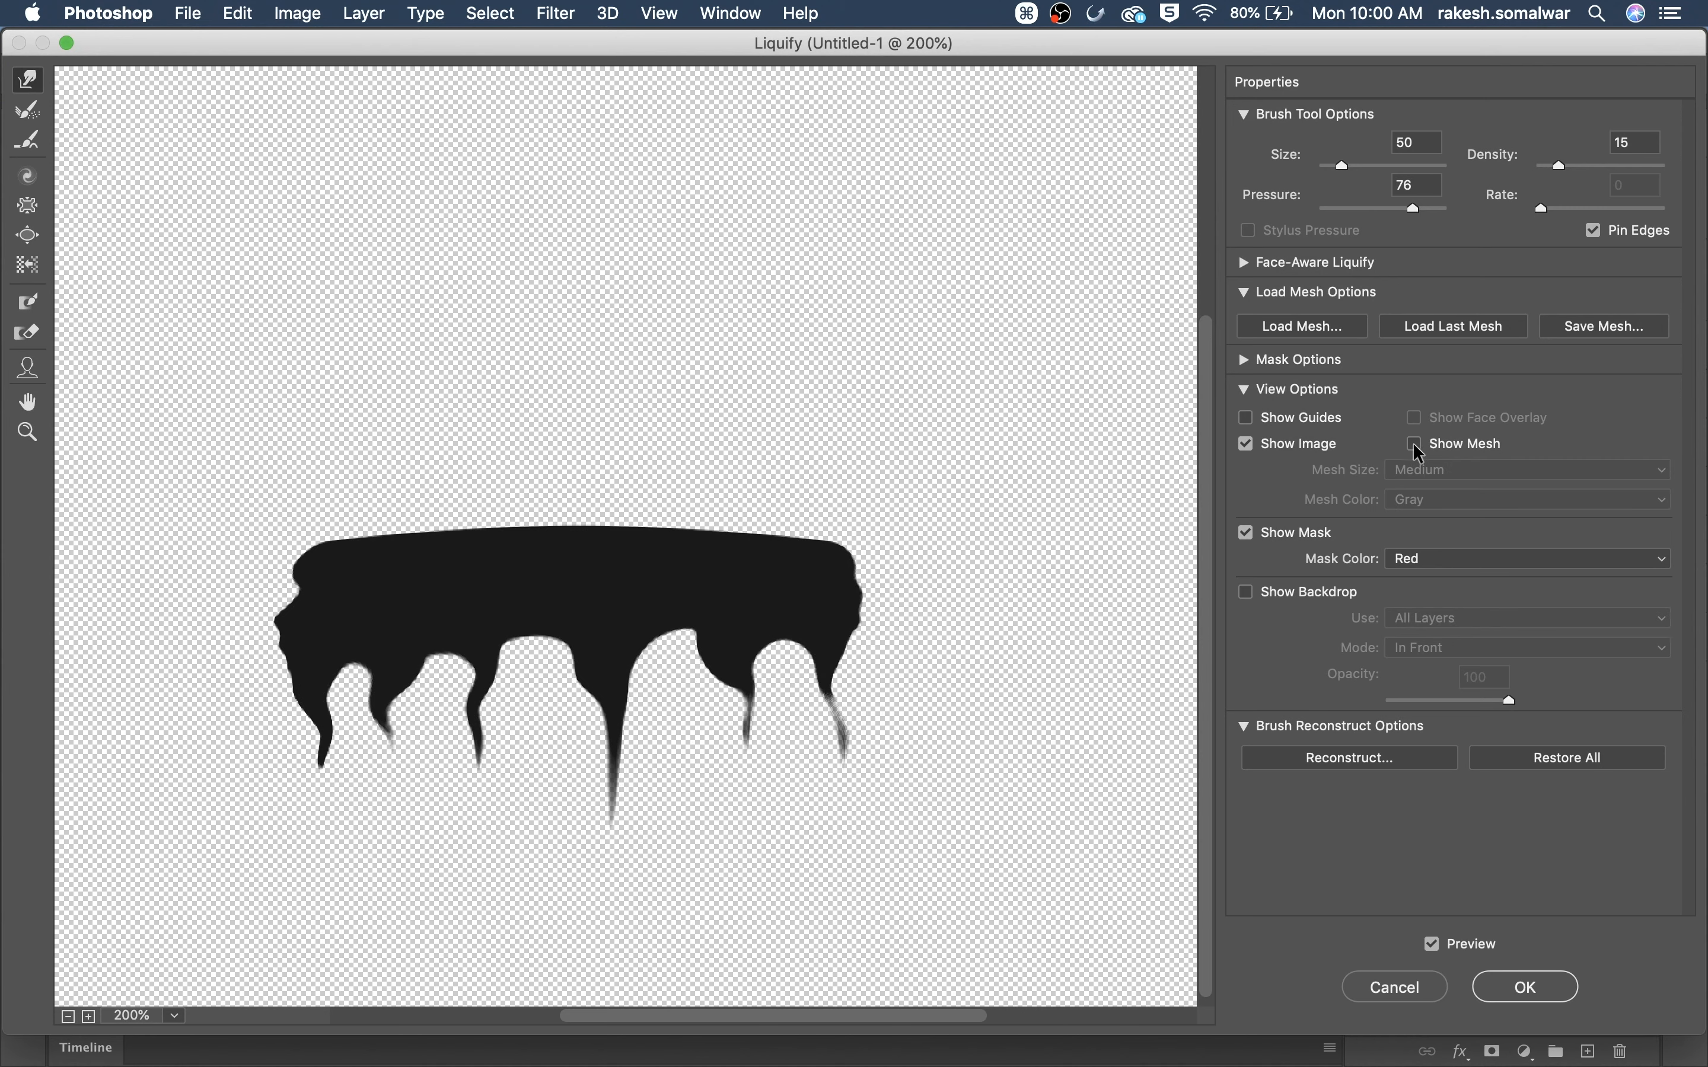
left_click(1414, 444)
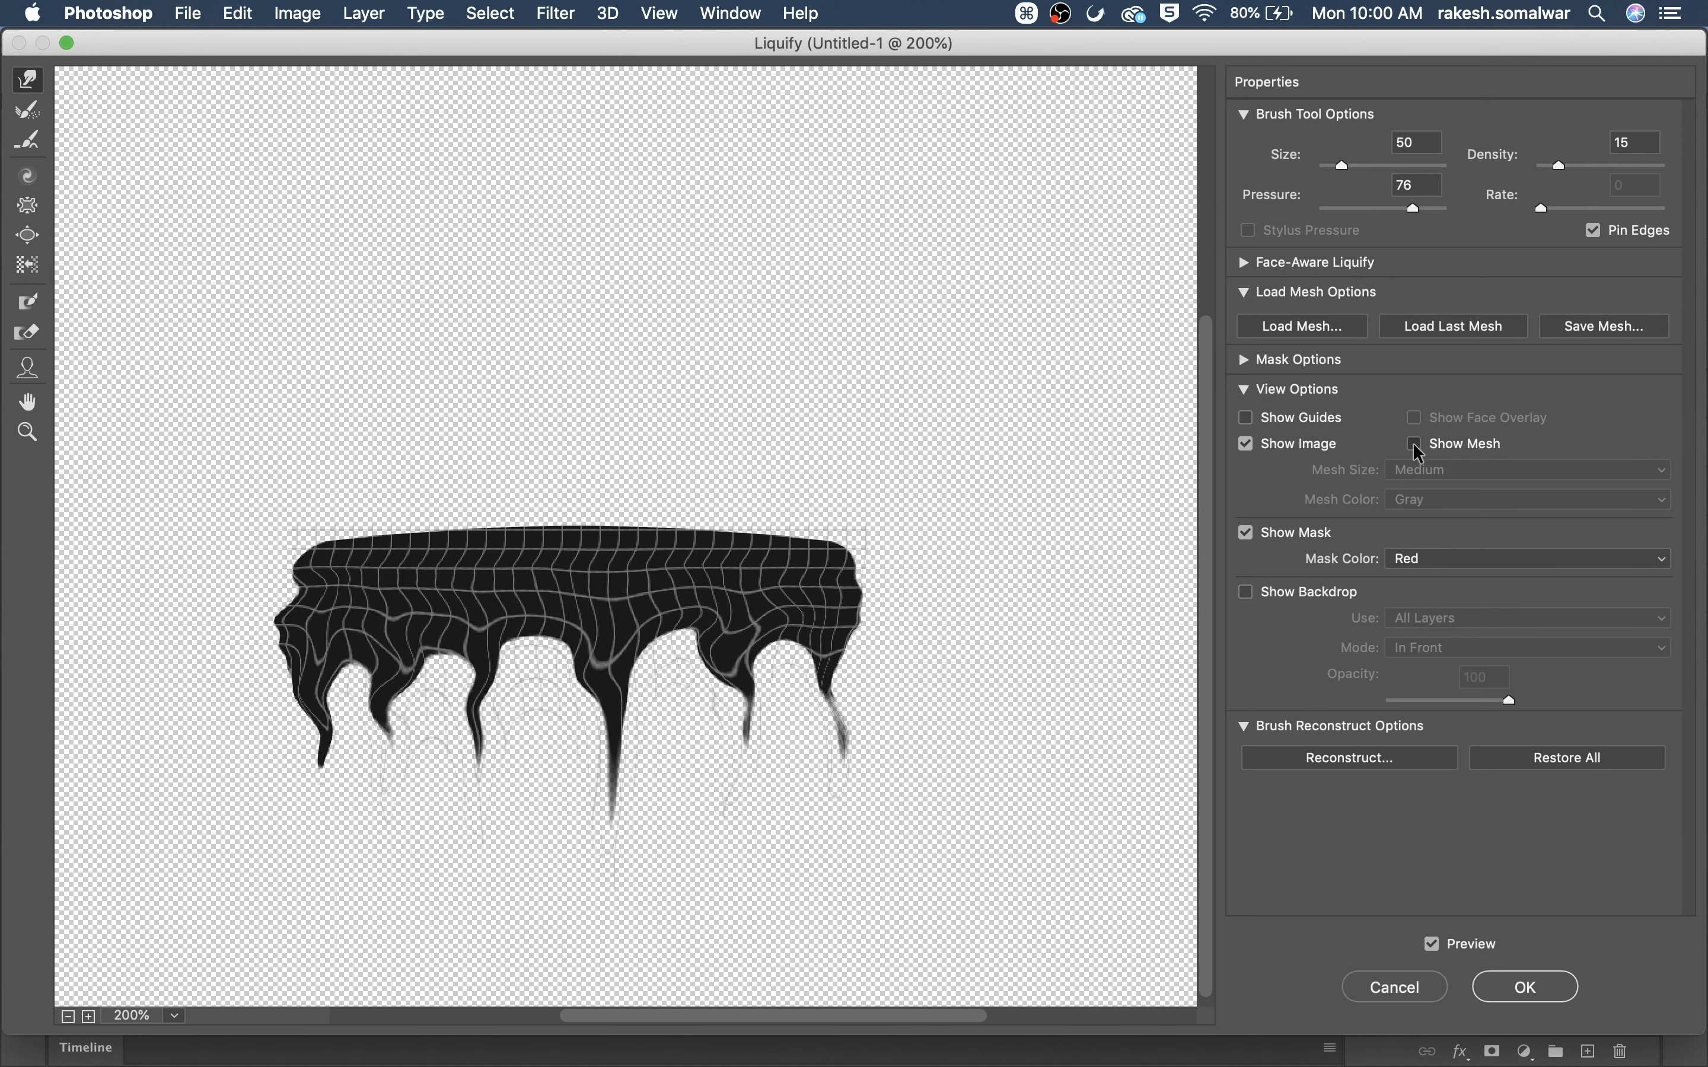
left_click(1525, 986)
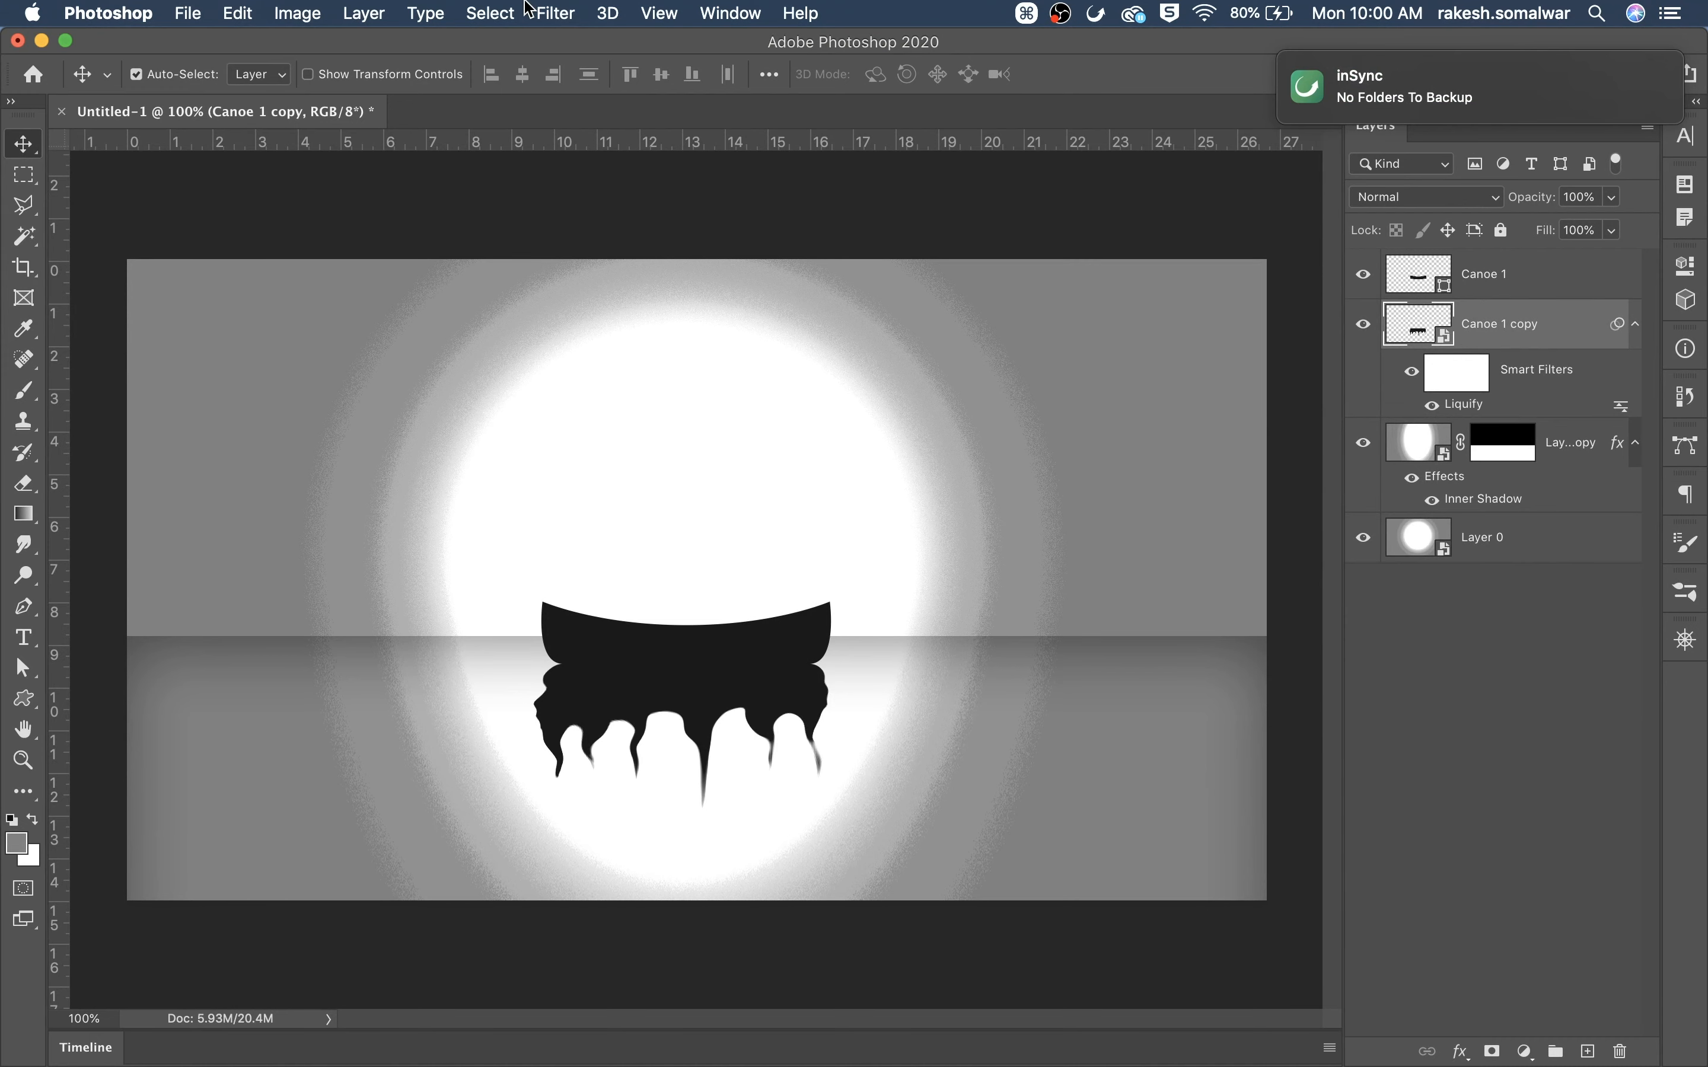
Apply a Gaussian Blur with a radius of 5.8 pixels to Canoe 1 copy
left_click(612, 14)
mouse_move(556, 14)
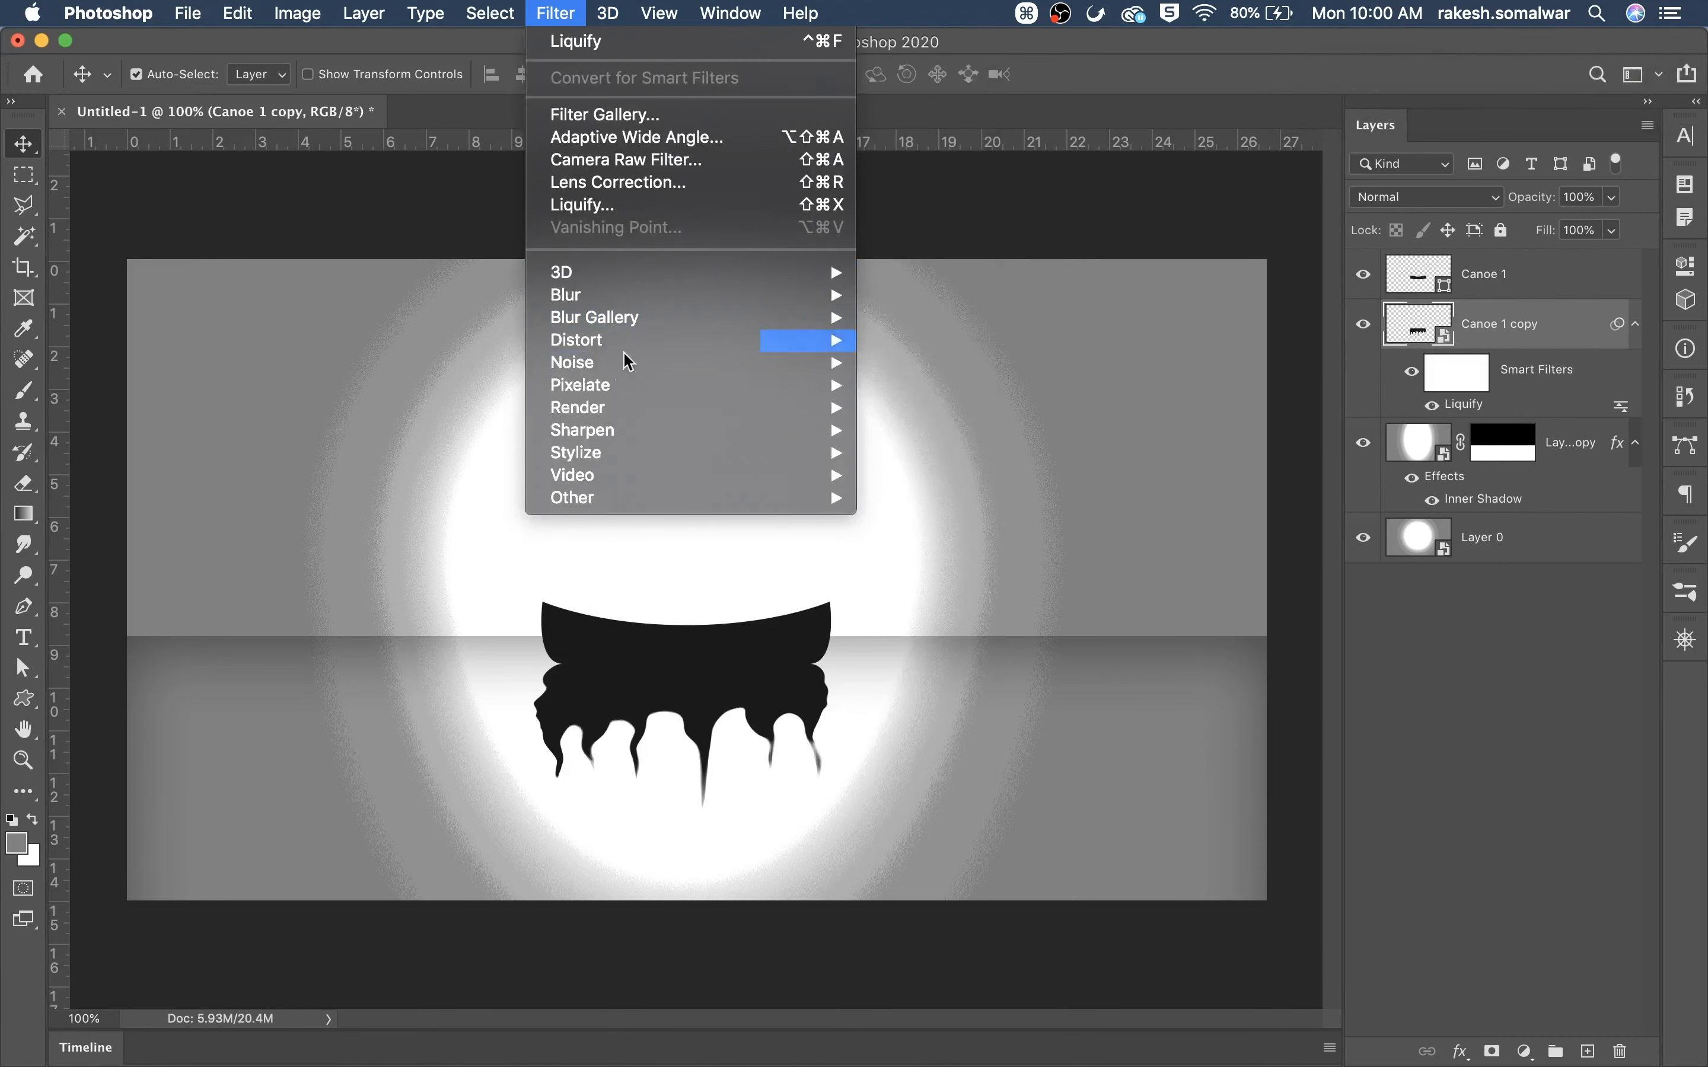
mouse_move(593, 302)
left_click(960, 387)
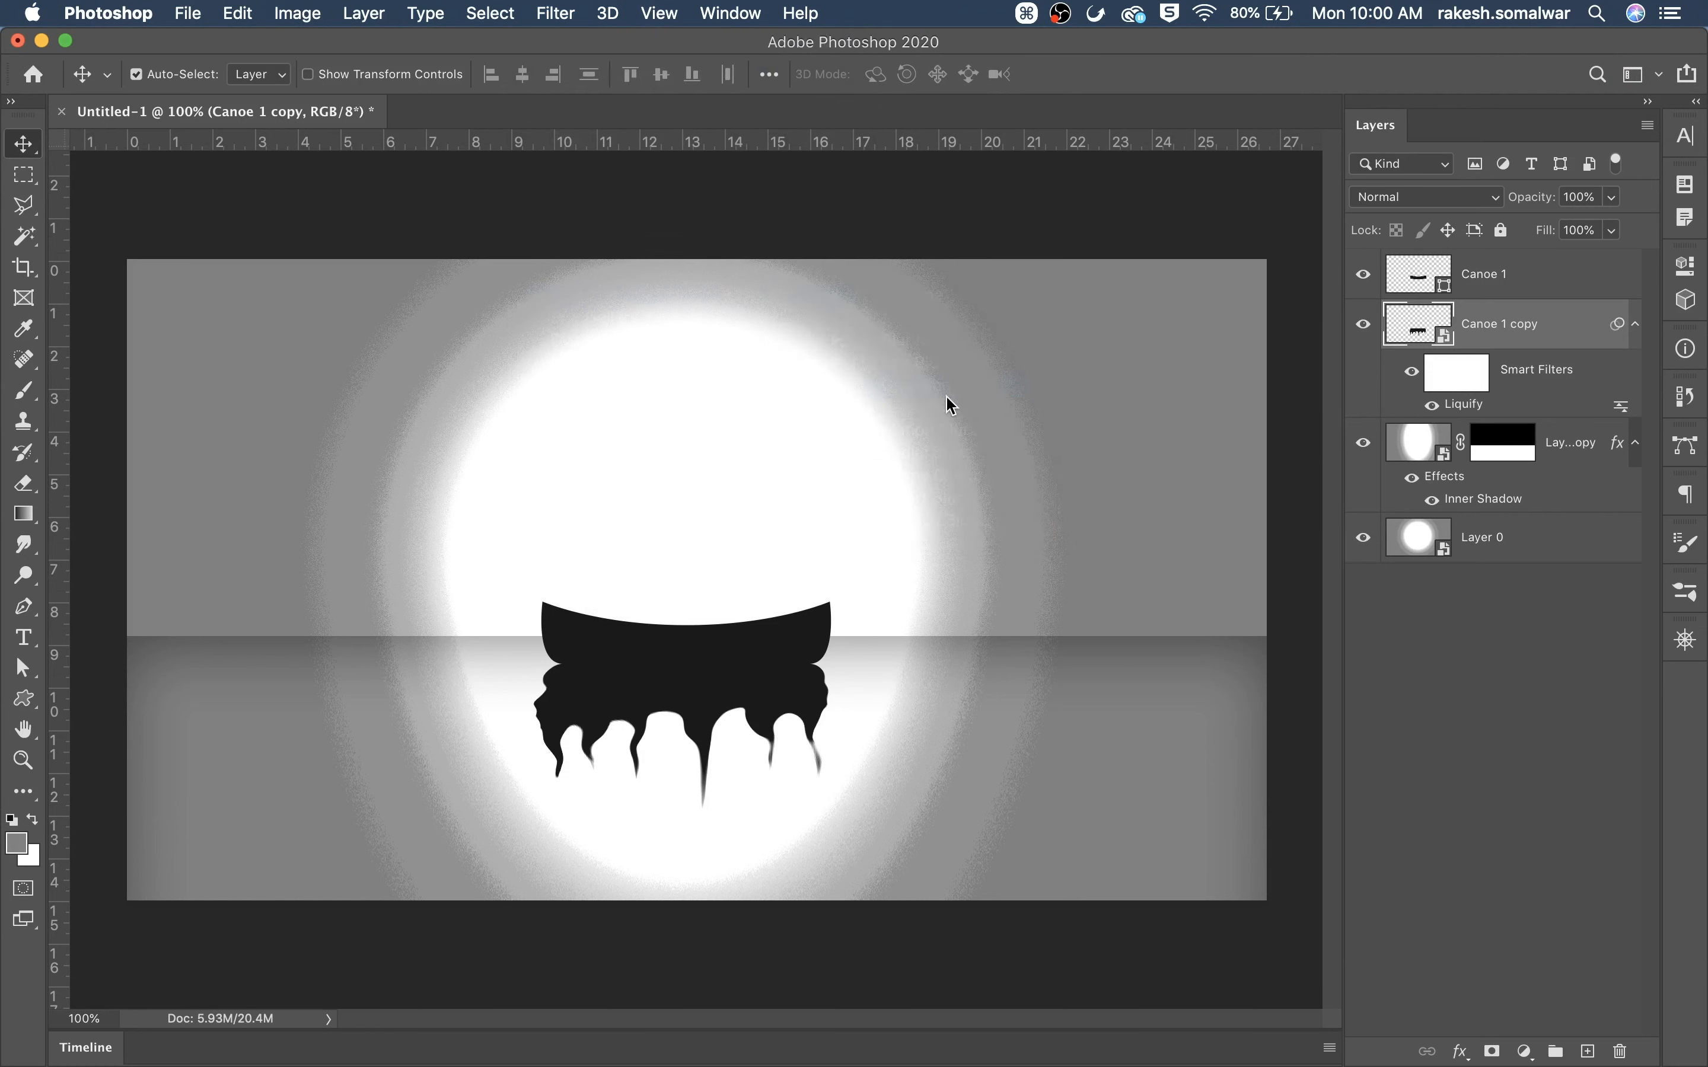
left_click(620, 723)
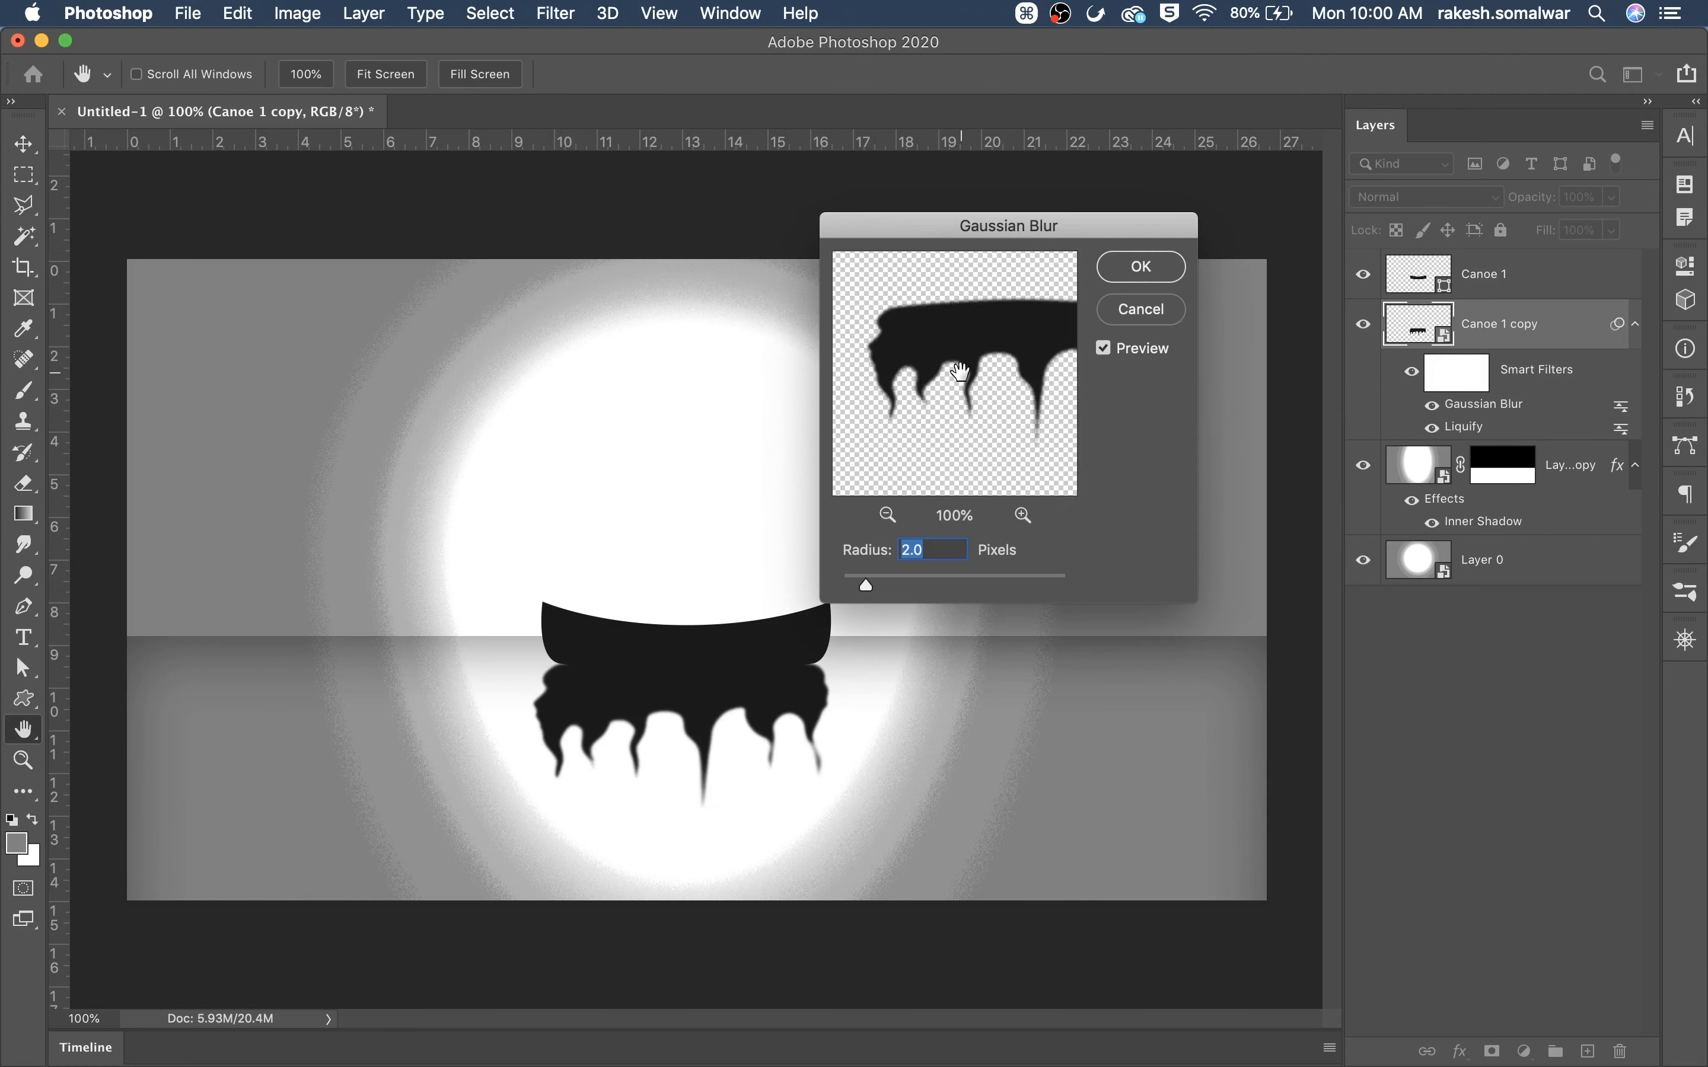
left_click_drag(960, 372, 904, 388)
left_click_drag(865, 584, 947, 620)
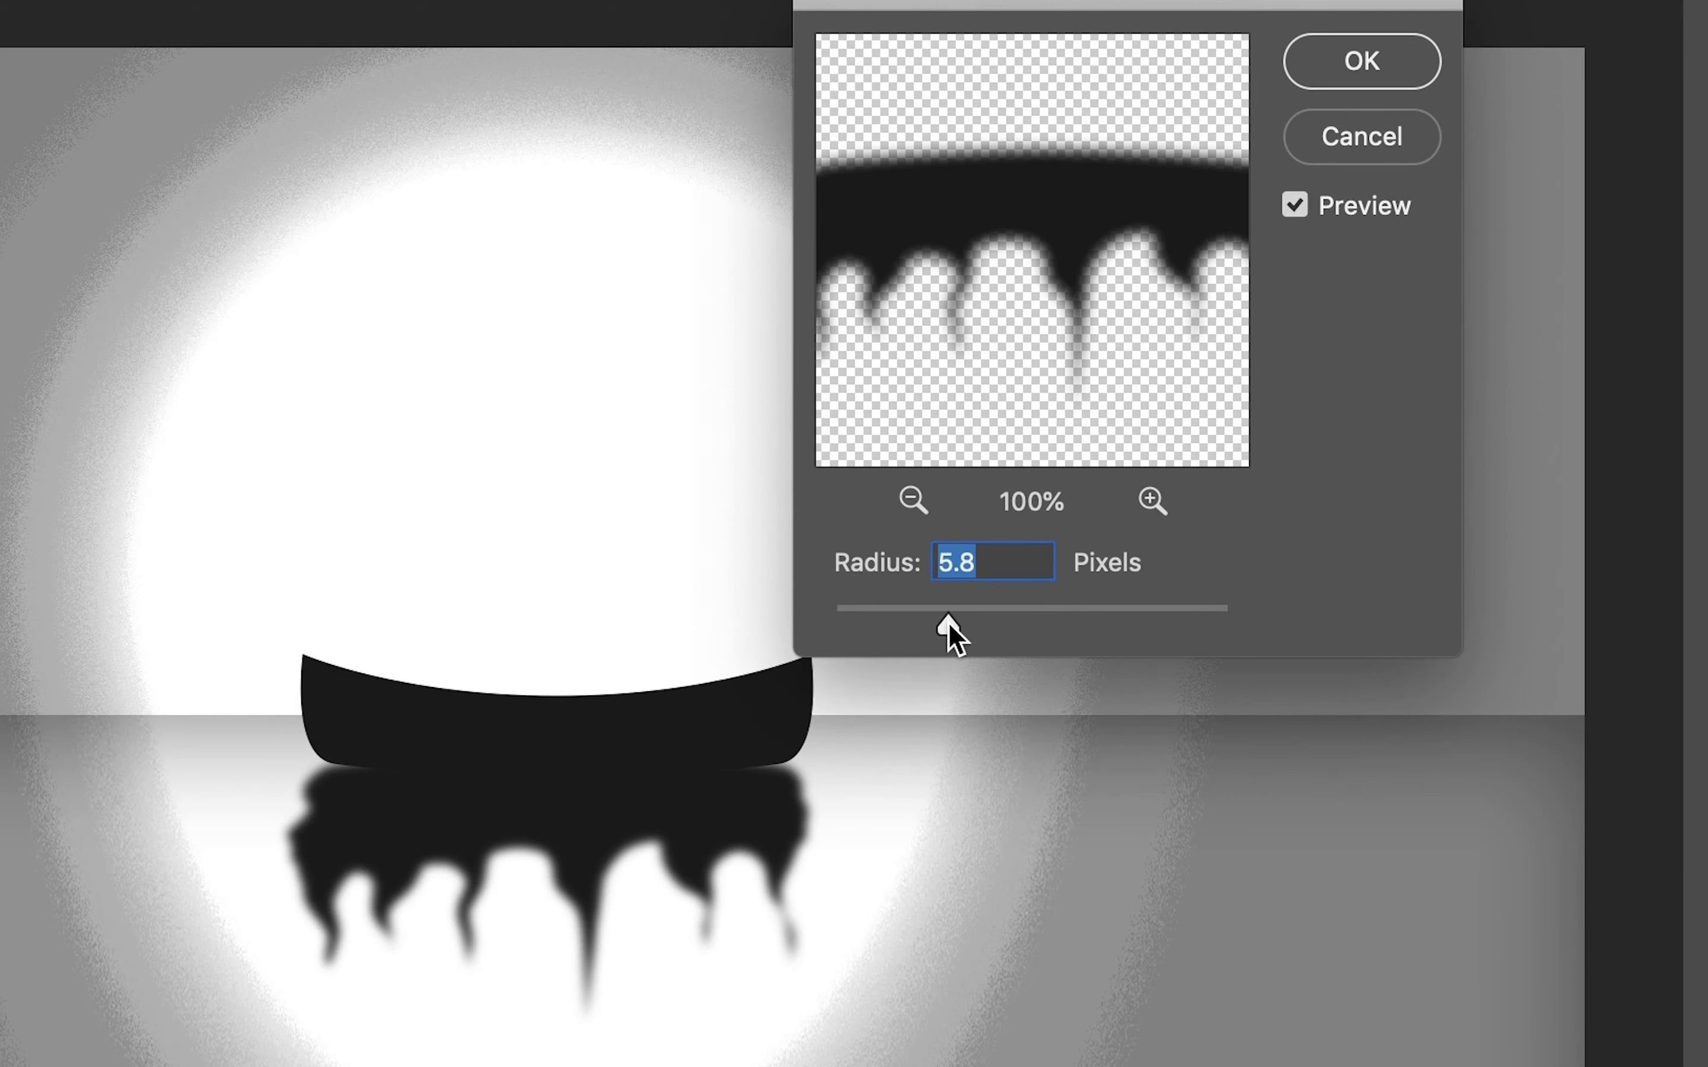
left_click(1376, 67)
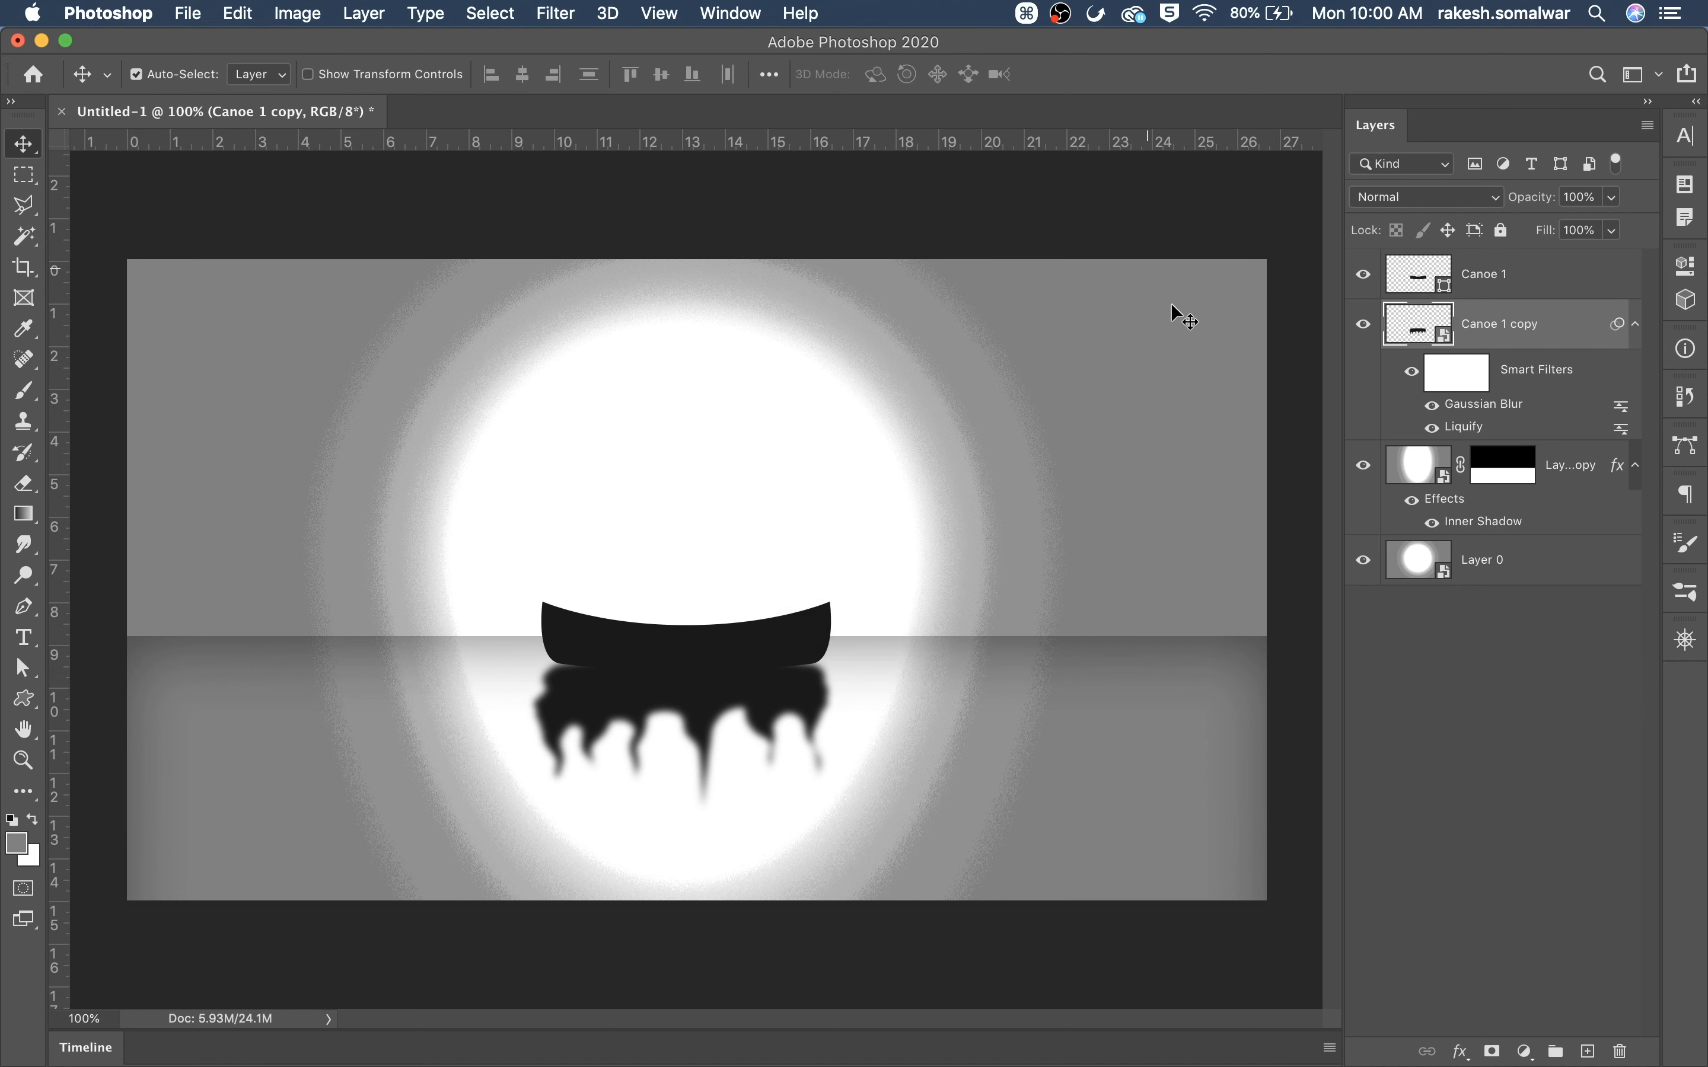
Paint faint black strokes at 20% opacity over the reflection on Canoe 1 copy's smart filter mask, undoing the last stroke
left_click(1464, 379)
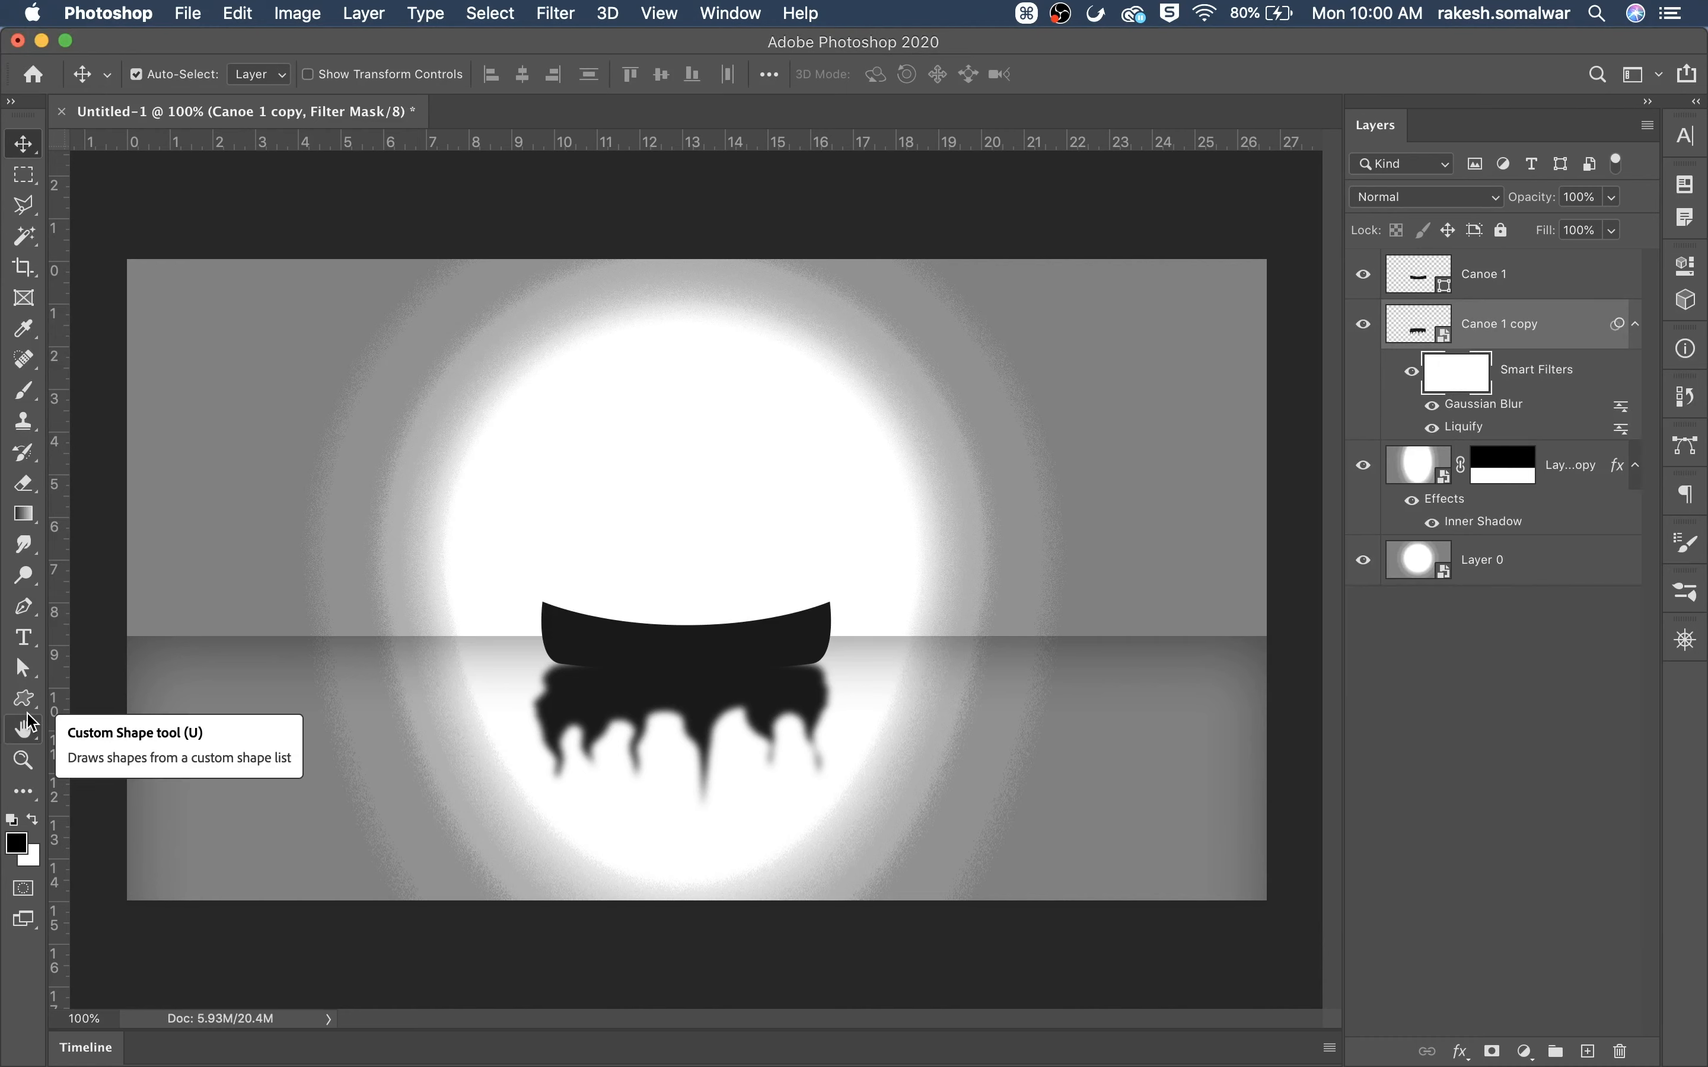
left_click(23, 390)
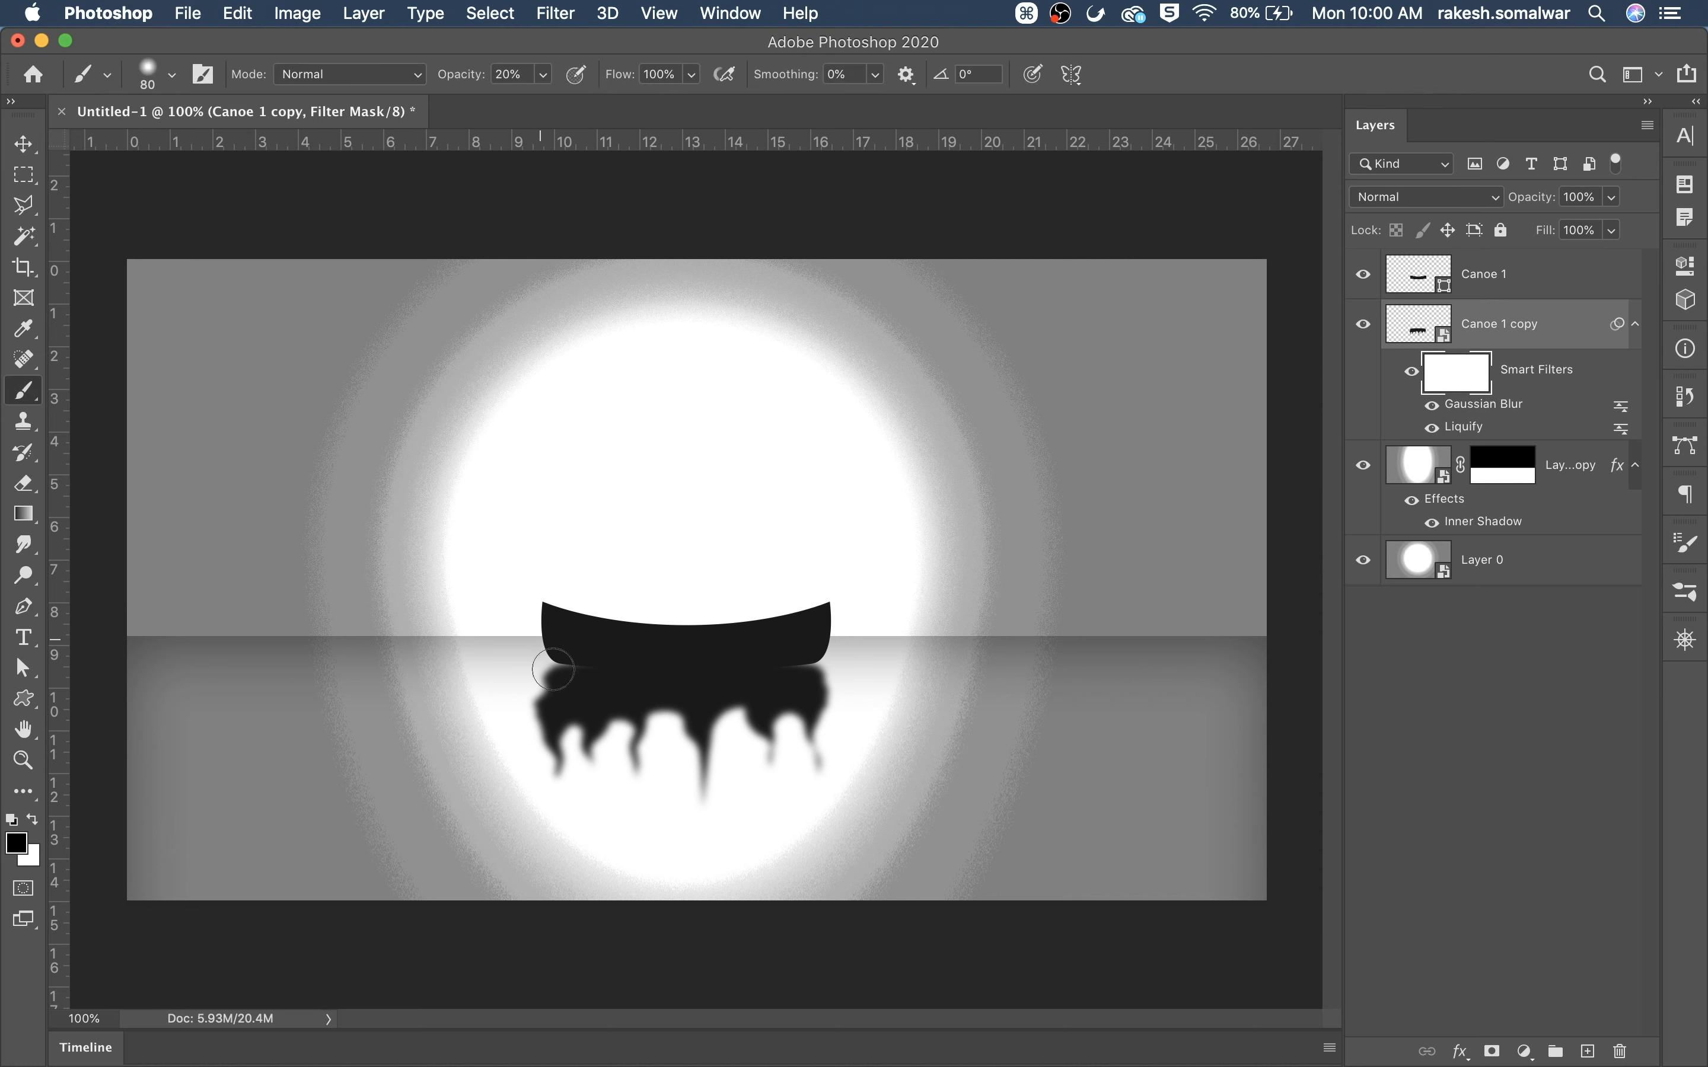
mouse_move(661, 650)
left_mouse_down()
mouse_move(917, 645)
mouse_move(691, 674)
mouse_move(856, 668)
mouse_move(531, 694)
mouse_move(854, 689)
left_mouse_up()
key("cmd+z")
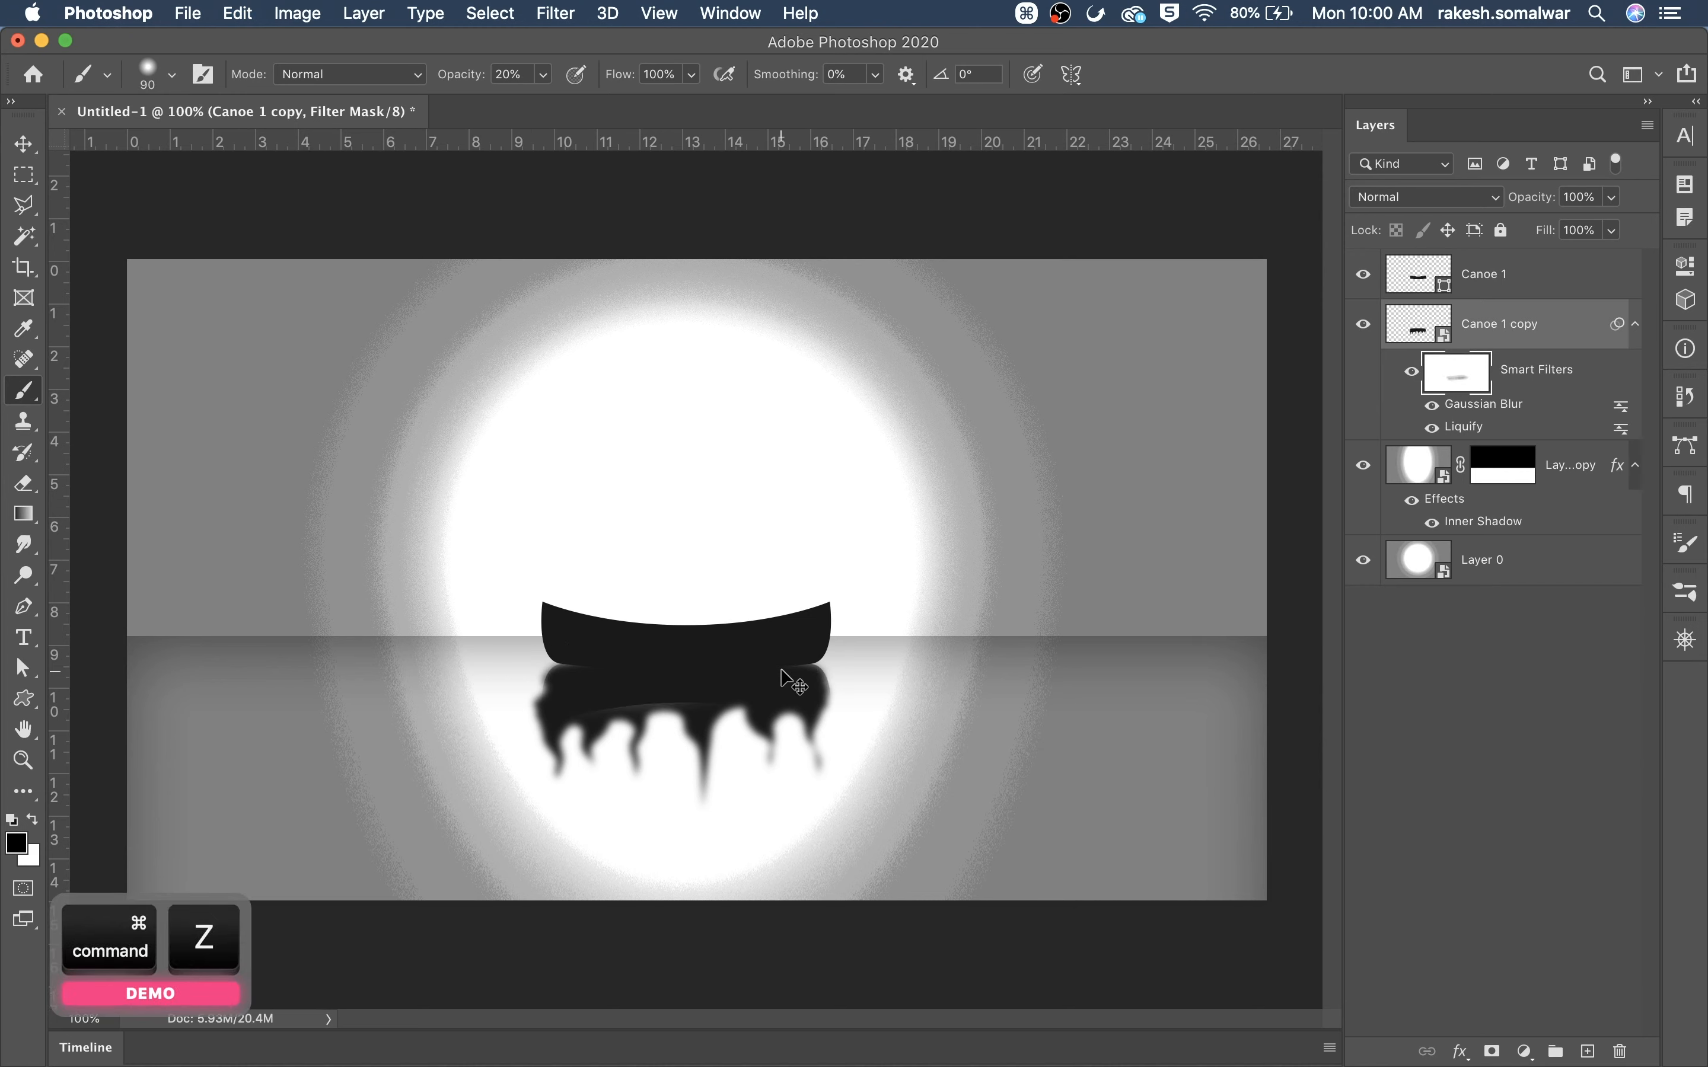
Compare the reflection with and without the Canoe 1 copy layer, its Liquify filter and its Gaussian Blur
left_click(1419, 325)
left_click(1363, 324)
left_click(1363, 324)
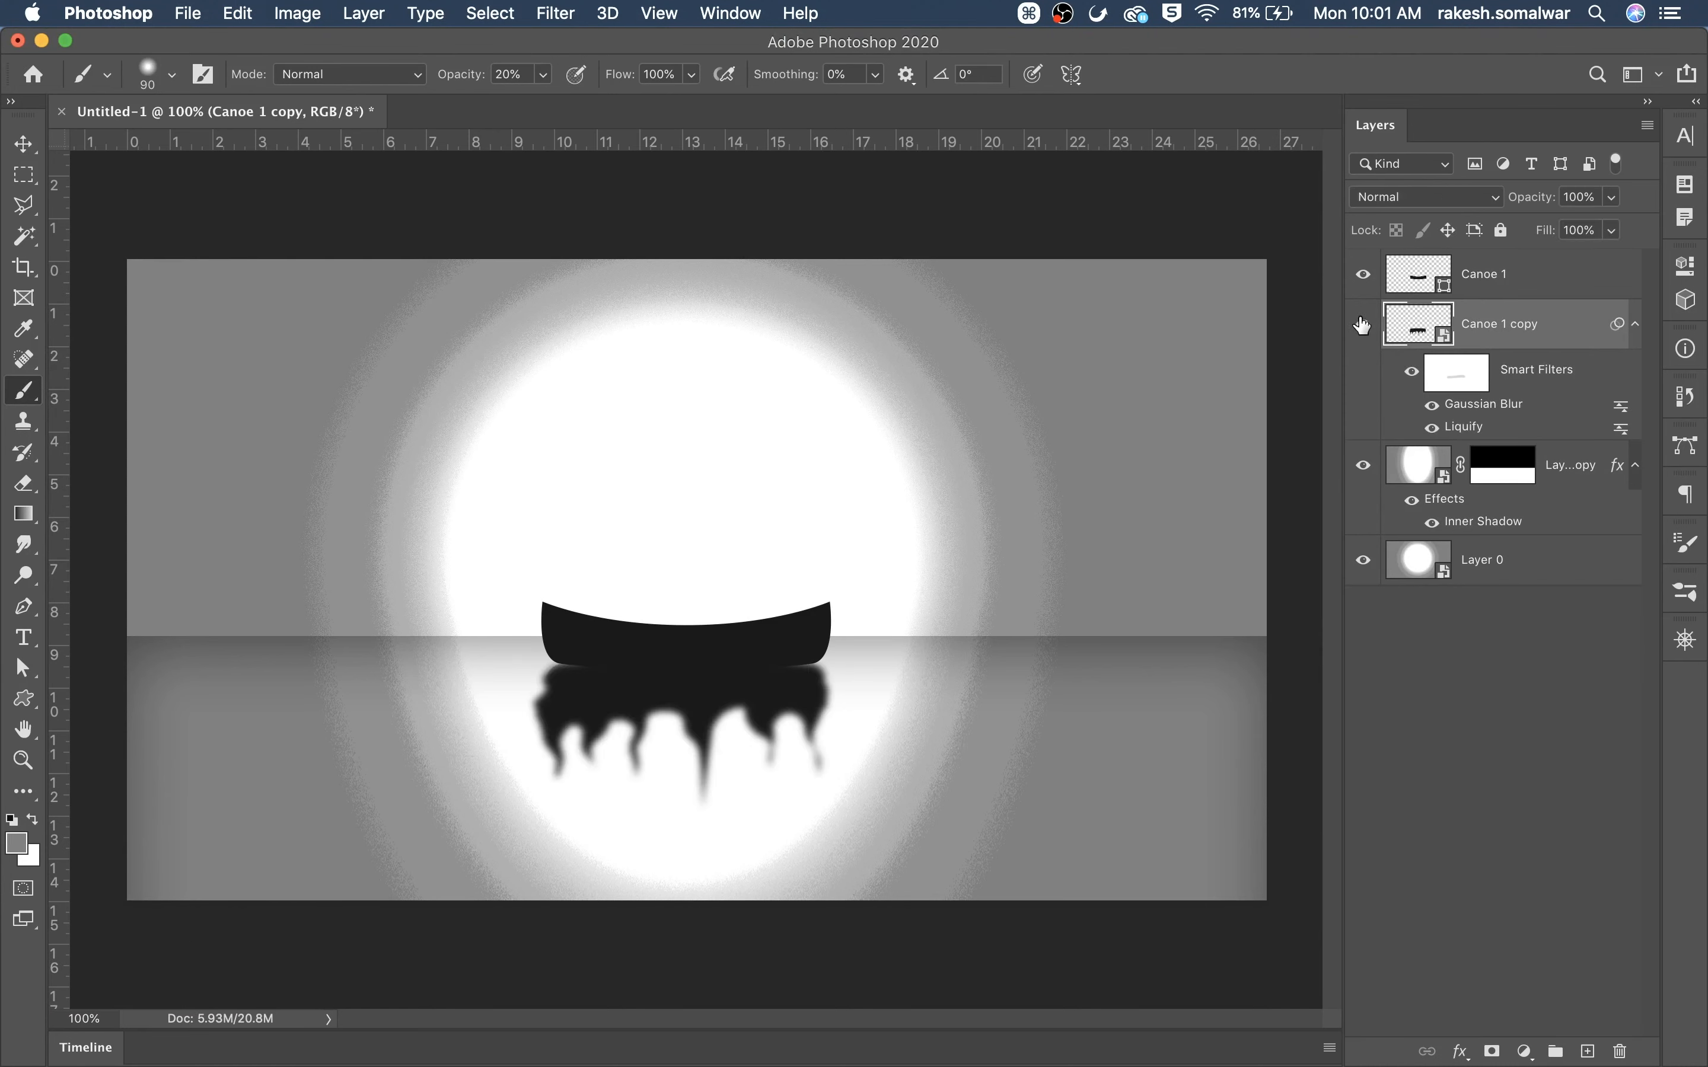
left_click(1431, 427)
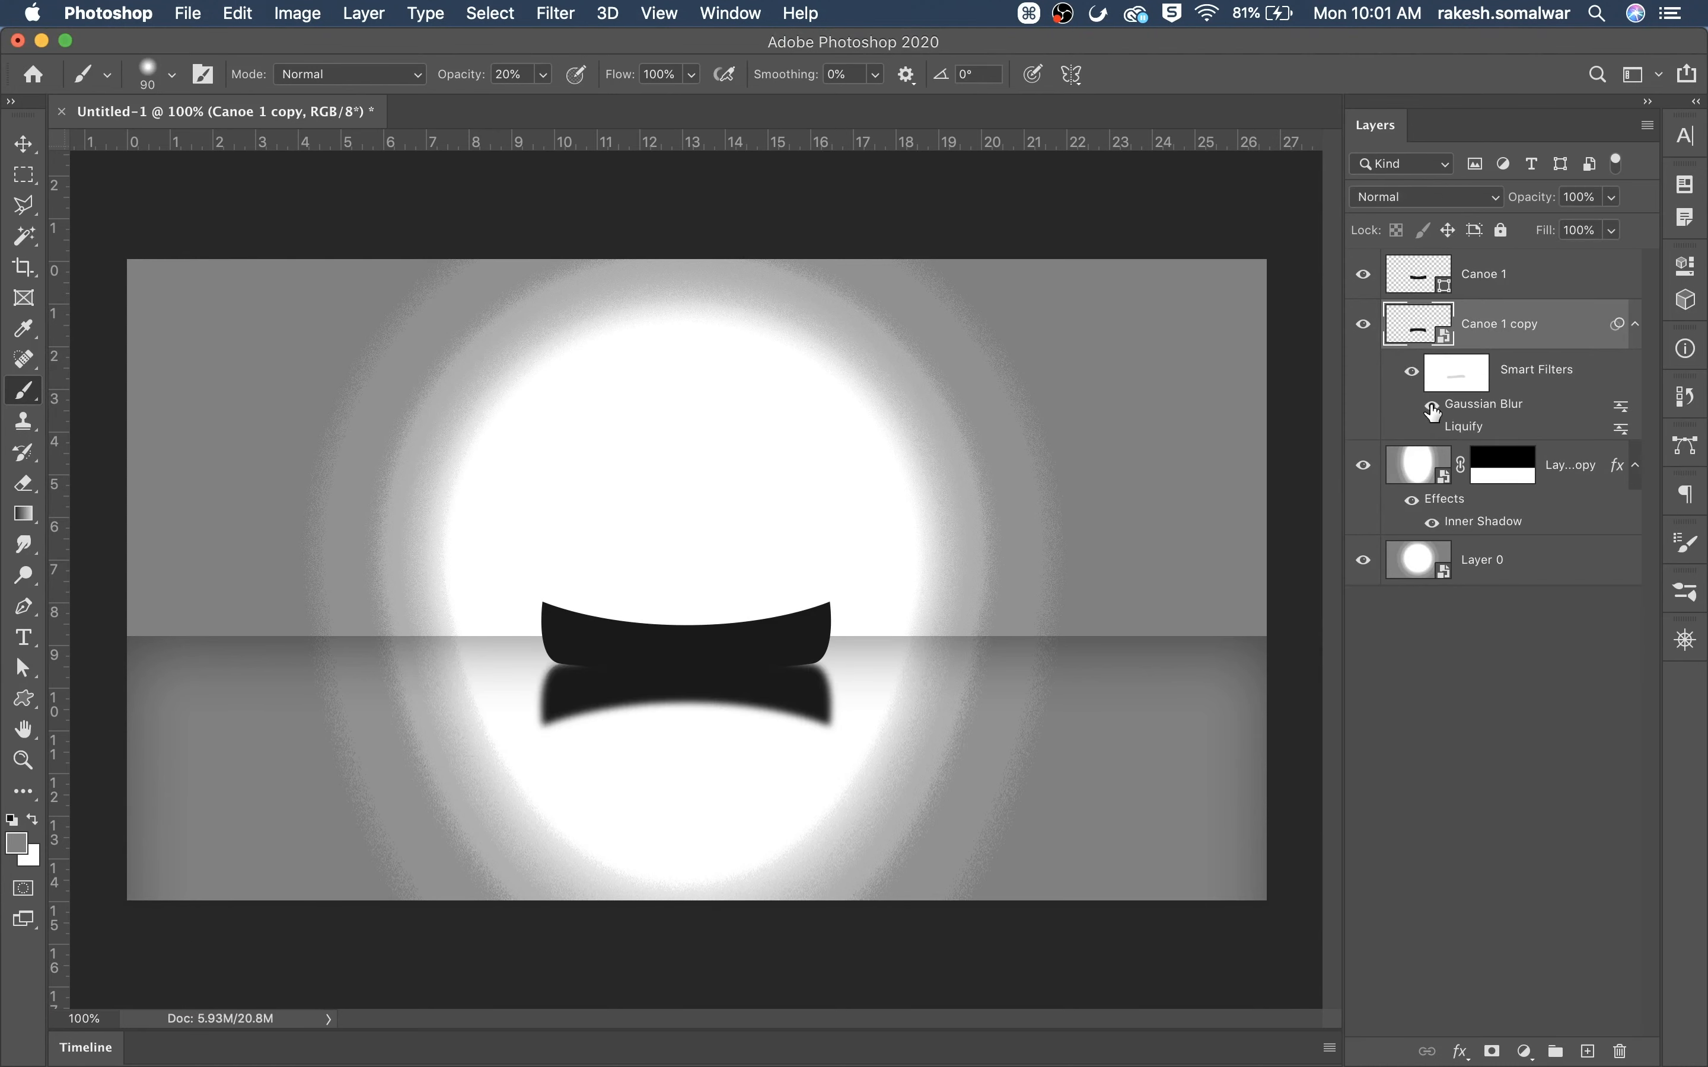
left_click(1432, 408)
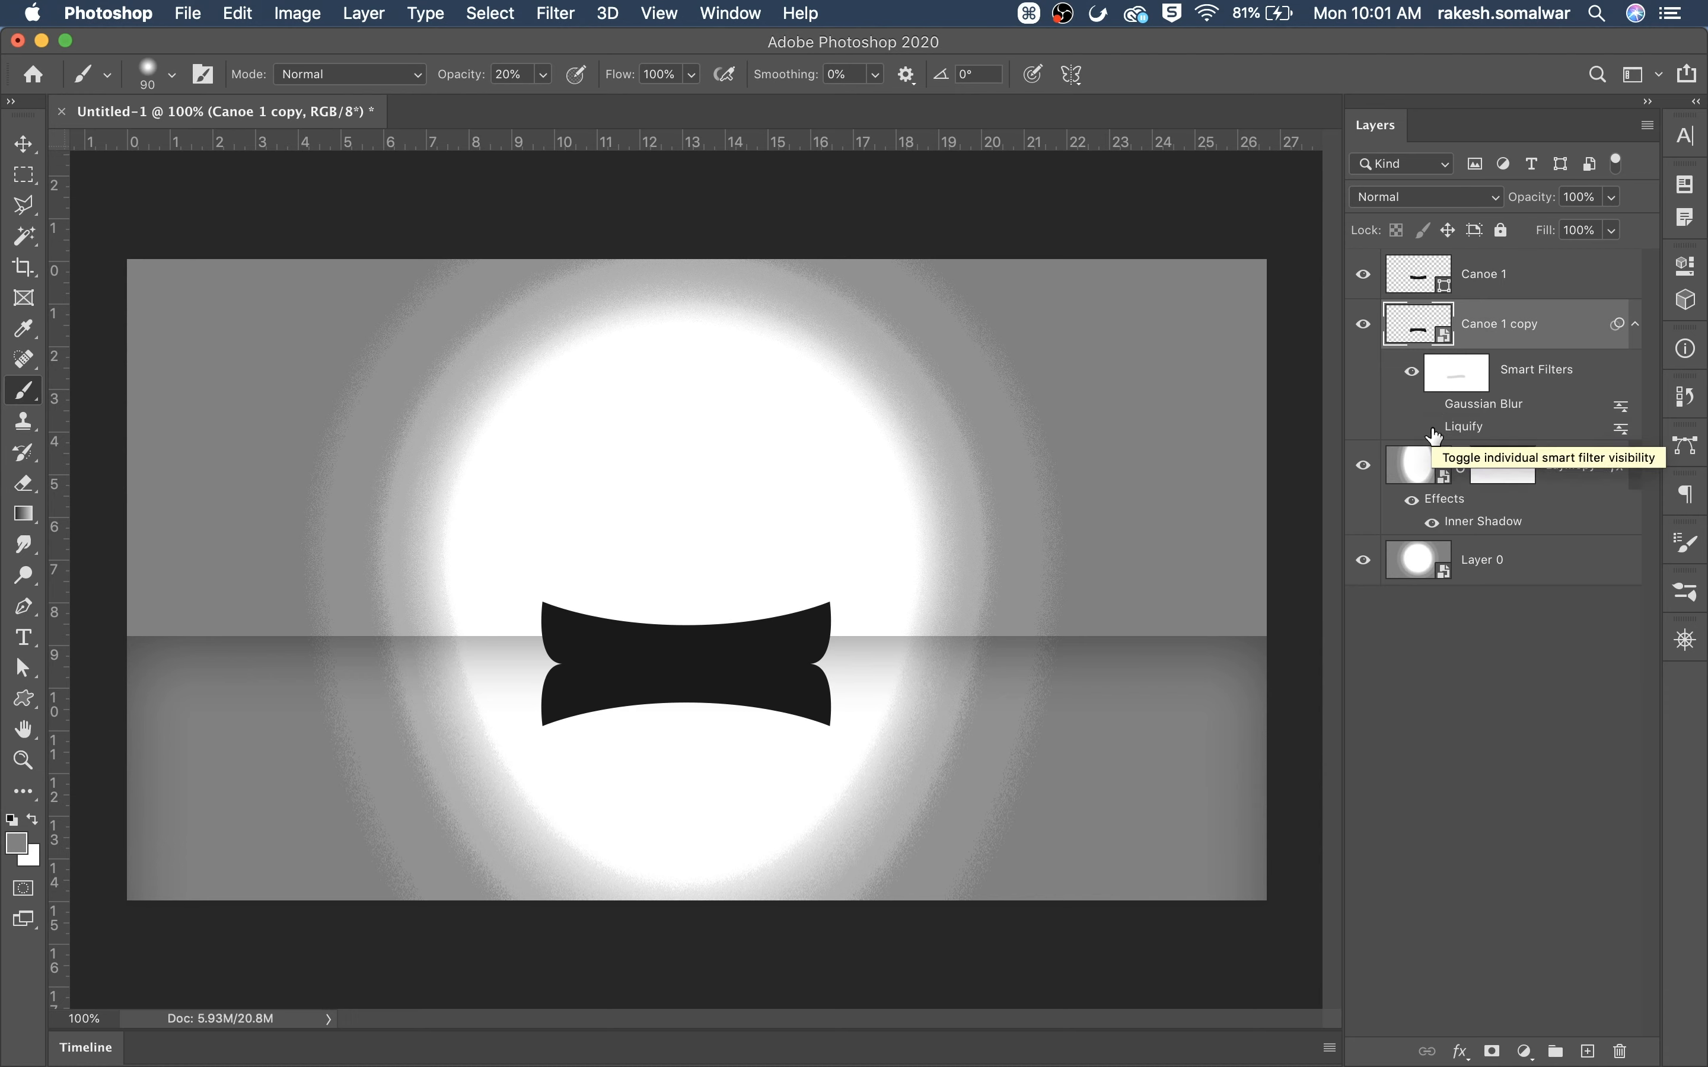
left_click(1432, 407)
left_click(1432, 427)
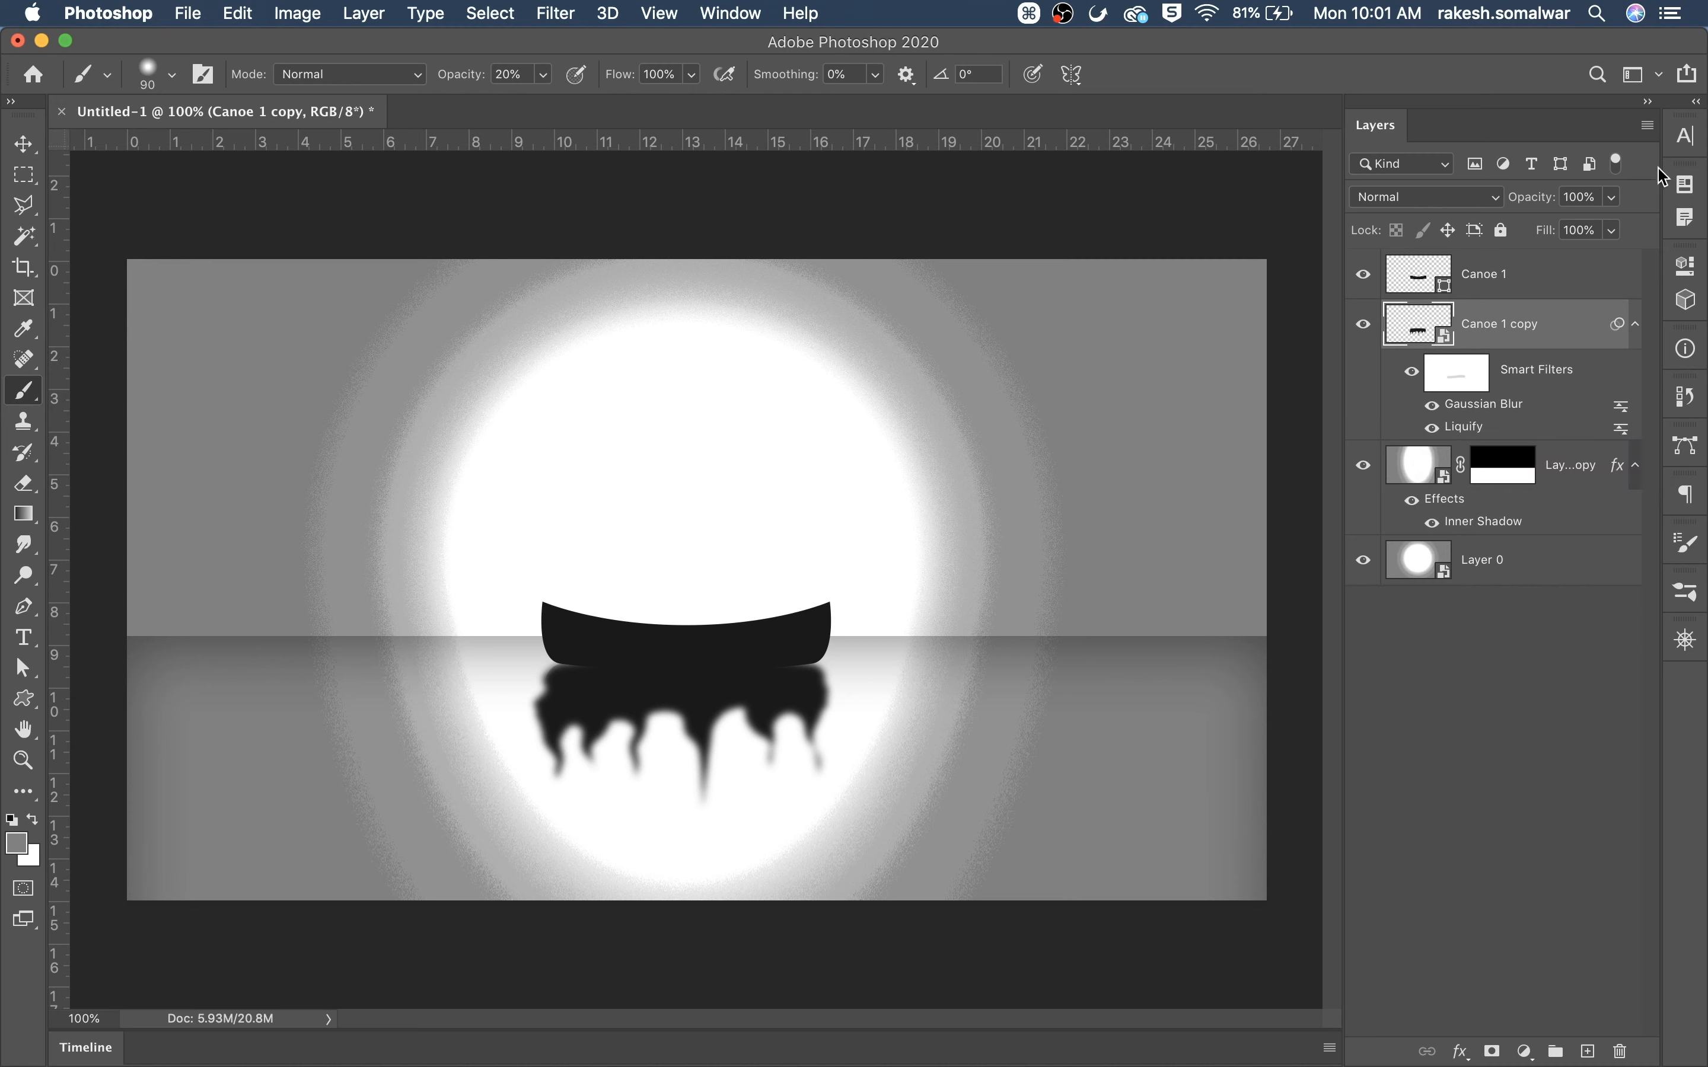
Create a new layer above Canoe 1 copy and fill it with 50% Gray at 100% opacity
left_click(1650, 126)
left_click(1451, 132)
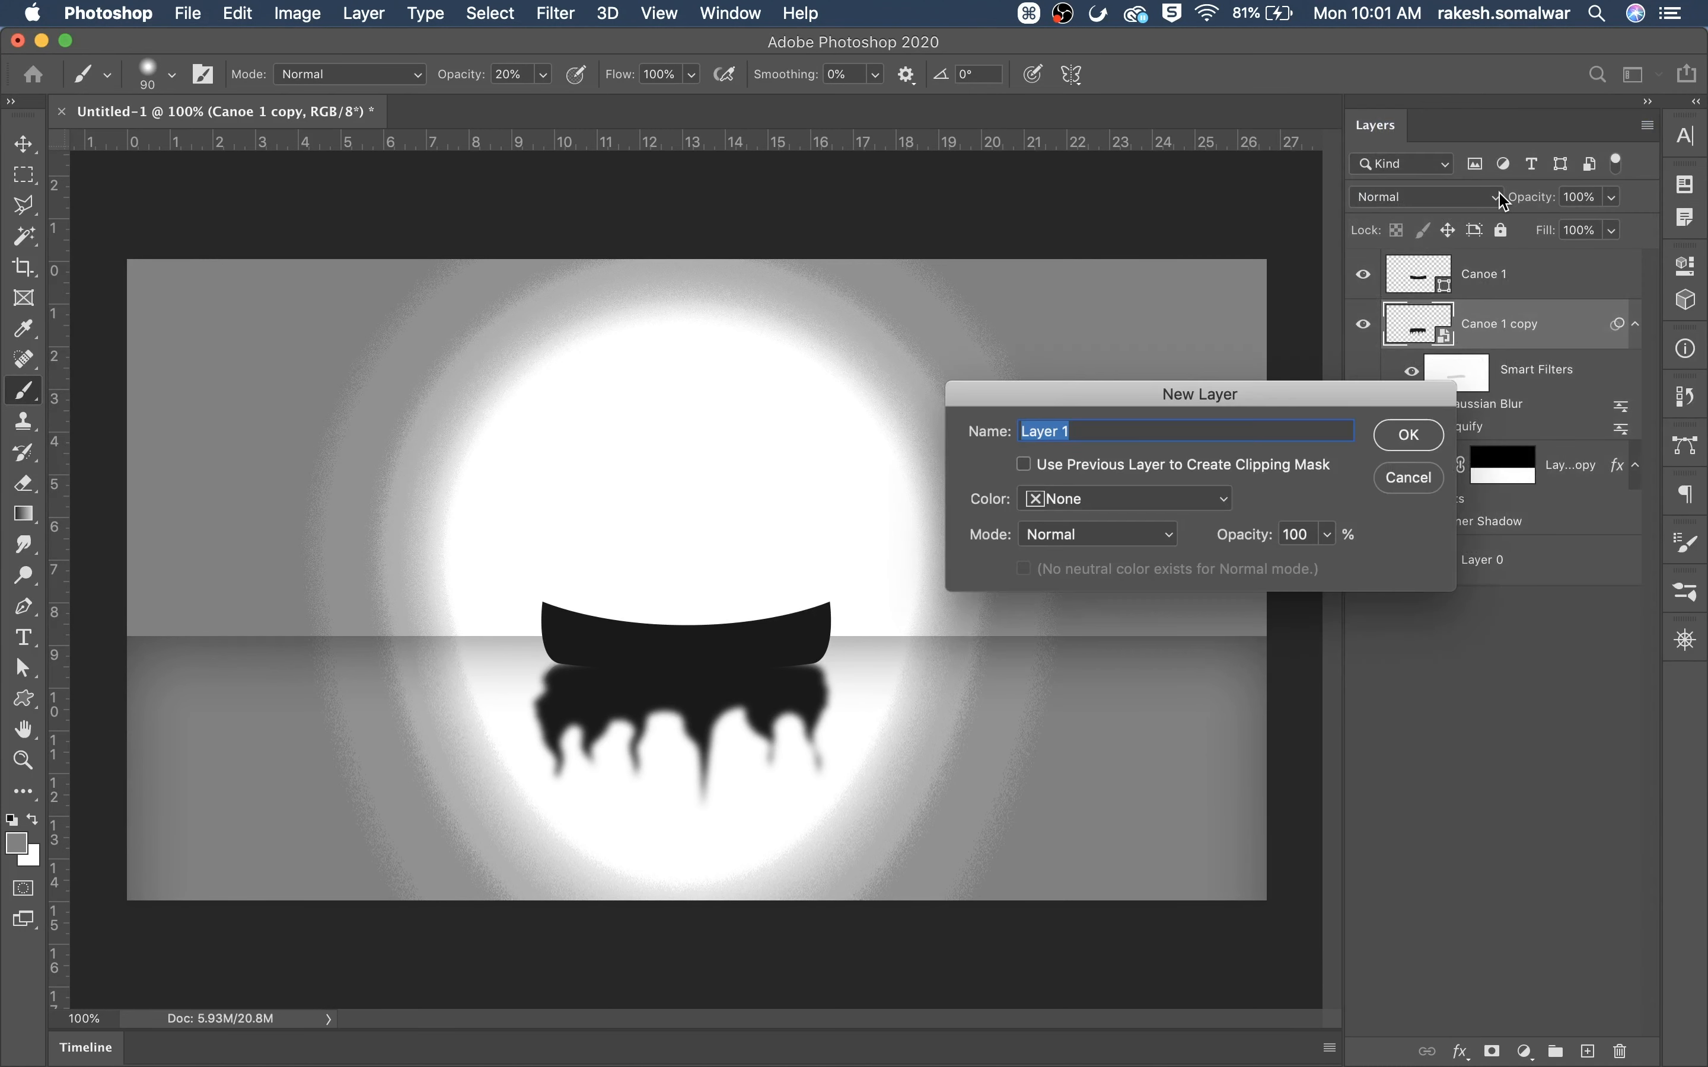
left_click(1399, 439)
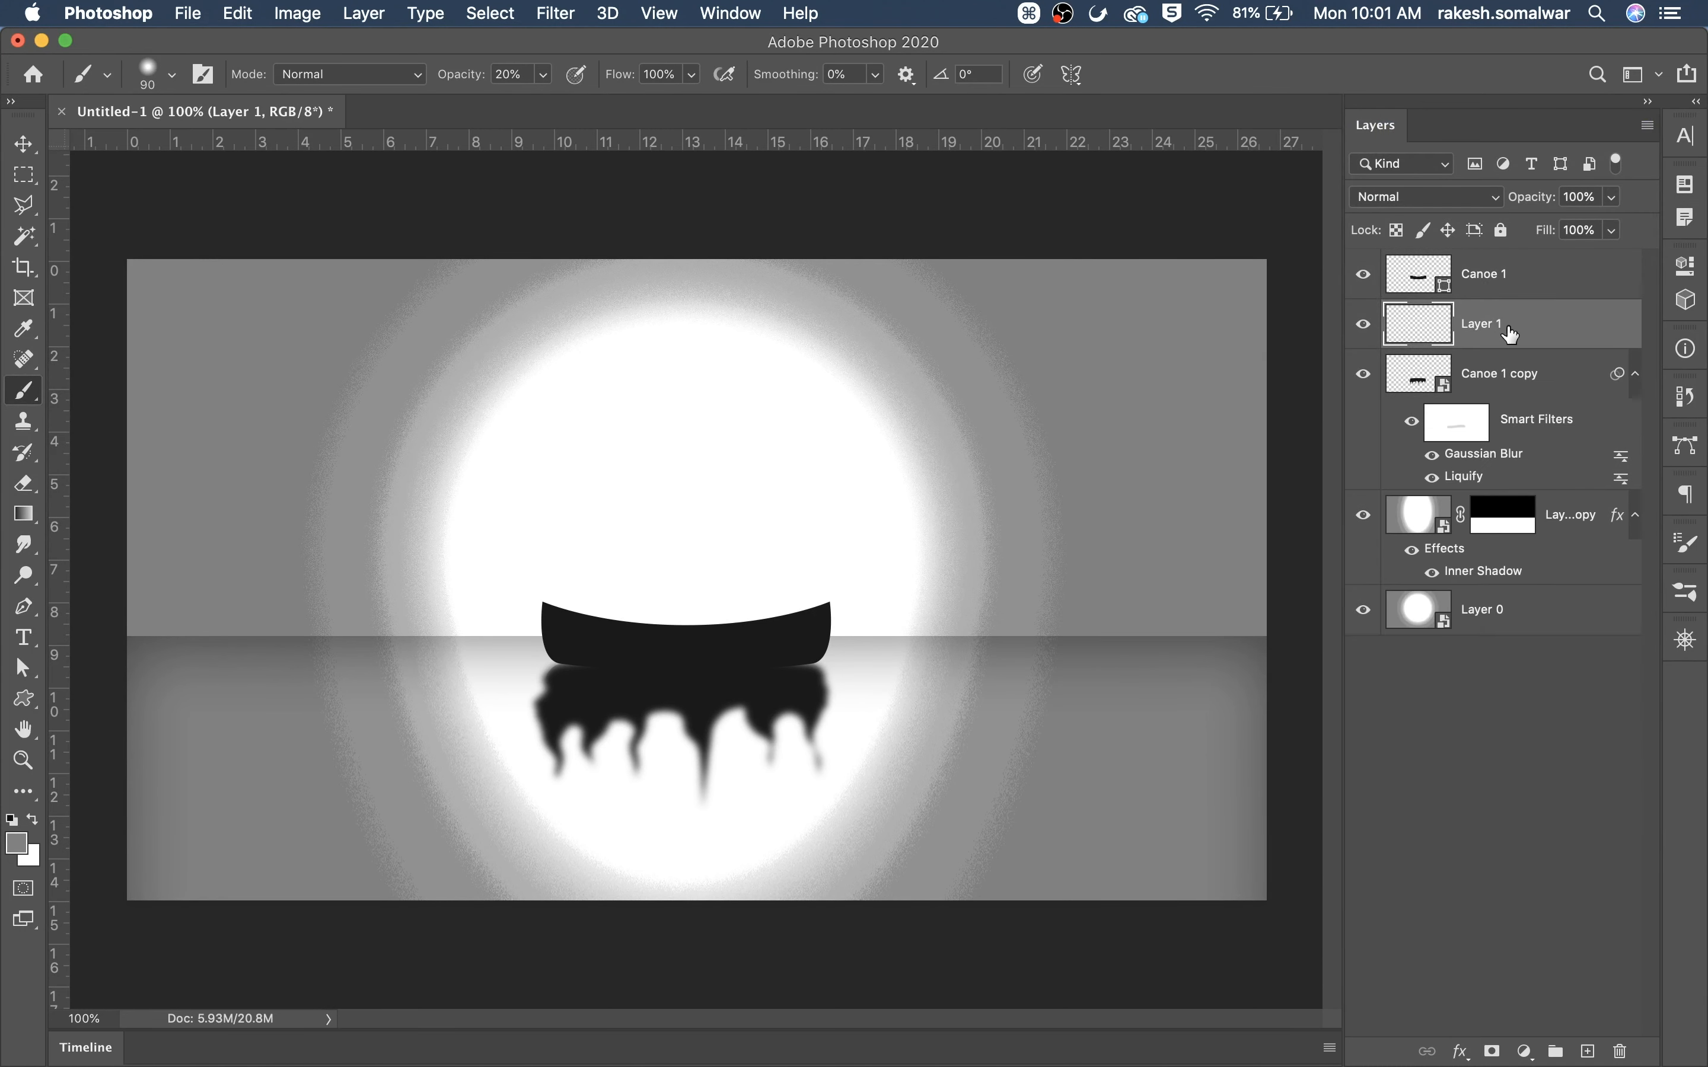
left_click(237, 14)
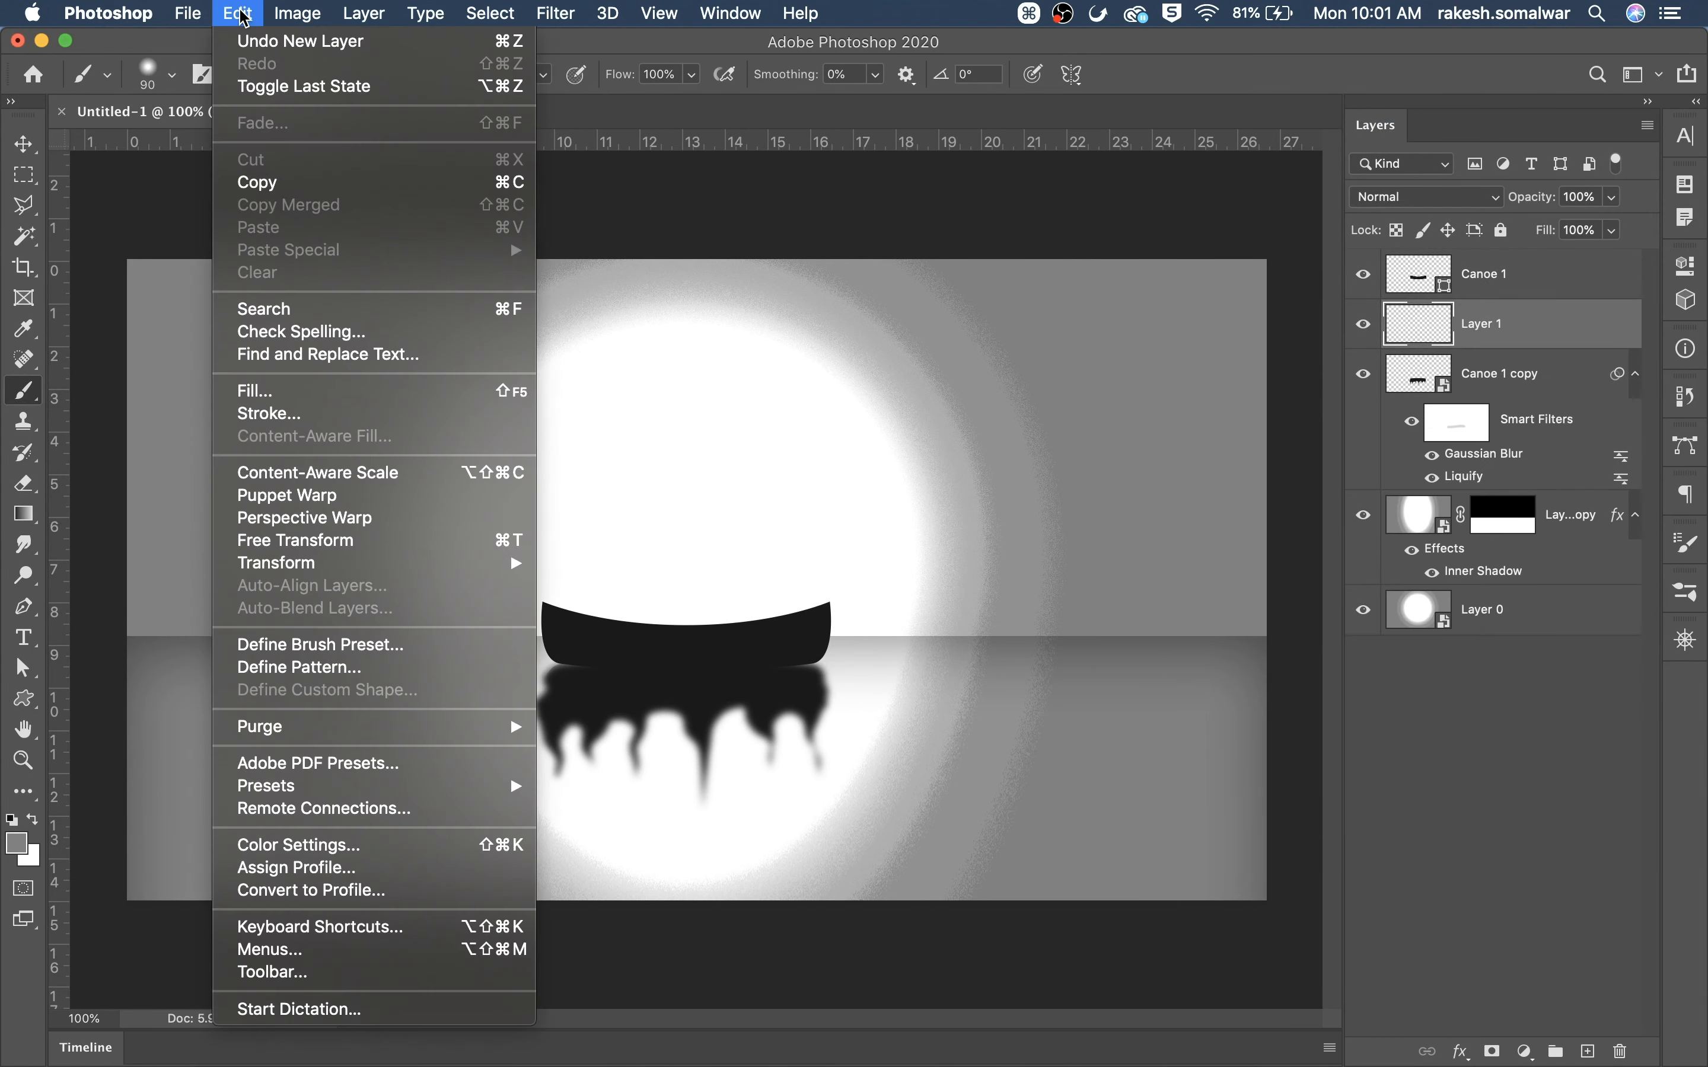
left_click(269, 400)
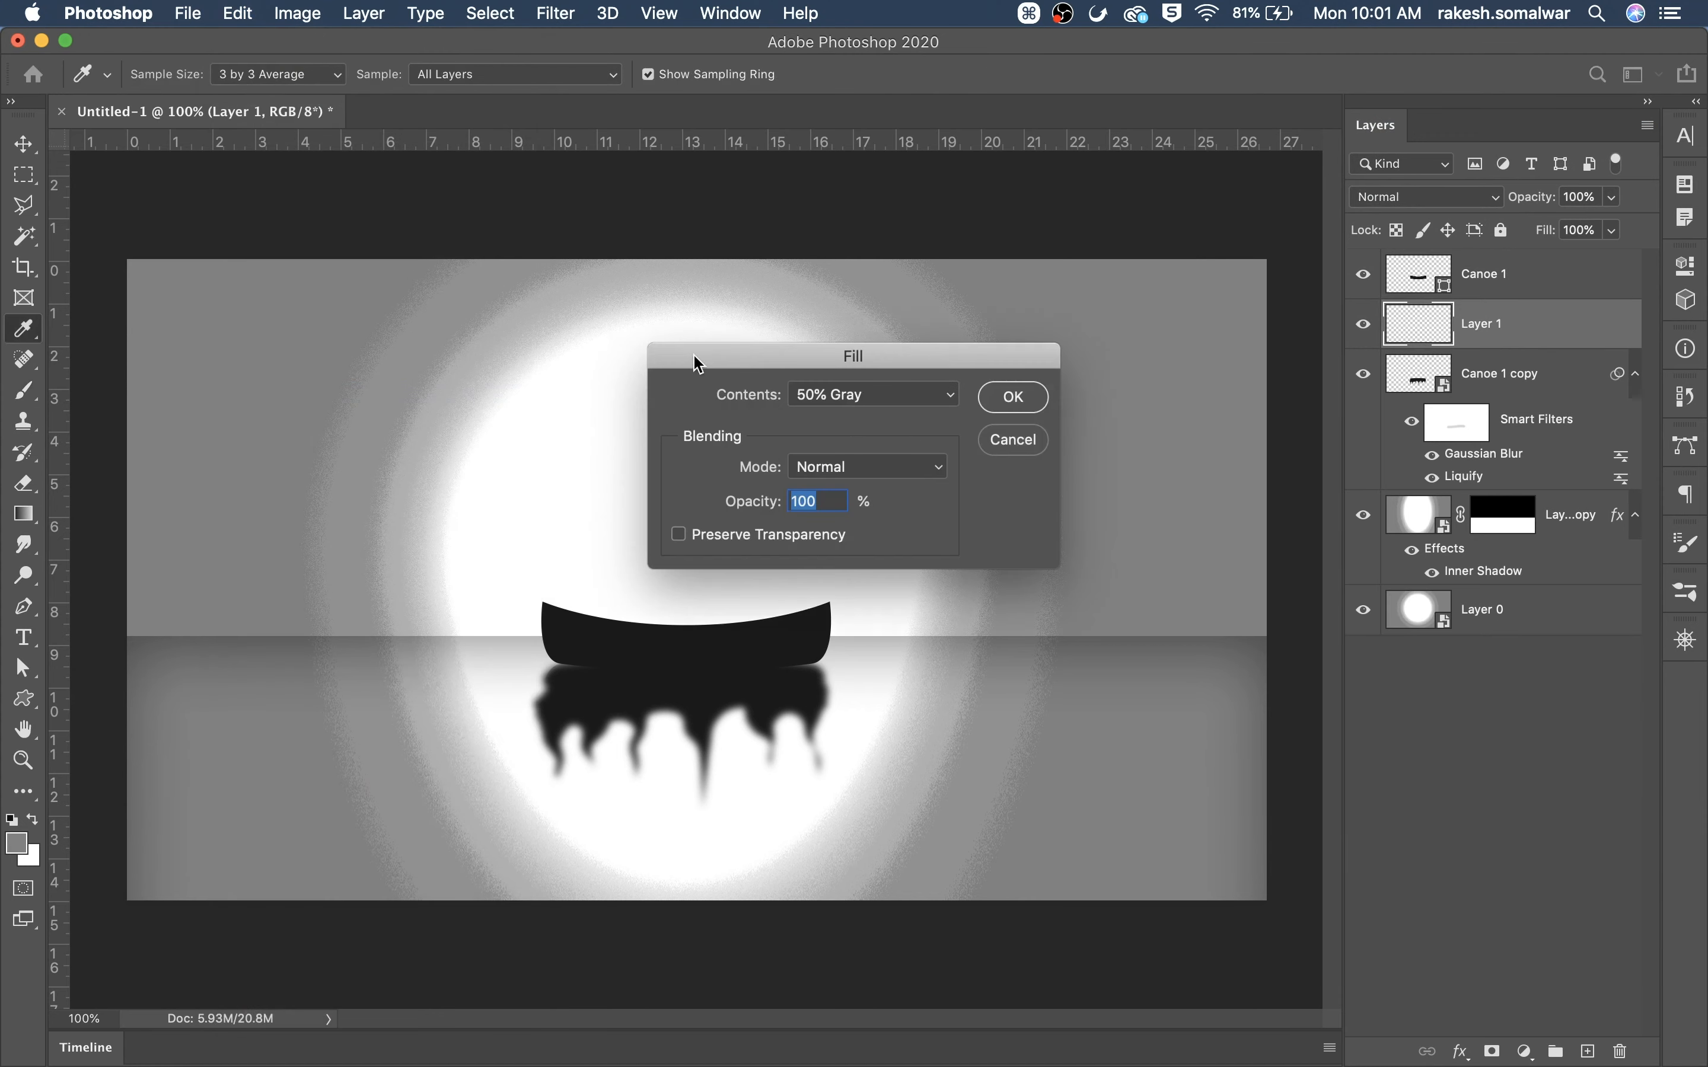
left_click(1015, 397)
key("b")
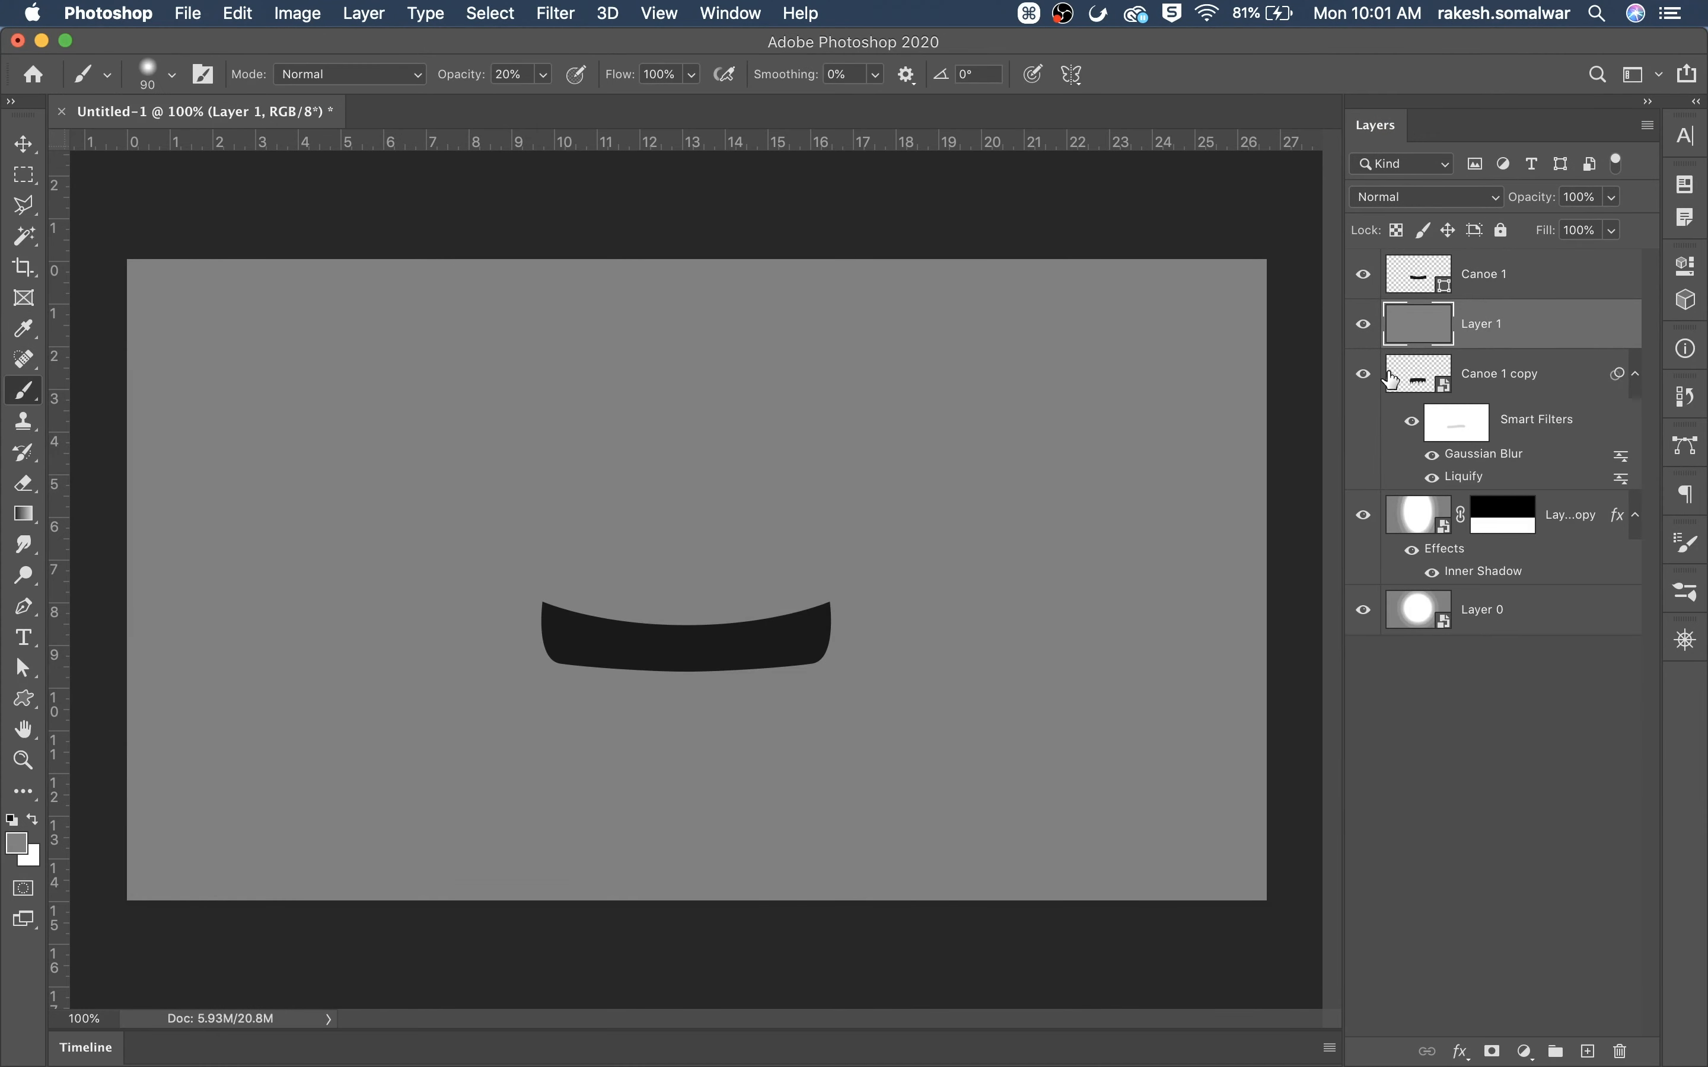
Move the gray Layer 1 above Canoe 1, set its blend mode to Hard Light, and activate the Dodge tool
left_click_drag(1472, 320, 1475, 271)
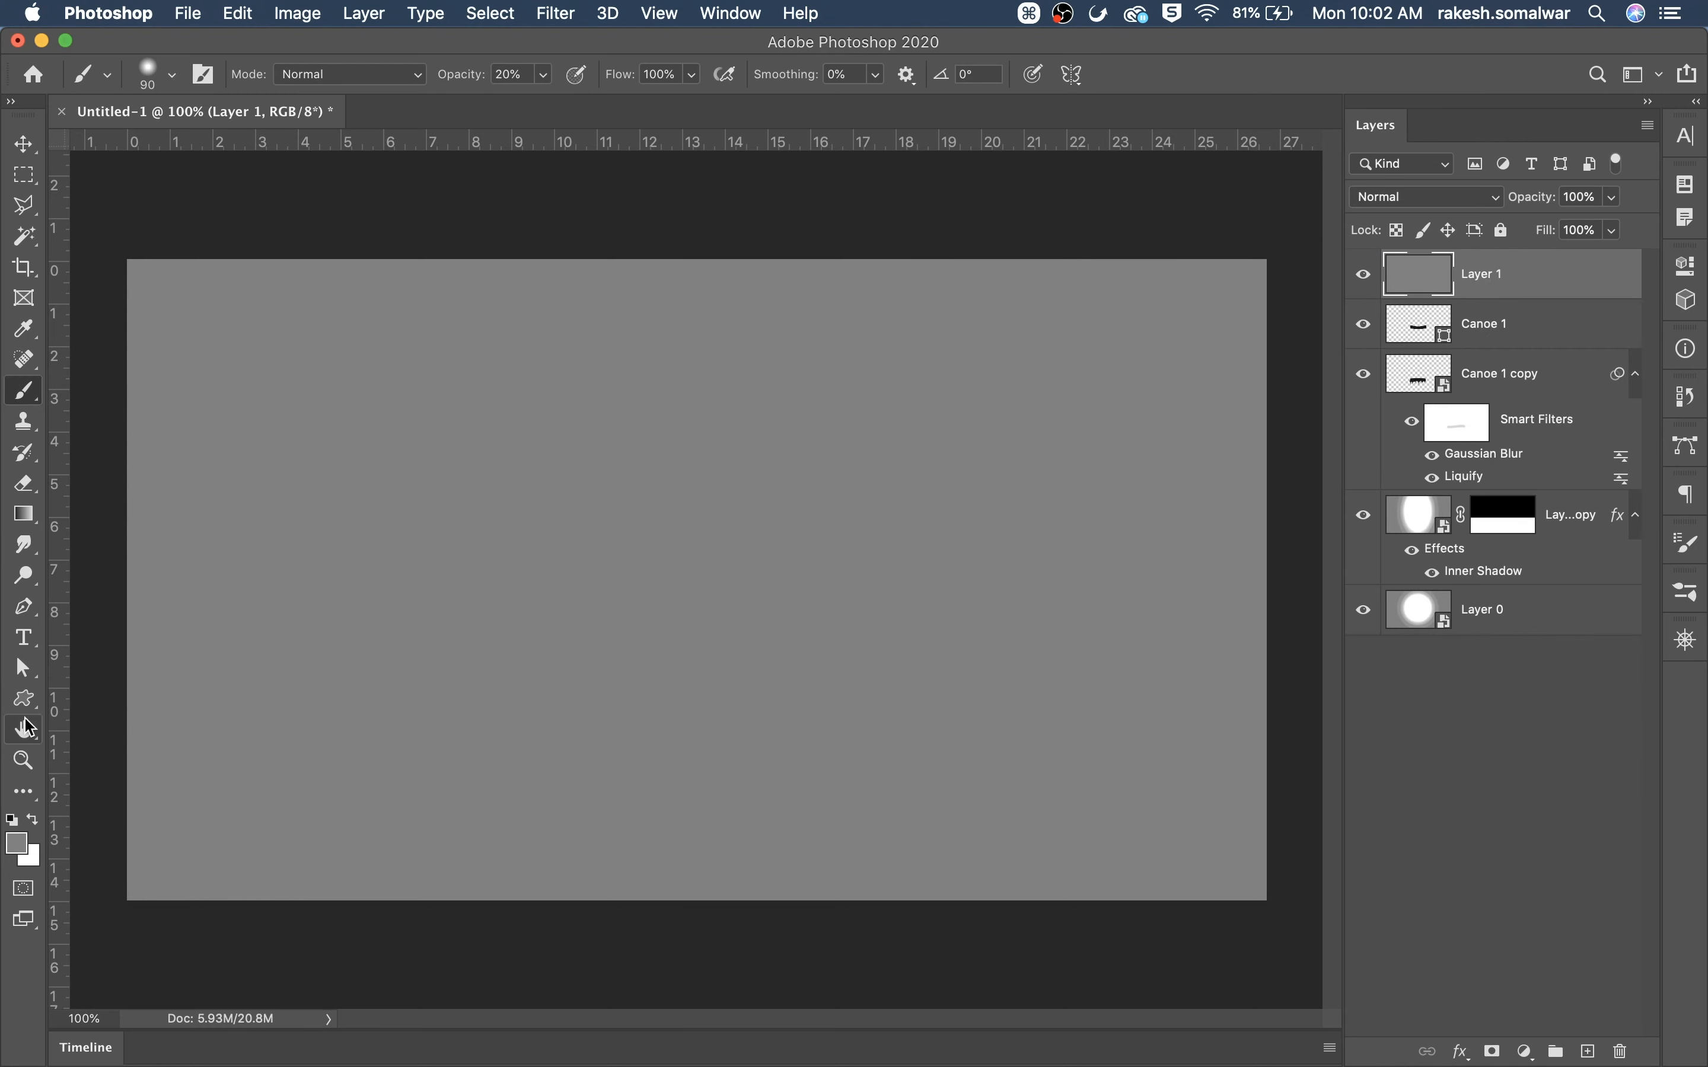
left_click(24, 578)
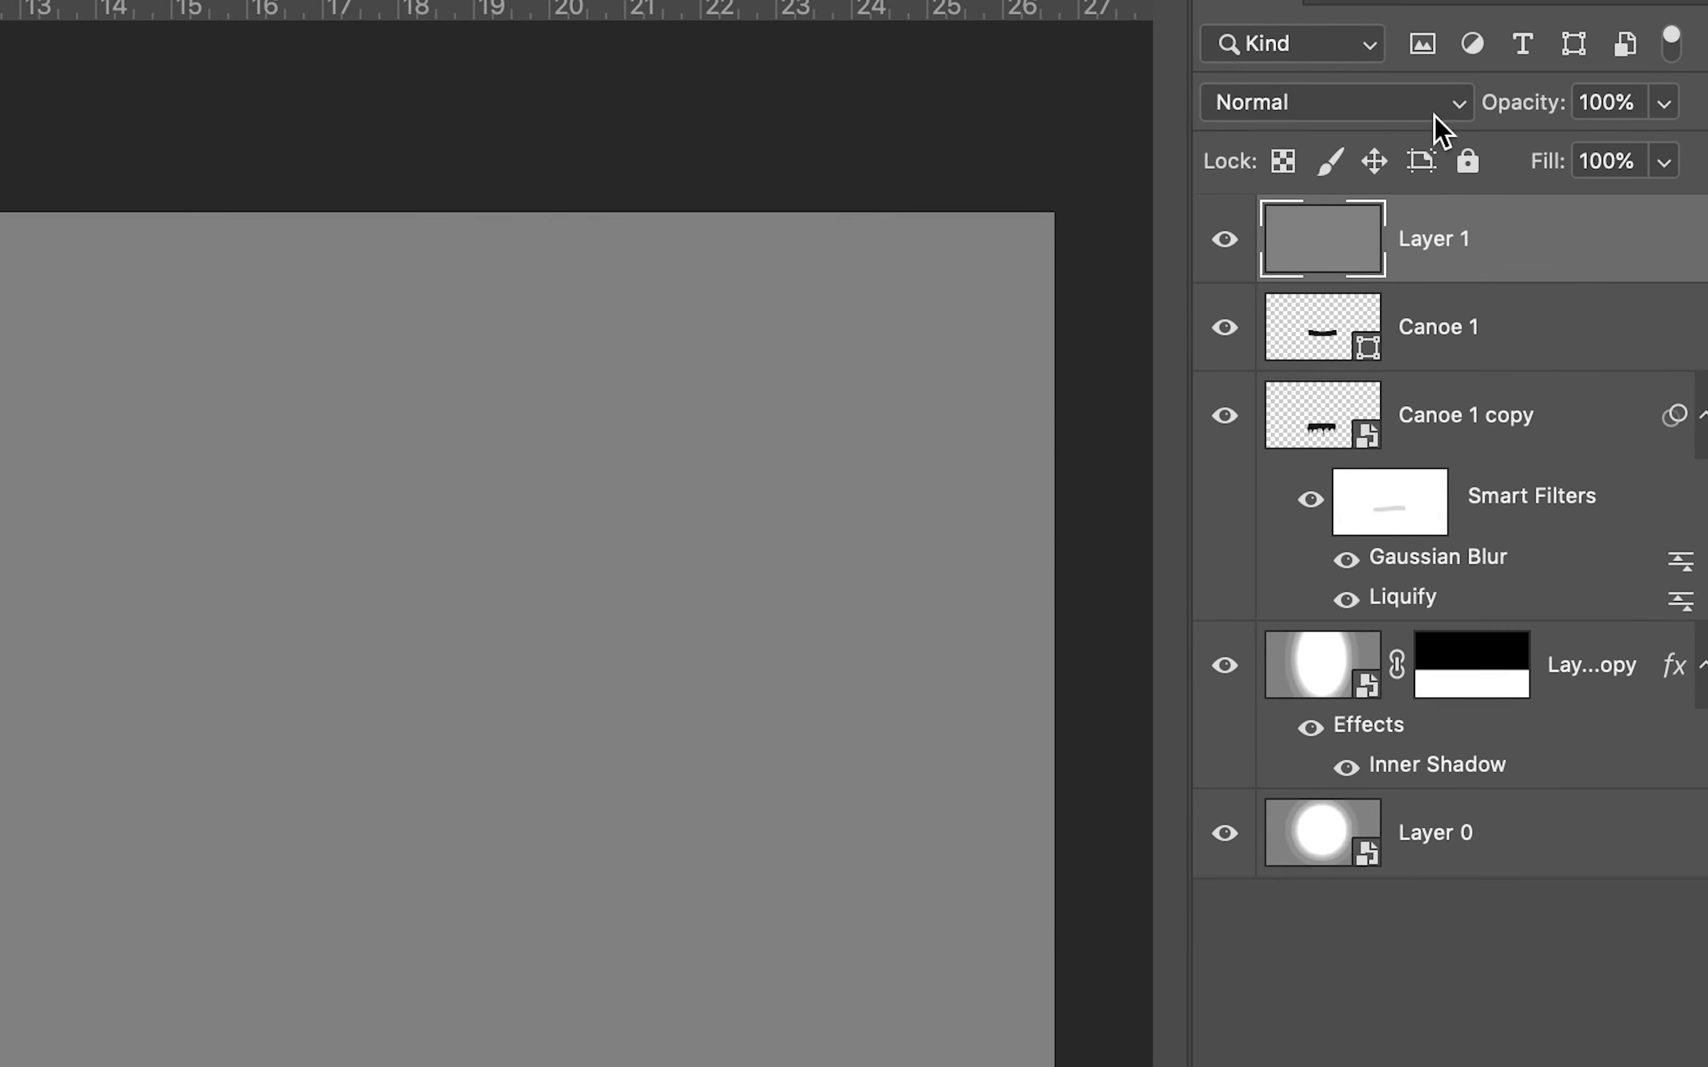
left_click(1434, 114)
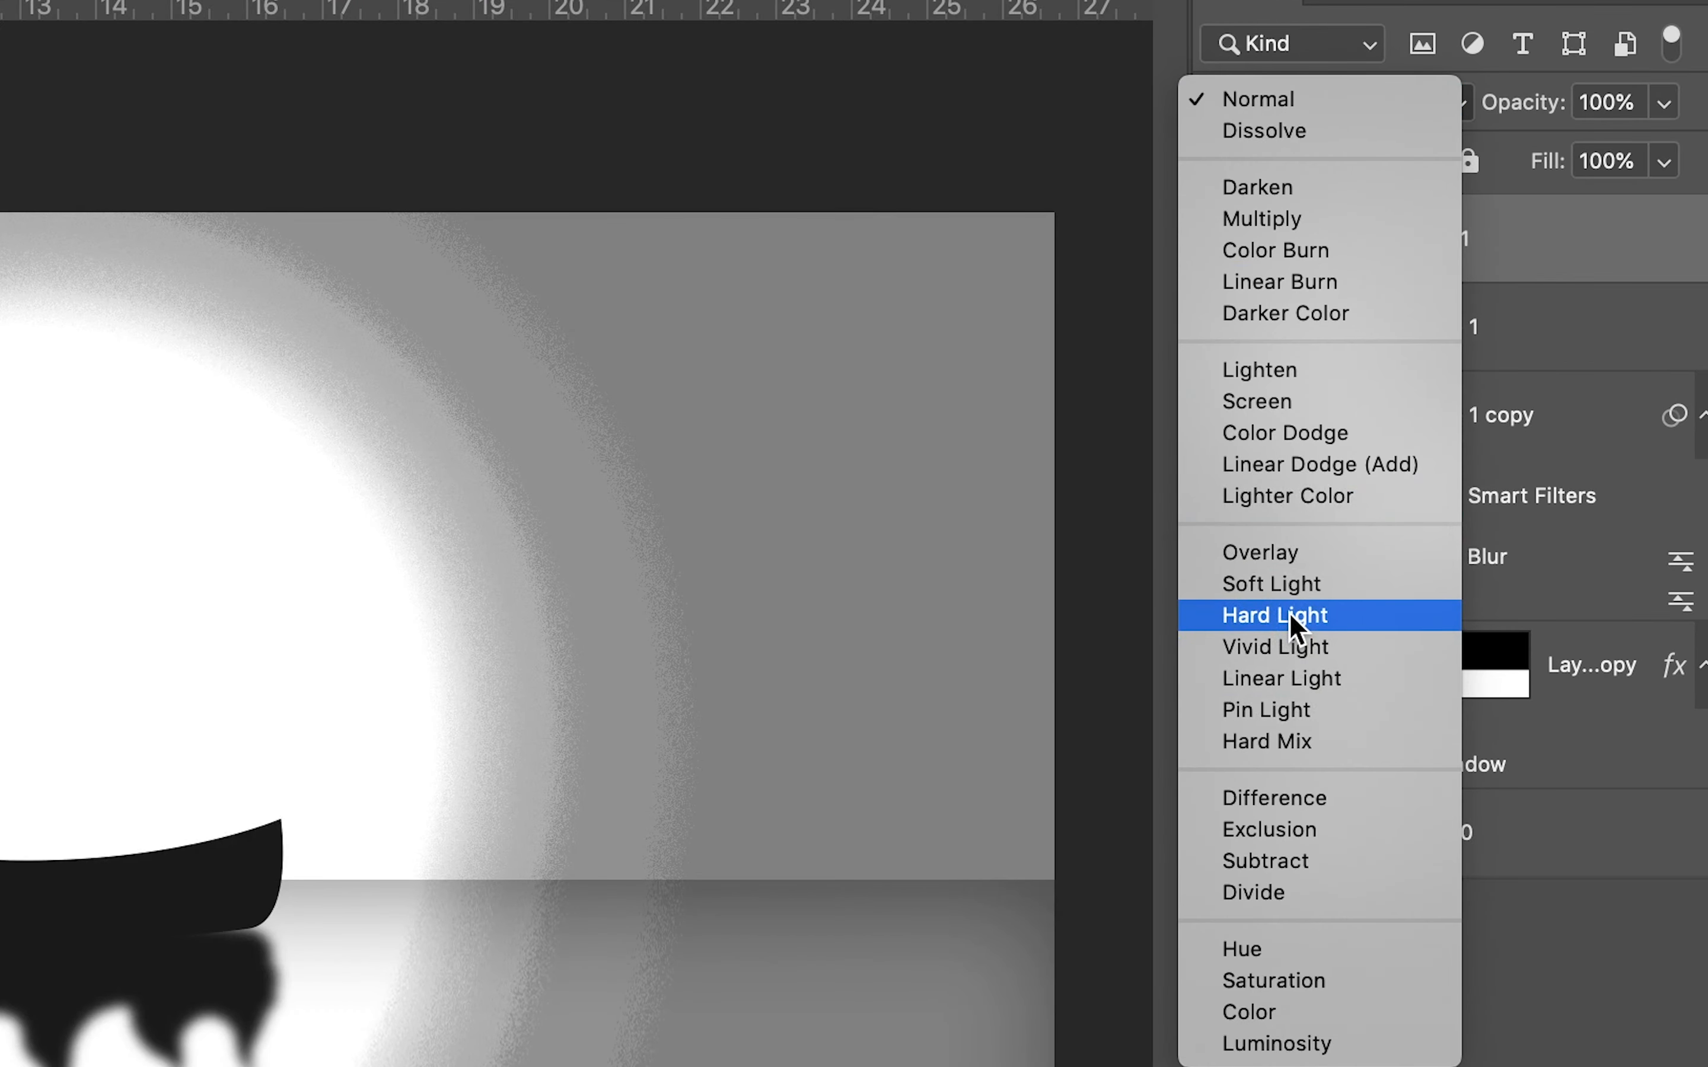
left_click(1288, 614)
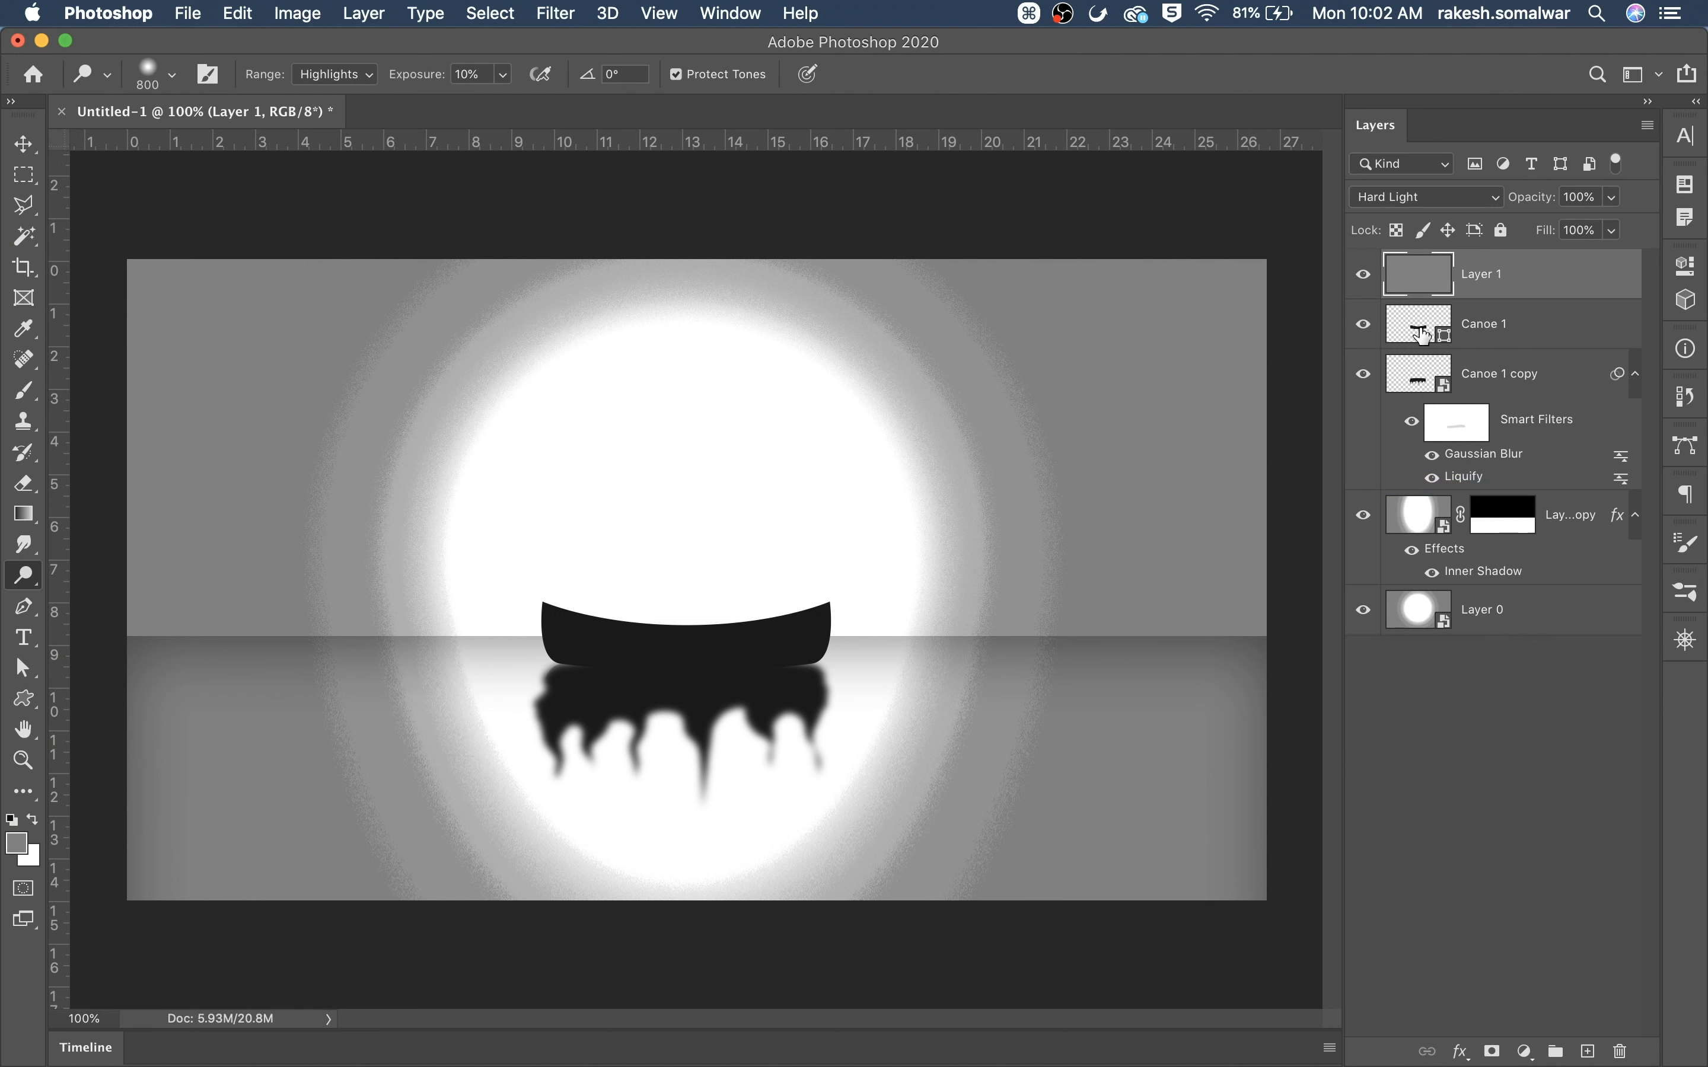
left_click(1363, 272)
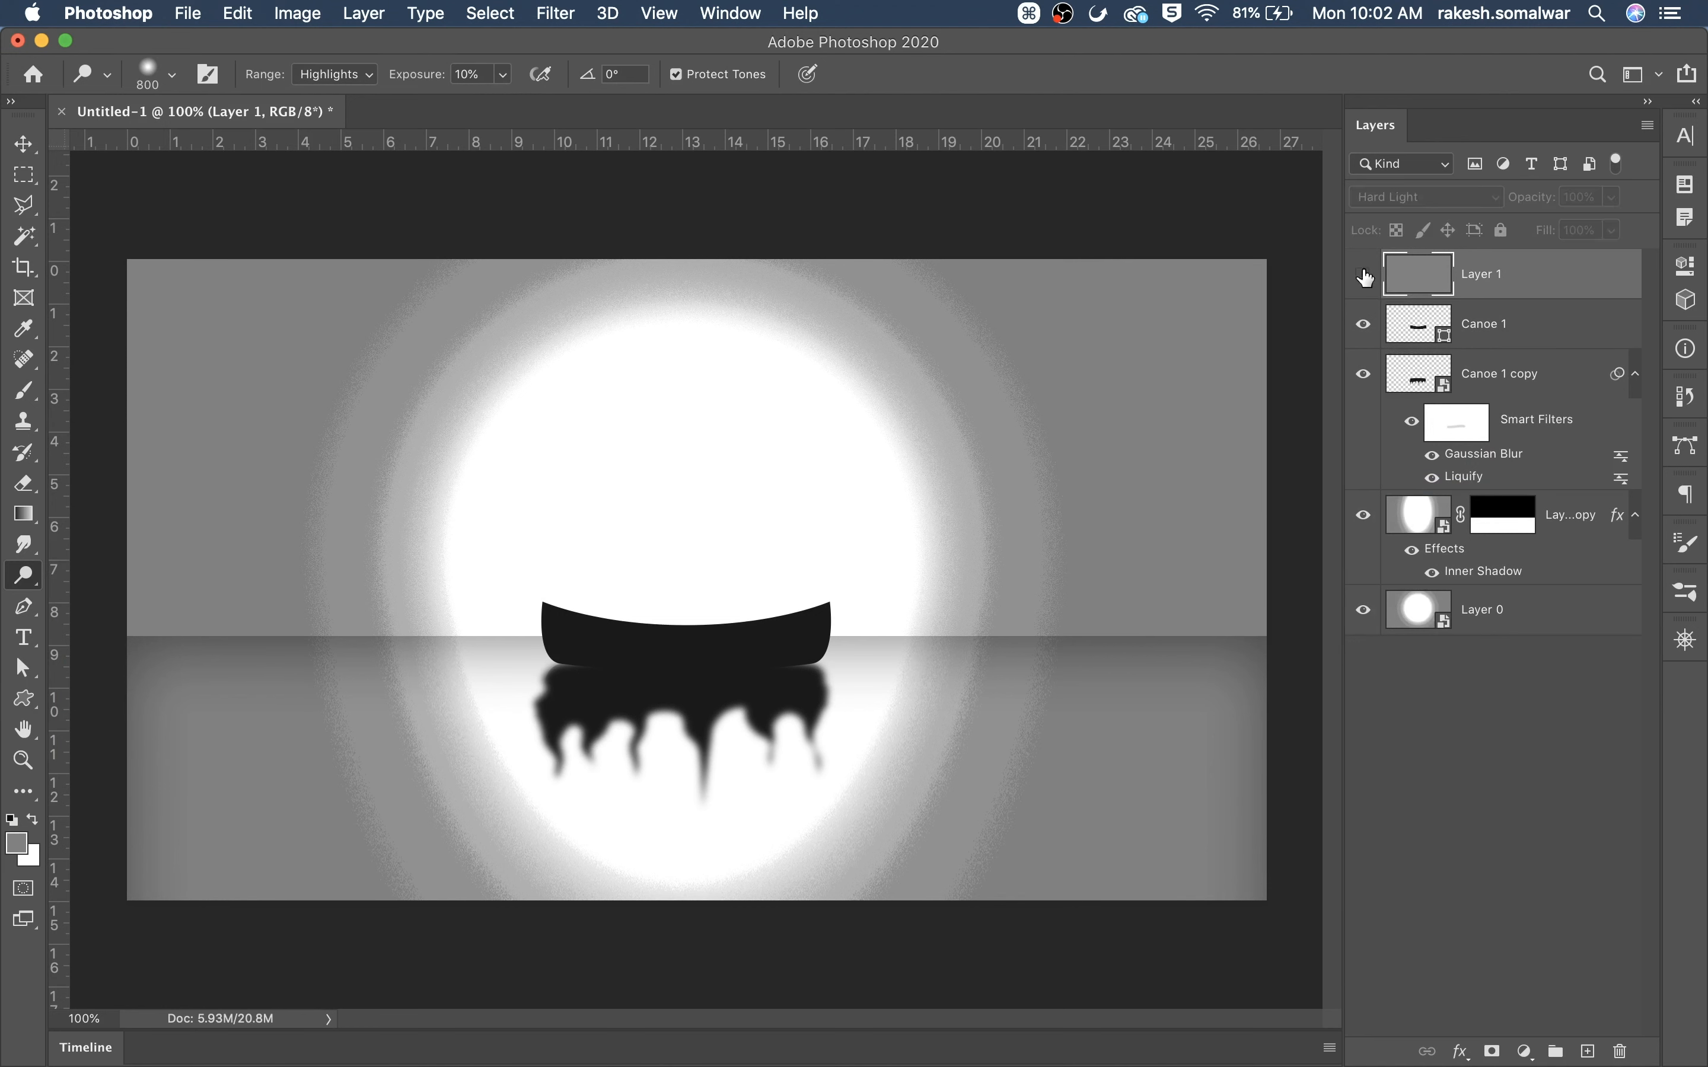
left_click(1363, 273)
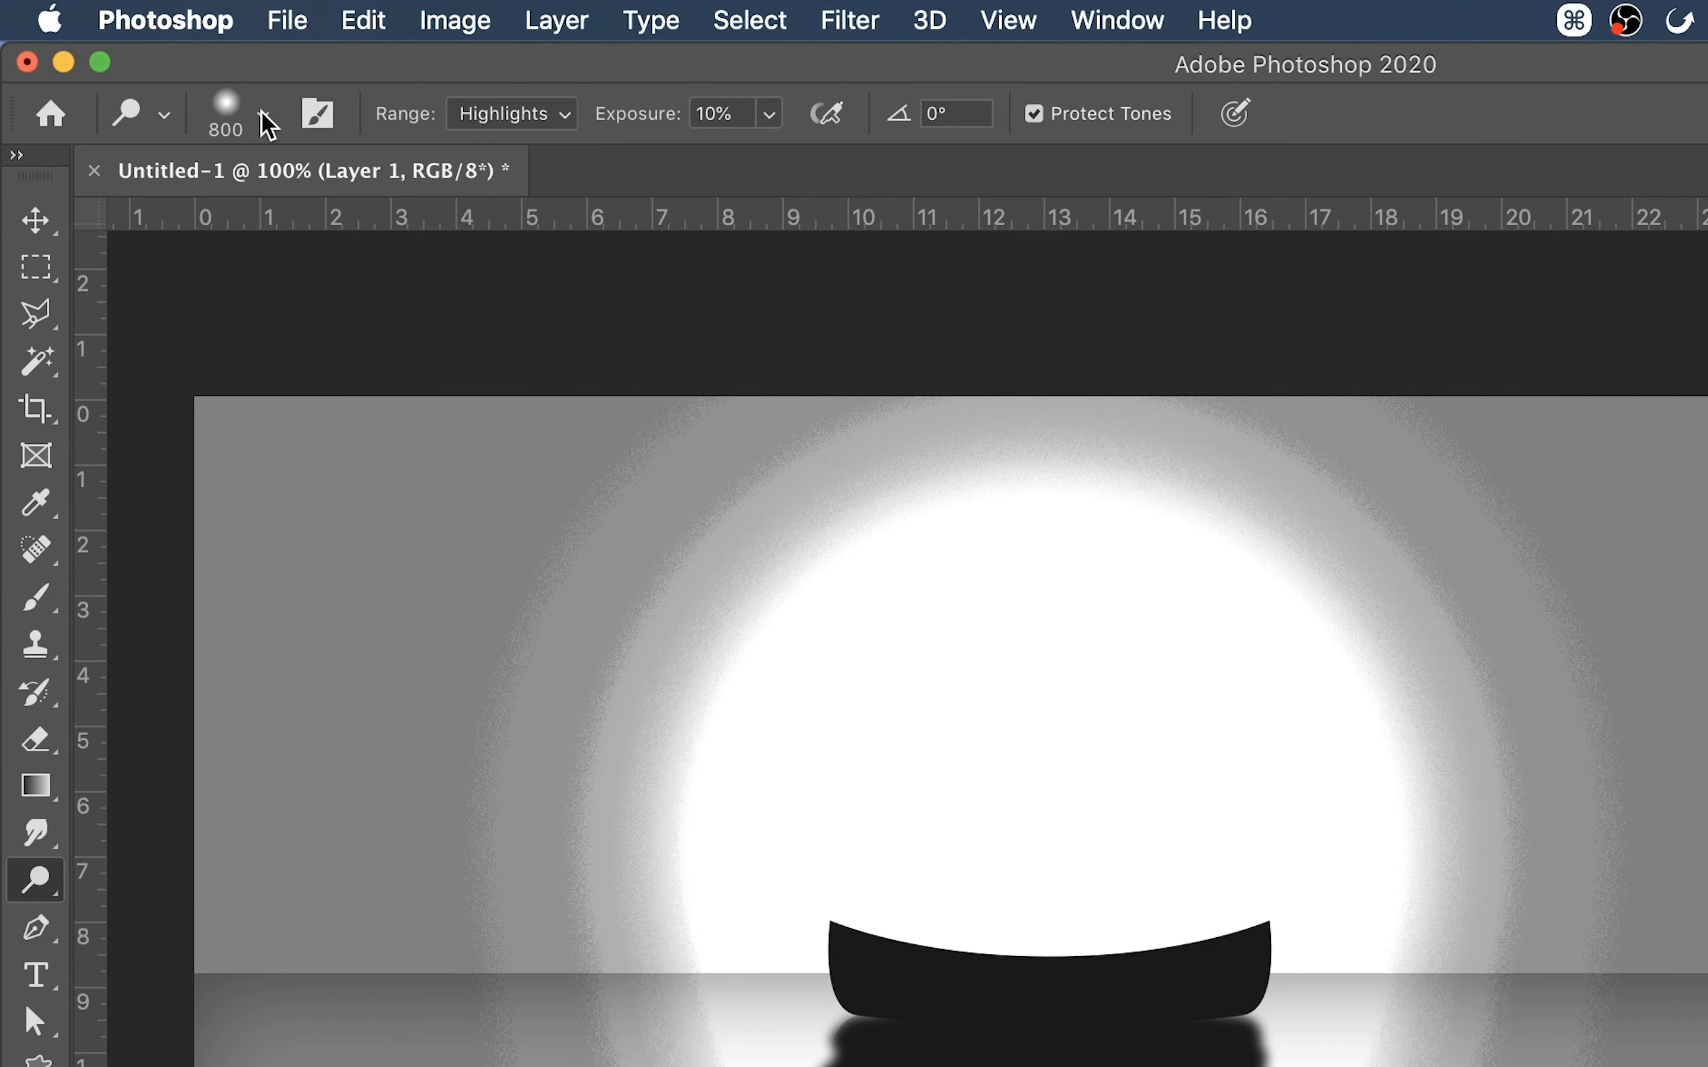
Shrink the Dodge brush from 22 px with slight size variations and dab two glowing stars in the sky's upper-left area
left_click(172, 75)
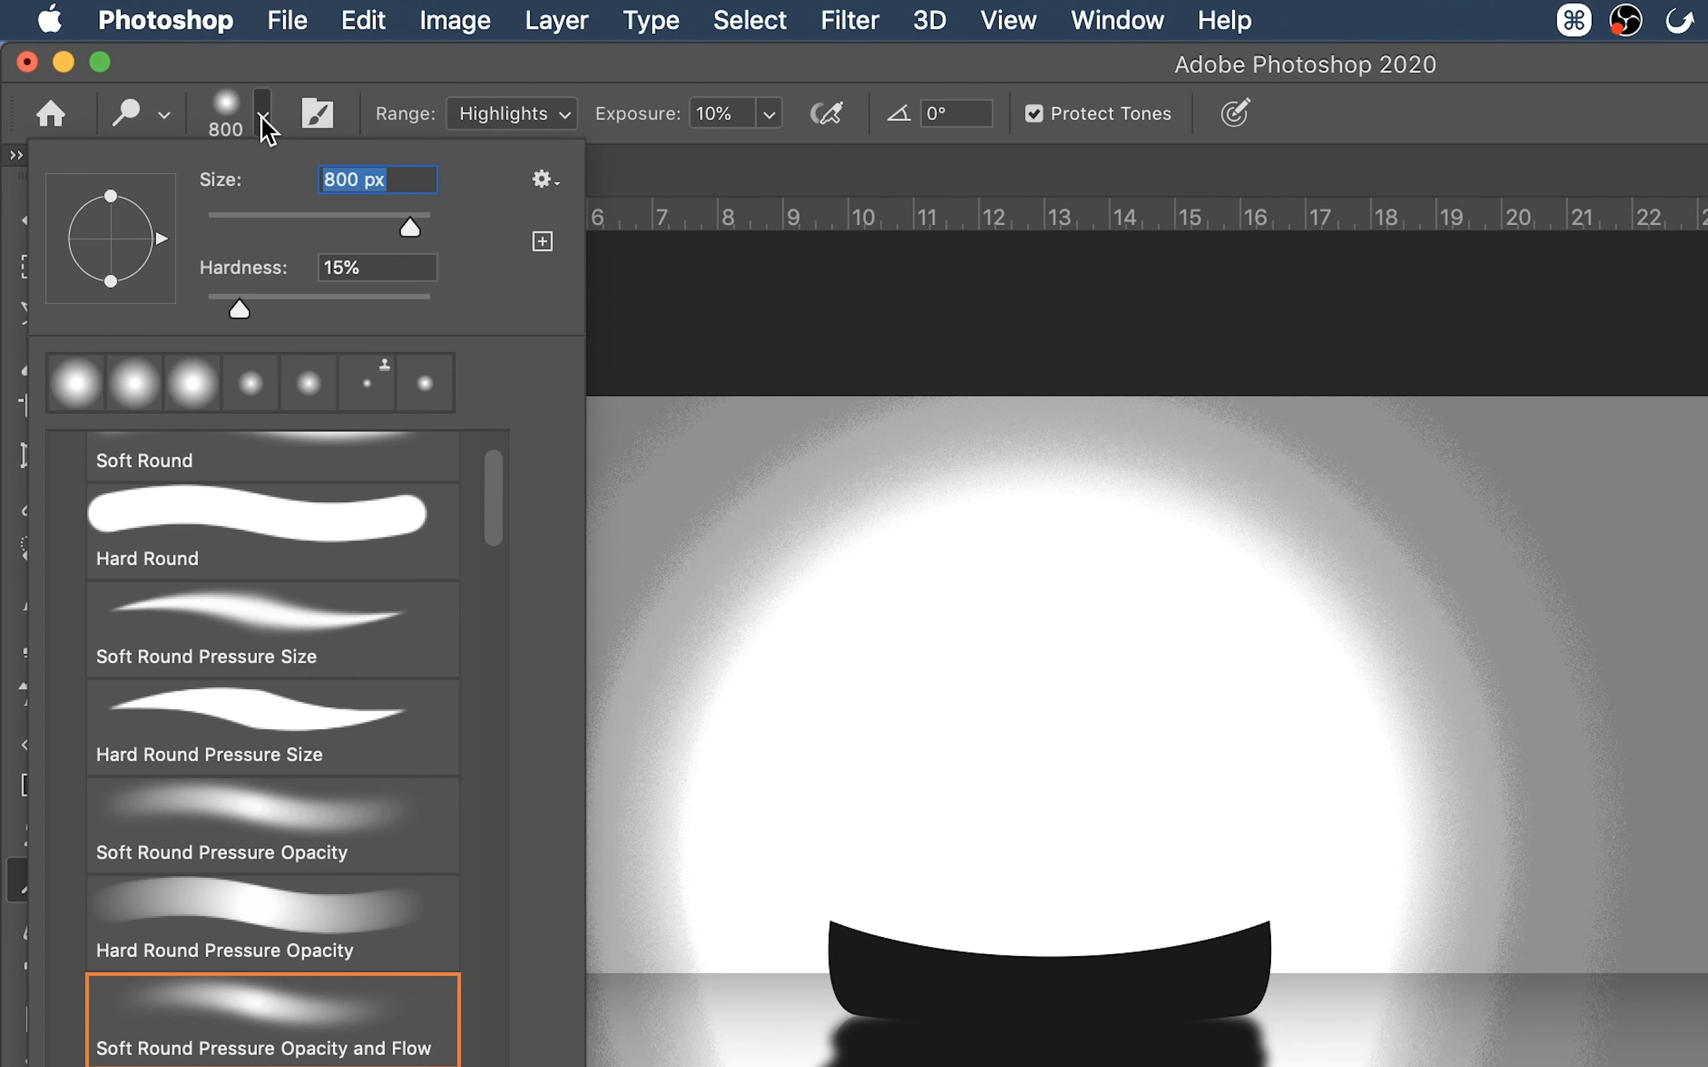
left_click(235, 230)
left_click(876, 190)
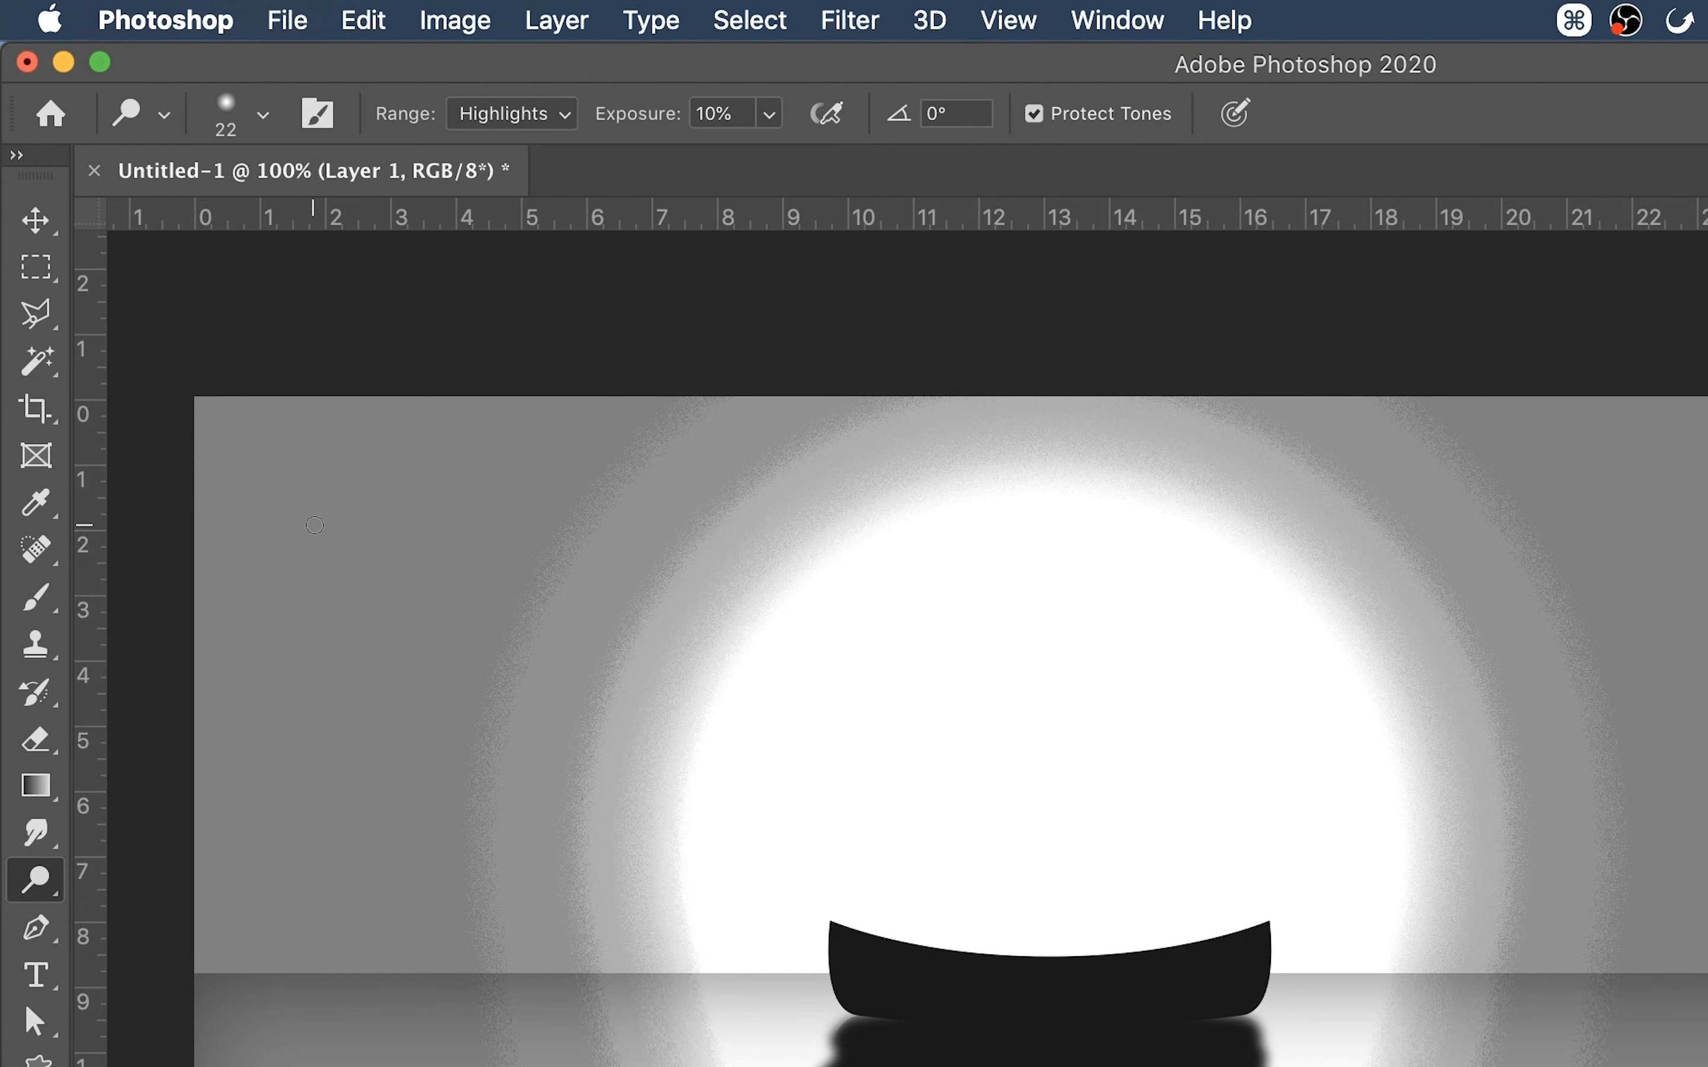
key("bracketright")
key("bracketright")
key("bracketleft")
key("bracketleft")
key("bracketright")
key("bracketright")
key("bracketleft")
key("bracketleft")
key("bracketleft")
key("bracketleft")
key("bracketleft")
left_click(358, 538)
key("bracketright")
key("bracketleft")
left_click(424, 488)
key("bracketright")
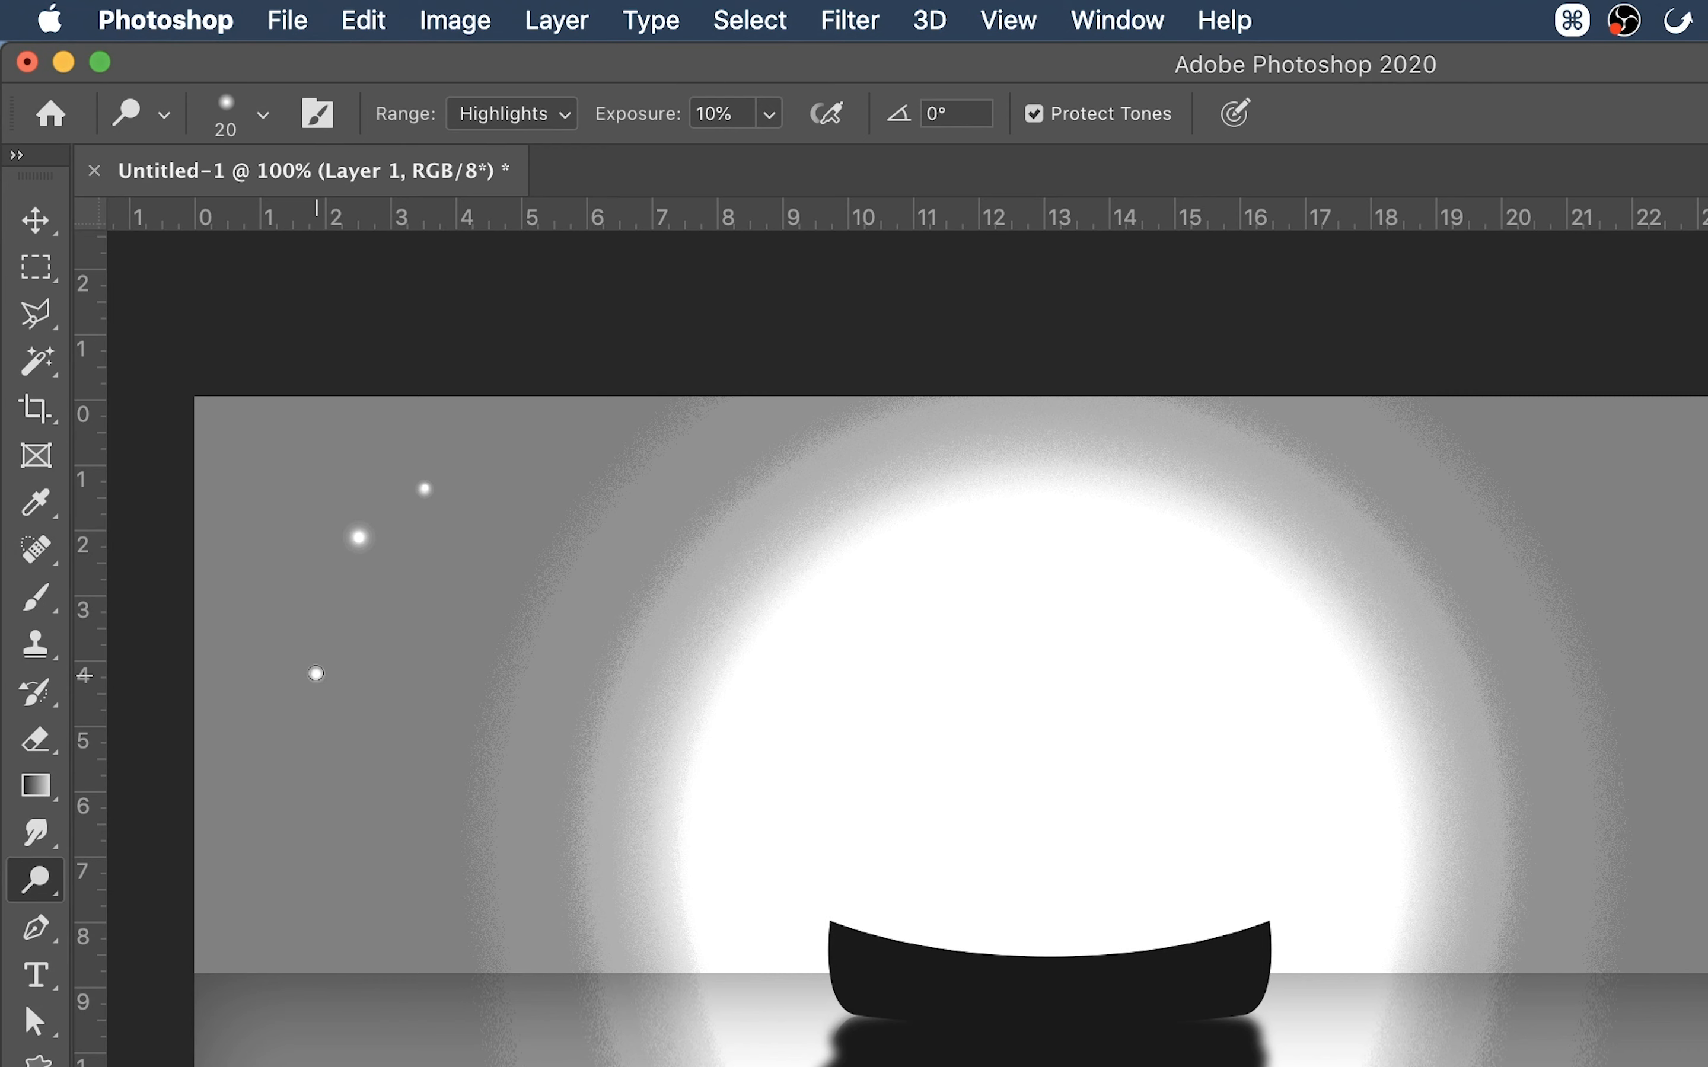
Dab three more stars of varying sizes below the first two, starting with a 20 px Dodge brush
left_click(316, 674)
key("bracketleft")
left_click(352, 817)
key("bracketright")
key("bracketright")
key("bracketright")
key("bracketright")
key("bracketright")
key("bracketright")
left_click(474, 624)
Dab a star just above the horizon near the left edge, adding a bright 10 px core inside its soft glow
key("bracketleft")
key("bracketleft")
key("bracketleft")
key("bracketright")
key("bracketright")
key("bracketright")
key("bracketleft")
left_click(261, 913)
key("bracketleft")
key("bracketleft")
key("bracketleft")
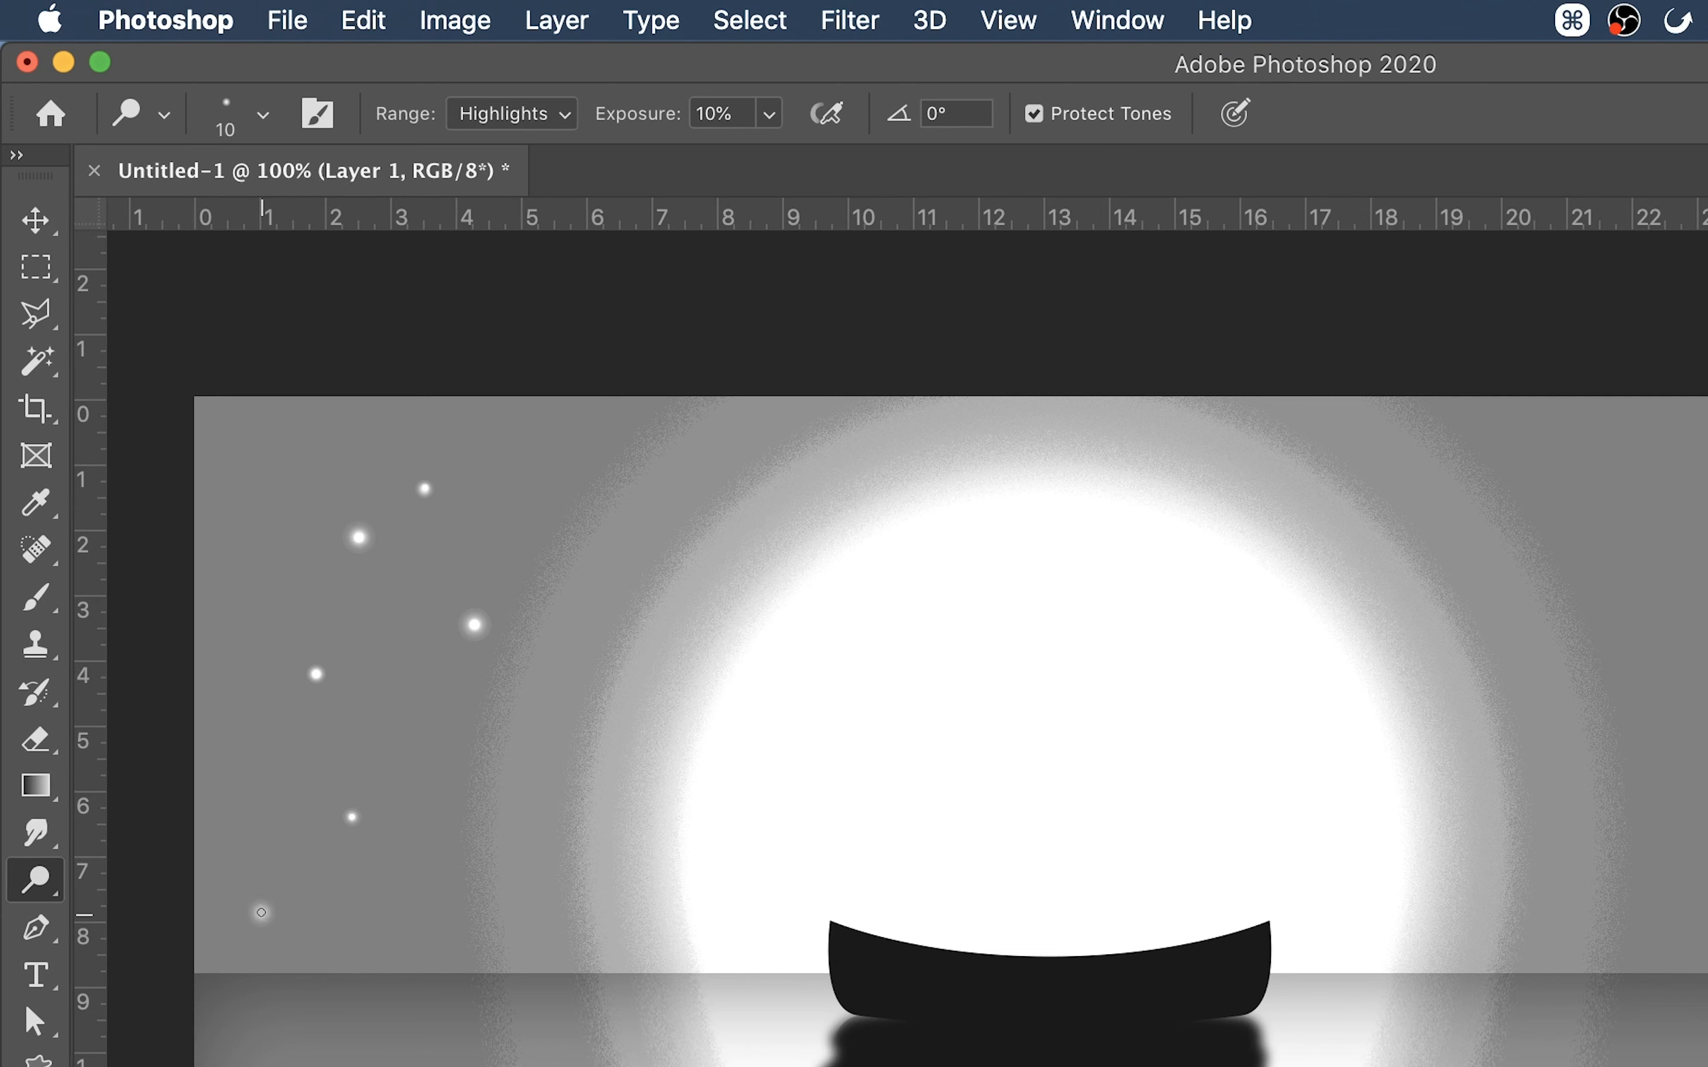
left_click(261, 913)
left_click(263, 912)
Set the Dodge exposure to 15% and size to 20, and dab a star near the canvas's upper-left corner
key("super+plus")
key("space")
left_click_drag(483, 583, 1077, 626)
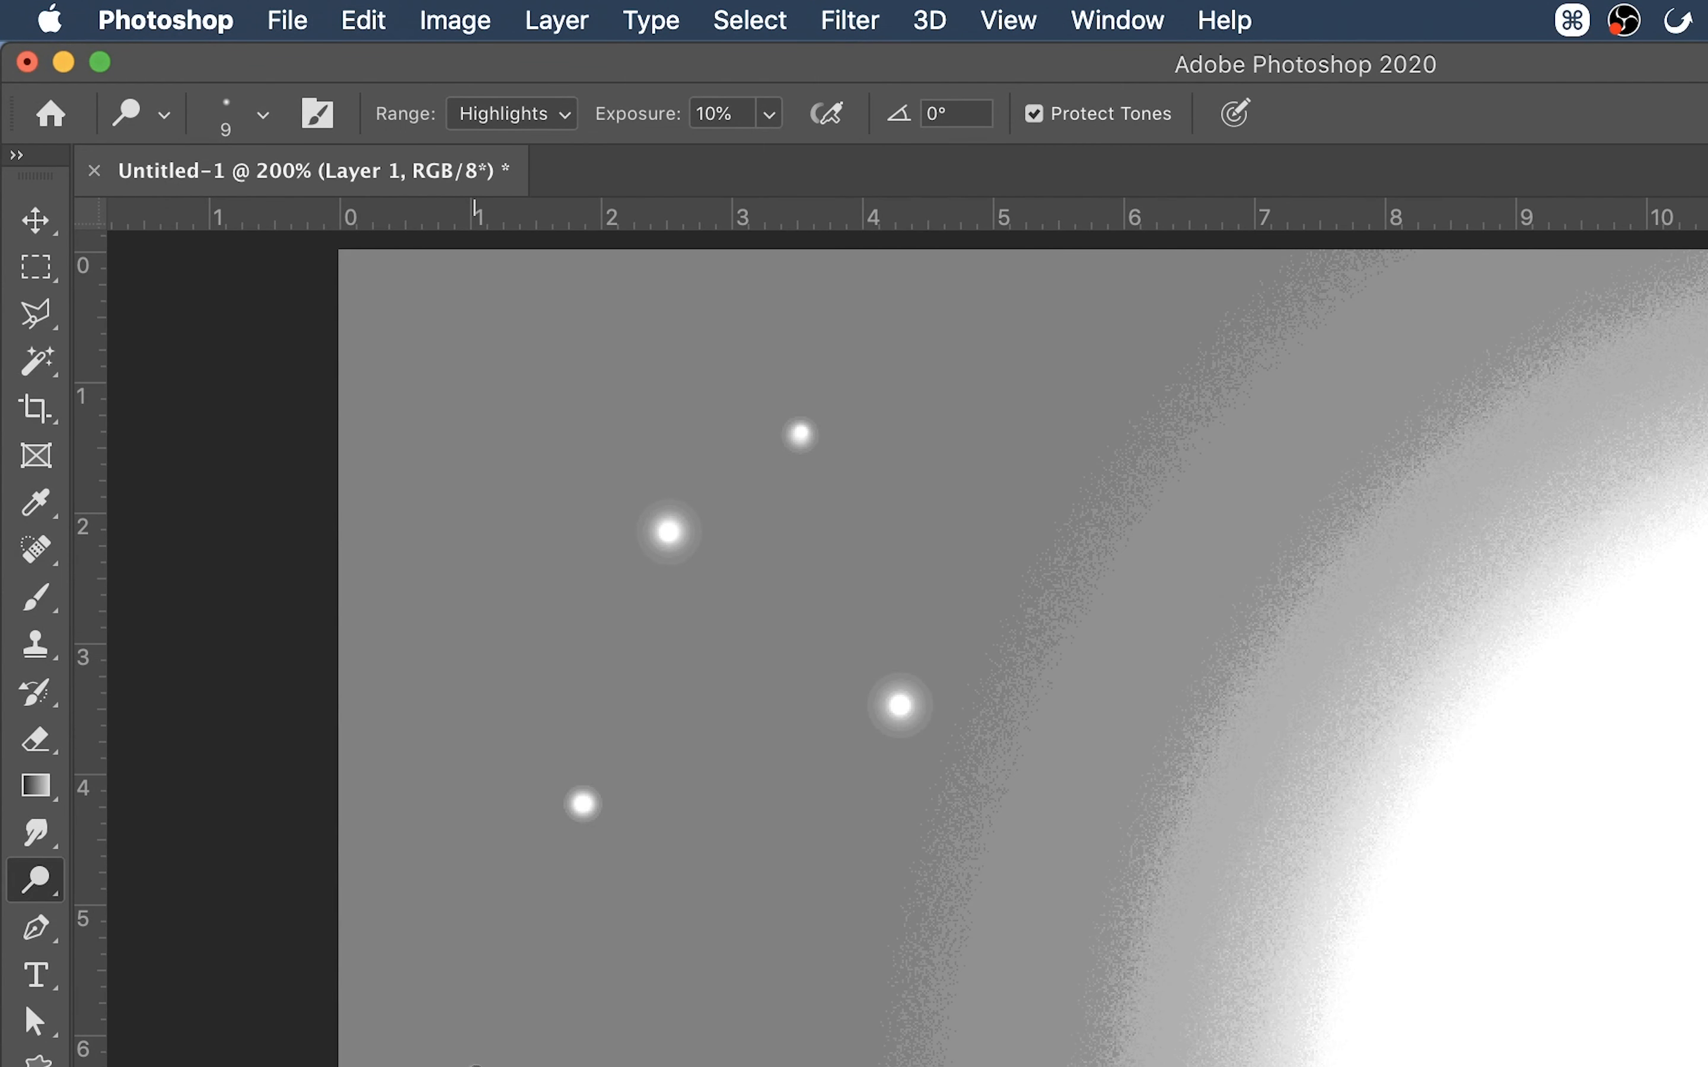
key("bracketleft")
left_click_drag(773, 115, 781, 164)
key("bracketright")
key("bracketright")
key("bracketright")
left_click_drag(446, 400, 447, 400)
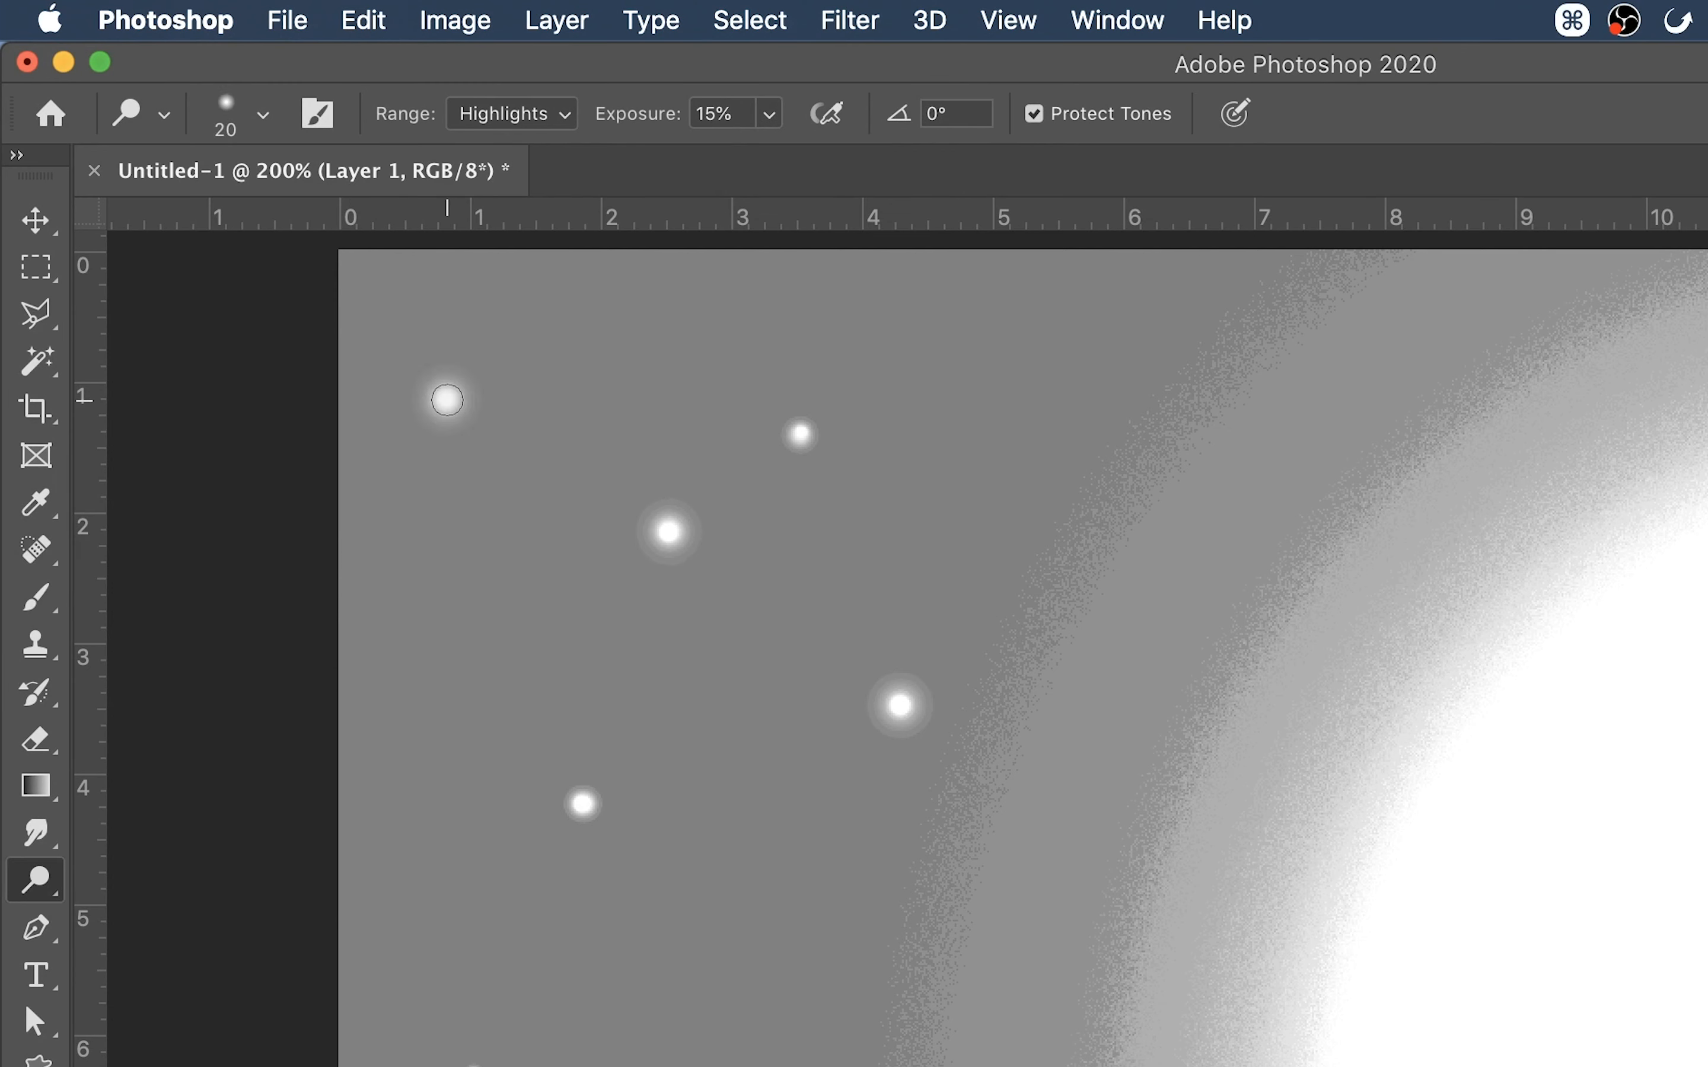
Dab two smaller stars between the upper-left corner star and the horizon, reducing the Dodge brush size for variety
key("bracketleft")
key("bracketleft")
key("p")
key("o")
left_click(424, 780)
key("bracketleft")
key("bracketleft")
key("bracketleft")
left_click_drag(485, 645, 488, 647)
Raise the Dodge exposure to 41% and scatter tiny faint stars across the left sky with 5 px and 8 px brushes
key("bracketleft")
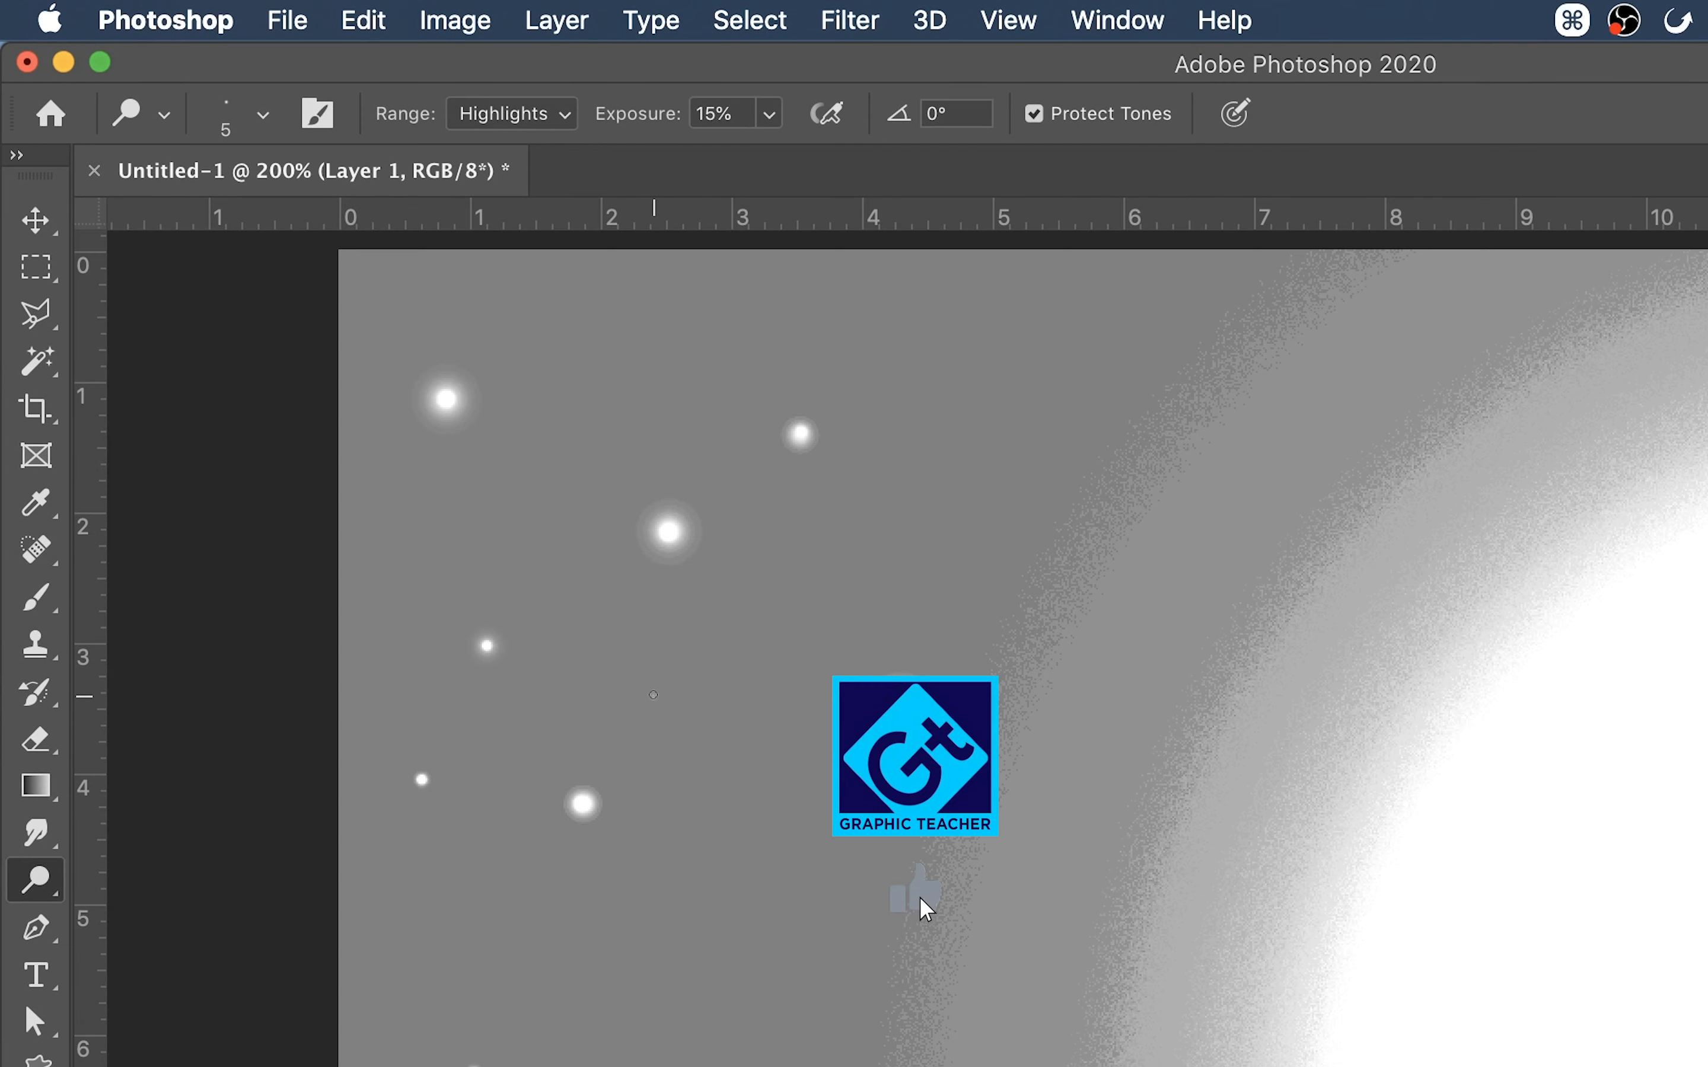
left_click_drag(777, 118, 816, 169)
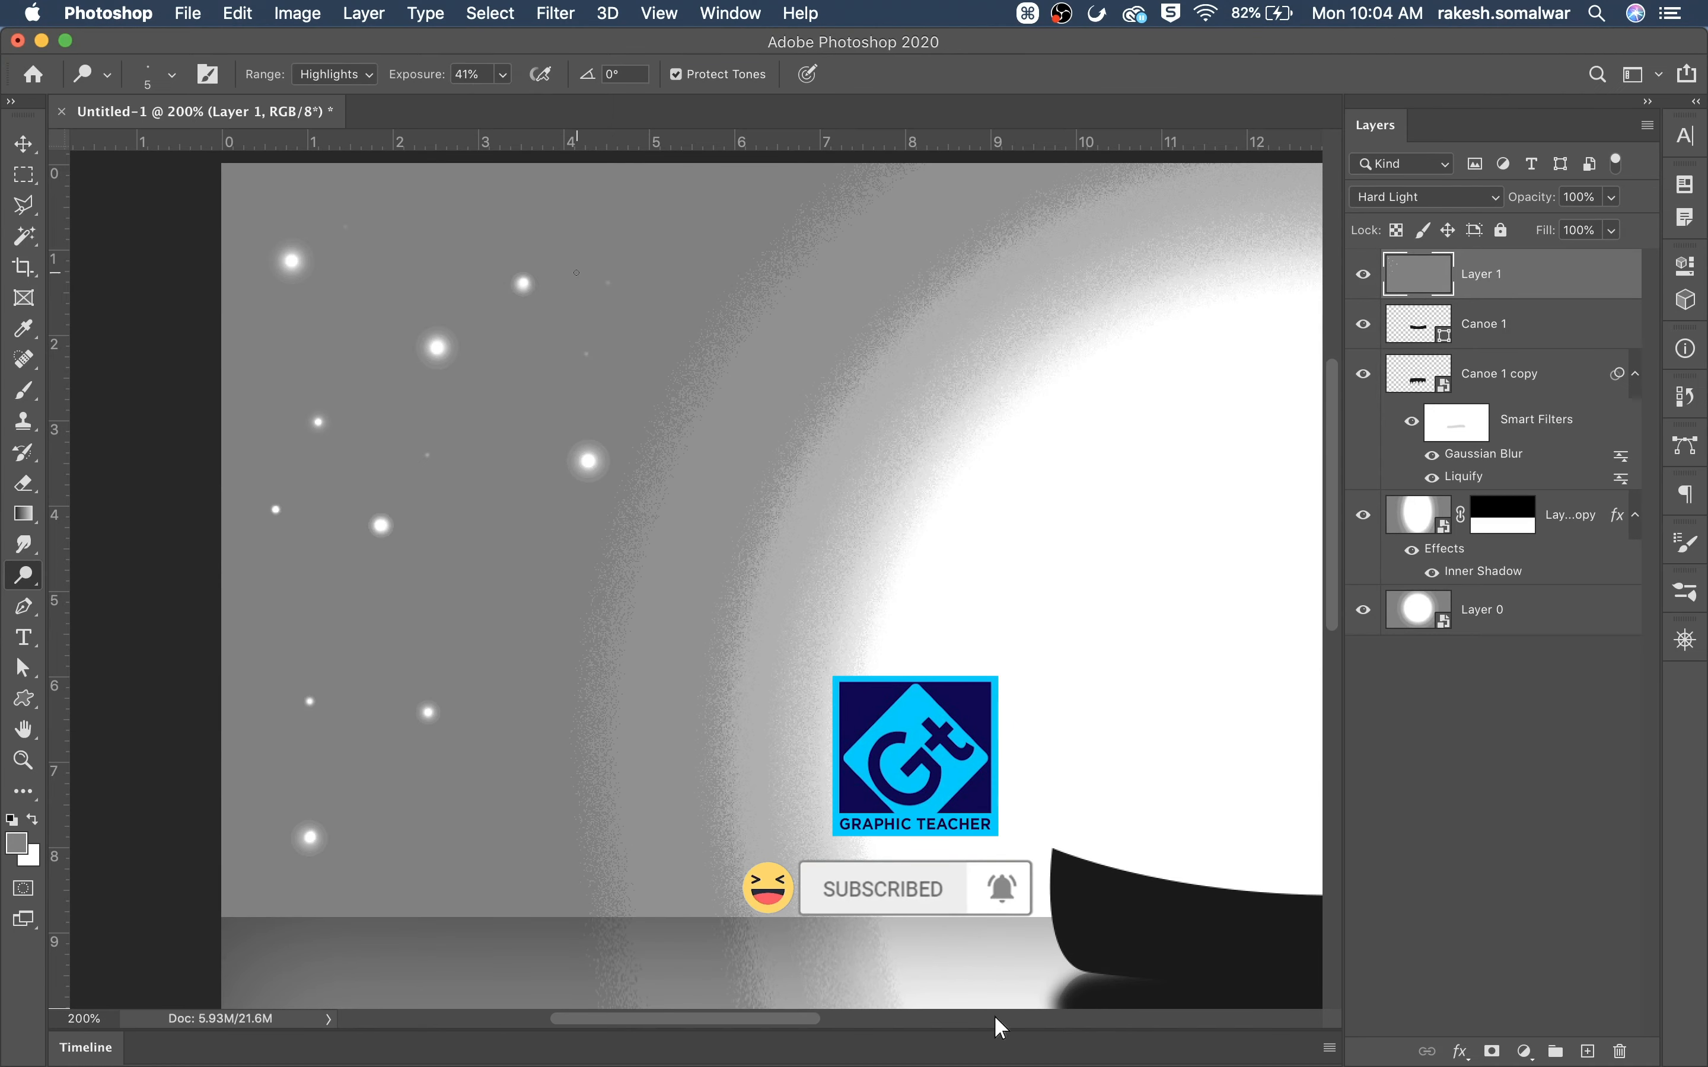
key("super+z")
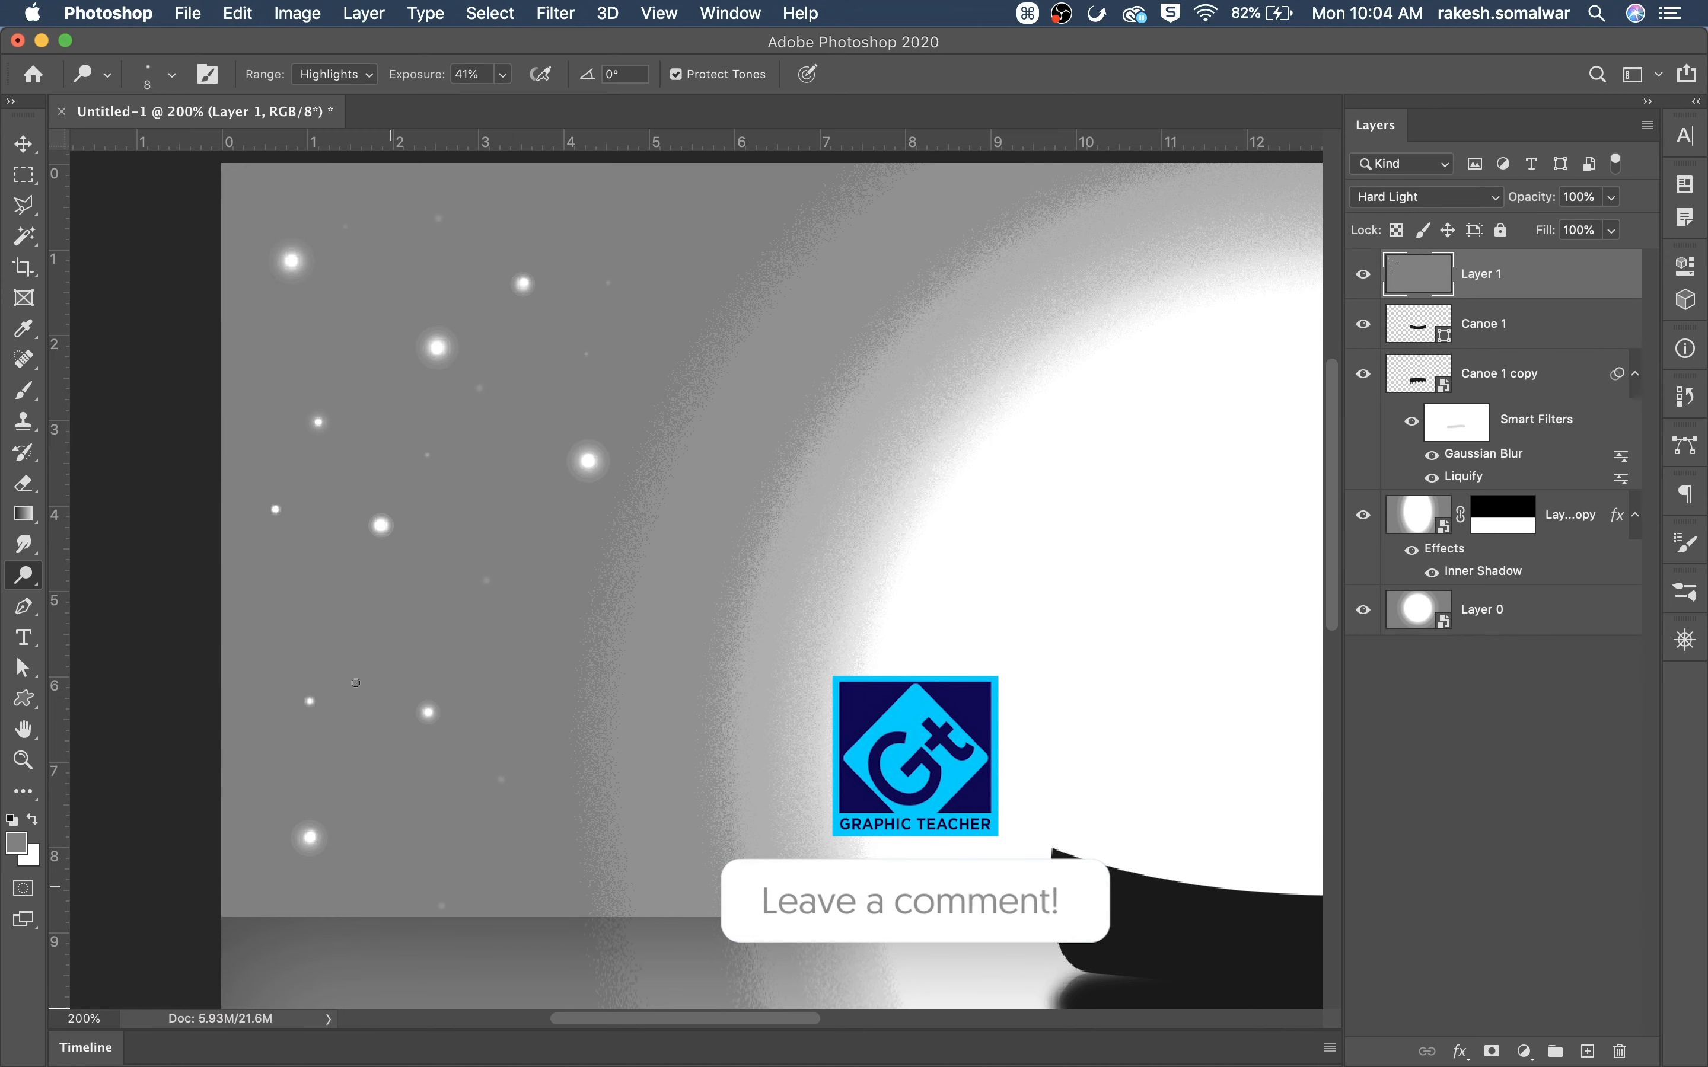
left_click(747, 216)
left_click(513, 488)
left_click(552, 612)
left_click(549, 879)
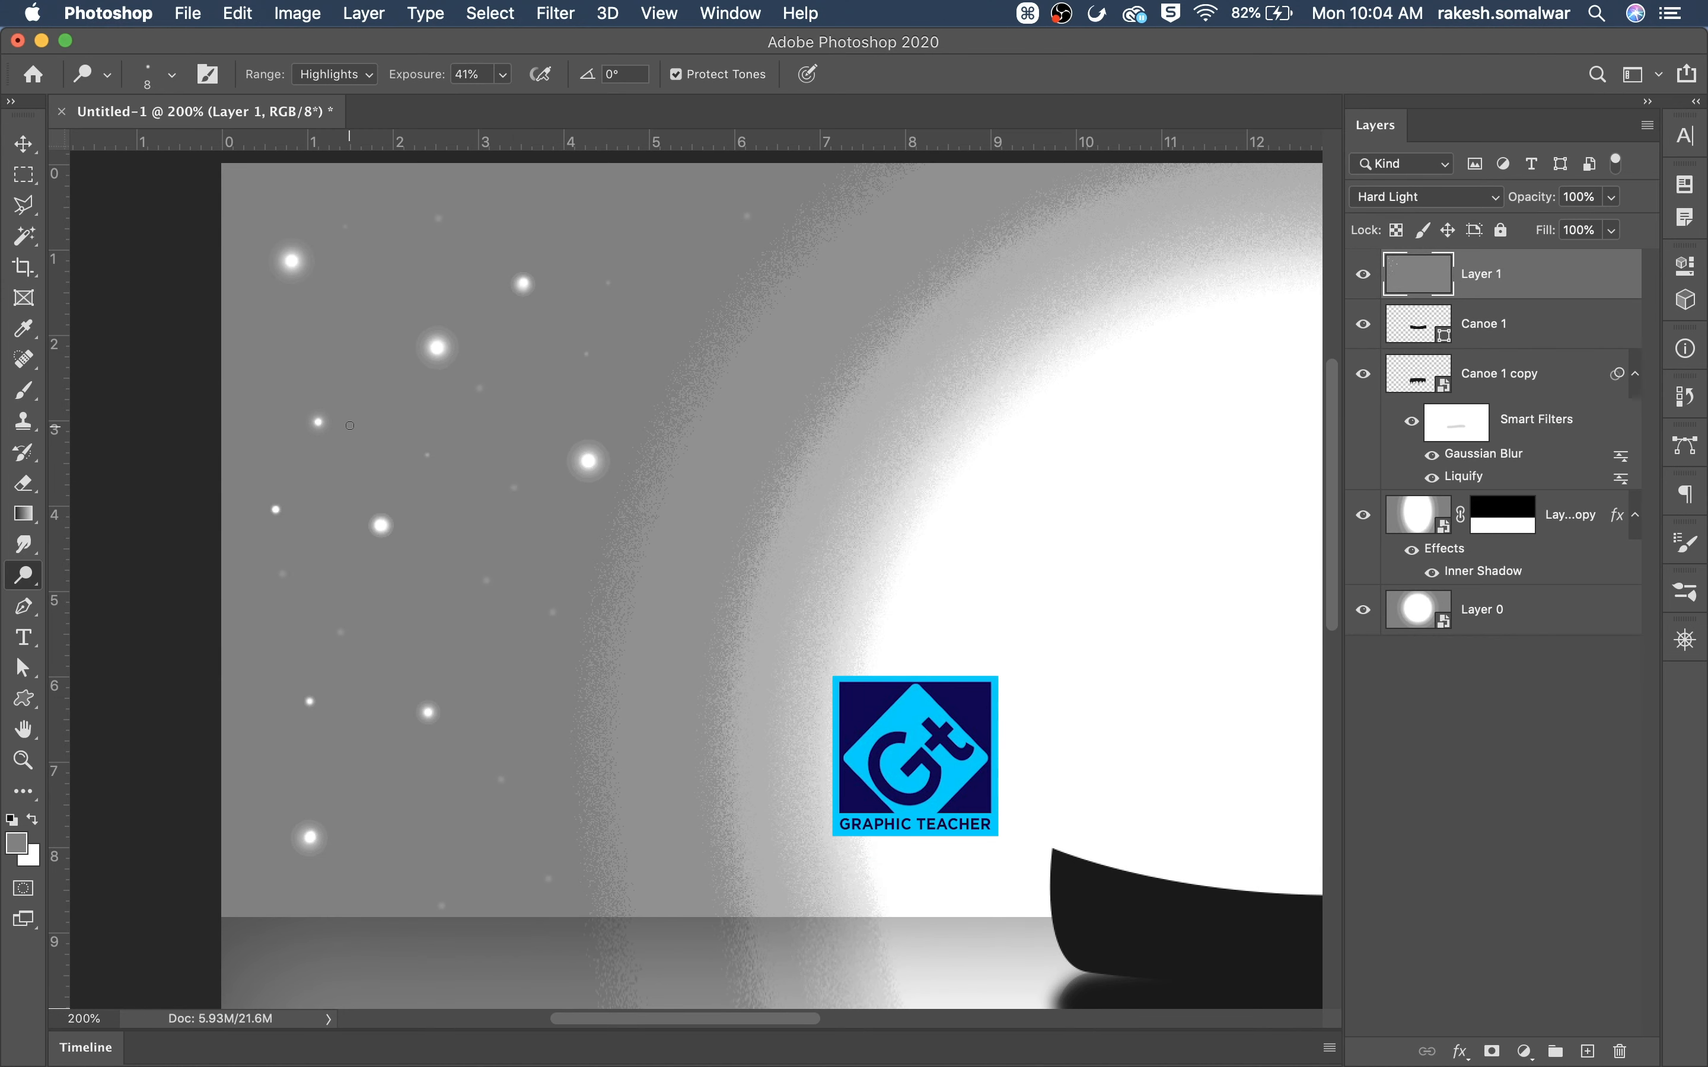
Set the Dodge exposure to 100% and size to 6, dab more pinpoint stars in the left sky, and undo the last one
key("bracketleft")
key("bracketleft")
left_click_drag(502, 74, 566, 104)
left_click(403, 323)
left_click(359, 398)
left_click(361, 714)
key("super+z")
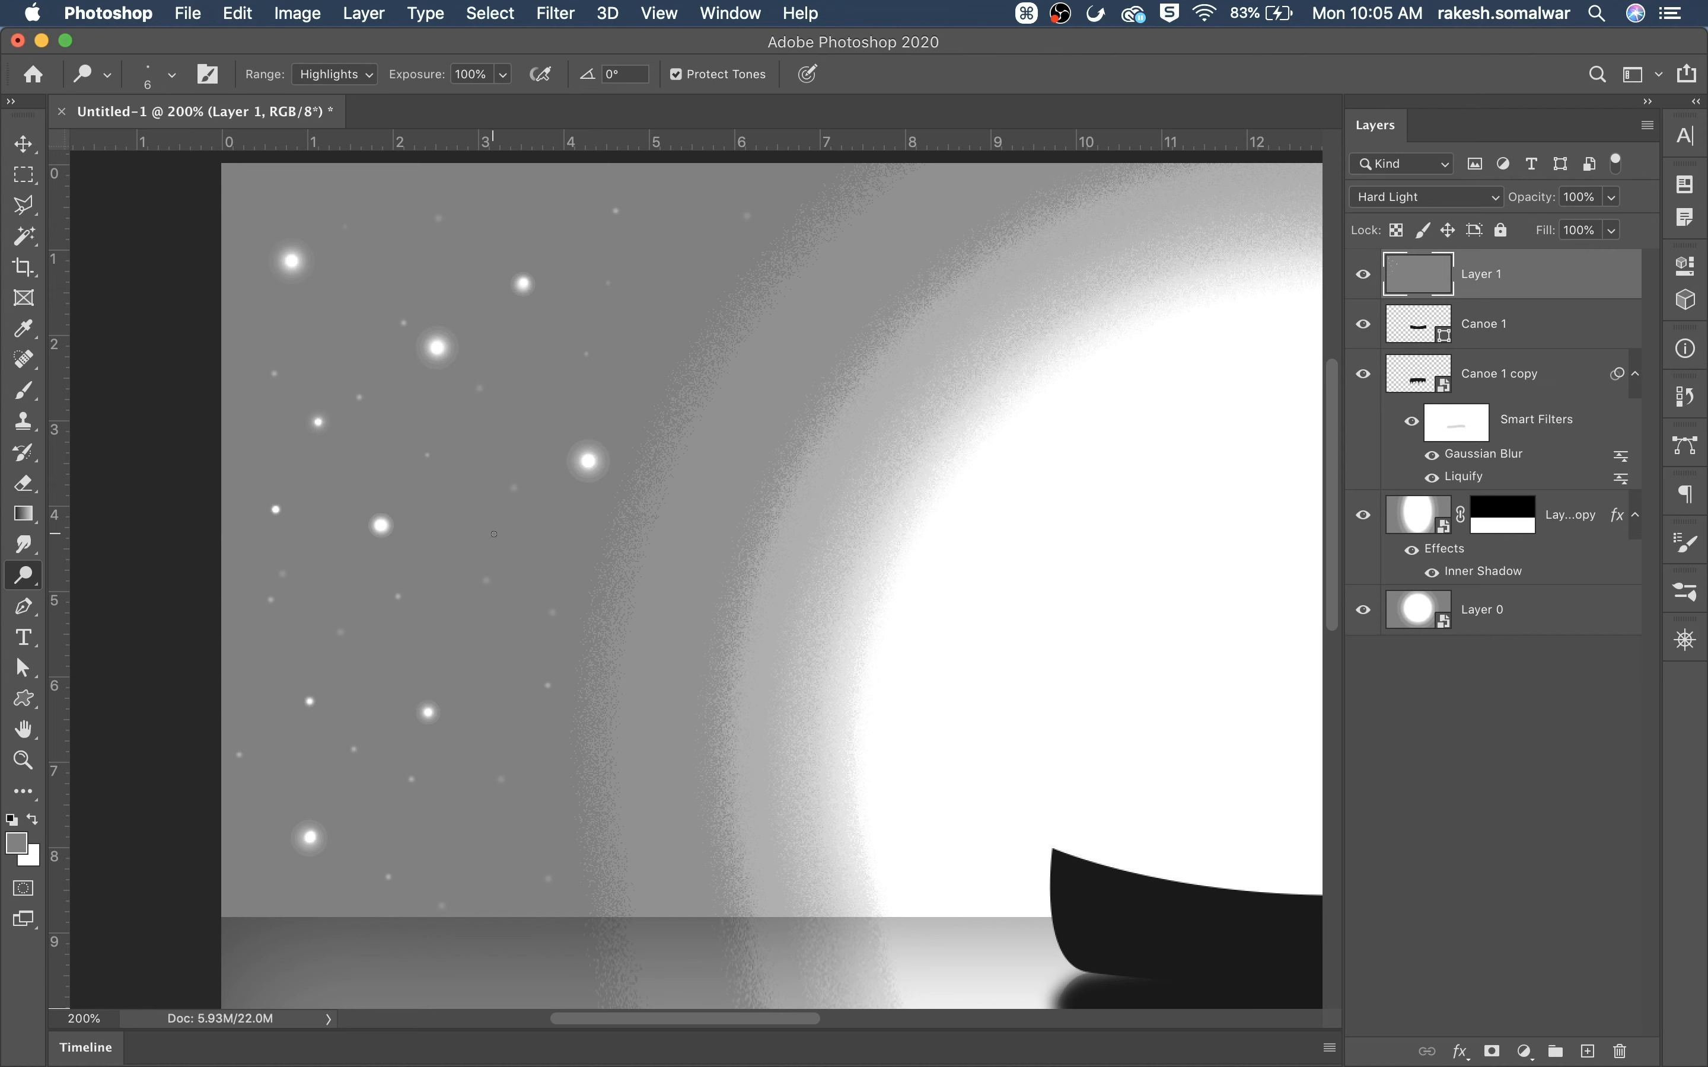
Set the Dodge brush to size 20 and 27% exposure, and add soft halos around several of the tiny stars
key("bracketright")
left_click(503, 74)
left_click_drag(507, 100, 424, 116)
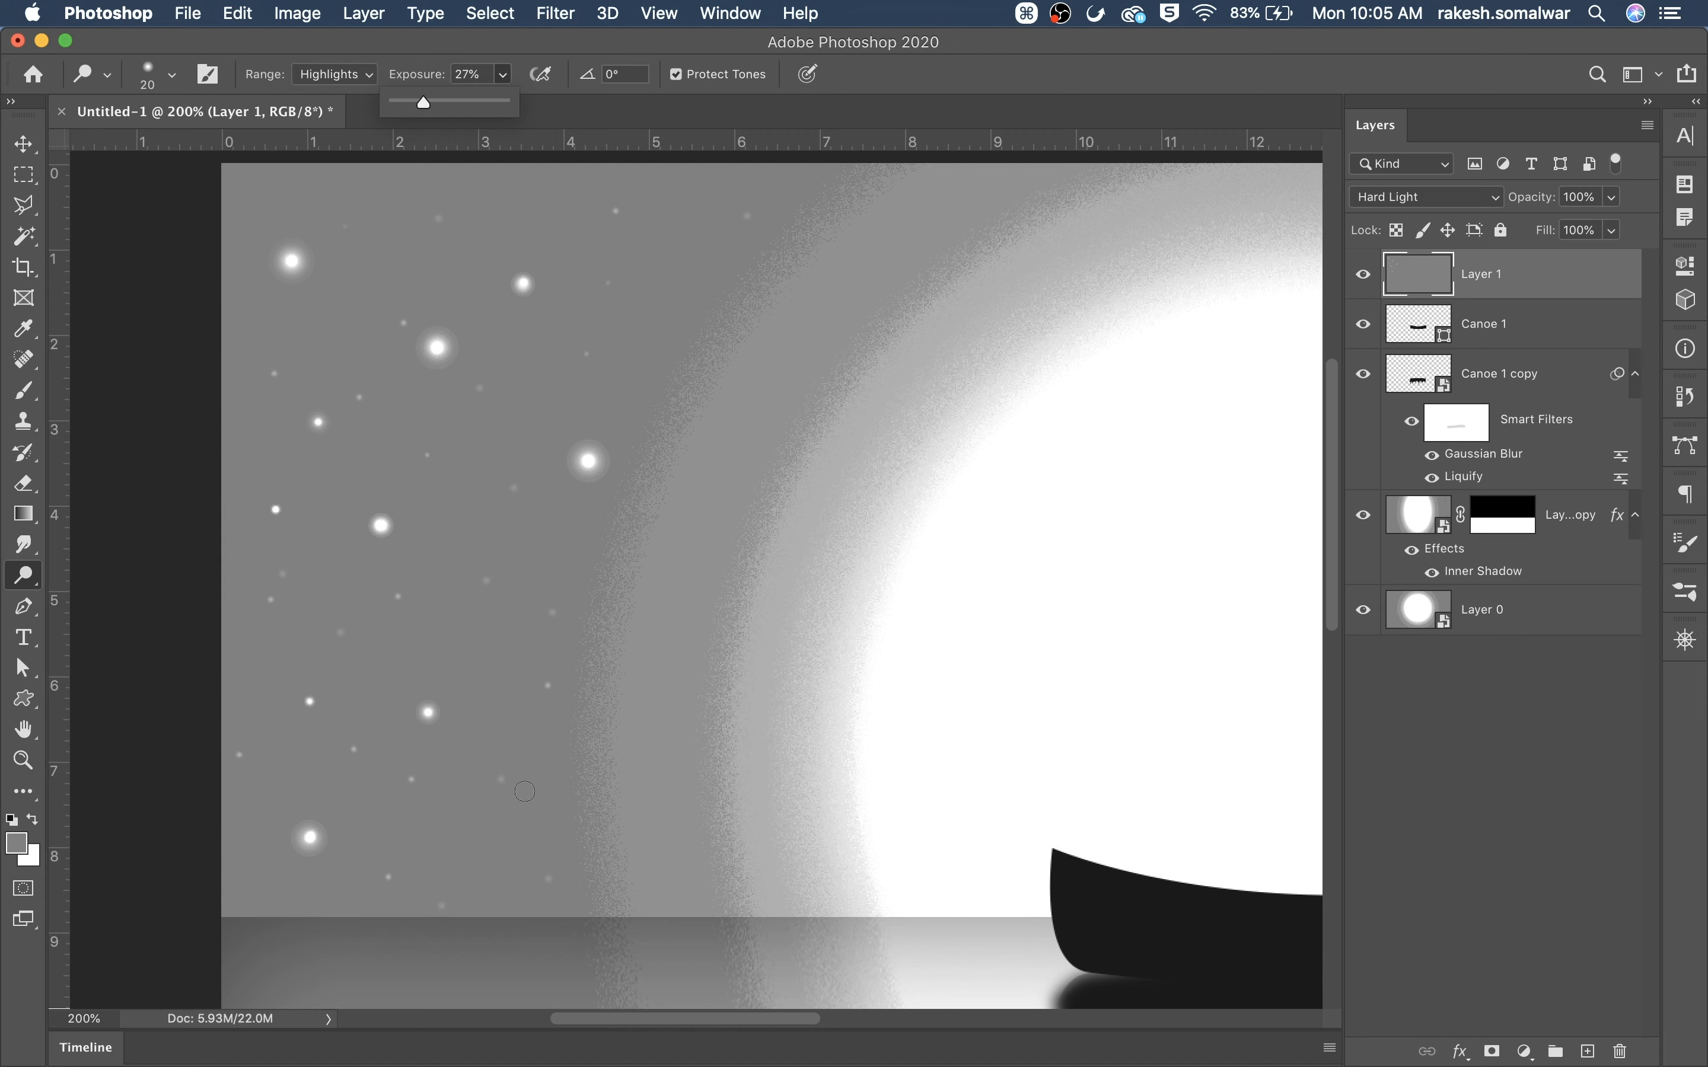
left_click(547, 686)
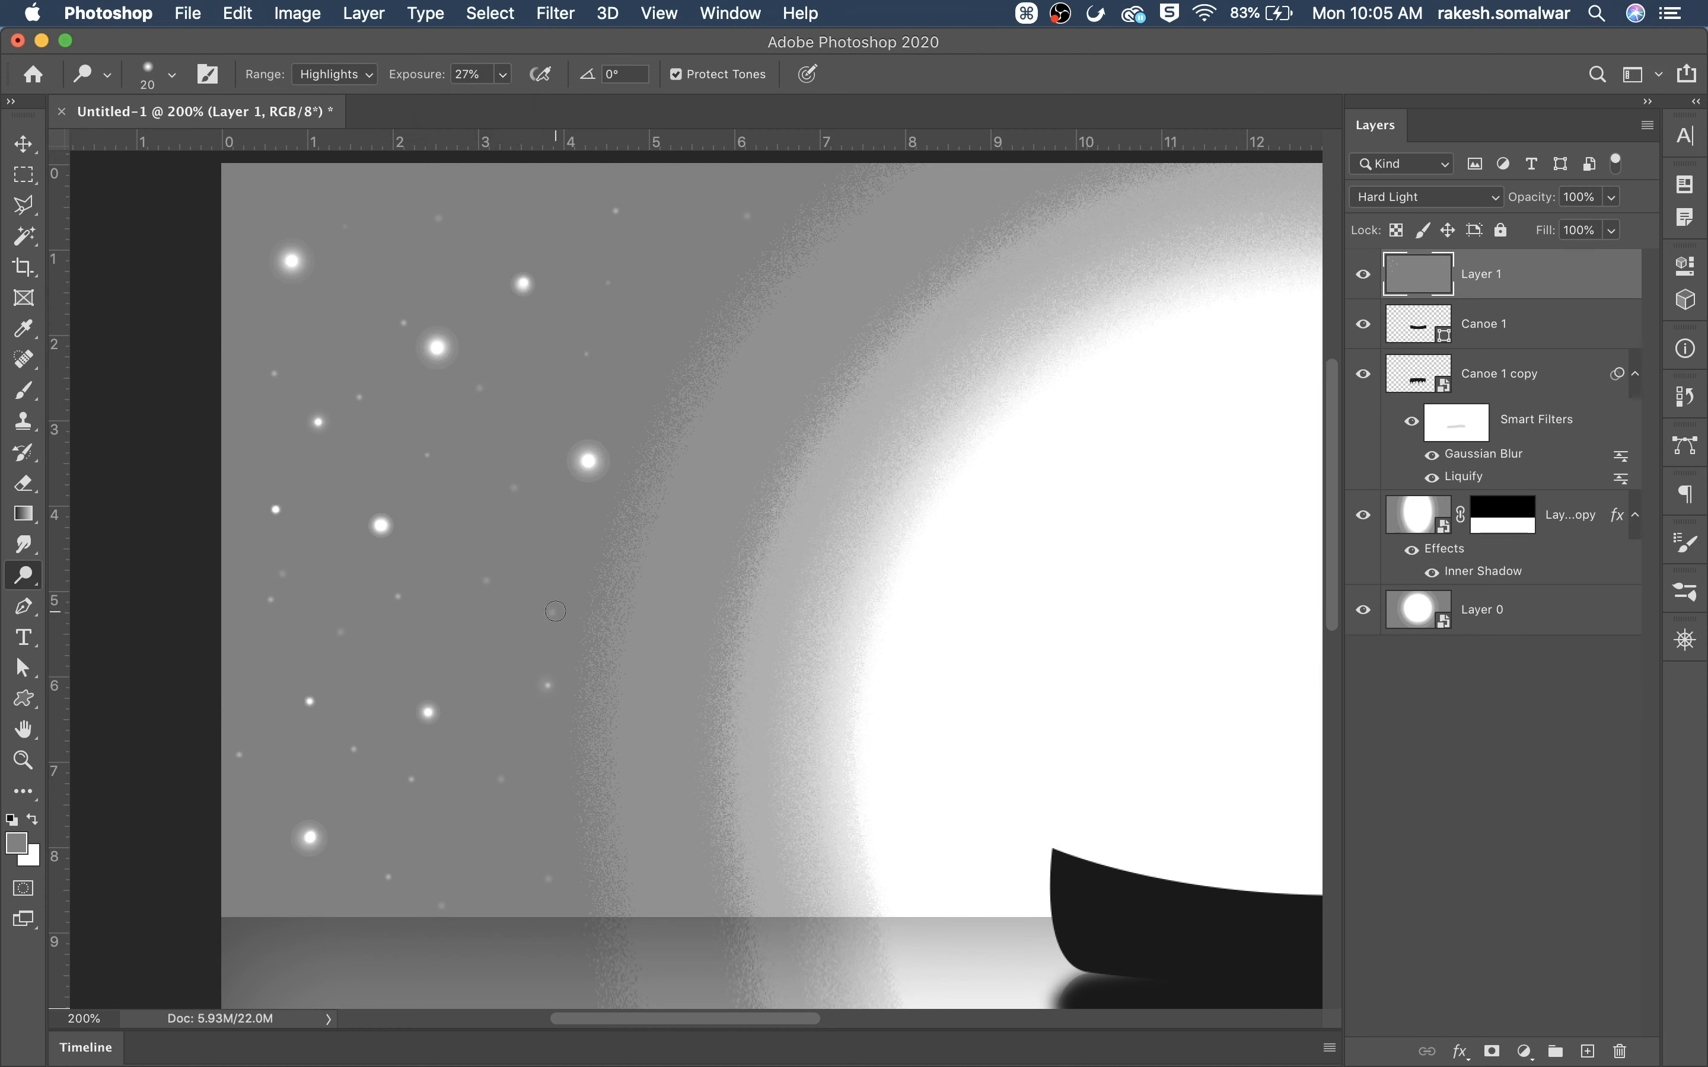
left_click(400, 597)
left_click(409, 776)
View the whole canvas and check the stars on Layer 1 in isolation before showing all layers again
key("super+minus")
key("super+0")
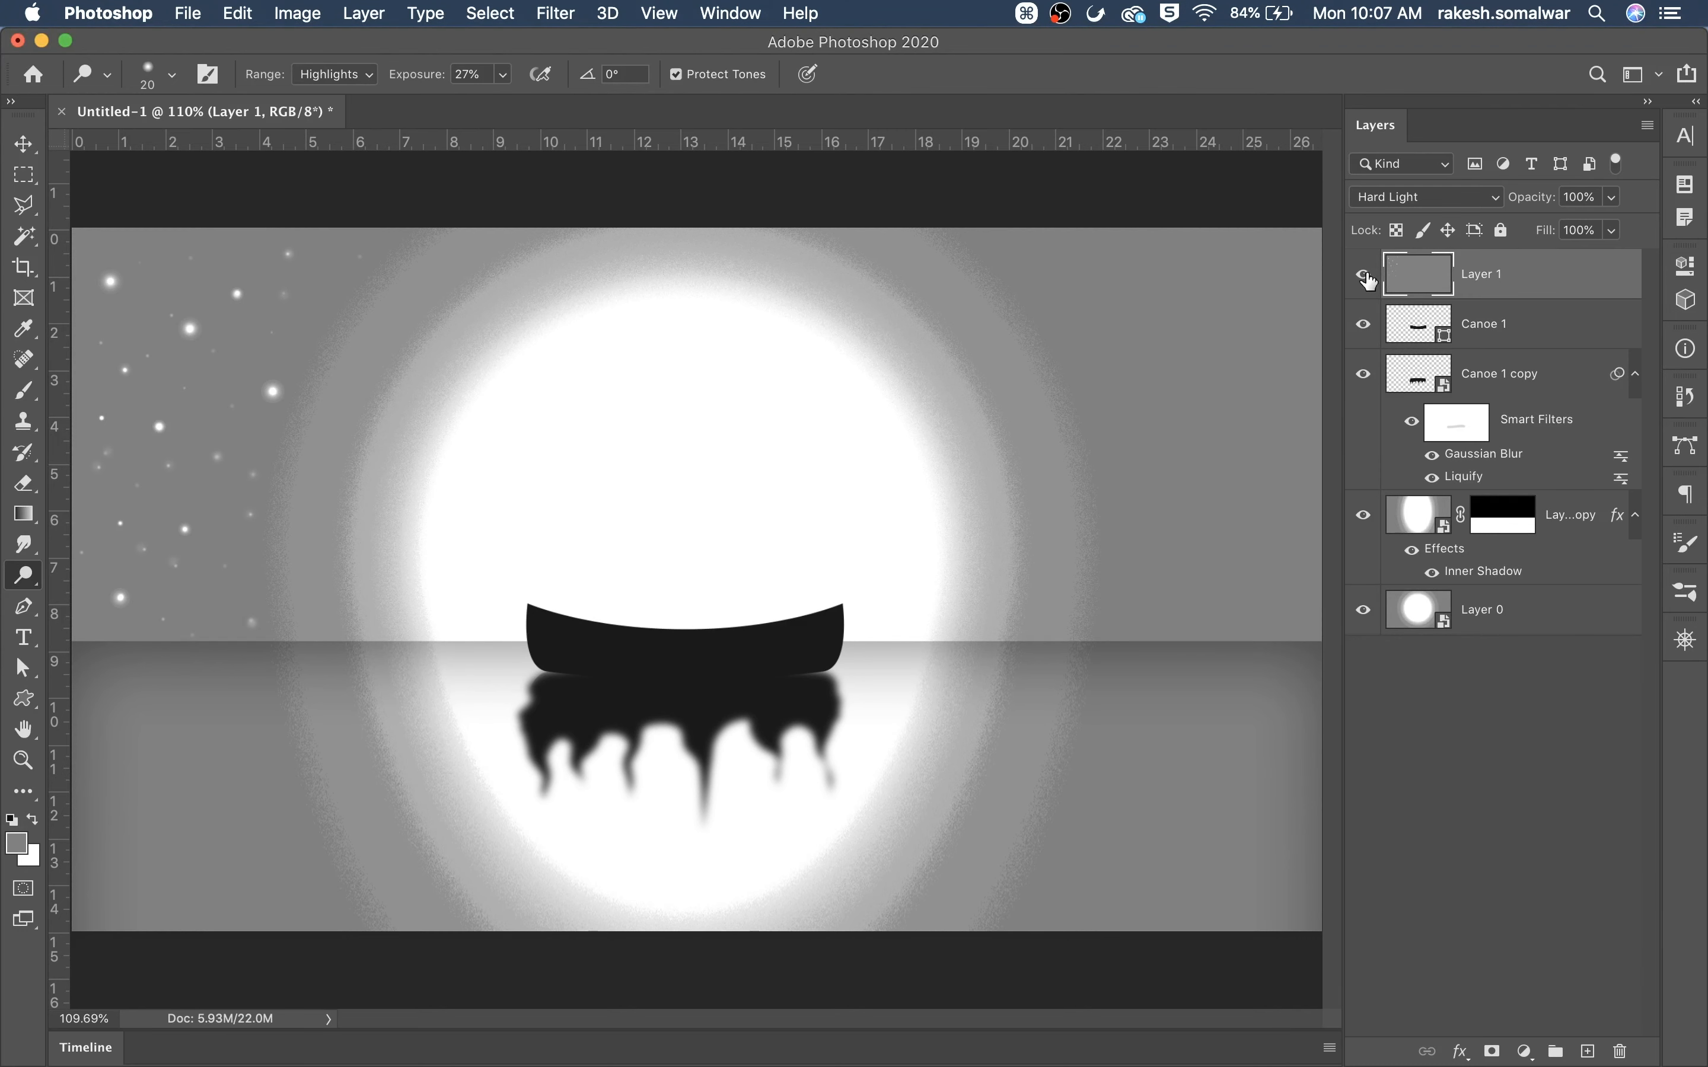
left_click(1370, 281, "alt")
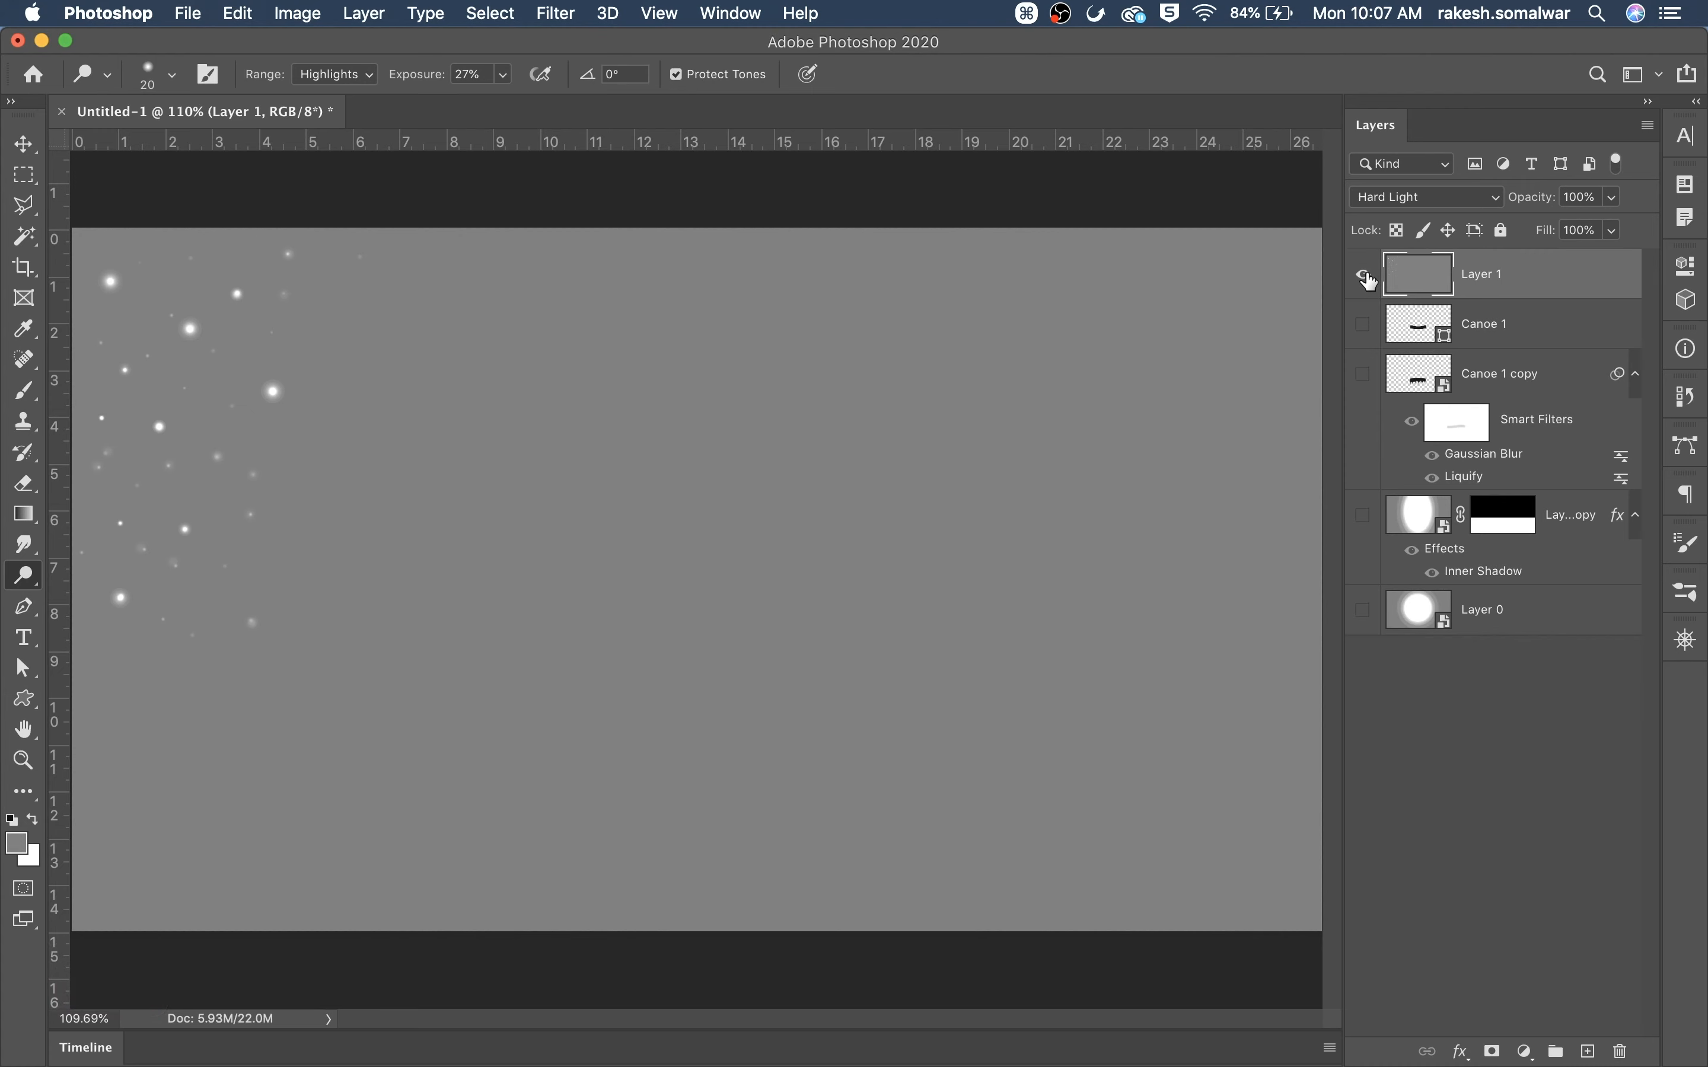
left_click(1369, 281, "alt")
Select the starry left sky above the horizon on Layer 1 and copy it to the right end of the sky
key("m")
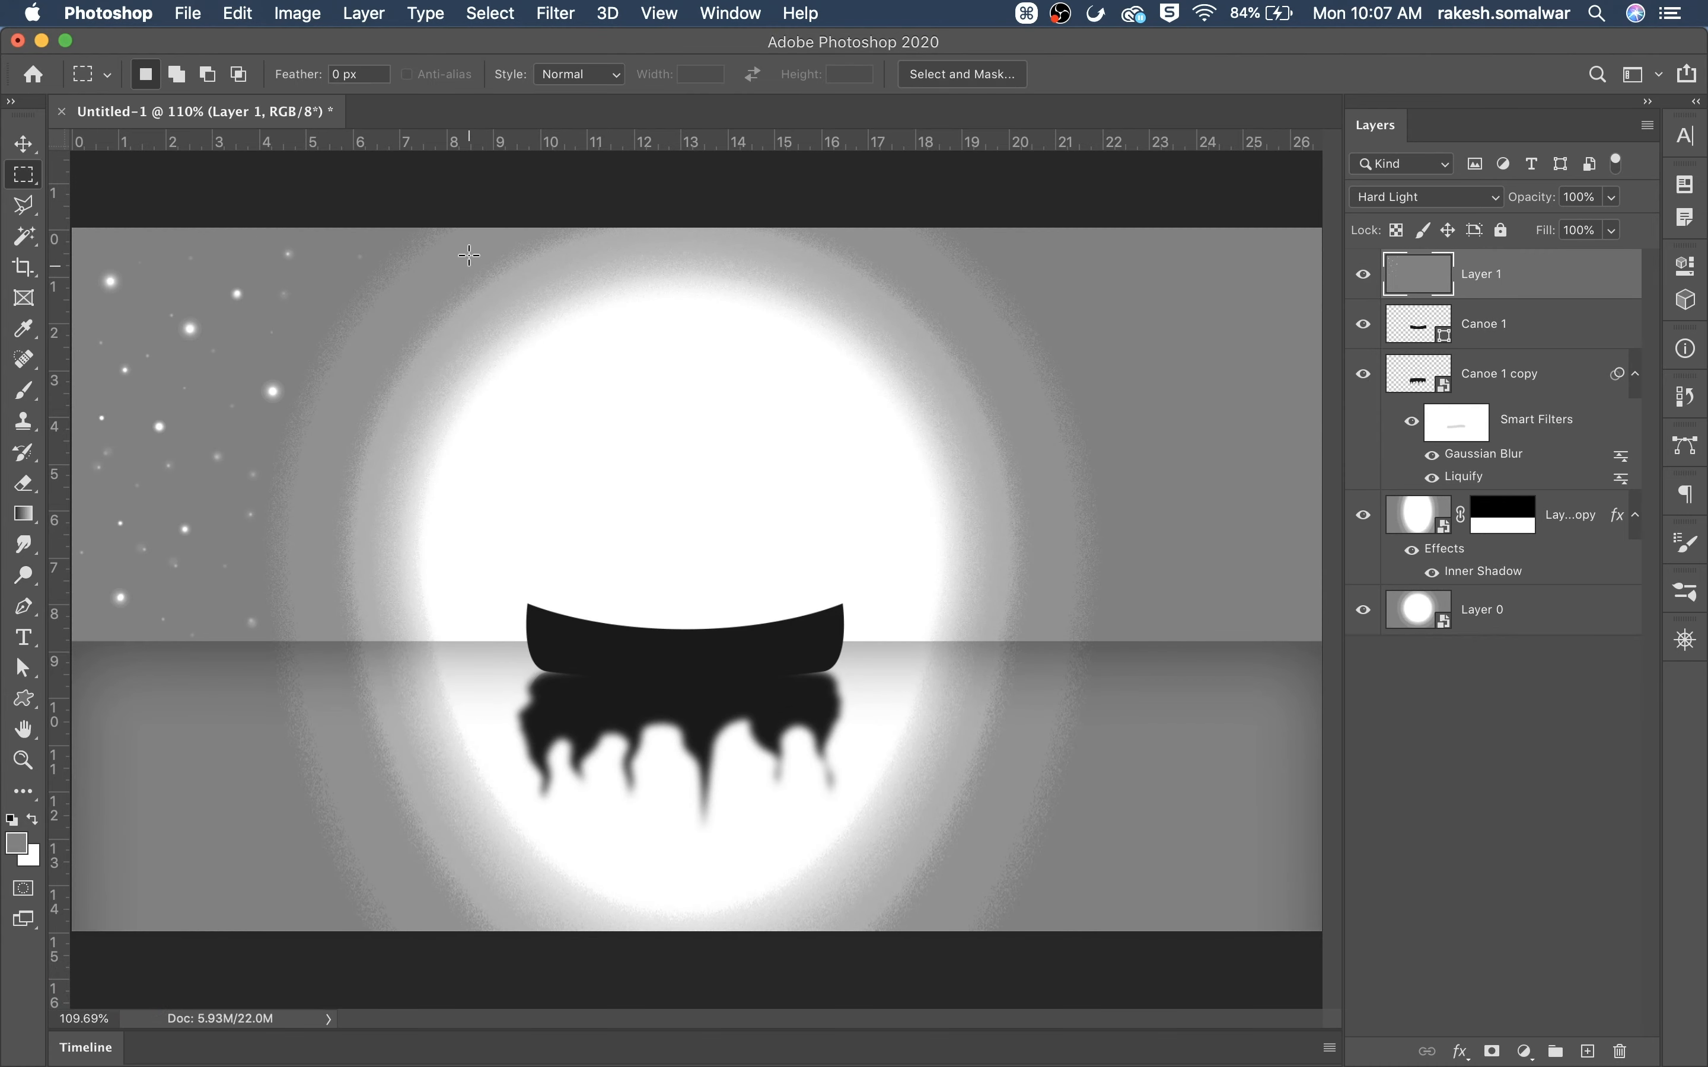
mouse_move(459, 228)
left_mouse_down()
mouse_move(17, 600)
mouse_move(63, 642)
left_mouse_up()
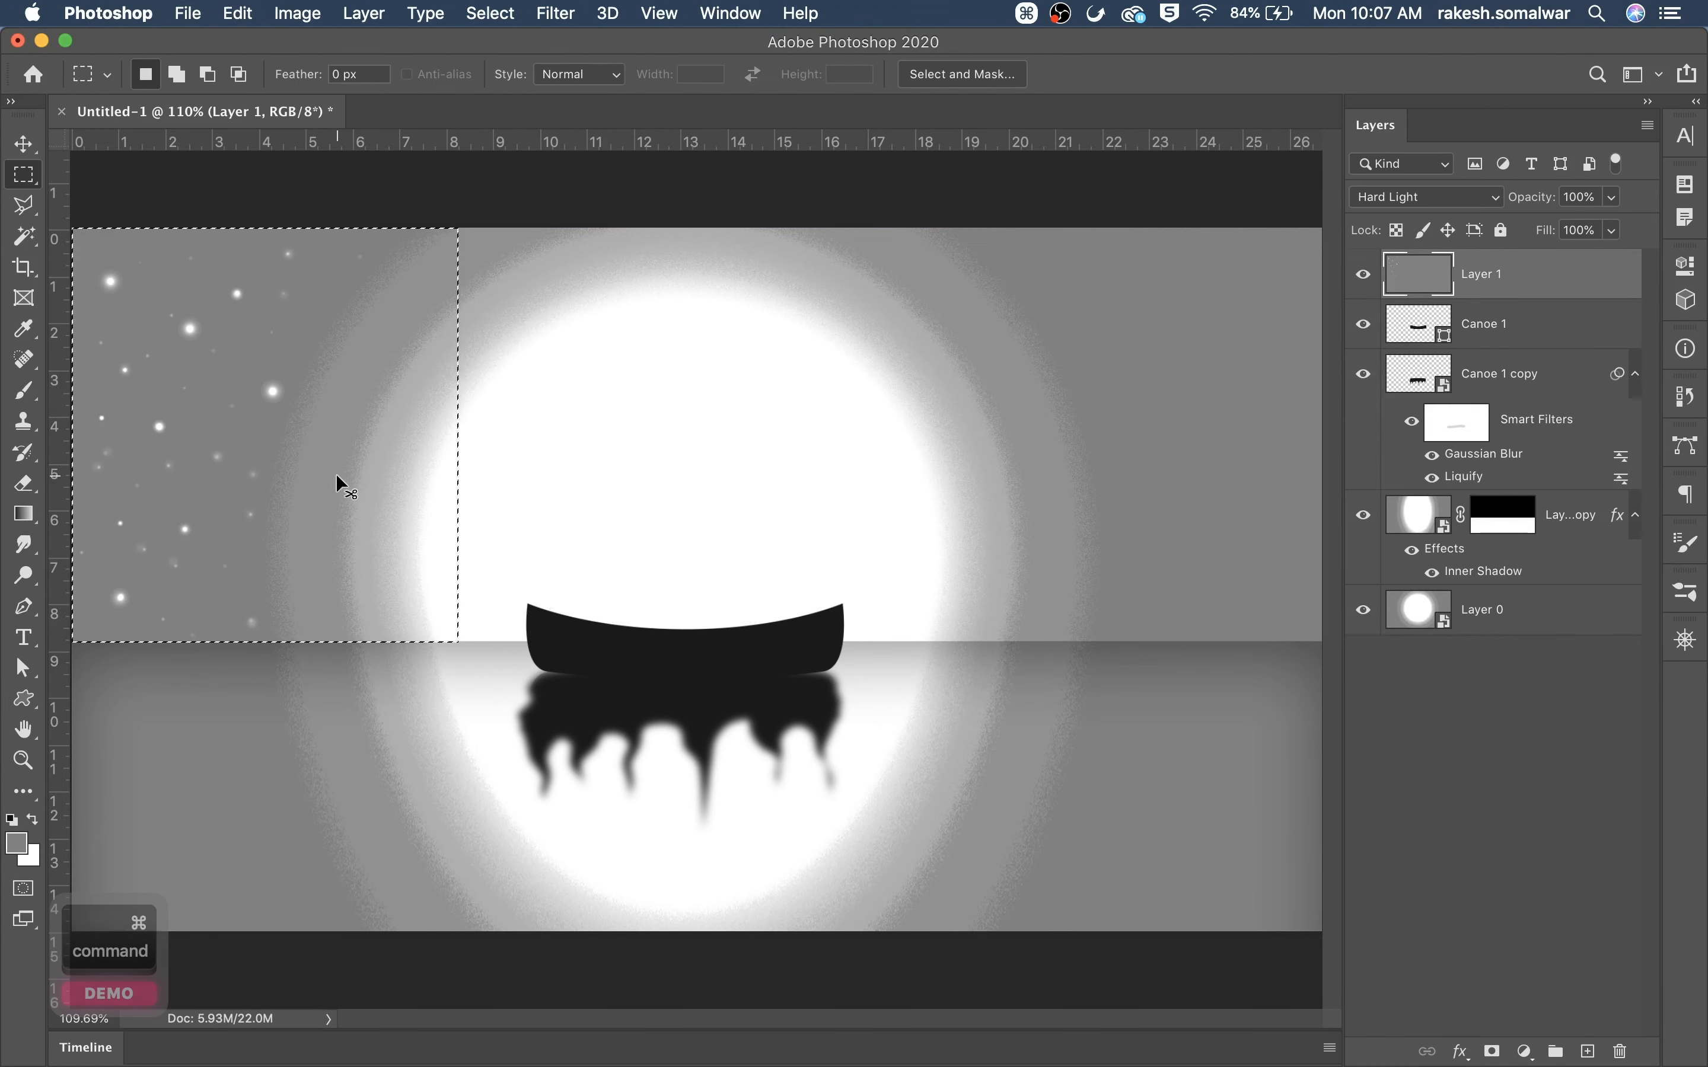
left_click_drag(326, 470, 1184, 467)
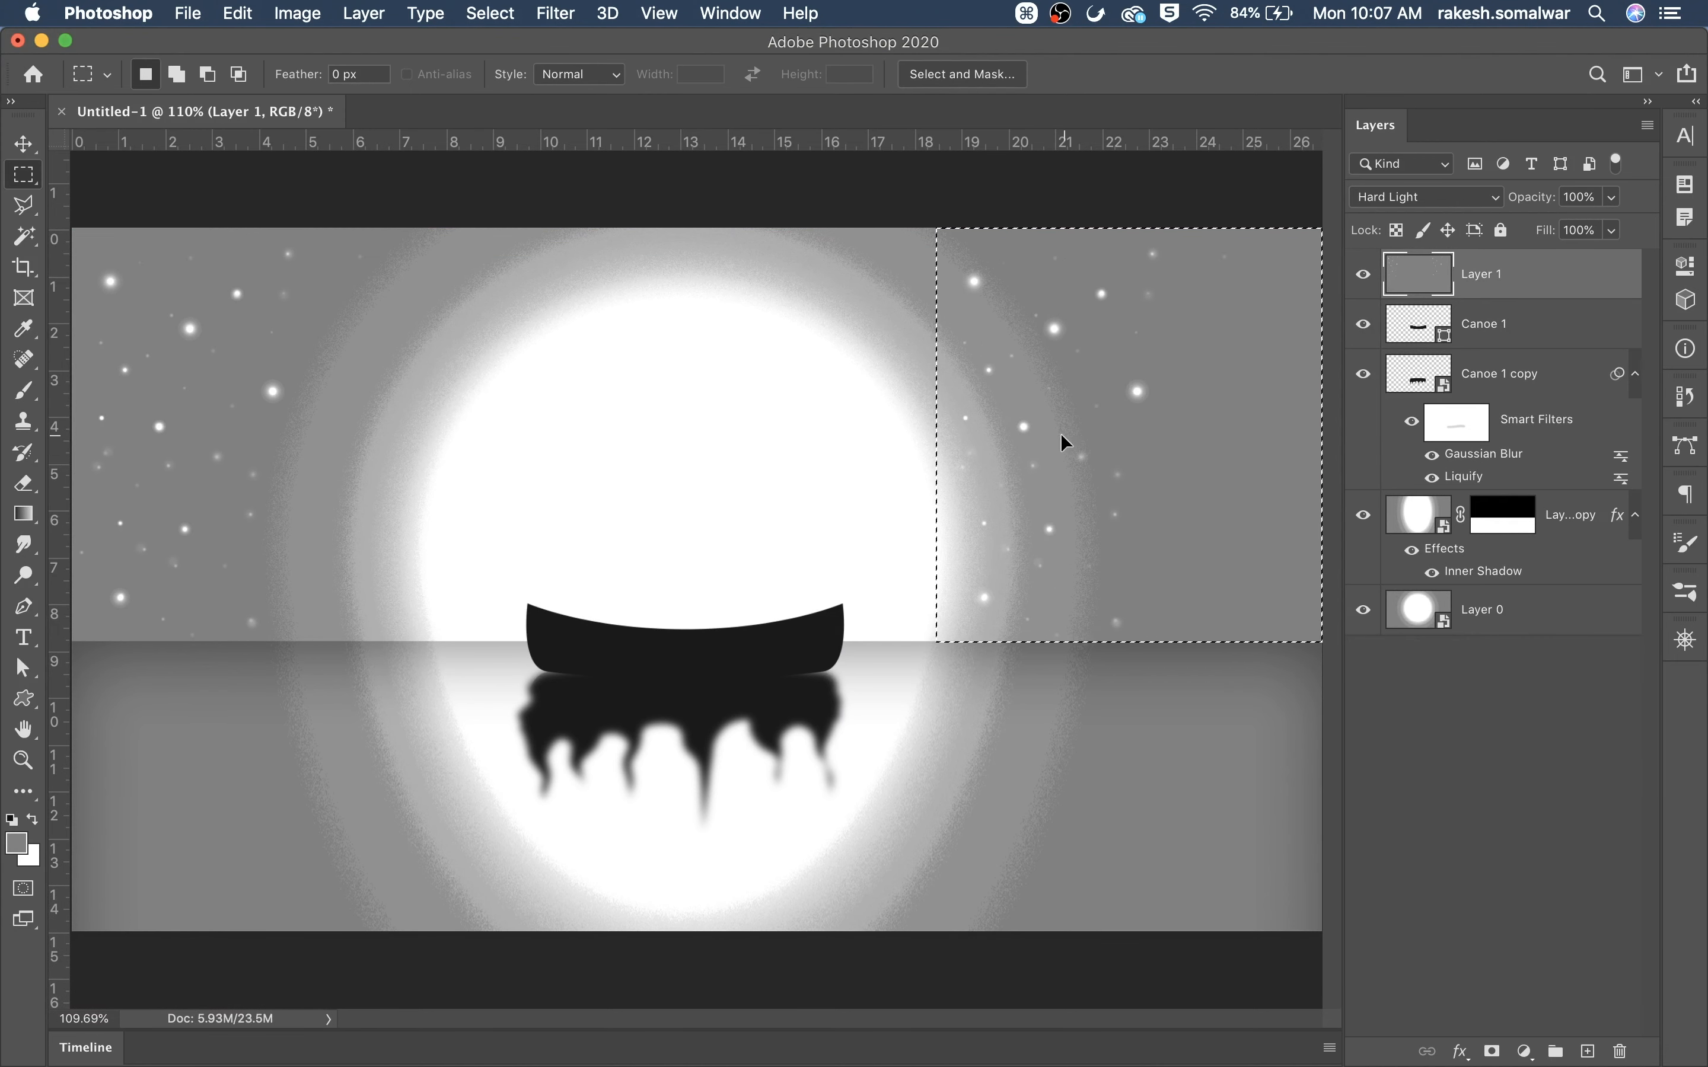
Flip the copied star patch in the right sky horizontally and apply the transform
key("cmd+t")
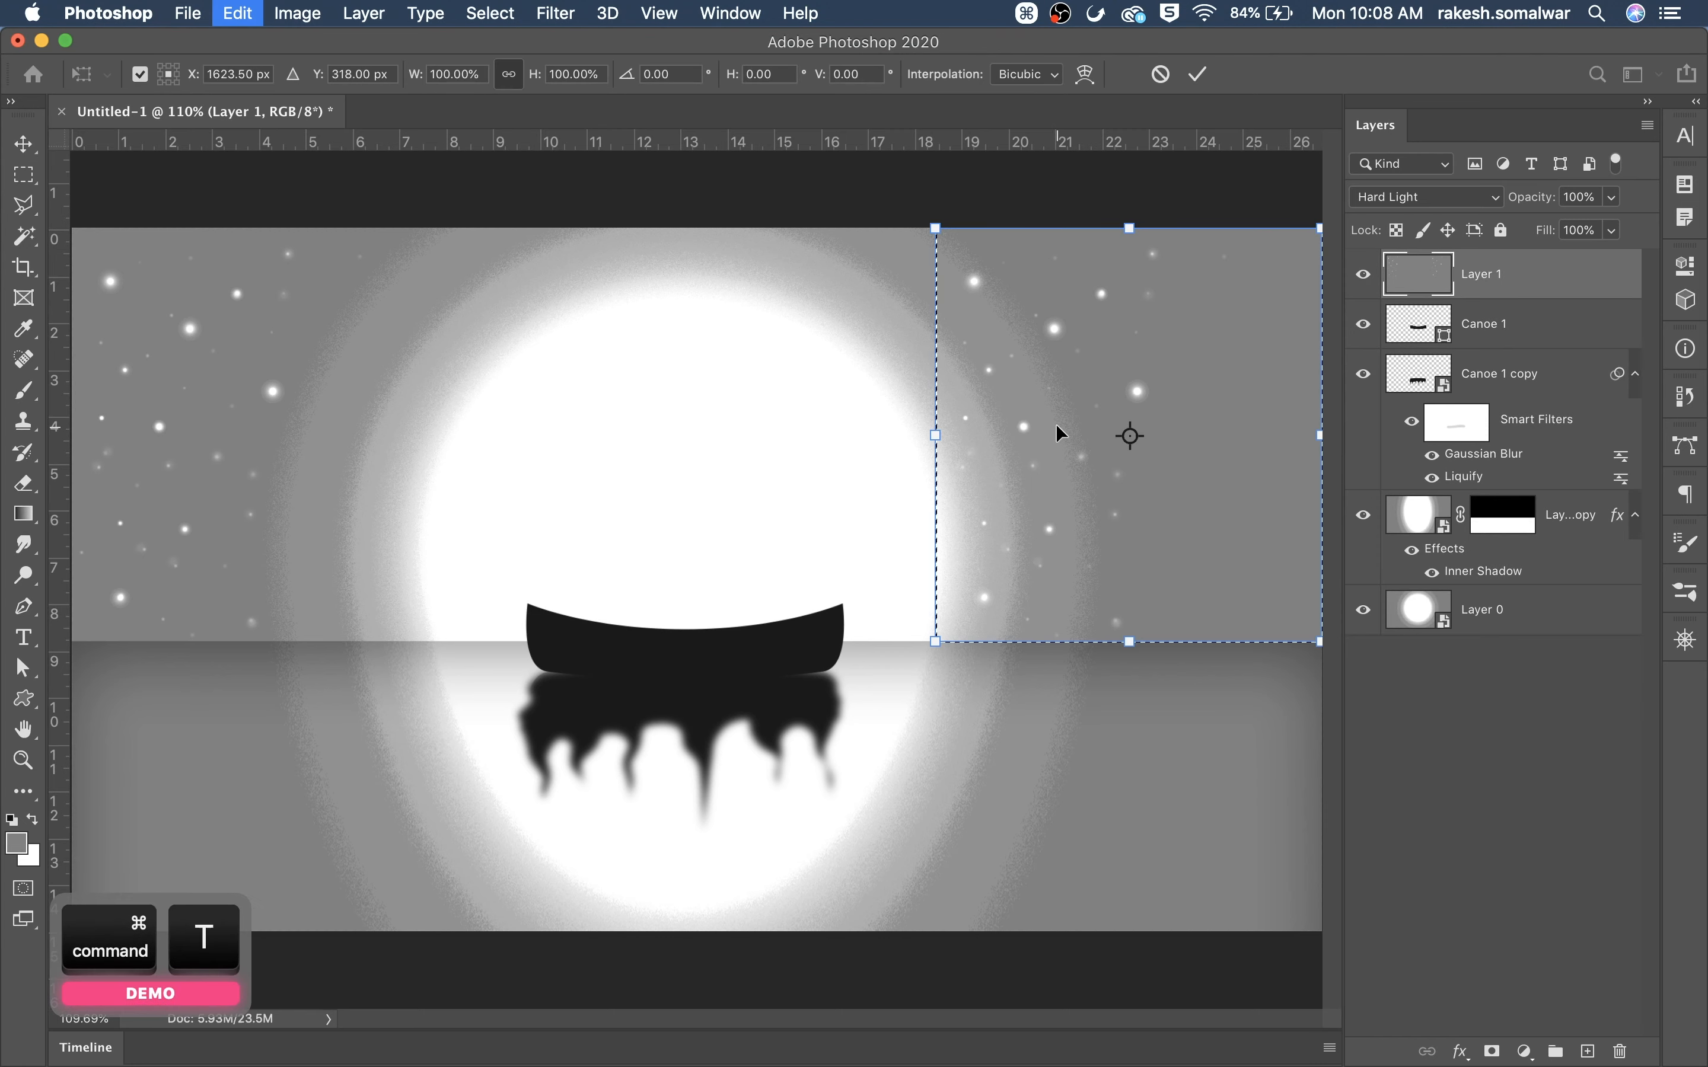
right_click(1084, 390)
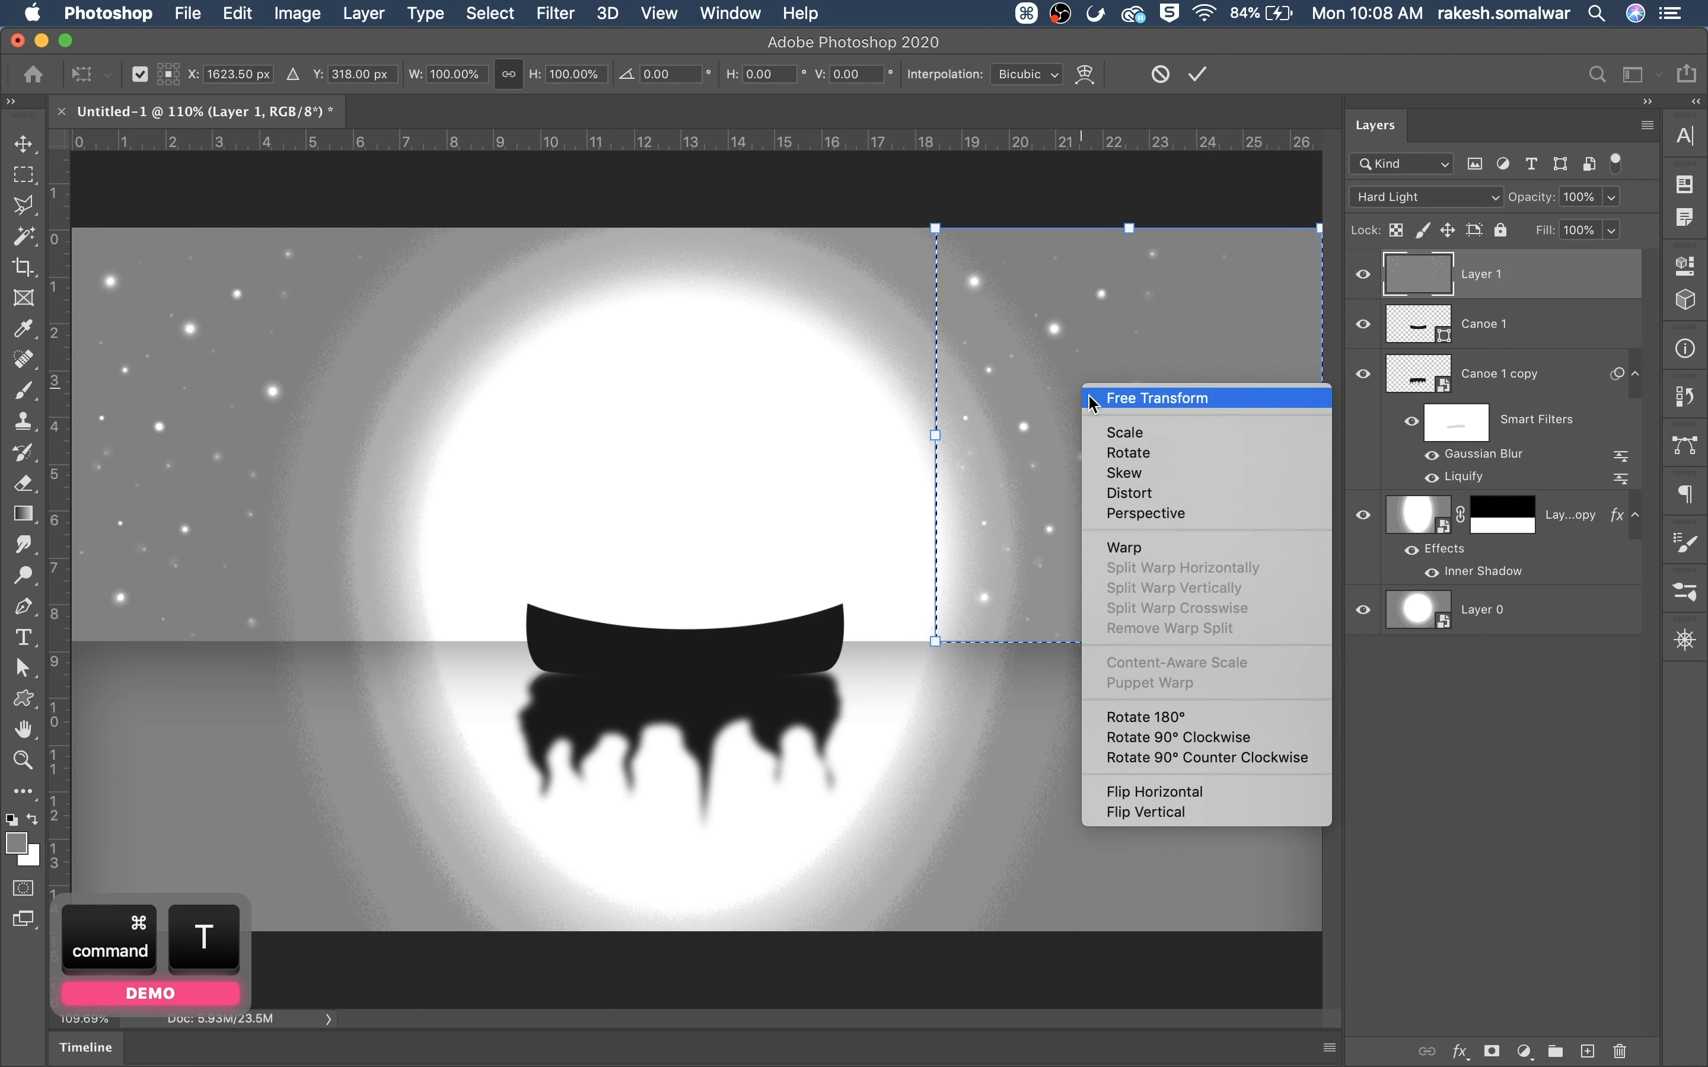
left_click(1175, 796)
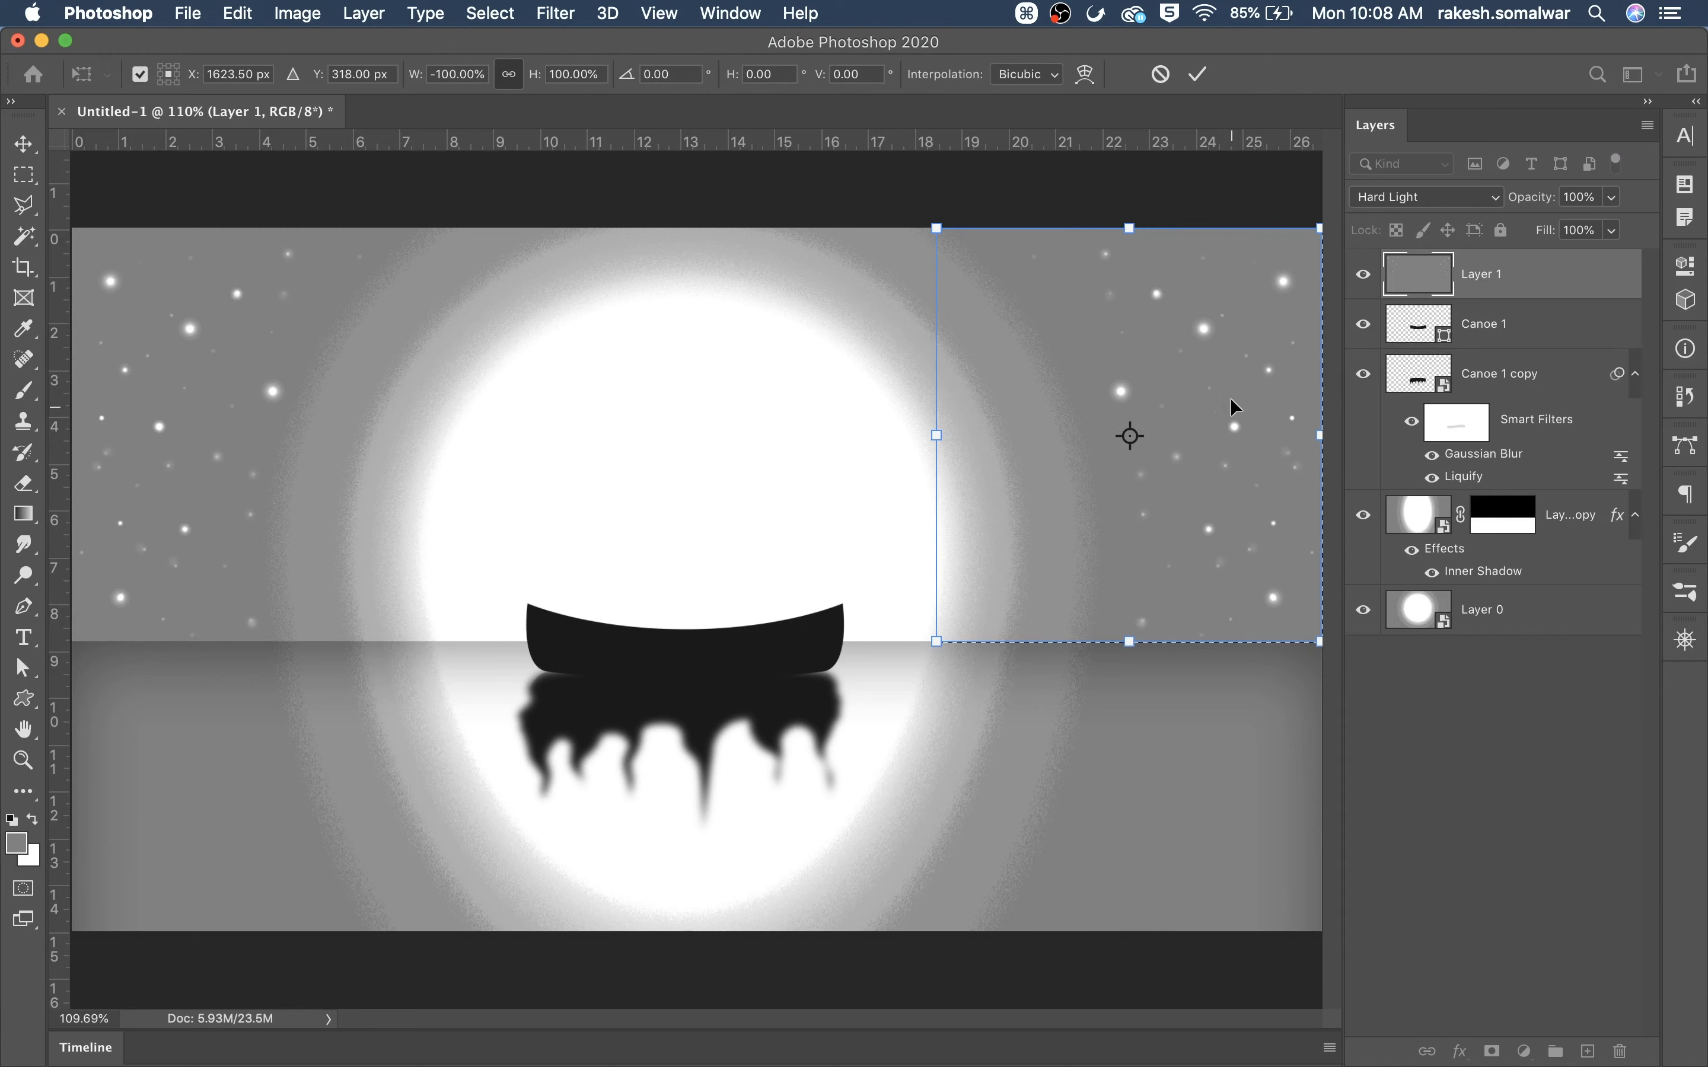
key("Return")
key("cmd")
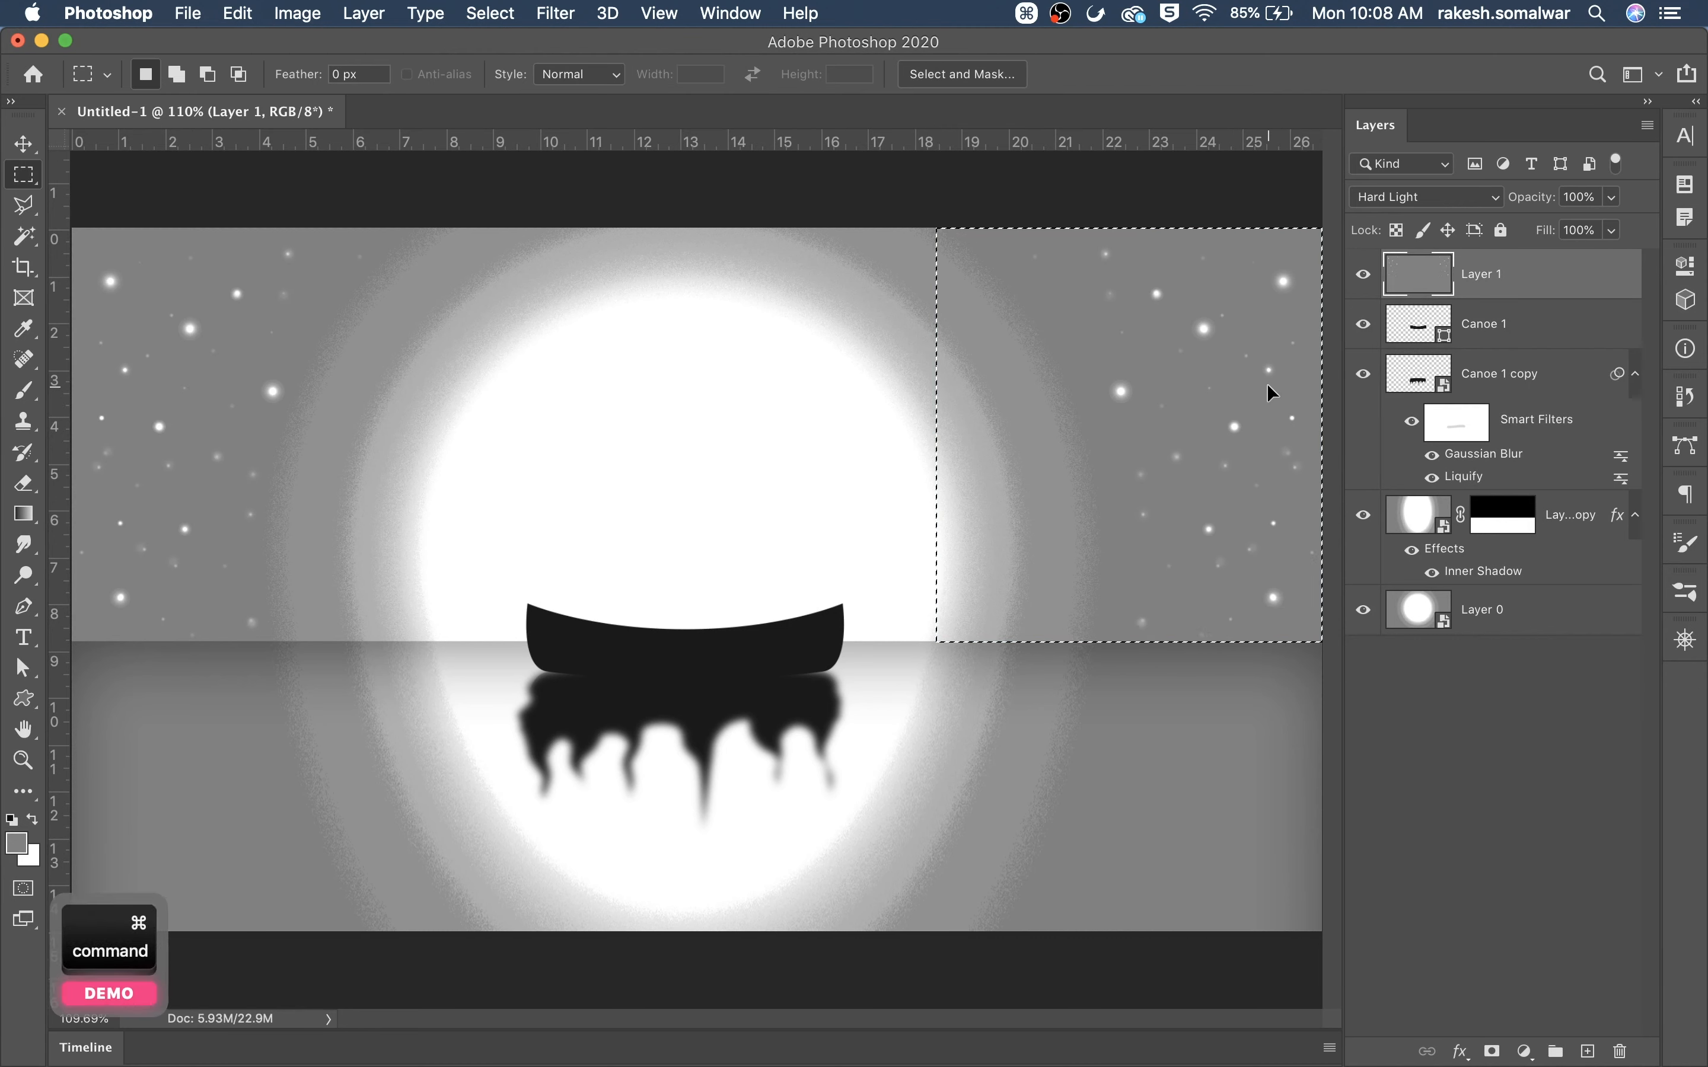
Scale the copied star patch to 105.79%, rotate it counterclockwise, reposition it over the right sky, and deselect
key("super+t")
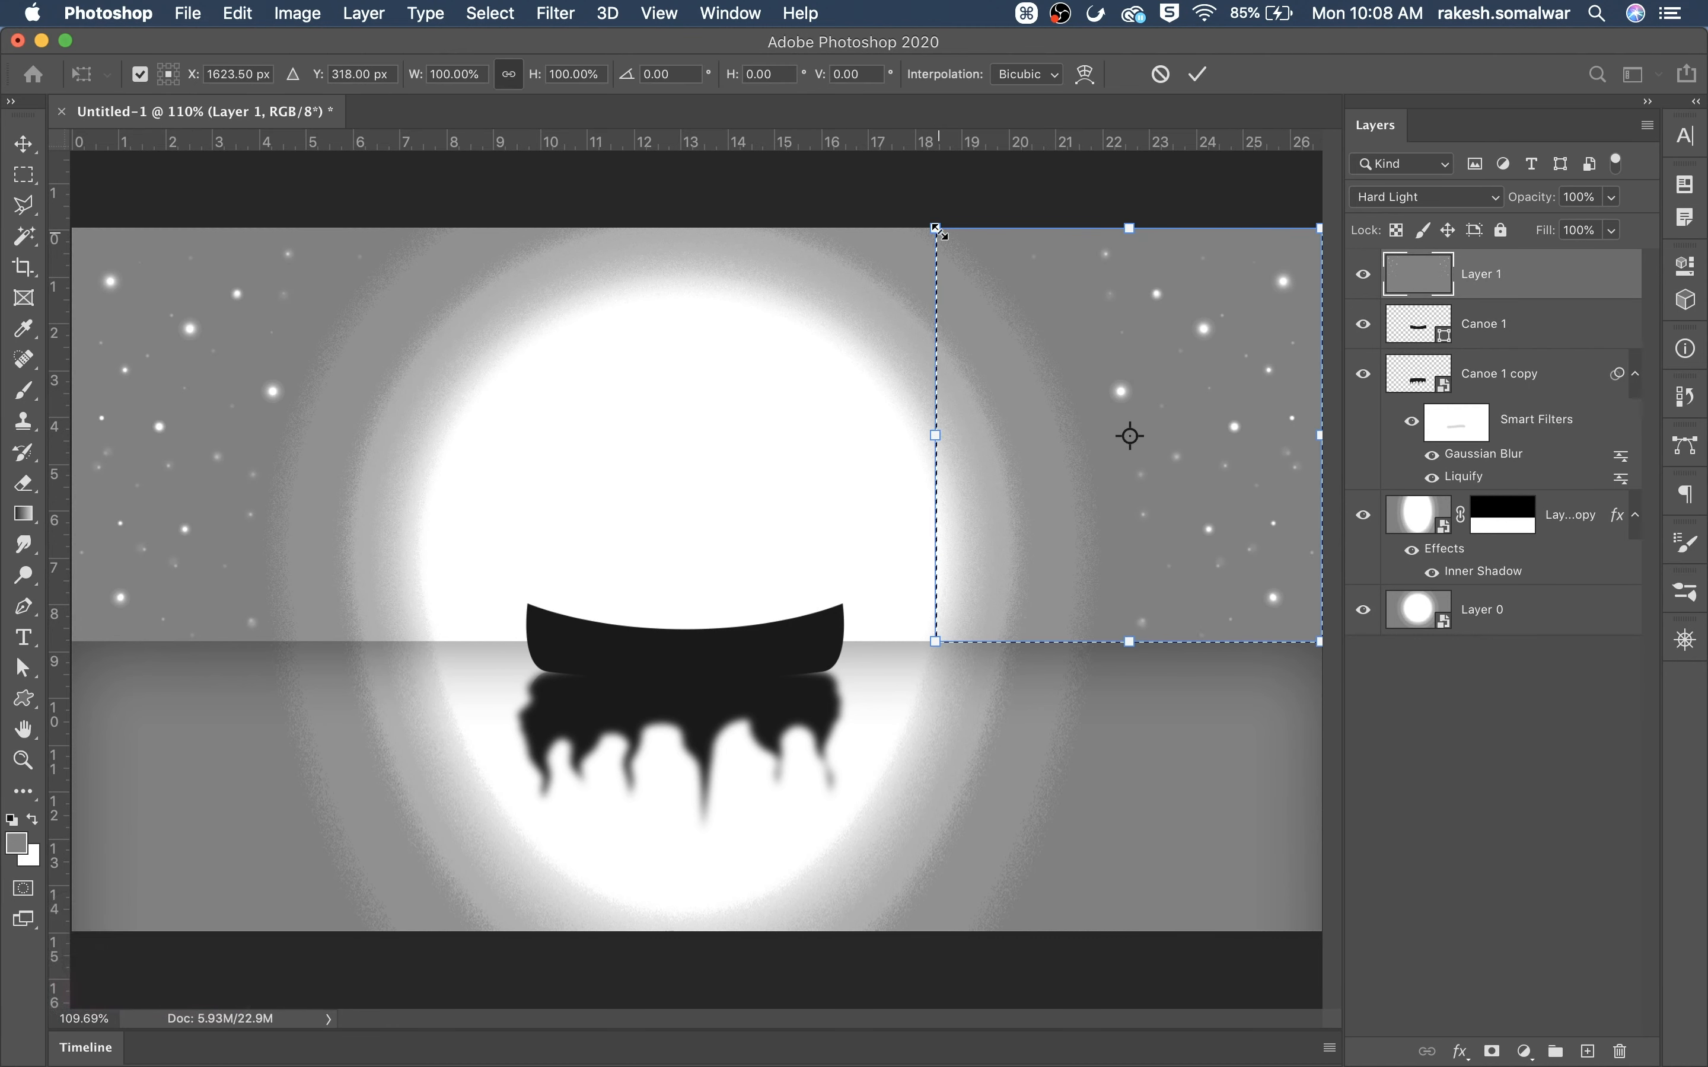
left_click_drag(937, 228, 912, 203)
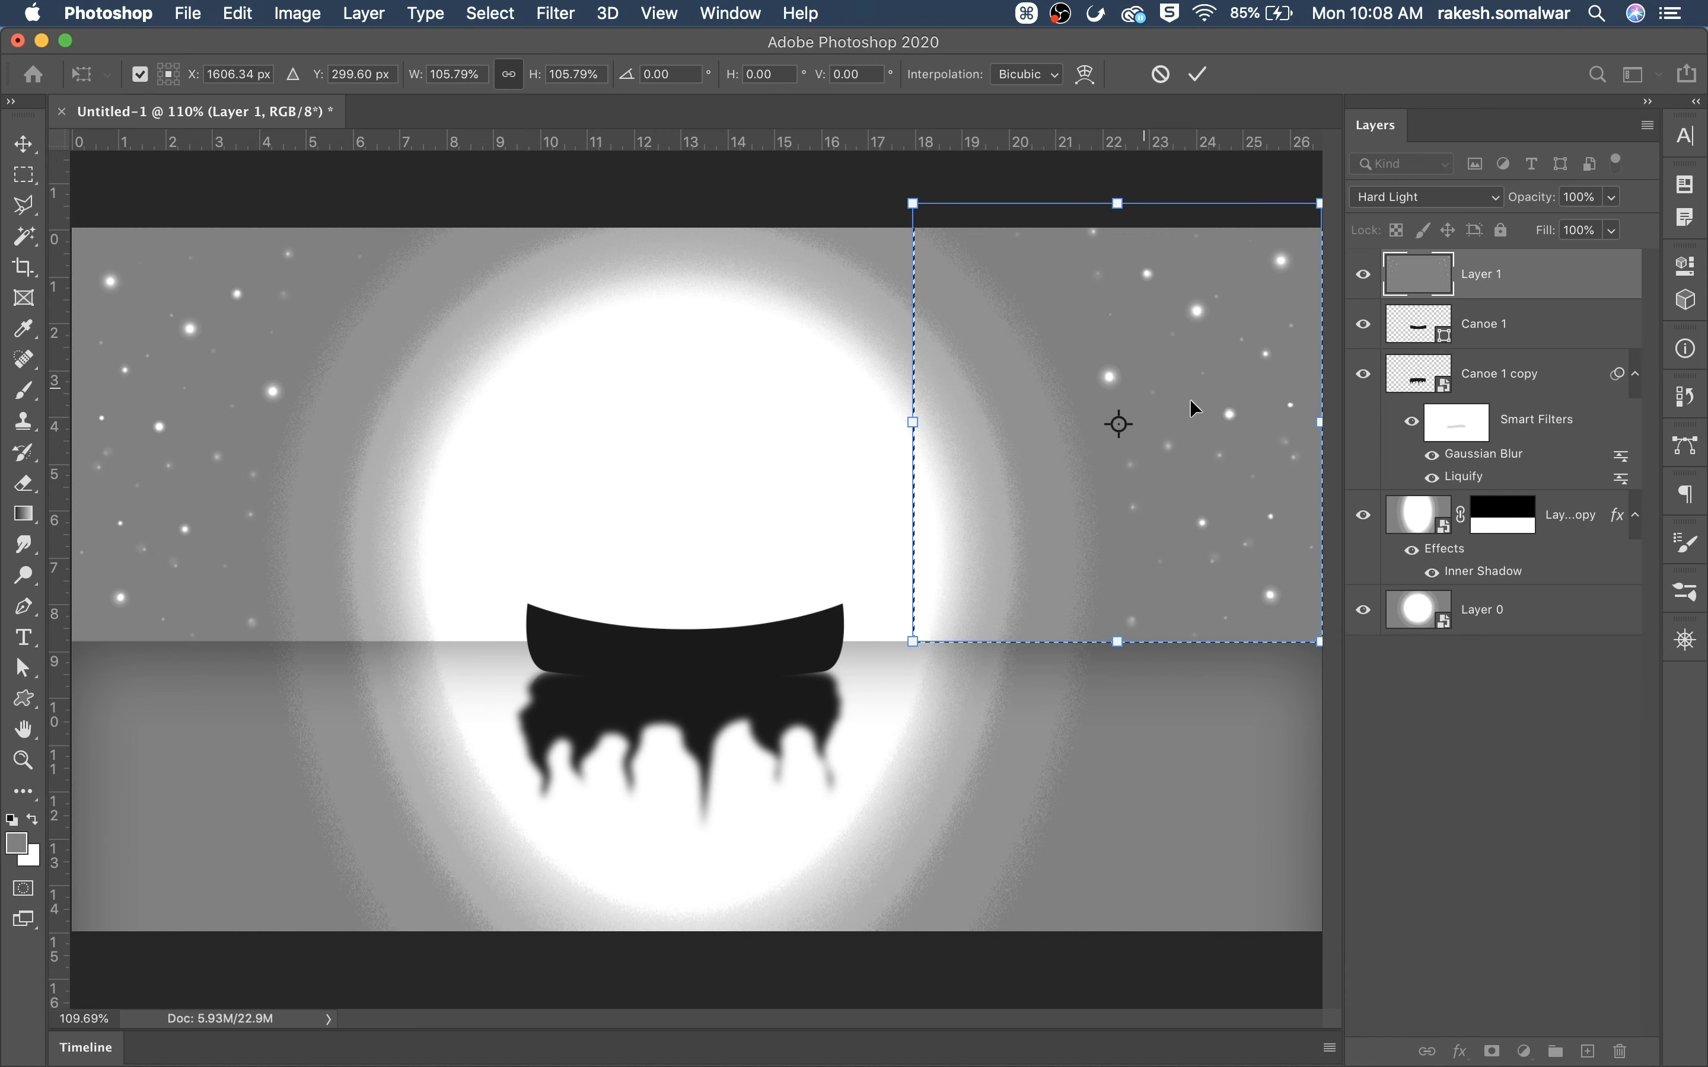
left_click_drag(1225, 367, 1211, 365)
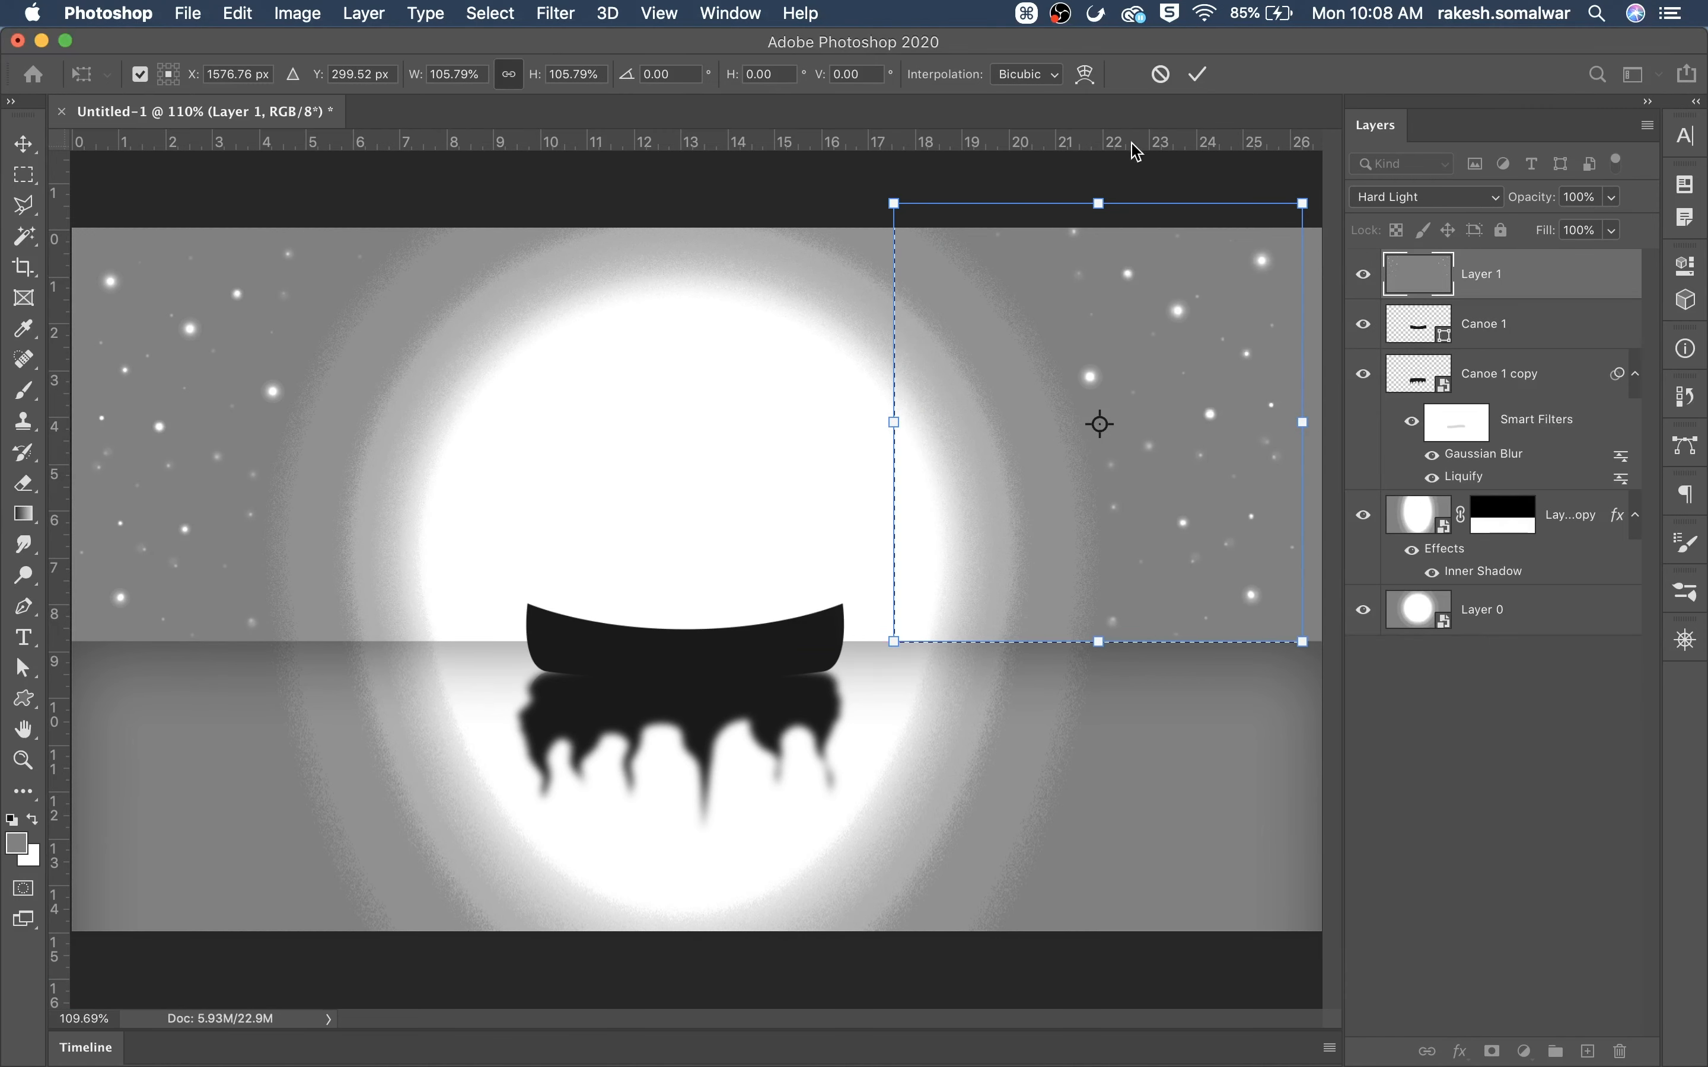
left_click_drag(1139, 166, 1032, 196)
left_click_drag(1232, 452, 1241, 442)
key("Return")
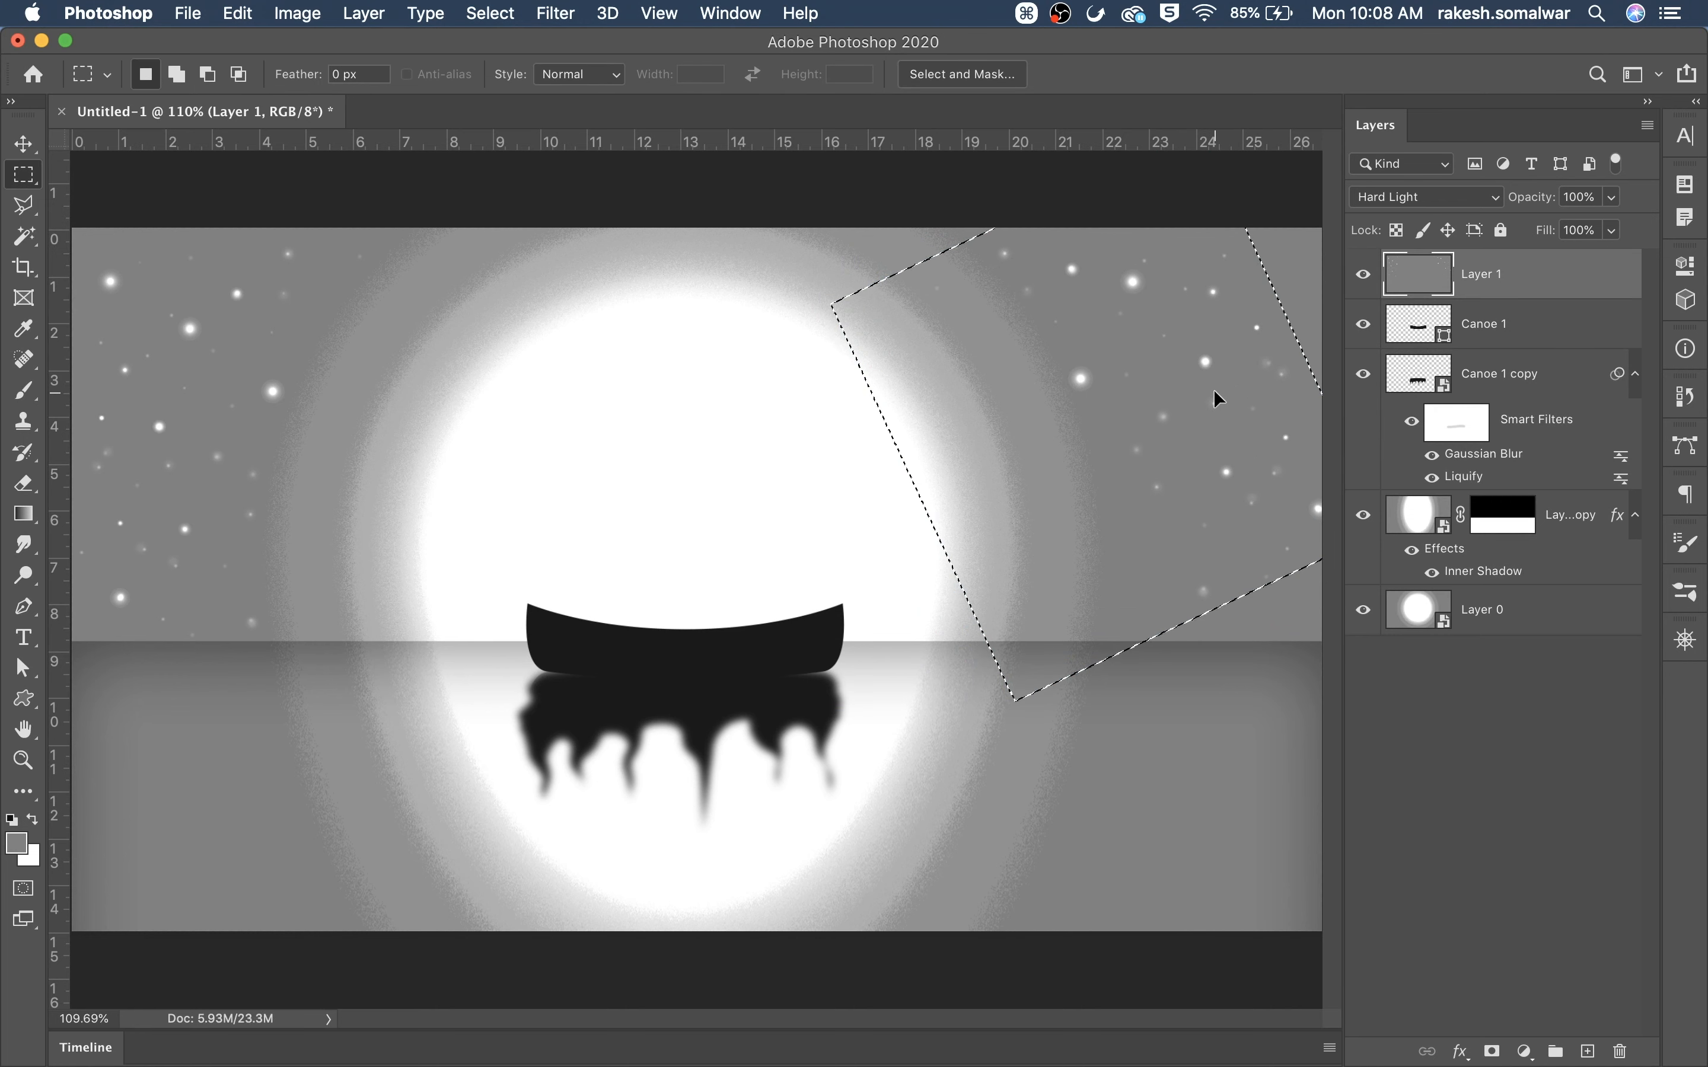
key("super+d")
Copy a small patch of stars into the empty area of the right sky just above the horizon and deselect
left_click_drag(1119, 405, 1212, 564)
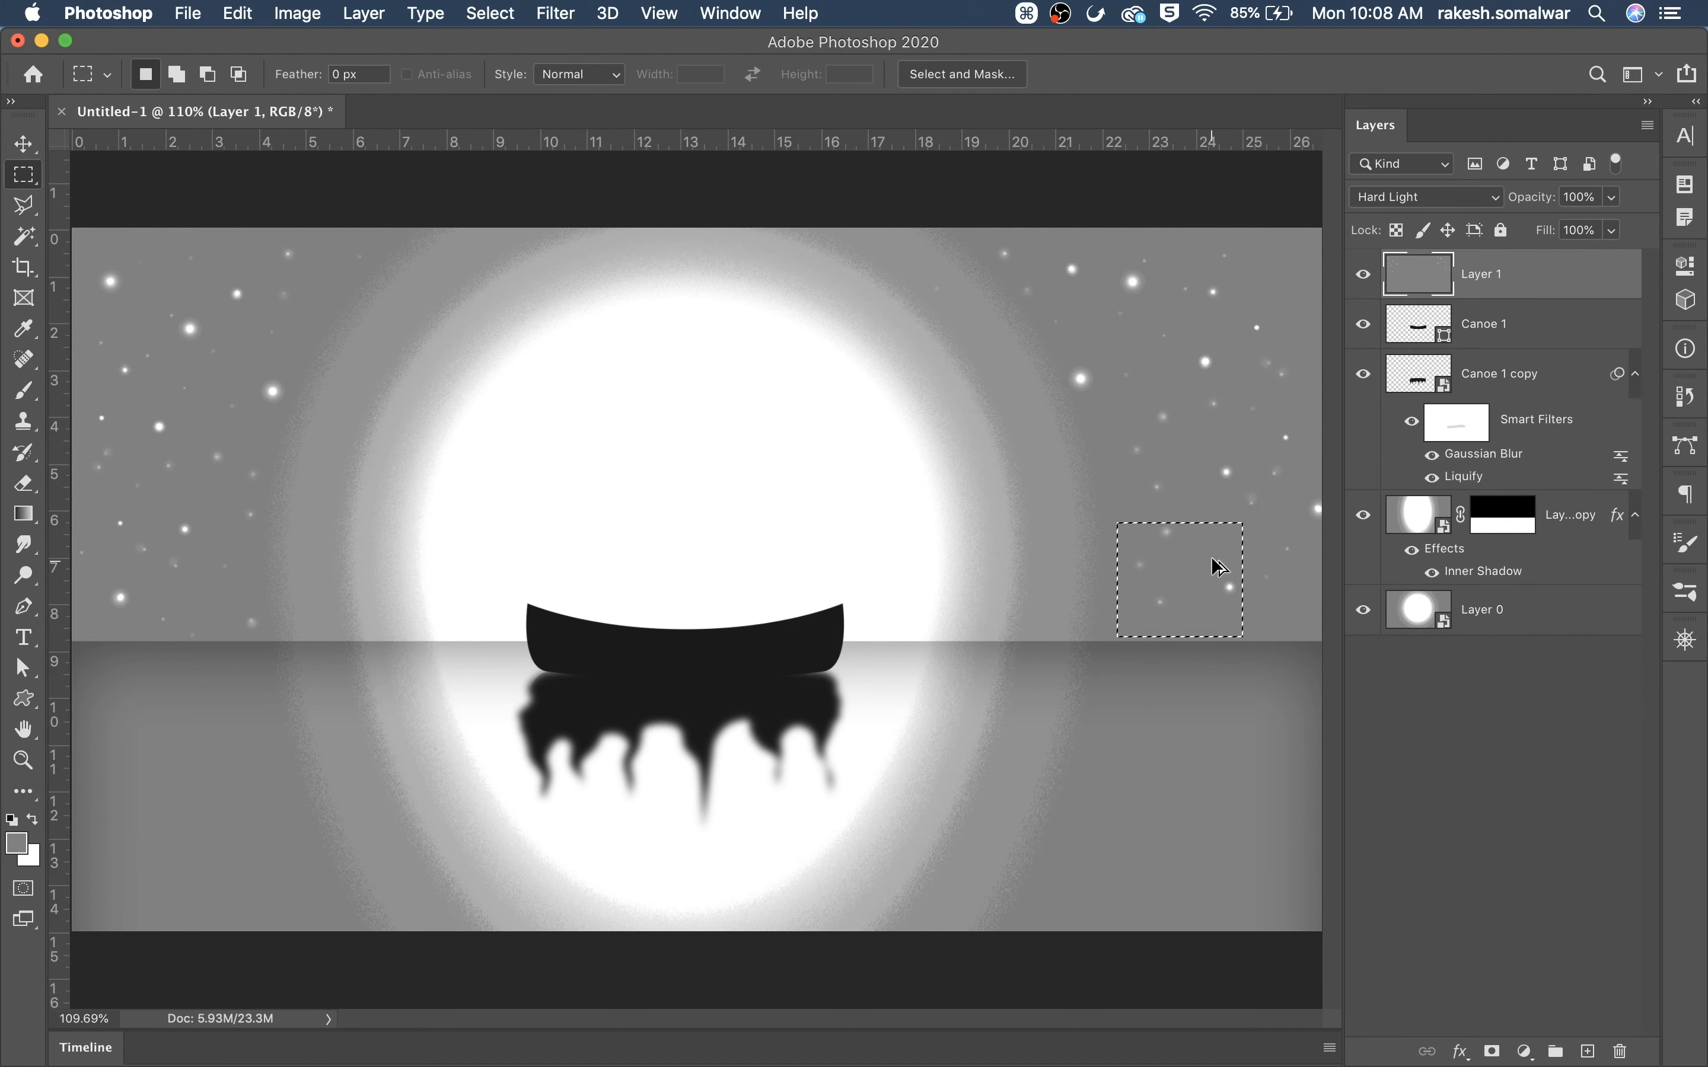
key("super+d")
Cover the bright star nearest the glow in the right sky with a blank patch, and move another bright star down and inward
key("super+minus")
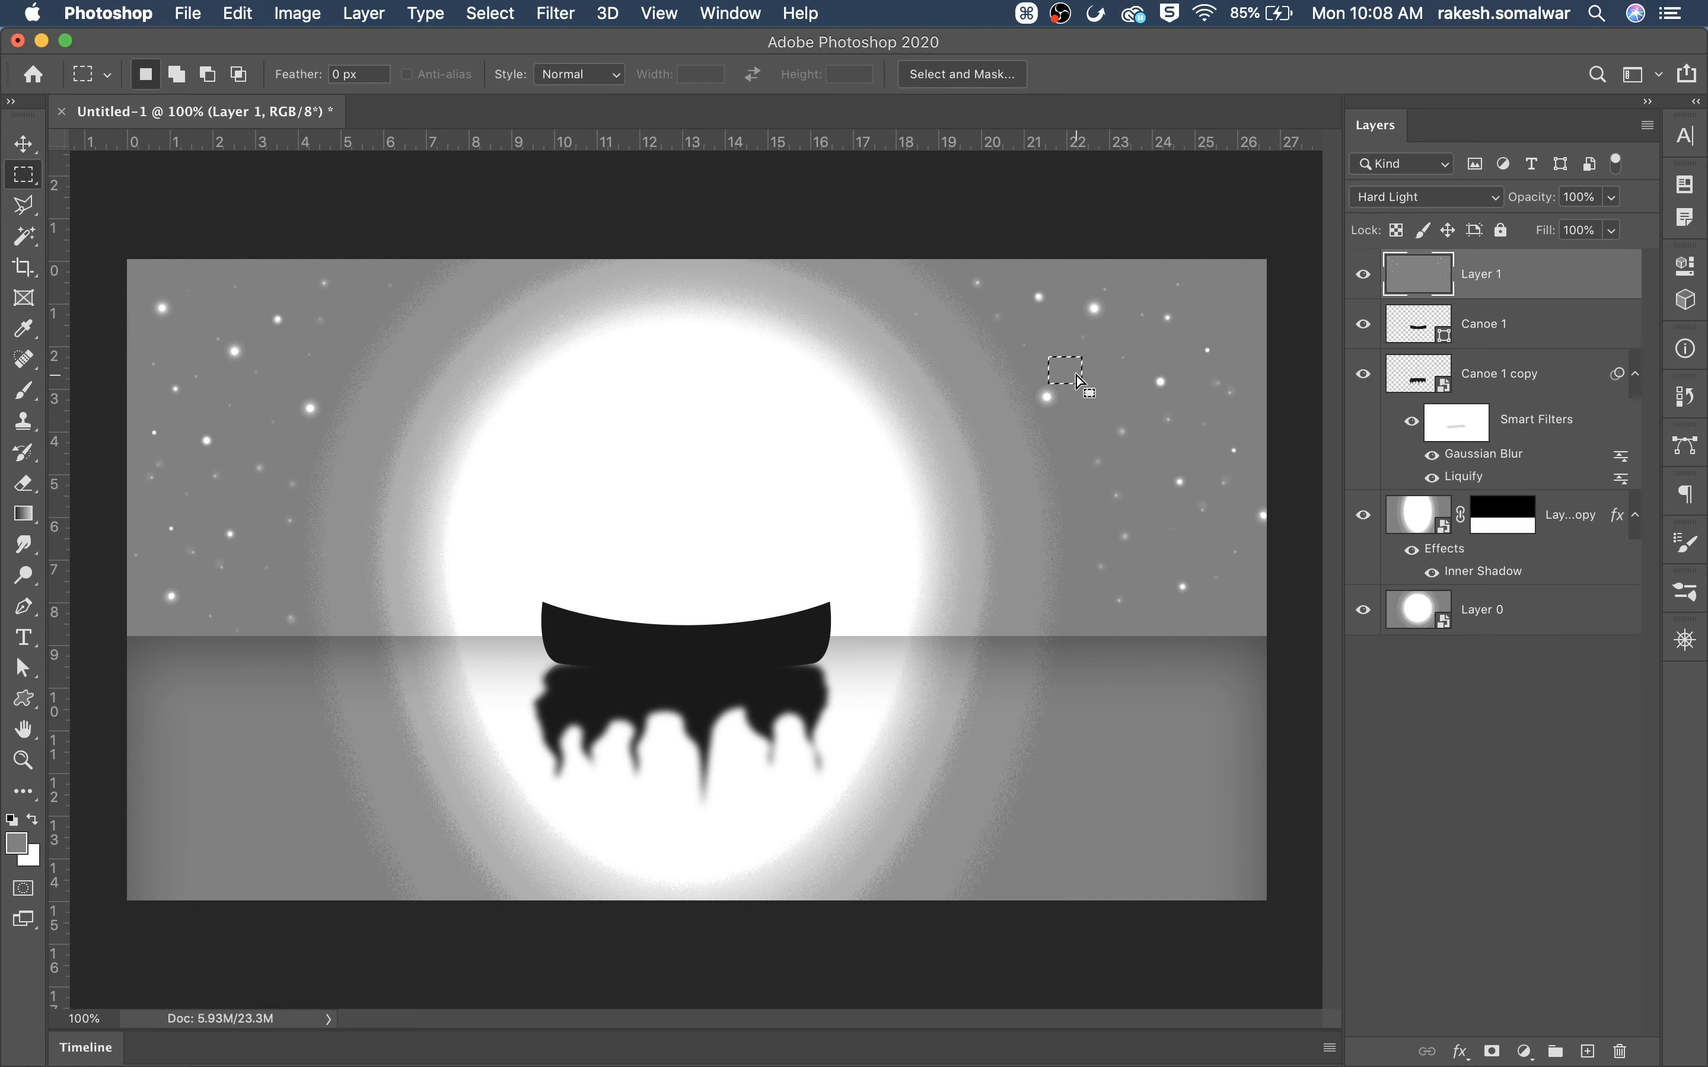
left_click_drag(1077, 374, 1061, 405)
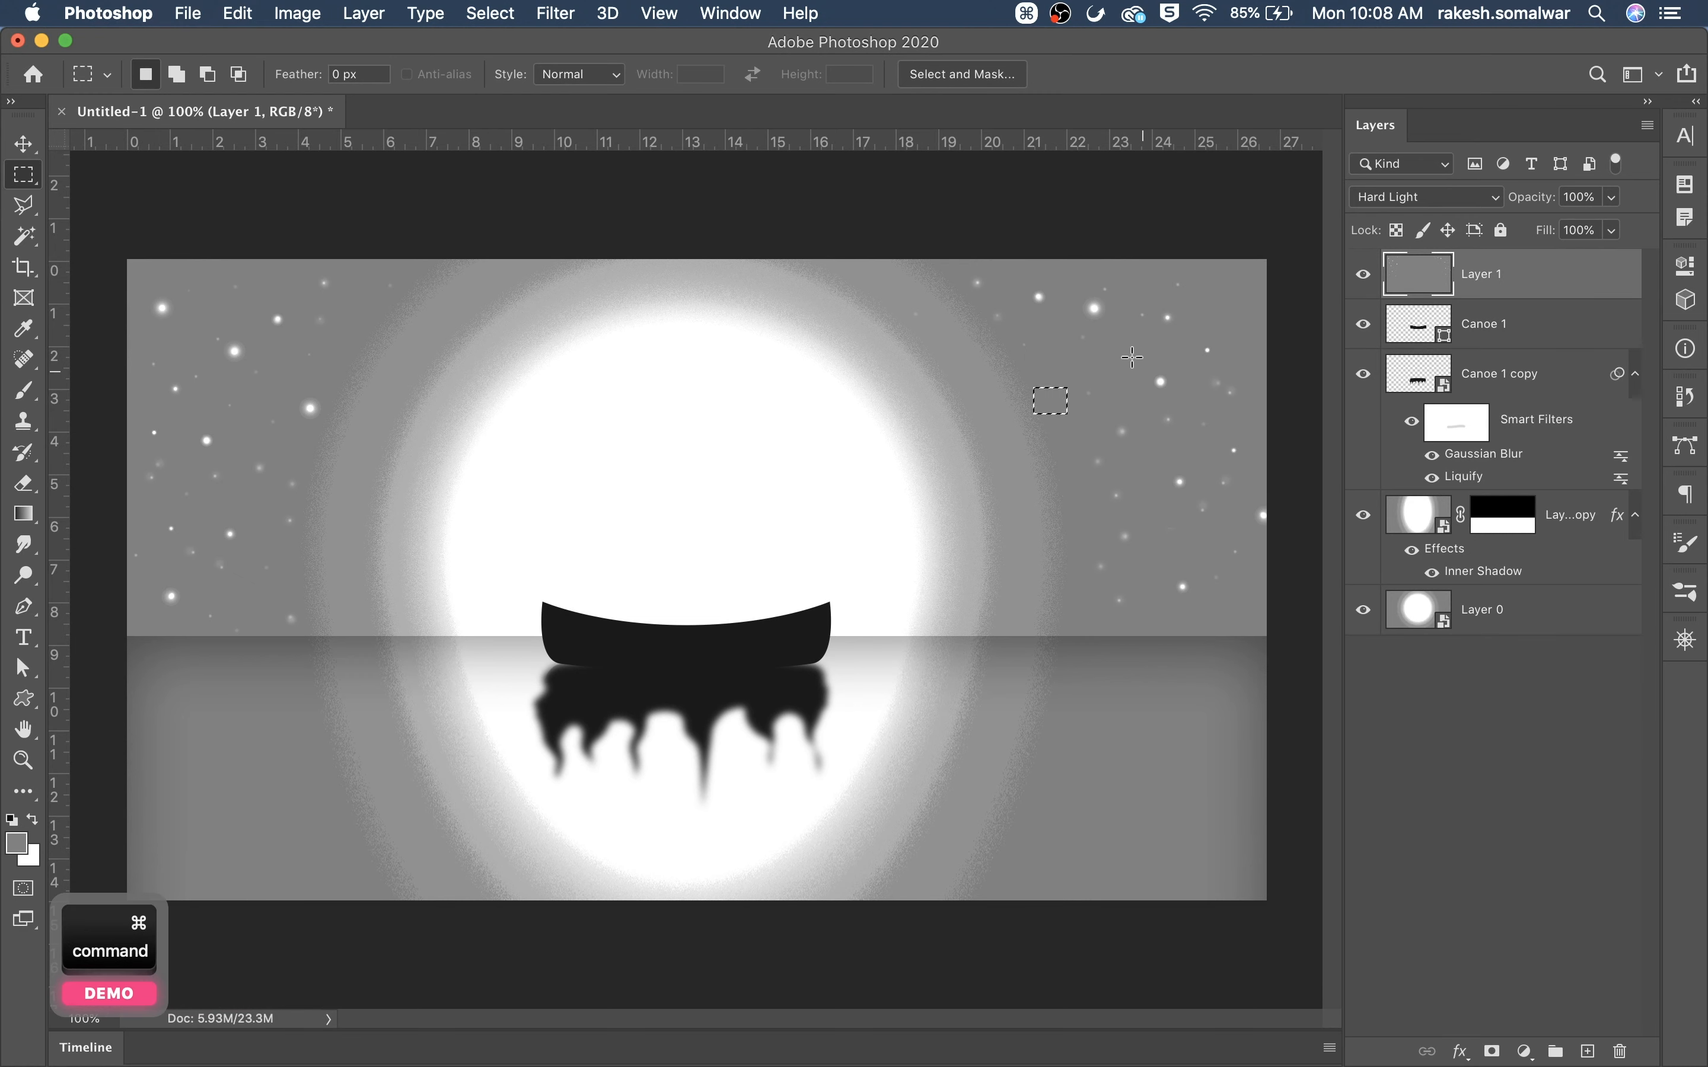
mouse_move(1068, 322)
left_mouse_down()
mouse_move(1099, 359)
mouse_move(1103, 318)
mouse_move(1183, 403)
mouse_move(1111, 364)
mouse_move(1034, 359)
left_mouse_up()
key("super+d")
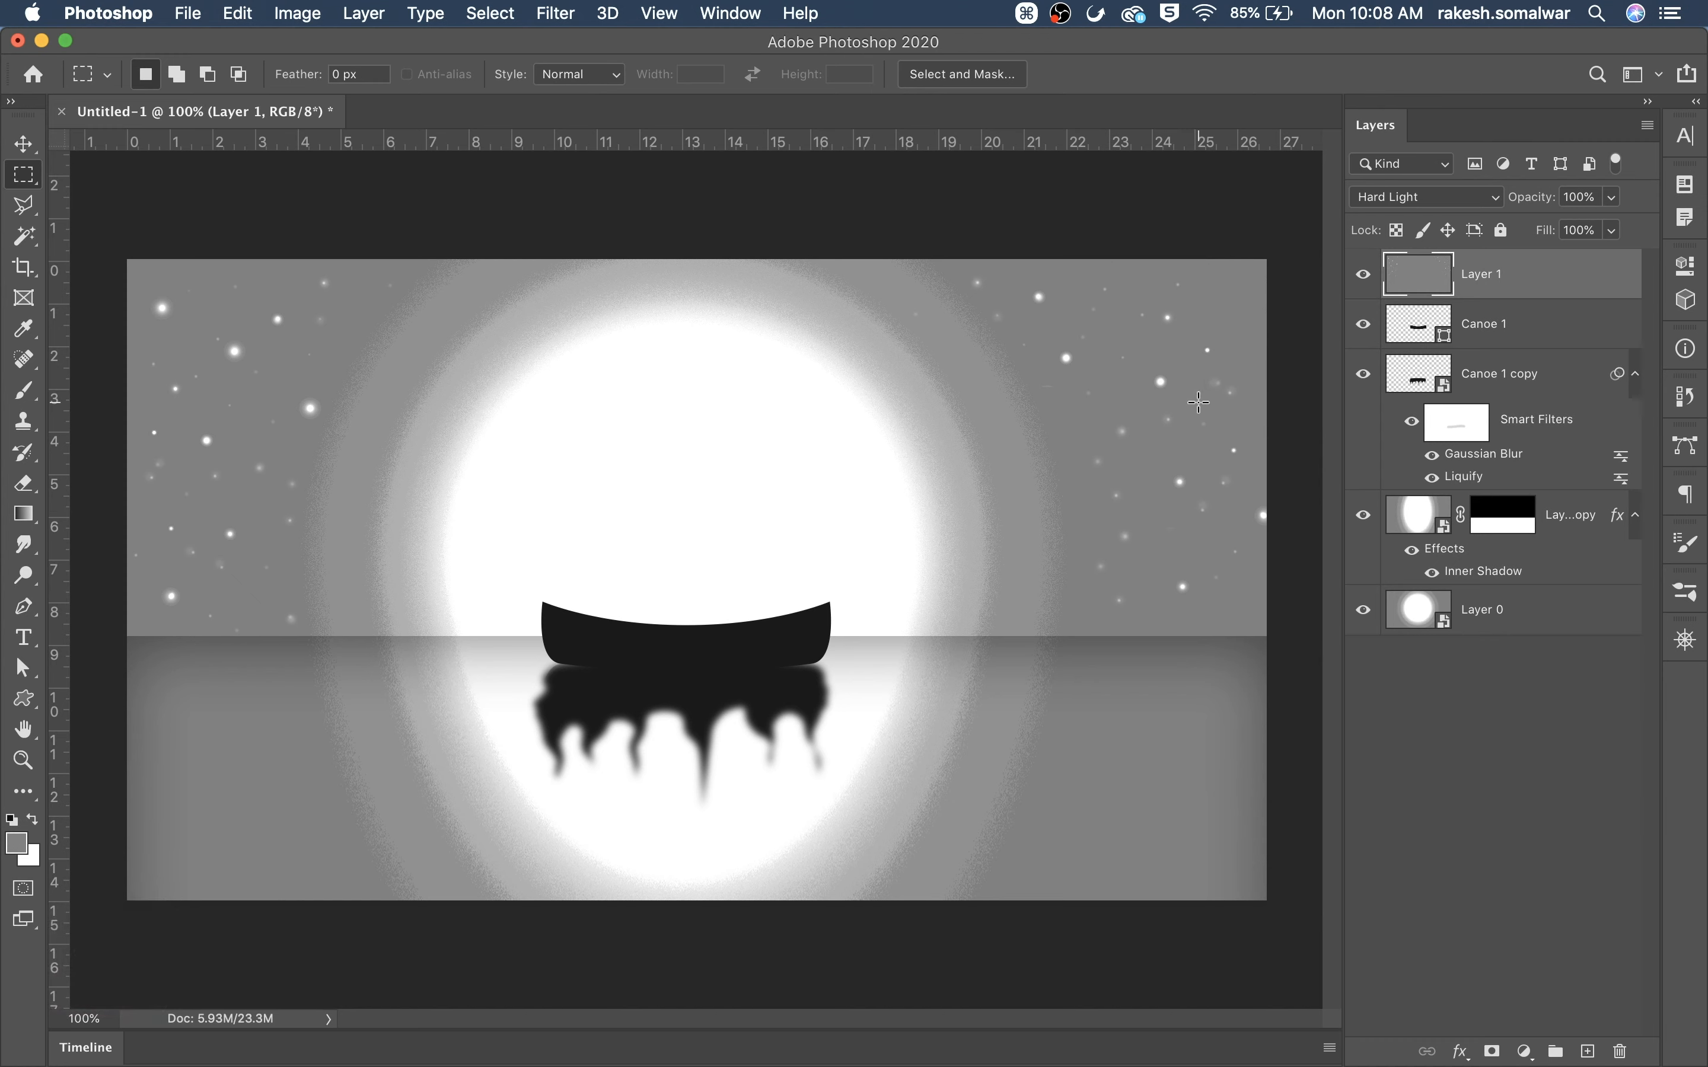
Examine the stars in the upper right sky at 300% magnification and undo the last touch-up
left_click(23, 575)
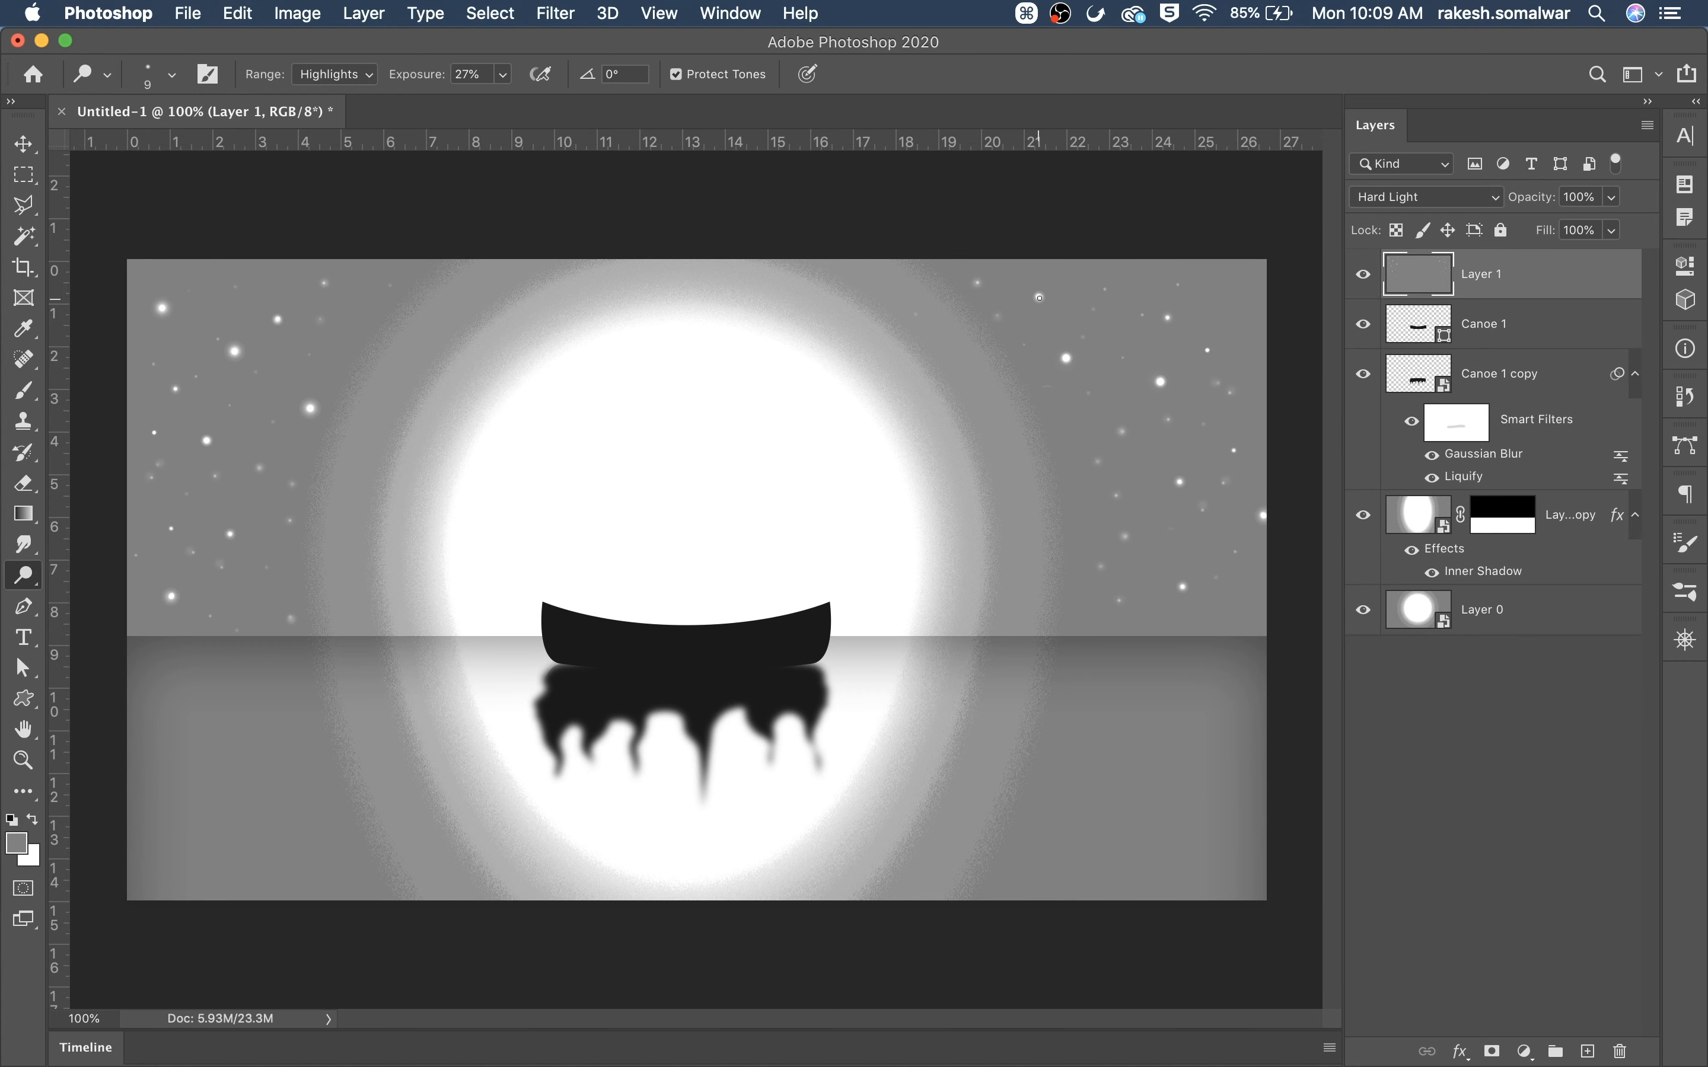
key("super+equal")
key("super+equal")
scroll(857, 411, "right", 10)
scroll(857, 411, "down", 4)
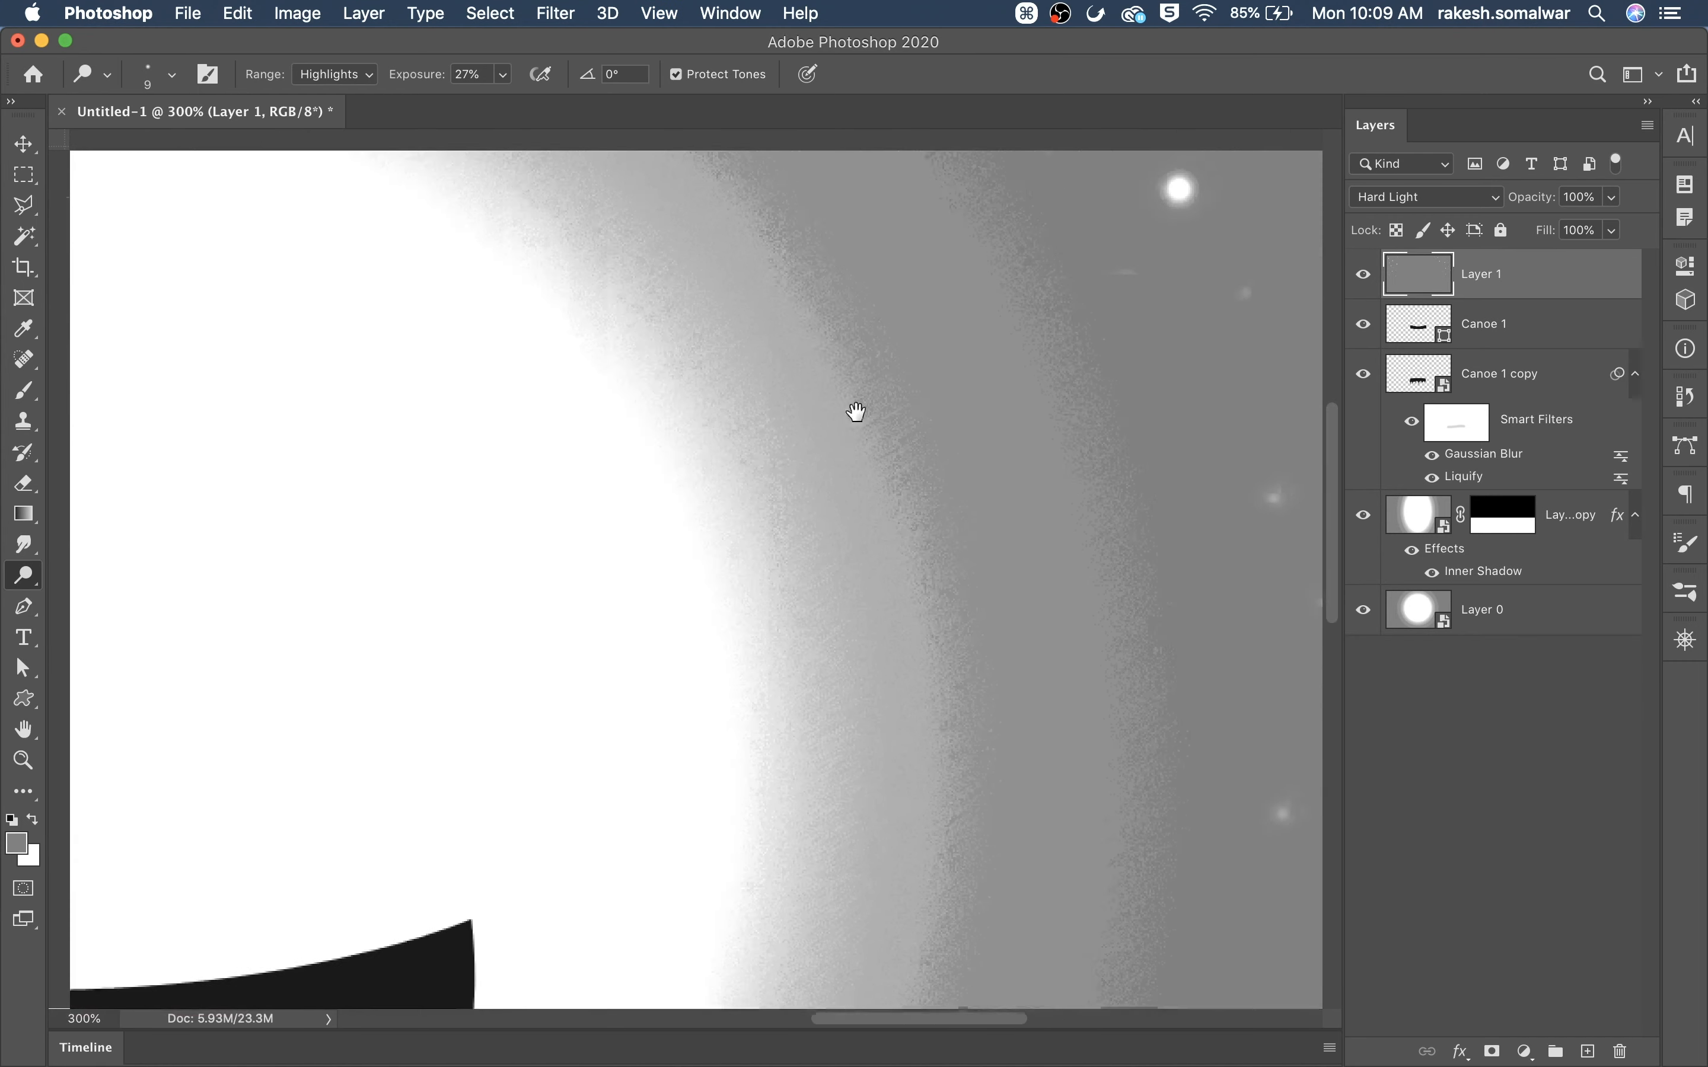
left_click_drag(856, 411, 519, 610)
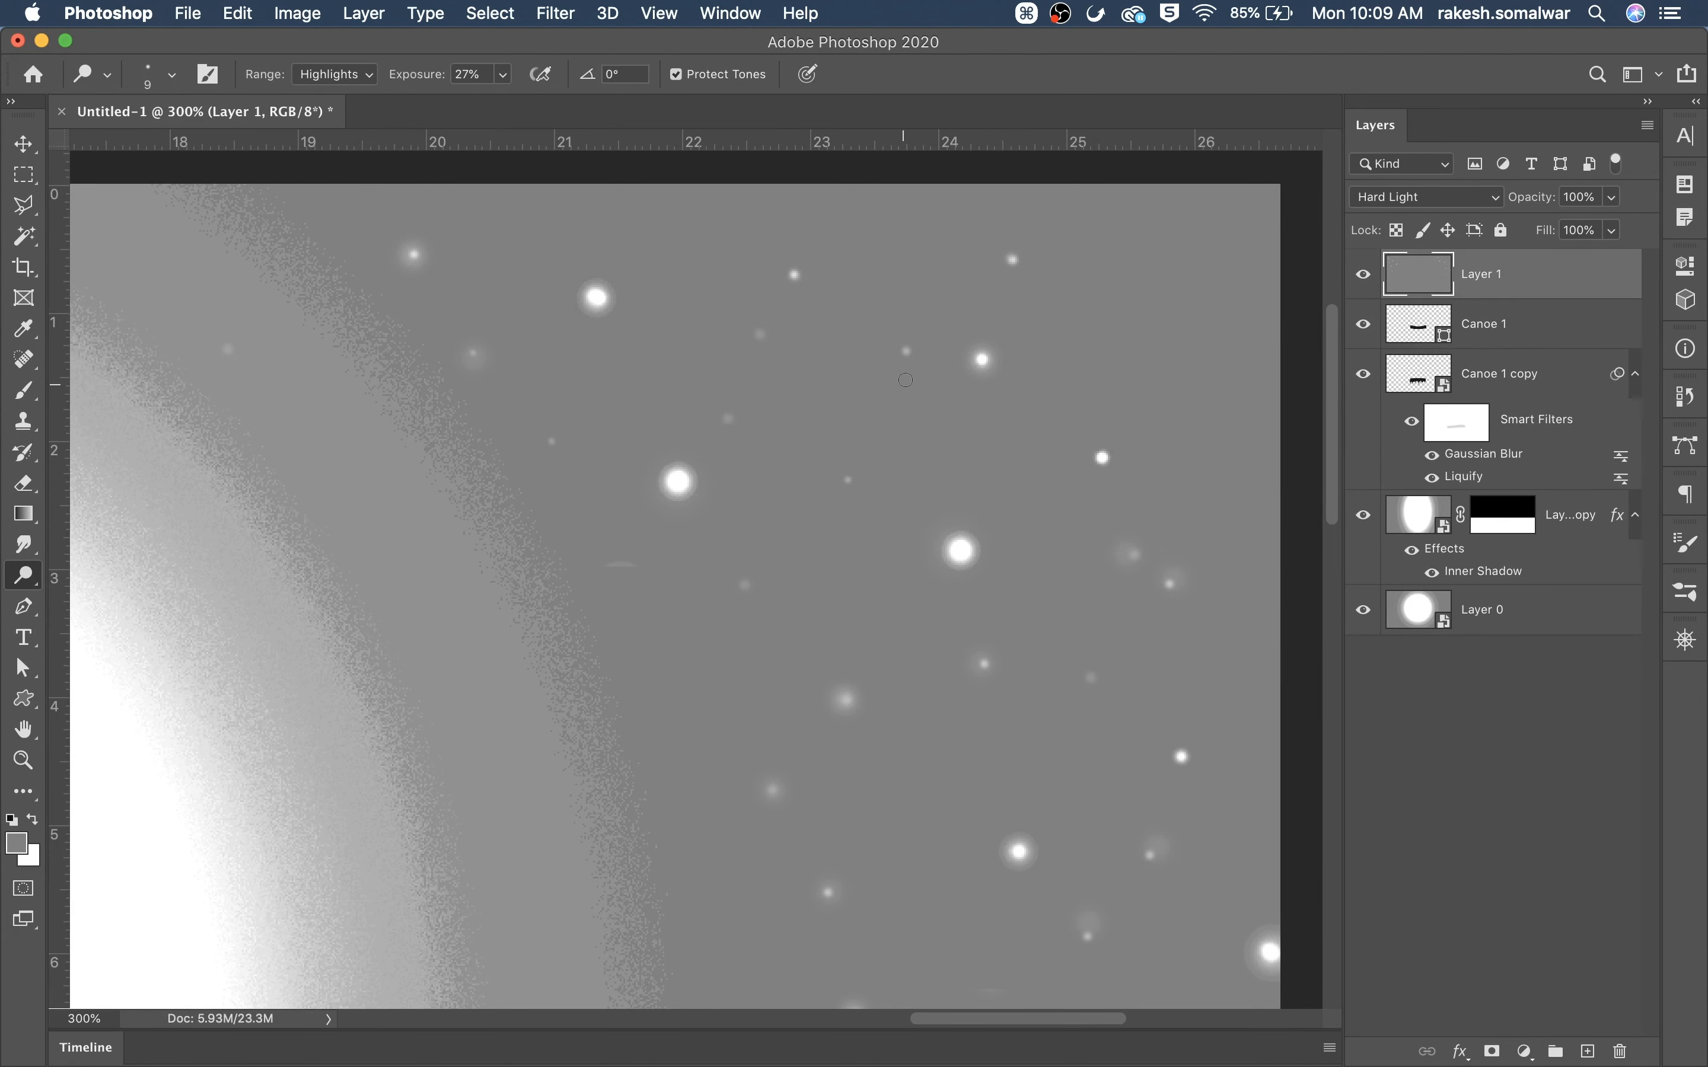
key("super+z")
key("super+minus")
key("super+minus")
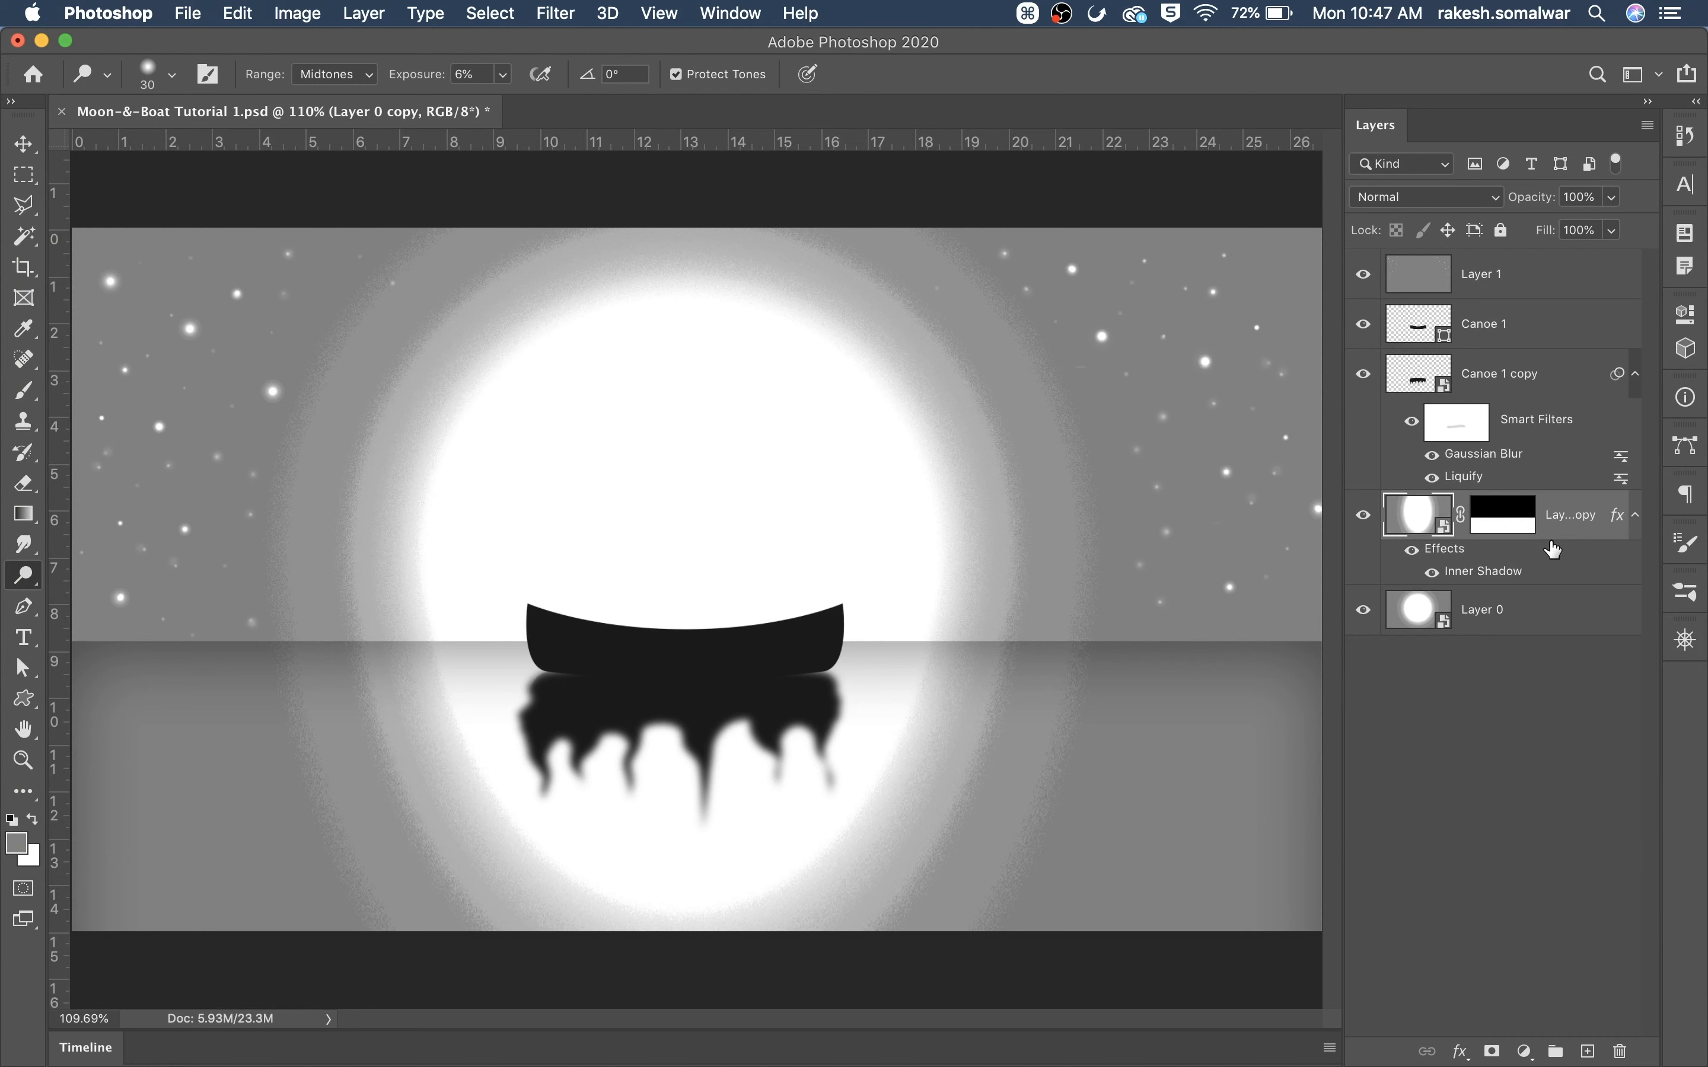
Copy the layer style of Layer 0 copy and delete its Inner Shadow effect
right_click(1492, 573)
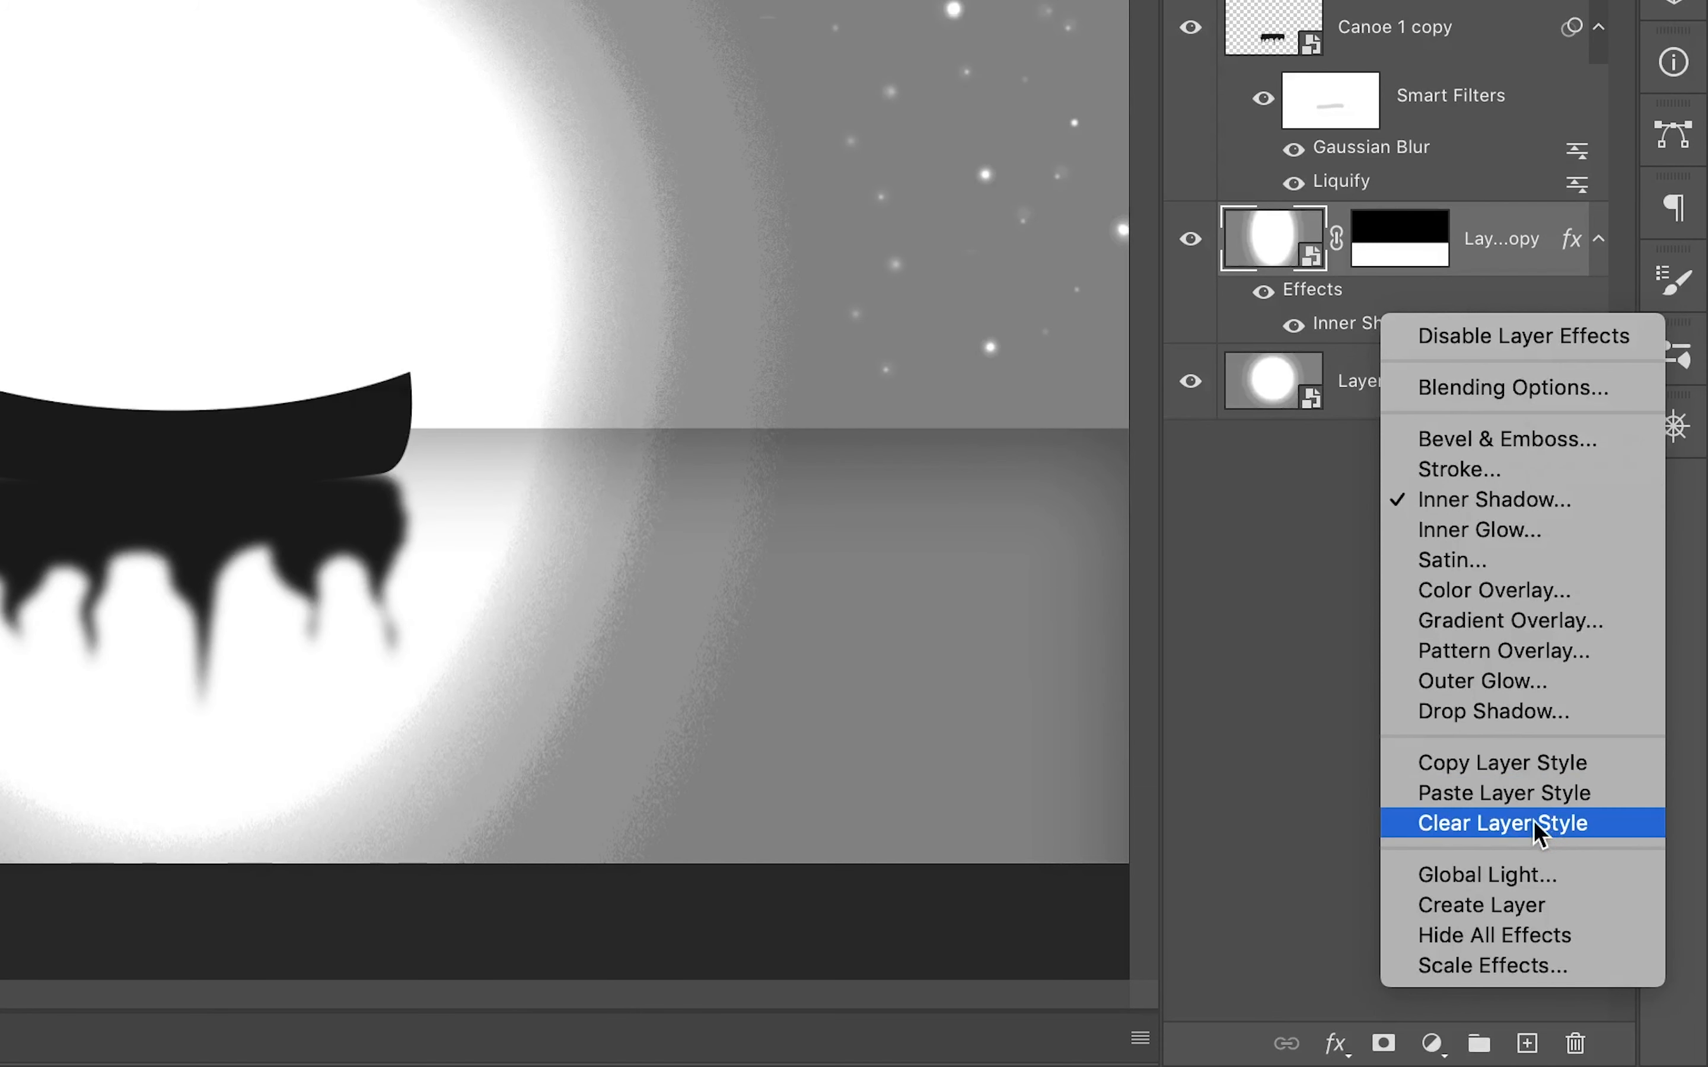
left_click(1464, 769)
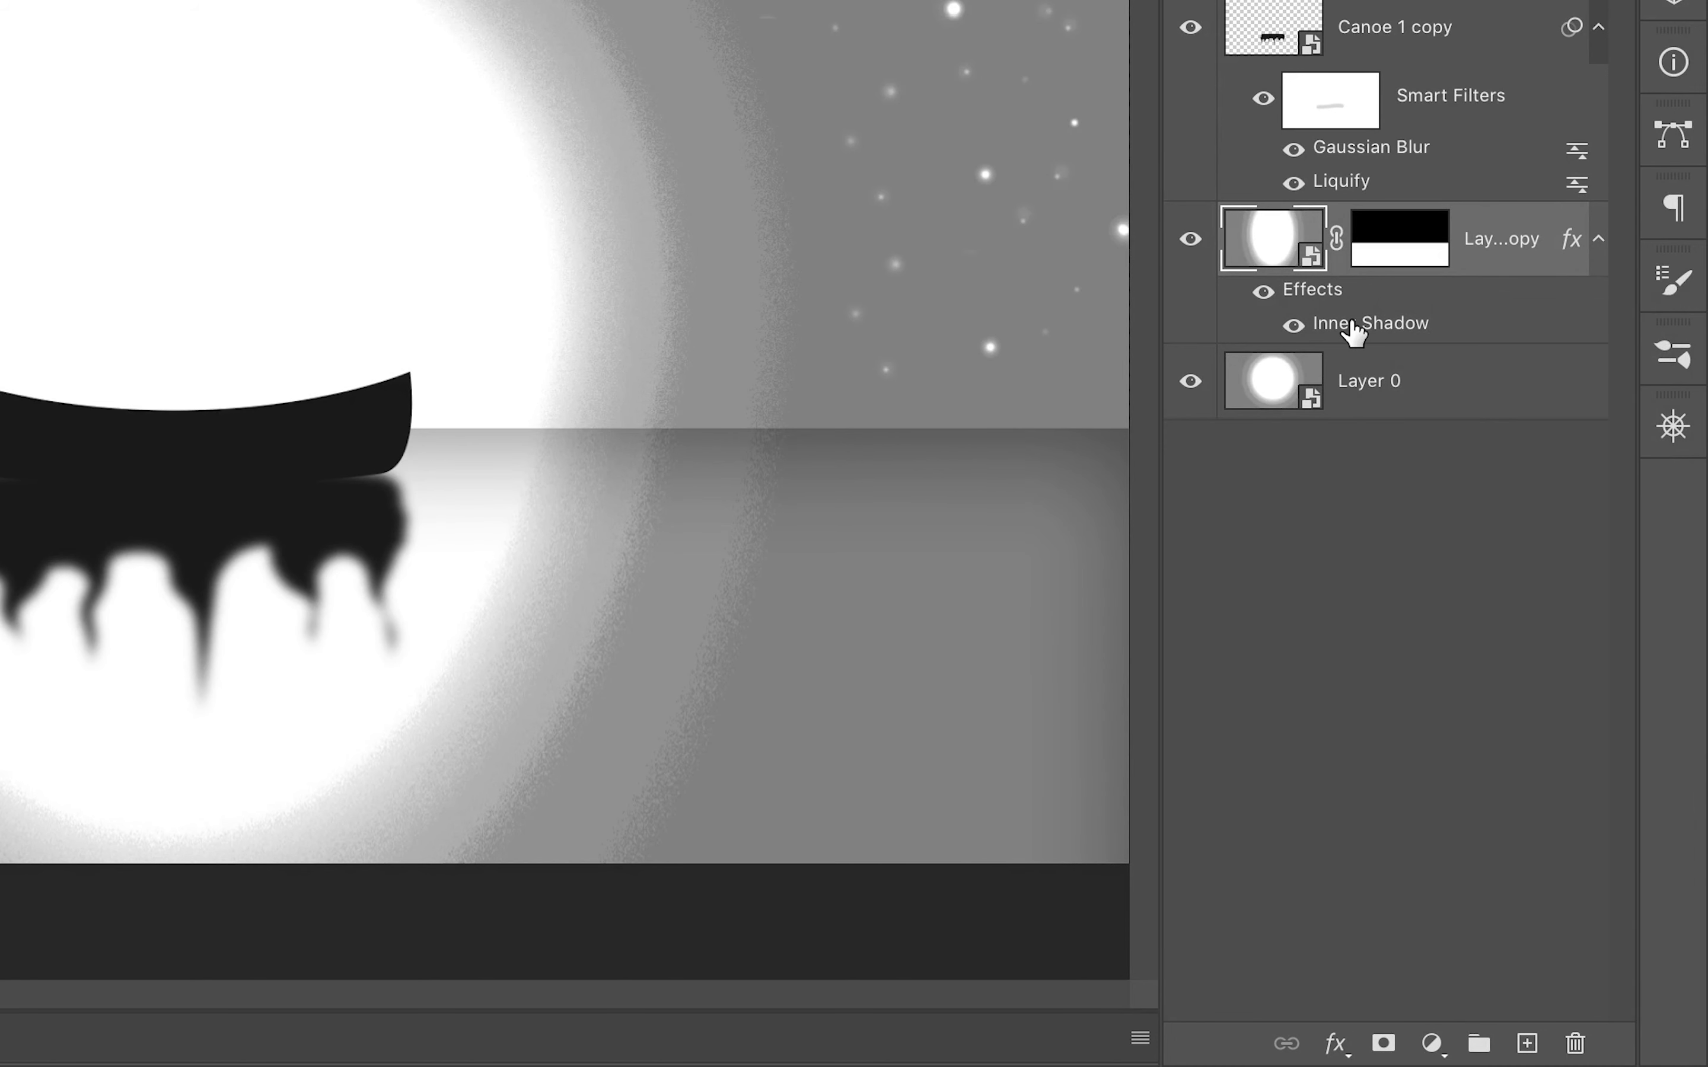
left_click_drag(1352, 327, 1575, 1046)
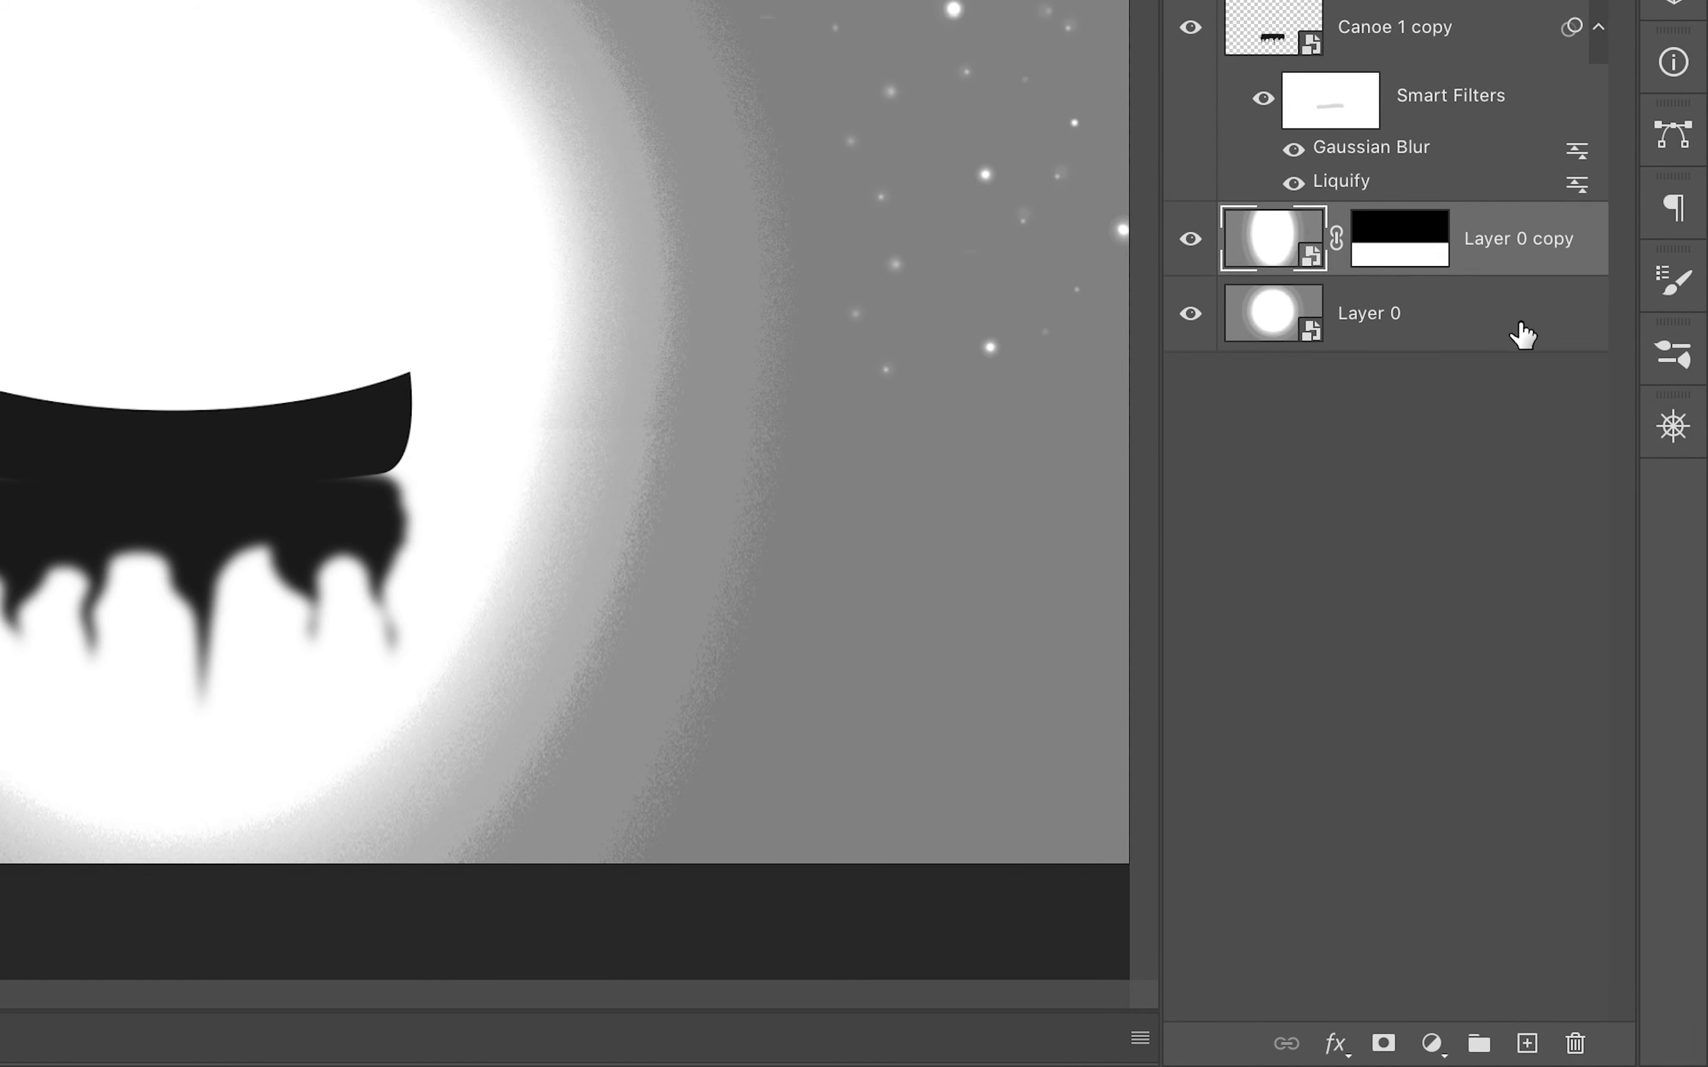
Convert Layer 0 copy to a smart object and paste the copied layer style onto it
right_click(1499, 247)
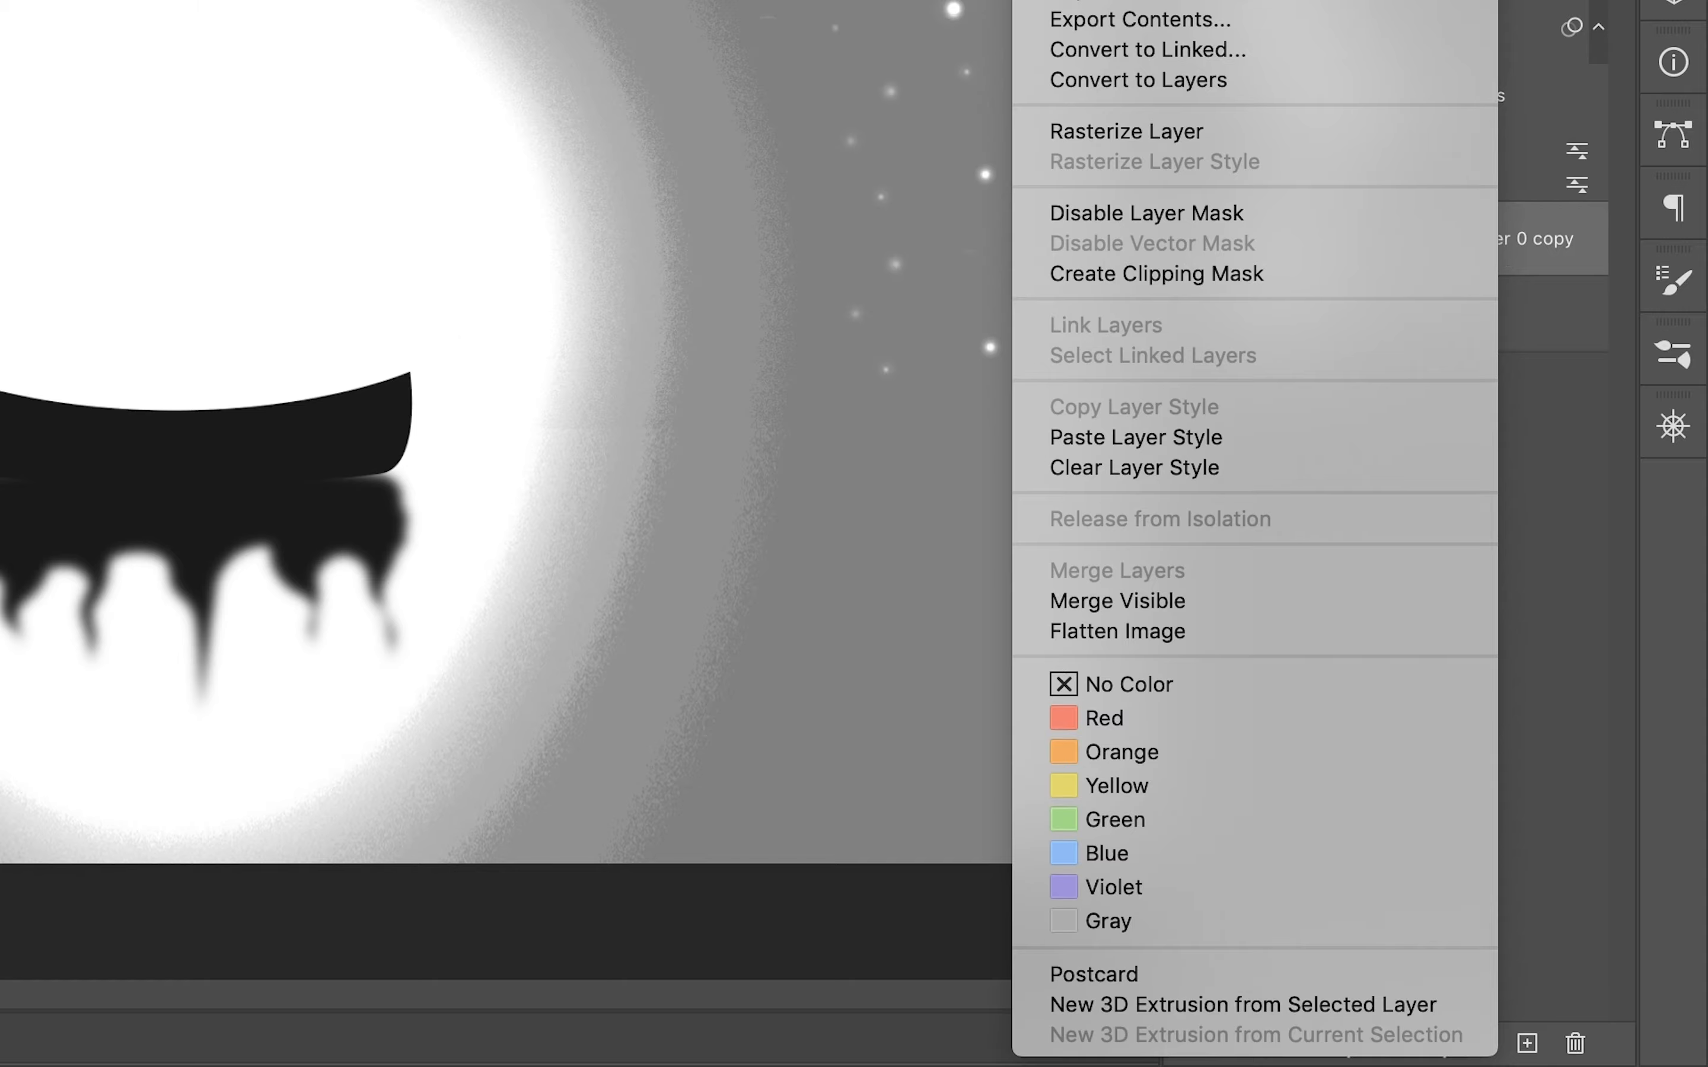
left_click(1328, 249)
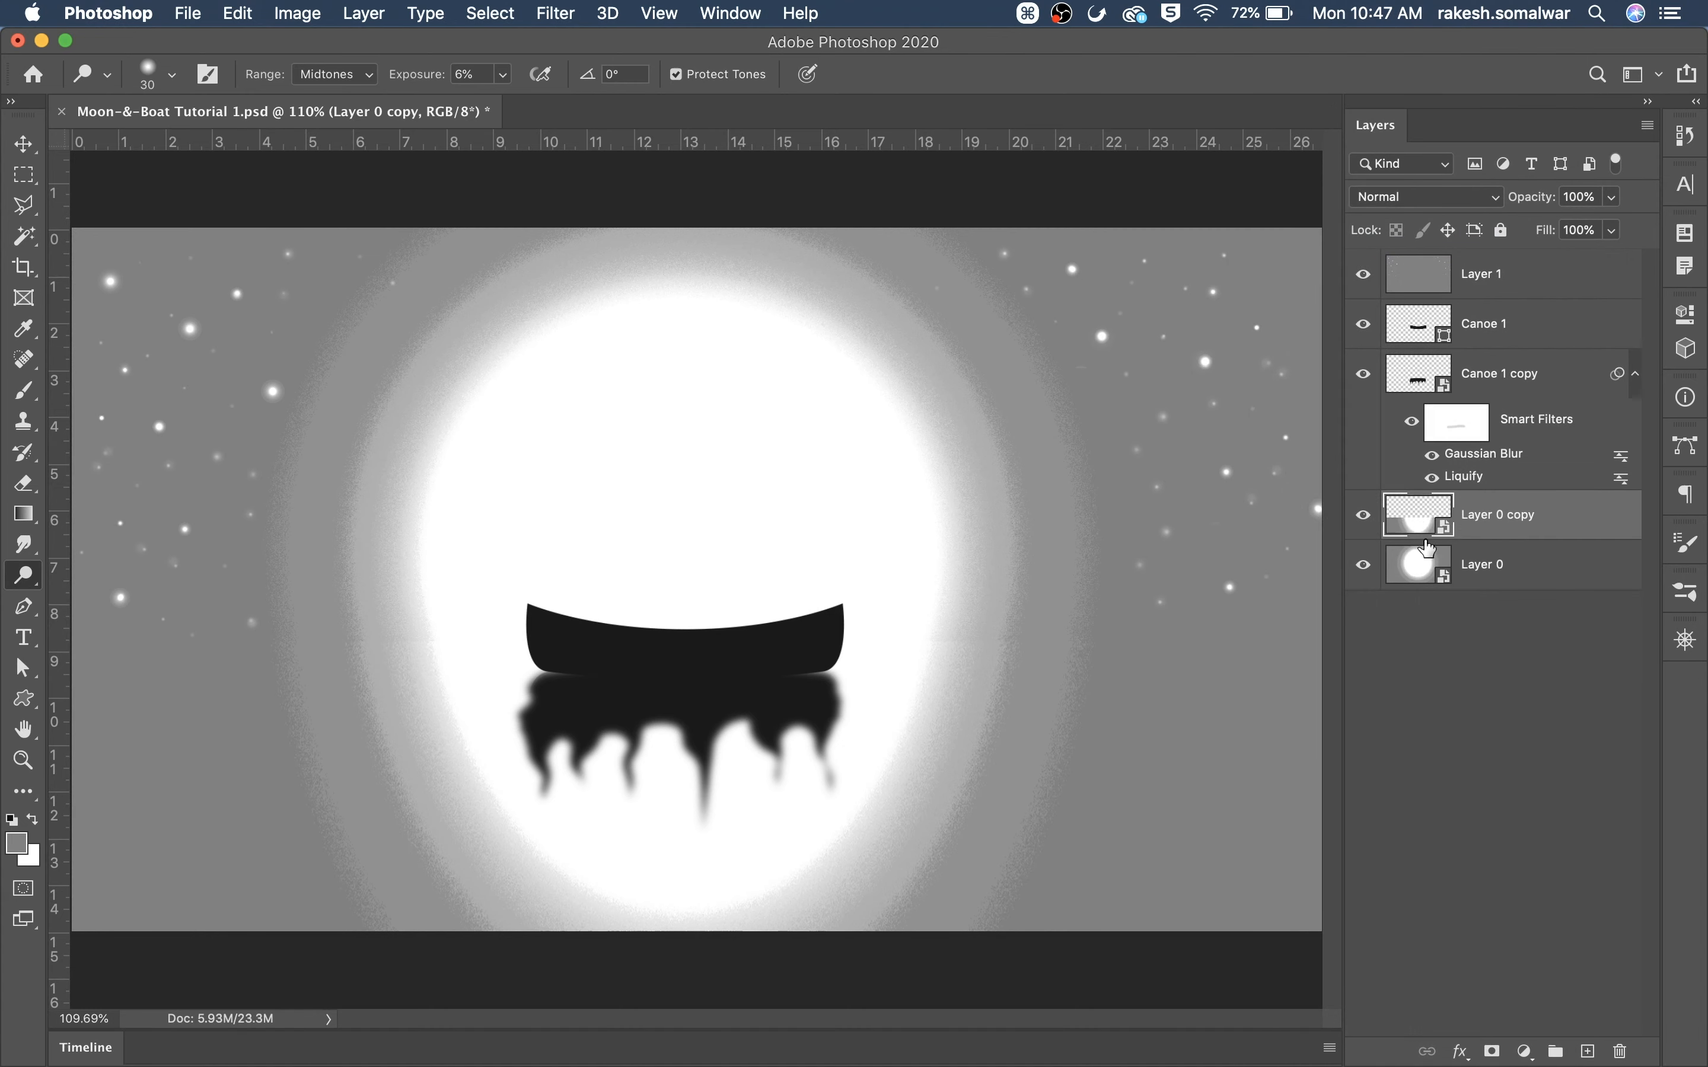
right_click(1529, 528)
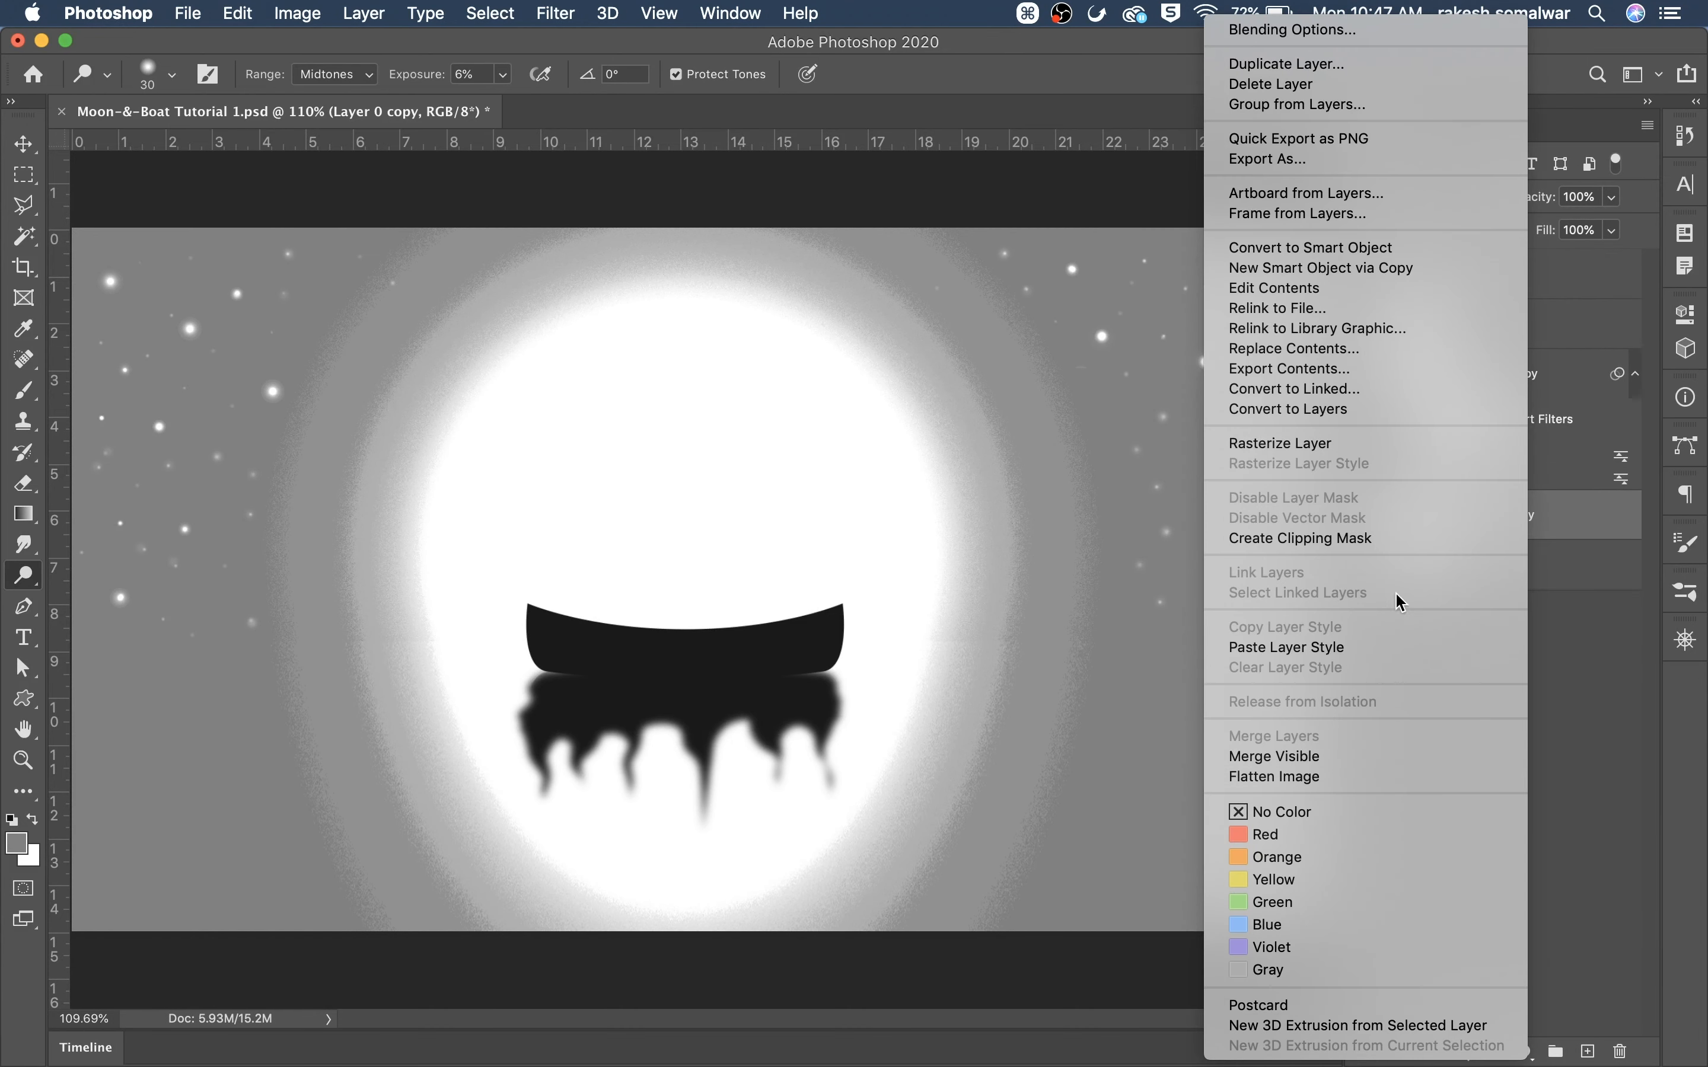
left_click(1293, 648)
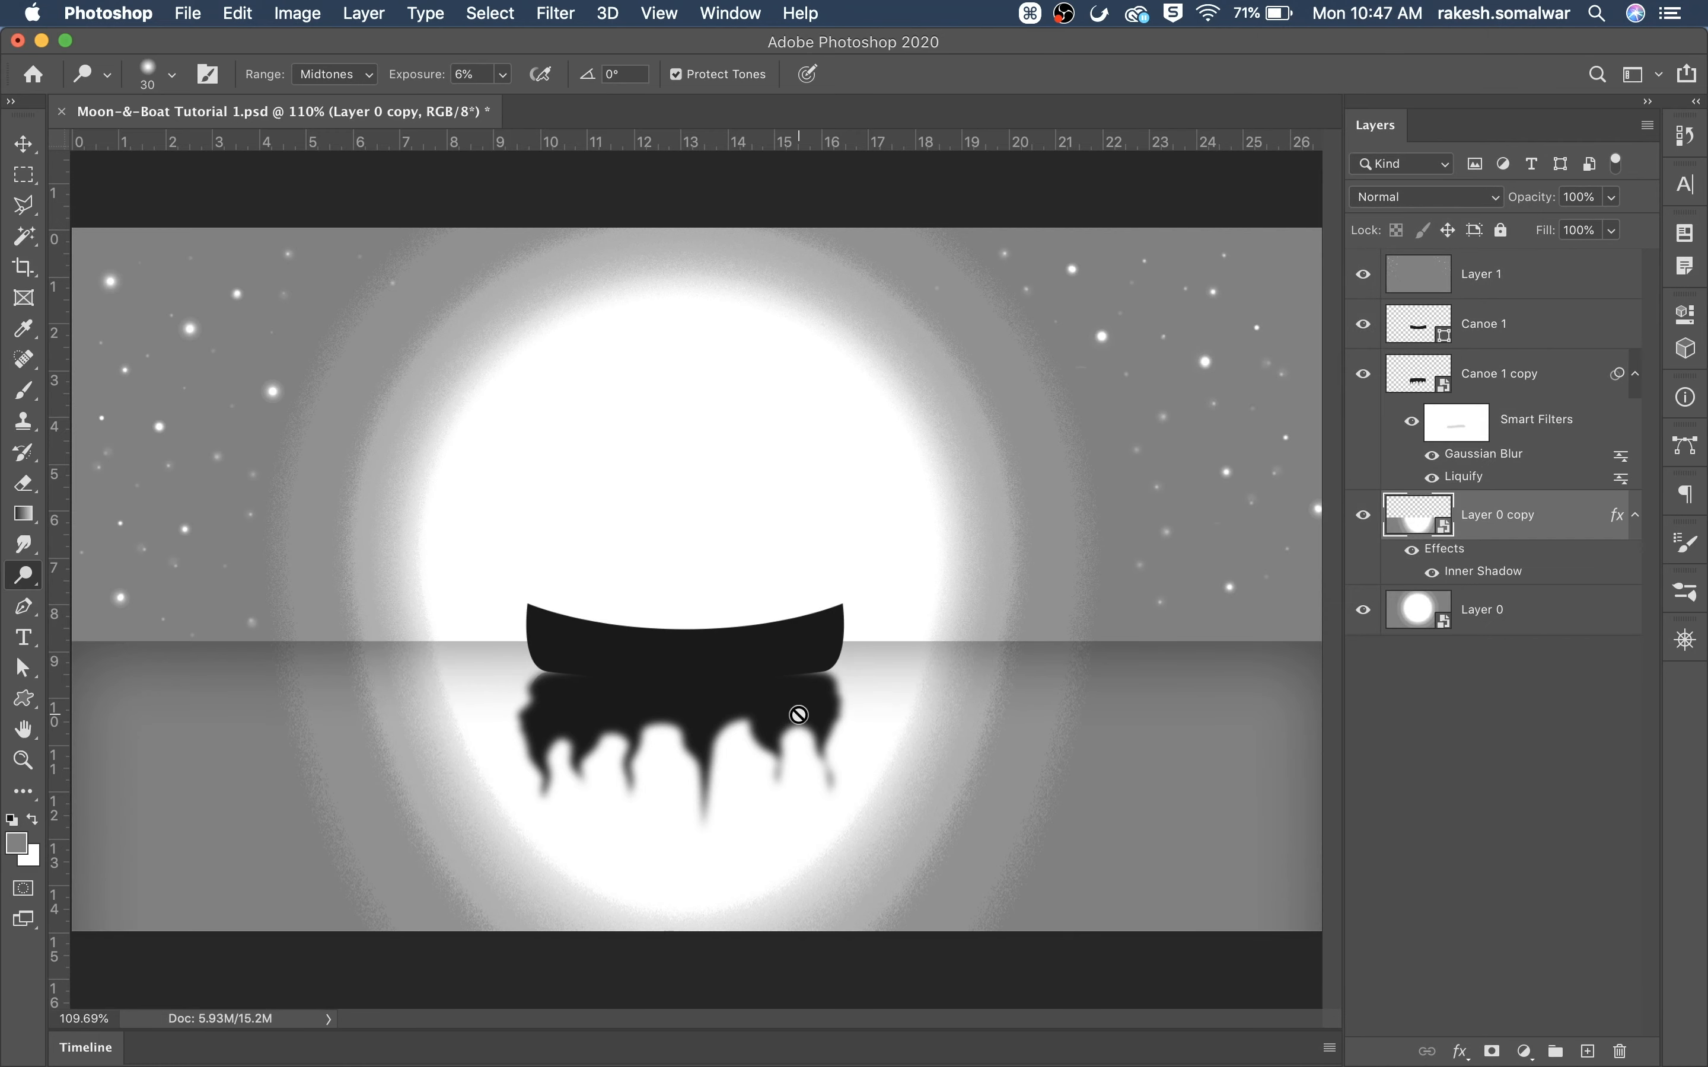
Open Layer 0 copy in Liquify and pull the upper left edge of the glow reflection outward with a size 150 Forward Warp brush
left_click(23, 148)
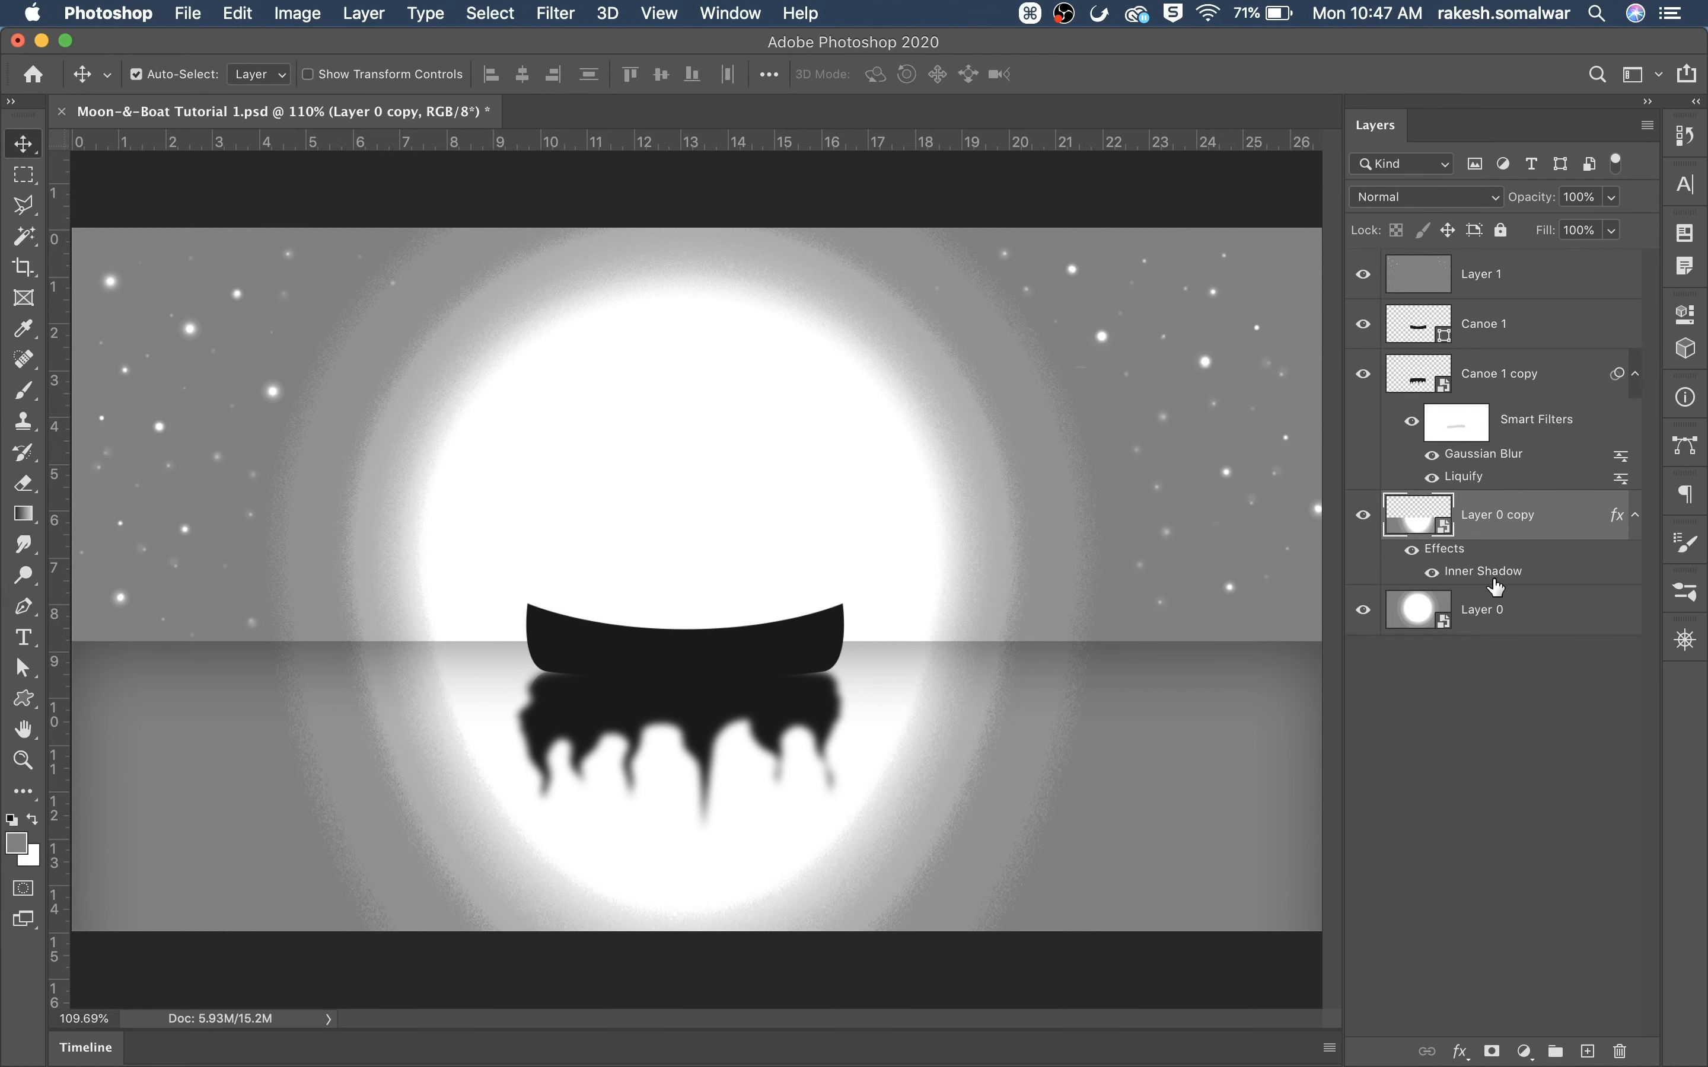
left_click(597, 19)
mouse_move(556, 14)
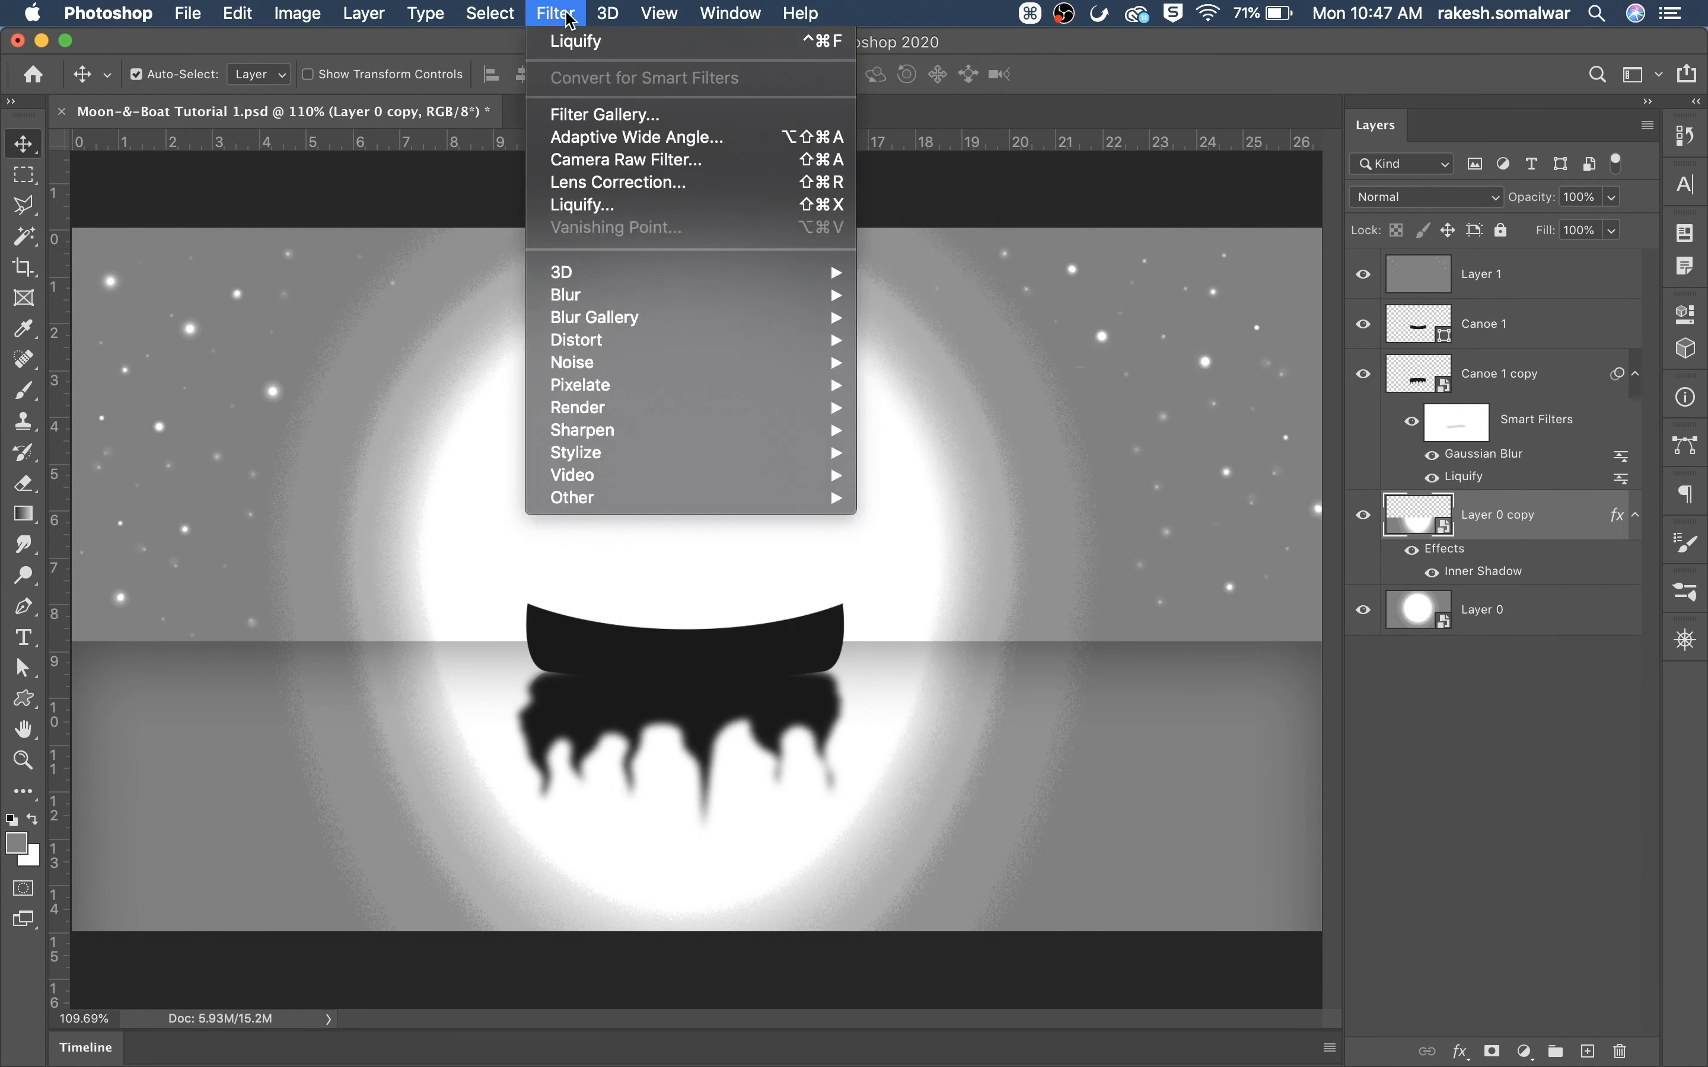
left_click(586, 204)
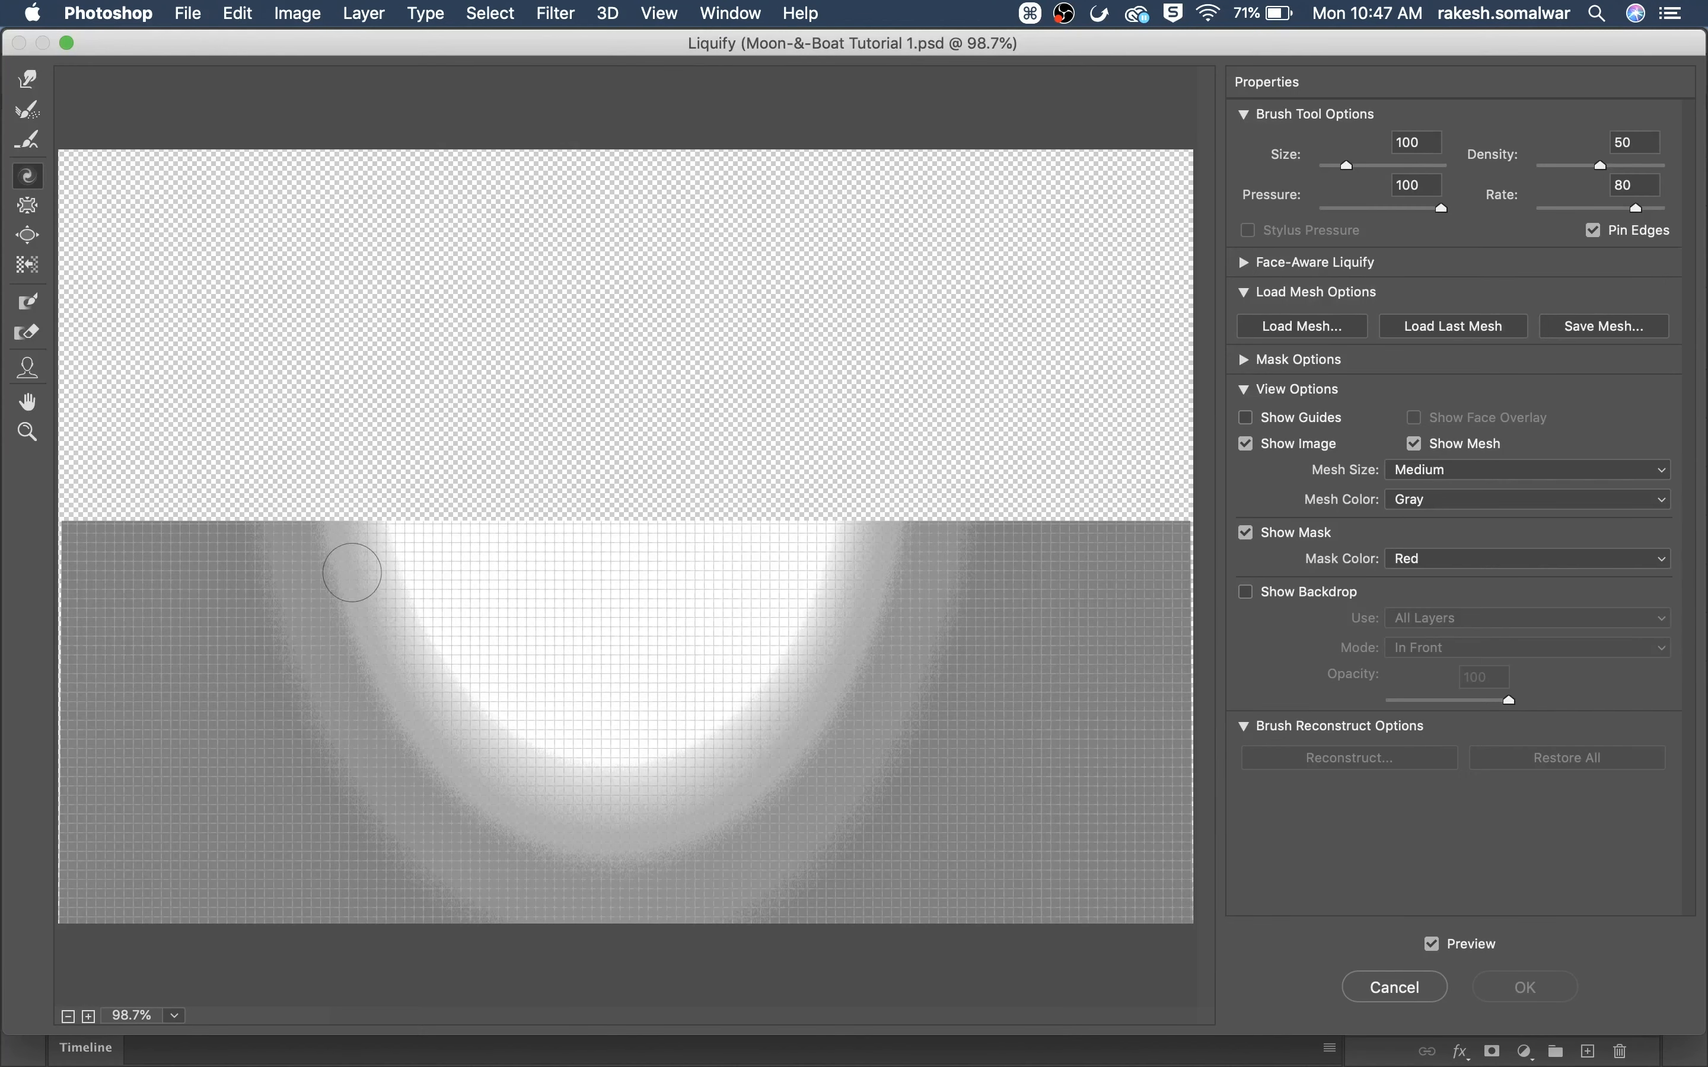
left_click(27, 86)
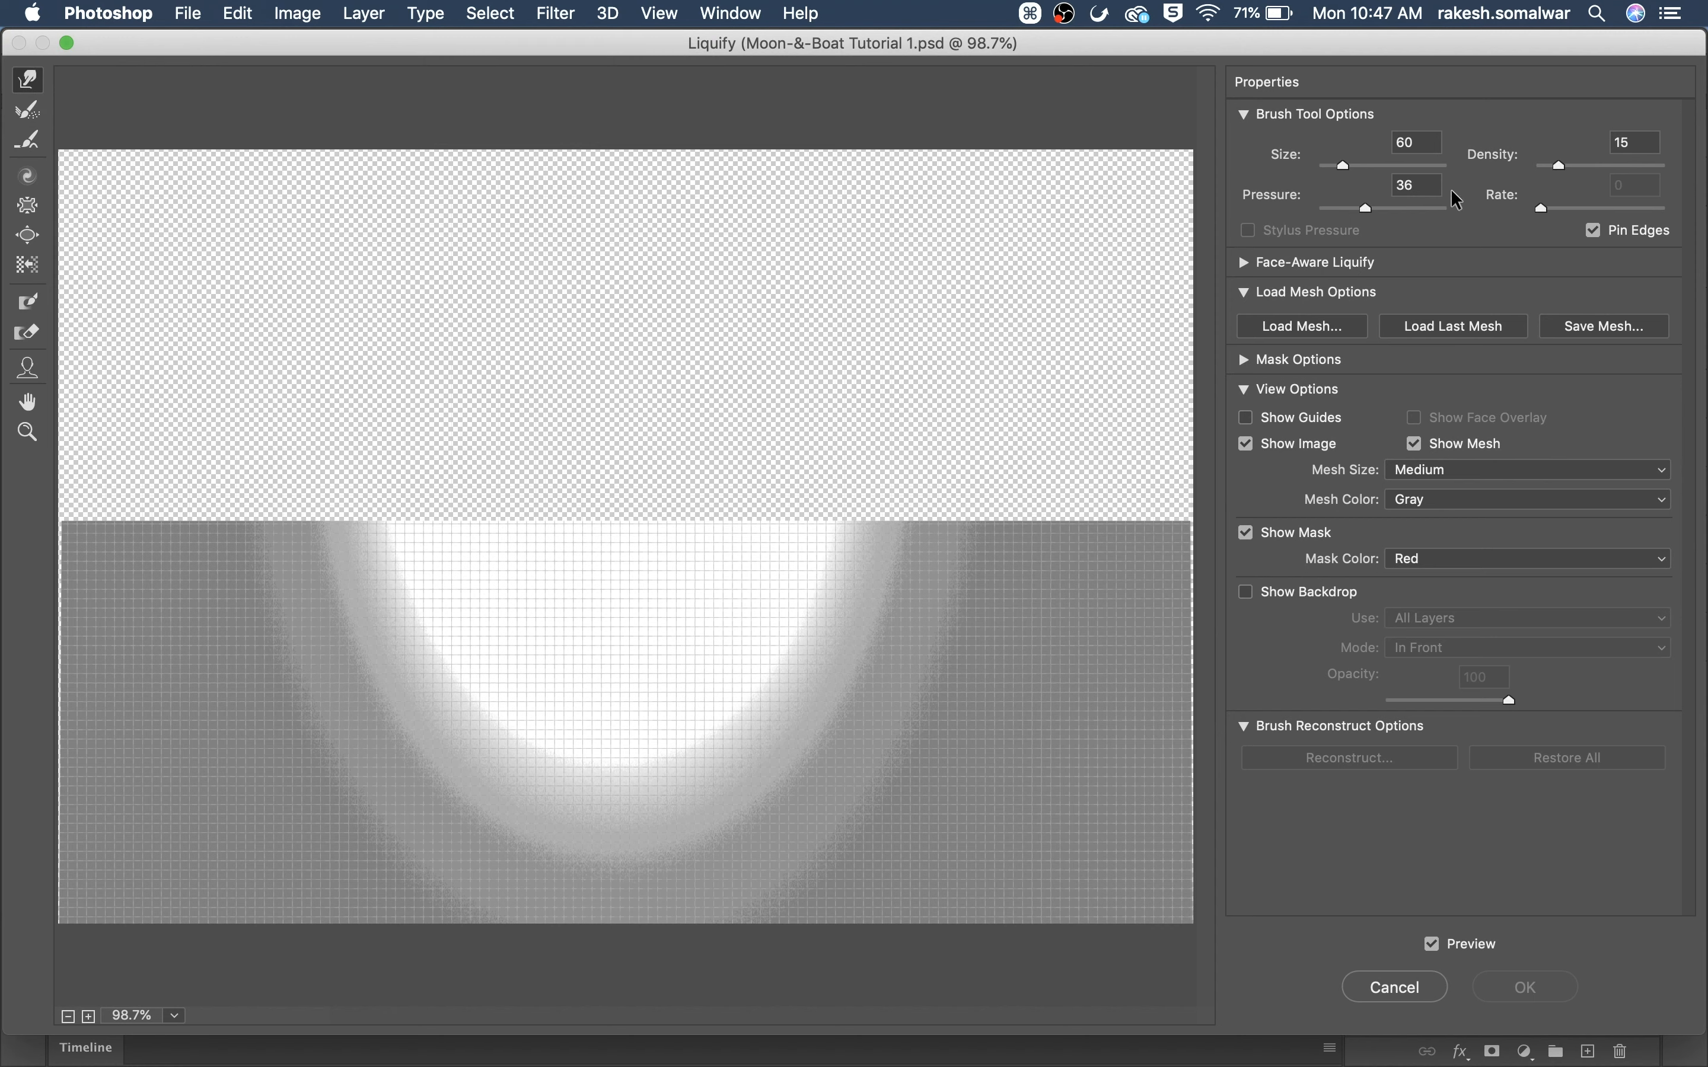
mouse_move(1345, 167)
left_mouse_down()
mouse_move(1373, 168)
mouse_move(1348, 174)
left_mouse_up()
mouse_move(421, 568)
left_mouse_down()
mouse_move(112, 566)
mouse_move(133, 593)
left_mouse_up()
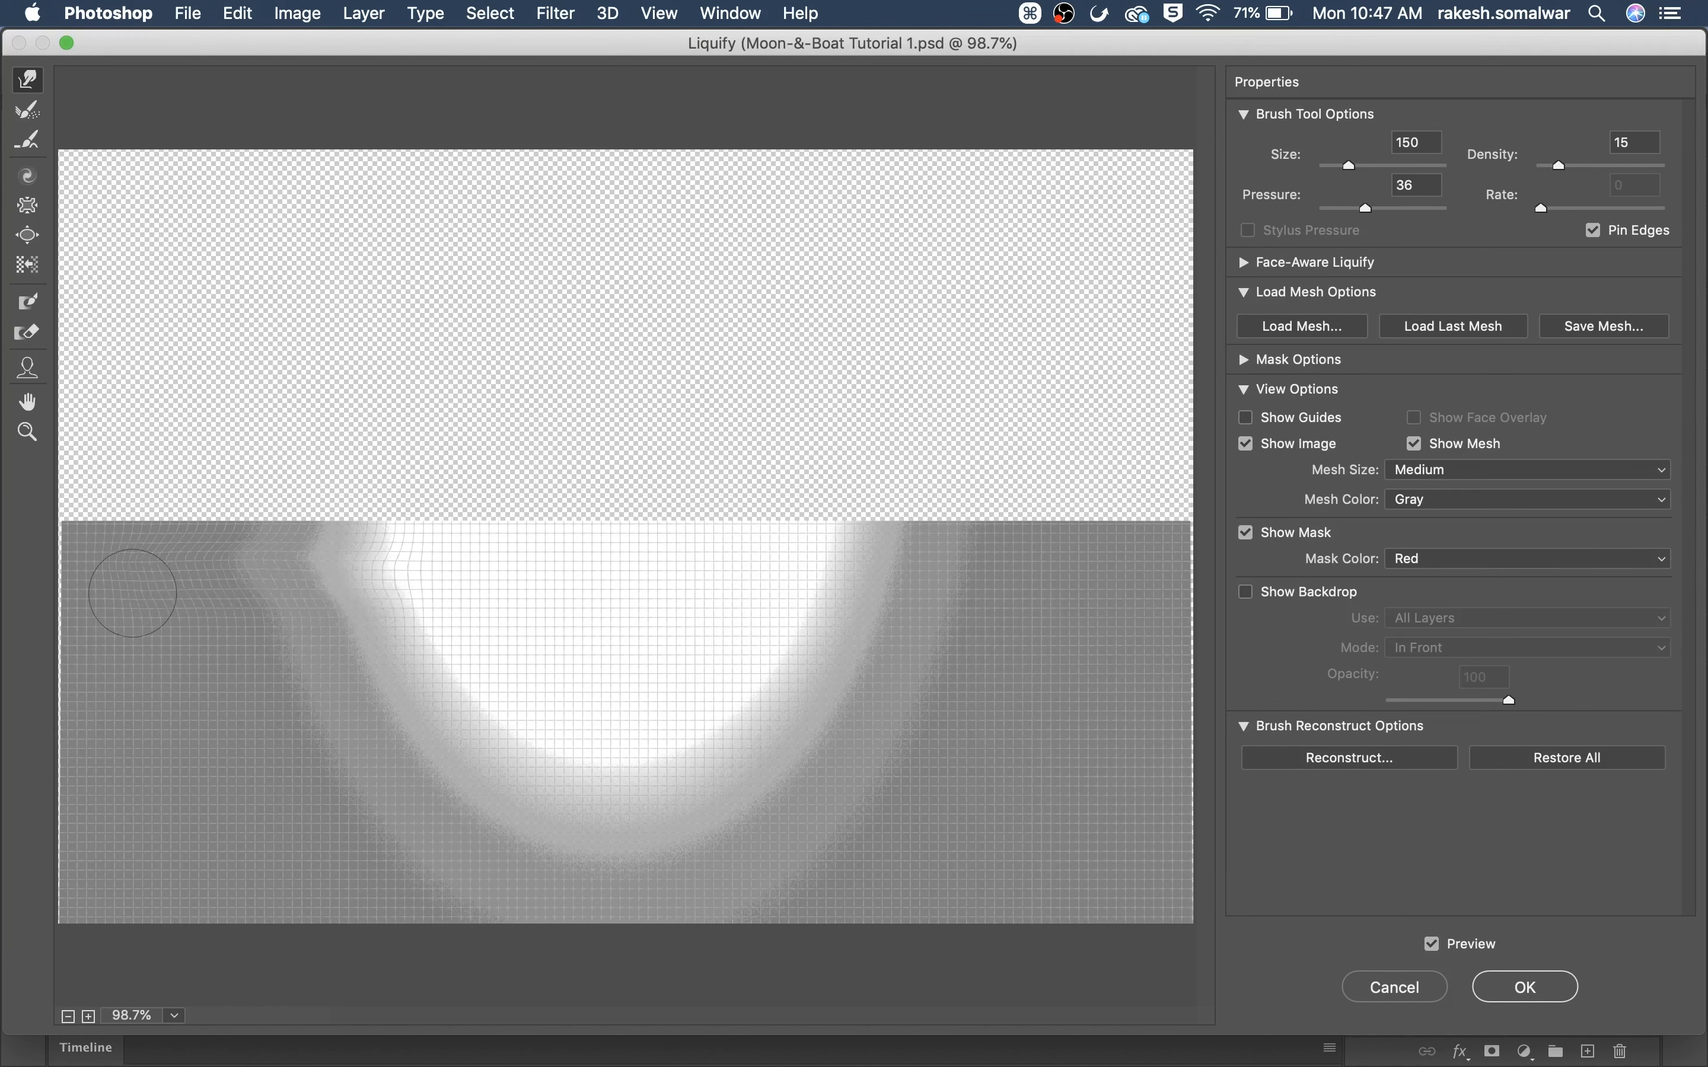
Set the warp brush pressure to 47 and density to 23, and pull a second ripple out of the reflection's left edge
left_click_drag(1375, 211, 1380, 209)
left_click_drag(431, 612, 168, 609)
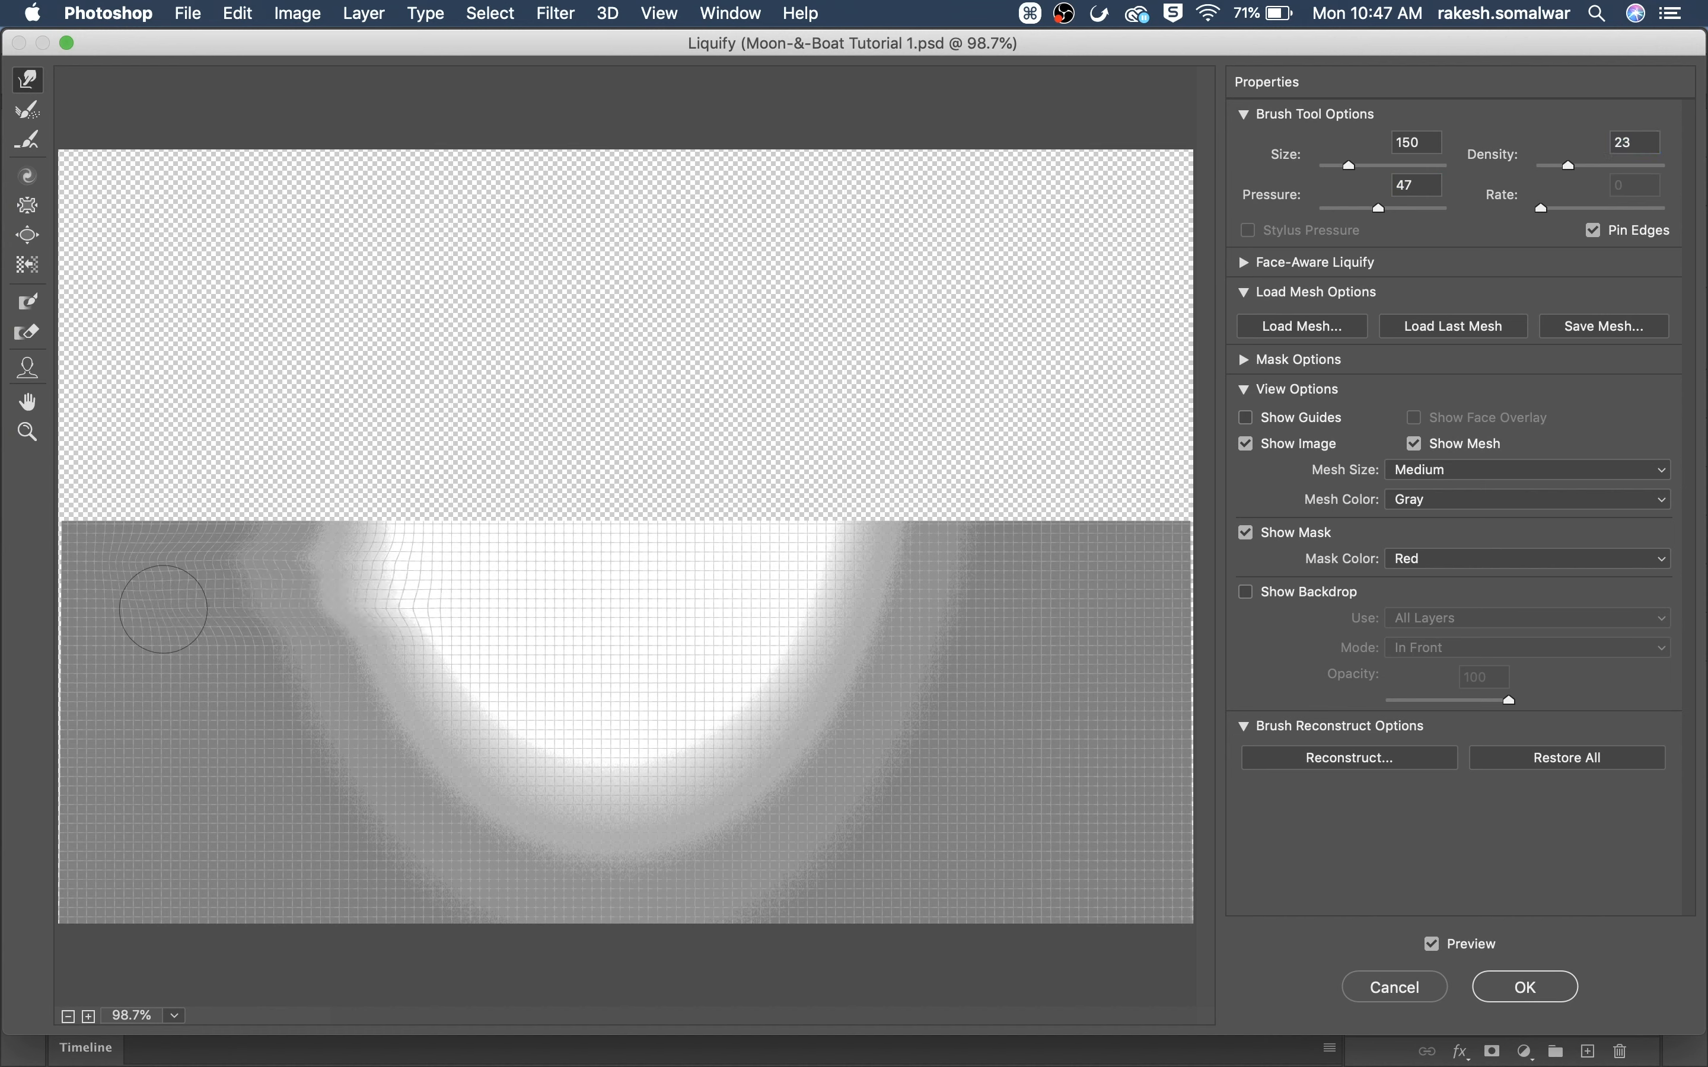
left_click_drag(339, 615, 120, 614)
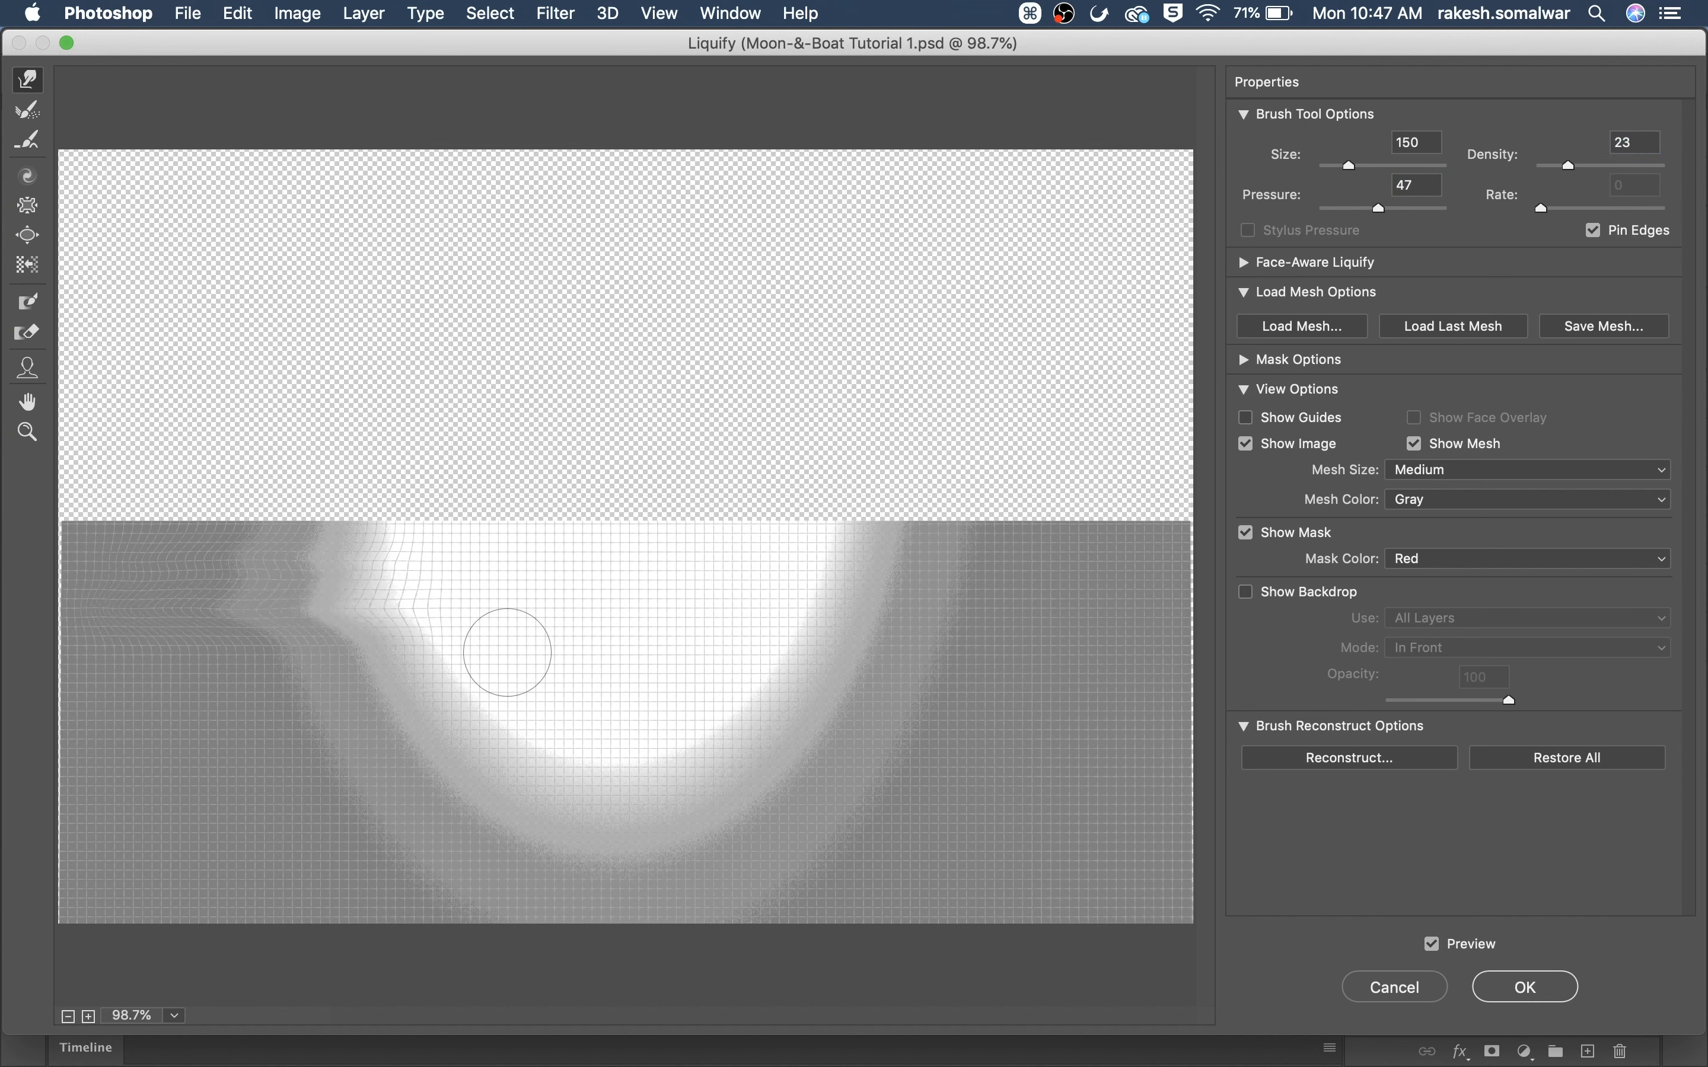
Pull several horizontal ripples outward along the right edge of the glow reflection
left_click_drag(839, 579, 994, 571)
left_click_drag(806, 619, 950, 622)
left_click_drag(788, 681, 1033, 681)
left_click_drag(835, 630, 1041, 622)
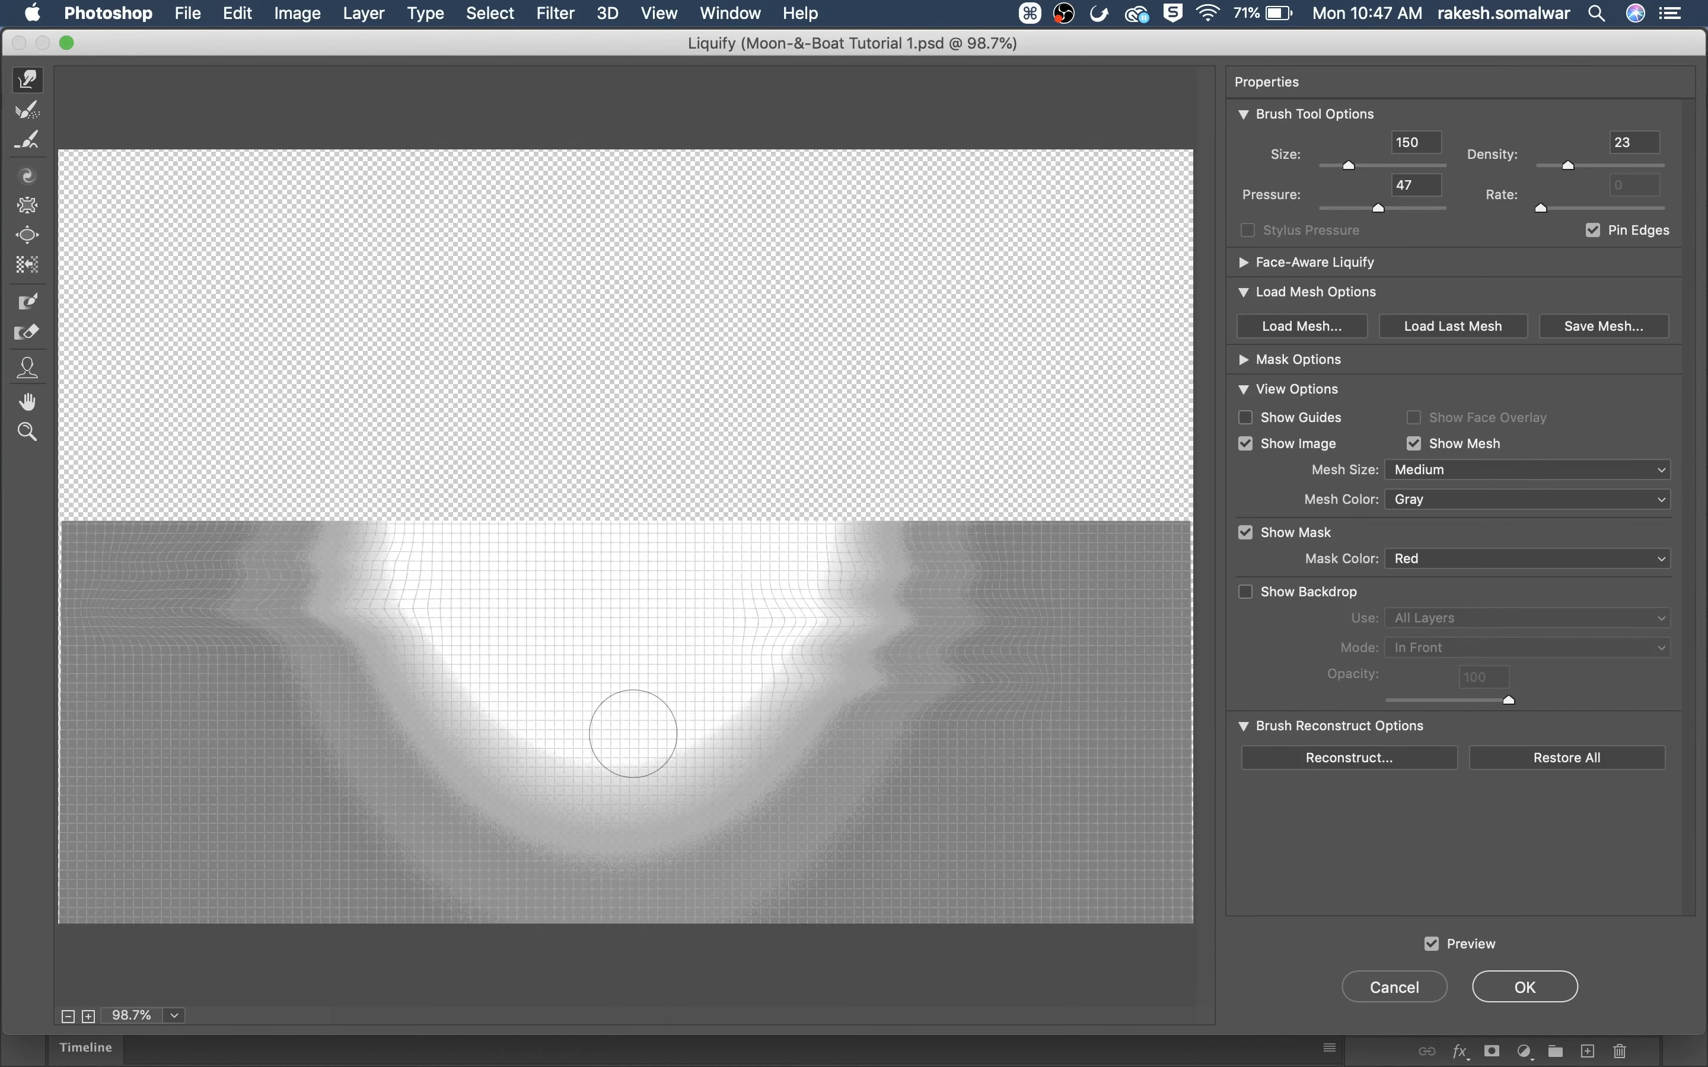
Warp the lower left edge of the glow reflection outward into uneven ripples
left_click_drag(478, 704, 209, 675)
left_click_drag(593, 744, 240, 755)
left_click_drag(536, 693, 261, 652)
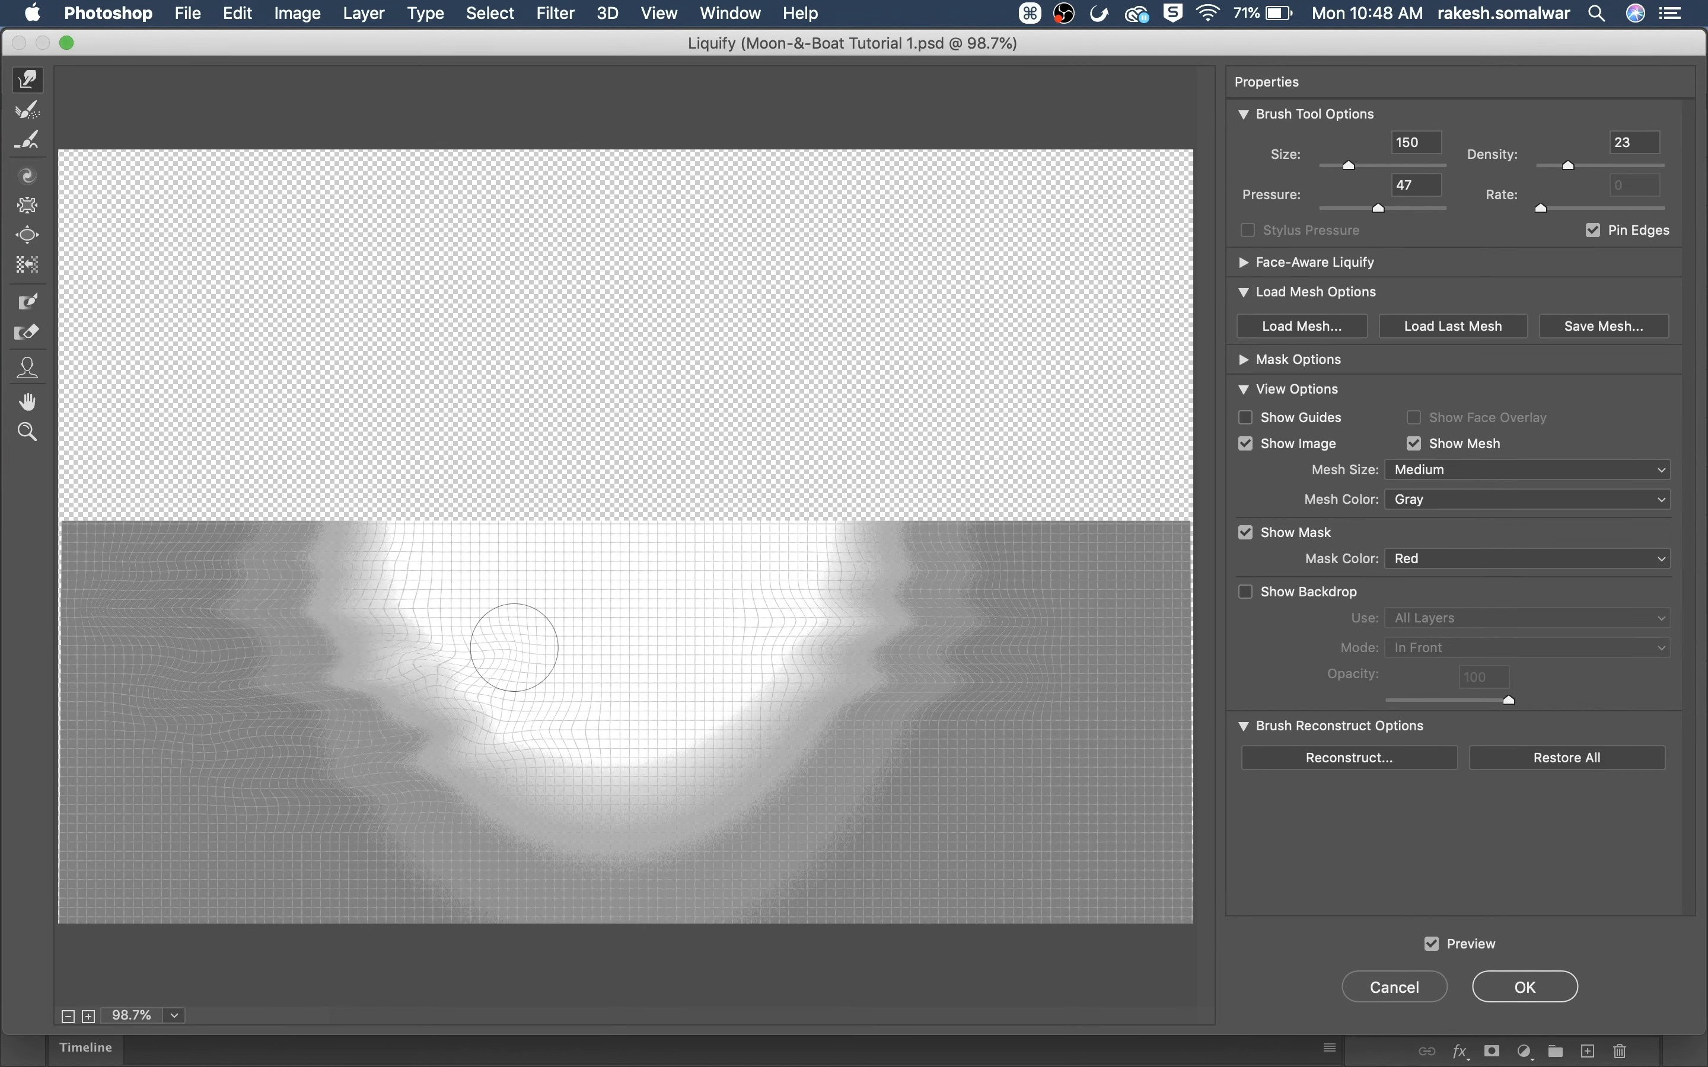
Warp the bright centre of the glow reflection sideways, pulling its left and right edges outward into soft horizontal ripples
left_click_drag(515, 648, 179, 586)
left_click_drag(600, 575, 911, 583)
left_click_drag(670, 615, 1117, 638)
left_click_drag(806, 593, 1065, 592)
left_click_drag(709, 675, 902, 695)
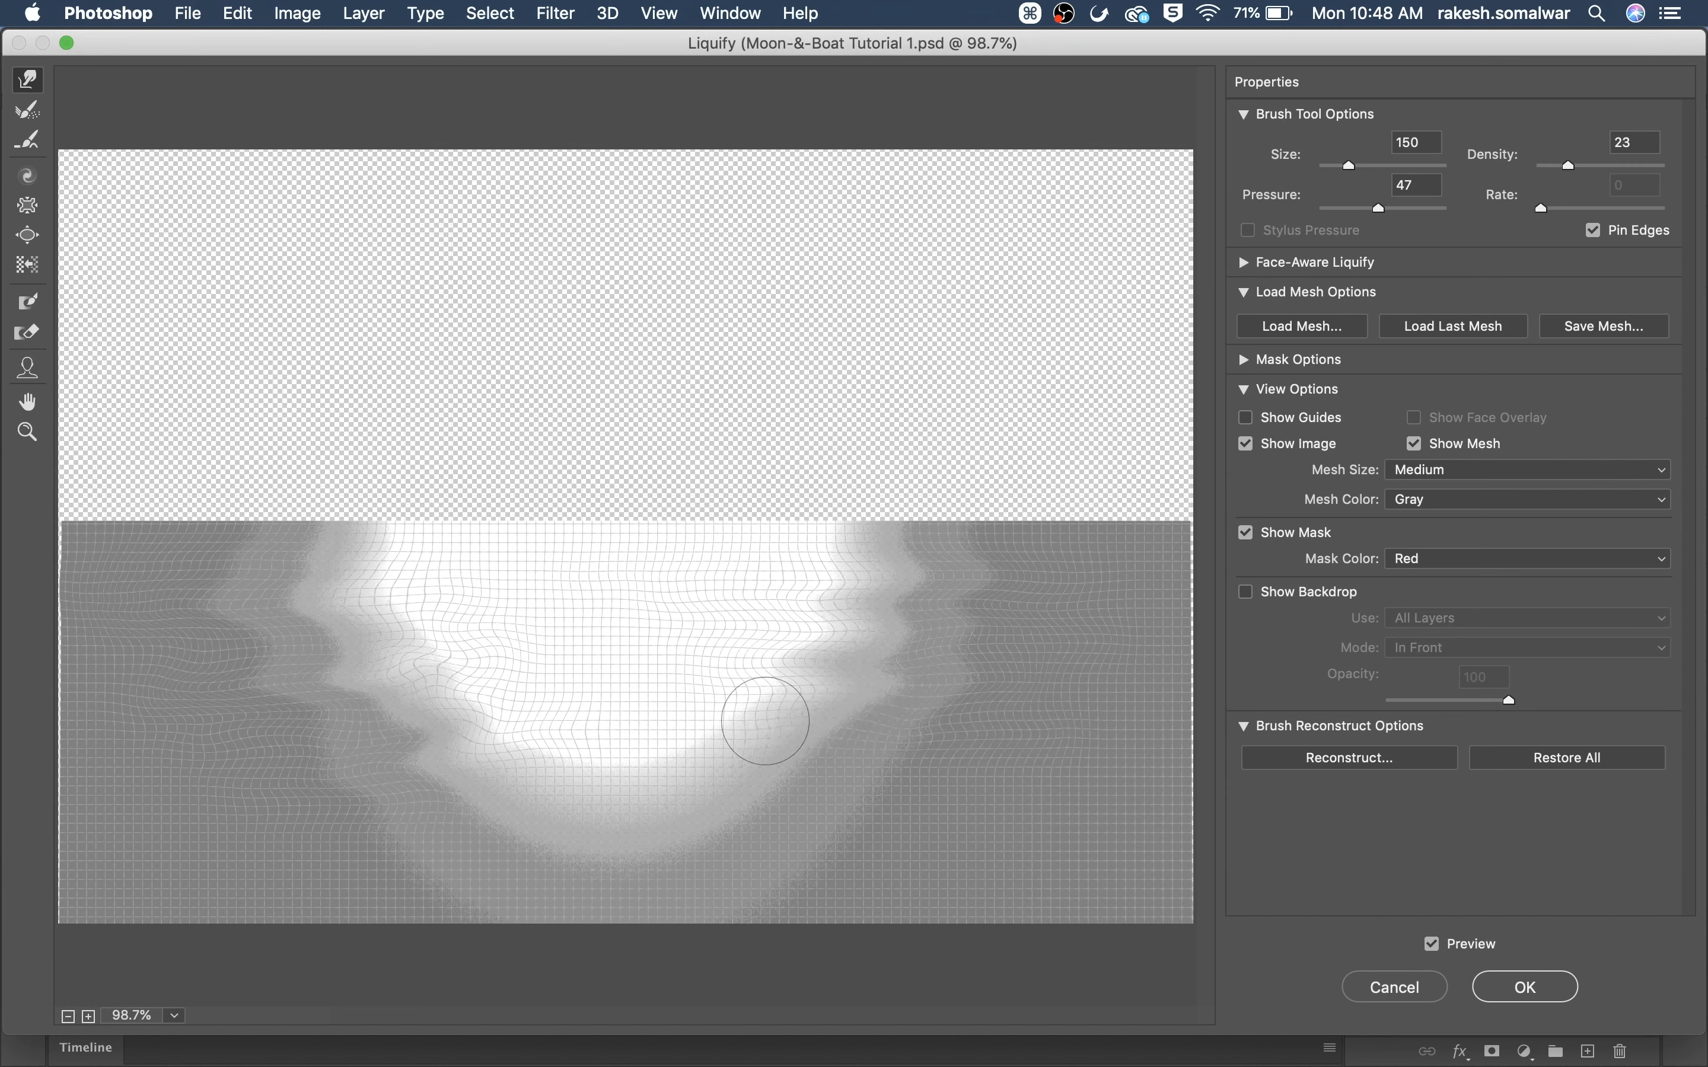
Pull the lower right edge of the glow reflection outward and extend the ripples at its upper left
left_click_drag(766, 720, 1017, 726)
left_click_drag(895, 625, 1048, 636)
left_click_drag(875, 571, 997, 565)
mouse_move(431, 735)
left_mouse_down()
mouse_move(659, 762)
mouse_move(976, 741)
mouse_move(713, 741)
left_mouse_up()
left_click_drag(395, 589, 19, 579)
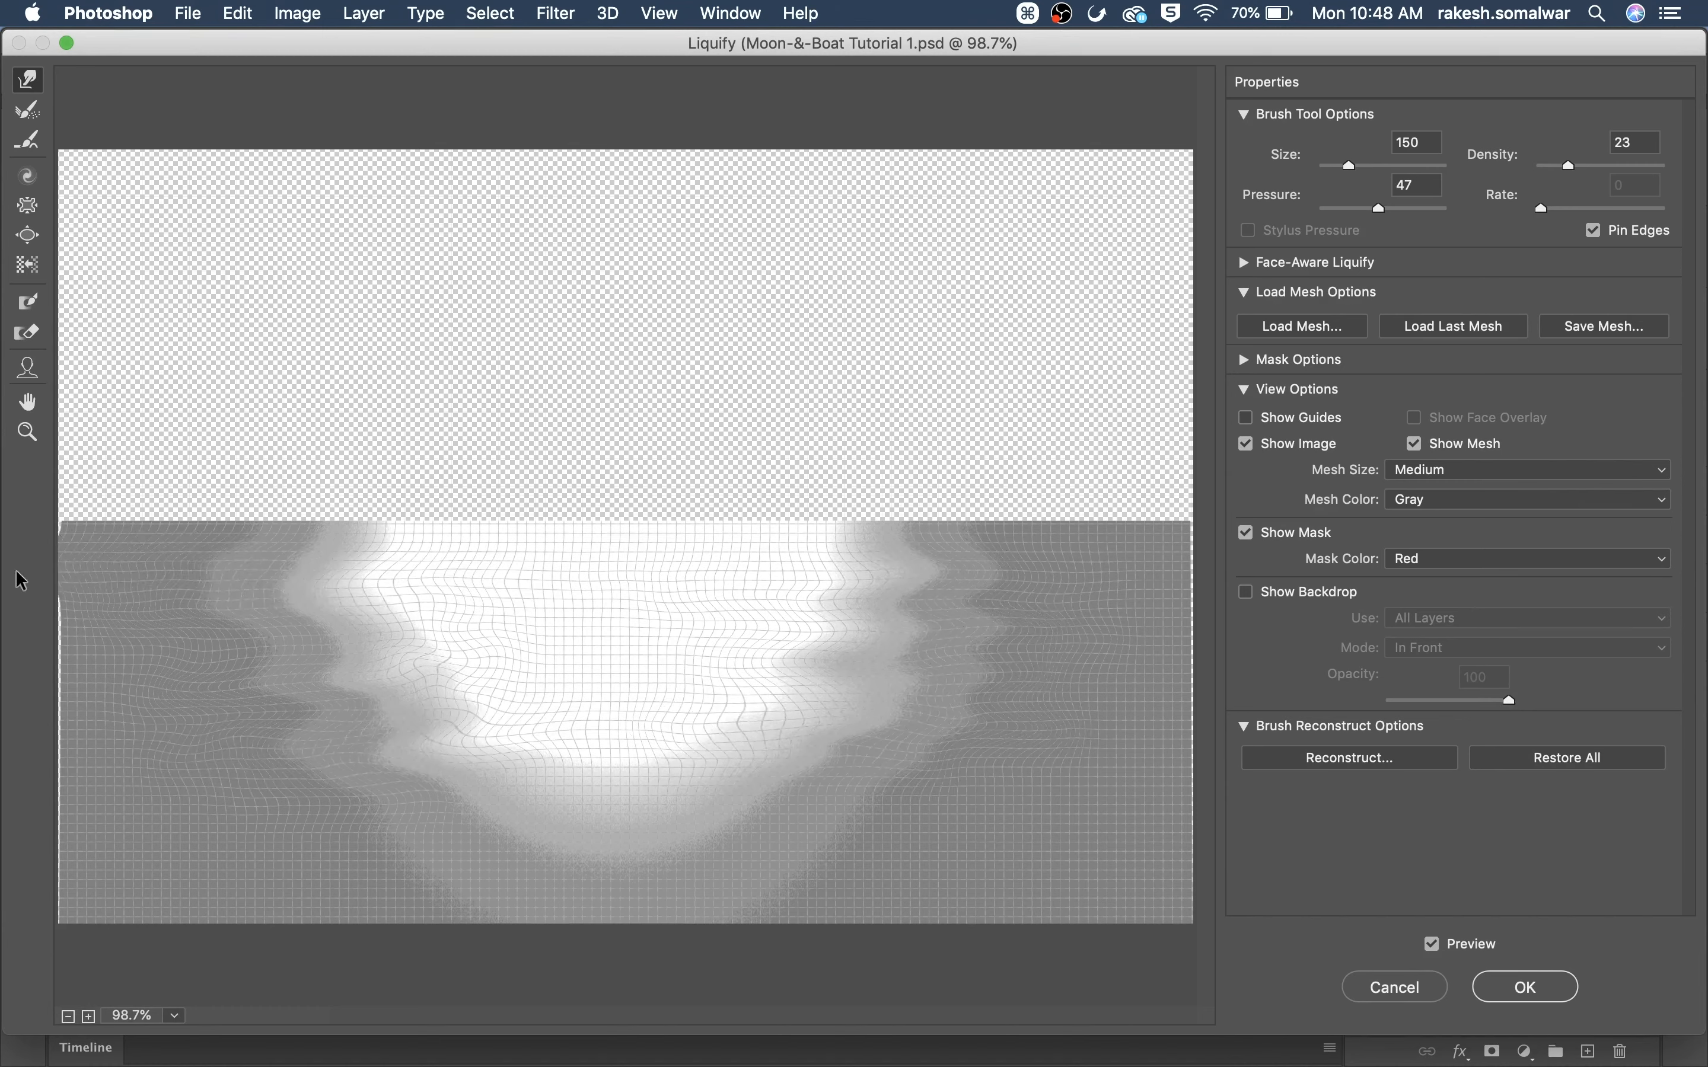
Stretch the outer grey halo of the glow reflection toward both sides of the water with broad horizontal strokes
left_click_drag(260, 635, 57, 686)
mouse_move(1011, 640)
left_mouse_down()
mouse_move(1078, 636)
mouse_move(1119, 707)
left_mouse_up()
left_click_drag(446, 808, 163, 803)
left_click_drag(832, 784, 1192, 790)
left_click_drag(1014, 704, 1185, 703)
mouse_move(452, 622)
left_mouse_down()
mouse_move(311, 625)
mouse_move(395, 575)
left_mouse_up()
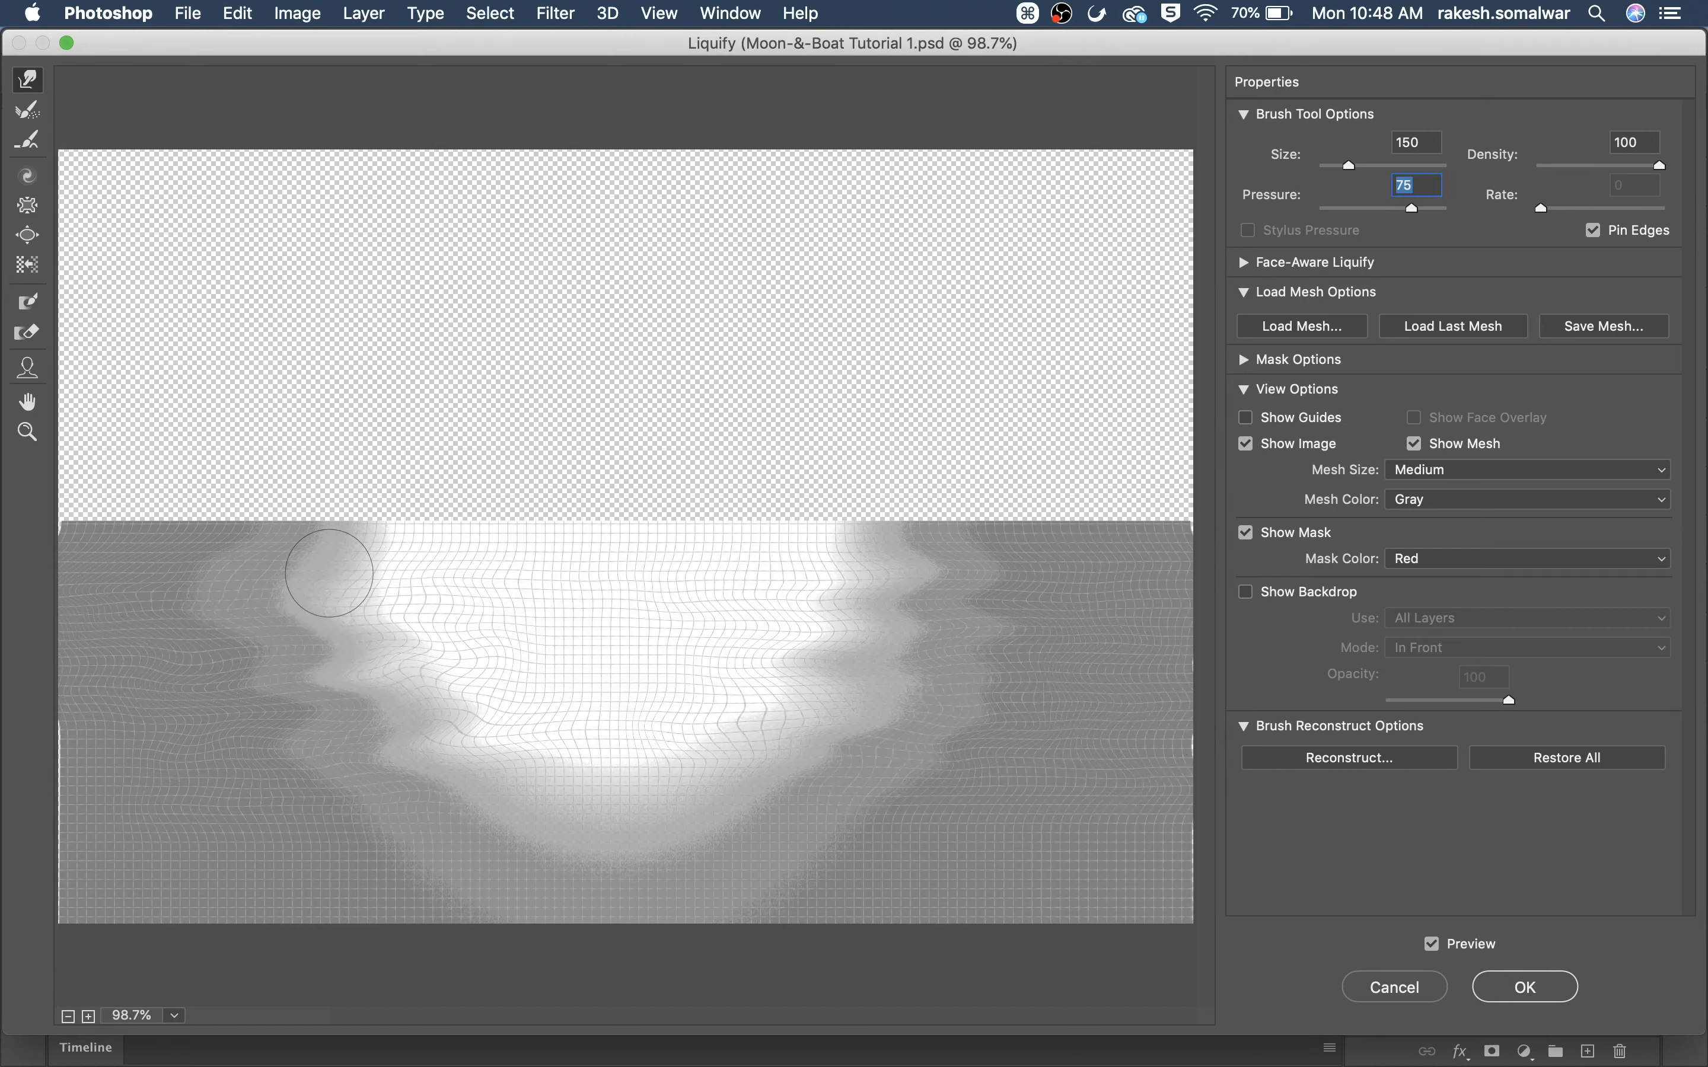
Set the warp brush to size 80, pressure 75 and density 100, and pull narrow ripples out of the glow reflection's left edge
key("bracketleft")
key("bracketleft")
key("bracketleft")
key("bracketleft")
left_click_drag(329, 567, 216, 559)
left_click_drag(382, 576, 181, 580)
left_click_drag(389, 612, 141, 637)
left_click_drag(438, 677, 64, 676)
left_click_drag(324, 642, 71, 644)
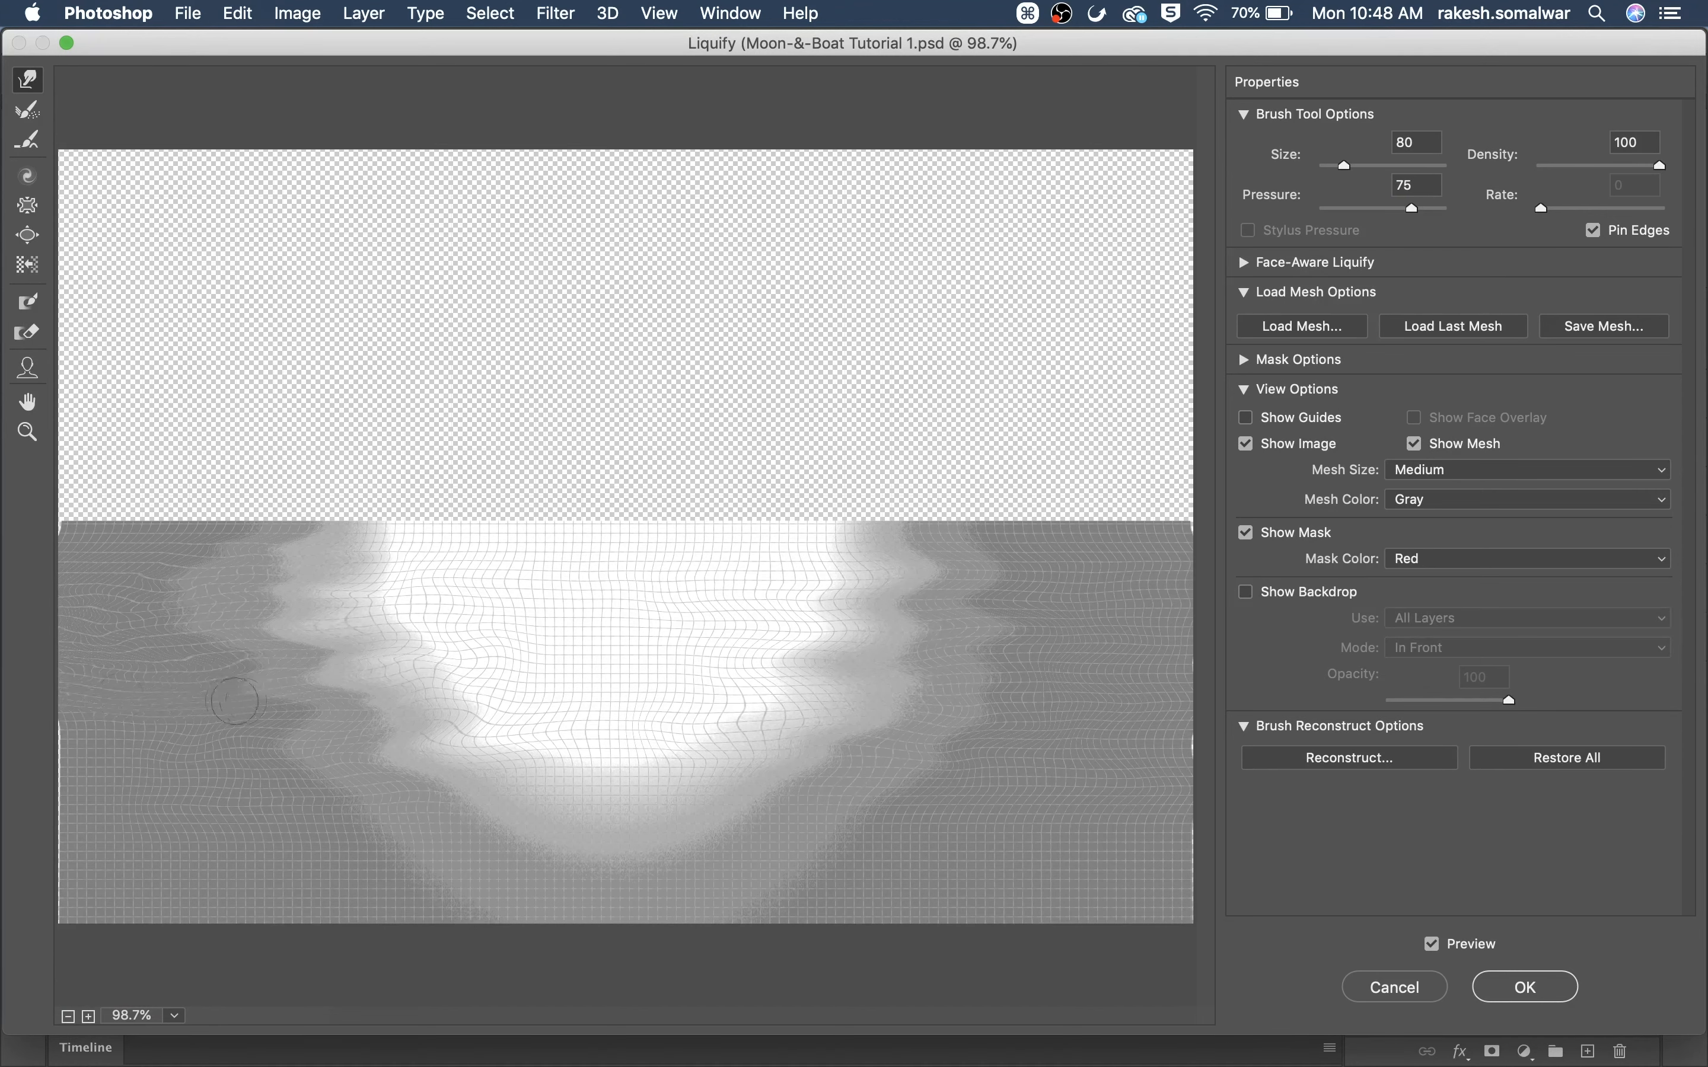
left_click_drag(304, 645, 177, 660)
left_click_drag(494, 688, 103, 697)
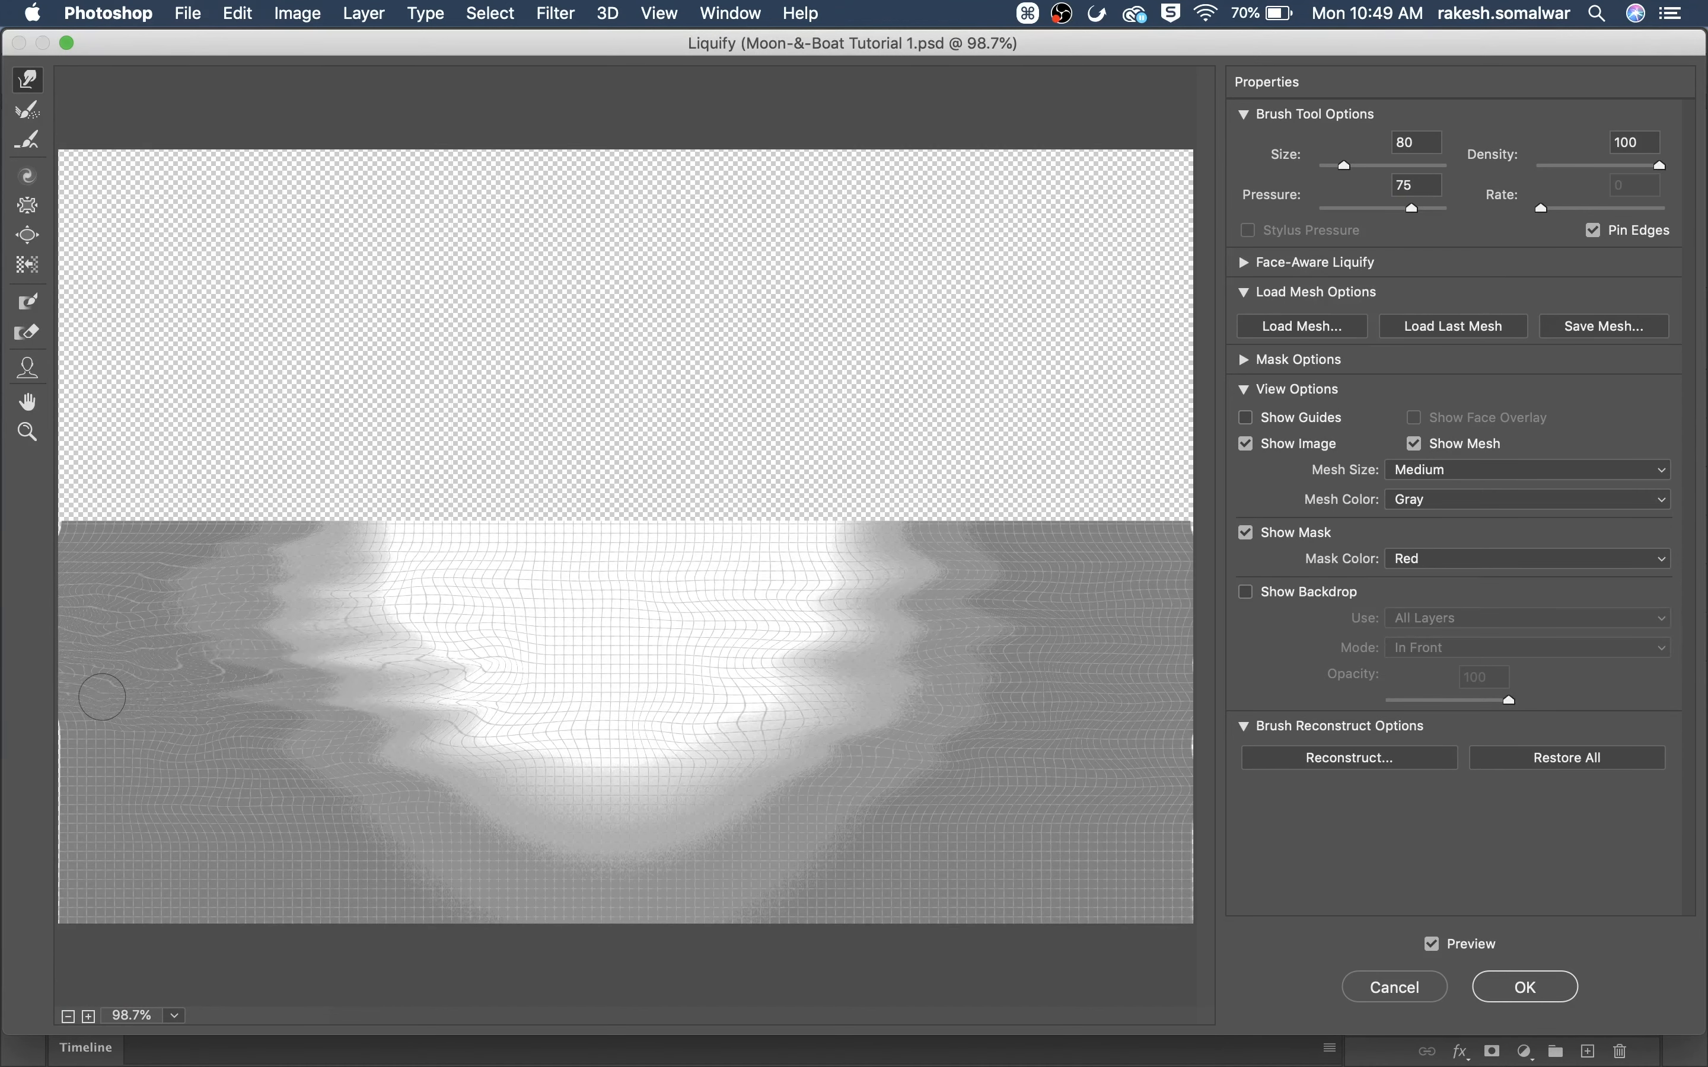
Pull long horizontal ripples out of the glow reflection's right edge, using pressure 43 and density 60 near the waterline
mouse_move(331, 718)
left_mouse_down()
mouse_move(301, 738)
mouse_move(565, 756)
left_mouse_up()
mouse_move(777, 697)
left_mouse_down()
mouse_move(98, 709)
mouse_move(628, 738)
mouse_move(468, 656)
mouse_move(861, 622)
mouse_move(686, 664)
mouse_move(1017, 656)
mouse_move(1177, 746)
left_mouse_up()
mouse_move(825, 649)
left_mouse_down()
mouse_move(826, 696)
mouse_move(882, 670)
mouse_move(1003, 667)
mouse_move(799, 590)
mouse_move(1142, 667)
mouse_move(1115, 608)
mouse_move(1065, 639)
left_mouse_up()
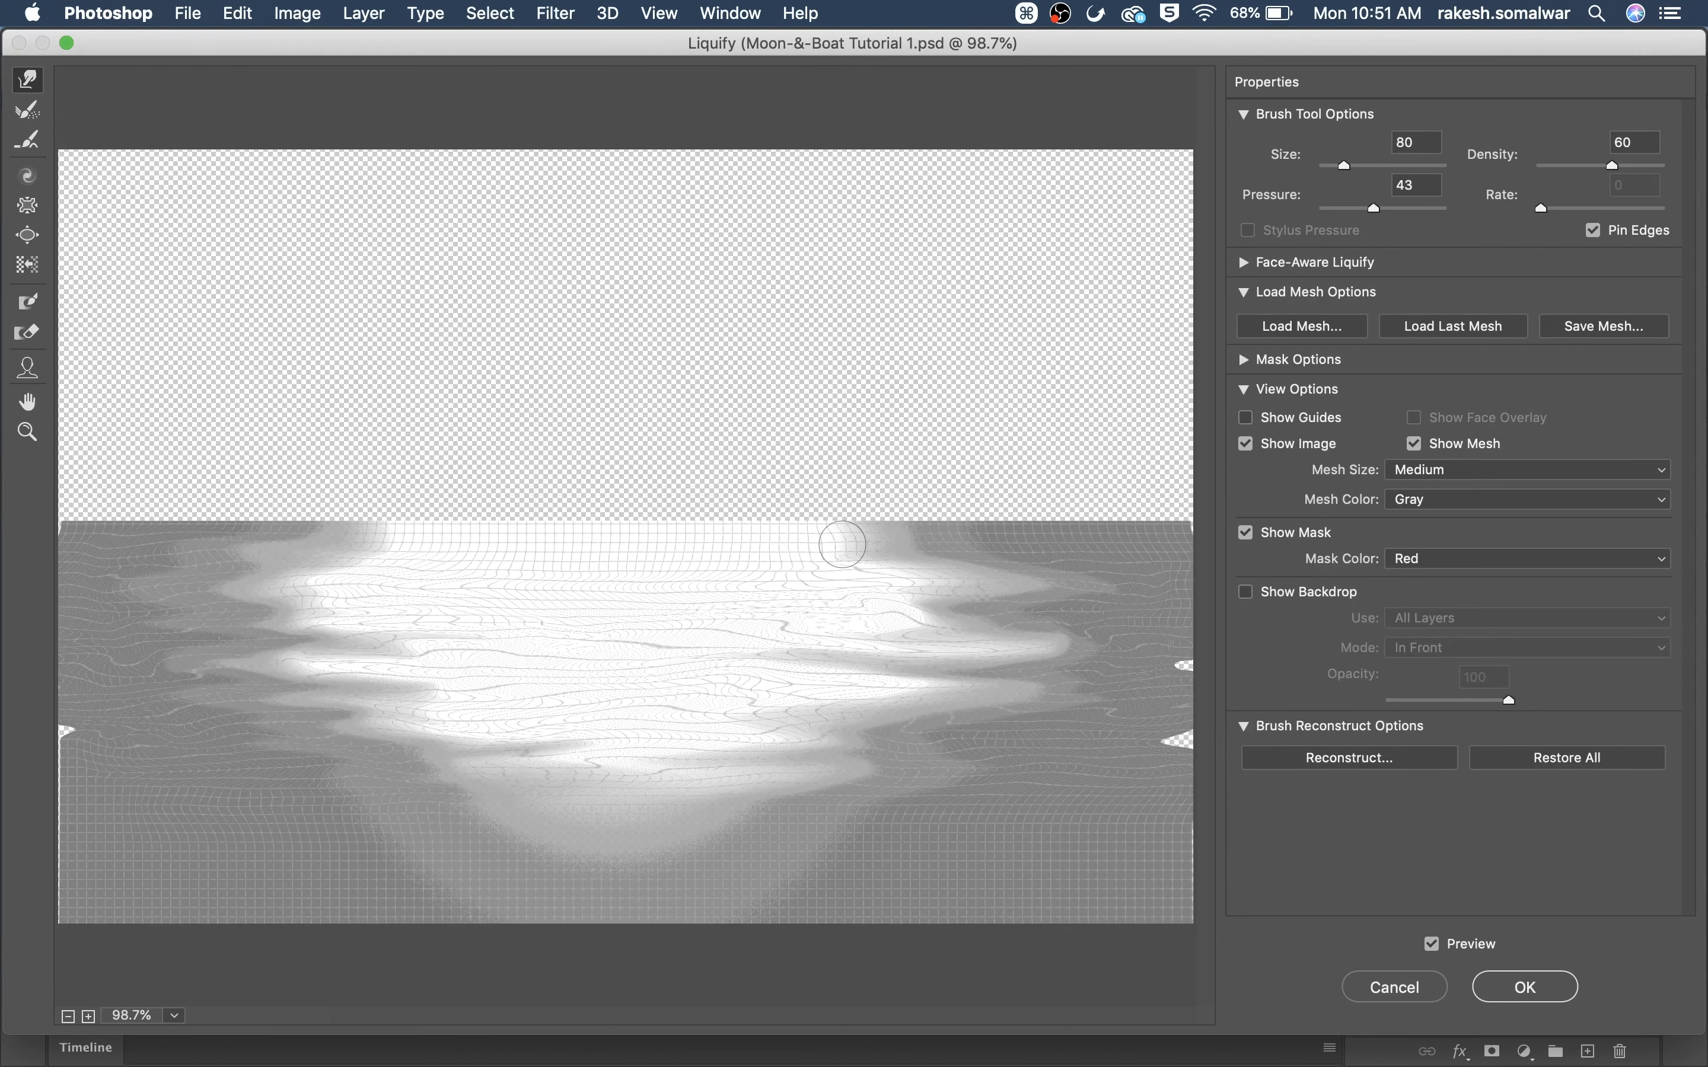
left_click_drag(839, 545, 969, 541)
Set the warp brush to size 25 and density 100, and add fine ripples to the glow reflection's edges near the waterline
key("super+equal")
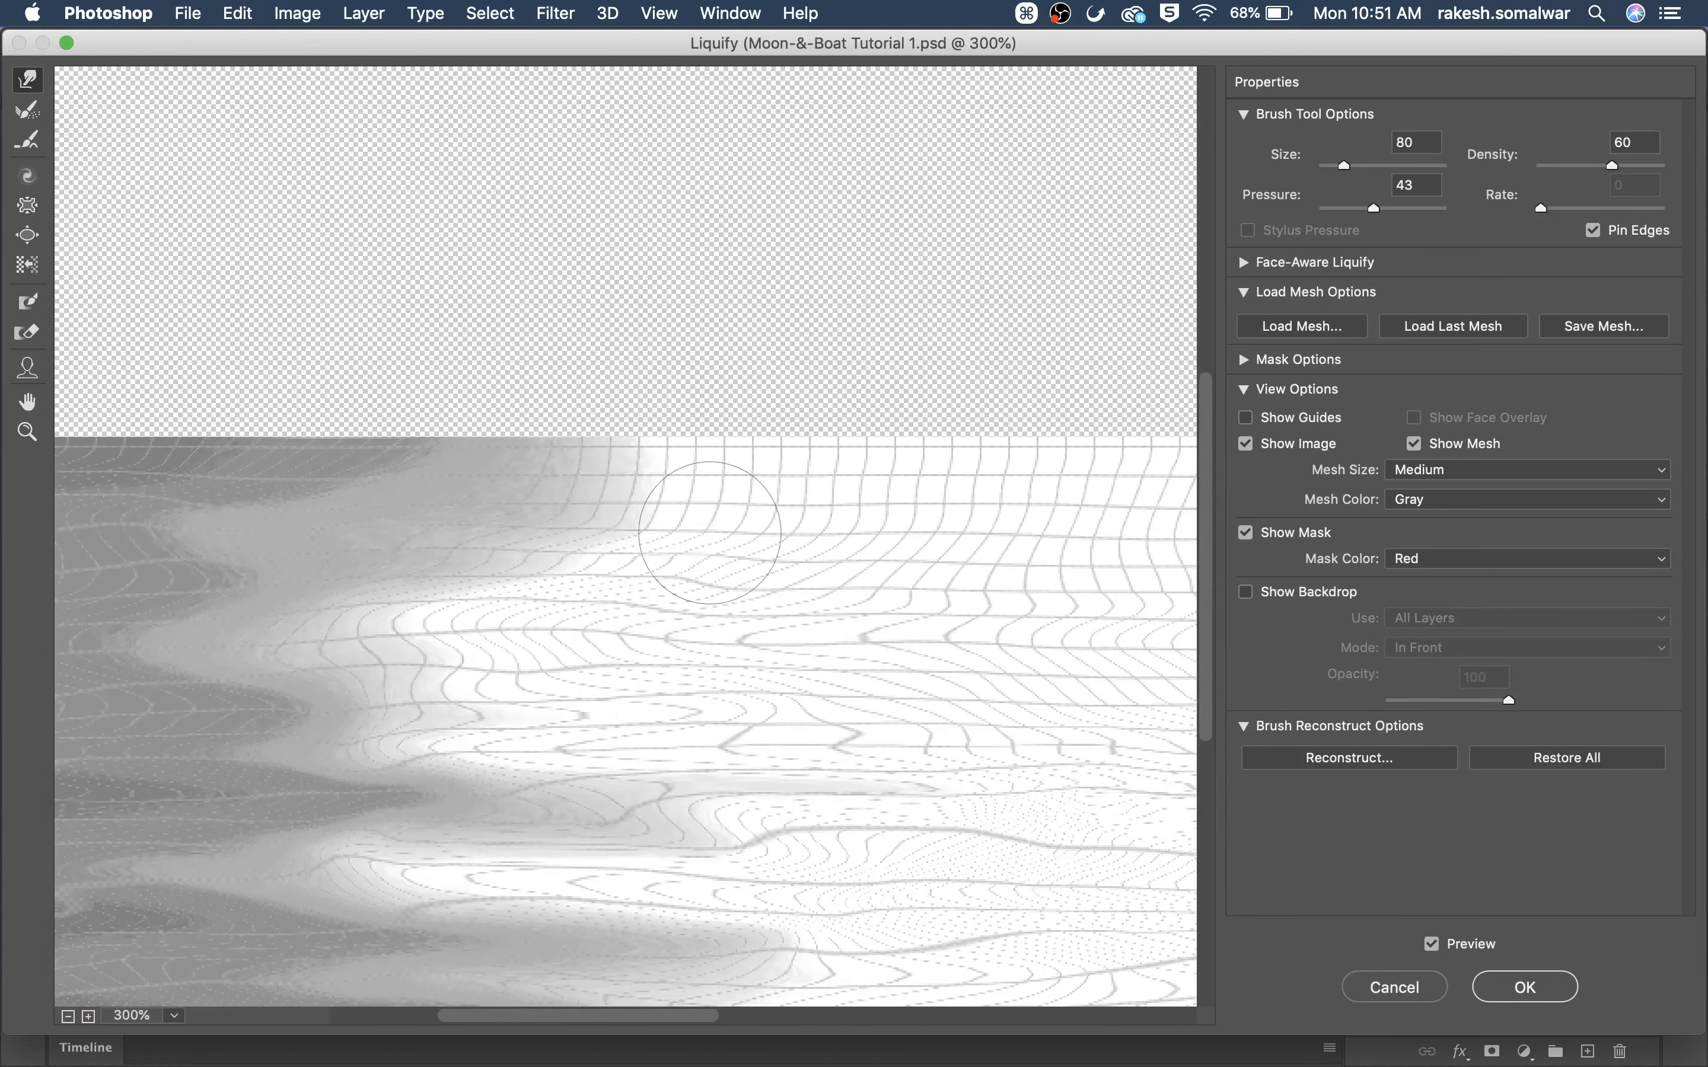
key("bracketleft")
key("bracketleft")
key("bracketleft")
key("bracketleft")
key("bracketleft")
key("bracketleft")
left_click_drag(1600, 166, 1664, 165)
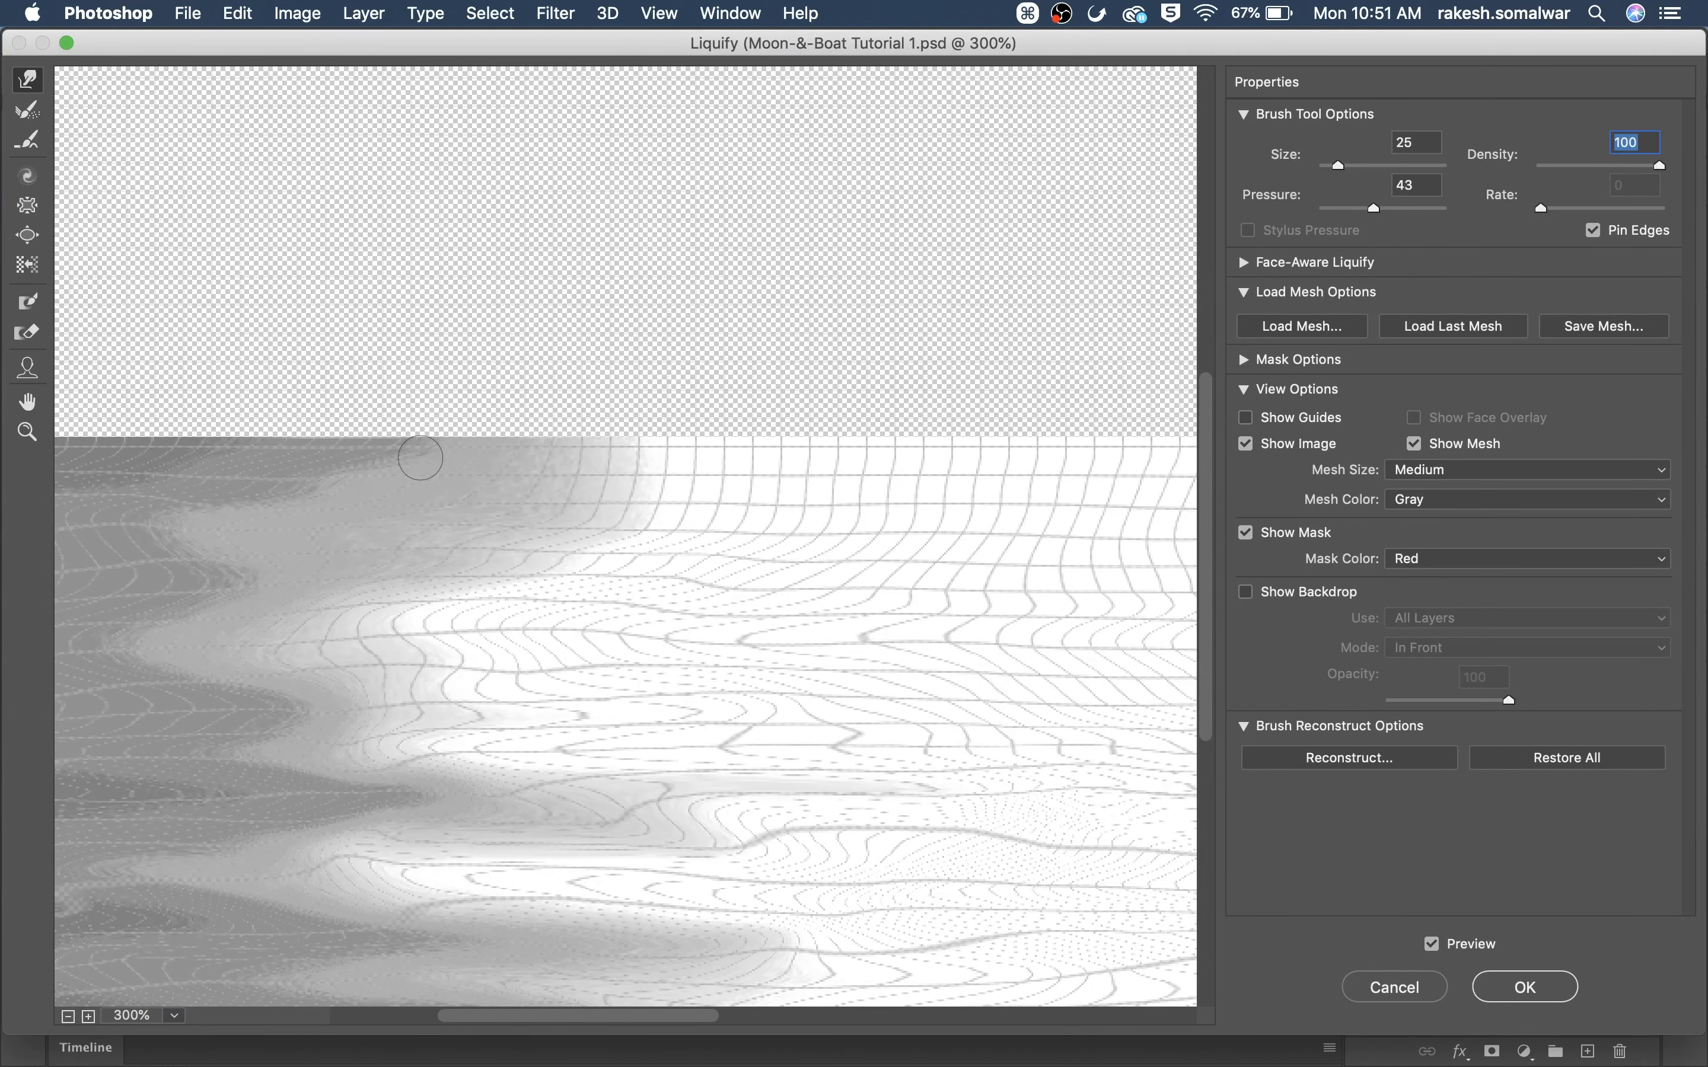
scroll(171, 473, "left", 1)
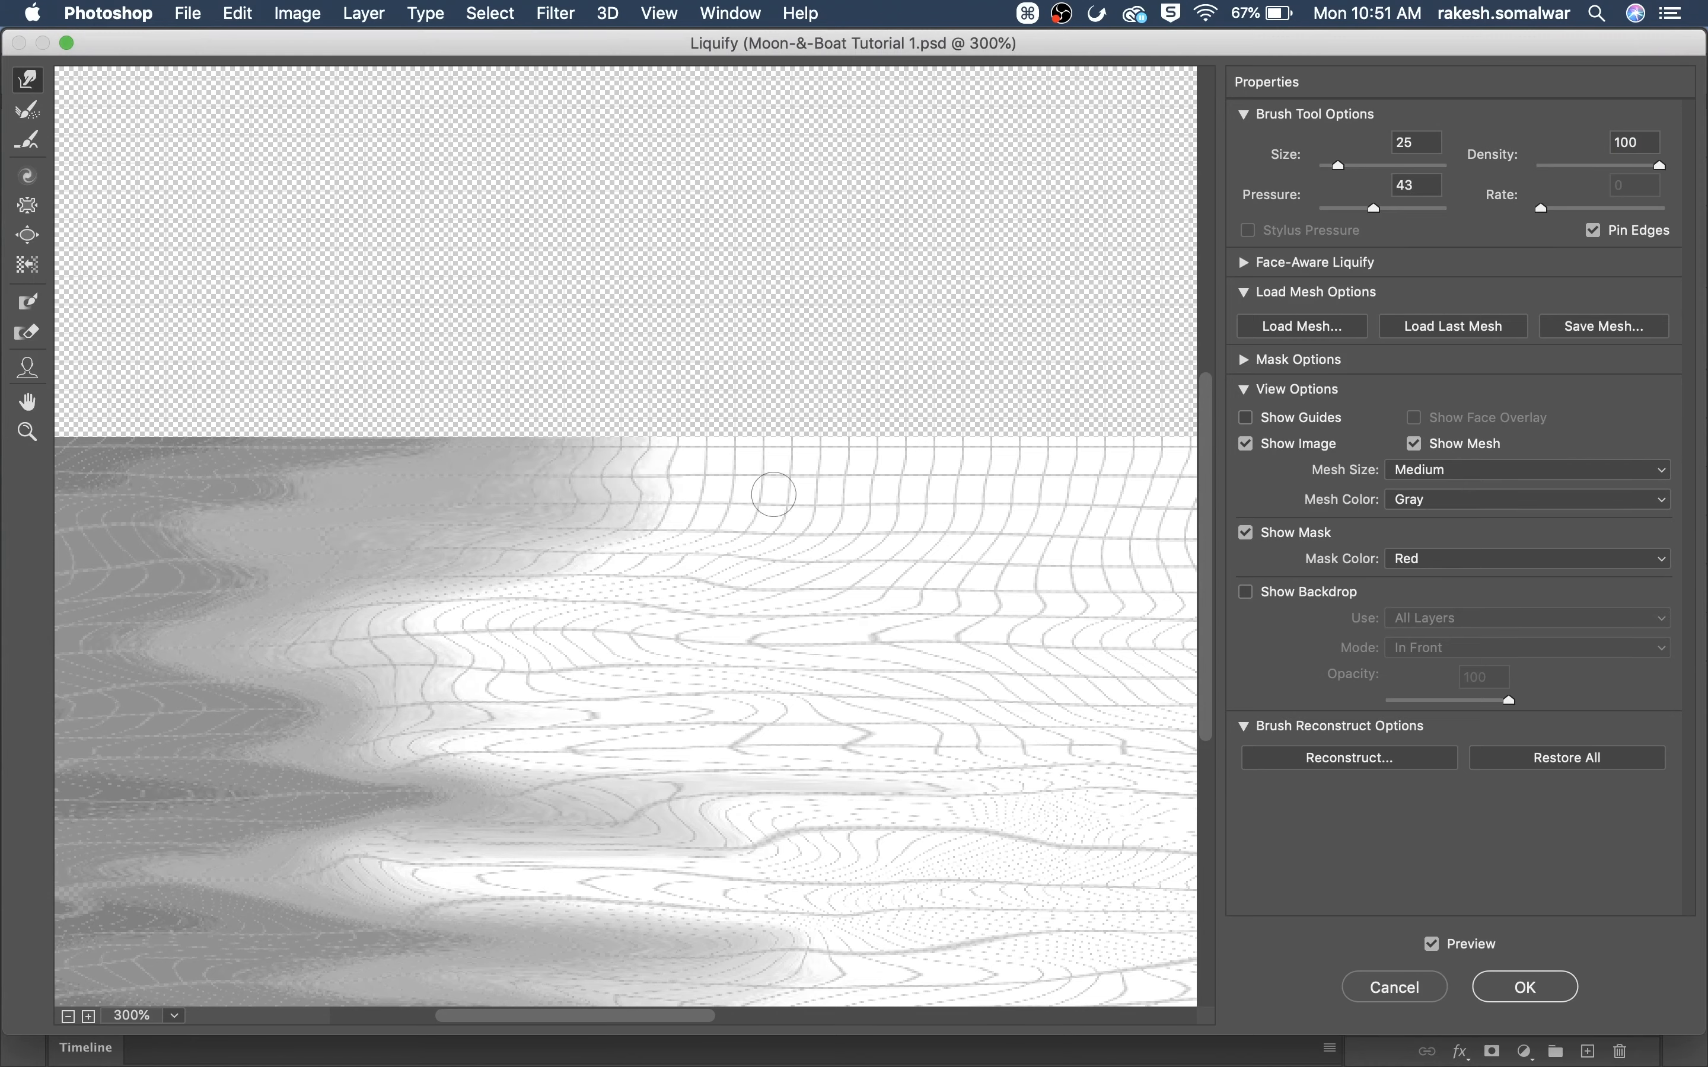
scroll(855, 487, "right", 10)
scroll(855, 474, "right", 5)
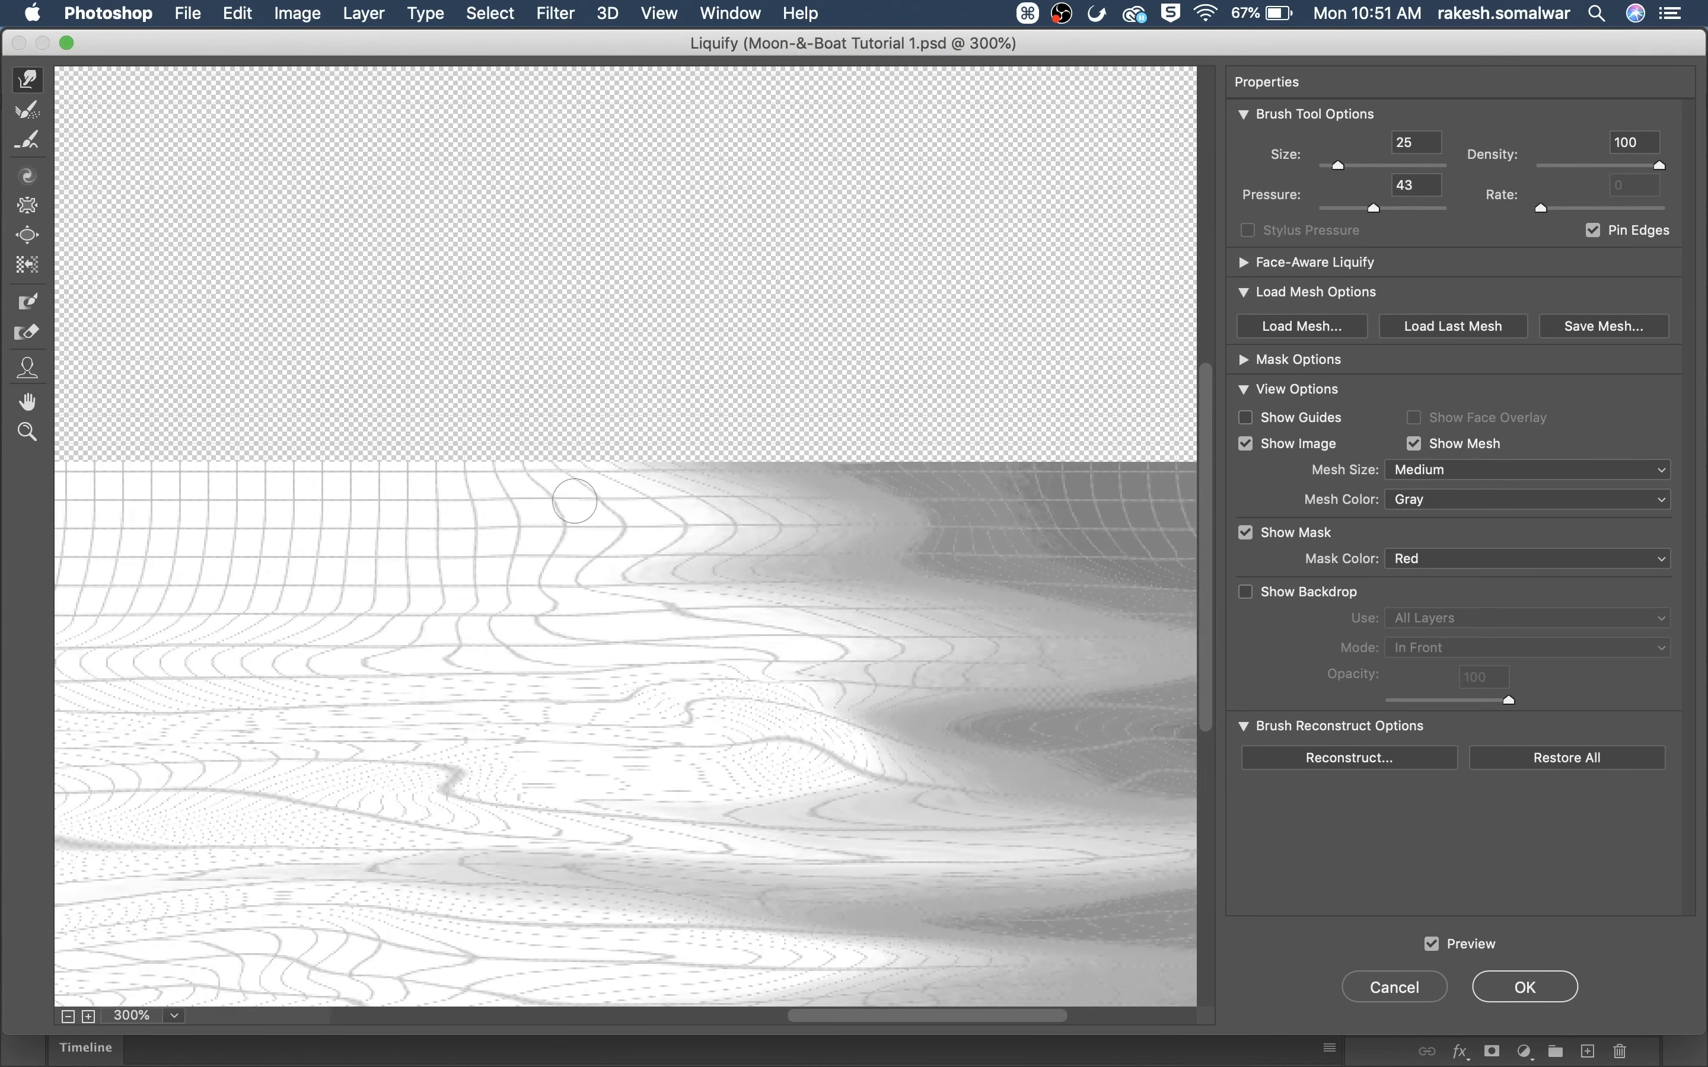
scroll(973, 508, "right", 5)
left_click_drag(402, 524, 530, 551)
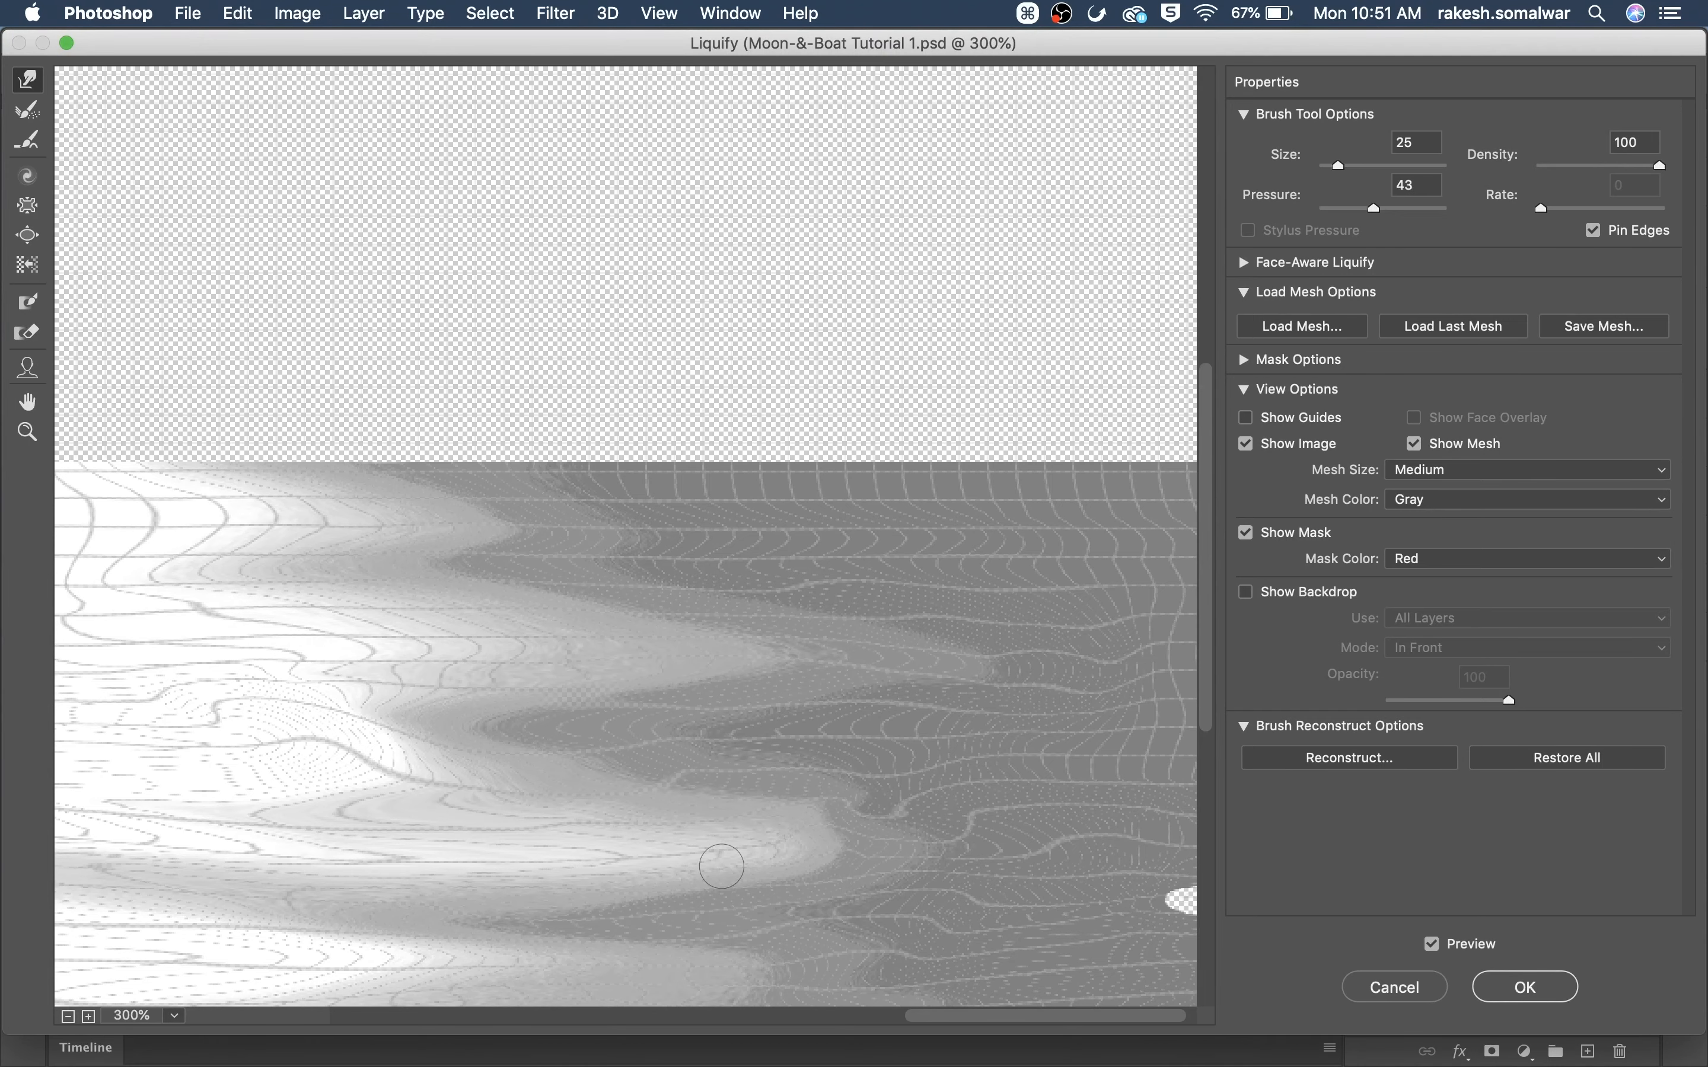
Apply the Liquify changes to Layer 0 copy and save the document
key("super+0")
key("Return")
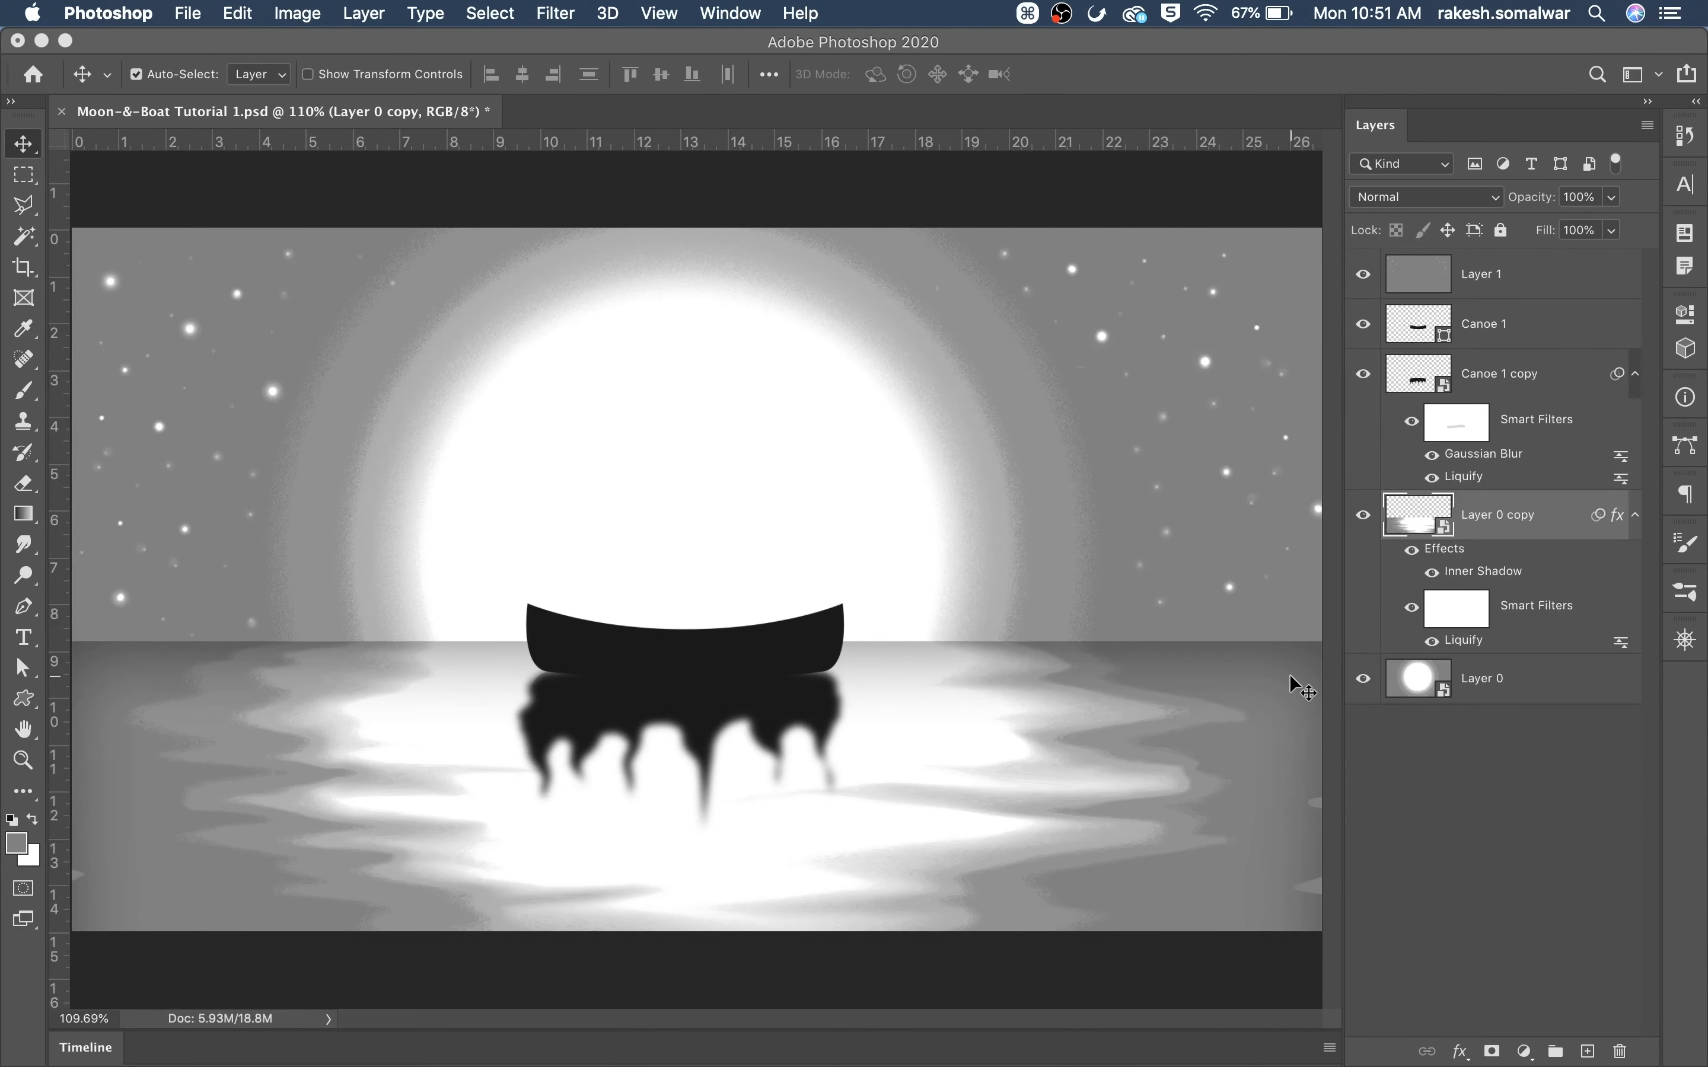
key("super+s")
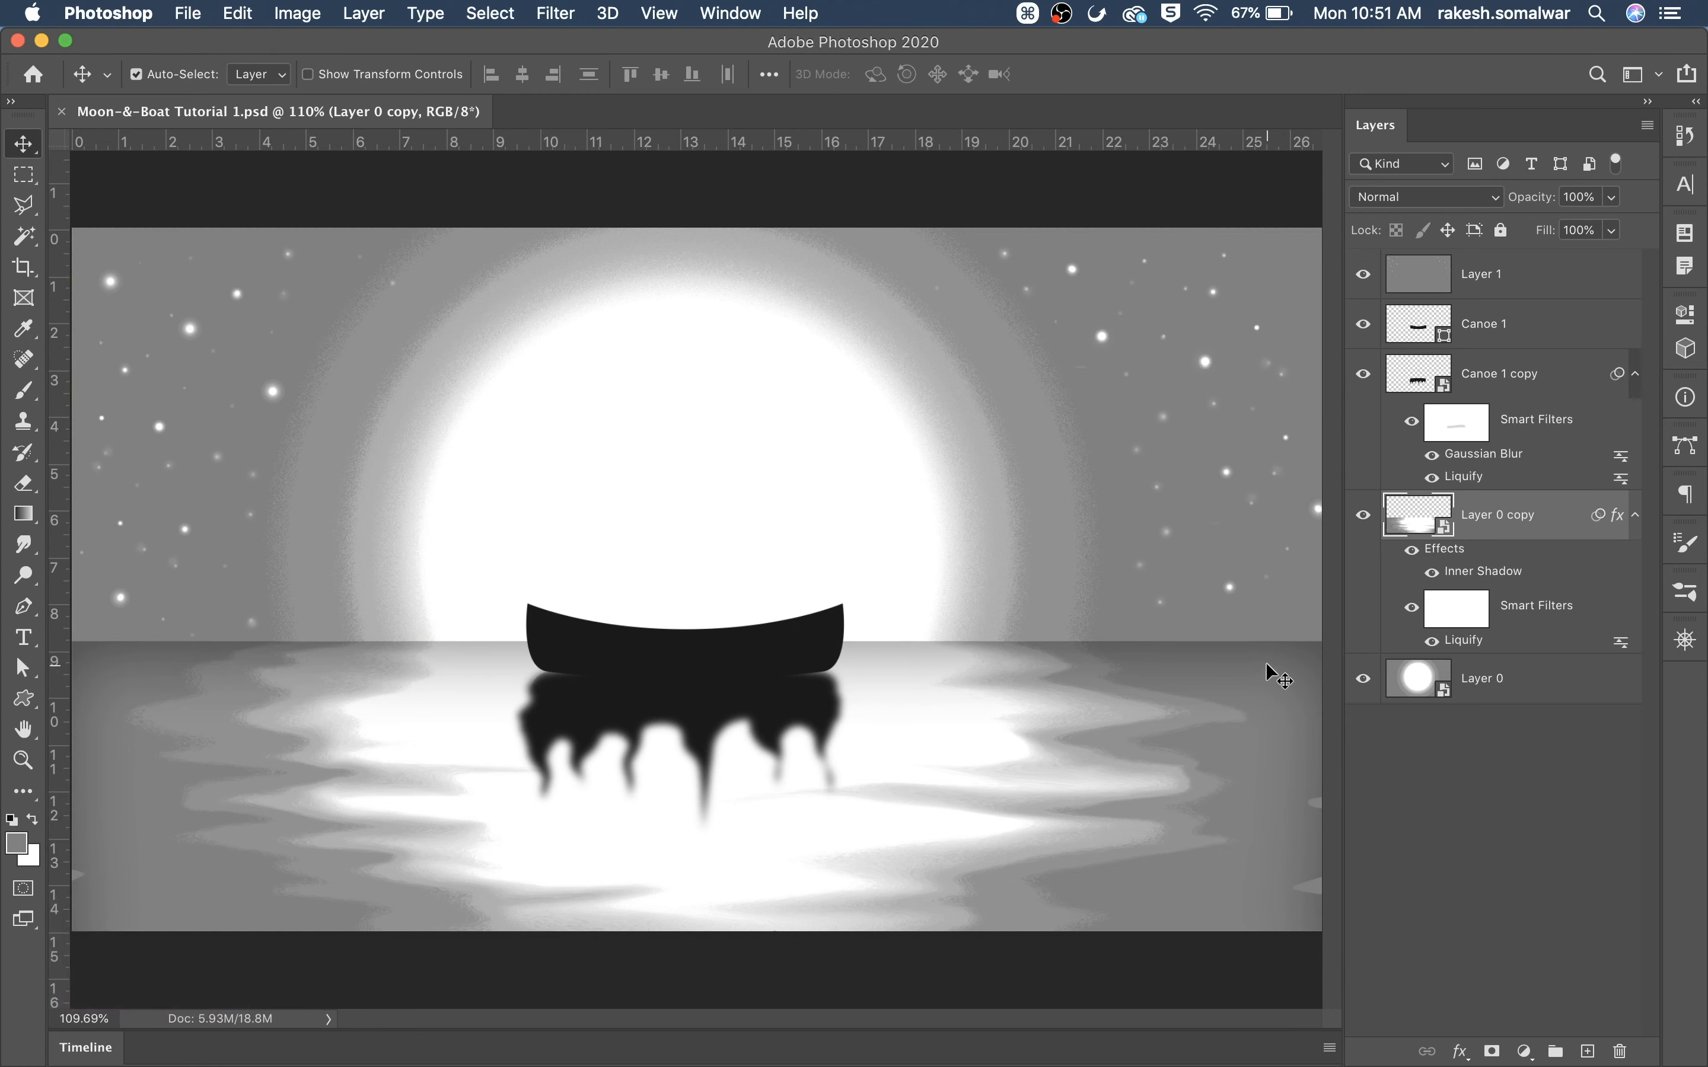
Nudge the Canoe 1 and Canoe 1 copy layers slightly upward together, and reopen the Liquify filter of Canoe 1 copy
key("alt+bracketright")
key("alt+bracketright")
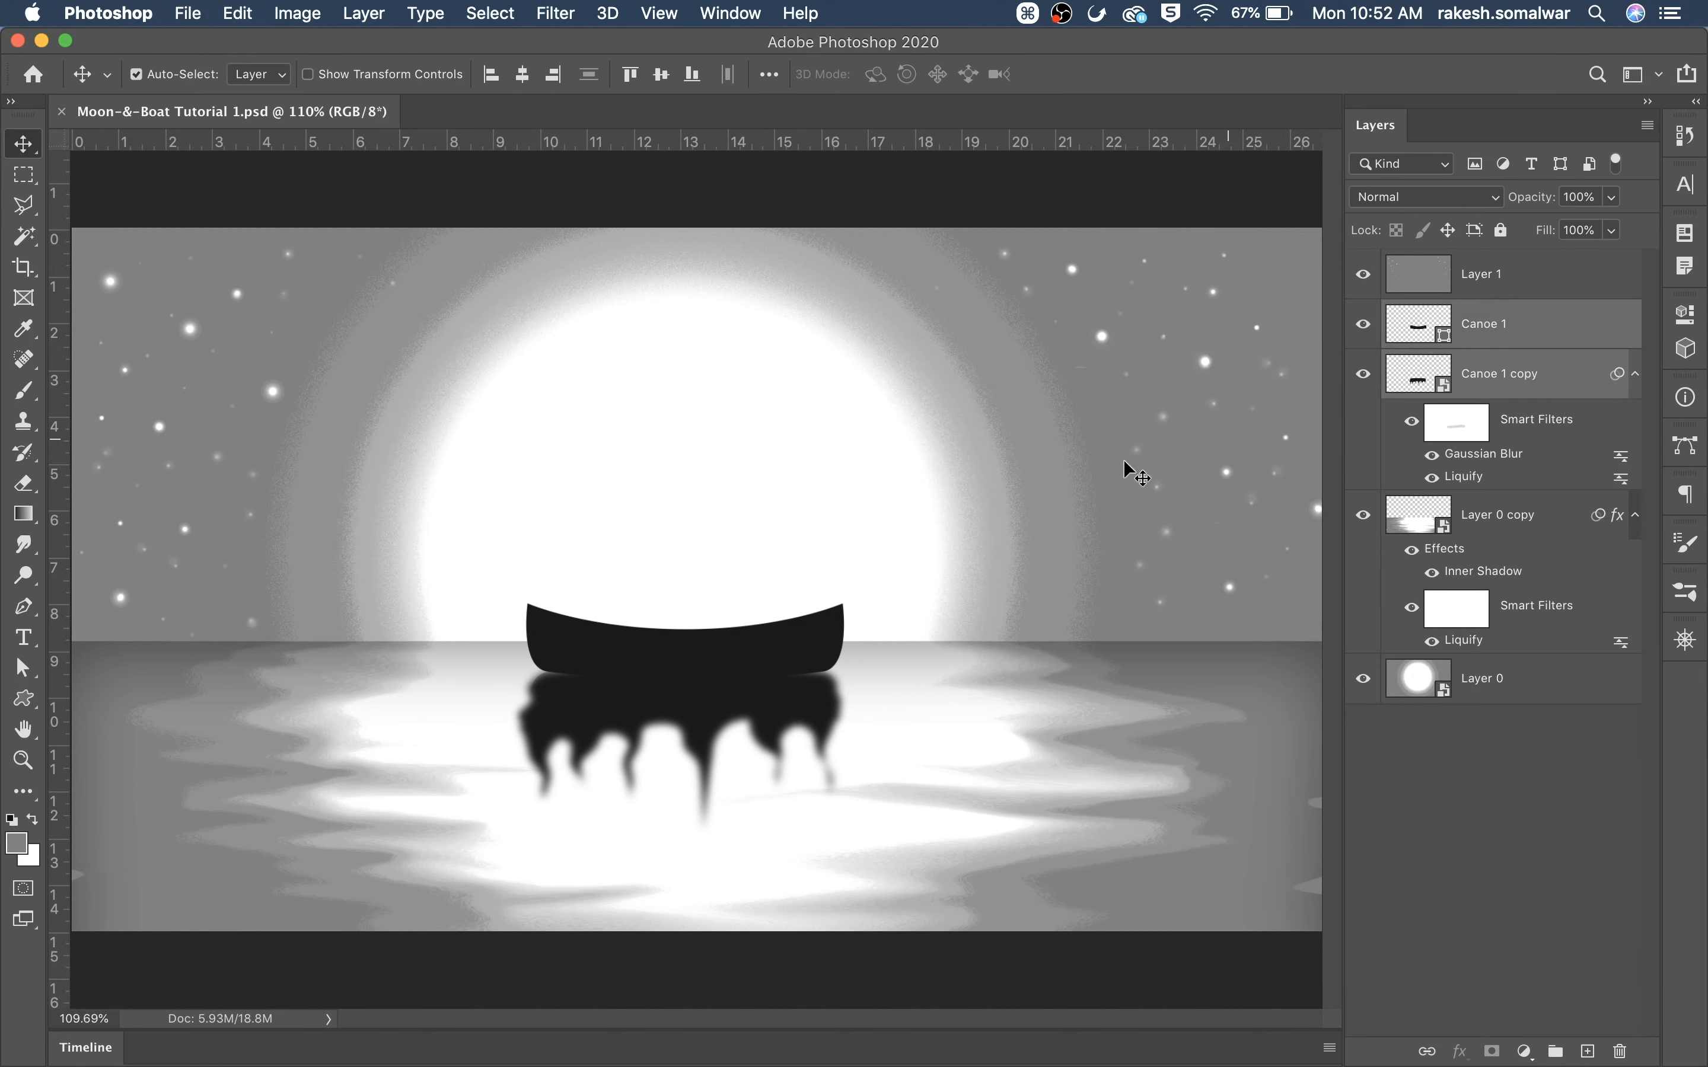
left_click(1467, 480)
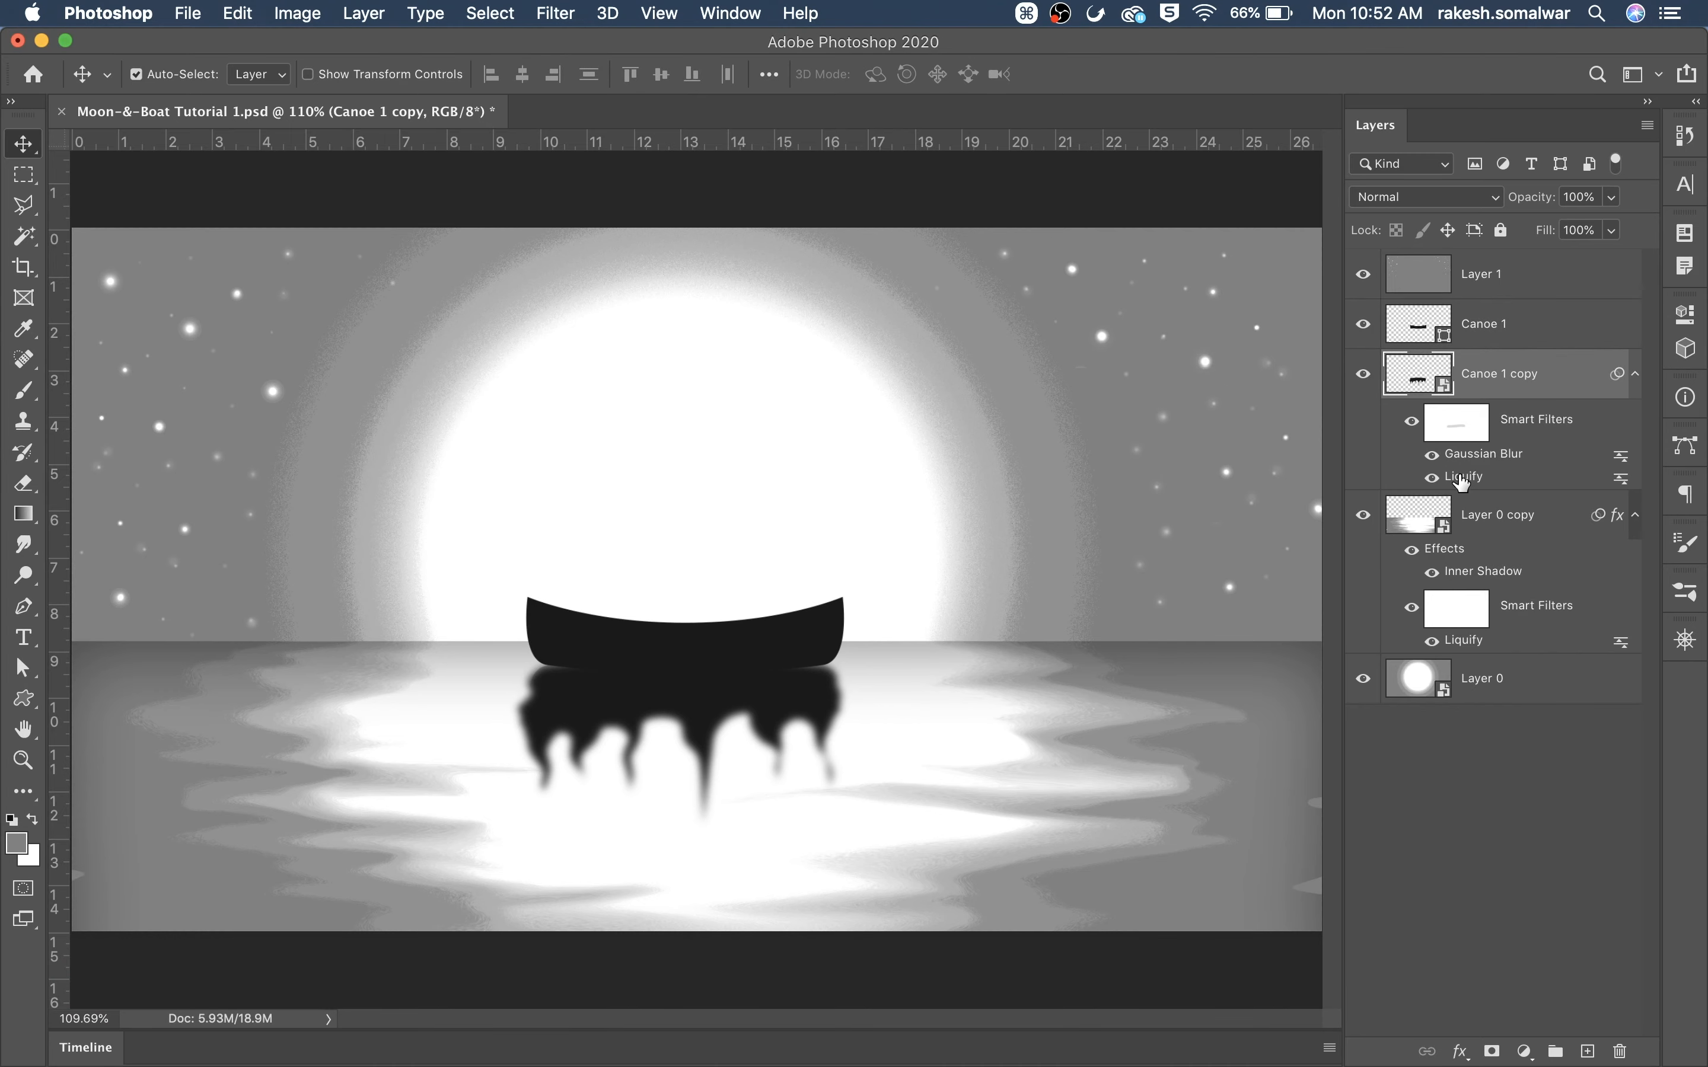
double_click(1464, 480)
left_click(1020, 429)
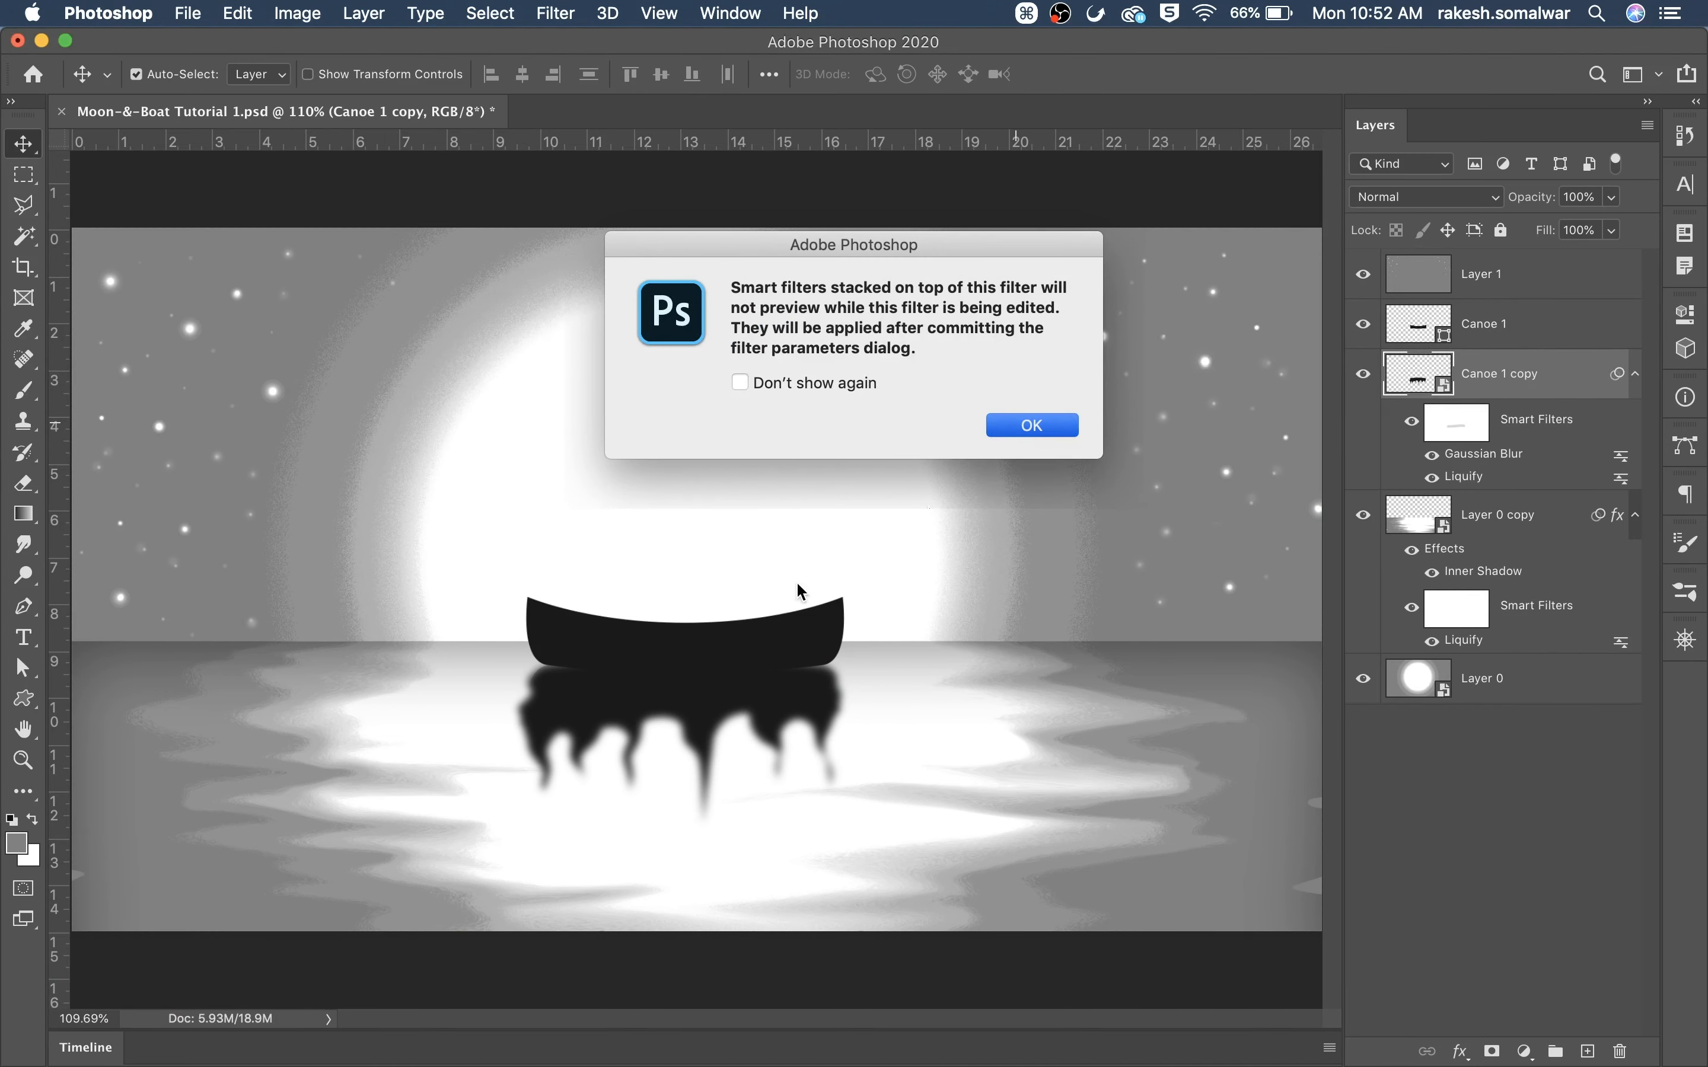
Warp the left end of the canoe reflection into jagged ripples with a size 25 brush at pressure 48
key("super+equal")
key("super+equal")
key("super+equal")
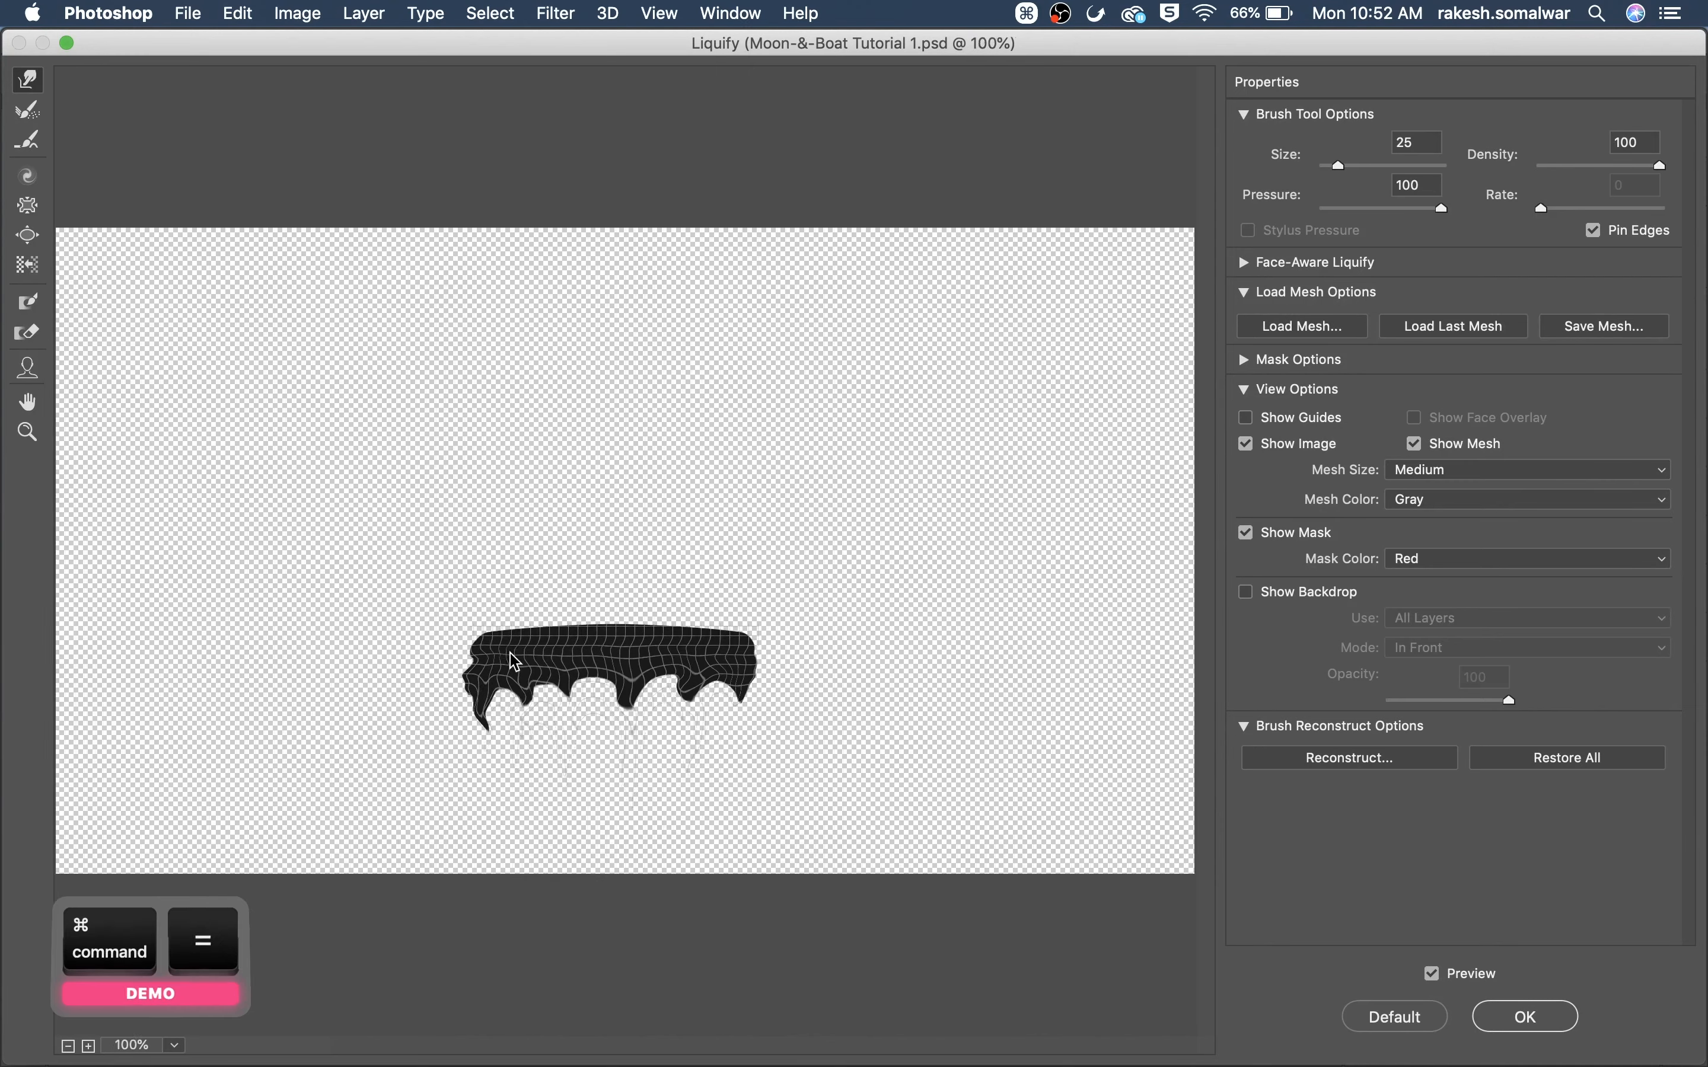
left_click_drag(723, 668, 831, 428)
mouse_move(378, 598)
left_mouse_down()
mouse_move(321, 593)
mouse_move(293, 660)
mouse_move(332, 734)
mouse_move(385, 718)
left_mouse_up()
mouse_move(338, 811)
left_mouse_down()
mouse_move(379, 785)
mouse_move(350, 777)
left_mouse_up()
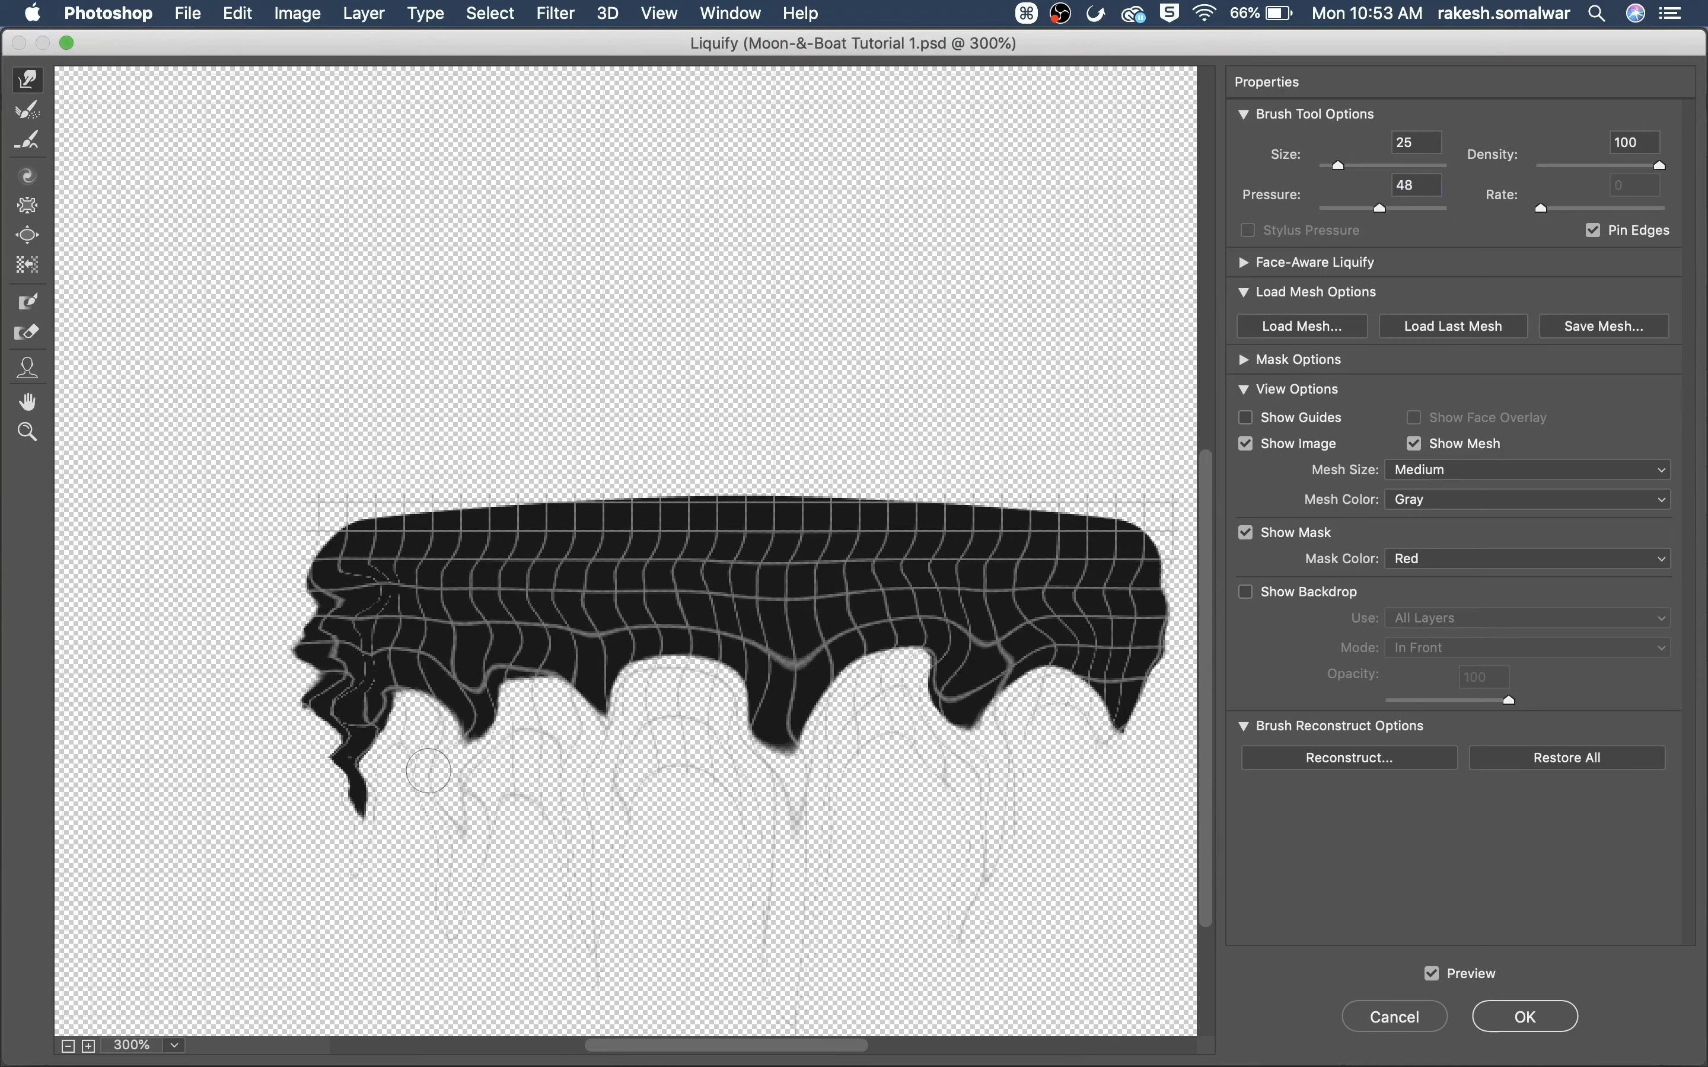
Undo the last two warp strokes and reshape the drips along the left and middle of the canoe reflection's lower edge
key("super+z")
key("super+z")
left_click_drag(490, 715, 480, 798)
mouse_move(434, 724)
left_mouse_down()
mouse_move(602, 694)
mouse_move(679, 740)
left_mouse_up()
mouse_move(596, 695)
left_mouse_down()
mouse_move(598, 793)
mouse_move(661, 703)
mouse_move(601, 821)
left_mouse_up()
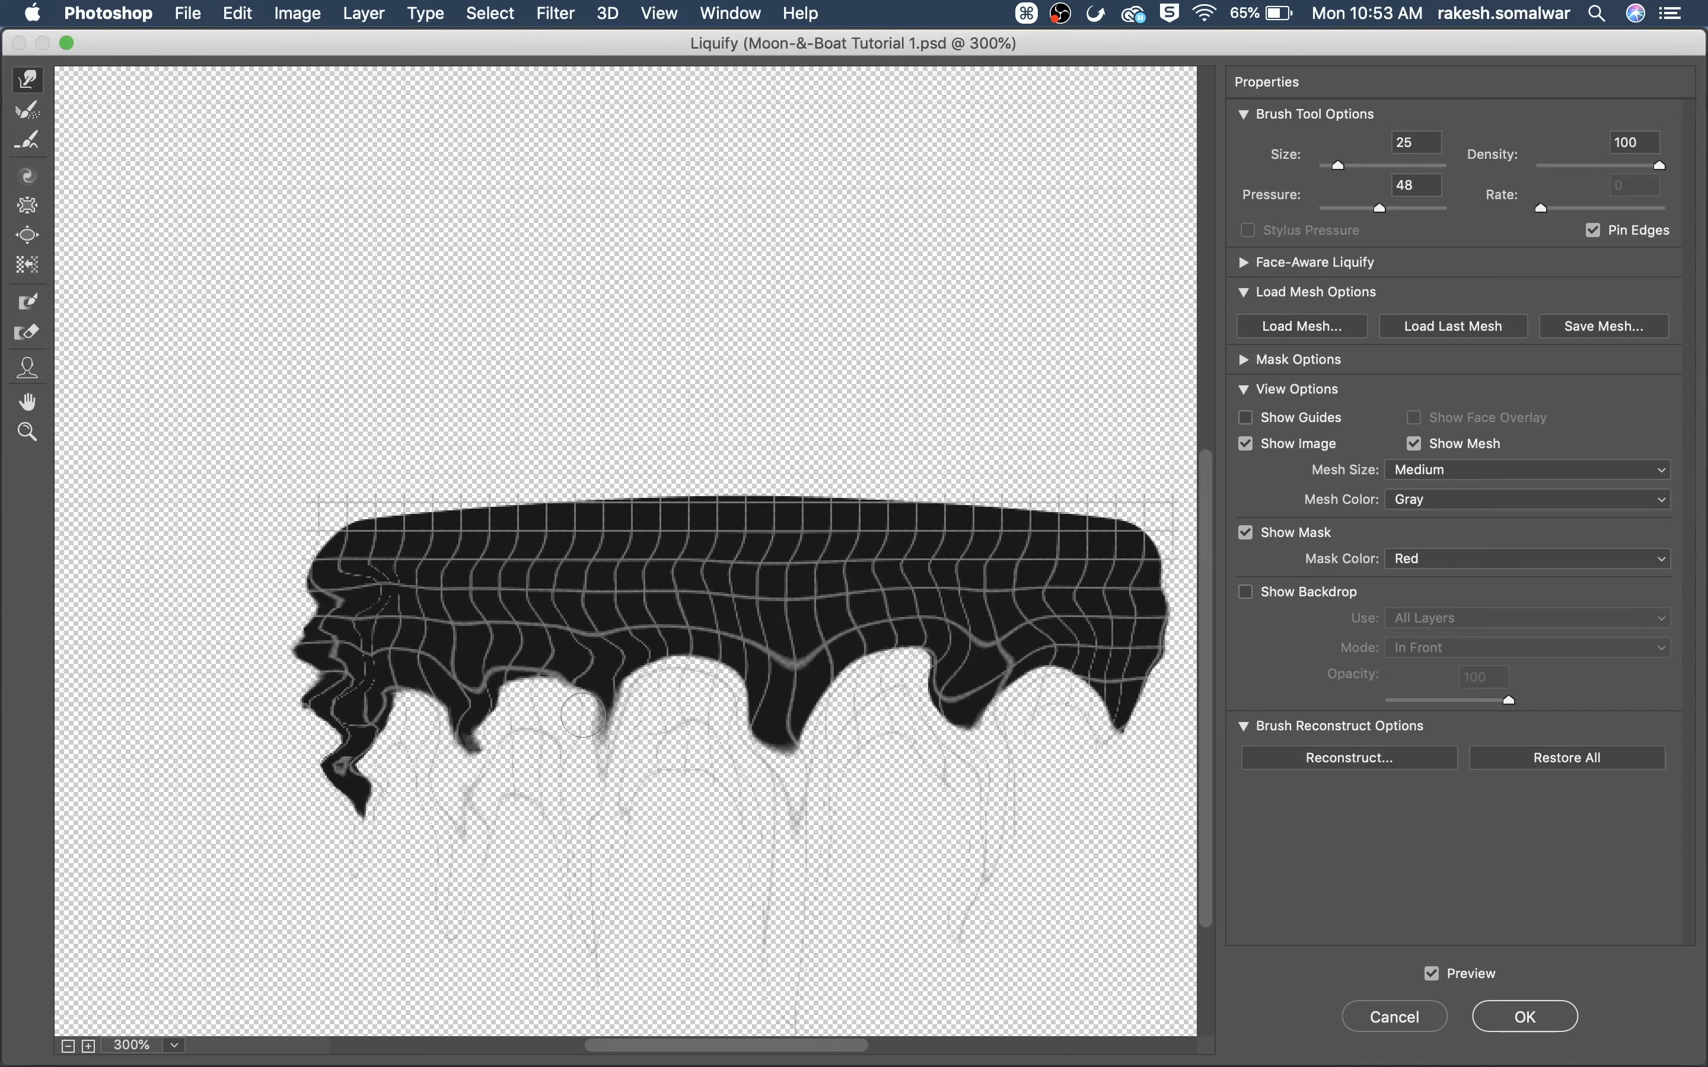
mouse_move(737, 696)
left_mouse_down()
mouse_move(798, 690)
mouse_move(870, 649)
left_mouse_up()
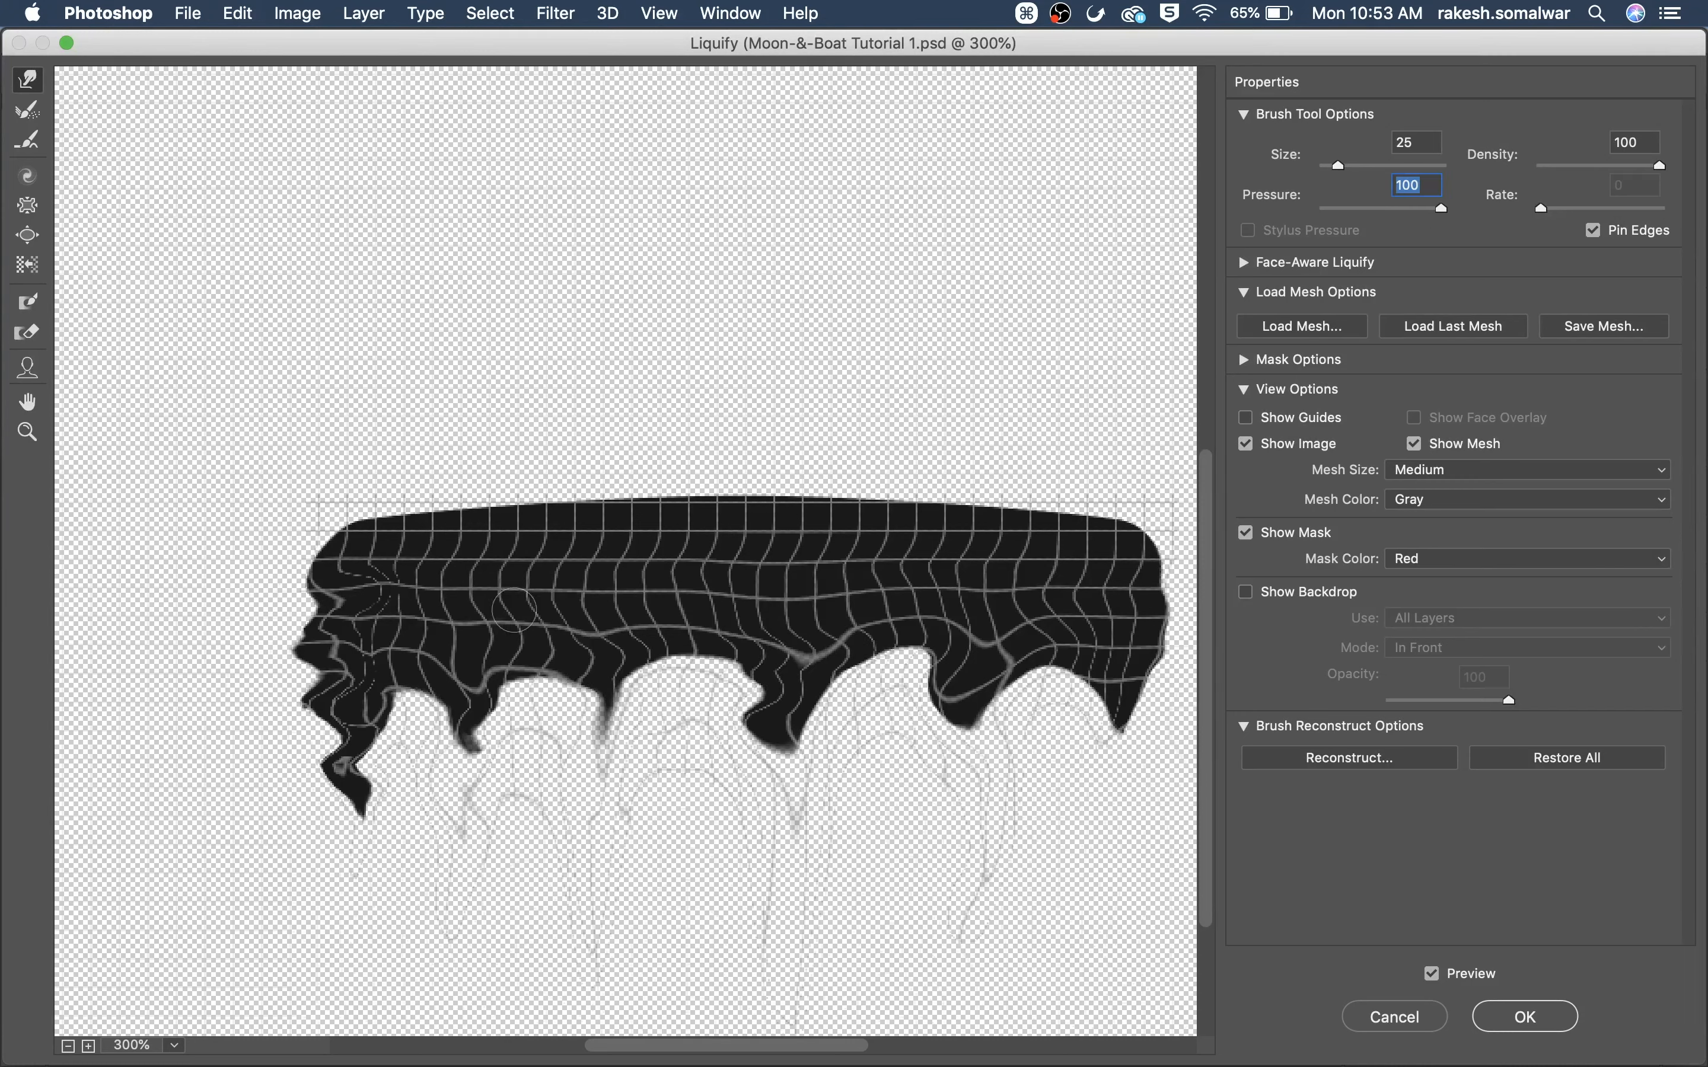
Set the brush pressure to 100, warp the canoe reflection's right end and lower drips into ripples, and undo the last three strokes
mouse_move(513, 609)
left_mouse_down()
mouse_move(939, 622)
mouse_move(1157, 582)
mouse_move(1189, 621)
mouse_move(1121, 766)
left_mouse_up()
mouse_move(974, 693)
left_mouse_down()
mouse_move(984, 764)
mouse_move(947, 741)
mouse_move(954, 797)
left_mouse_up()
left_click_drag(810, 715, 813, 766)
mouse_move(891, 679)
left_mouse_down()
mouse_move(838, 646)
mouse_move(790, 648)
left_mouse_up()
left_click_drag(601, 673, 595, 804)
left_click_drag(616, 739, 595, 724)
key("super+z")
key("super+z")
key("super+z")
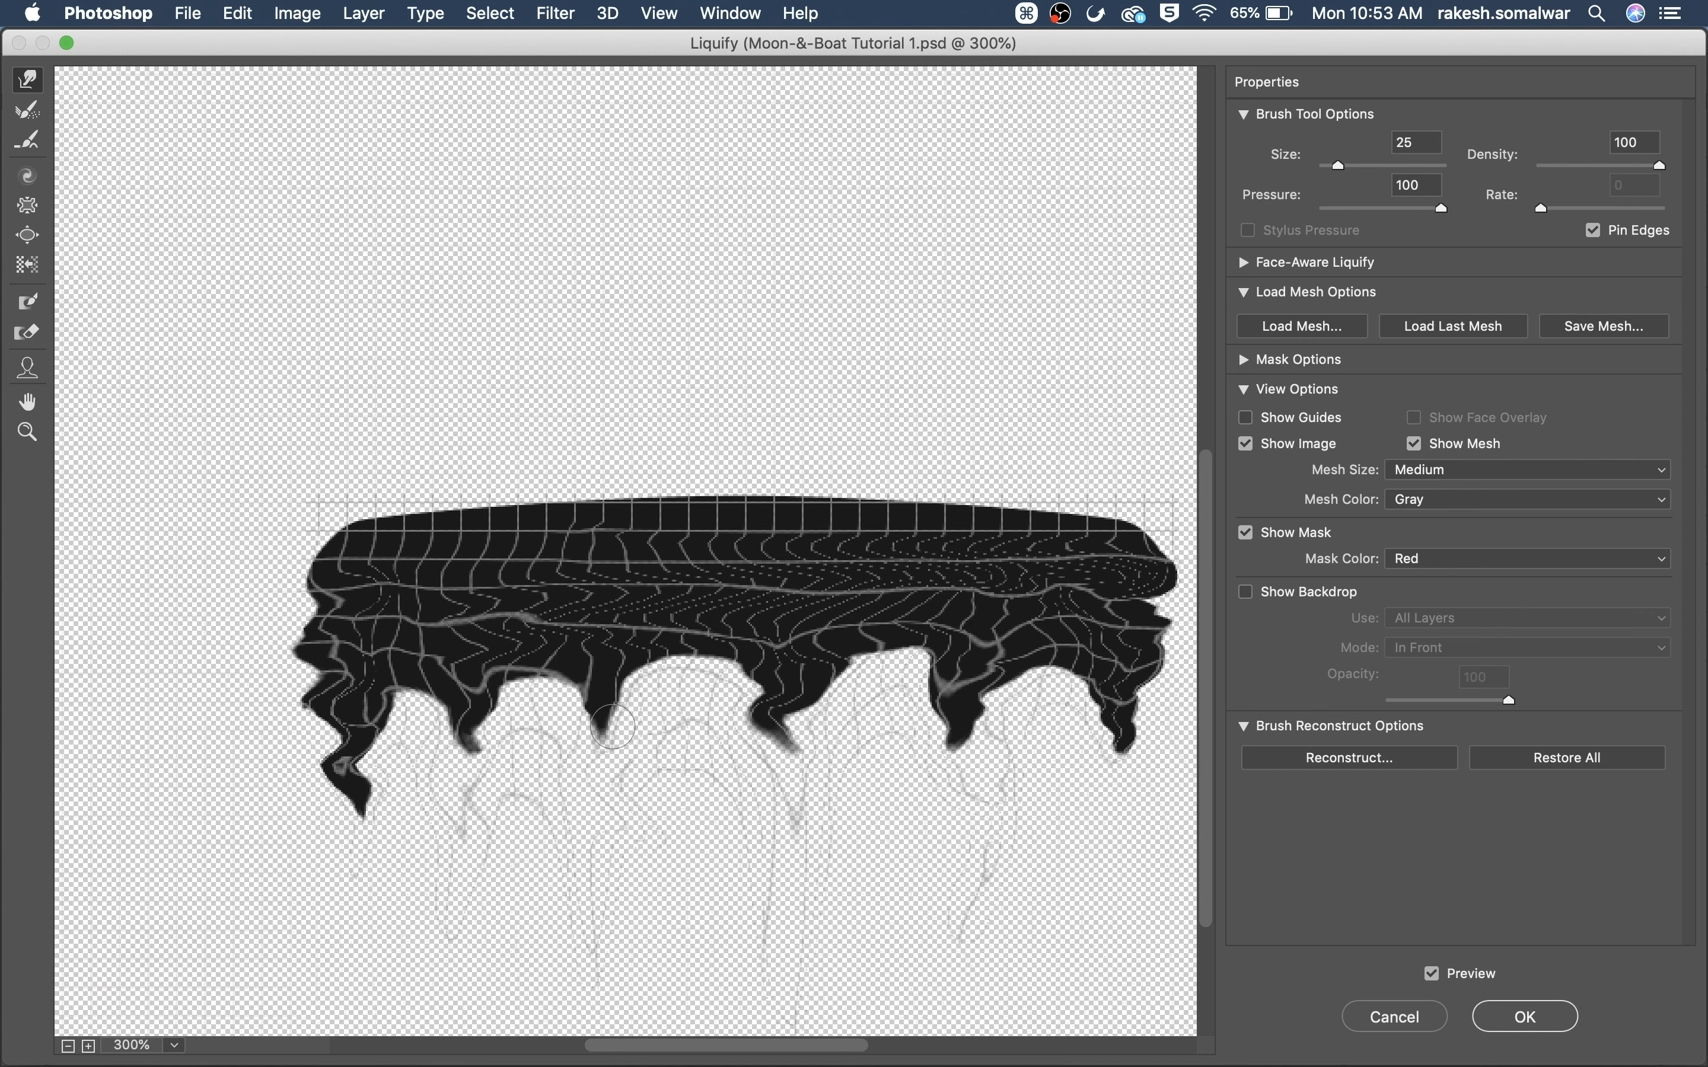
Shorten the leftmost and third drips of the canoe reflection at brush pressure 45, apply Liquify and save the document
mouse_move(612, 727)
left_mouse_down()
mouse_move(615, 776)
mouse_move(597, 774)
mouse_move(594, 801)
left_mouse_up()
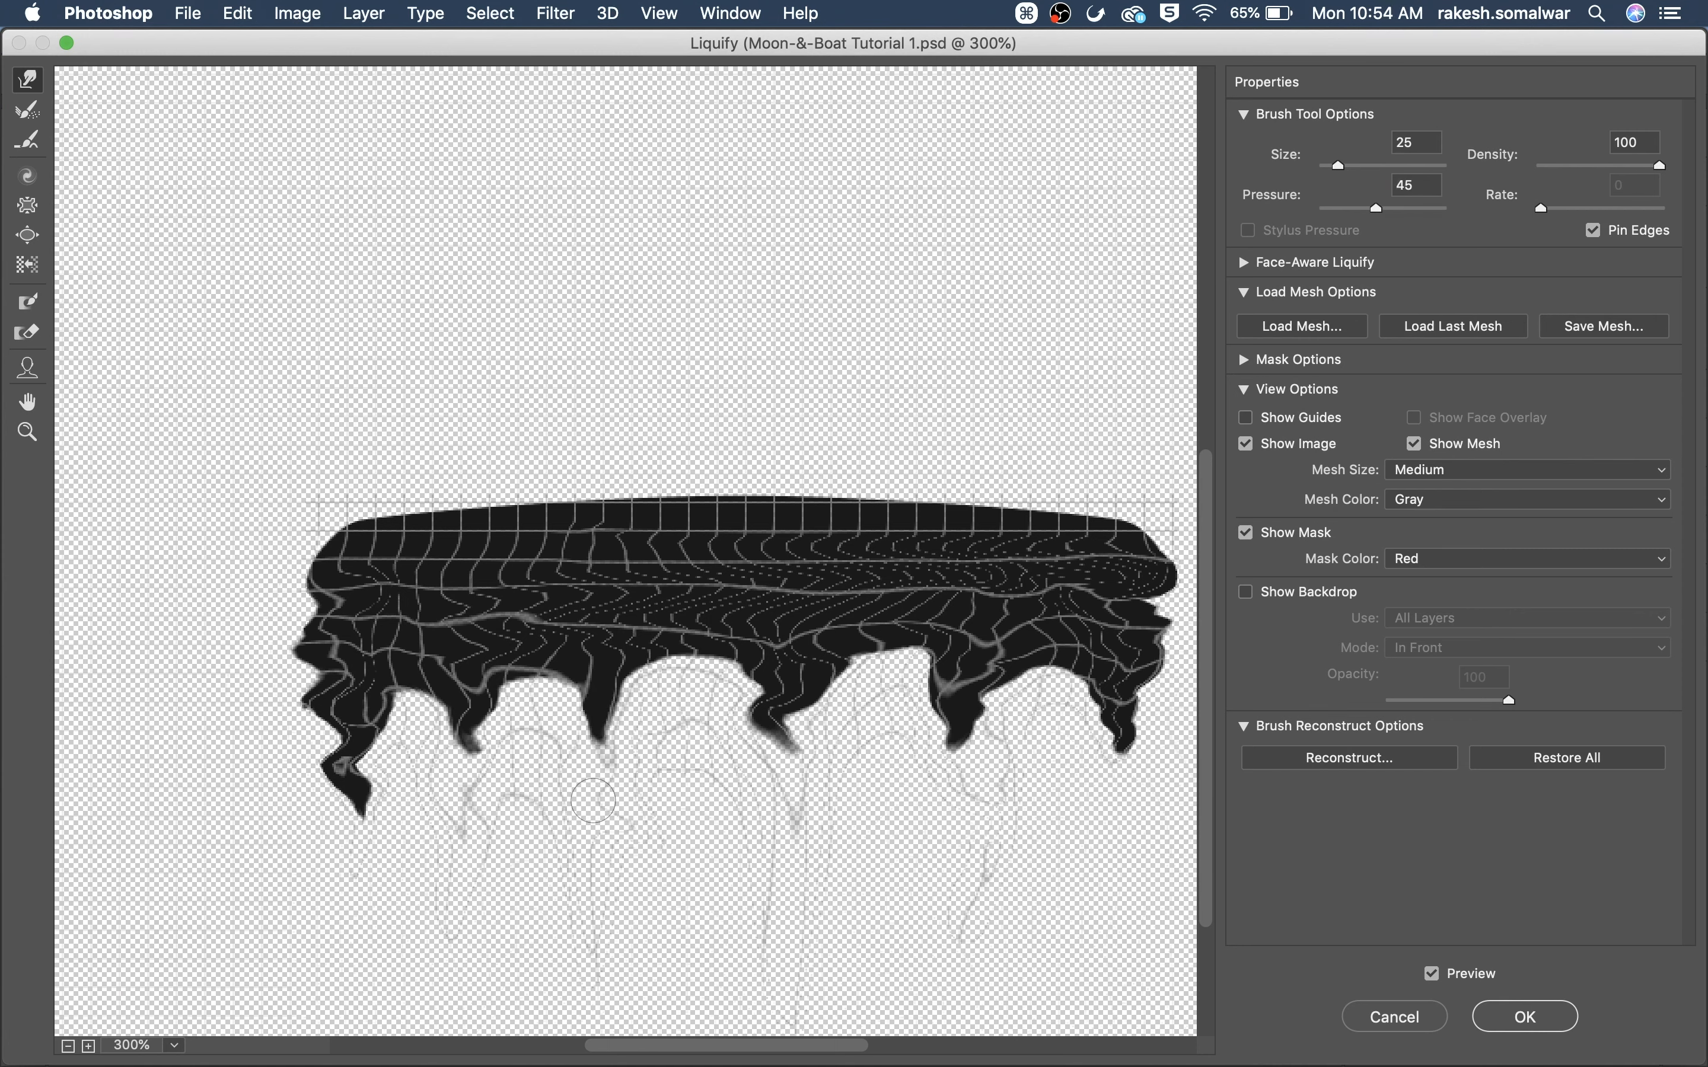
mouse_move(586, 697)
left_mouse_down()
mouse_move(569, 740)
mouse_move(606, 771)
left_mouse_up()
mouse_move(356, 819)
left_mouse_down()
mouse_move(356, 745)
mouse_move(310, 719)
mouse_move(352, 734)
mouse_move(368, 770)
mouse_move(360, 715)
mouse_move(344, 730)
mouse_move(378, 759)
mouse_move(353, 751)
mouse_move(372, 775)
mouse_move(367, 828)
mouse_move(340, 781)
left_mouse_up()
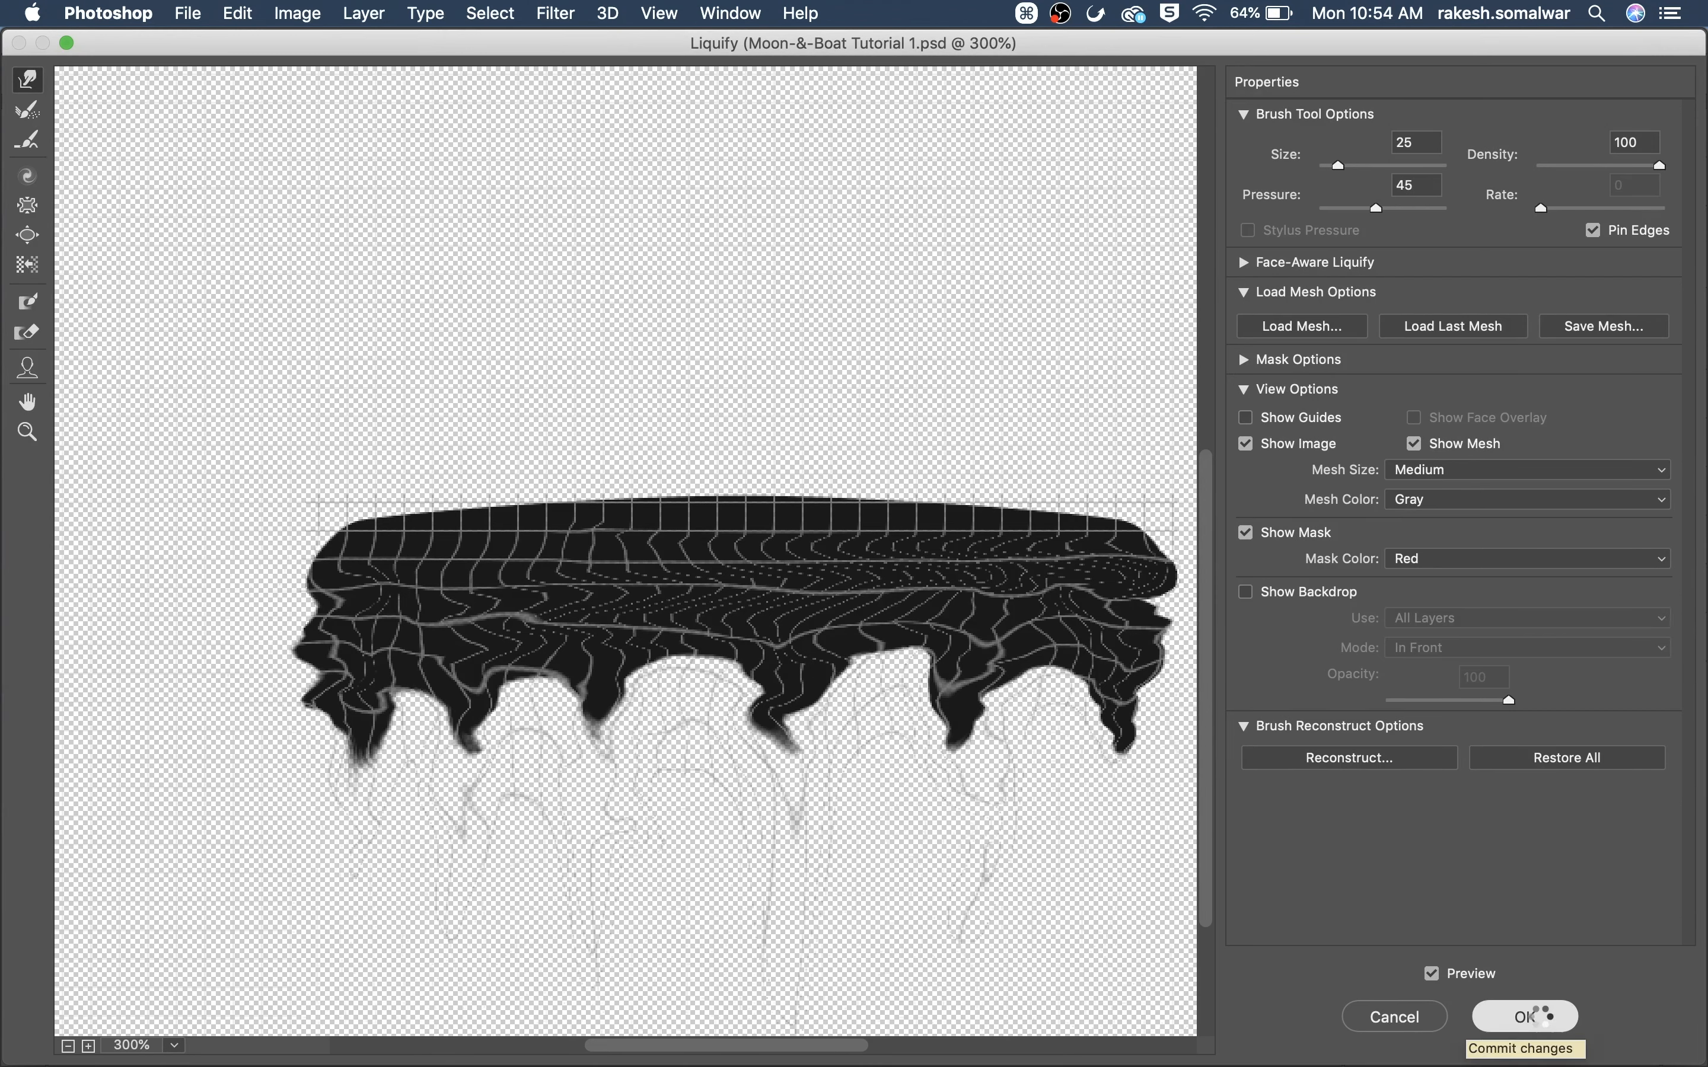
left_click(1525, 1017)
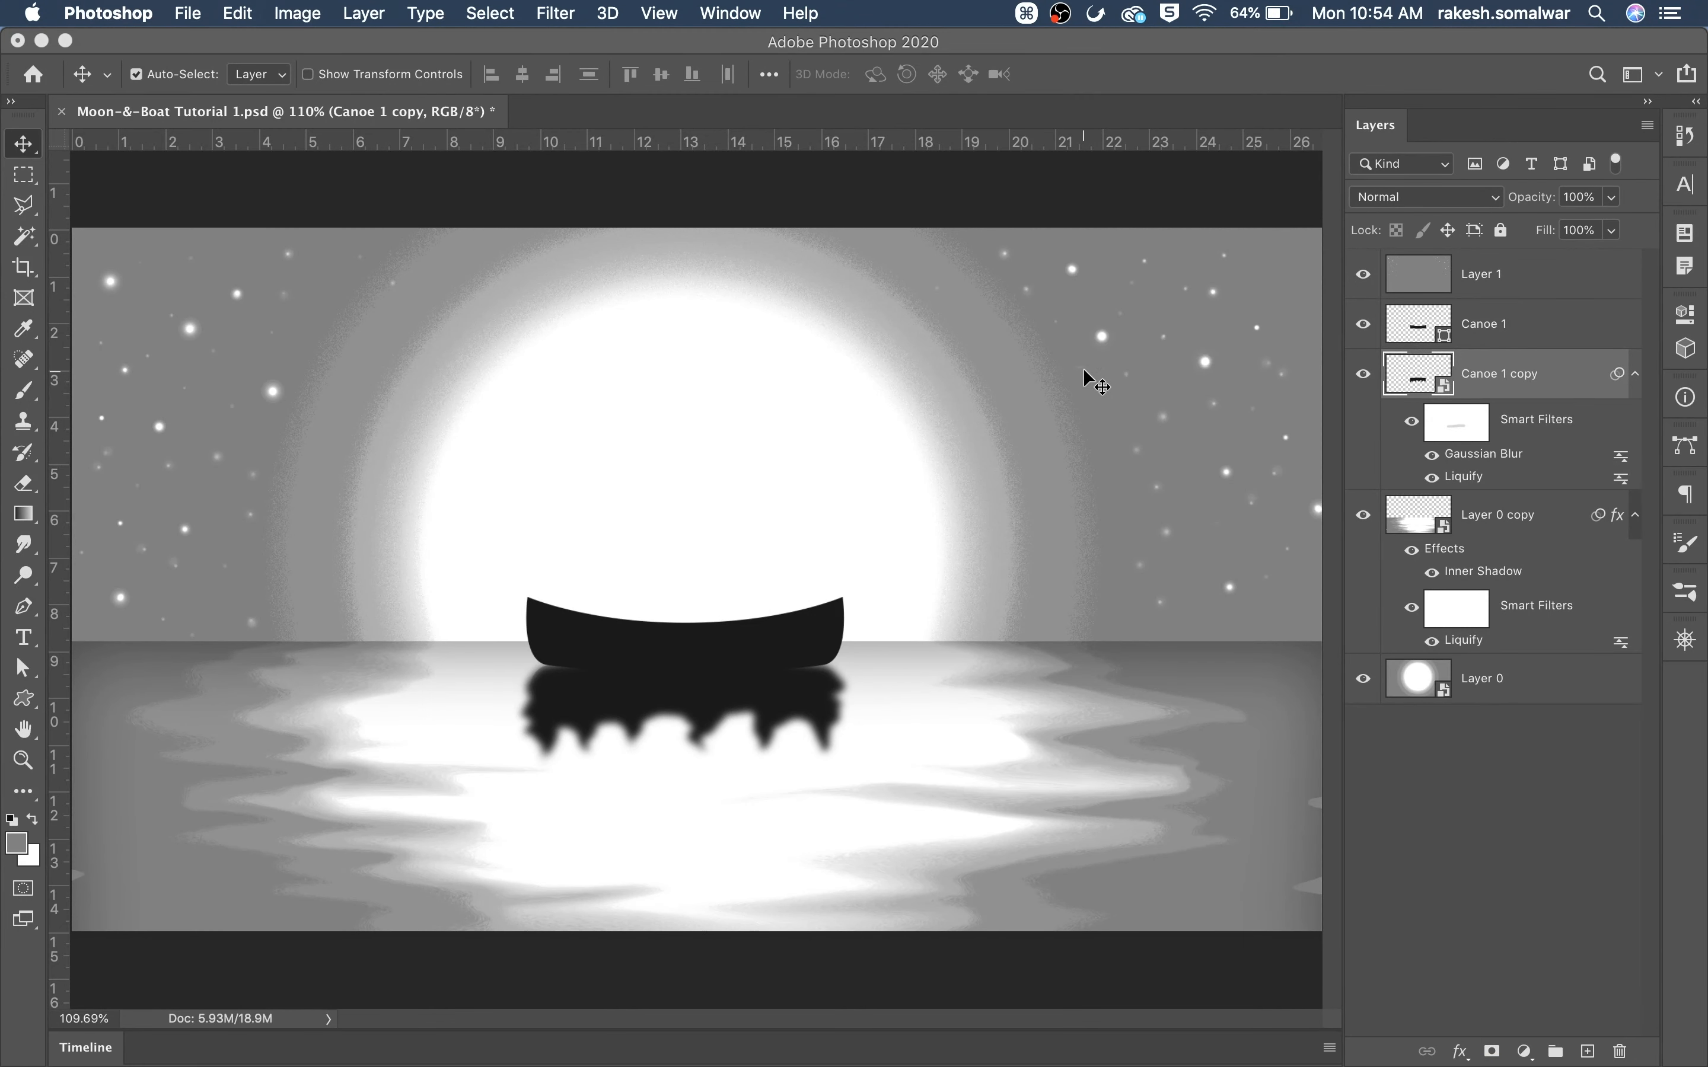
key("super+s")
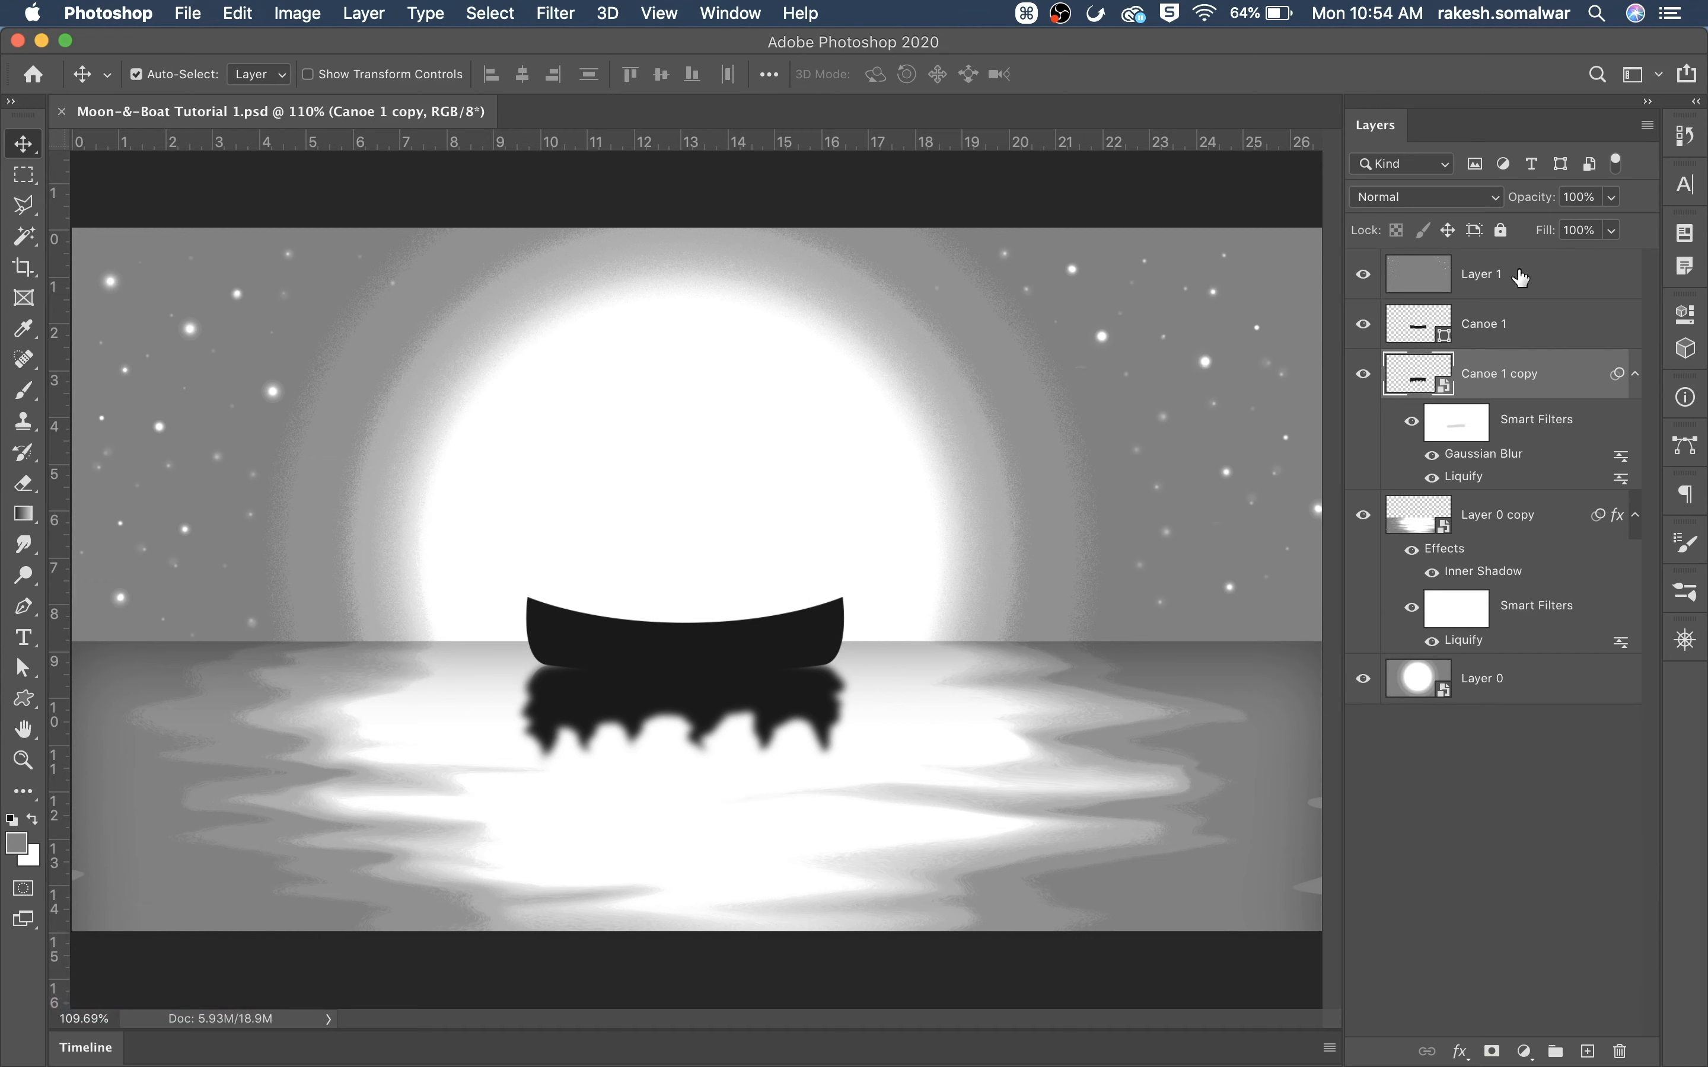
Add a Color Lookup adjustment layer above Layer 1 and load the Moonlight.3DL look
left_click(1521, 276)
left_click(1529, 1052)
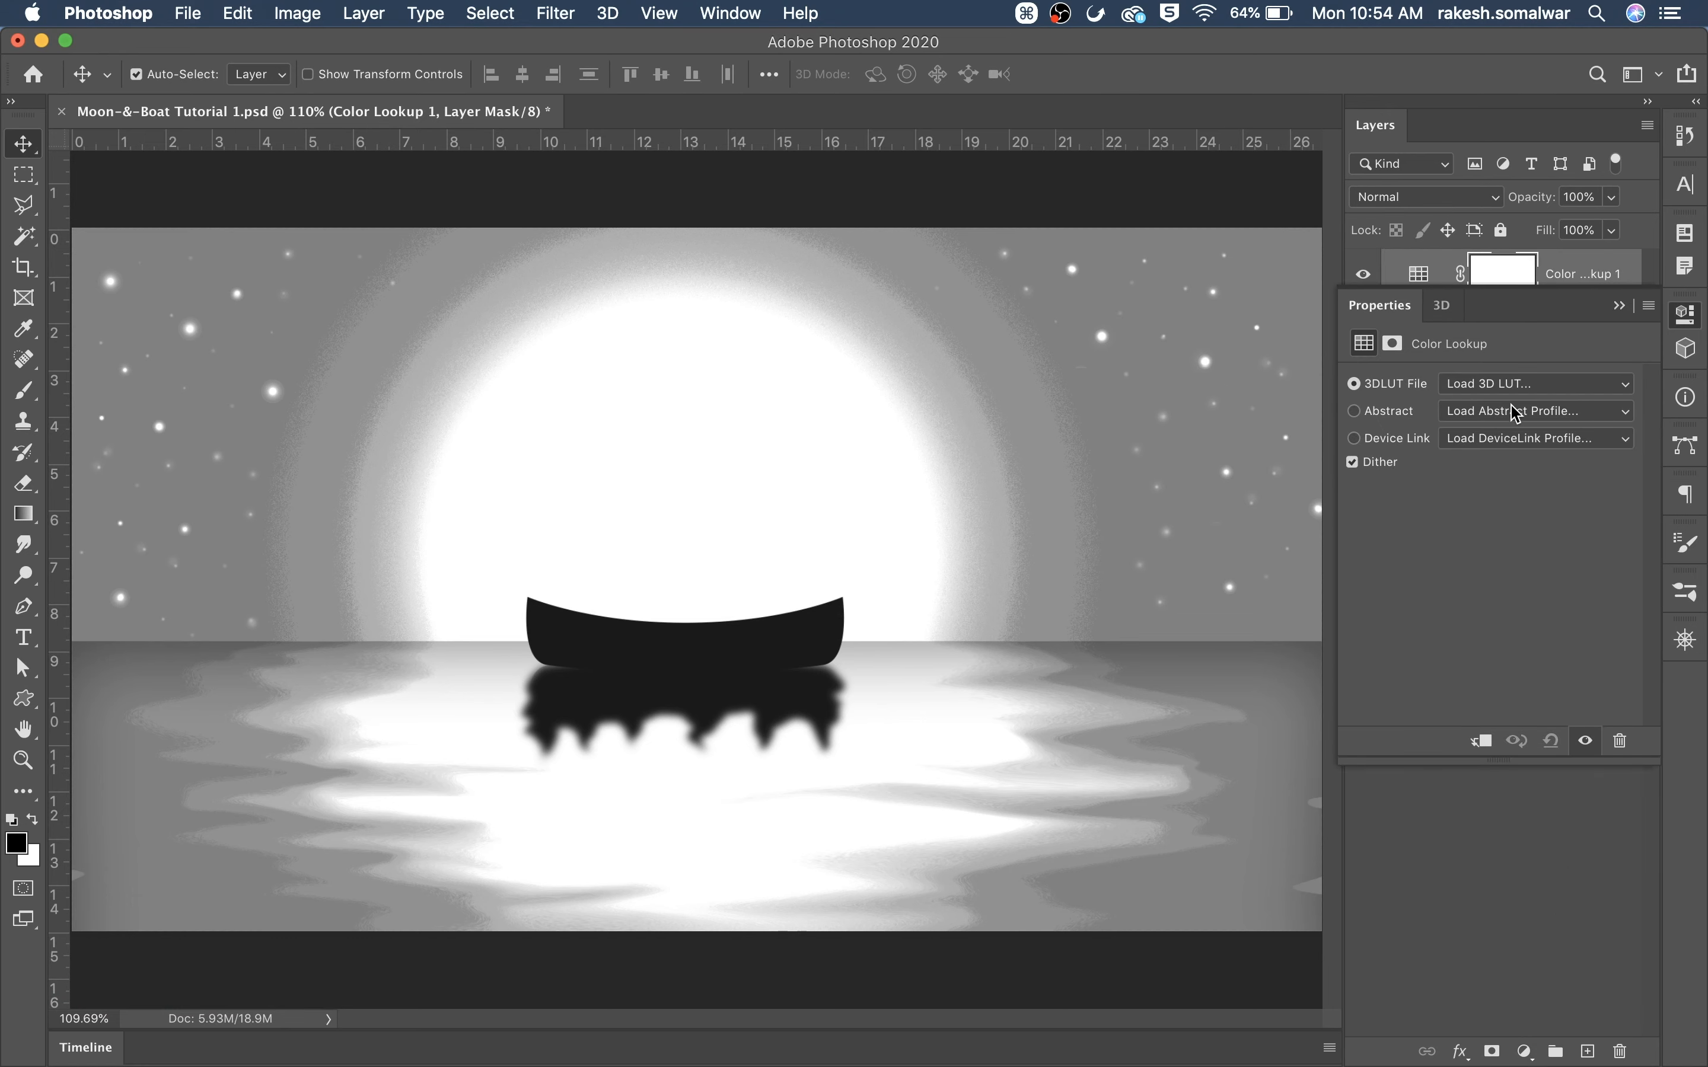
left_click(1541, 393)
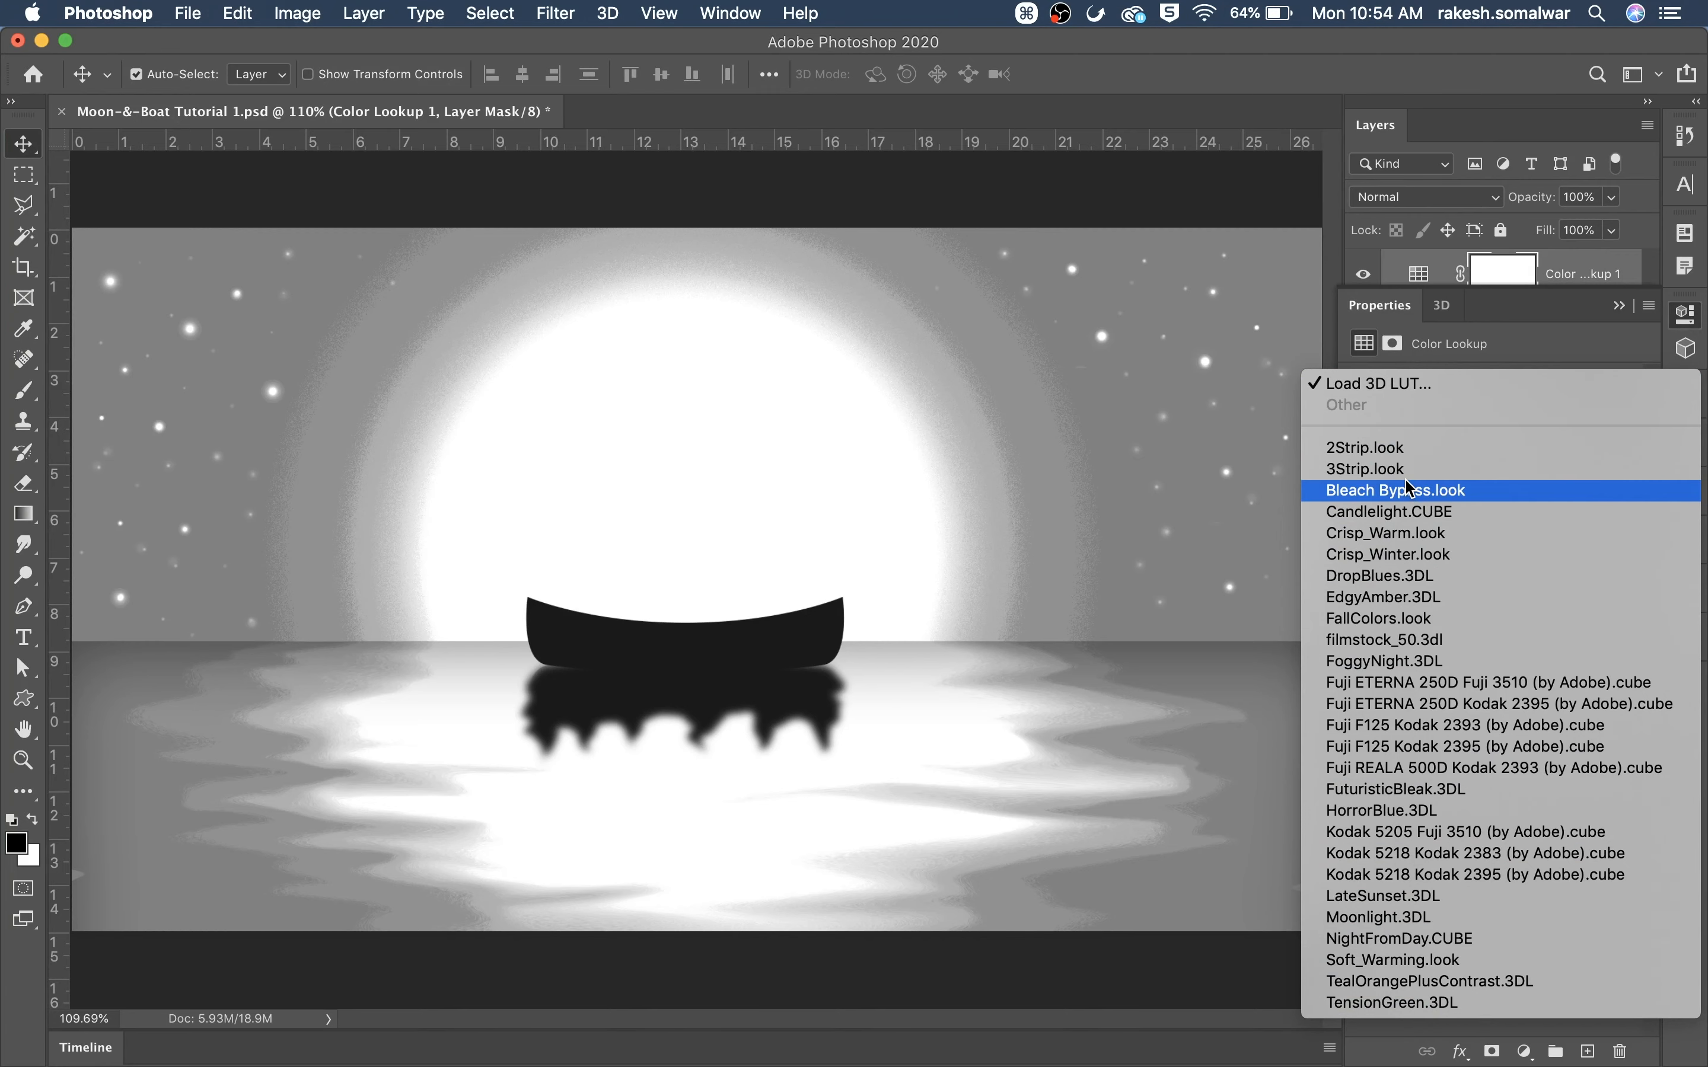
left_click(1365, 920)
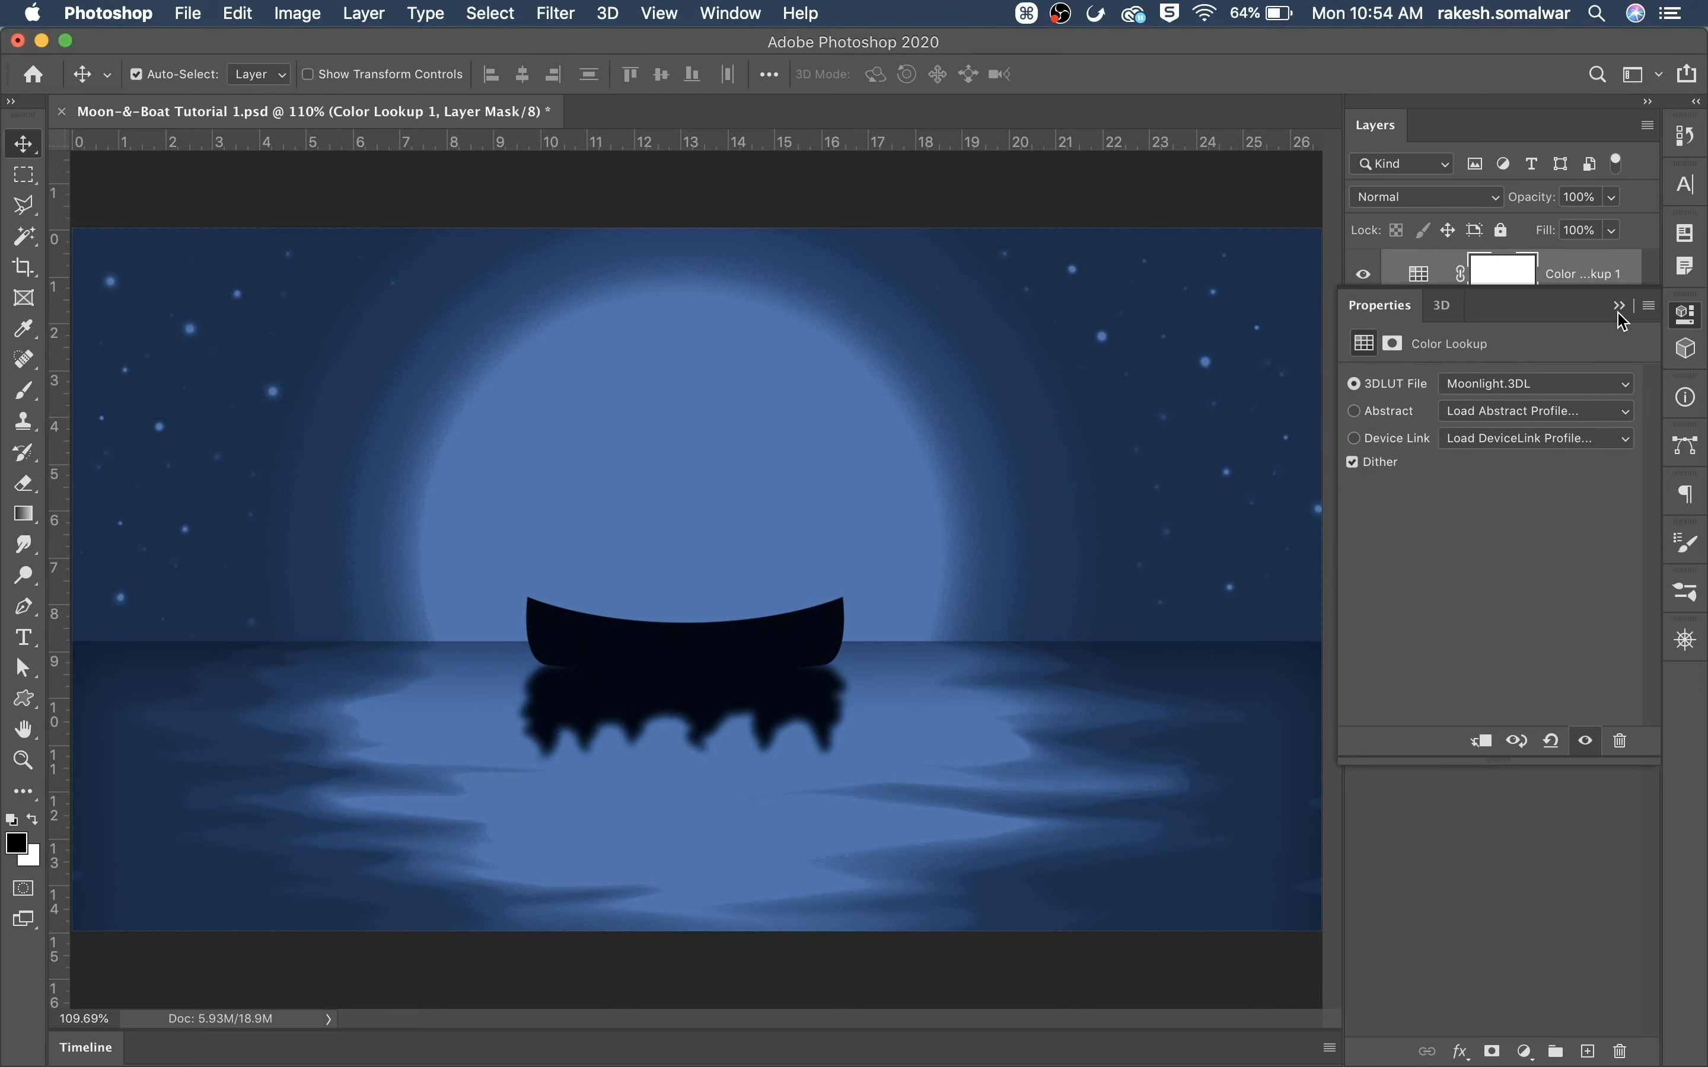
Change the Color Lookup's 3DLUT file to Candlelight.CUBE and close the adjustment's properties
left_click(1609, 383)
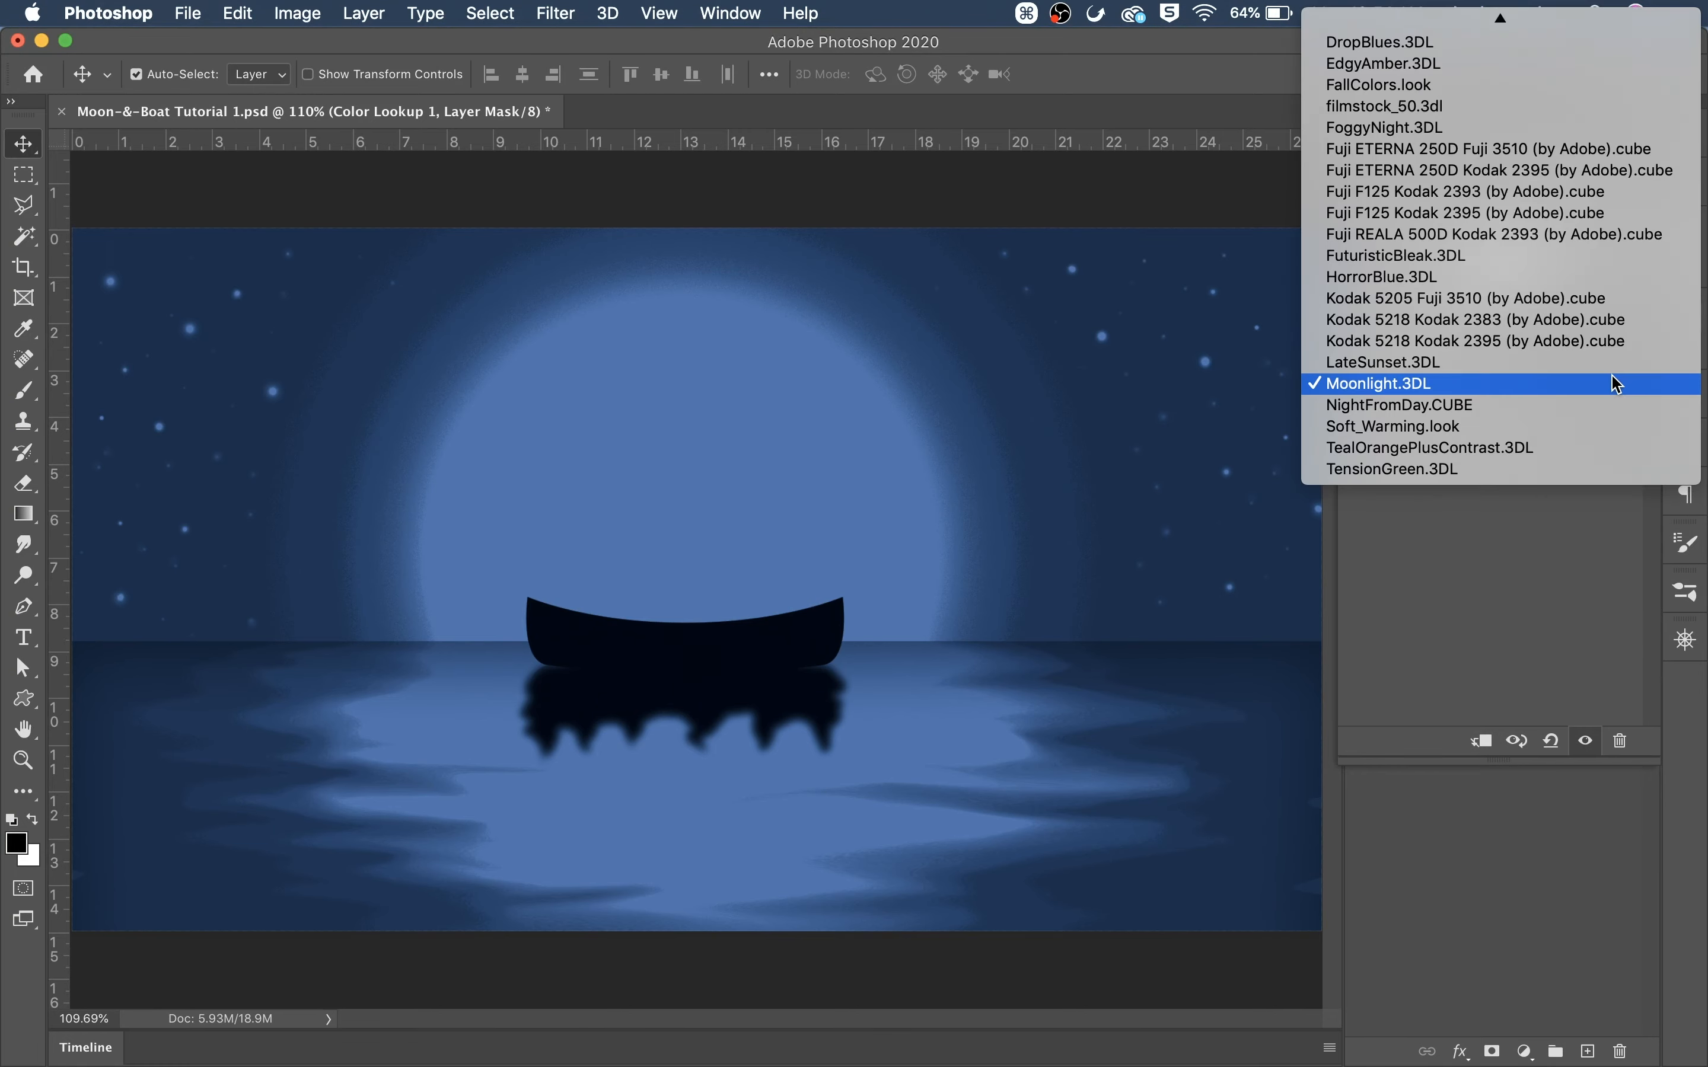
scroll(1129, 212, "up", 5)
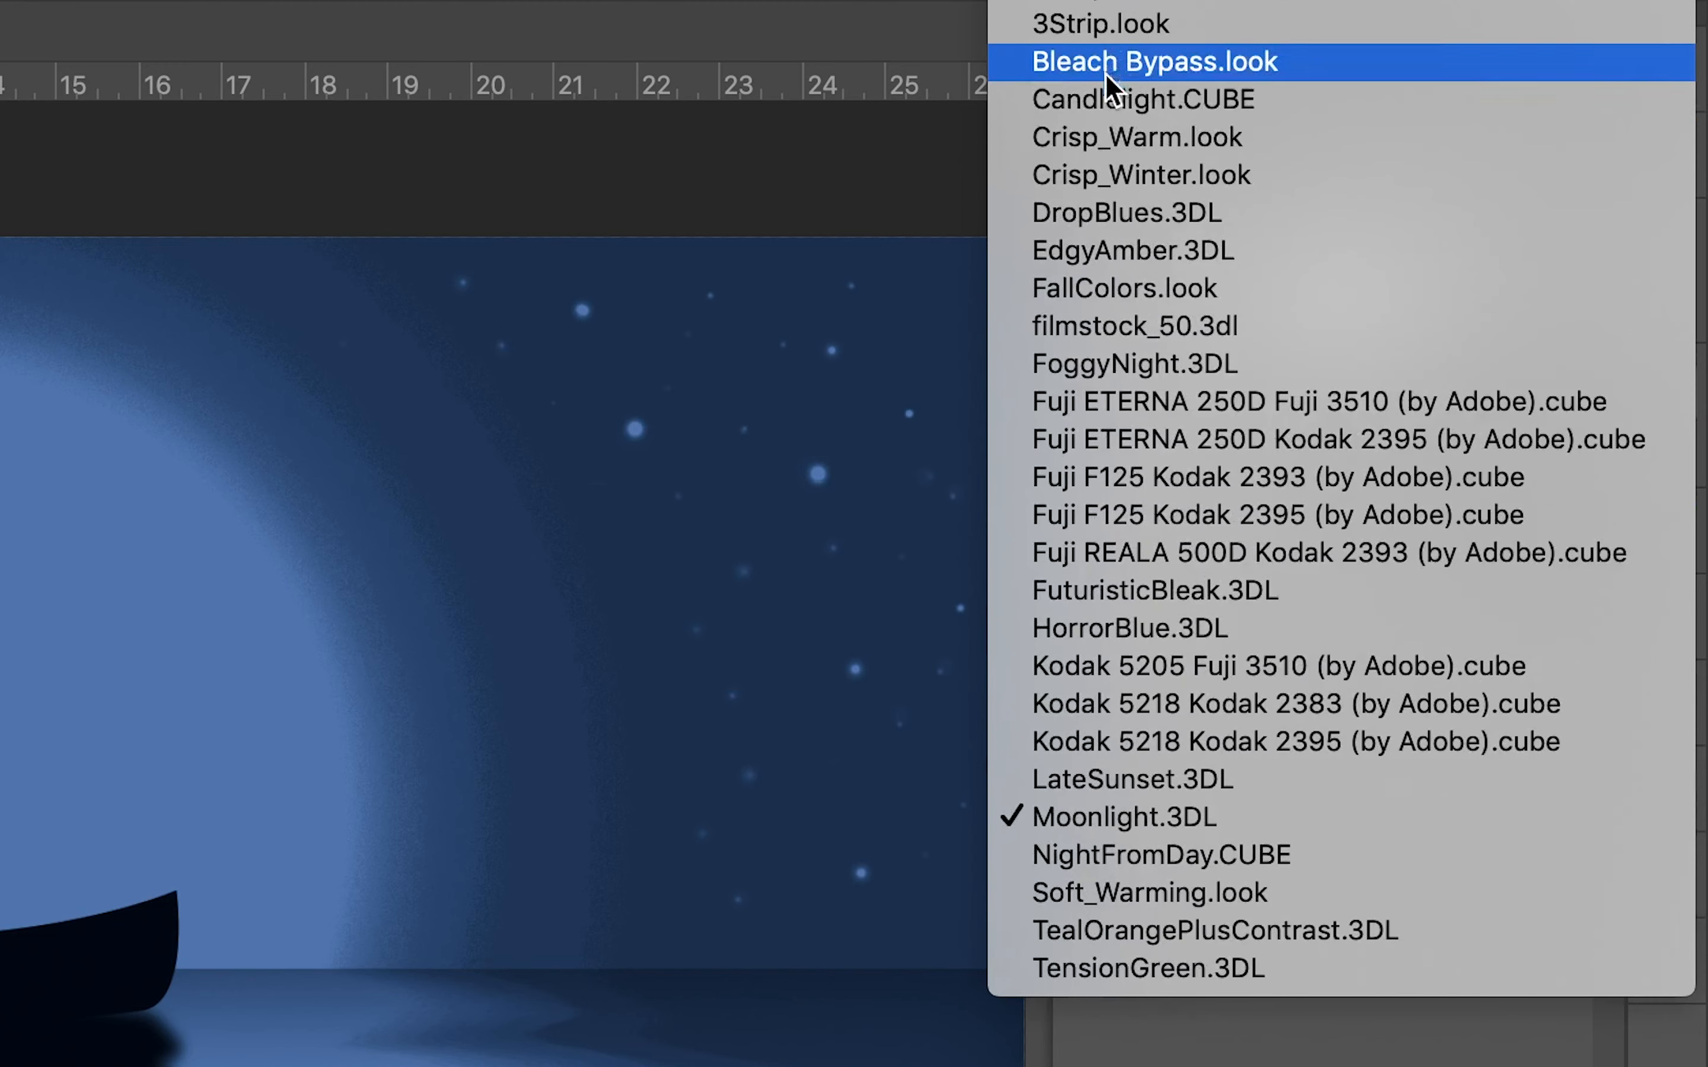
left_click(1099, 101)
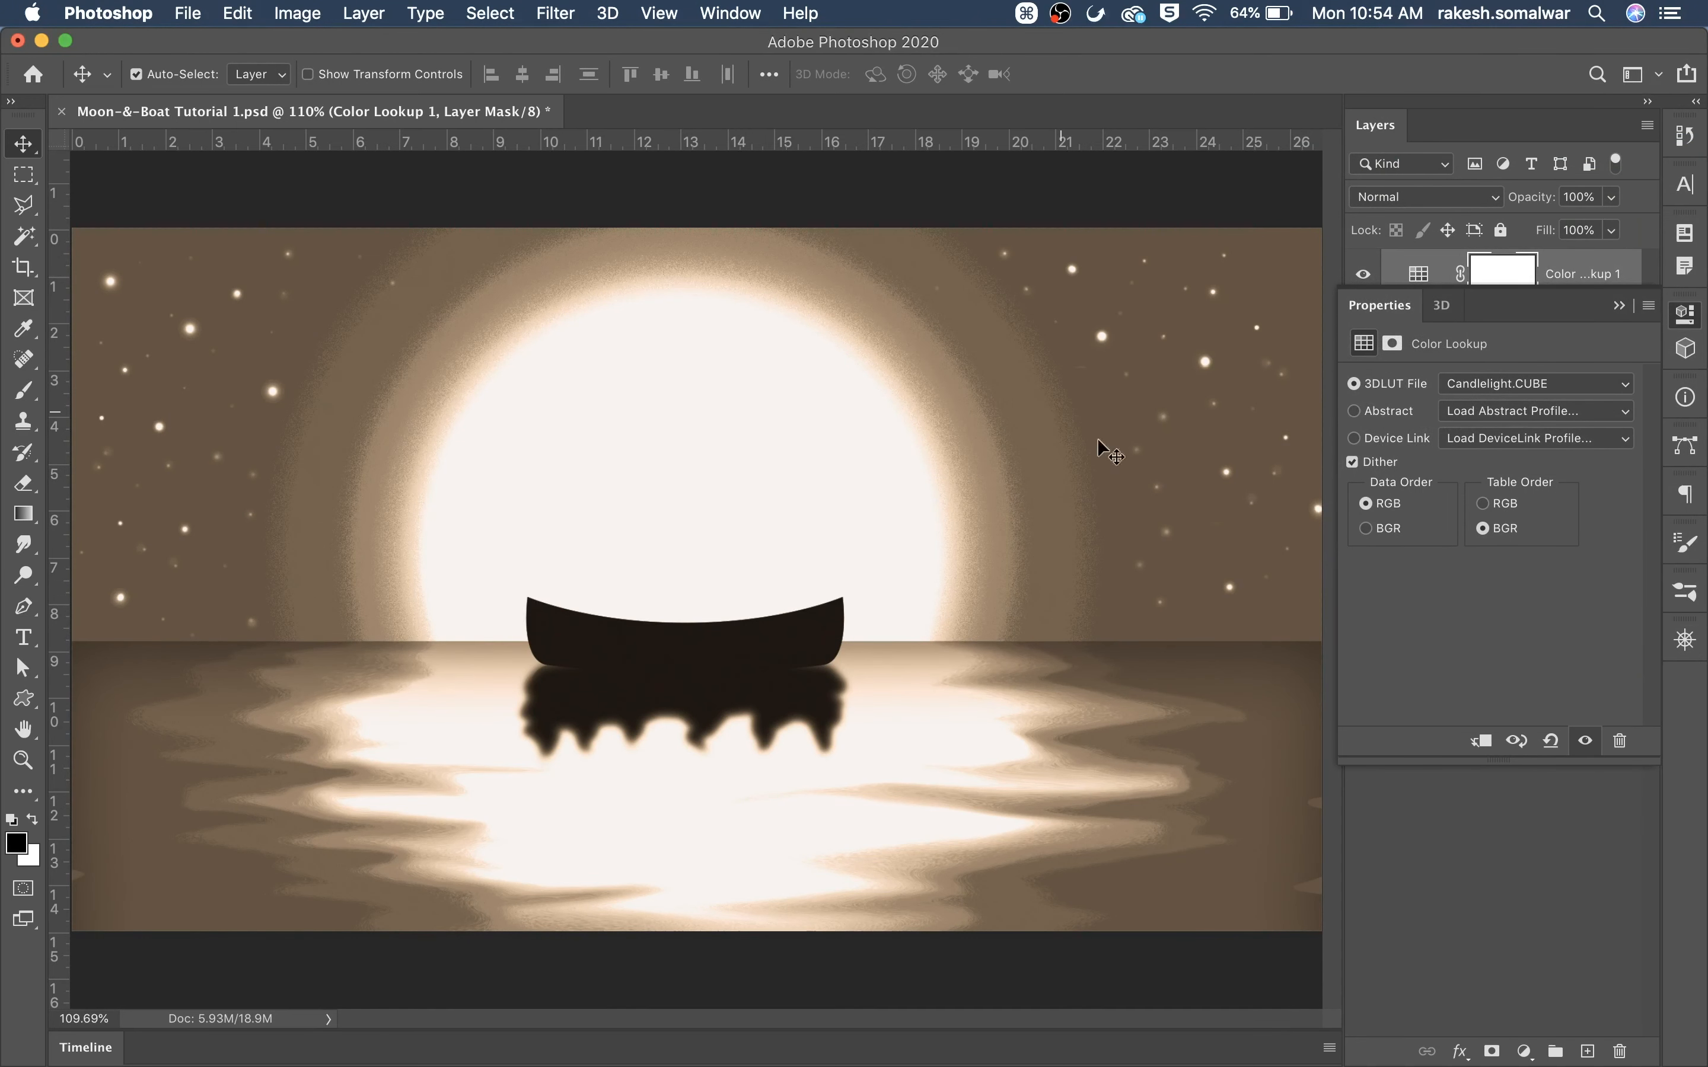
left_click(1621, 308)
Select Layer 1, collapse the smart filters of Canoe 1 copy, and toggle that layer's visibility off and back on
left_click(1629, 326)
left_click(1636, 424)
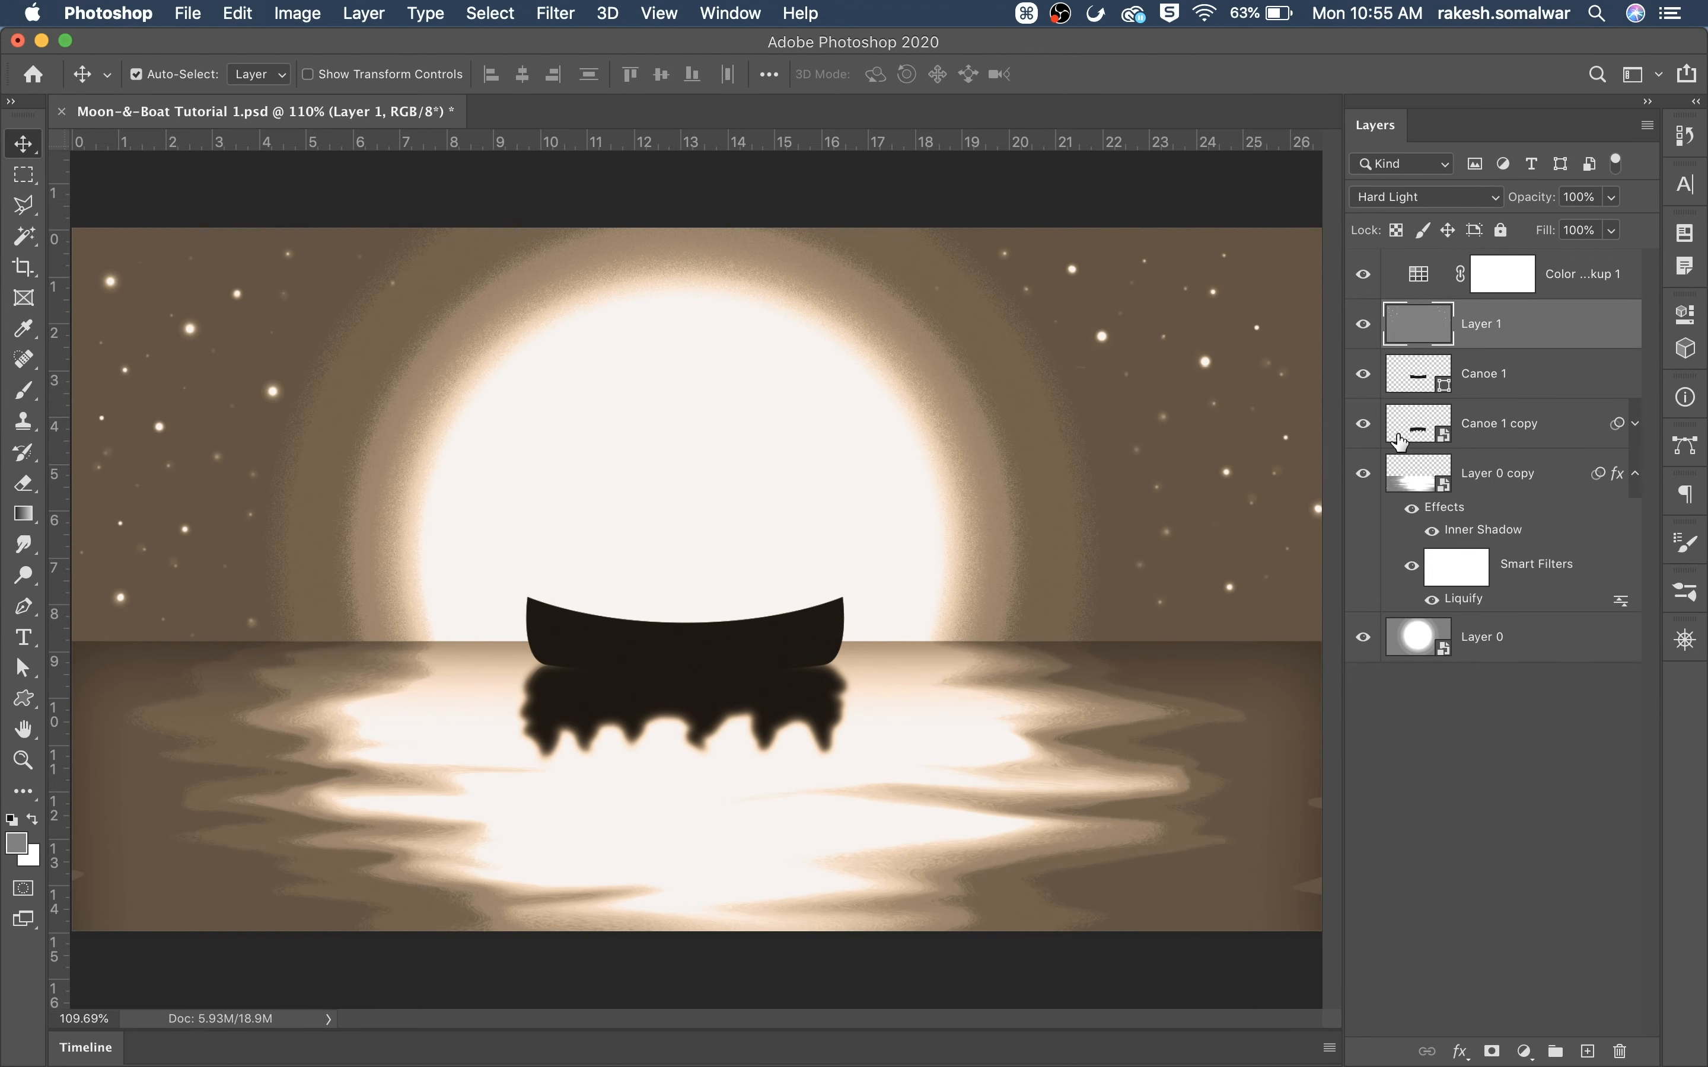
left_click(1364, 427)
left_click(1364, 427)
Add an Inner Shadow effect to the Canoe 1 layer, coloured pale cream #fbecdd
key("super+equal")
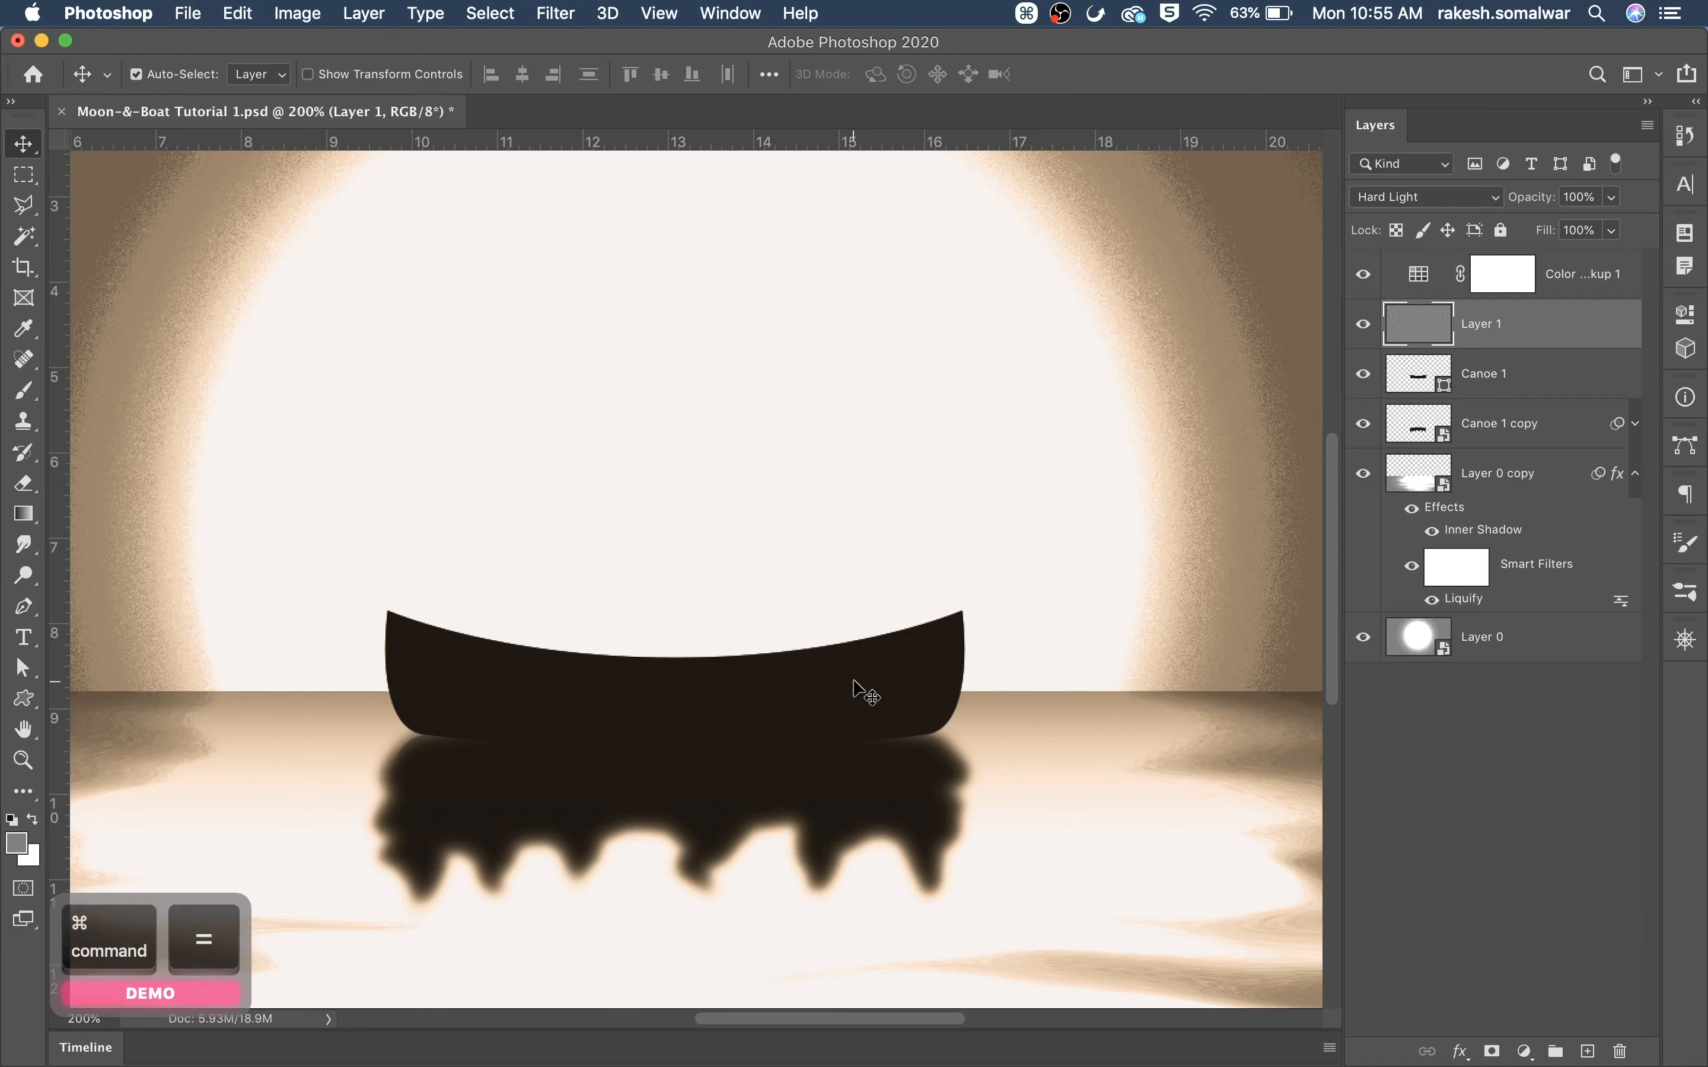
left_click(1496, 390)
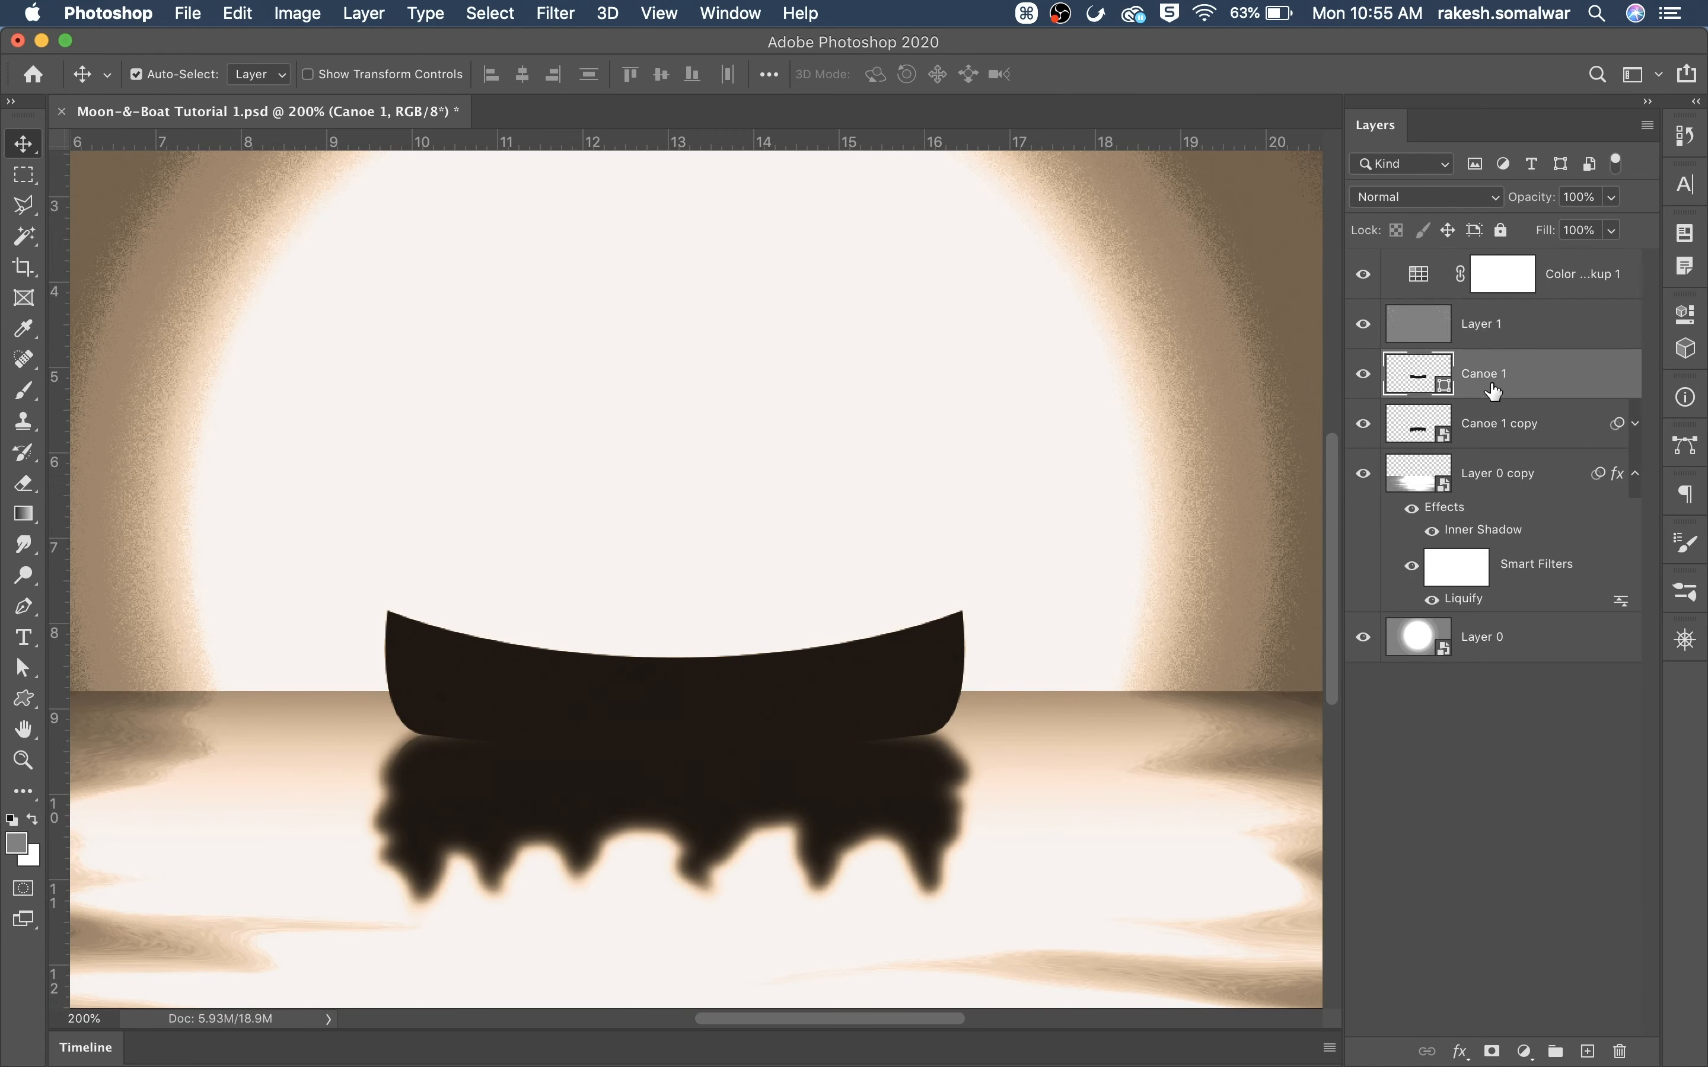
left_click(1652, 130)
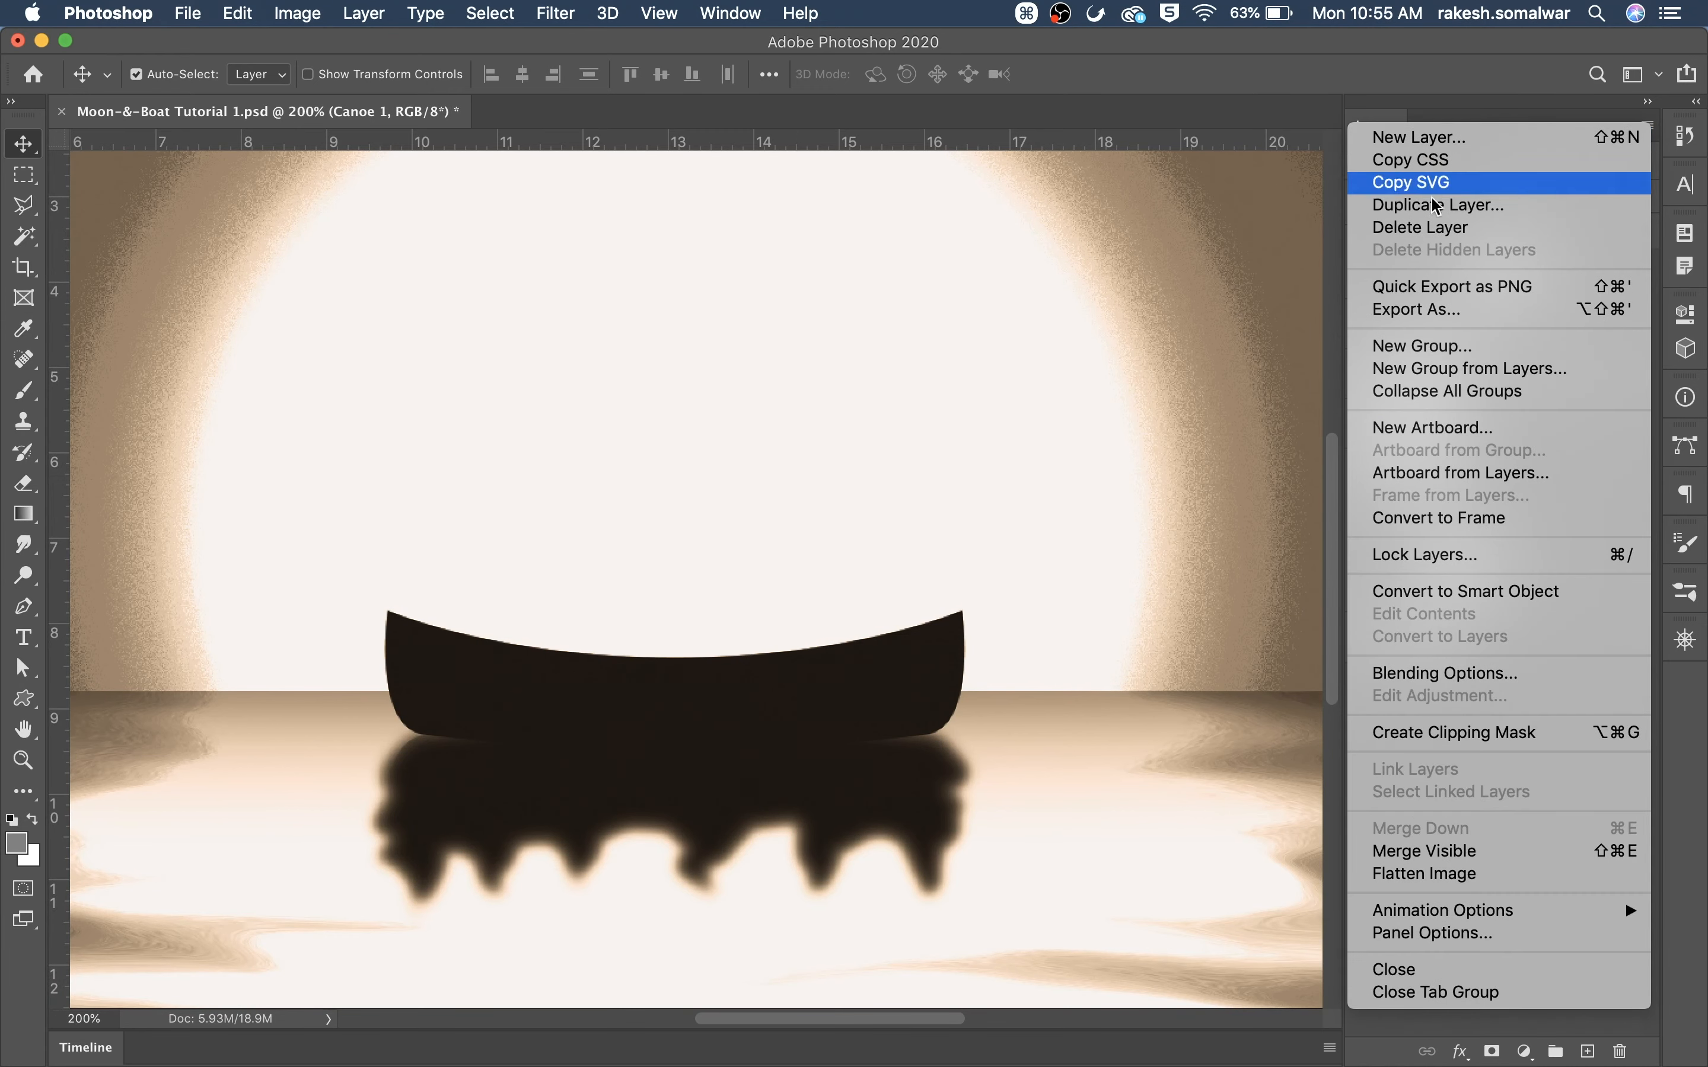
left_click(1293, 225)
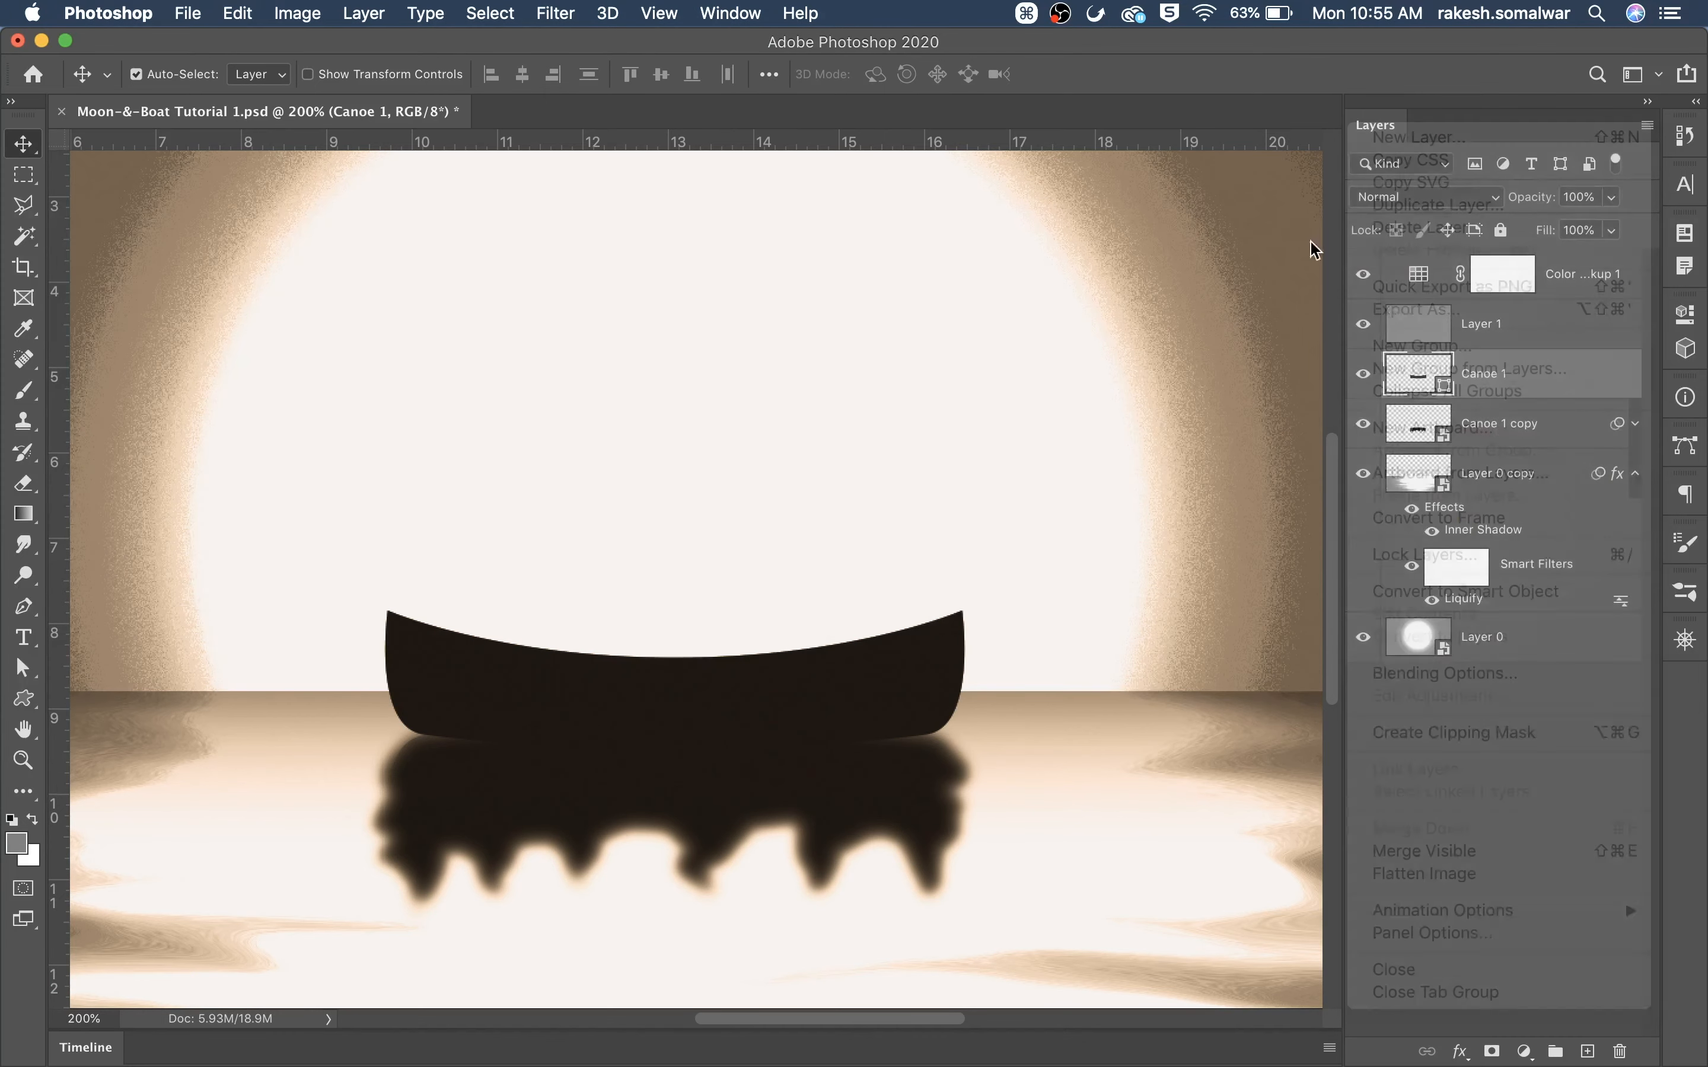
right_click(1511, 404)
left_click(1249, 58)
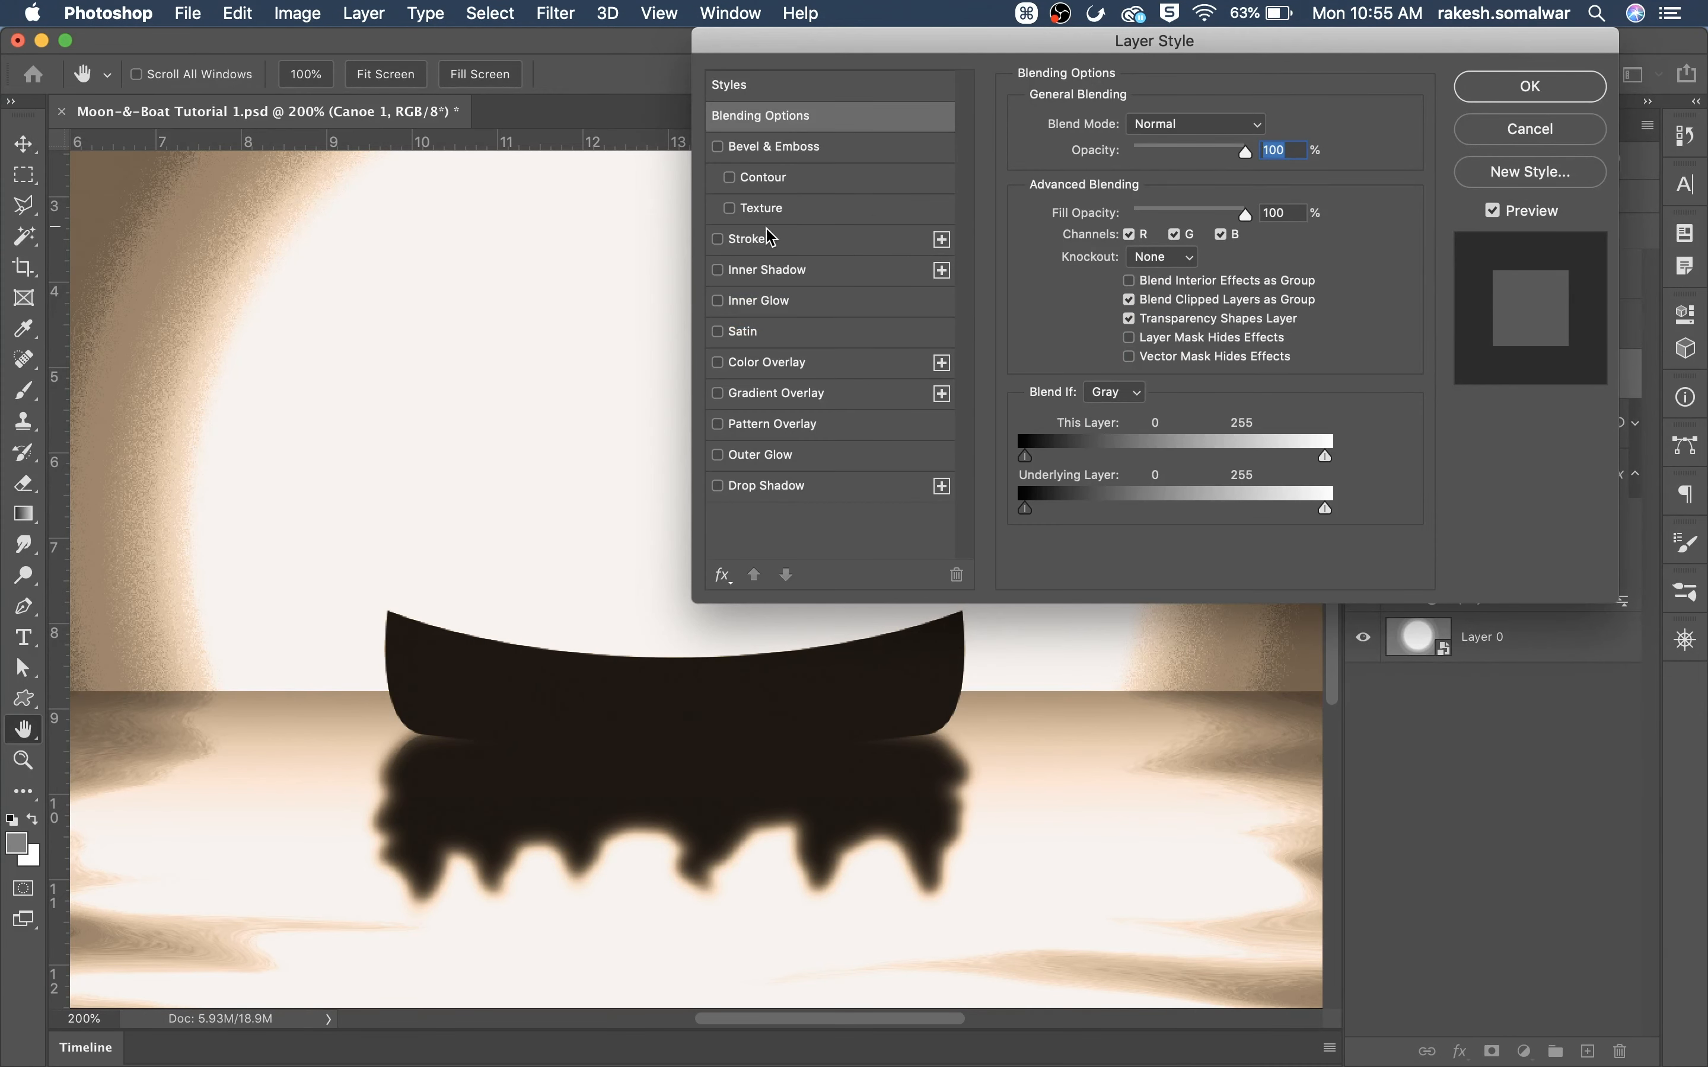
left_click(776, 275)
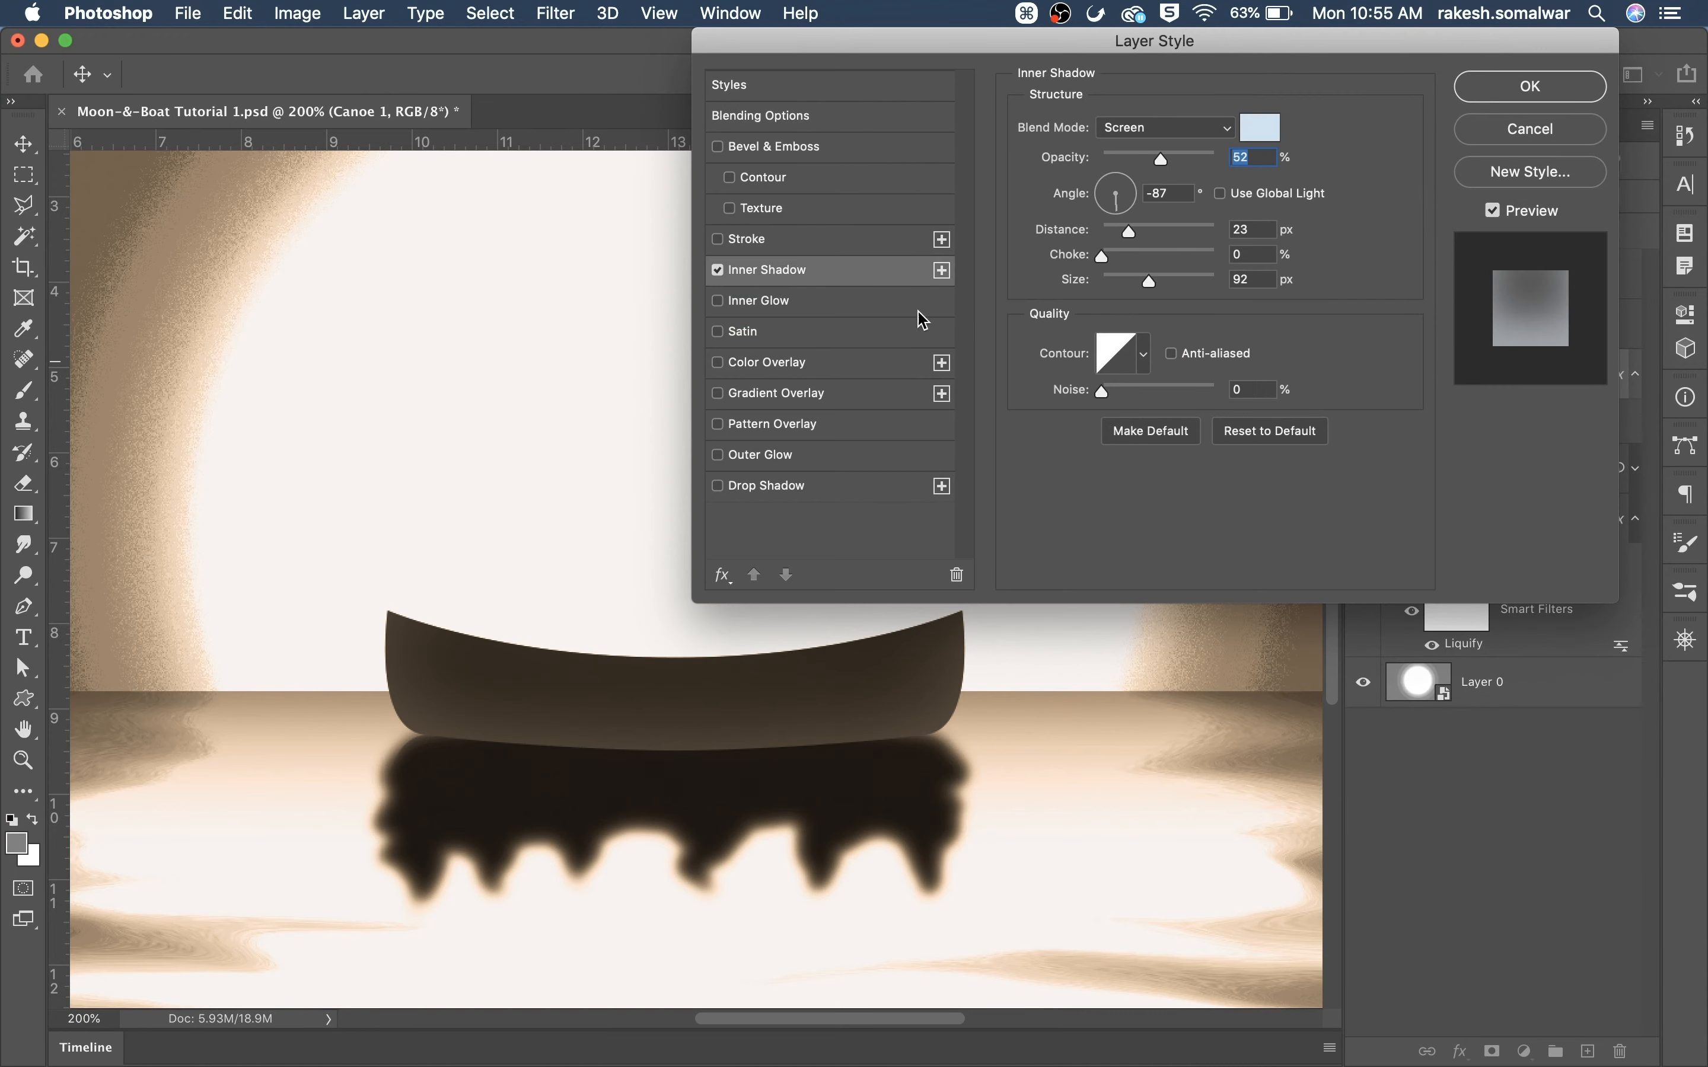
left_click(1258, 127)
left_click(203, 329)
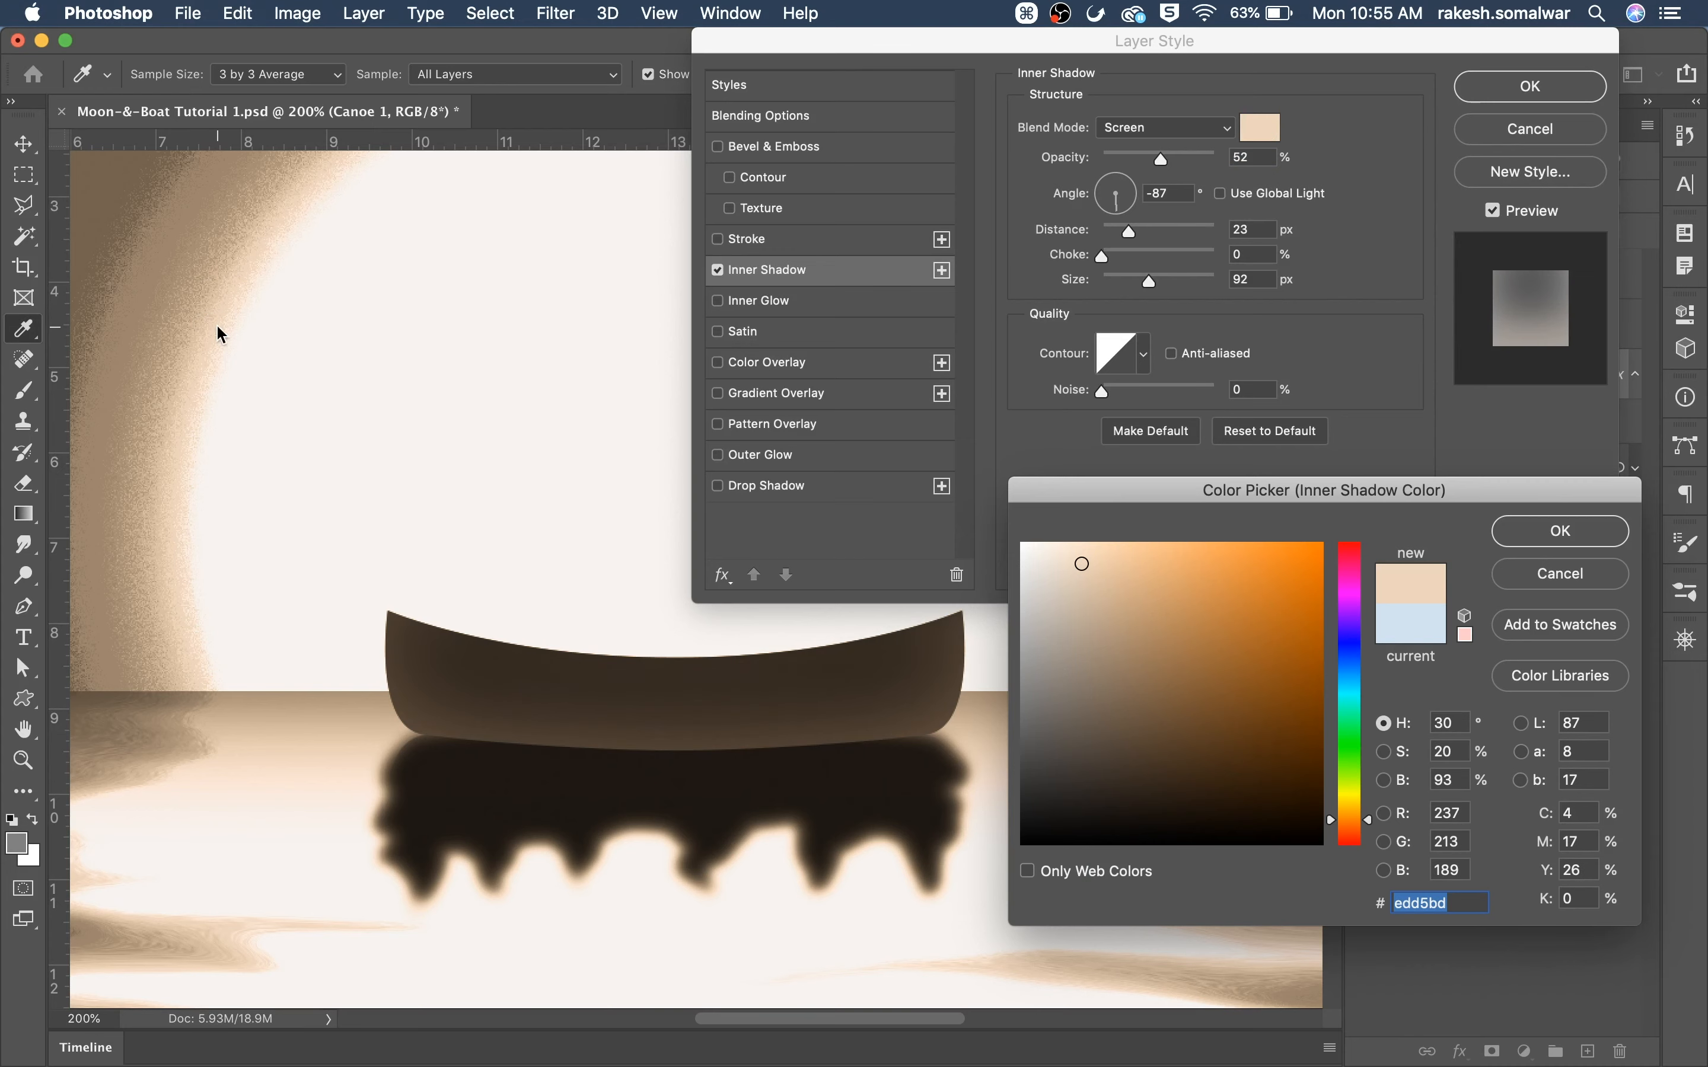
left_click(1055, 547)
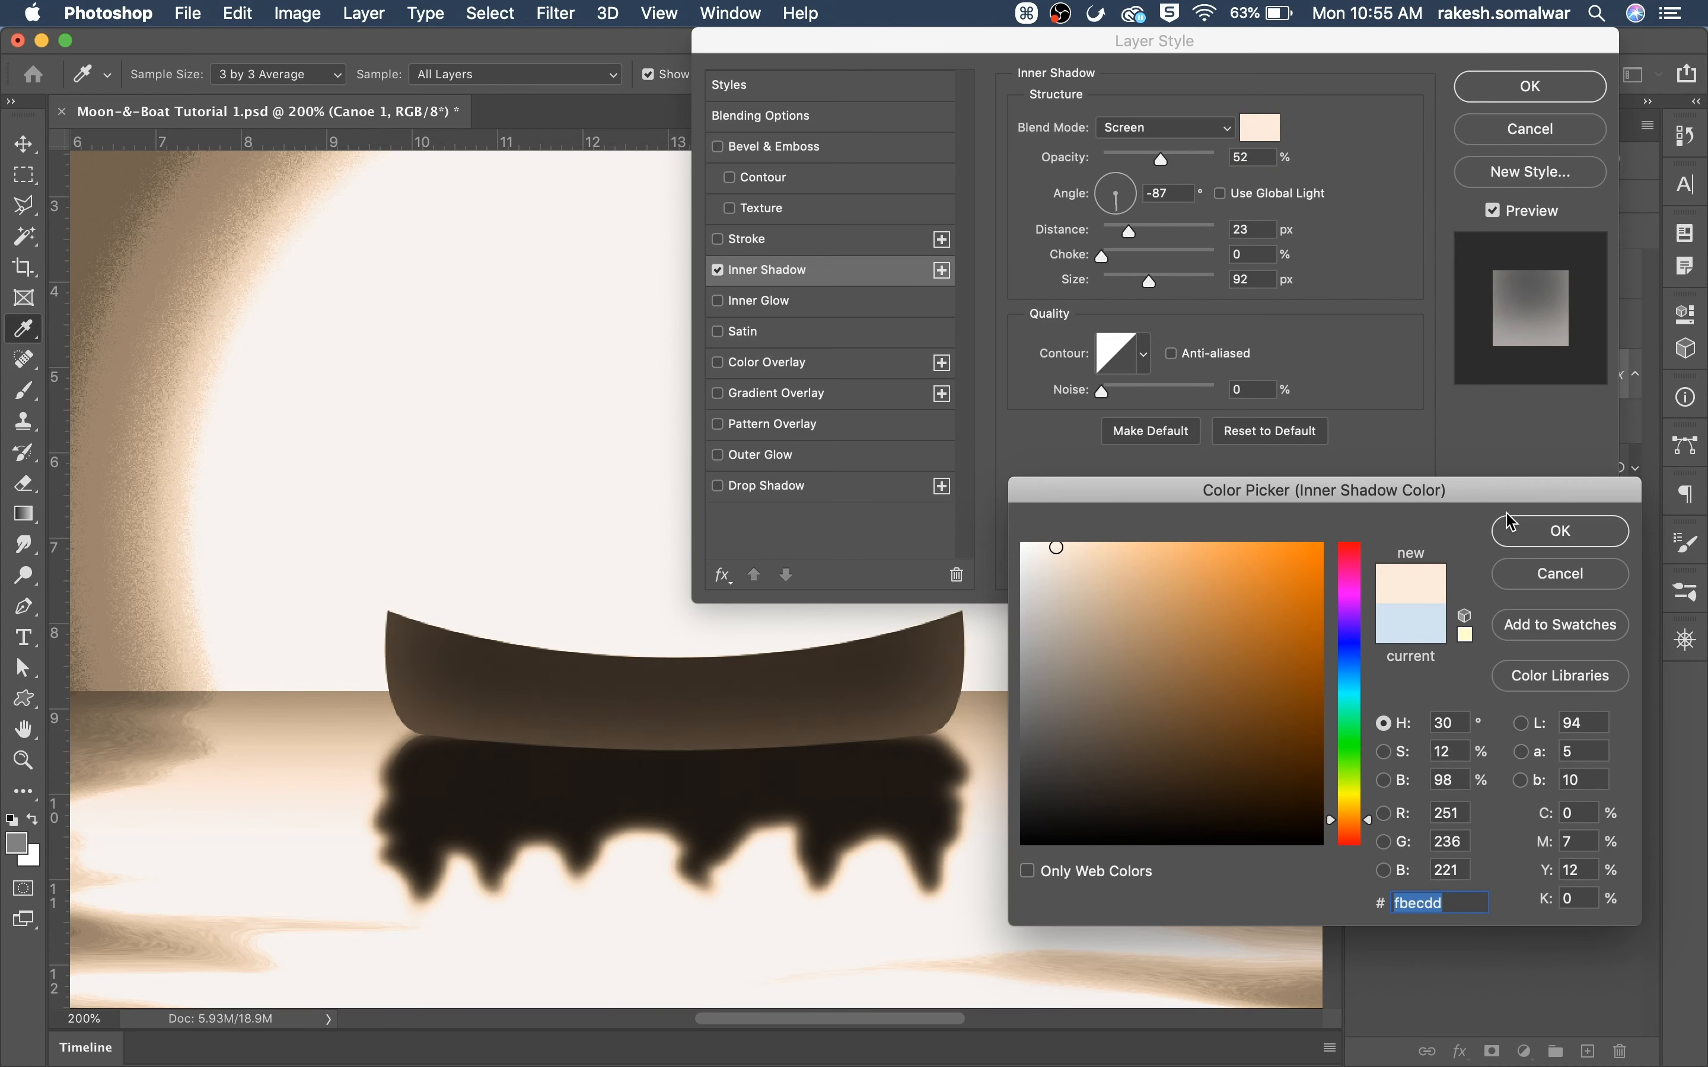
left_click(1556, 531)
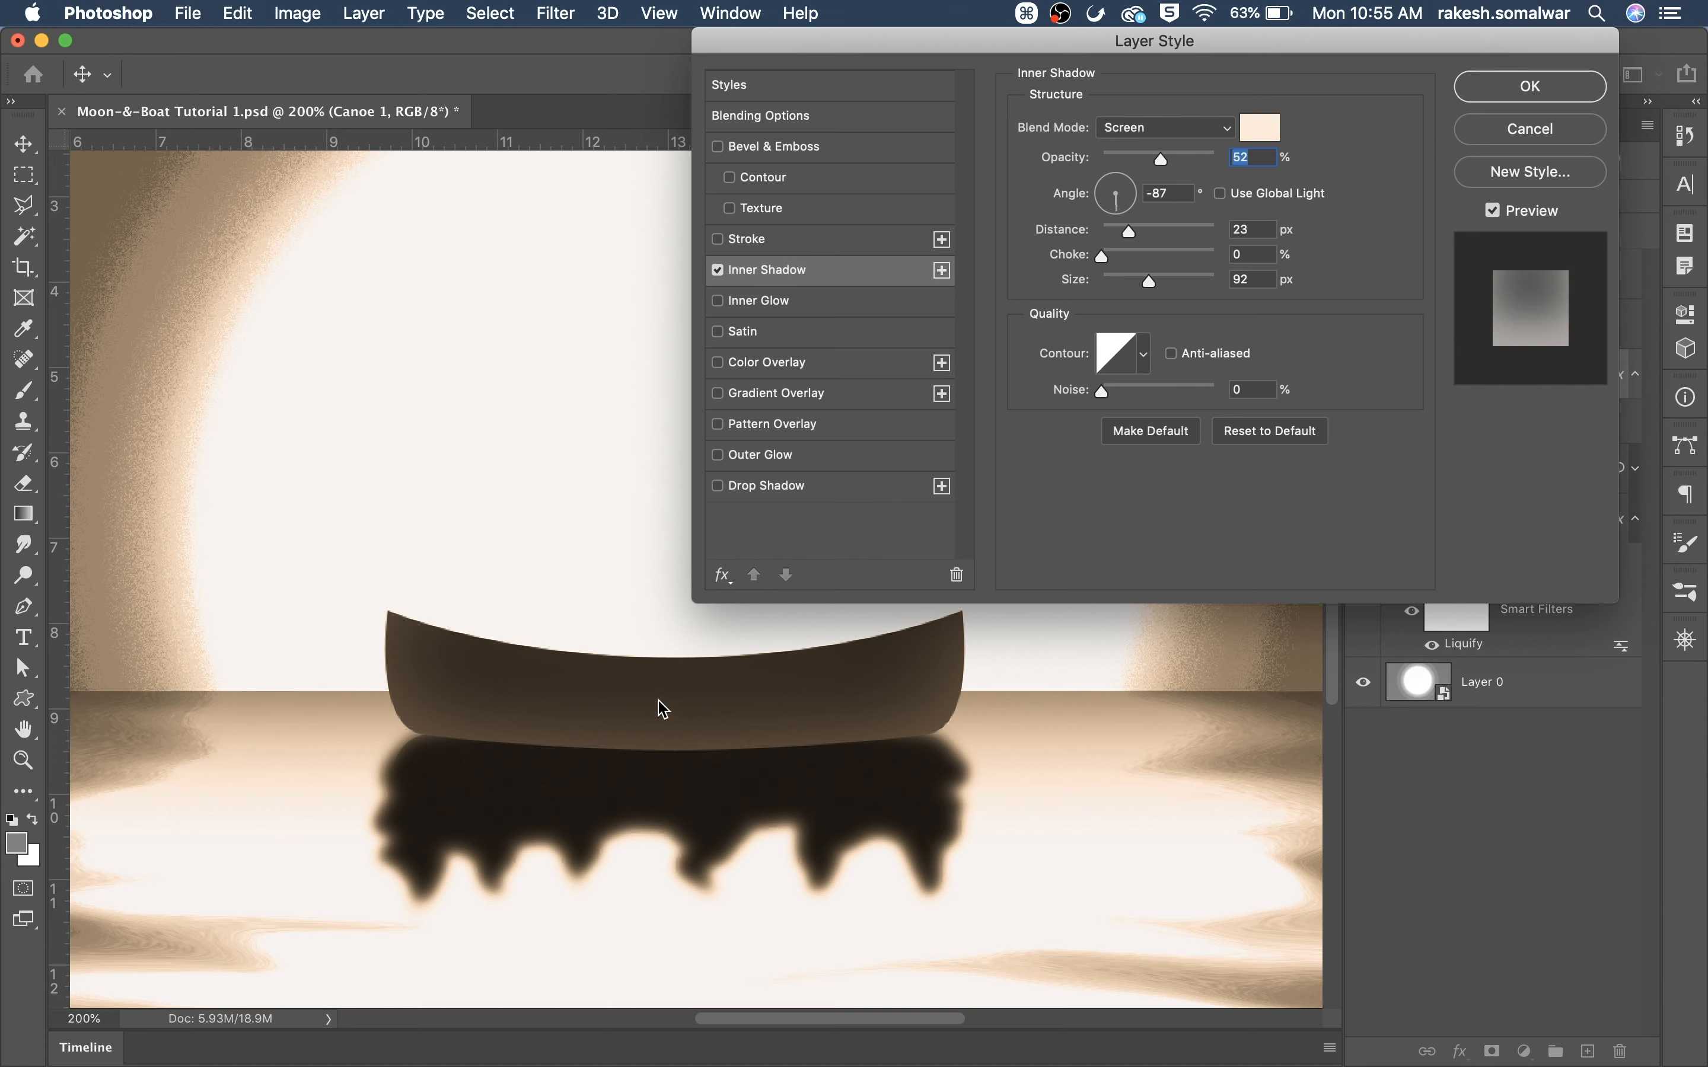
Set Canoe 1's inner shadow to size 8 px, angle 86°, distance 16 px and opacity 45%
left_click_drag(1143, 288, 1117, 292)
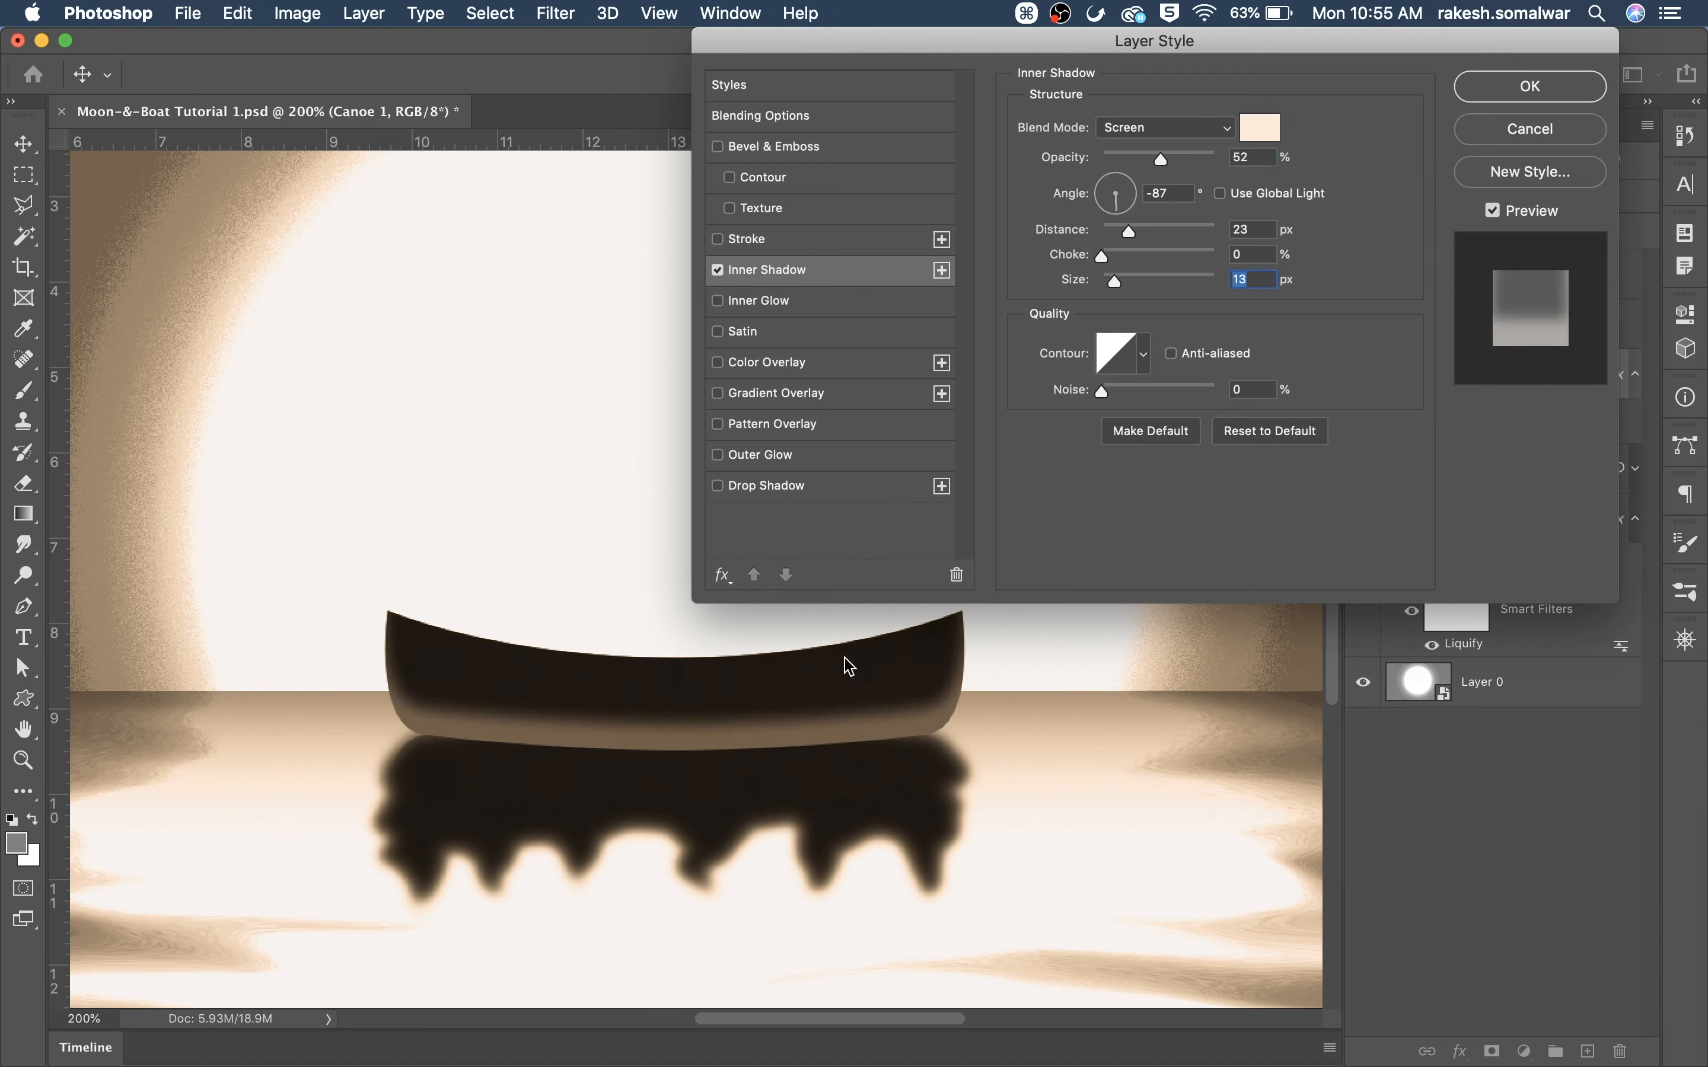
left_click_drag(1122, 211, 1120, 173)
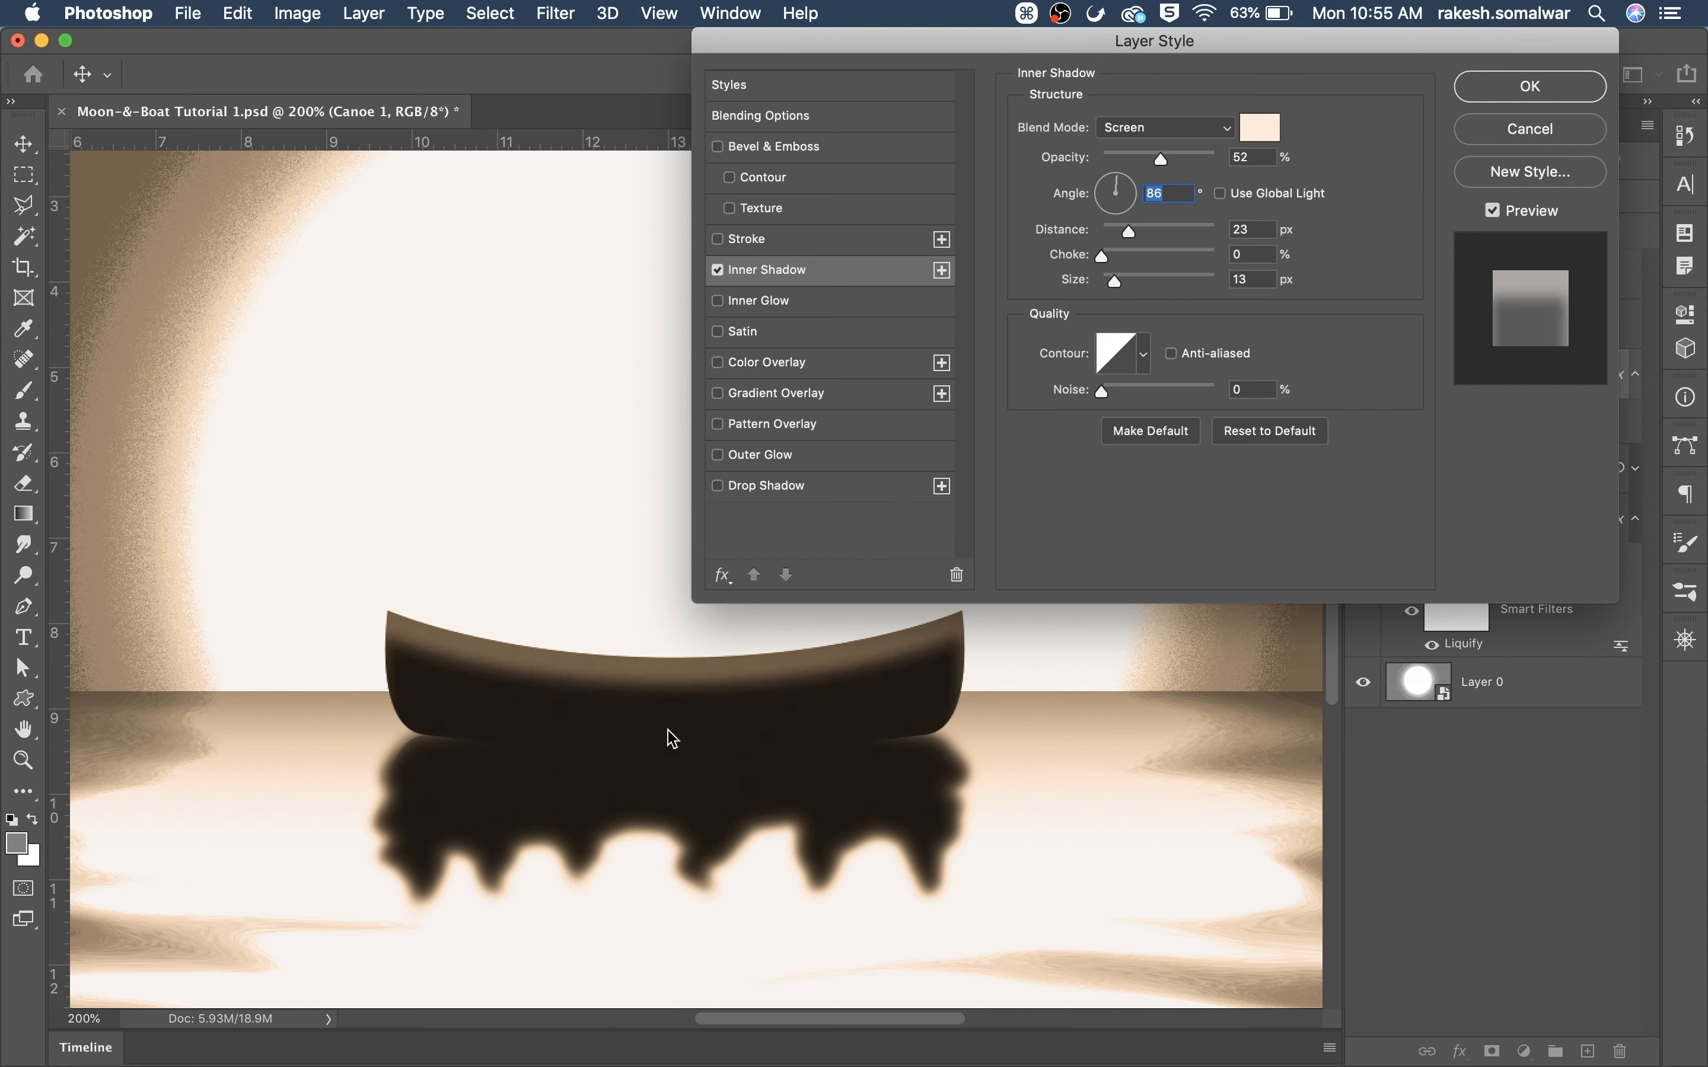
left_click_drag(1116, 284, 1122, 233)
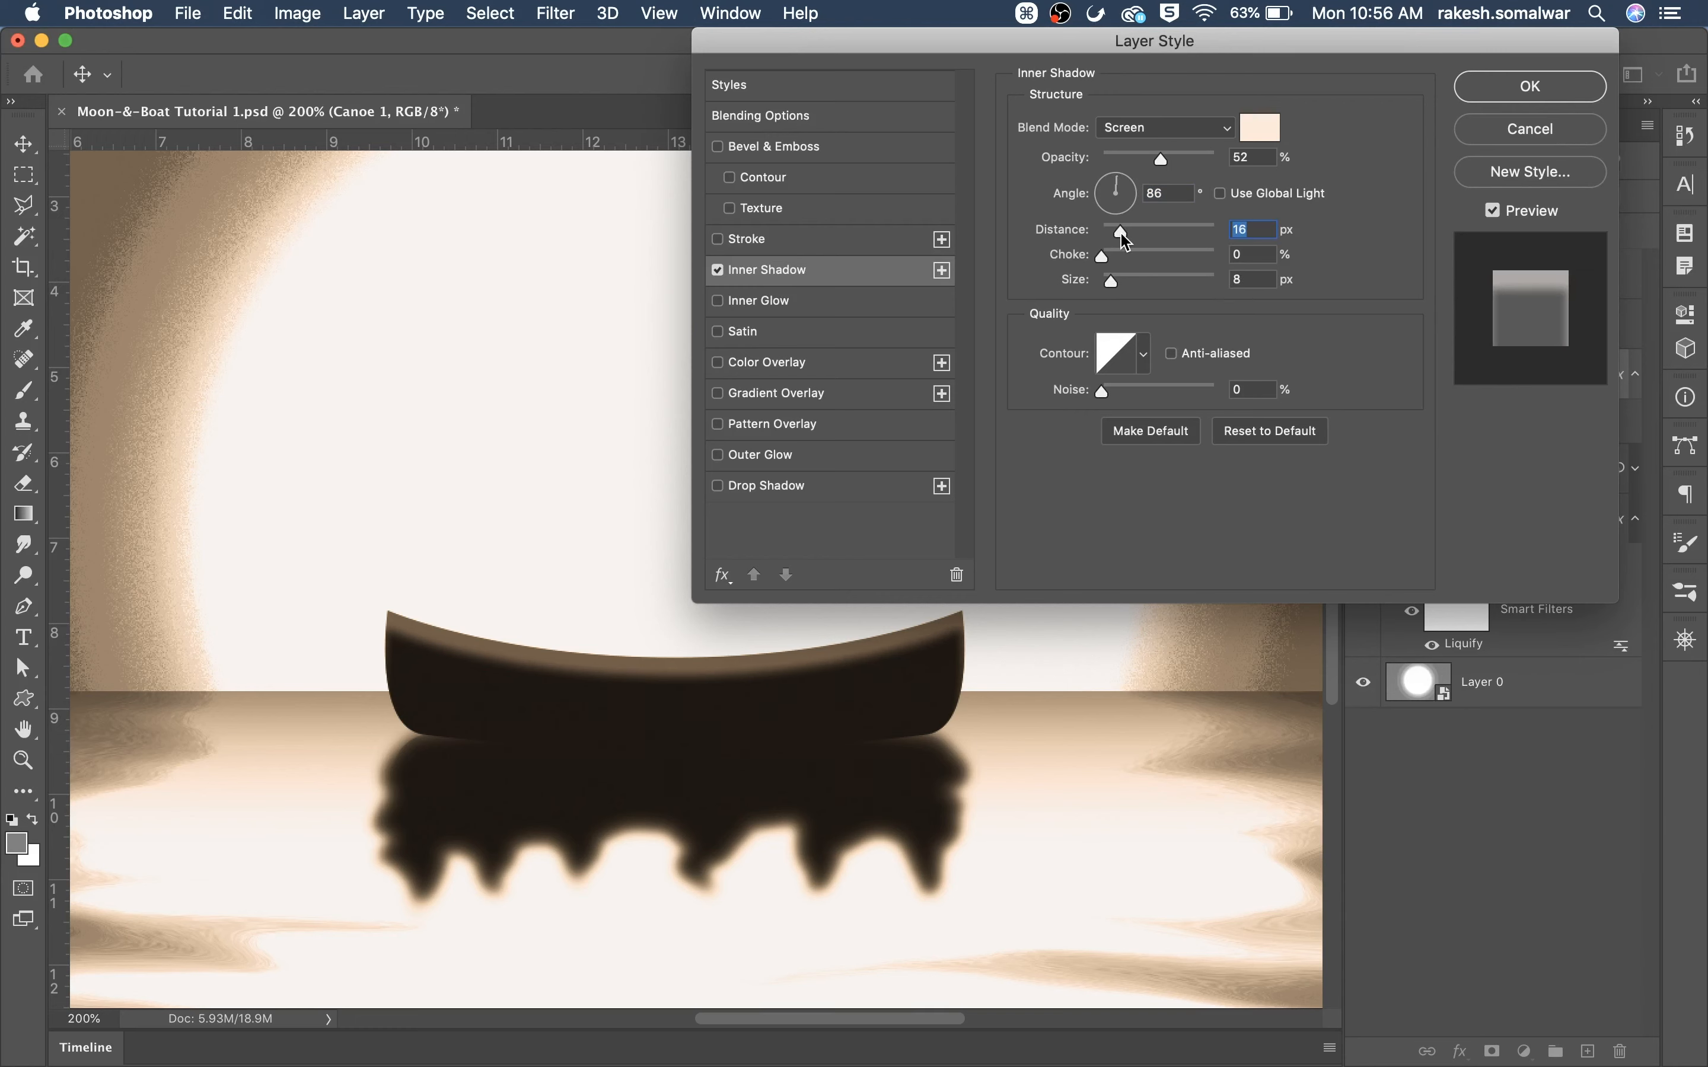
left_click_drag(1161, 159, 1152, 166)
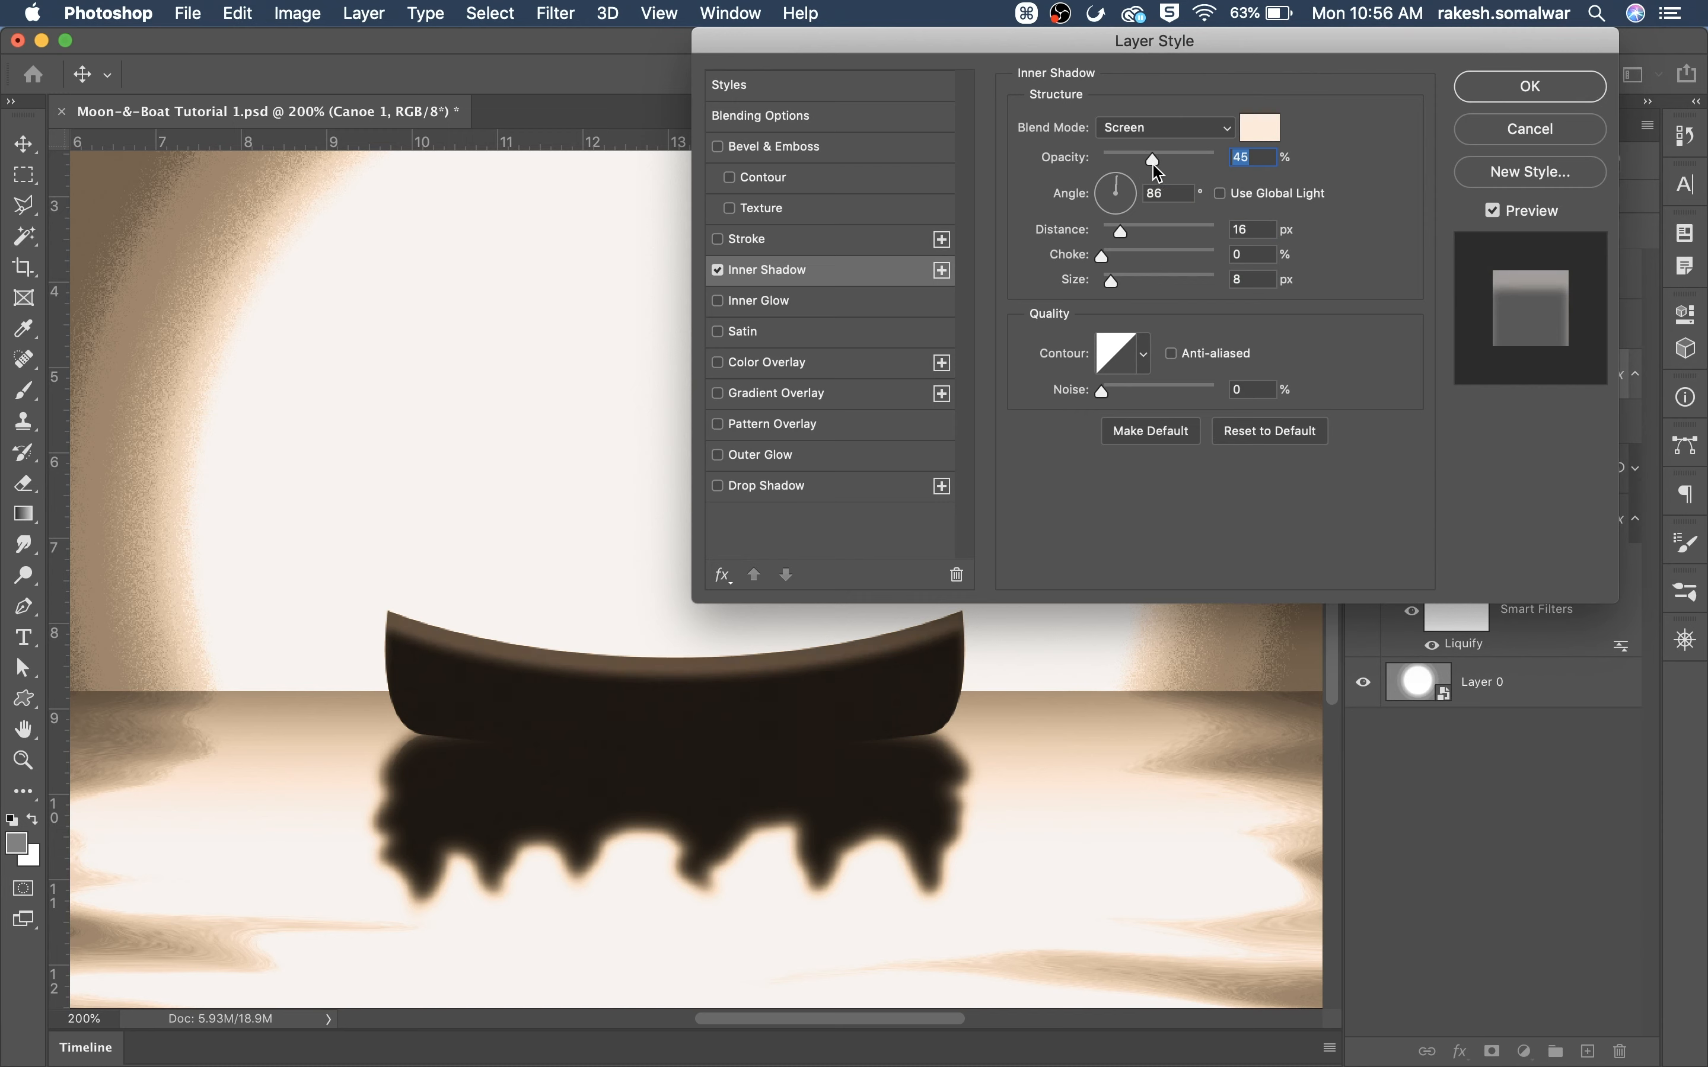
Add an Inner Glow to Canoe 1 with size 16 px and opacity 34%, and apply the layer style
left_click(719, 301)
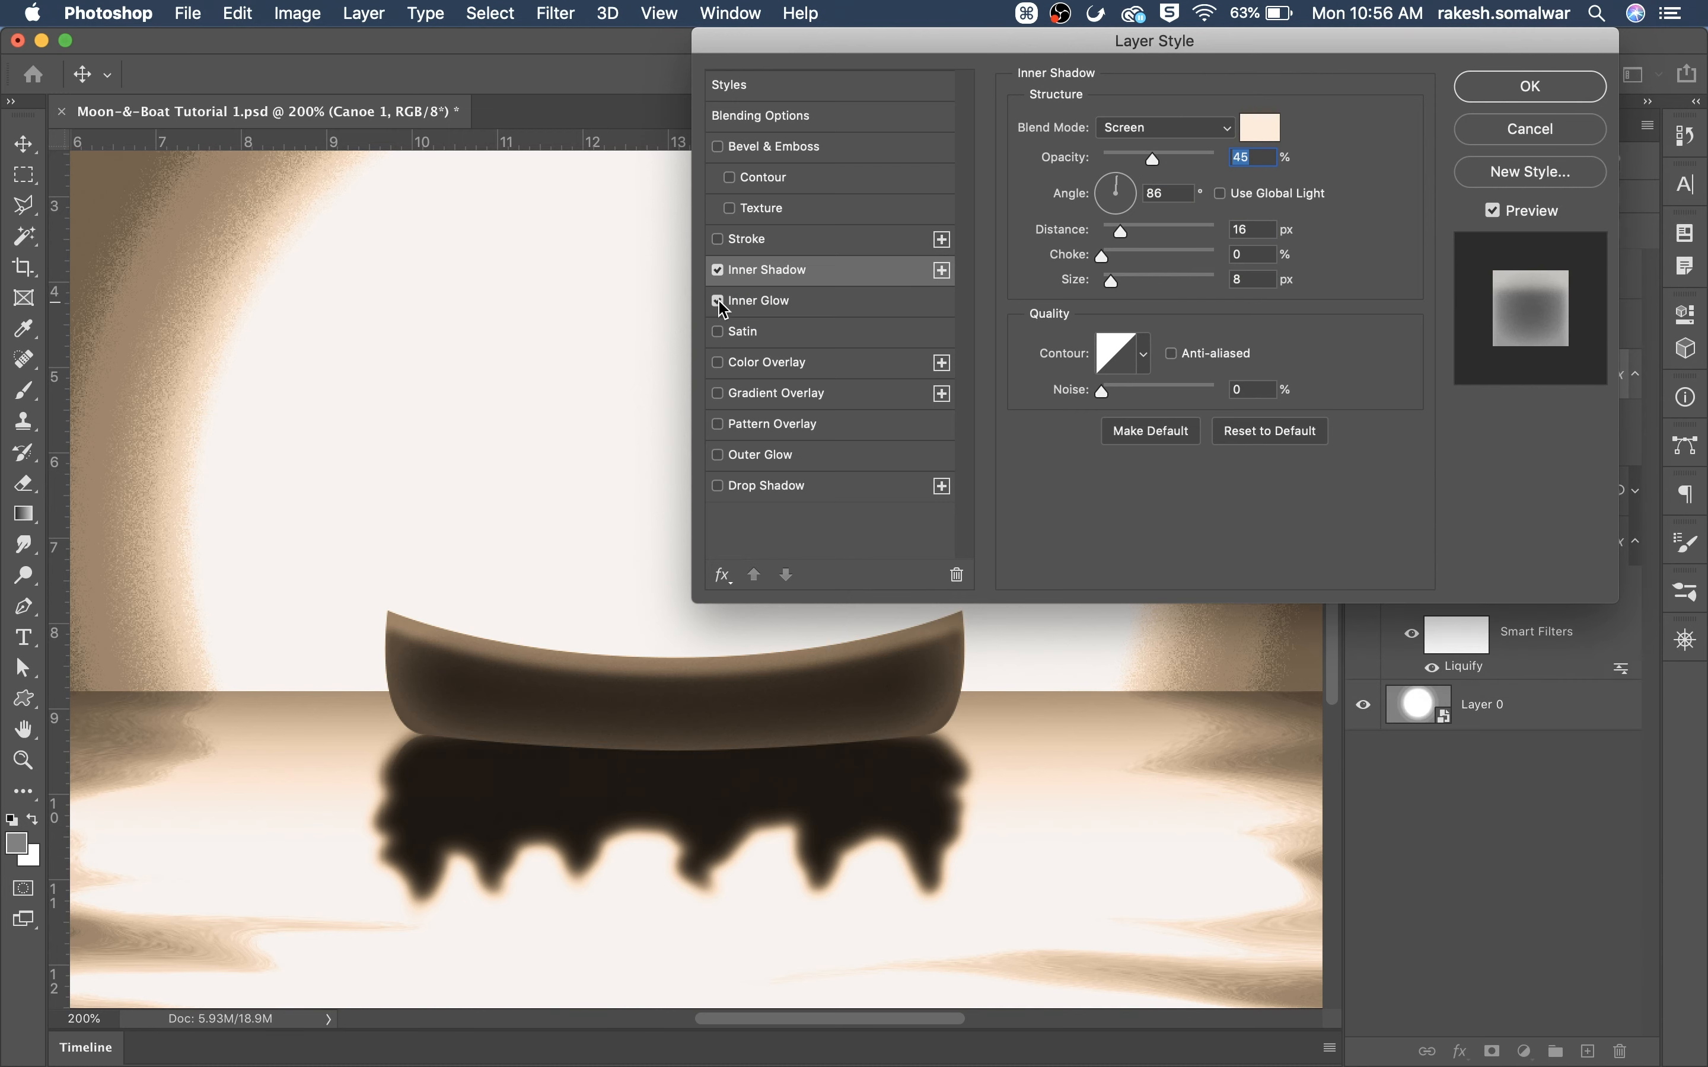
left_click(777, 311)
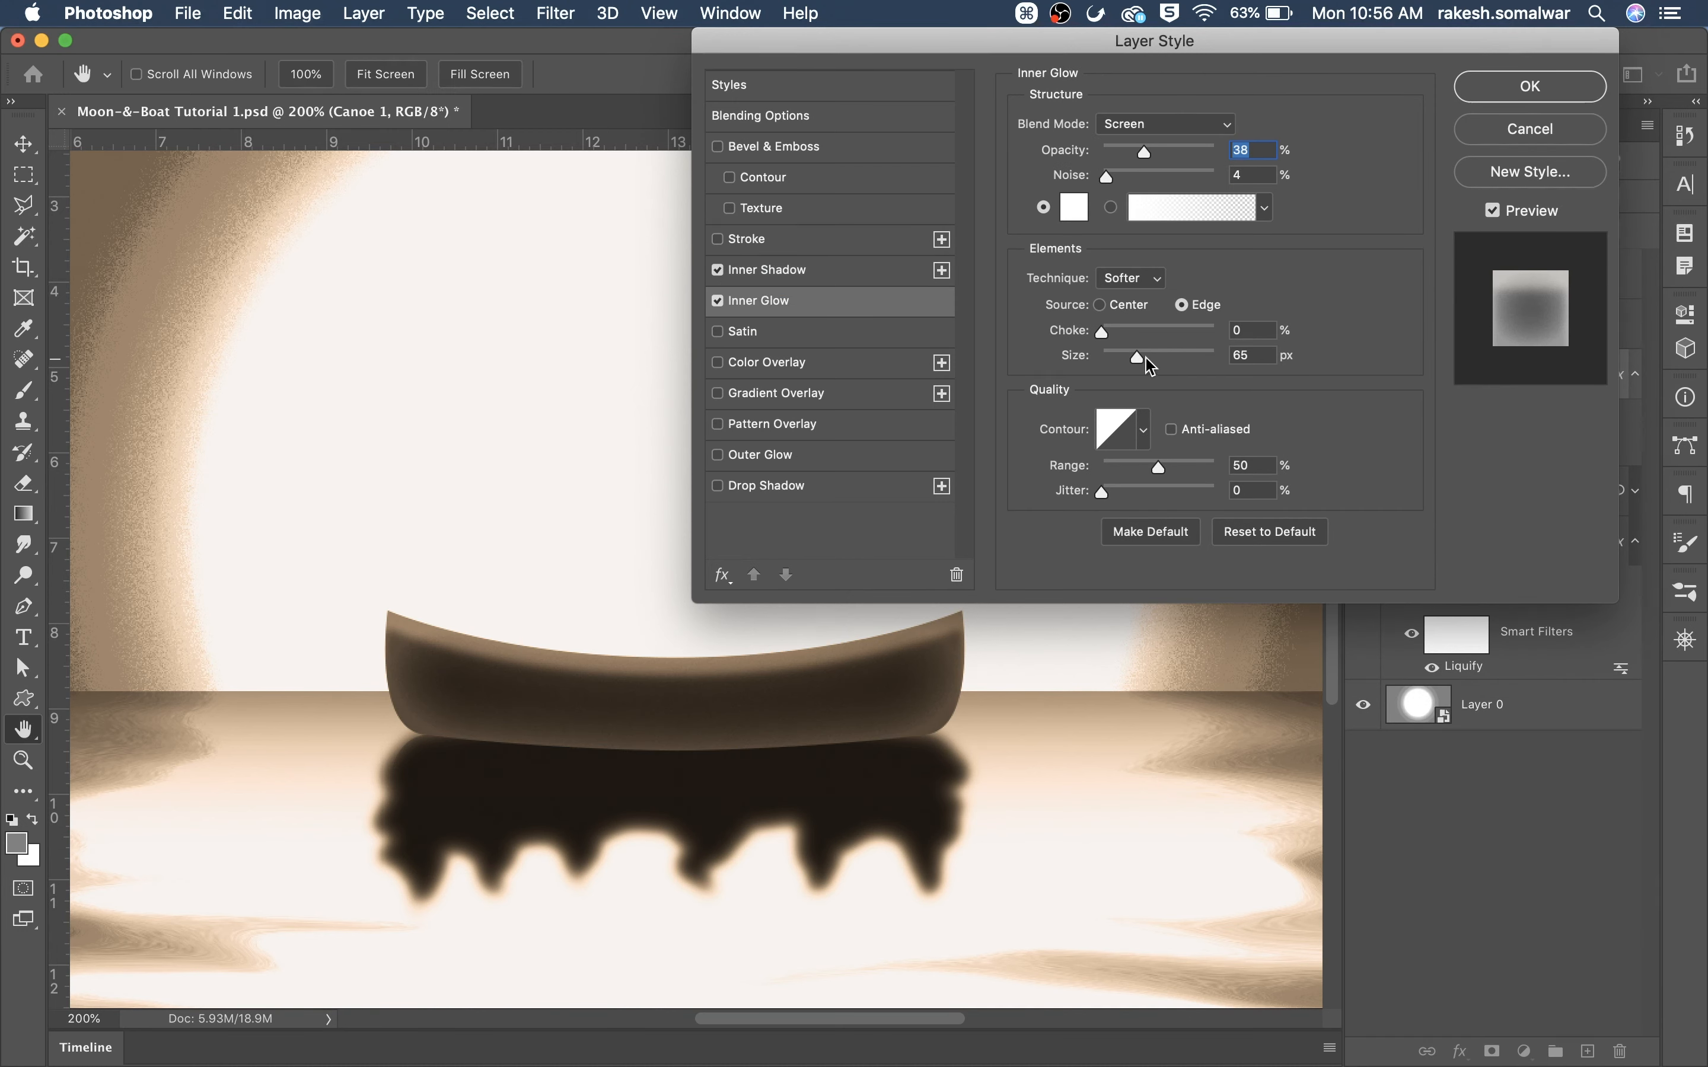
left_click_drag(1131, 360, 1122, 359)
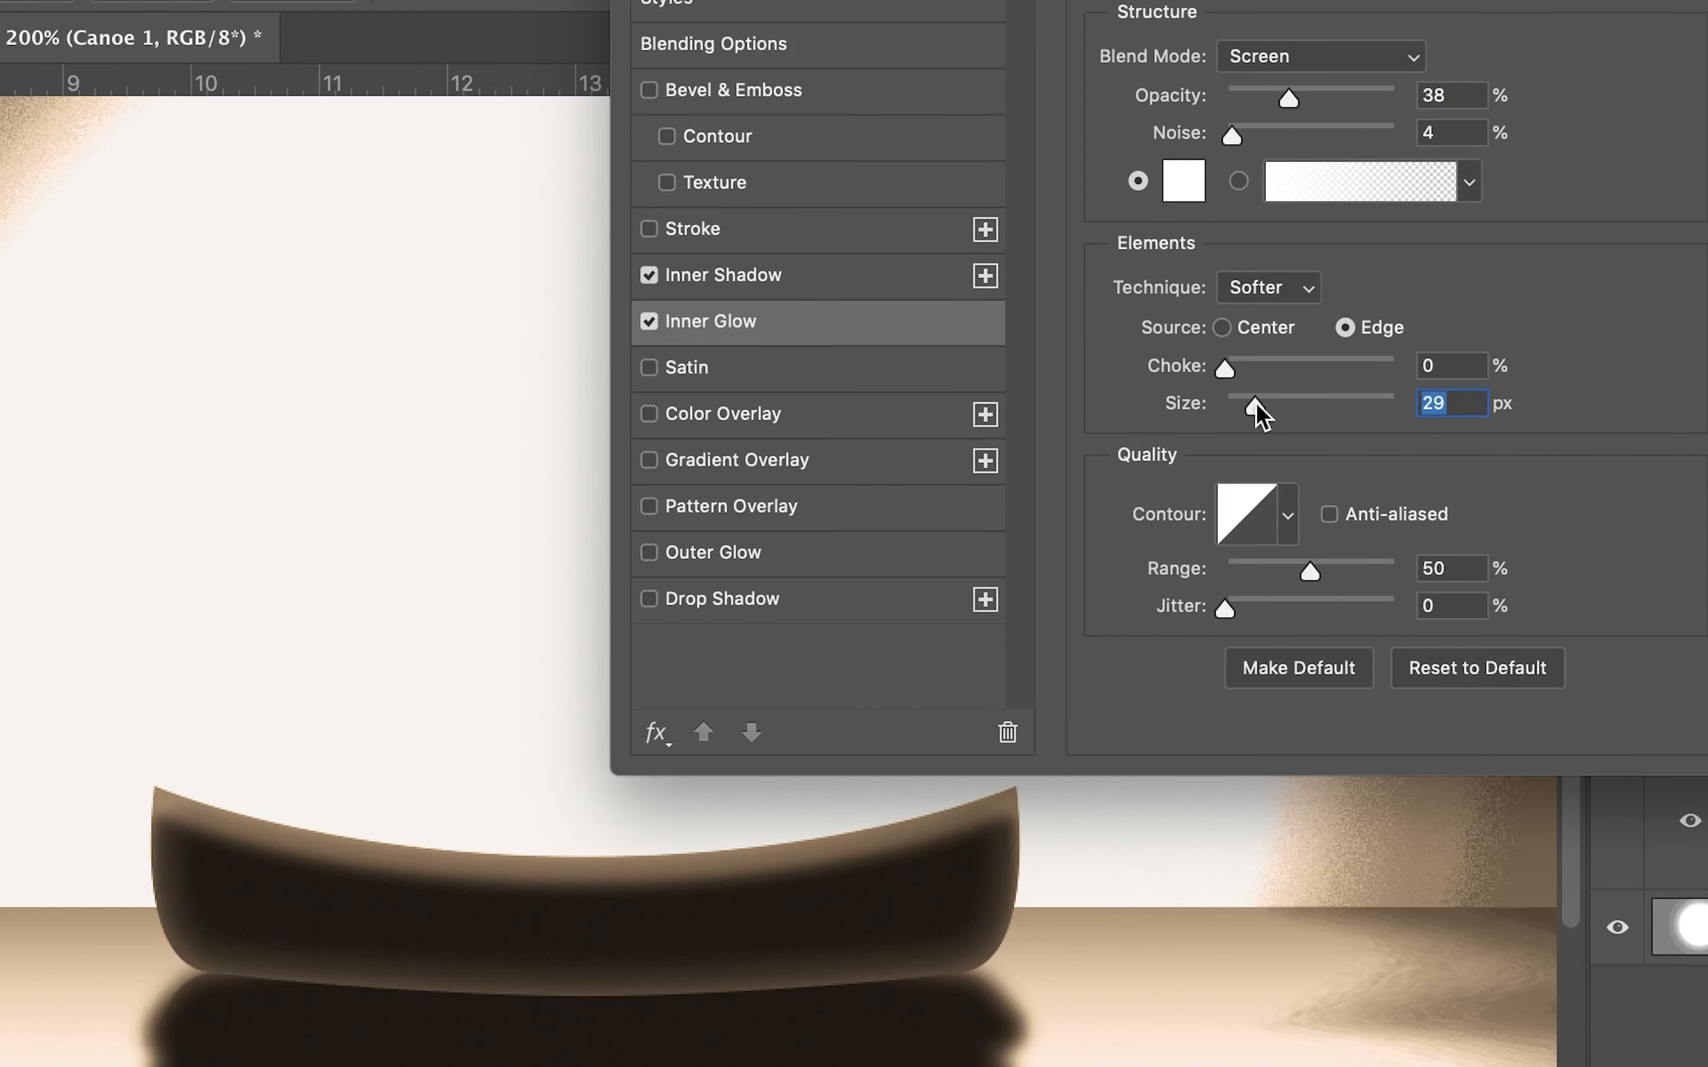
left_click_drag(1256, 403, 1247, 406)
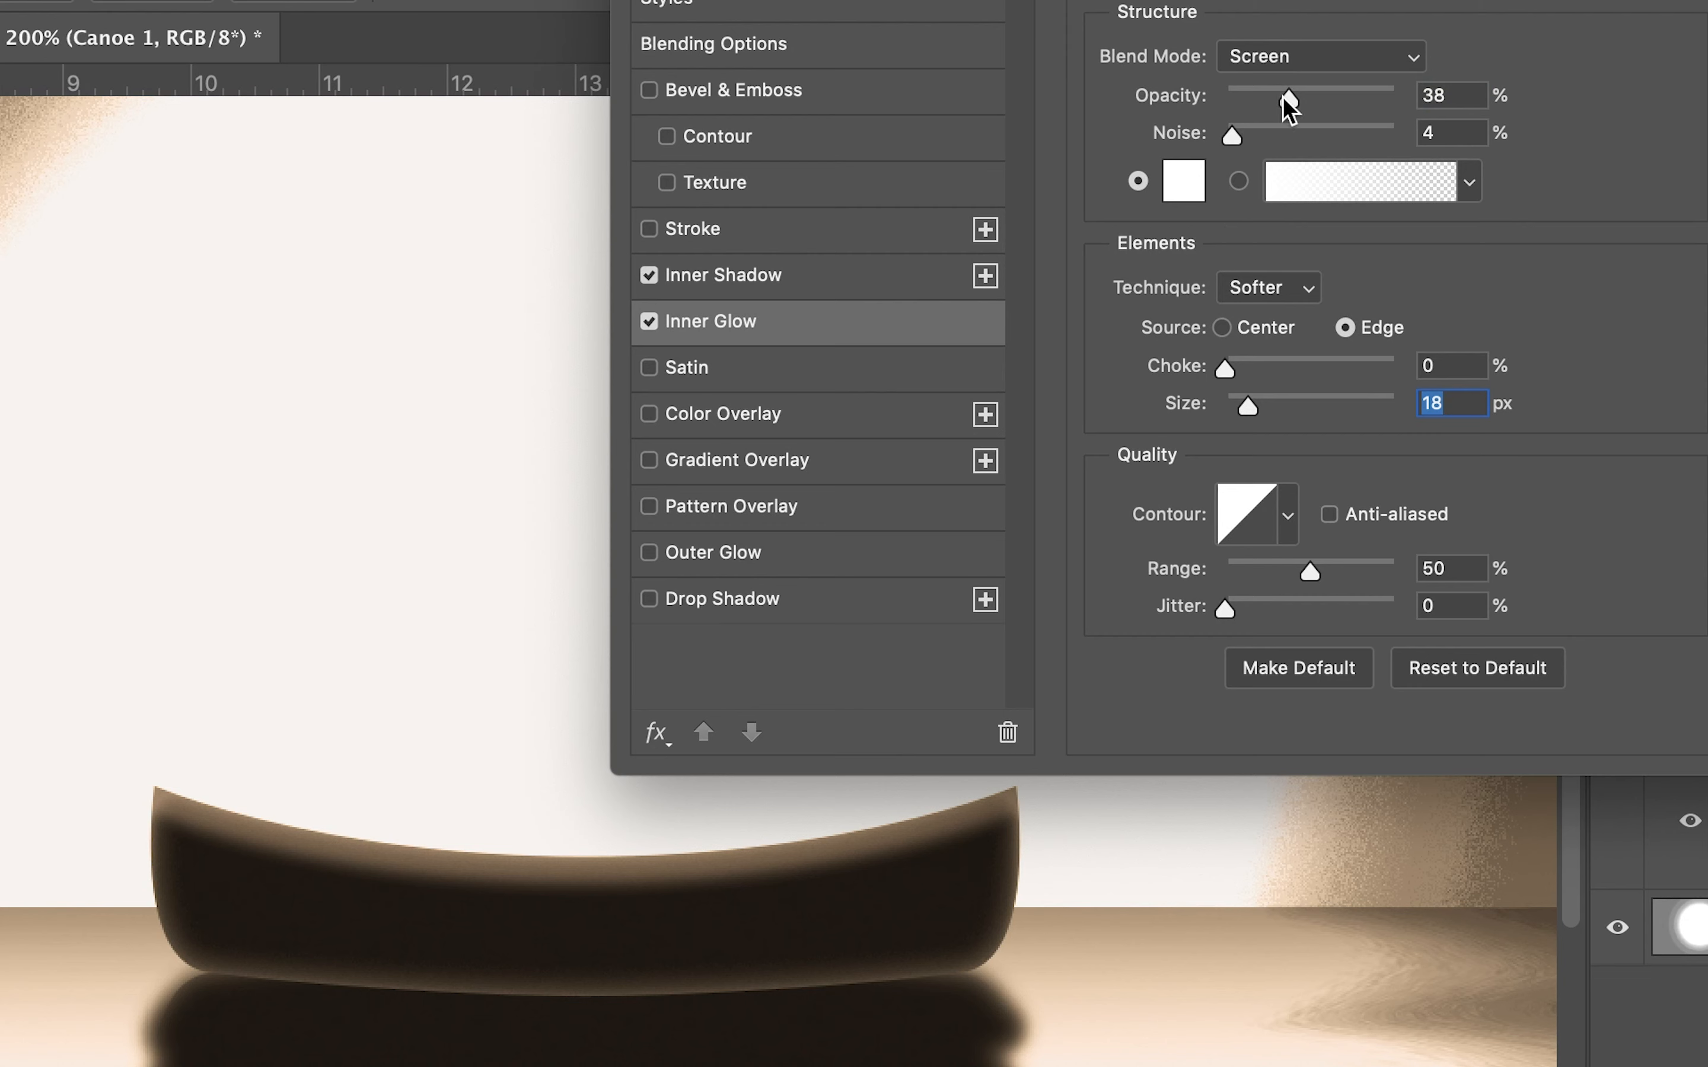
left_click_drag(1303, 96, 1308, 96)
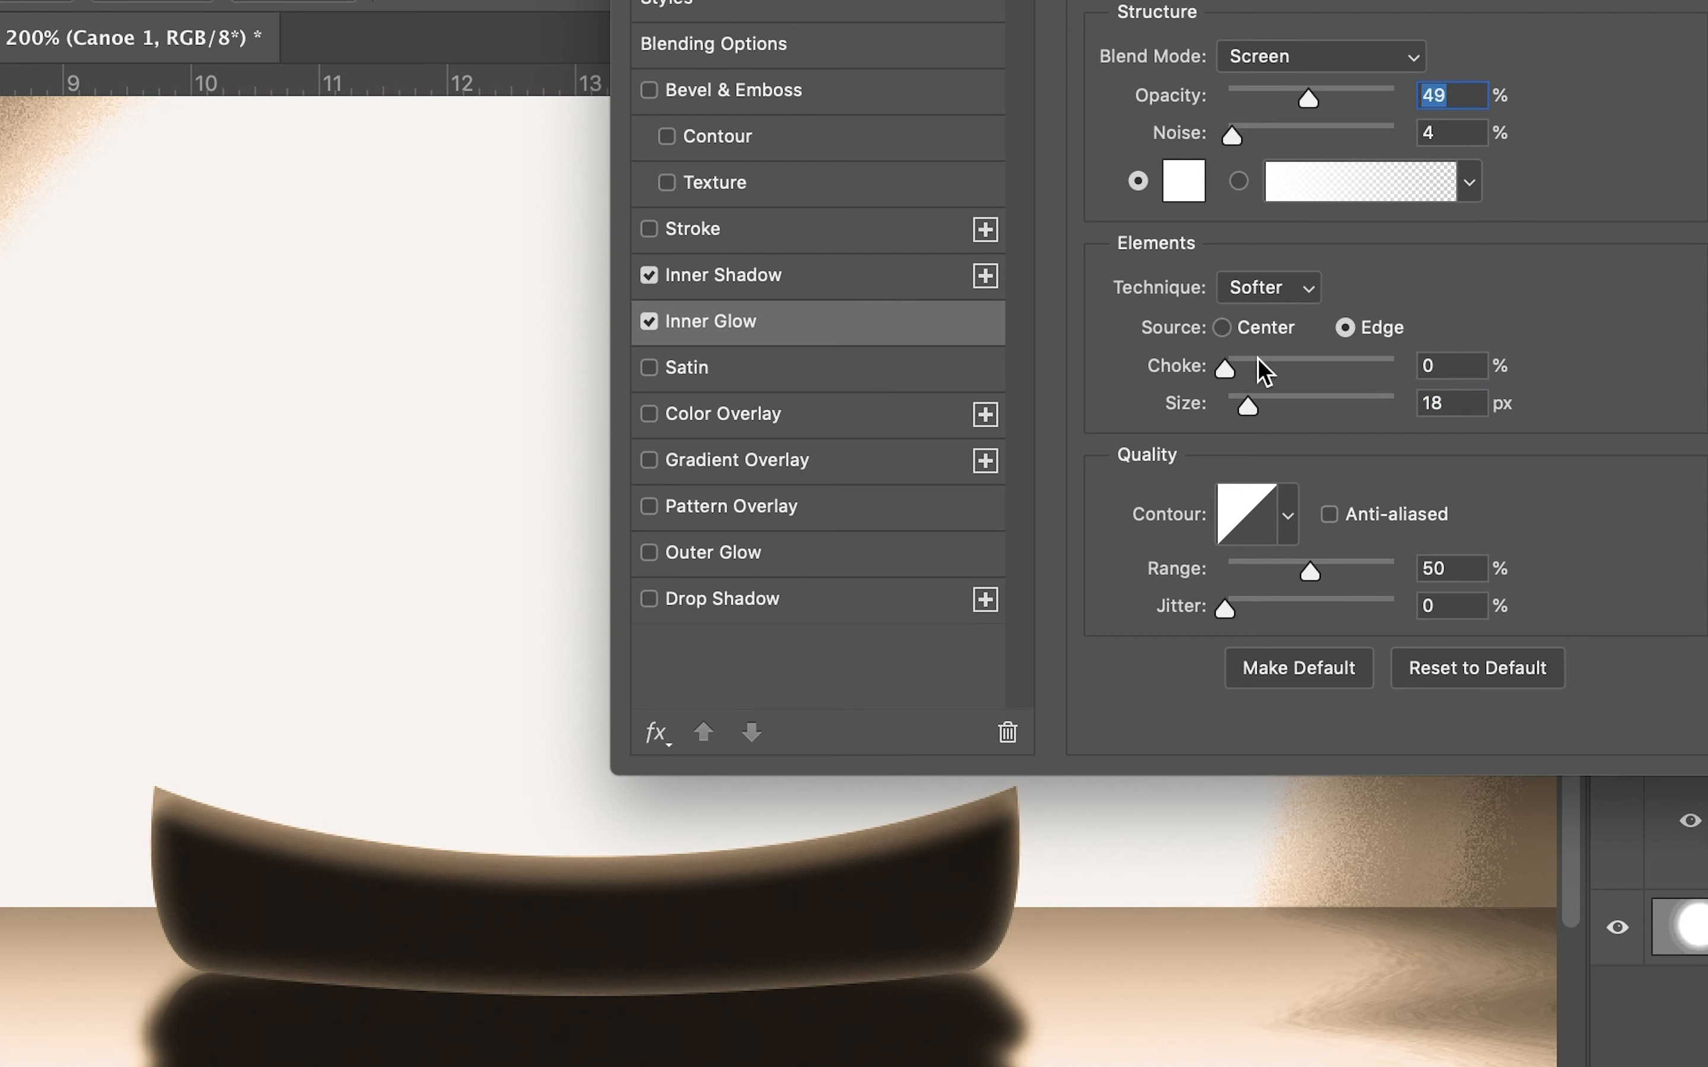
left_click_drag(1252, 421, 1255, 415)
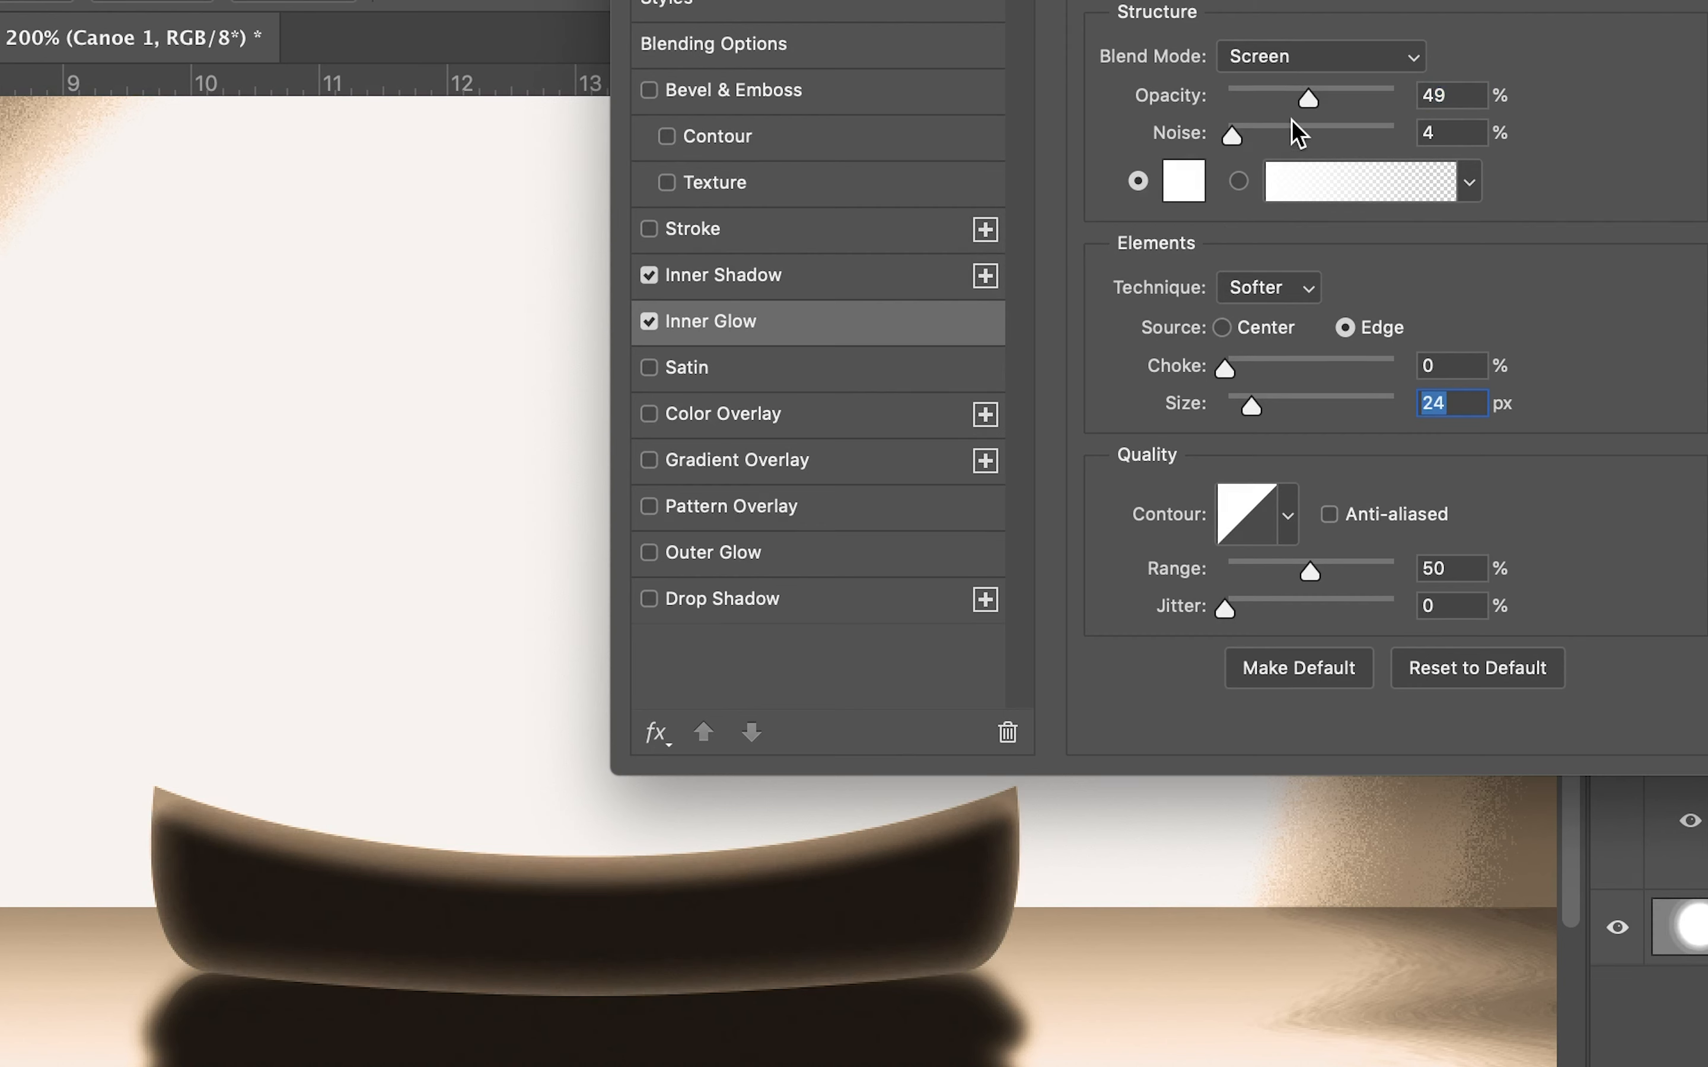
left_click_drag(1308, 97, 1282, 99)
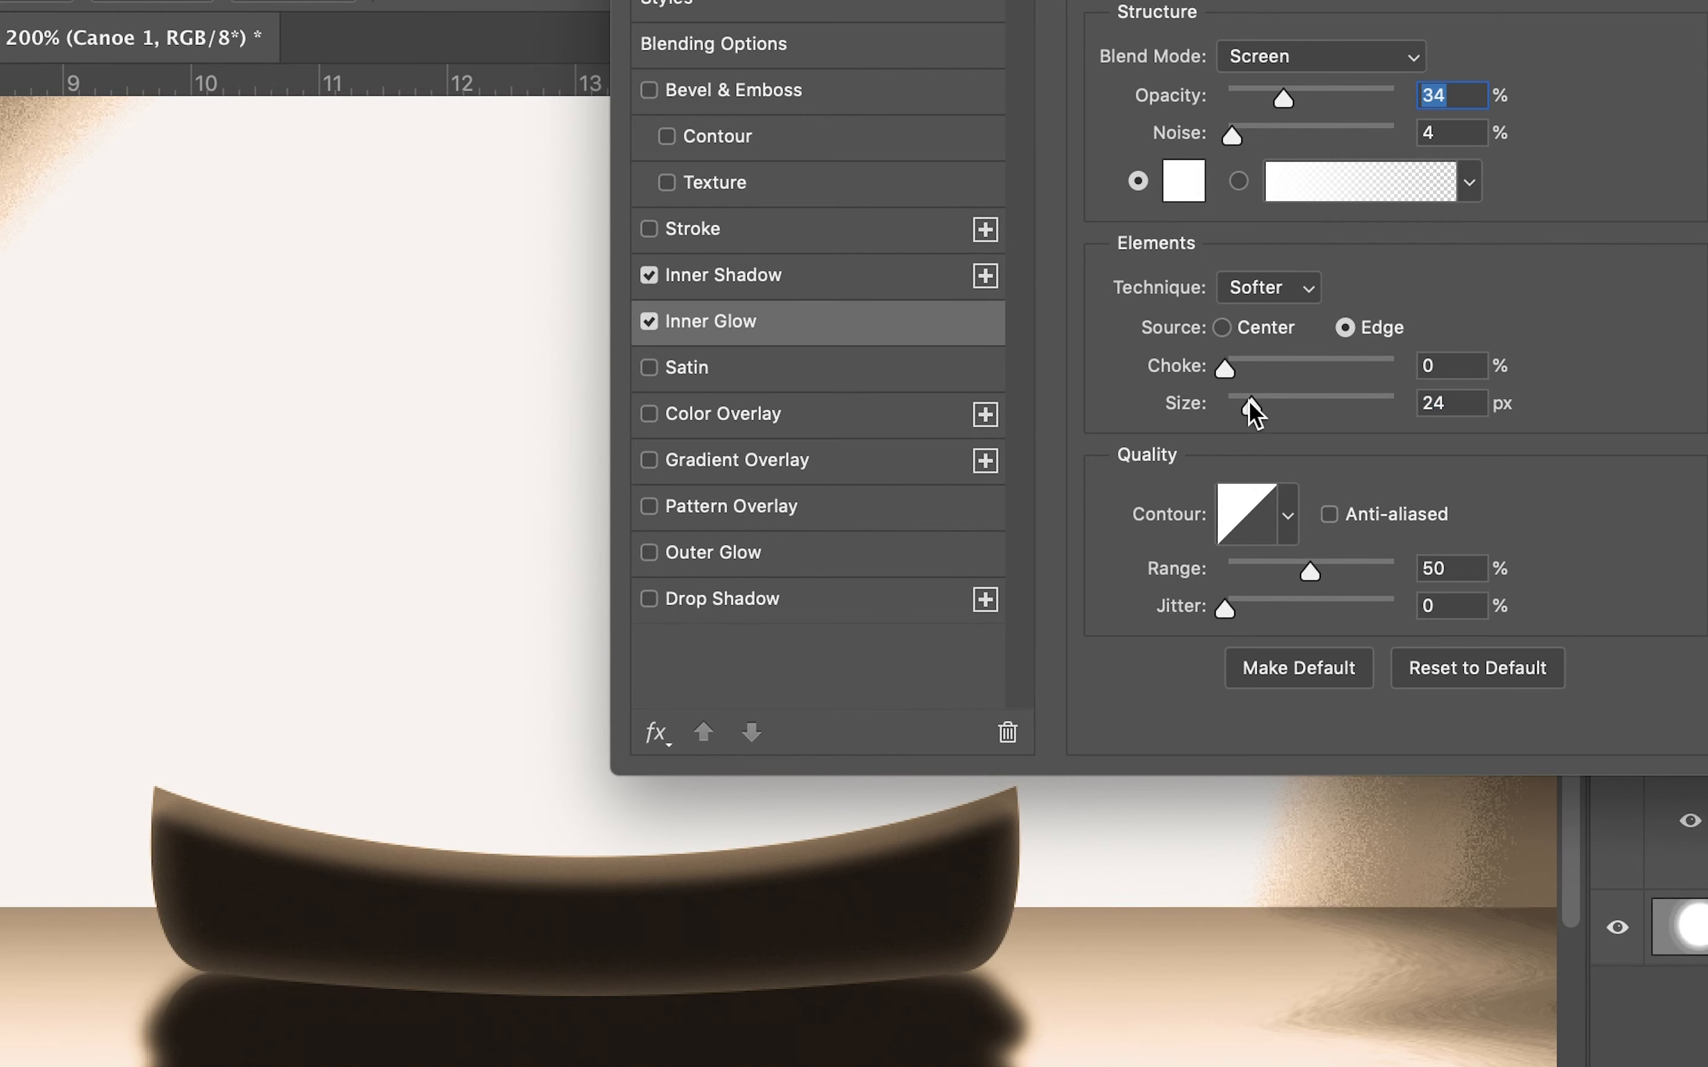
left_click_drag(1244, 418, 1245, 404)
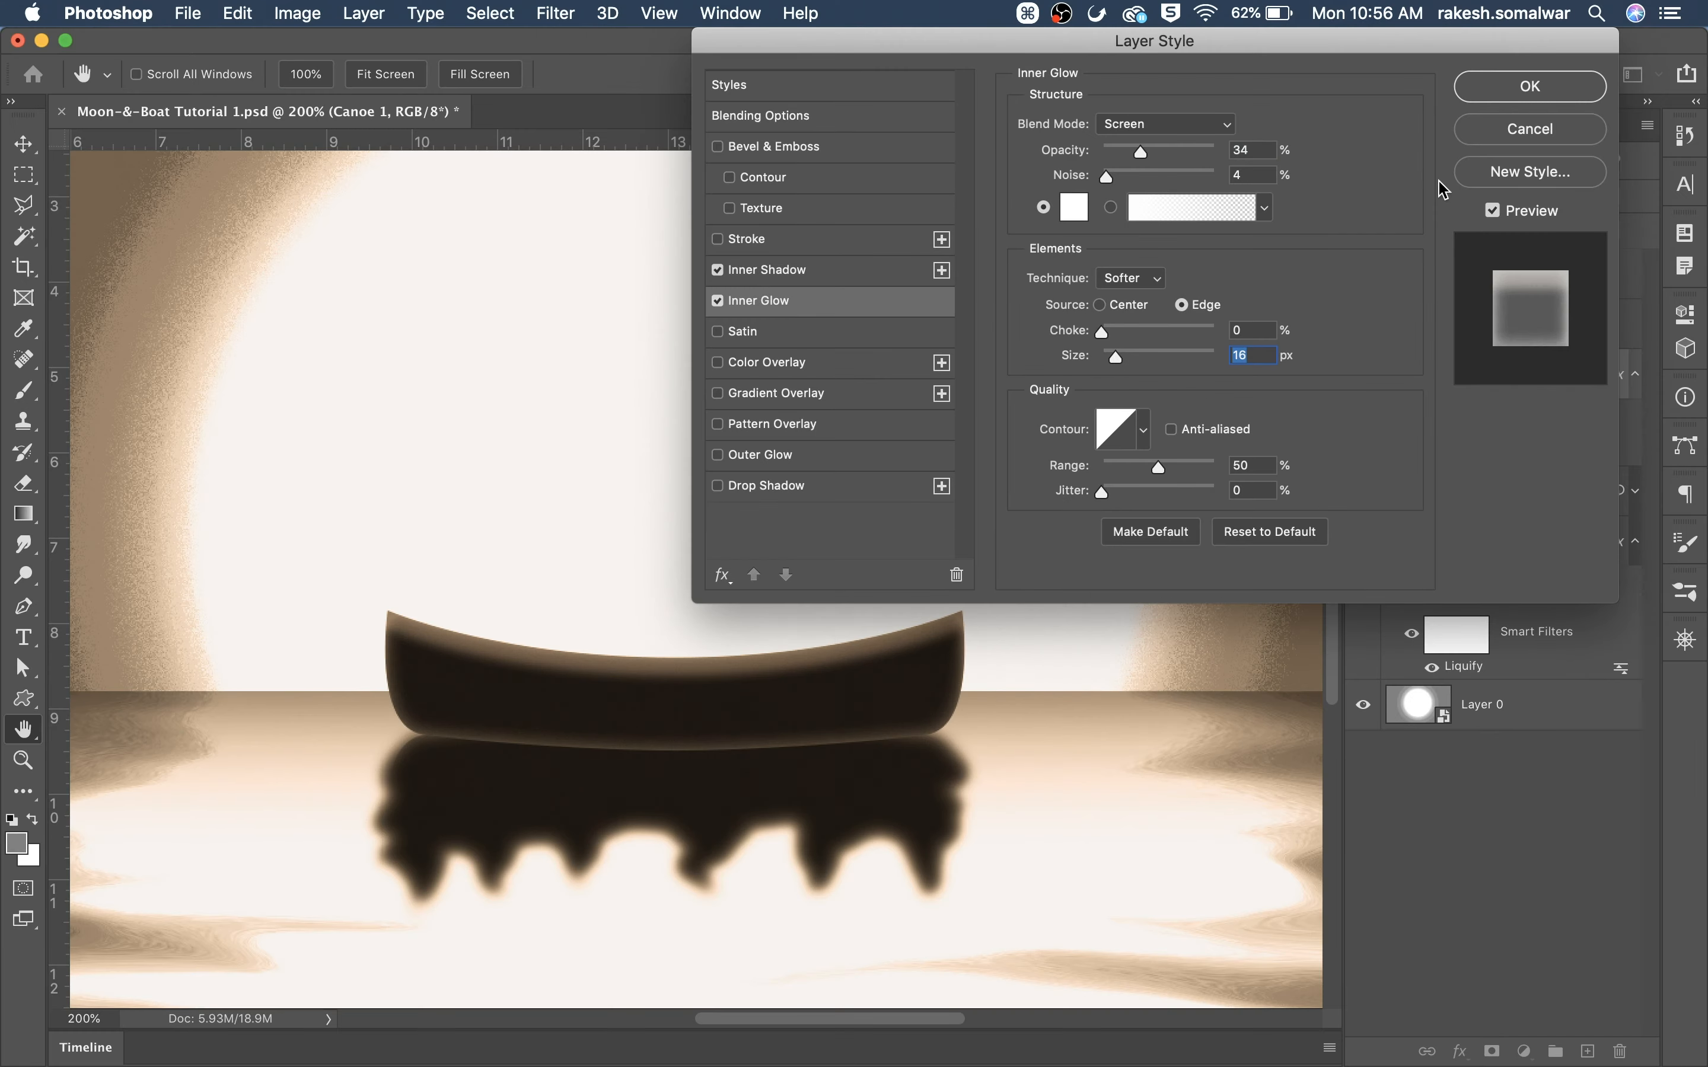
left_click(1536, 85)
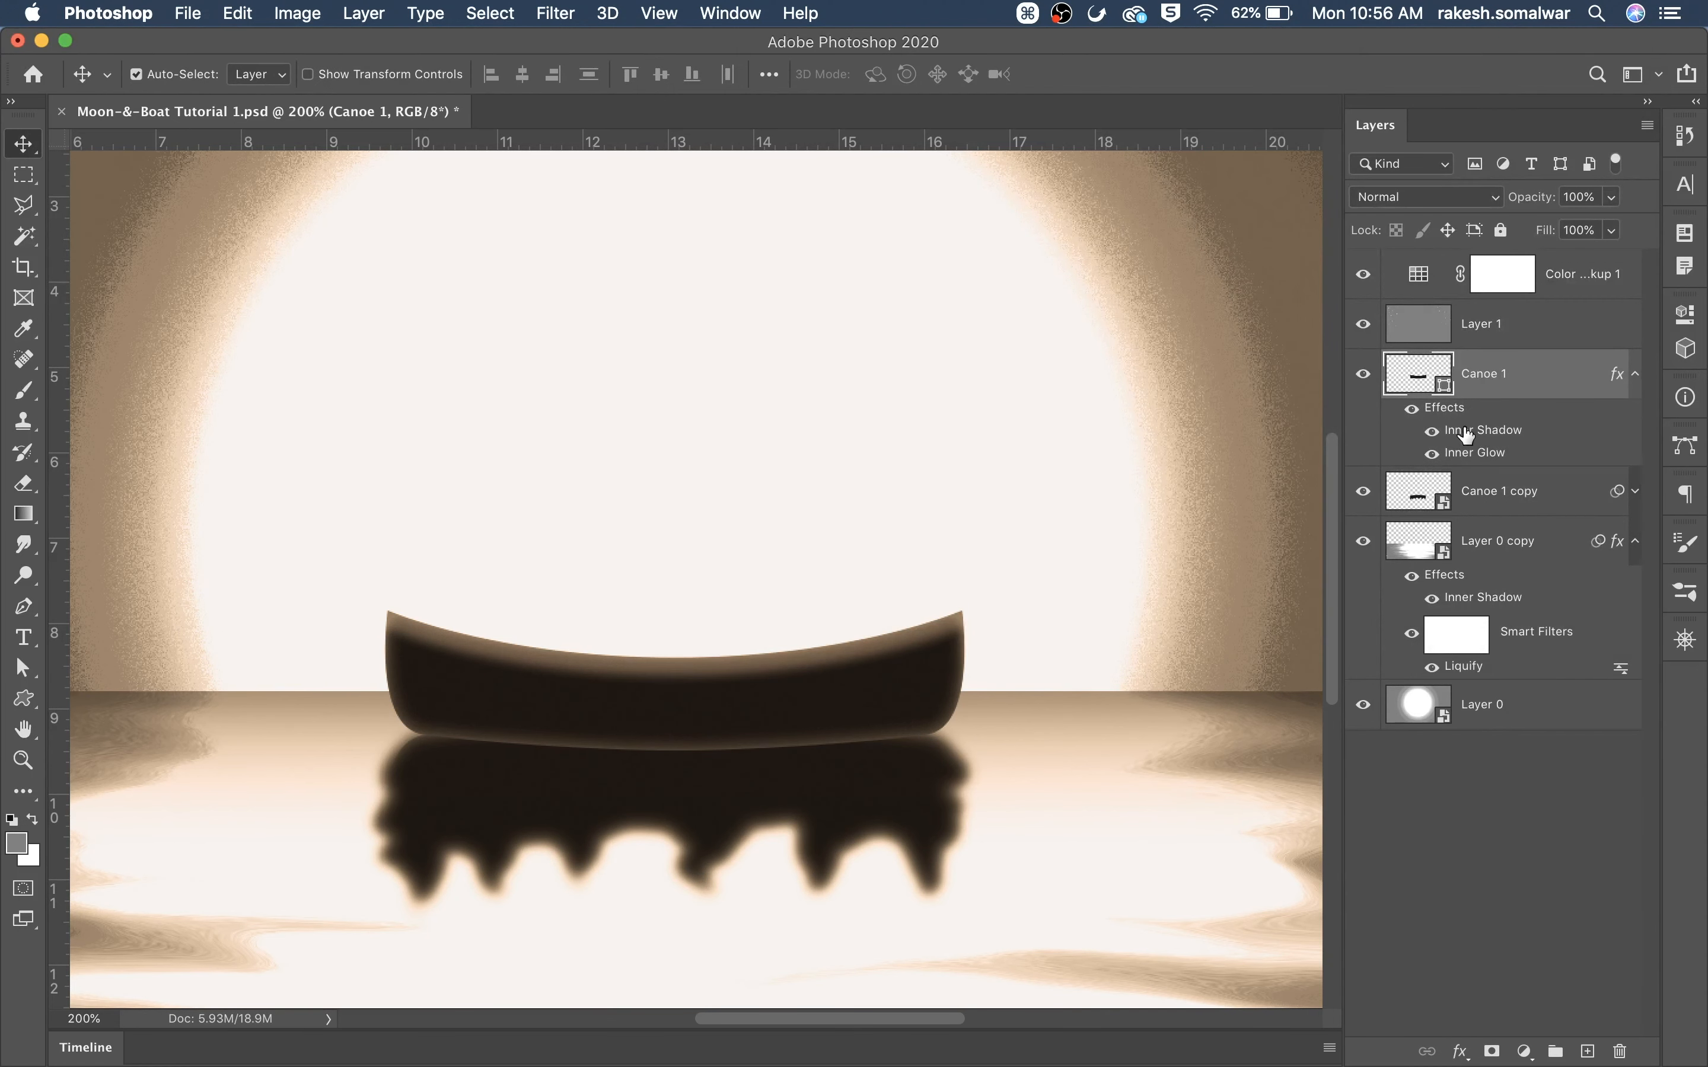
Copy Canoe 1's layer effects onto the Canoe 1 copy reflection layer
key("alt")
key("alt")
left_click_drag(1454, 408, 1473, 510)
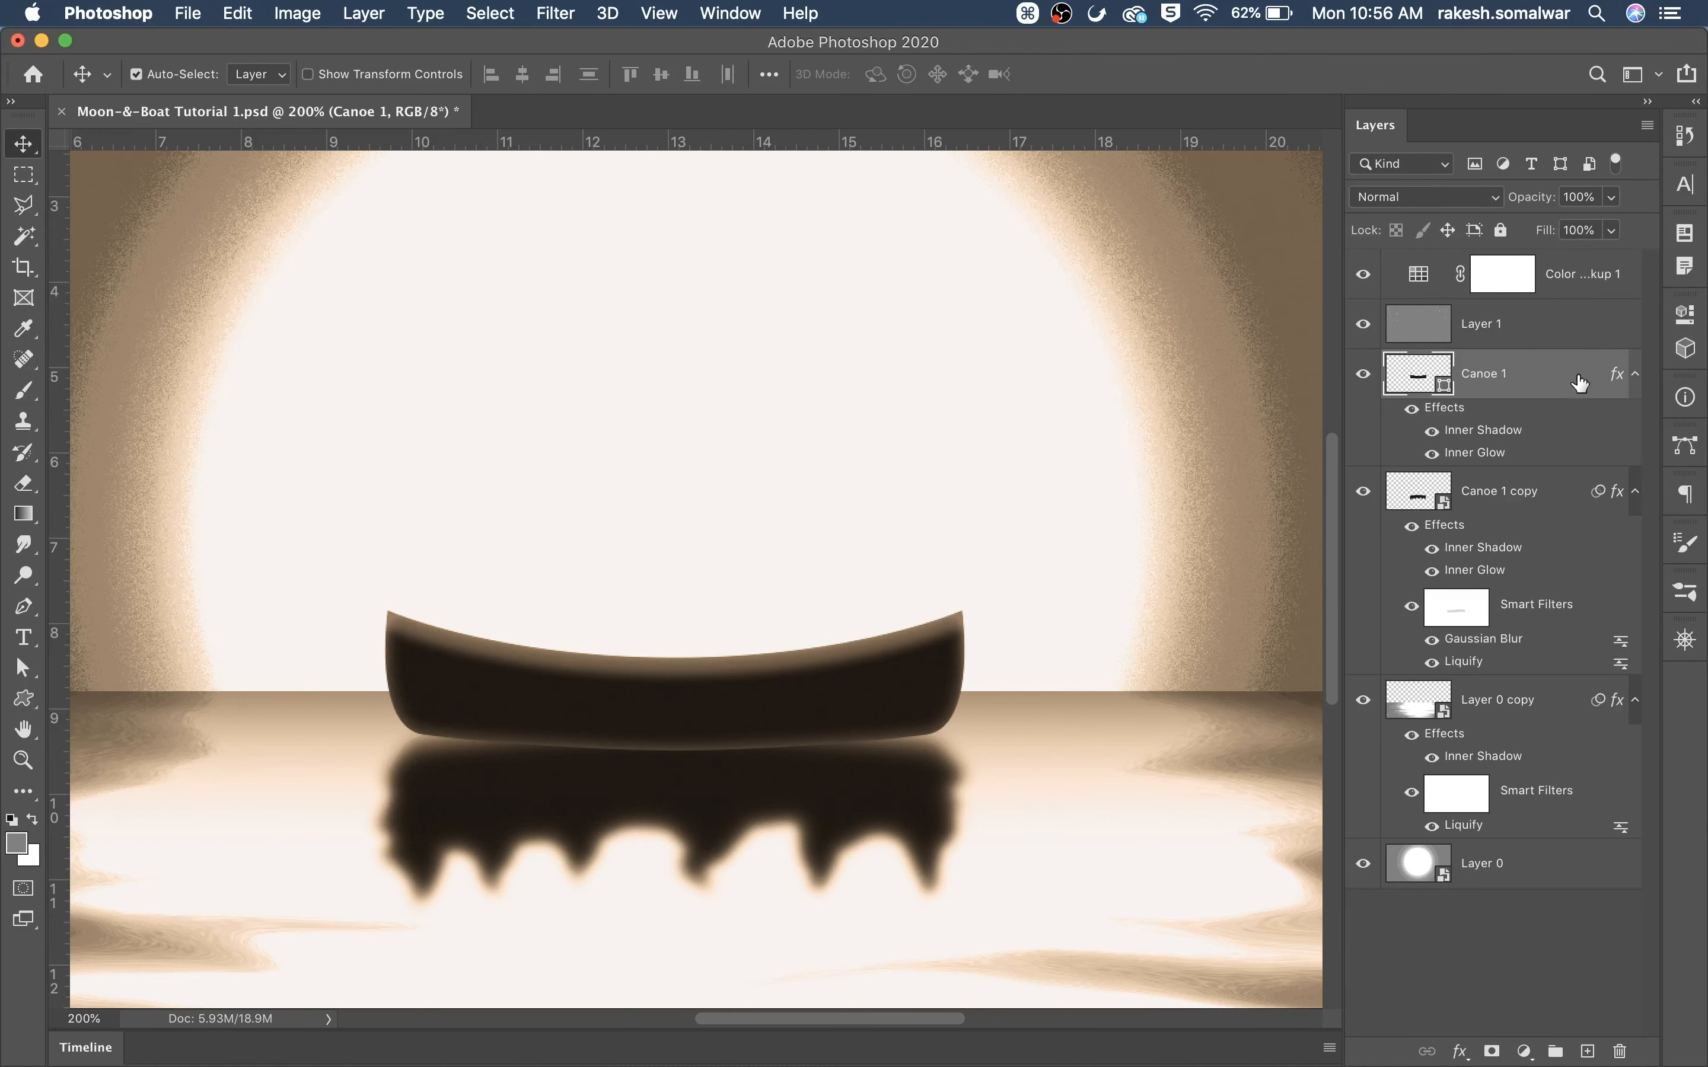
Add a new layer named Layer 2 above Canoe 1 and fill it with 50% Gray
left_click(1648, 126)
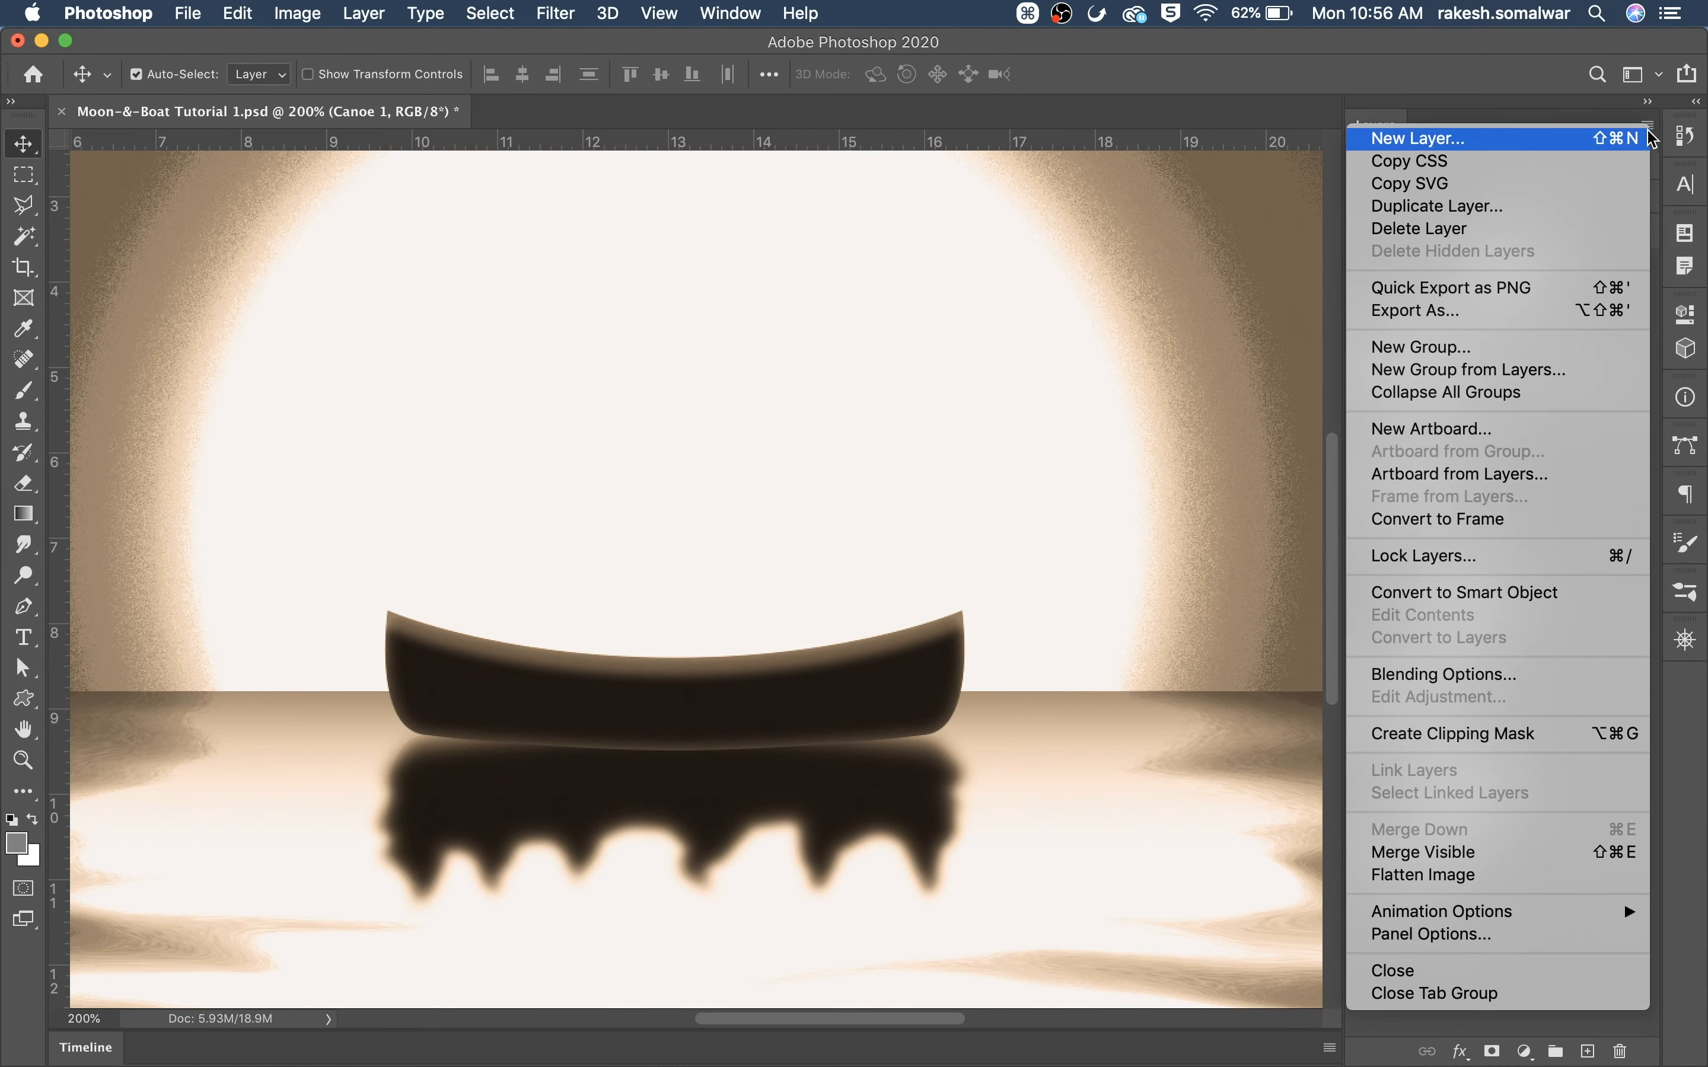
left_click(1405, 145)
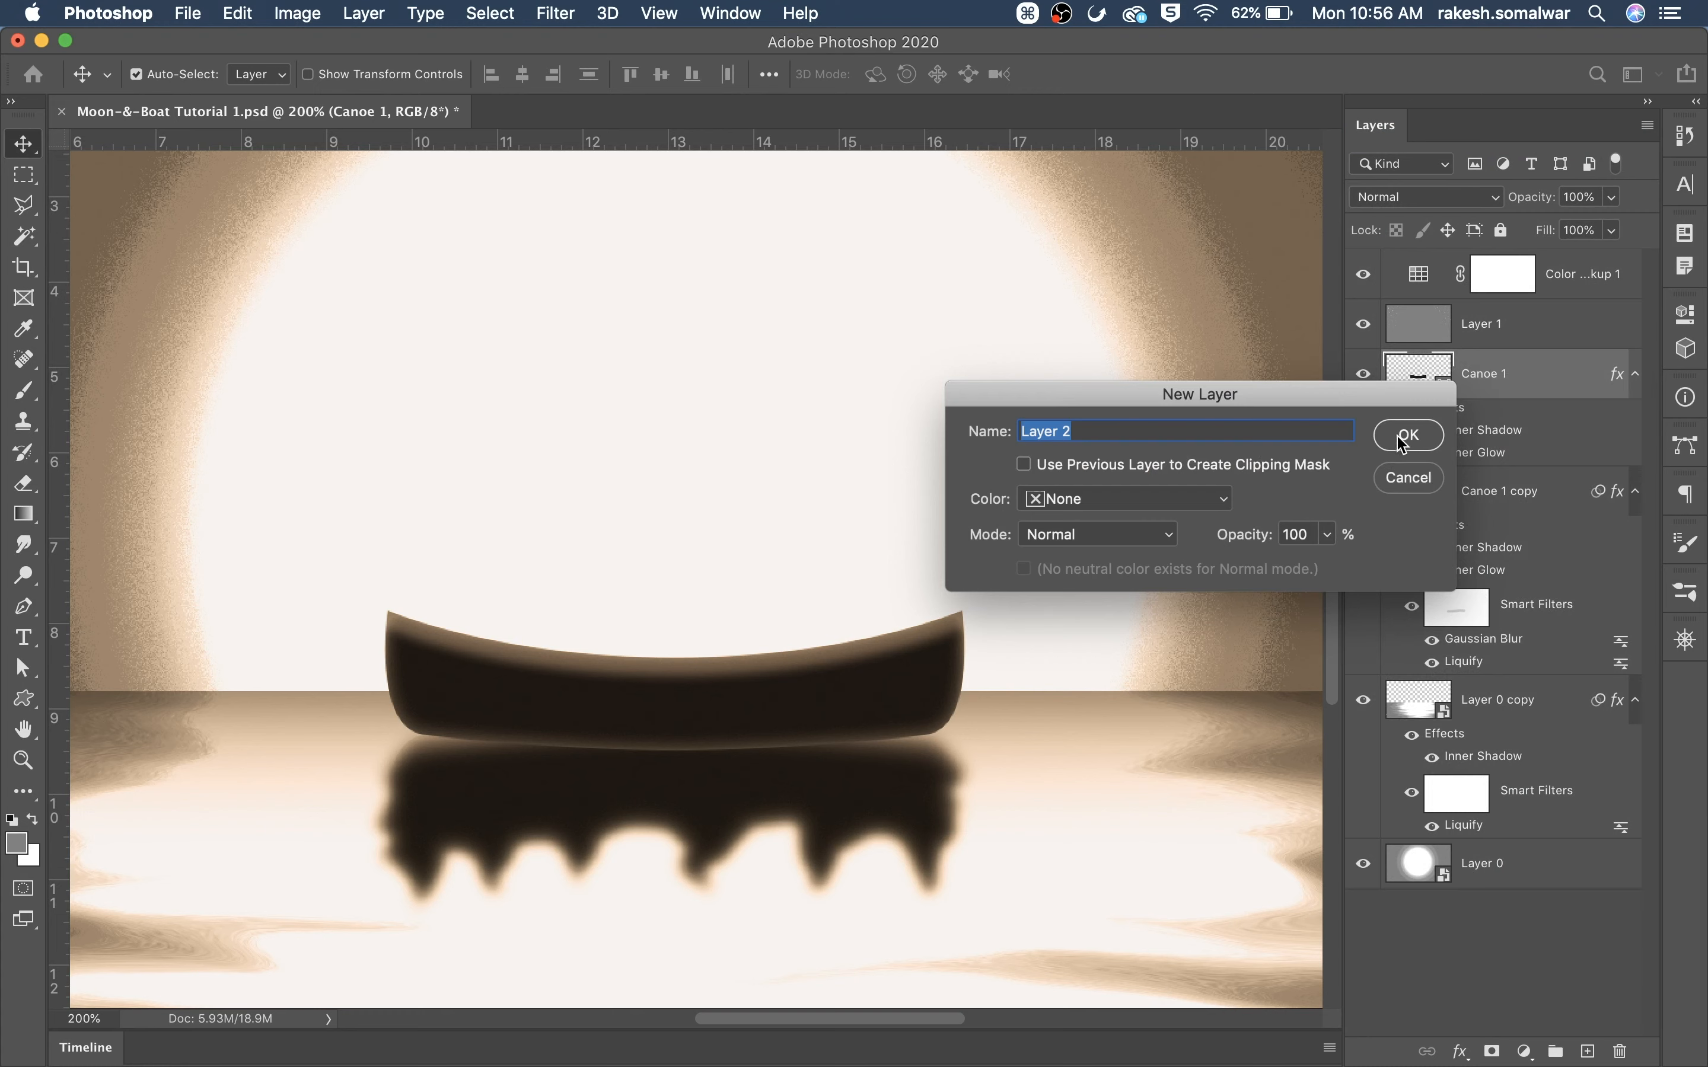
left_click(1406, 438)
key("shift+BackSpace")
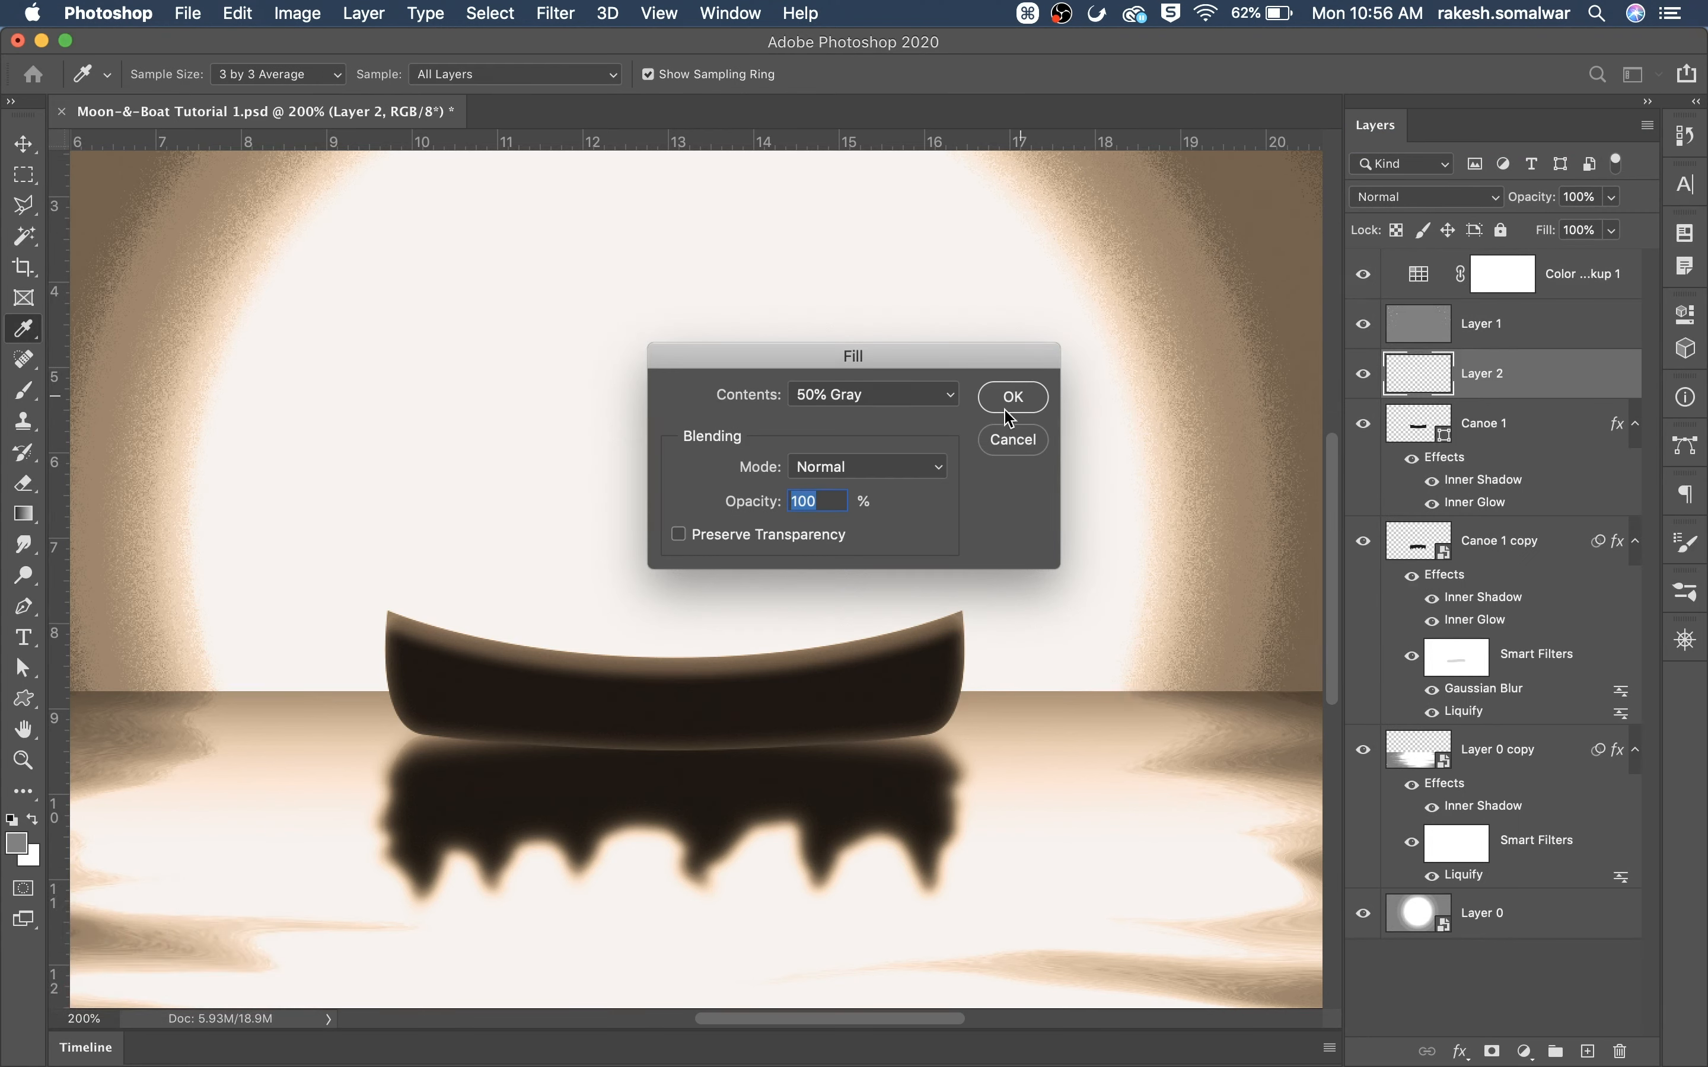
left_click(1012, 410)
key("v")
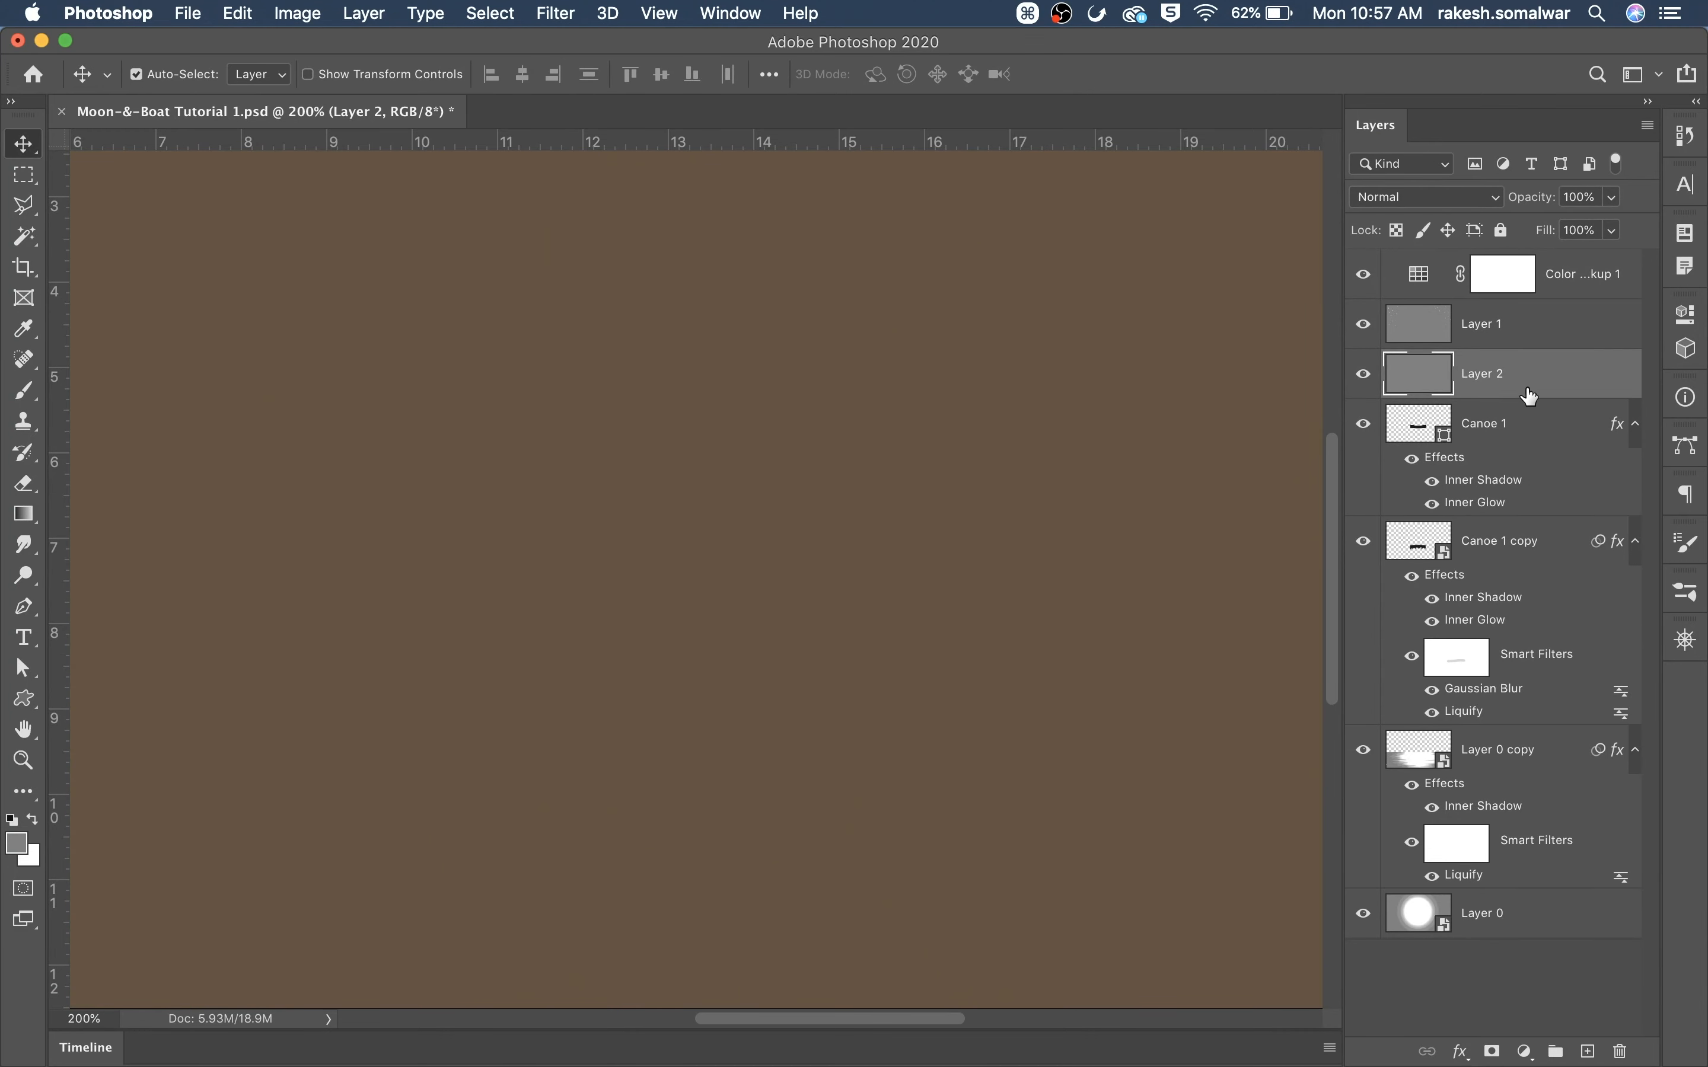
Set Layer 2's blend mode to Hard Light
left_click(1415, 195)
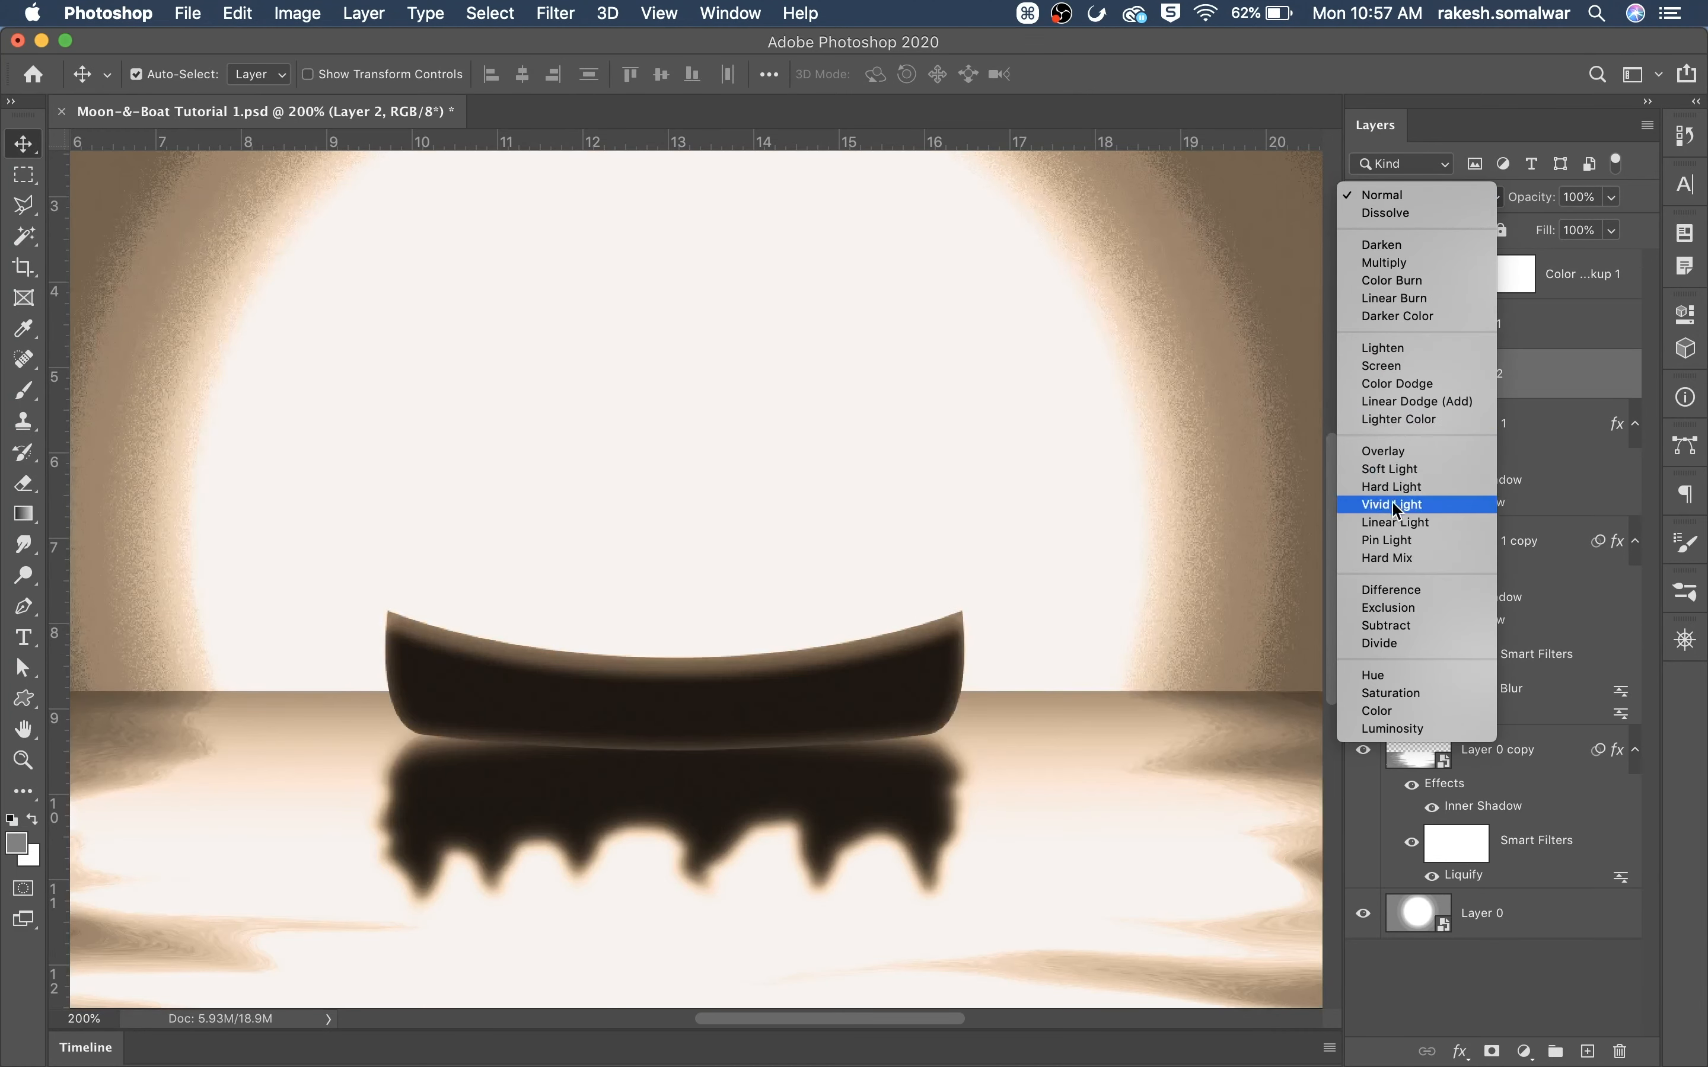
left_click(1393, 487)
left_click_drag(1531, 378, 1491, 439)
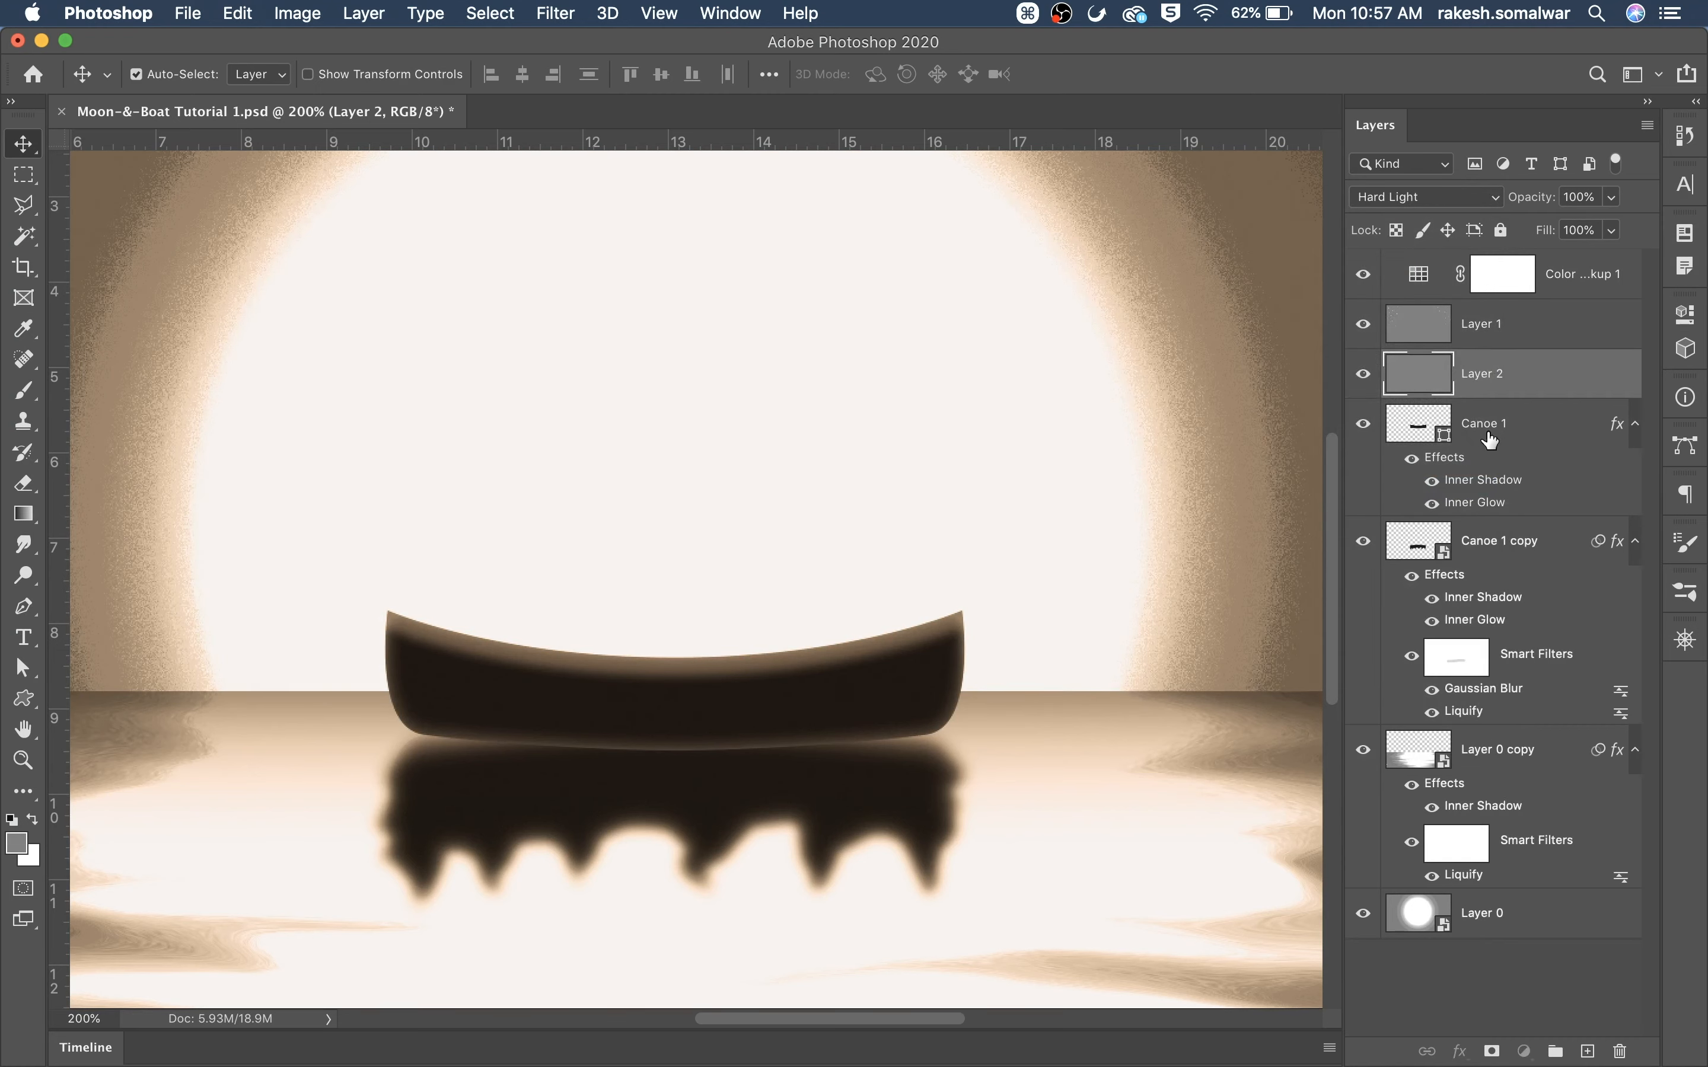
Dodge the midtones along the canoe's lower edge and its reflection on Layer 2 at 9% exposure
left_click(28, 581)
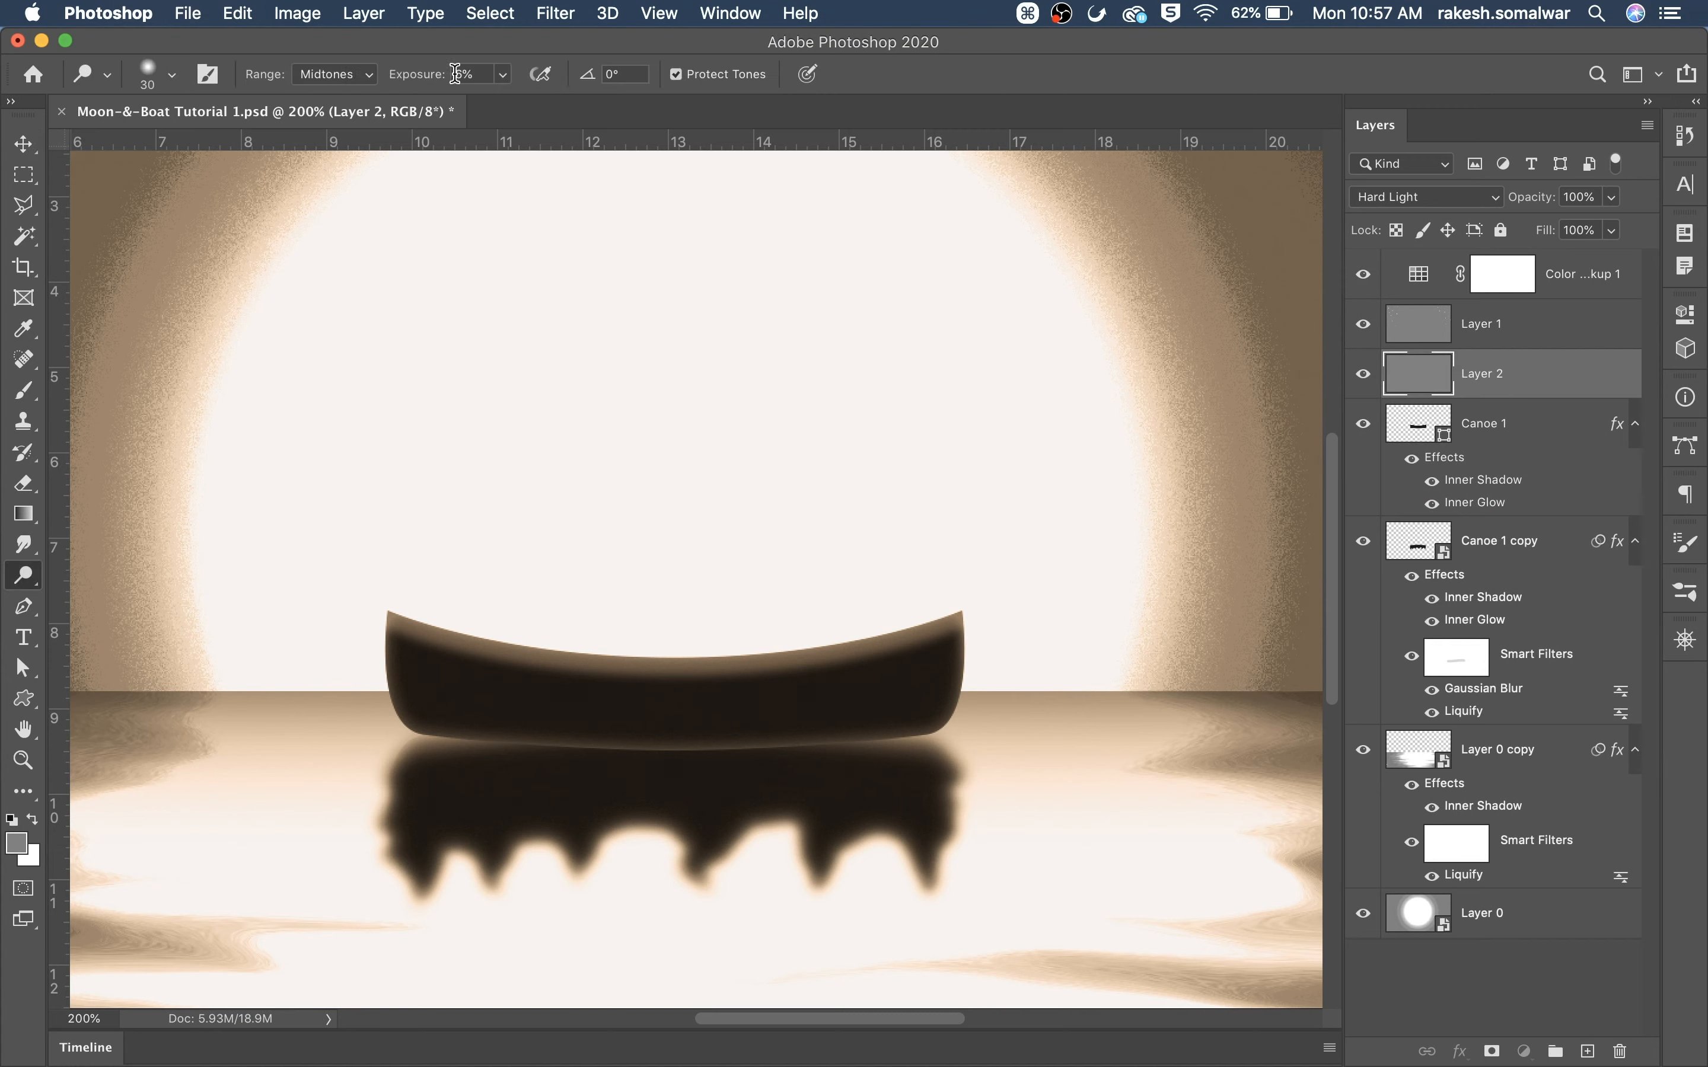
left_click(505, 74)
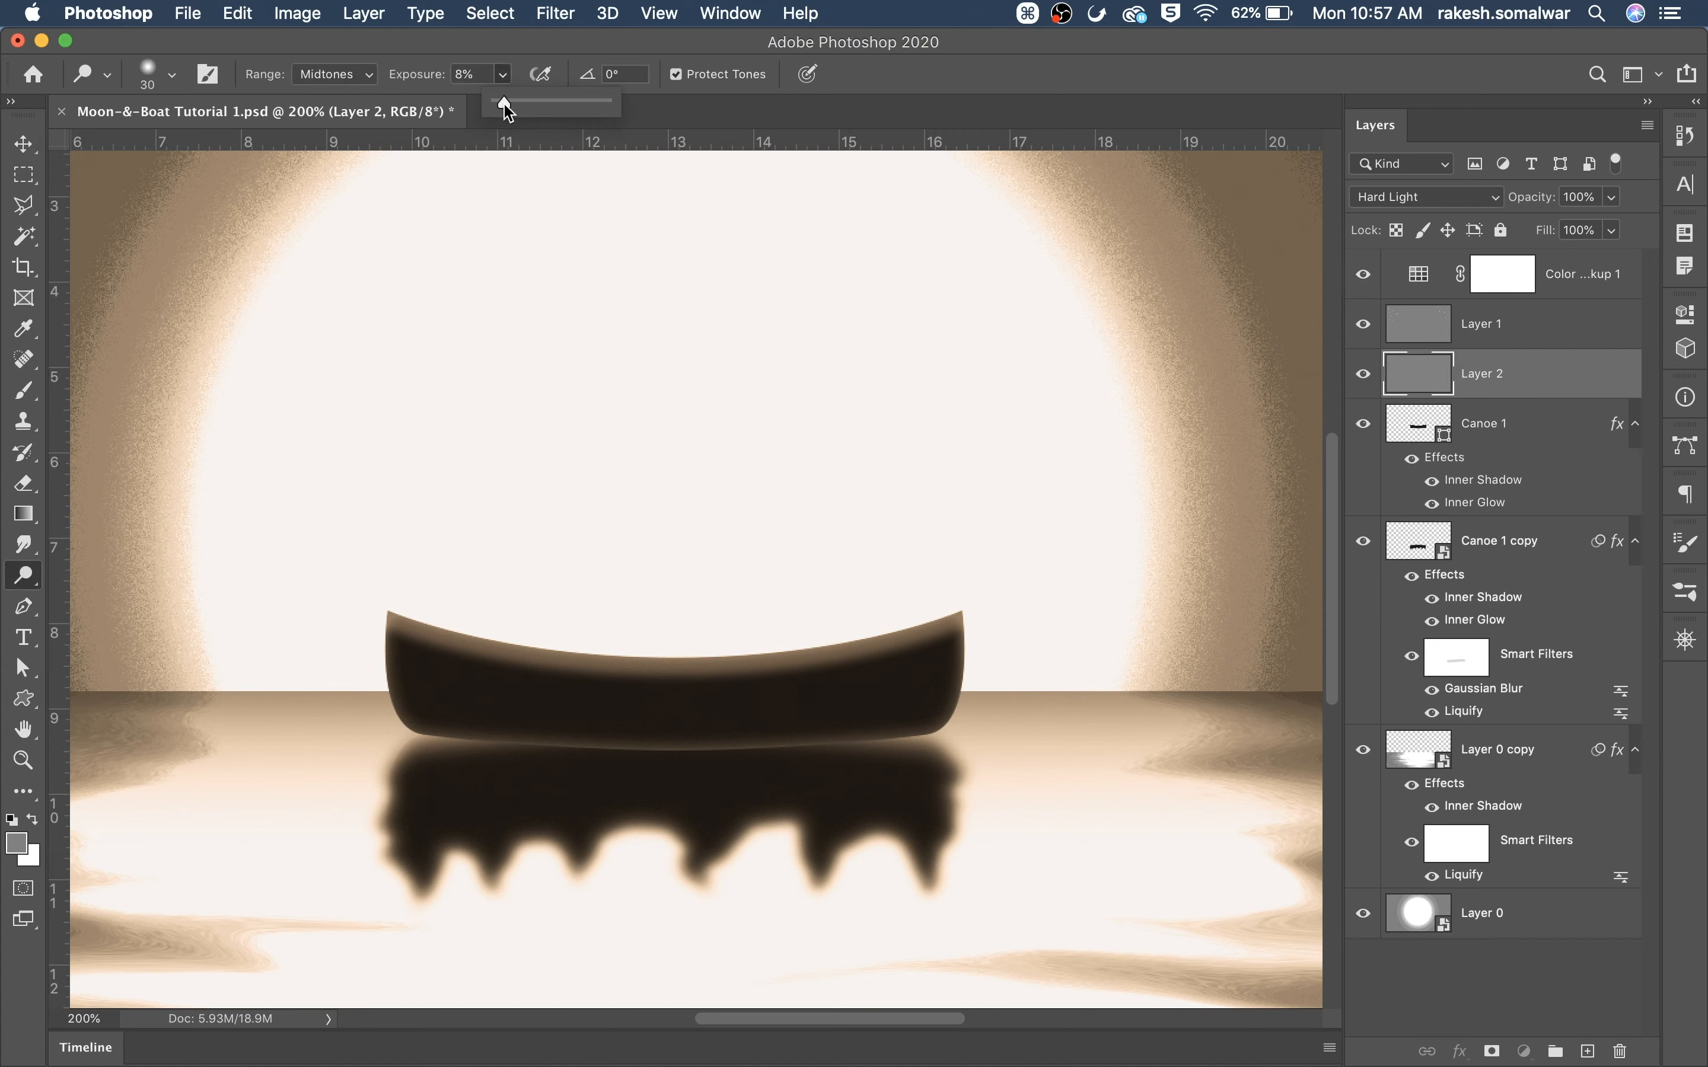
left_click(867, 106)
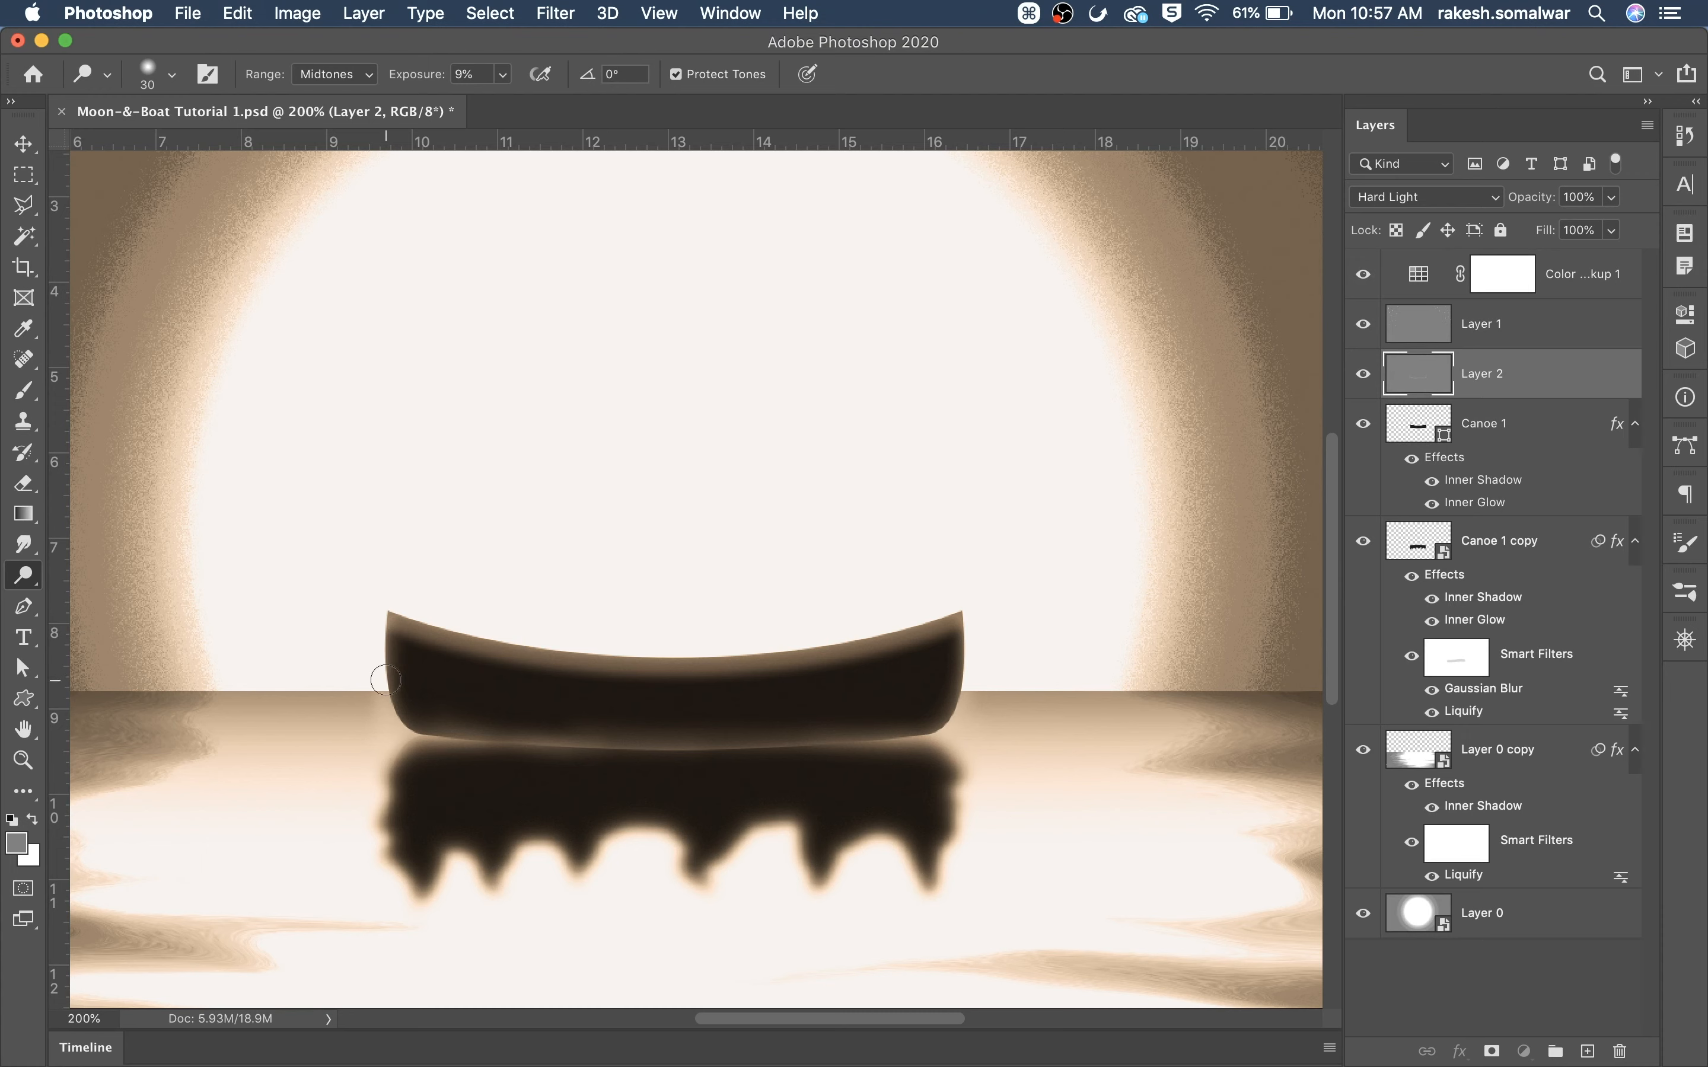
mouse_move(520, 746)
left_mouse_down()
mouse_move(481, 599)
mouse_move(936, 760)
left_mouse_up()
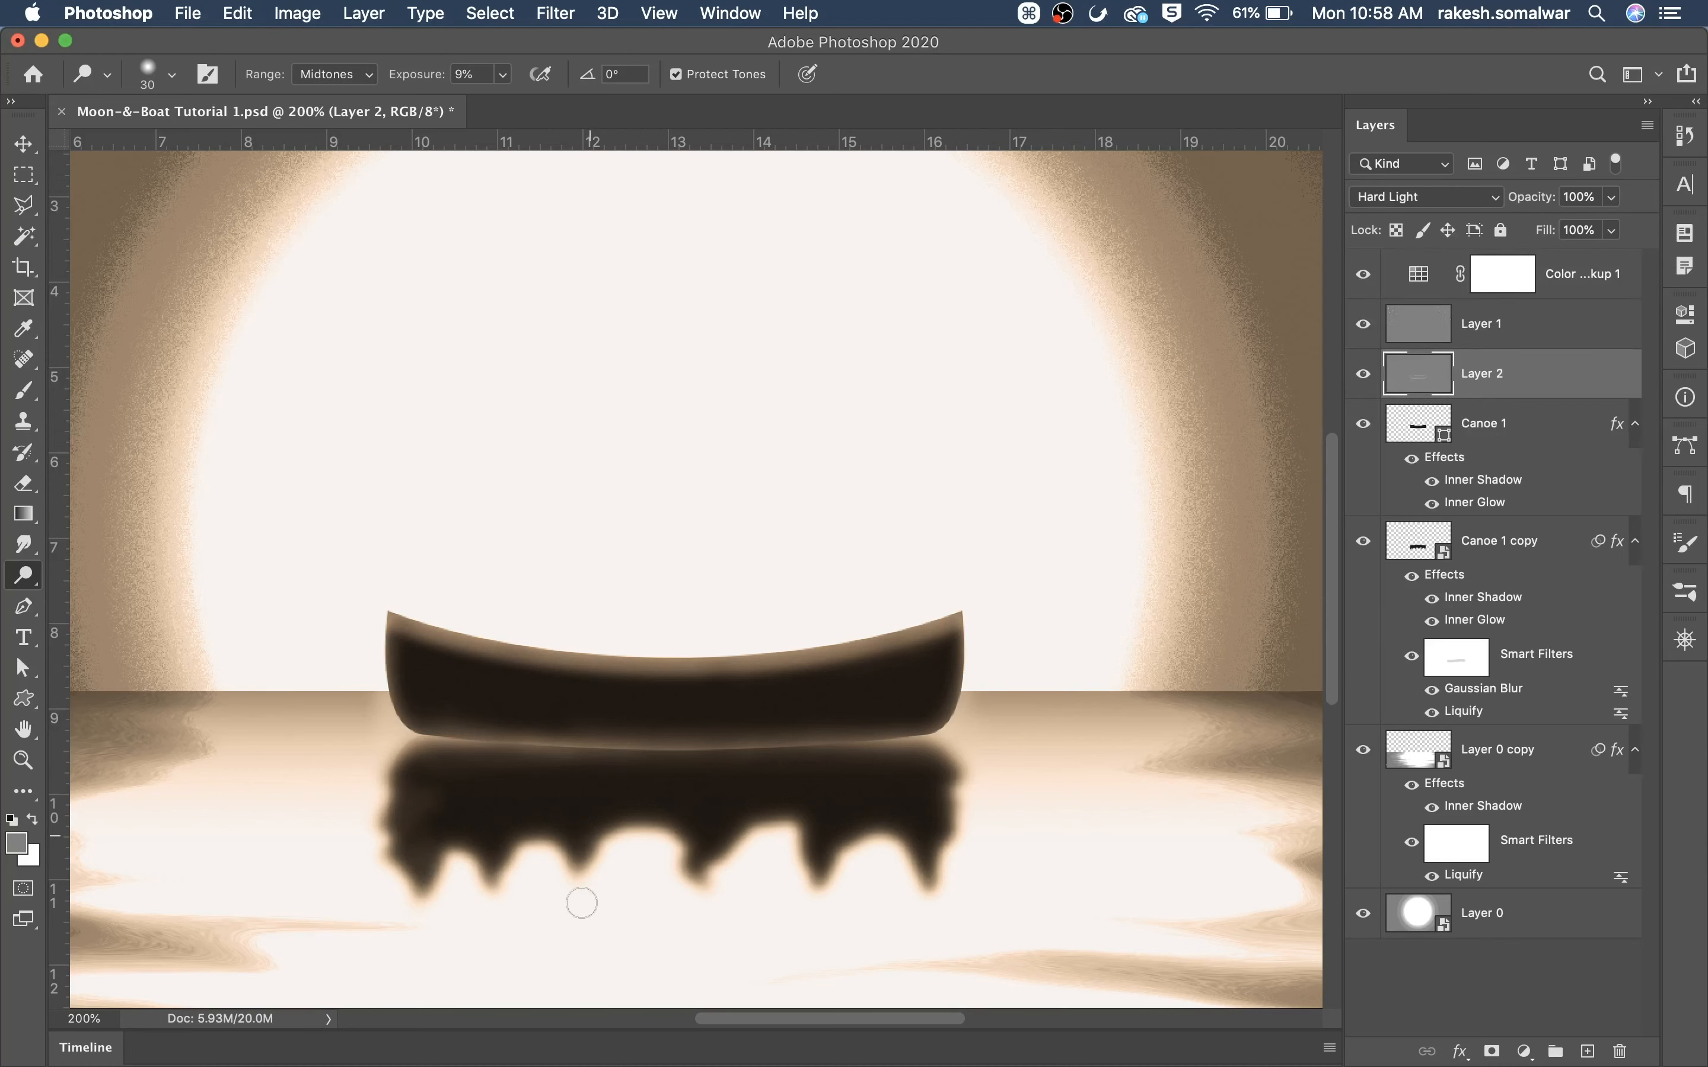
Set the Dodge range to Highlights and brighten the canoe's upper edge on Layer 2 at 9% exposure
left_click(335, 74)
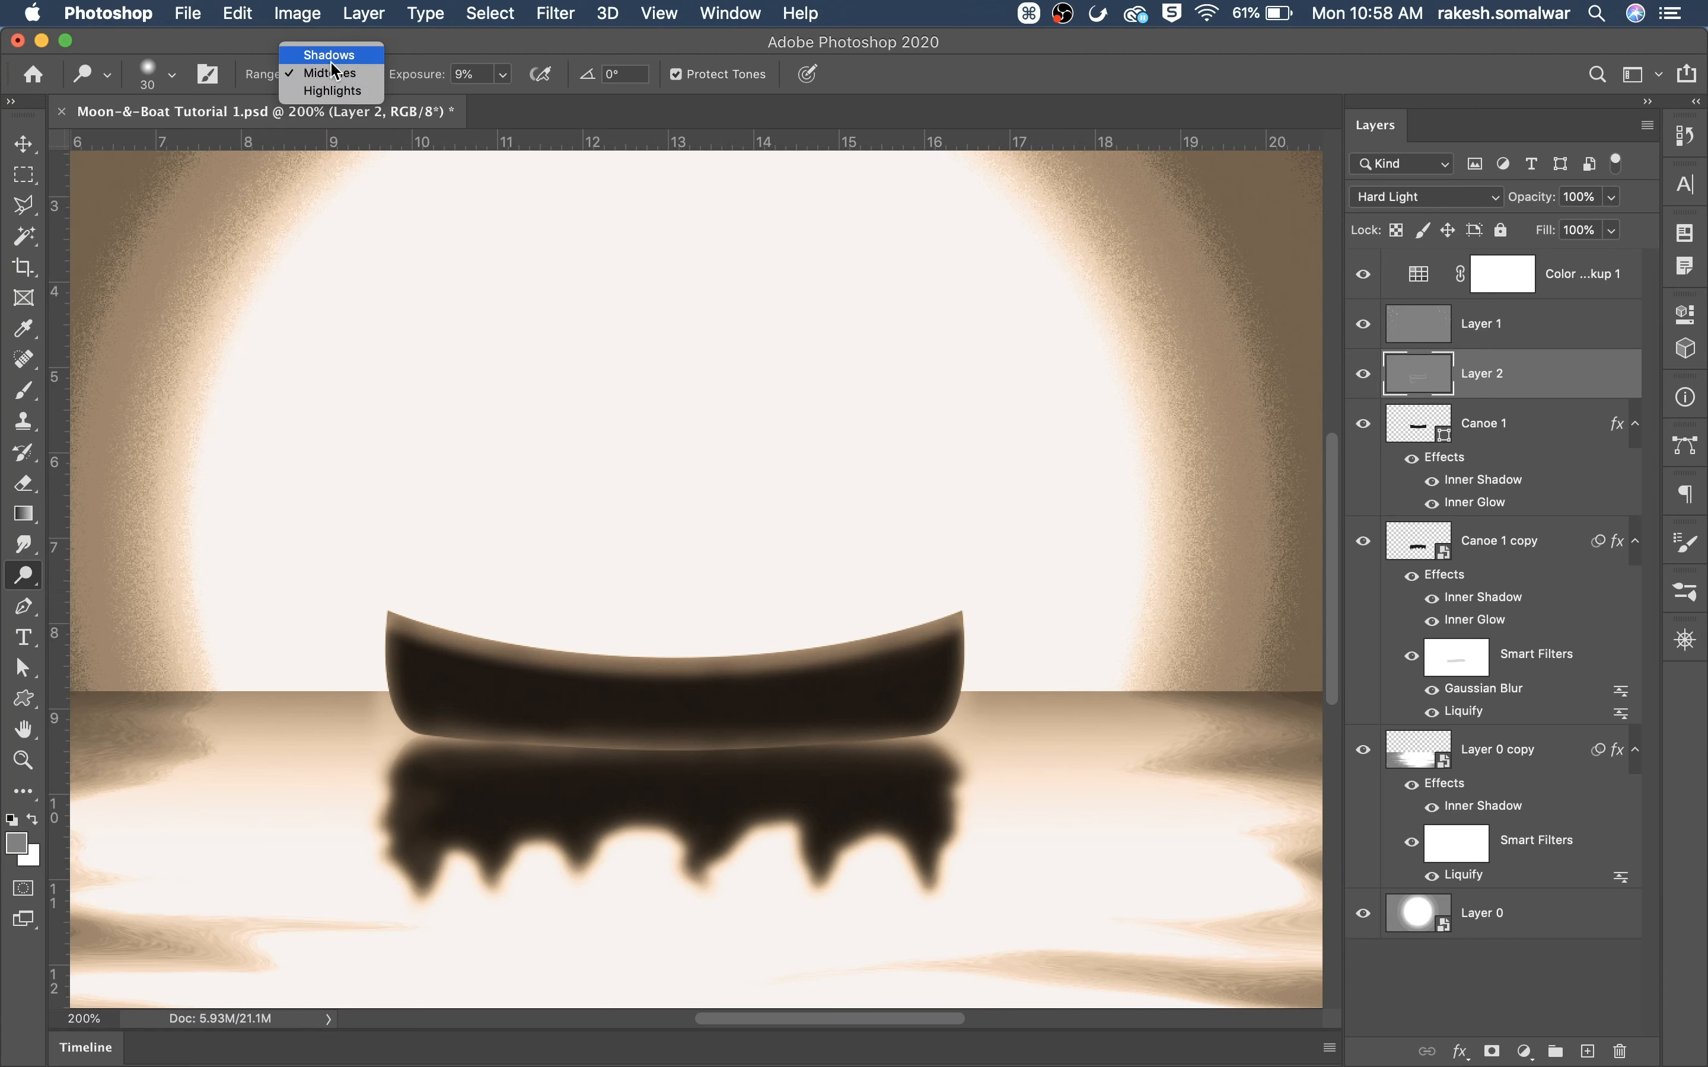
left_click(330, 92)
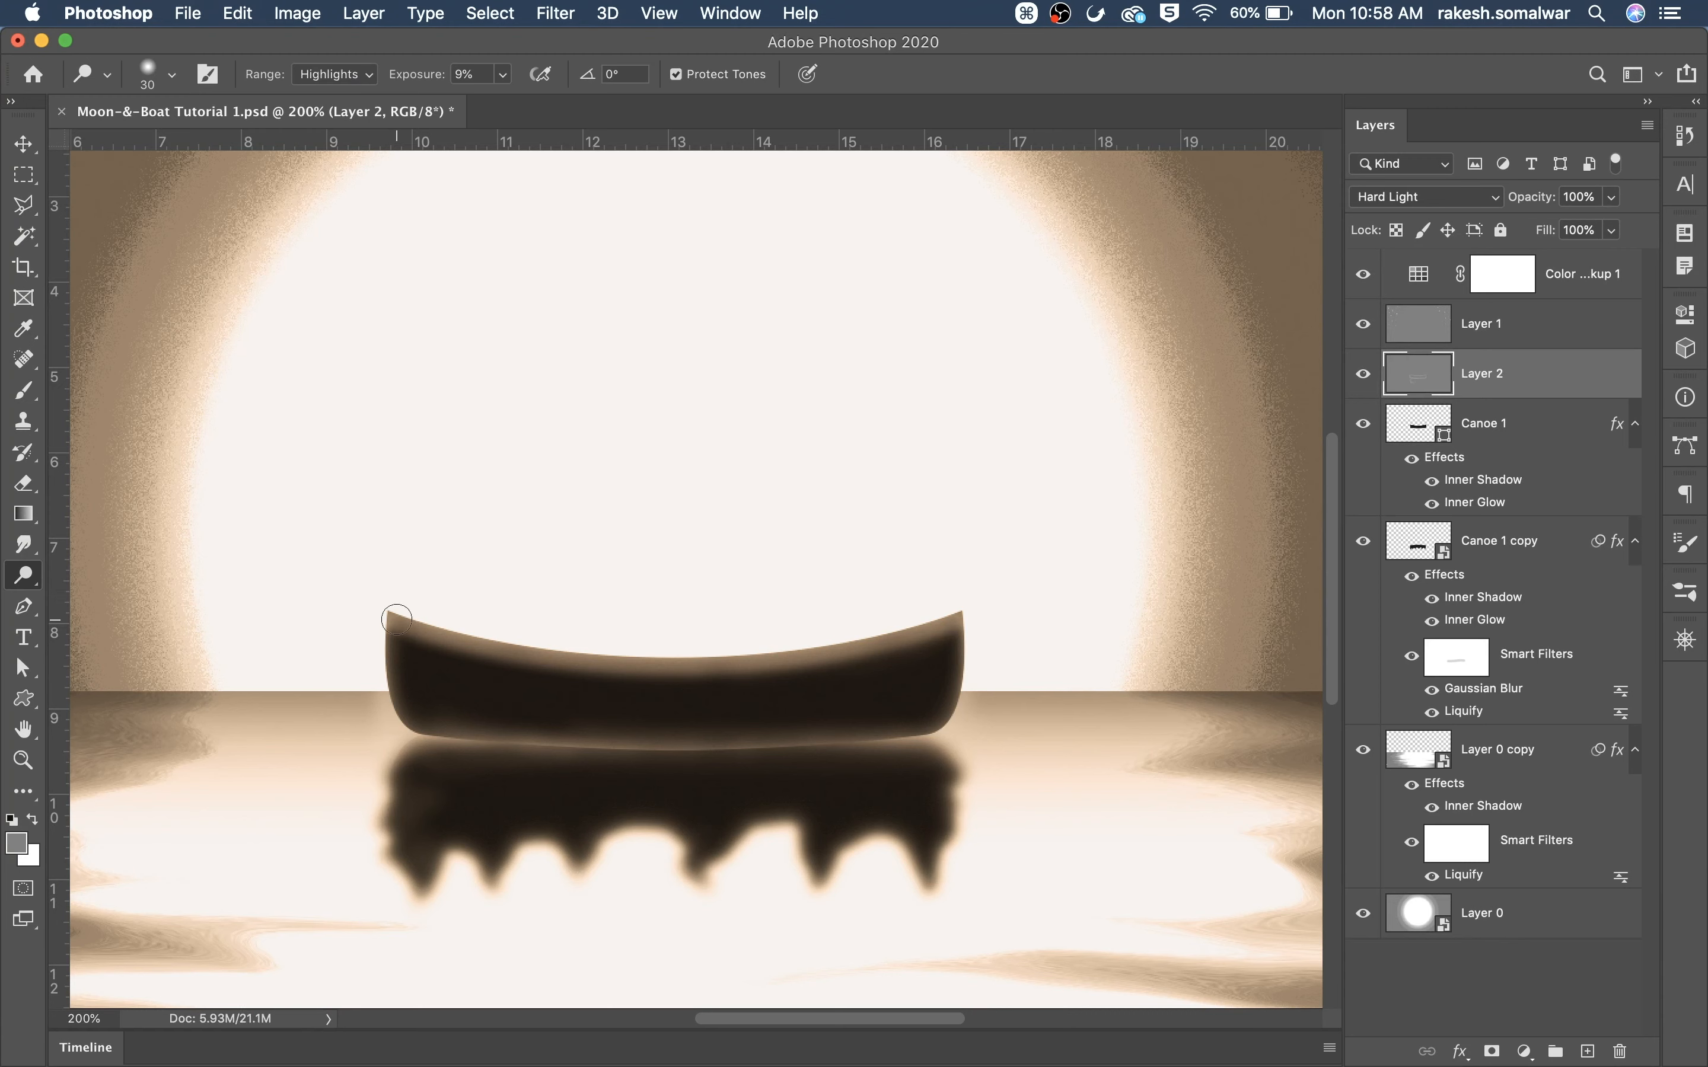
left_click_drag(409, 627, 425, 626)
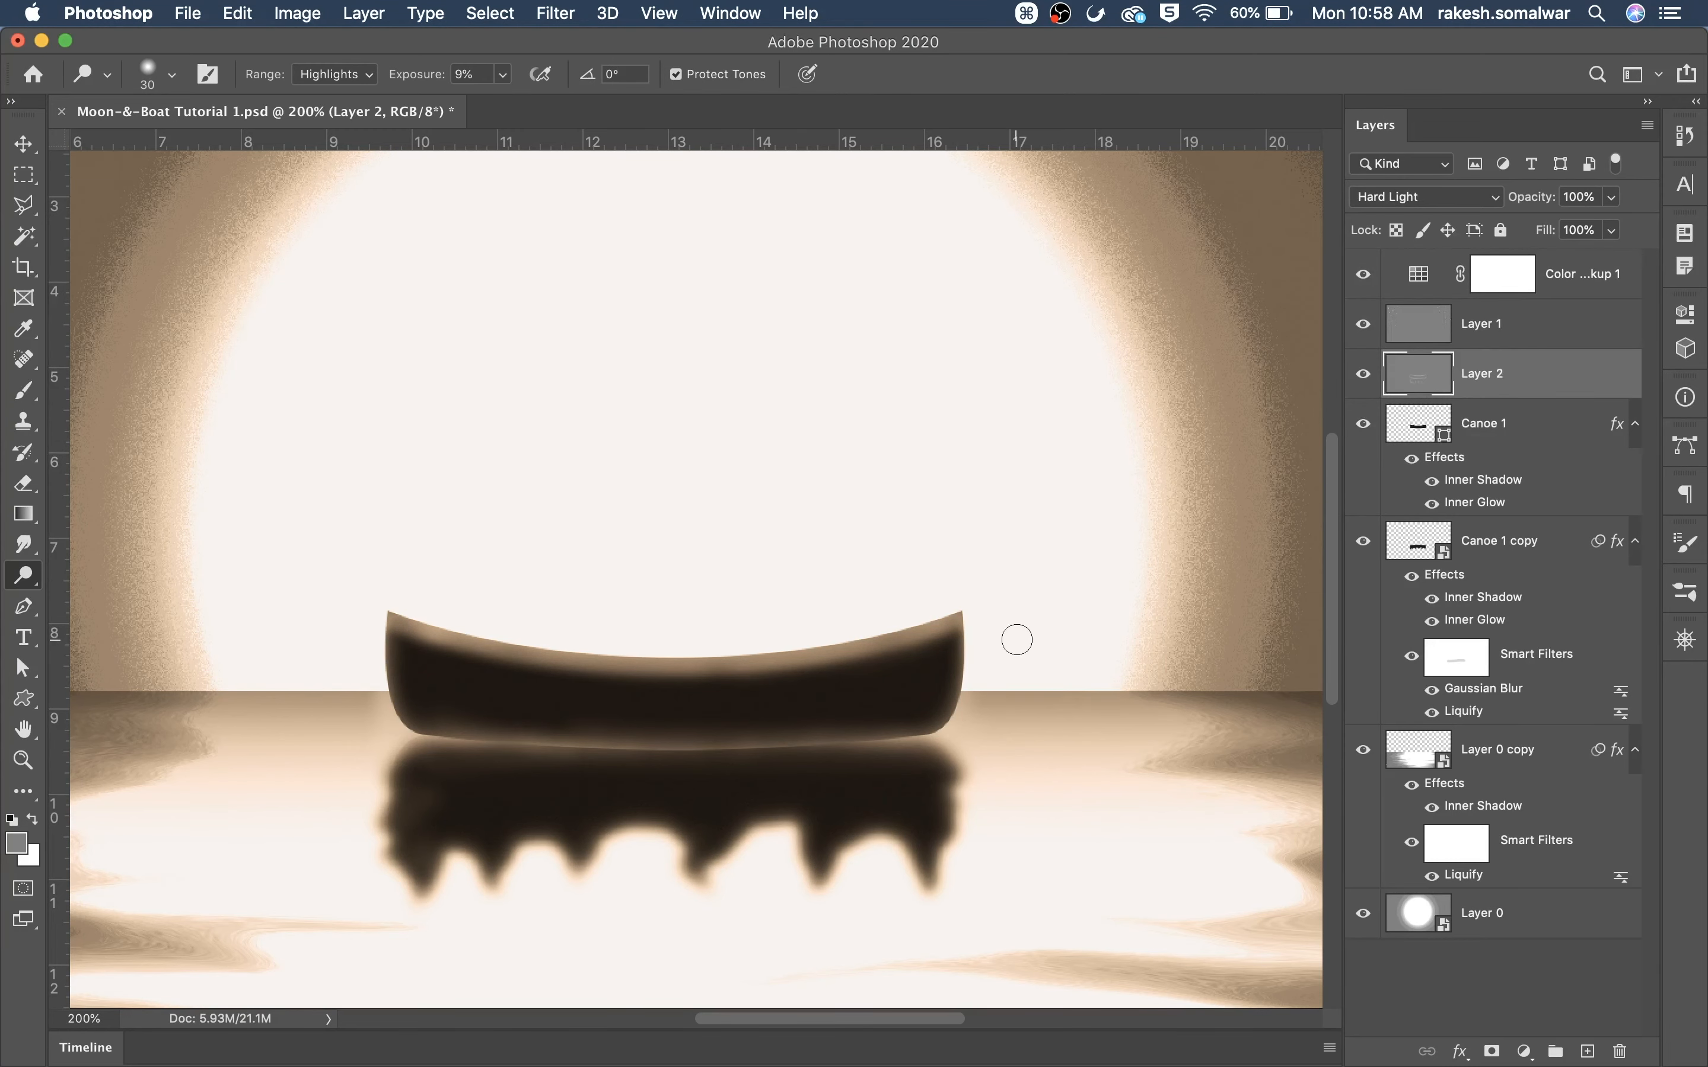
key("super+minus")
key("super+minus")
key("super+0")
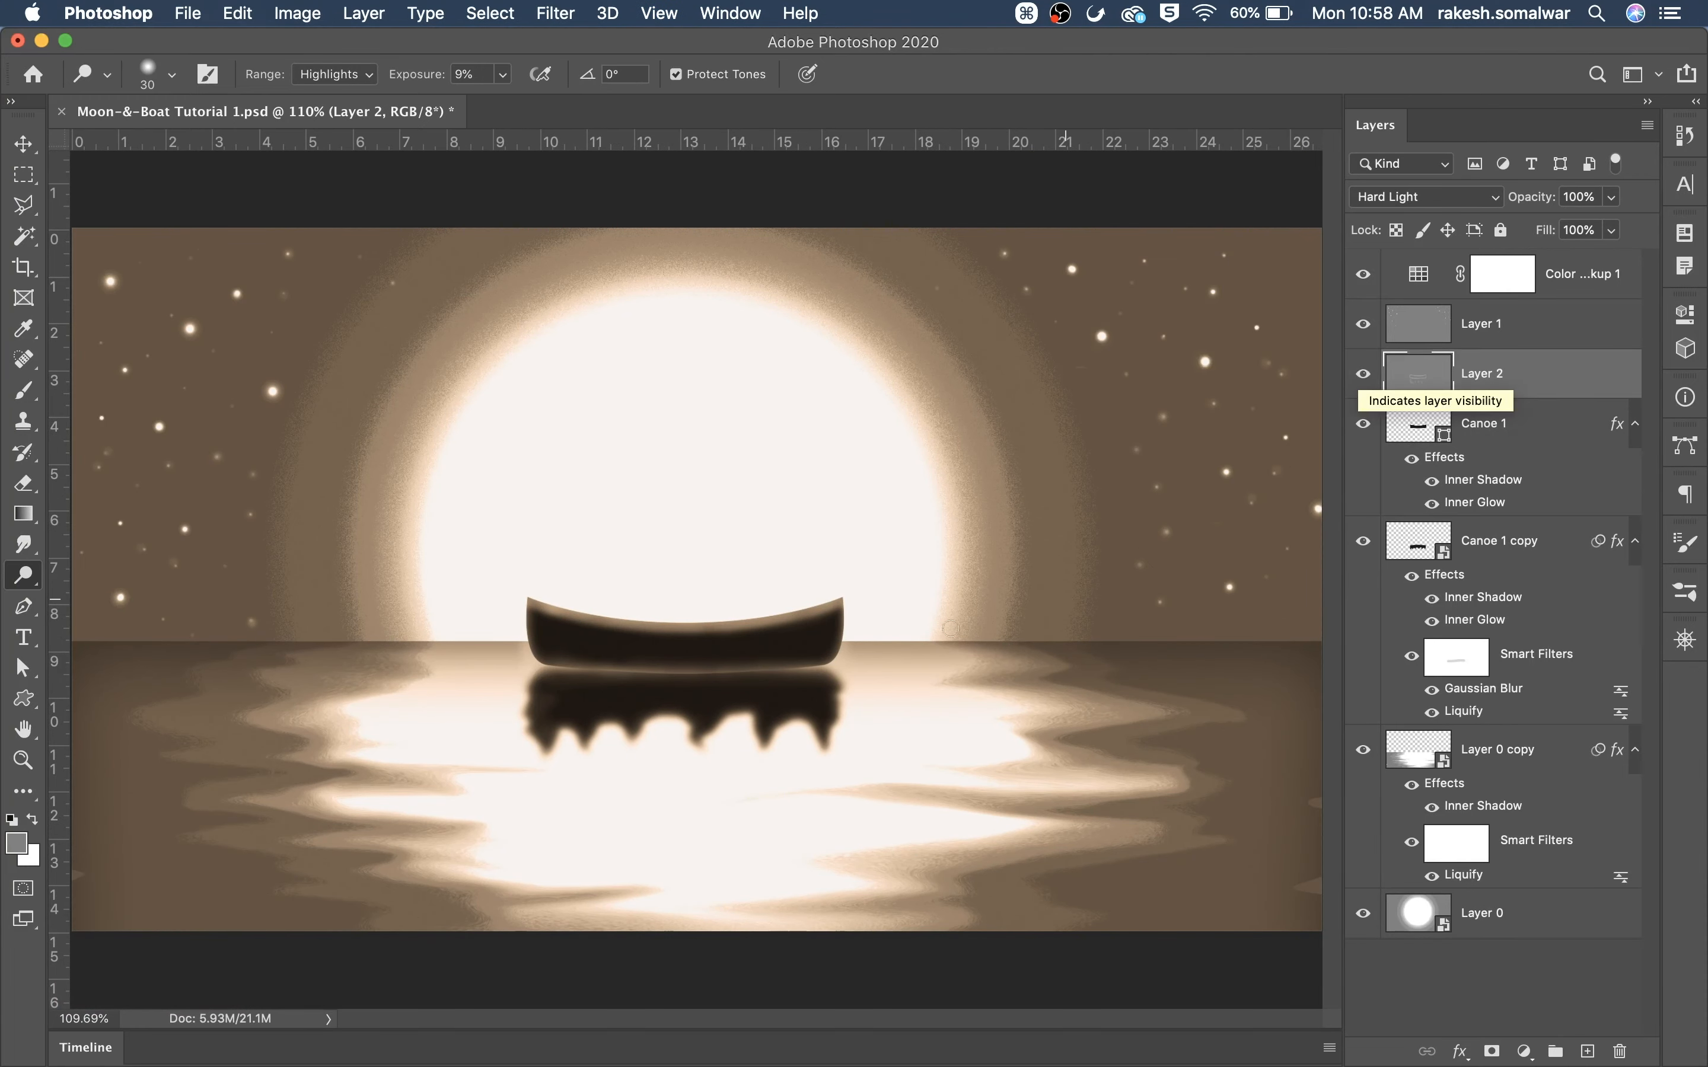
Move the Canoe 1 copy reflection layer above Canoe 1 and add a white layer mask to it
left_click_drag(1499, 547, 1508, 422)
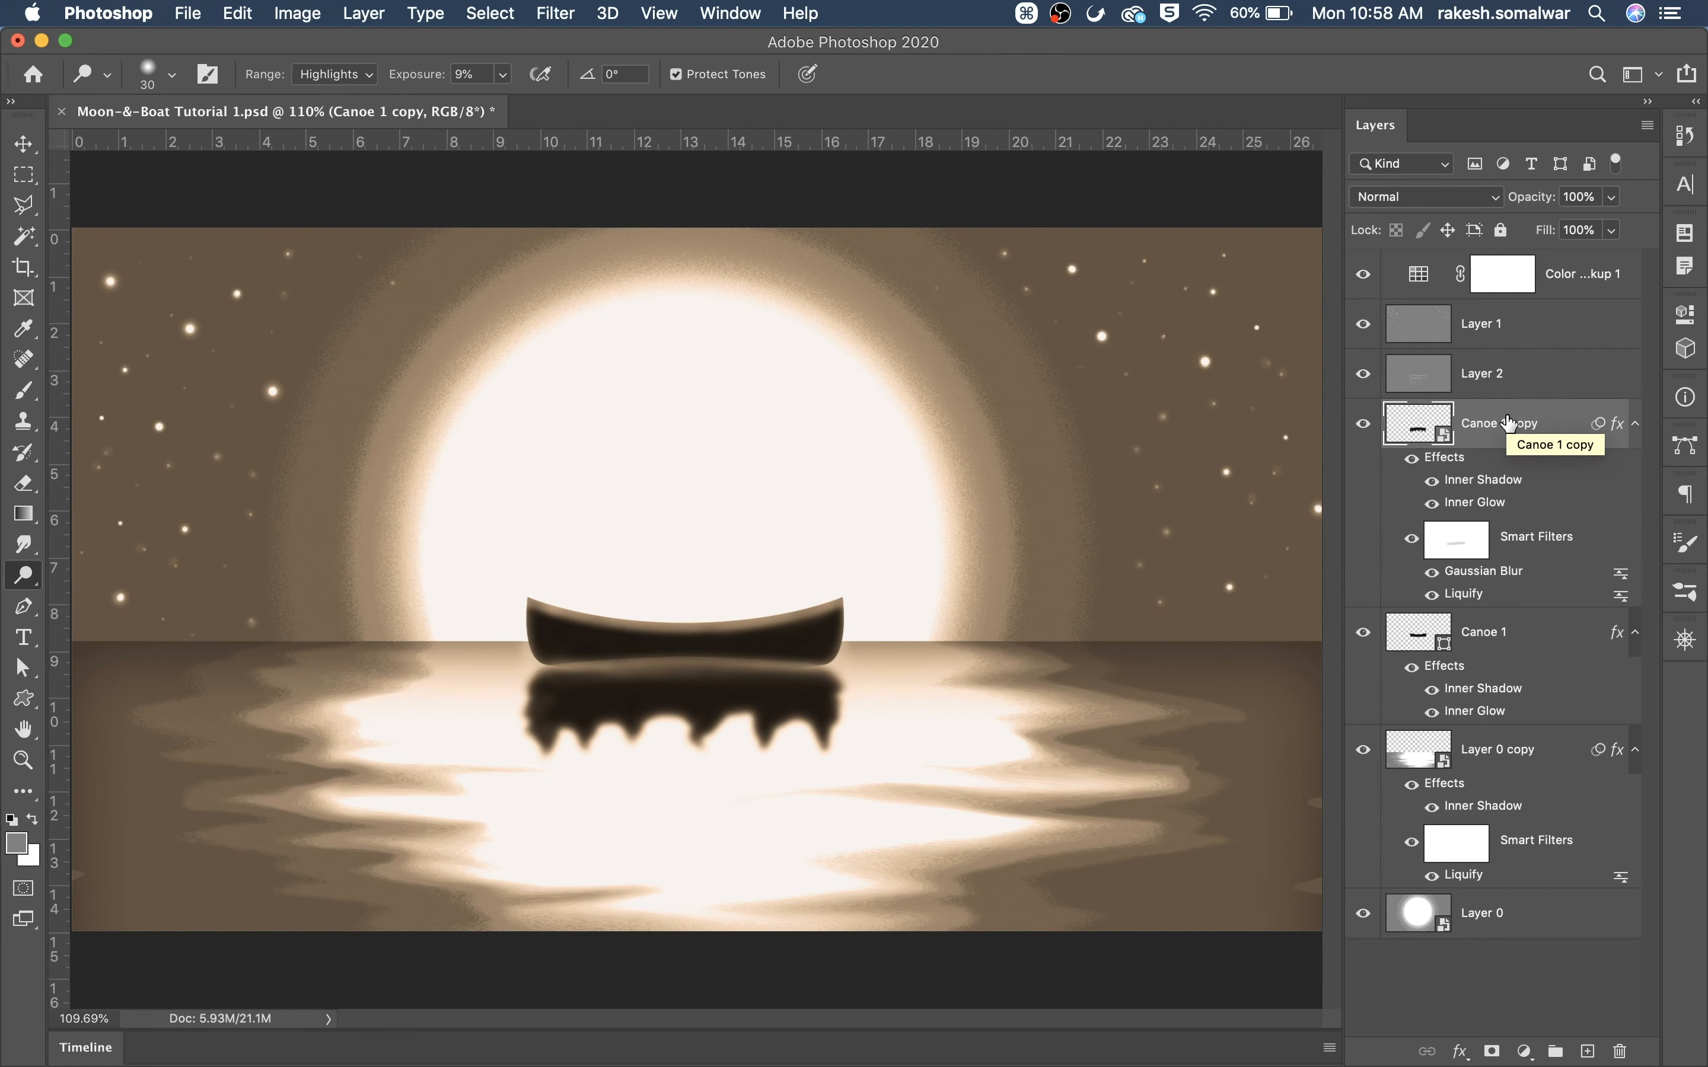
key("cmd+equal")
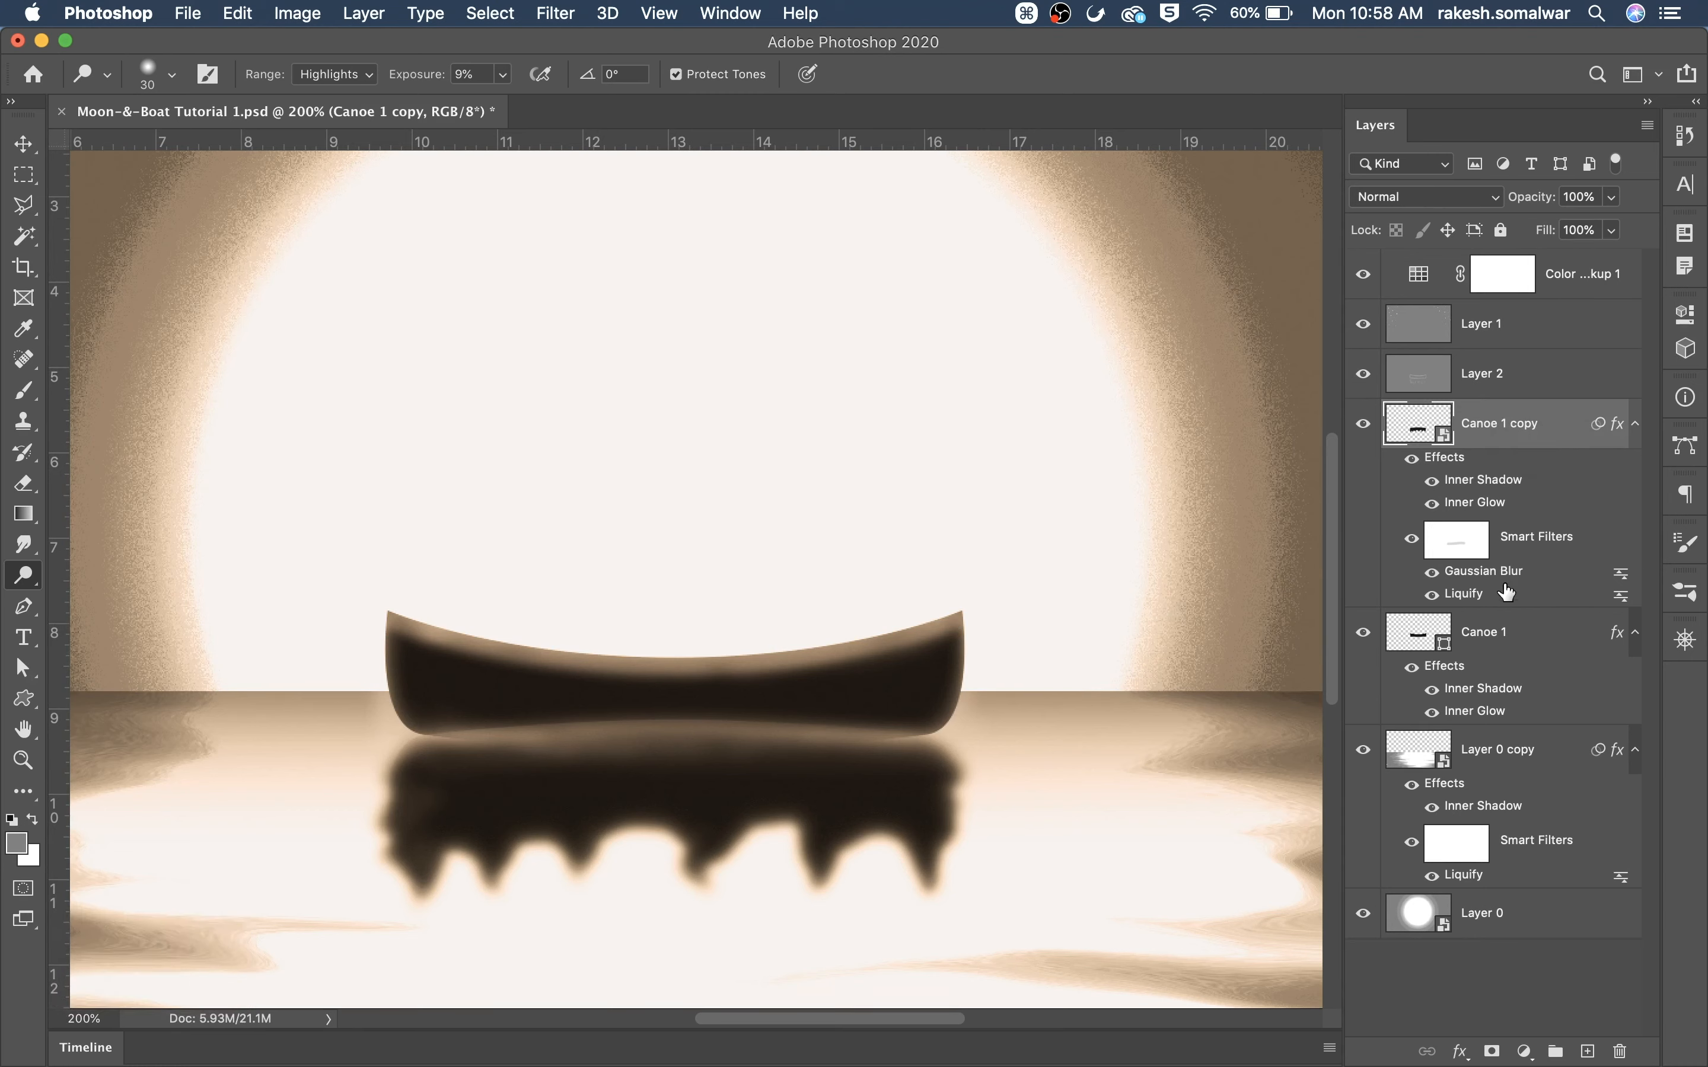
left_click(1491, 1050)
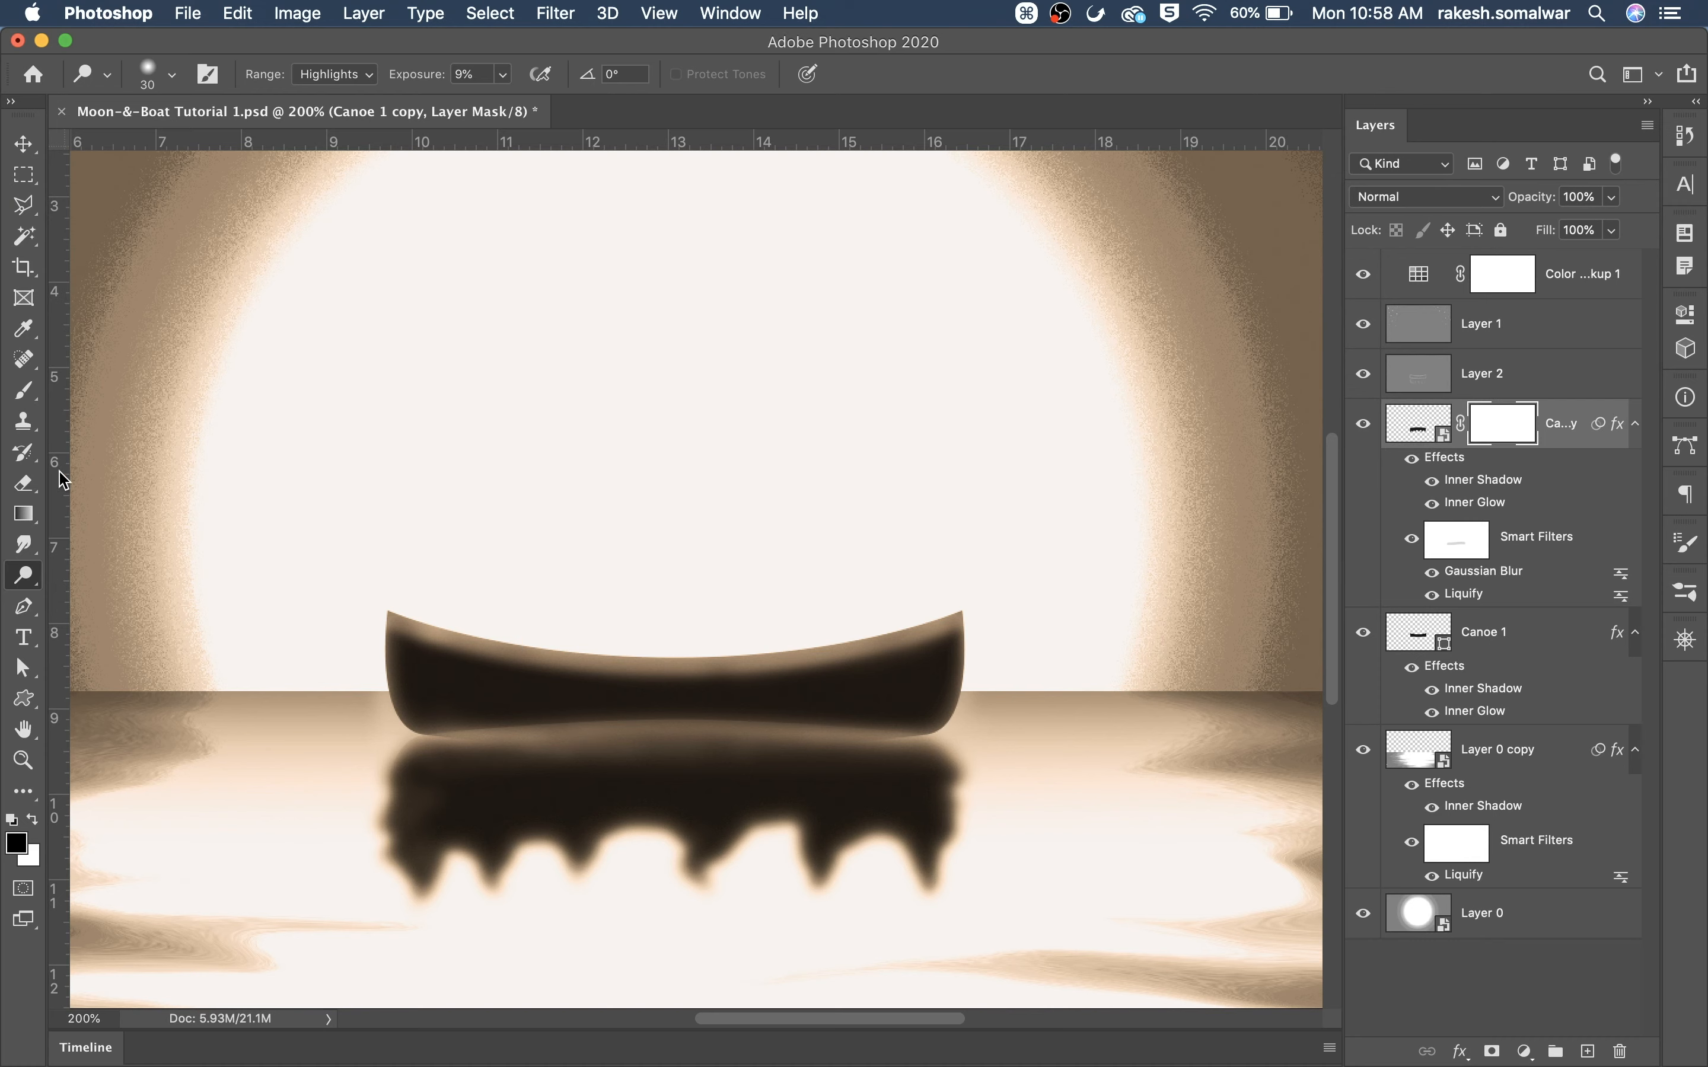
Paint black on the Canoe 1 copy mask along the hull's lower edge with a 19 px soft brush at 20% opacity
left_click(23, 390)
right_click(886, 460)
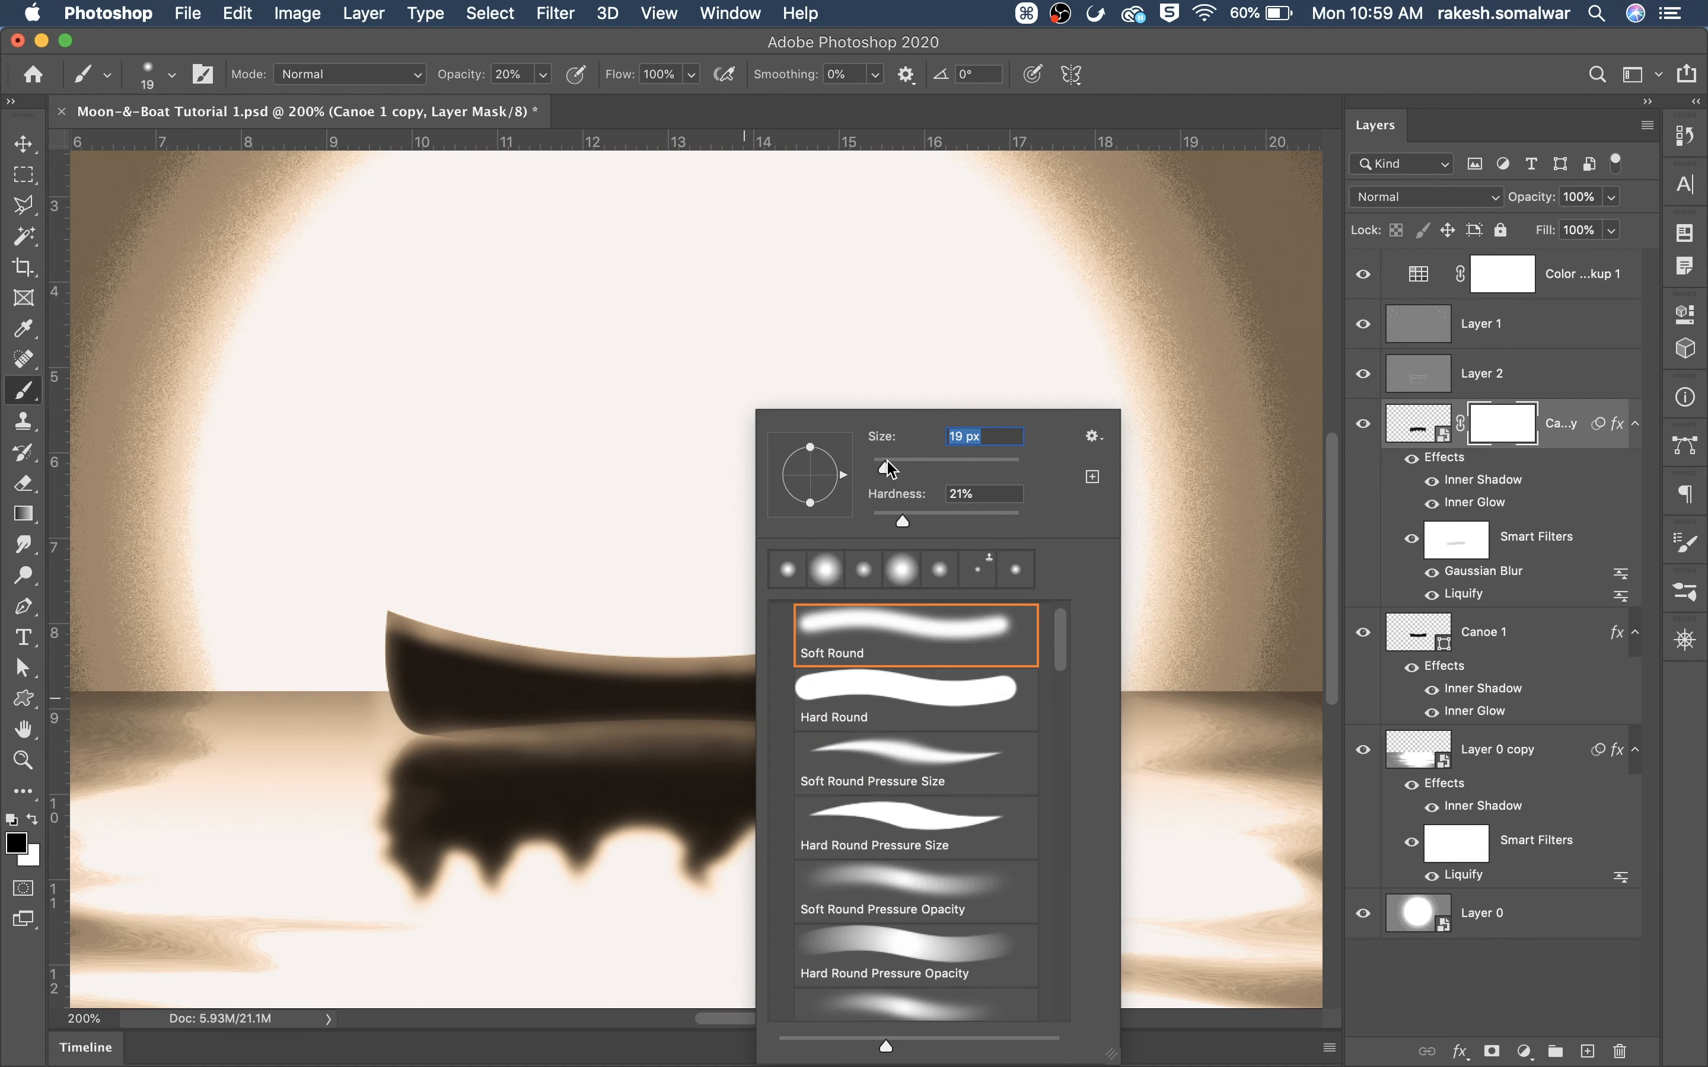
left_click_drag(900, 520, 832, 438)
left_click(944, 114)
mouse_move(453, 721)
left_mouse_down()
mouse_move(781, 726)
mouse_move(563, 717)
mouse_move(724, 738)
mouse_move(686, 726)
left_mouse_up()
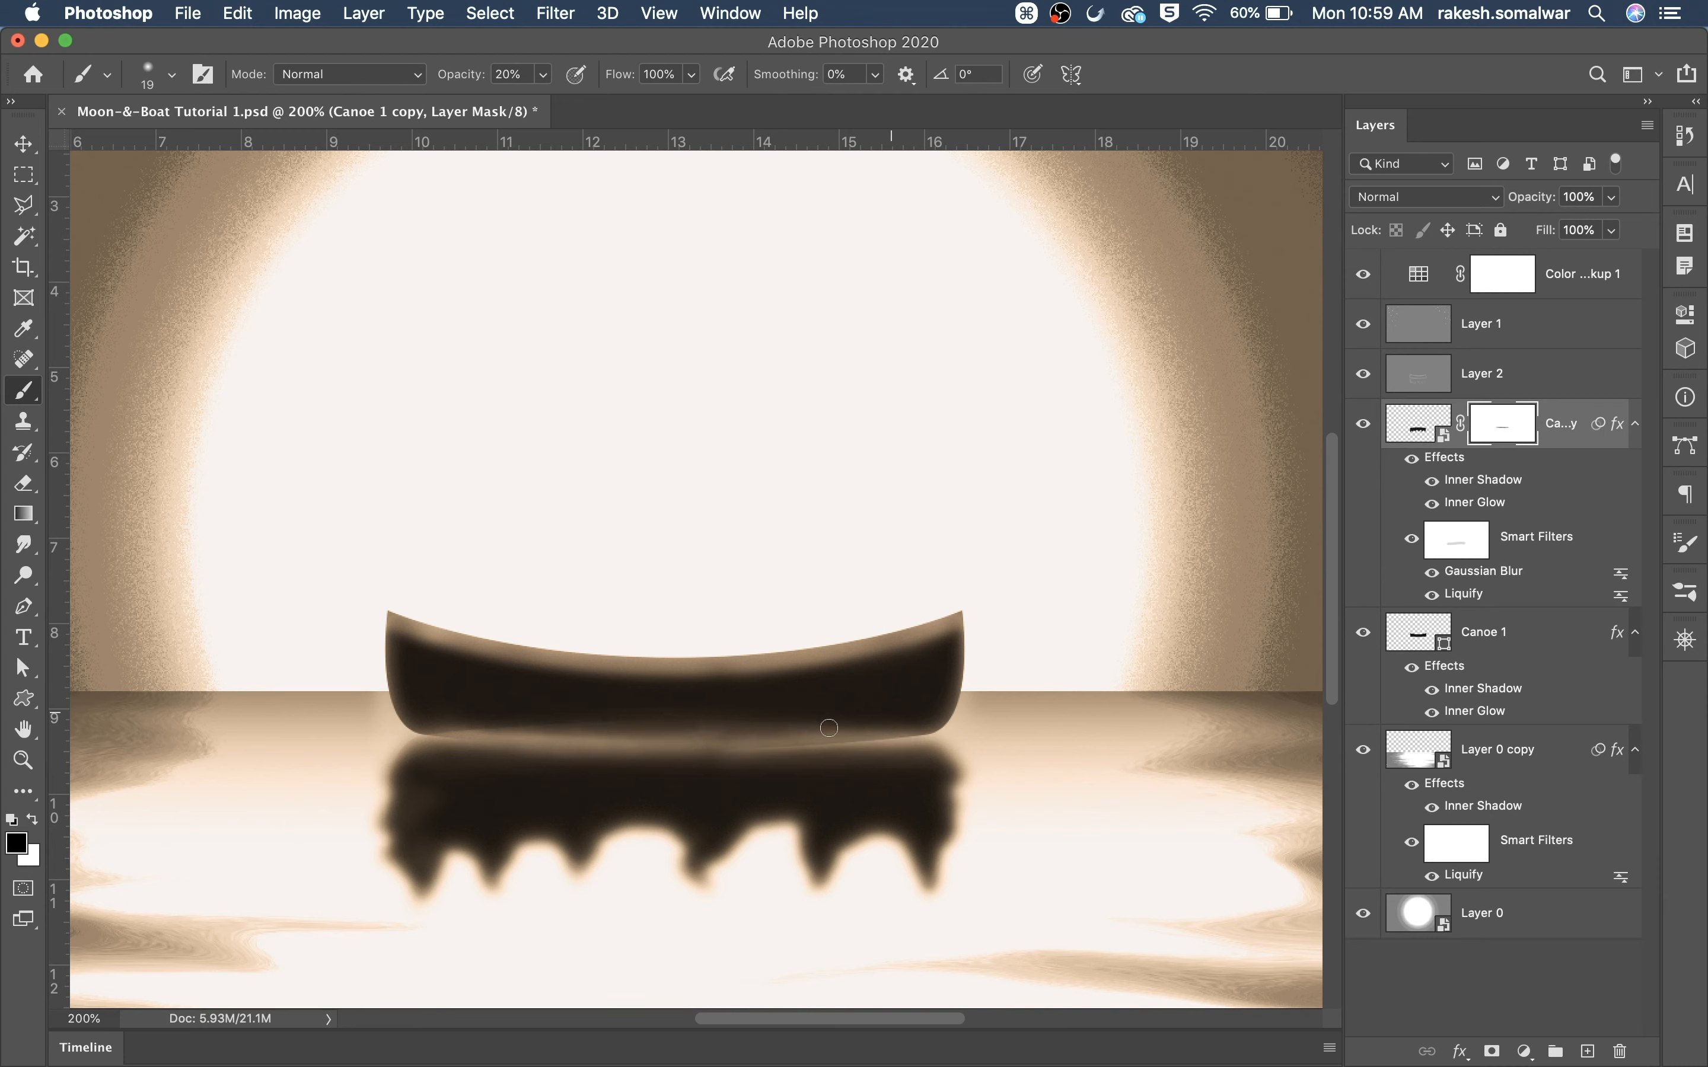
left_click_drag(829, 728, 716, 735)
mouse_move(483, 726)
left_mouse_down()
mouse_move(460, 727)
mouse_move(582, 739)
left_mouse_up()
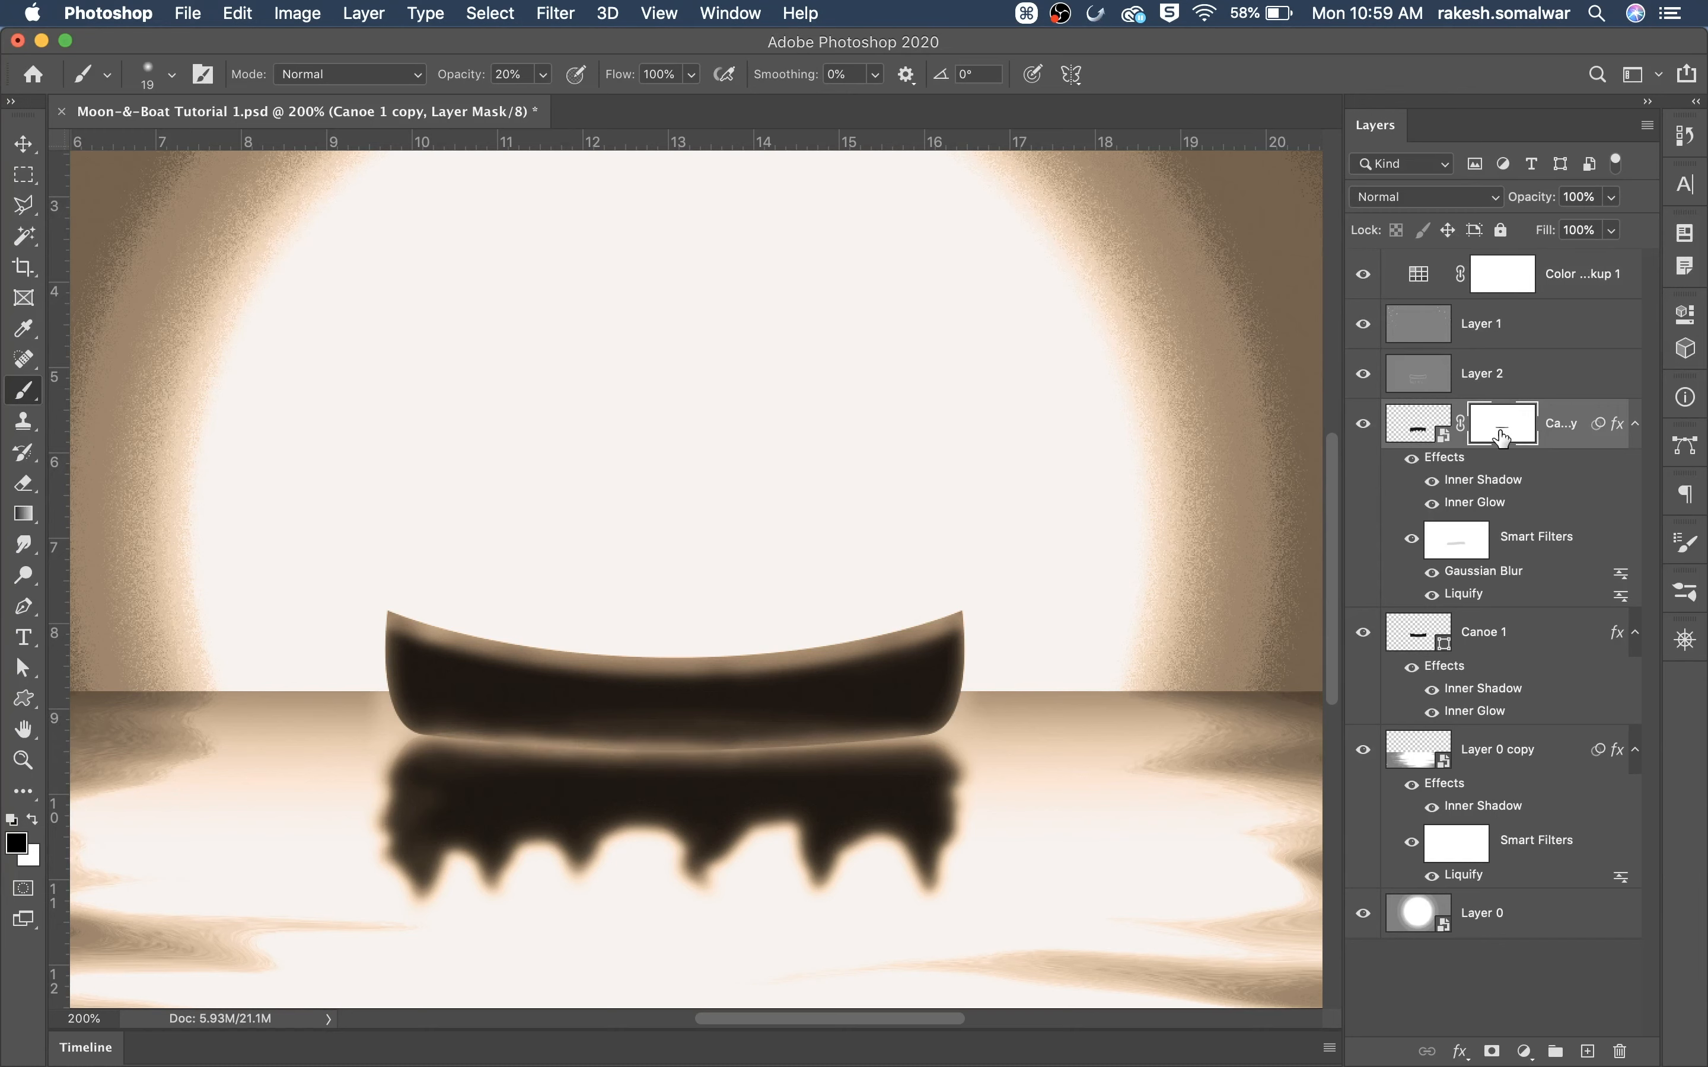
Nudge the Canoe 1 copy reflection slightly upward so it sits closer to the hull
key("shift+Up")
key("v")
left_click_drag(853, 792, 853, 779)
left_click(1578, 425)
key("Up")
key("Up")
key("Up")
key("Up")
key("Up")
key("Up")
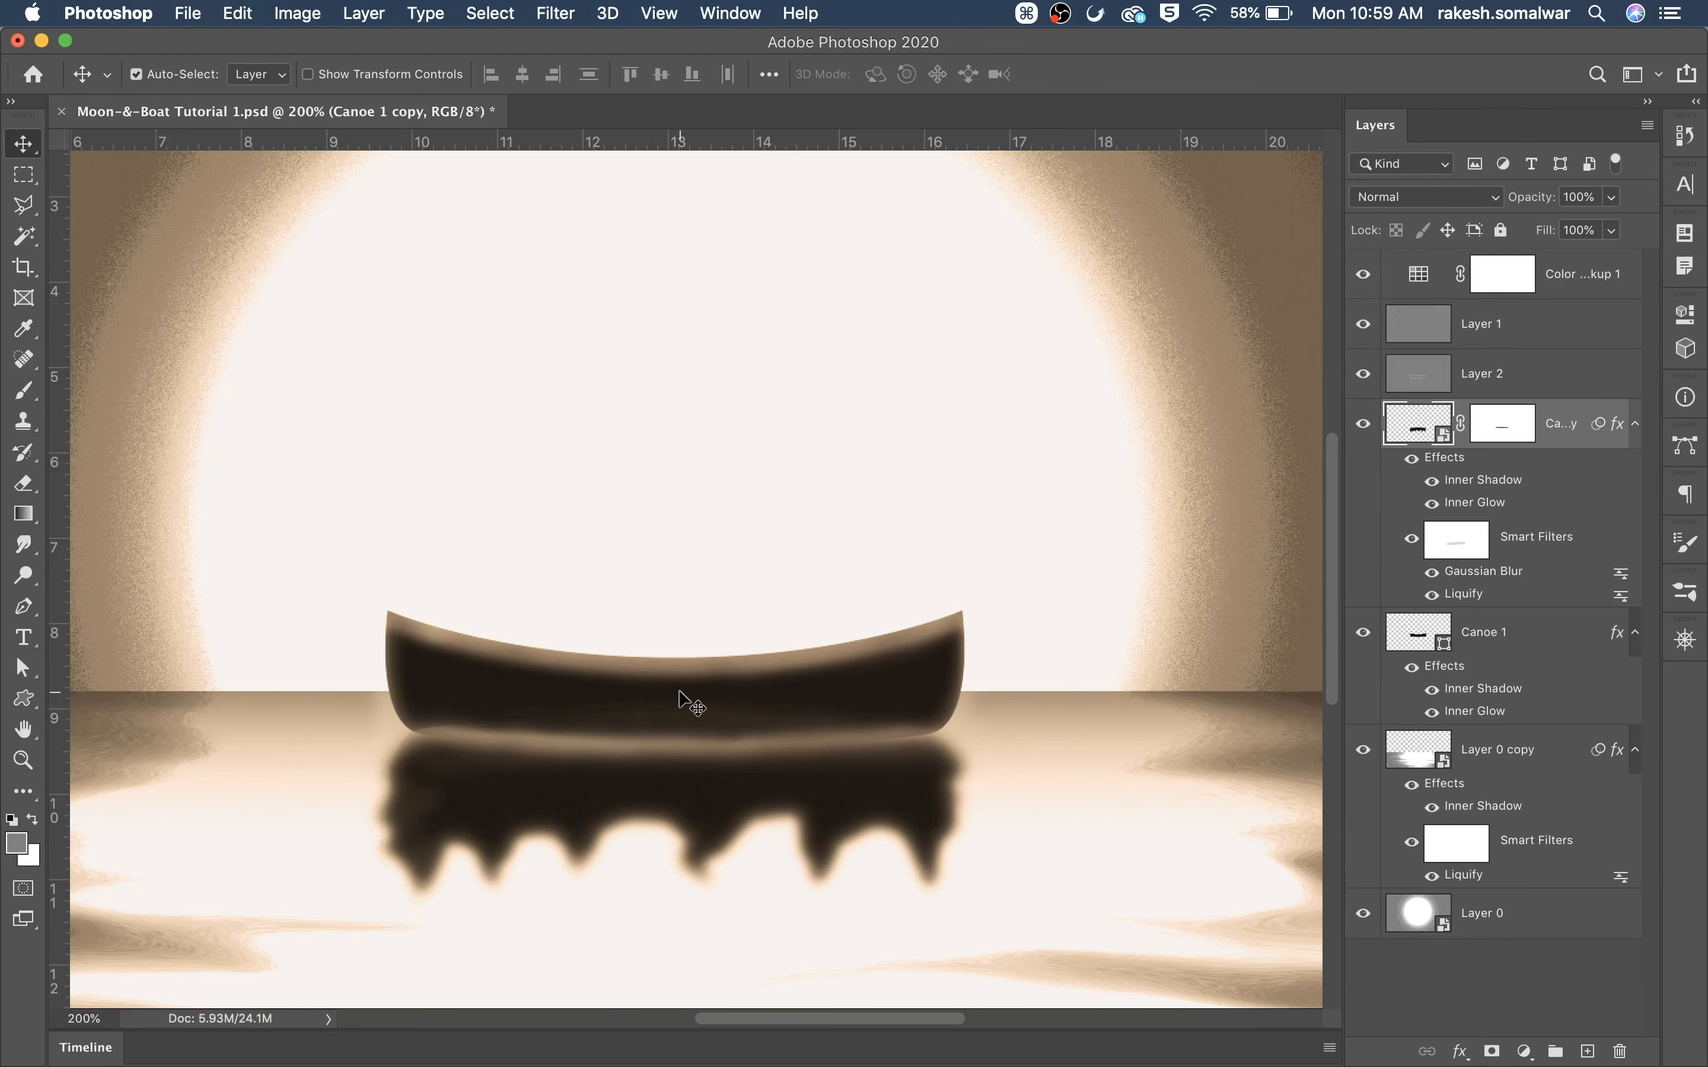
Mask out the remaining reflection over the hull's lower left edge on the Canoe 1 copy layer mask
left_click(1517, 426)
mouse_move(461, 733)
left_mouse_down()
mouse_move(652, 738)
mouse_move(435, 718)
left_mouse_up()
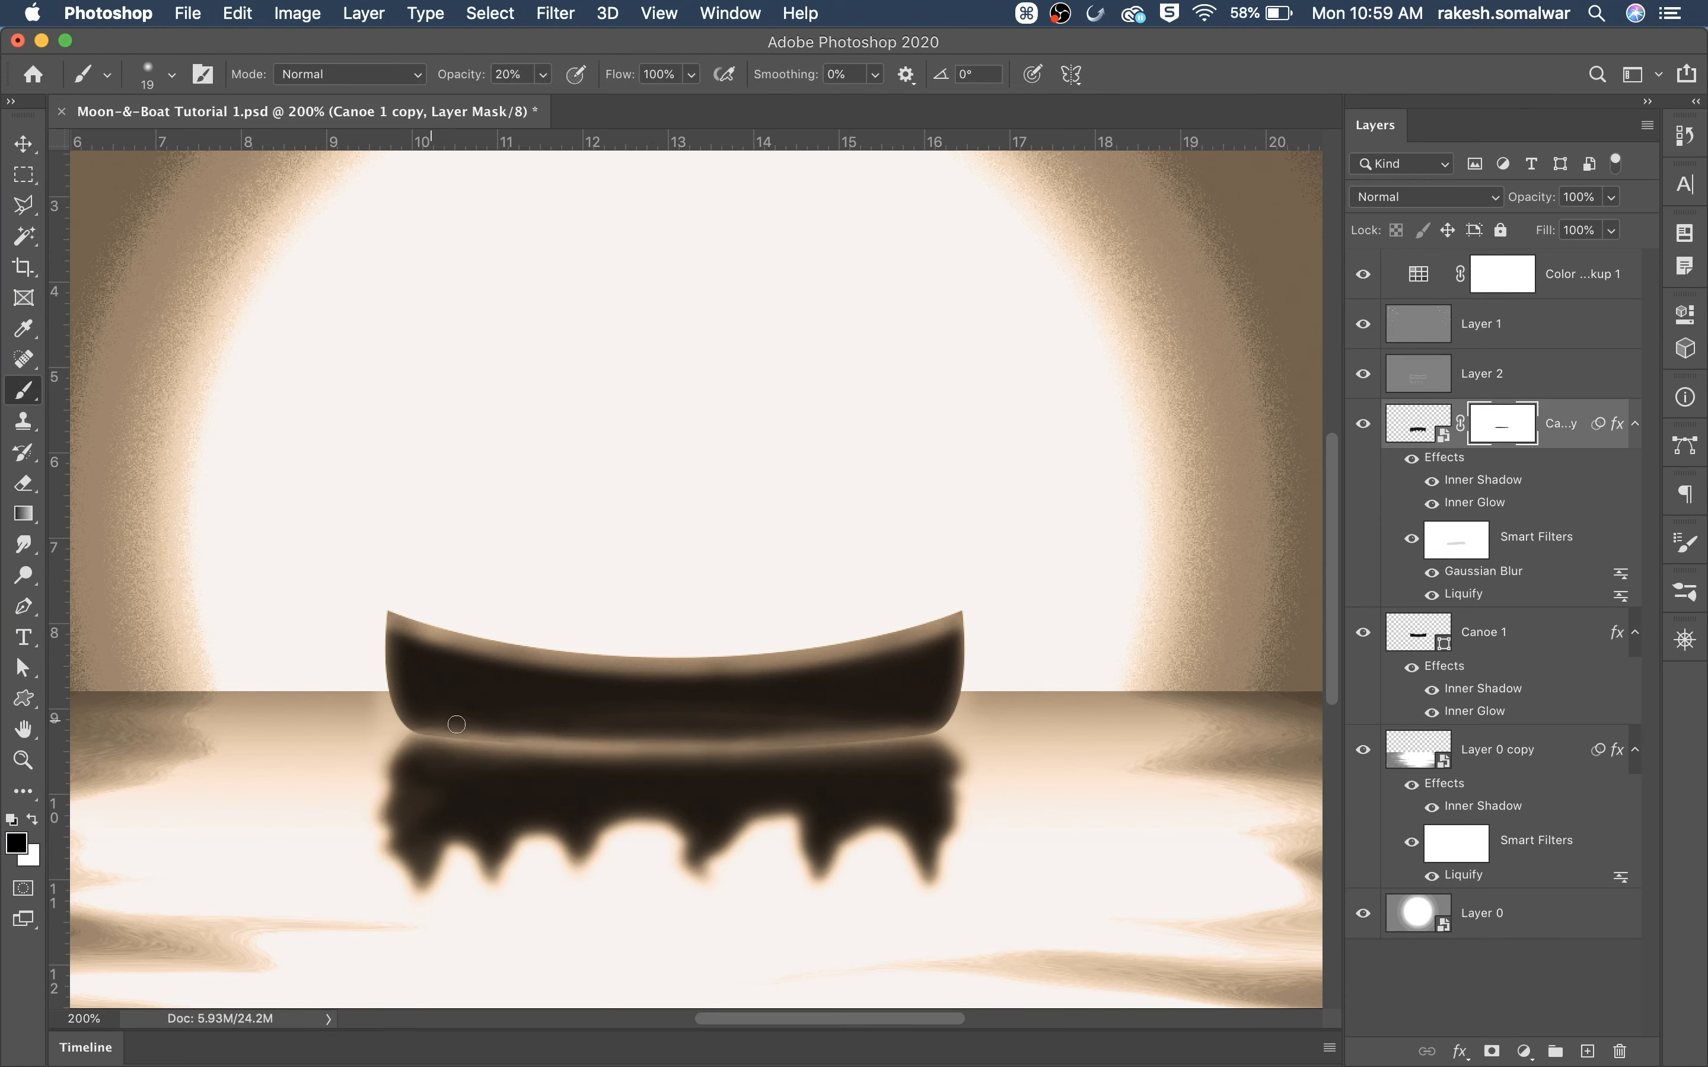
key("super+minus")
key("super+minus")
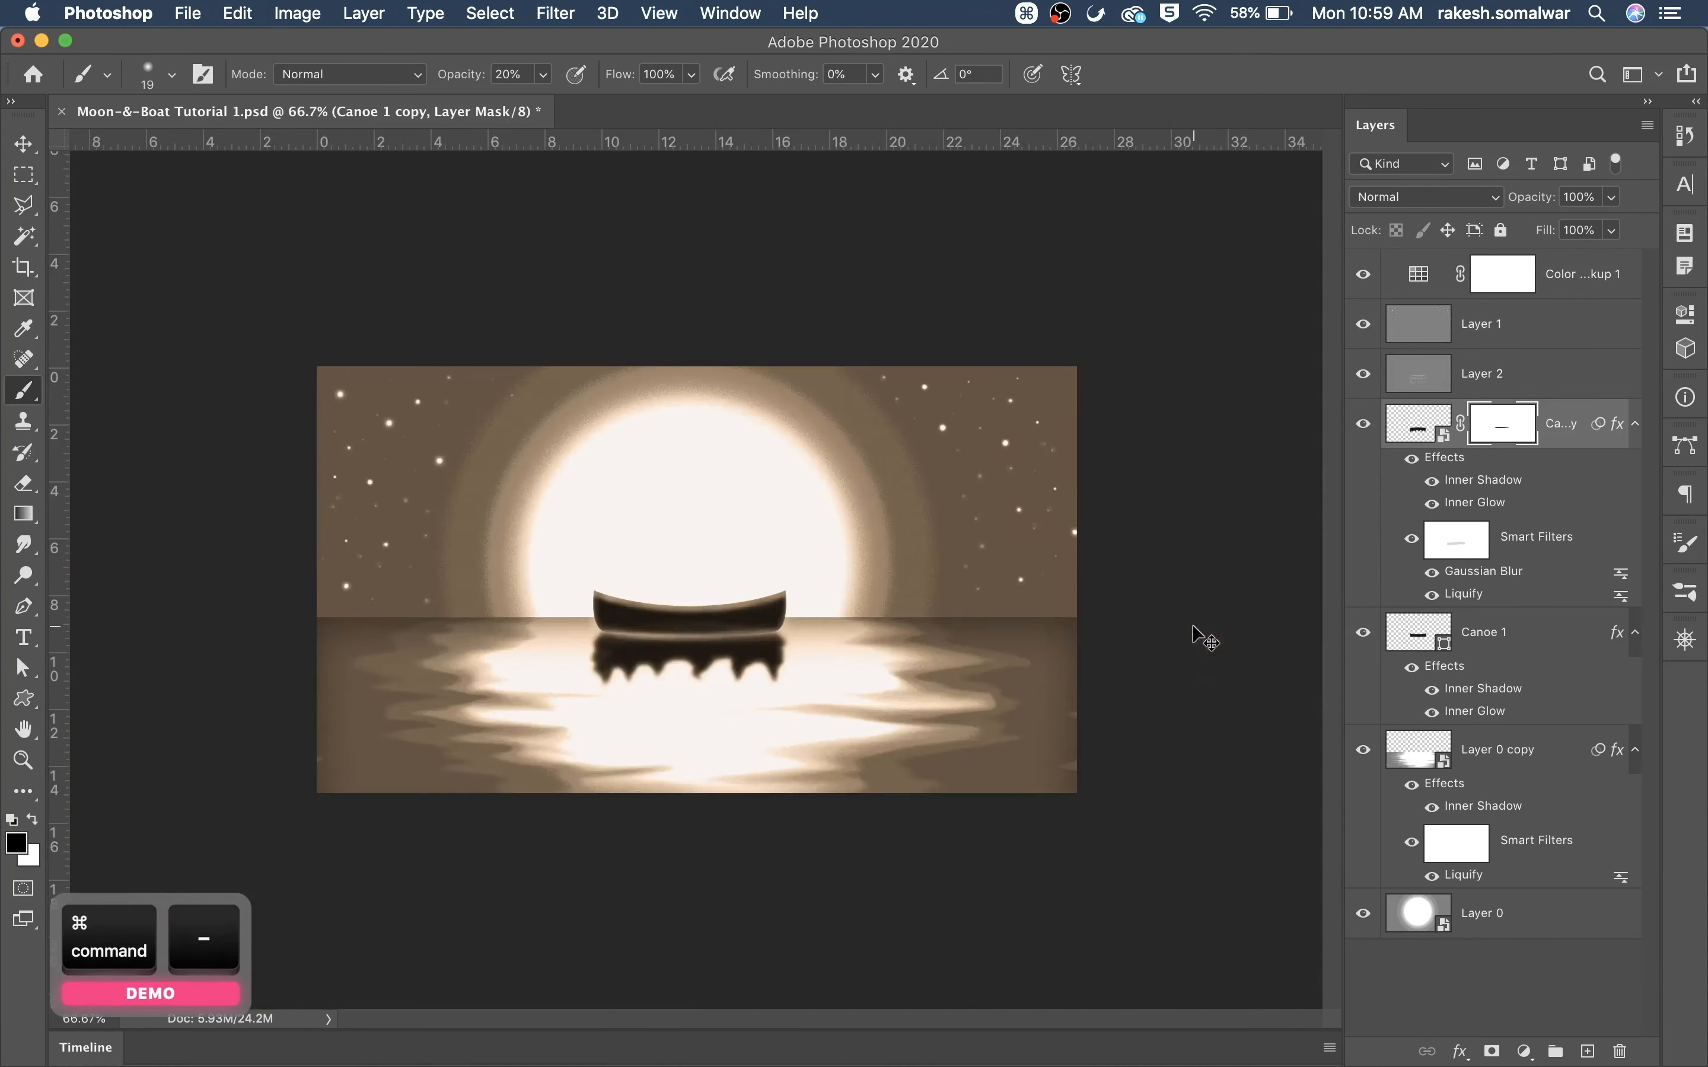
key("super+0")
Hide and show Layer 2 to compare the canoe's edge lighting, and save the document
left_click(1512, 394)
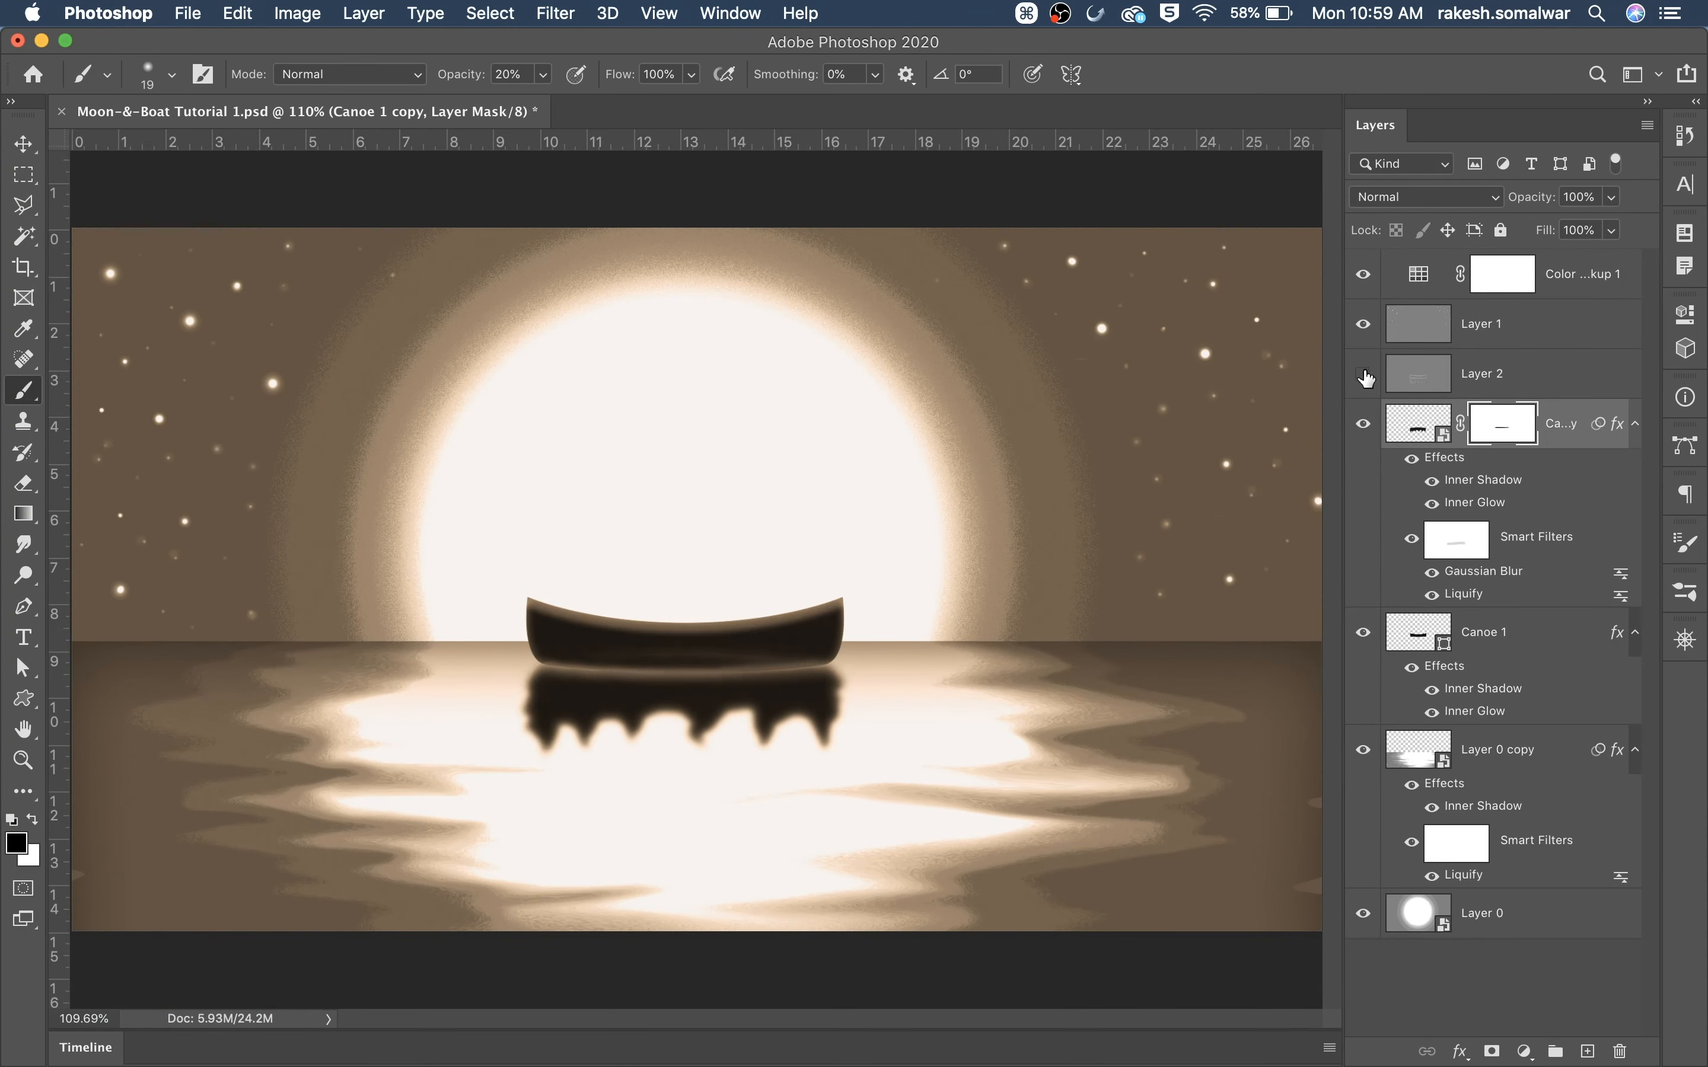
left_click(1364, 375)
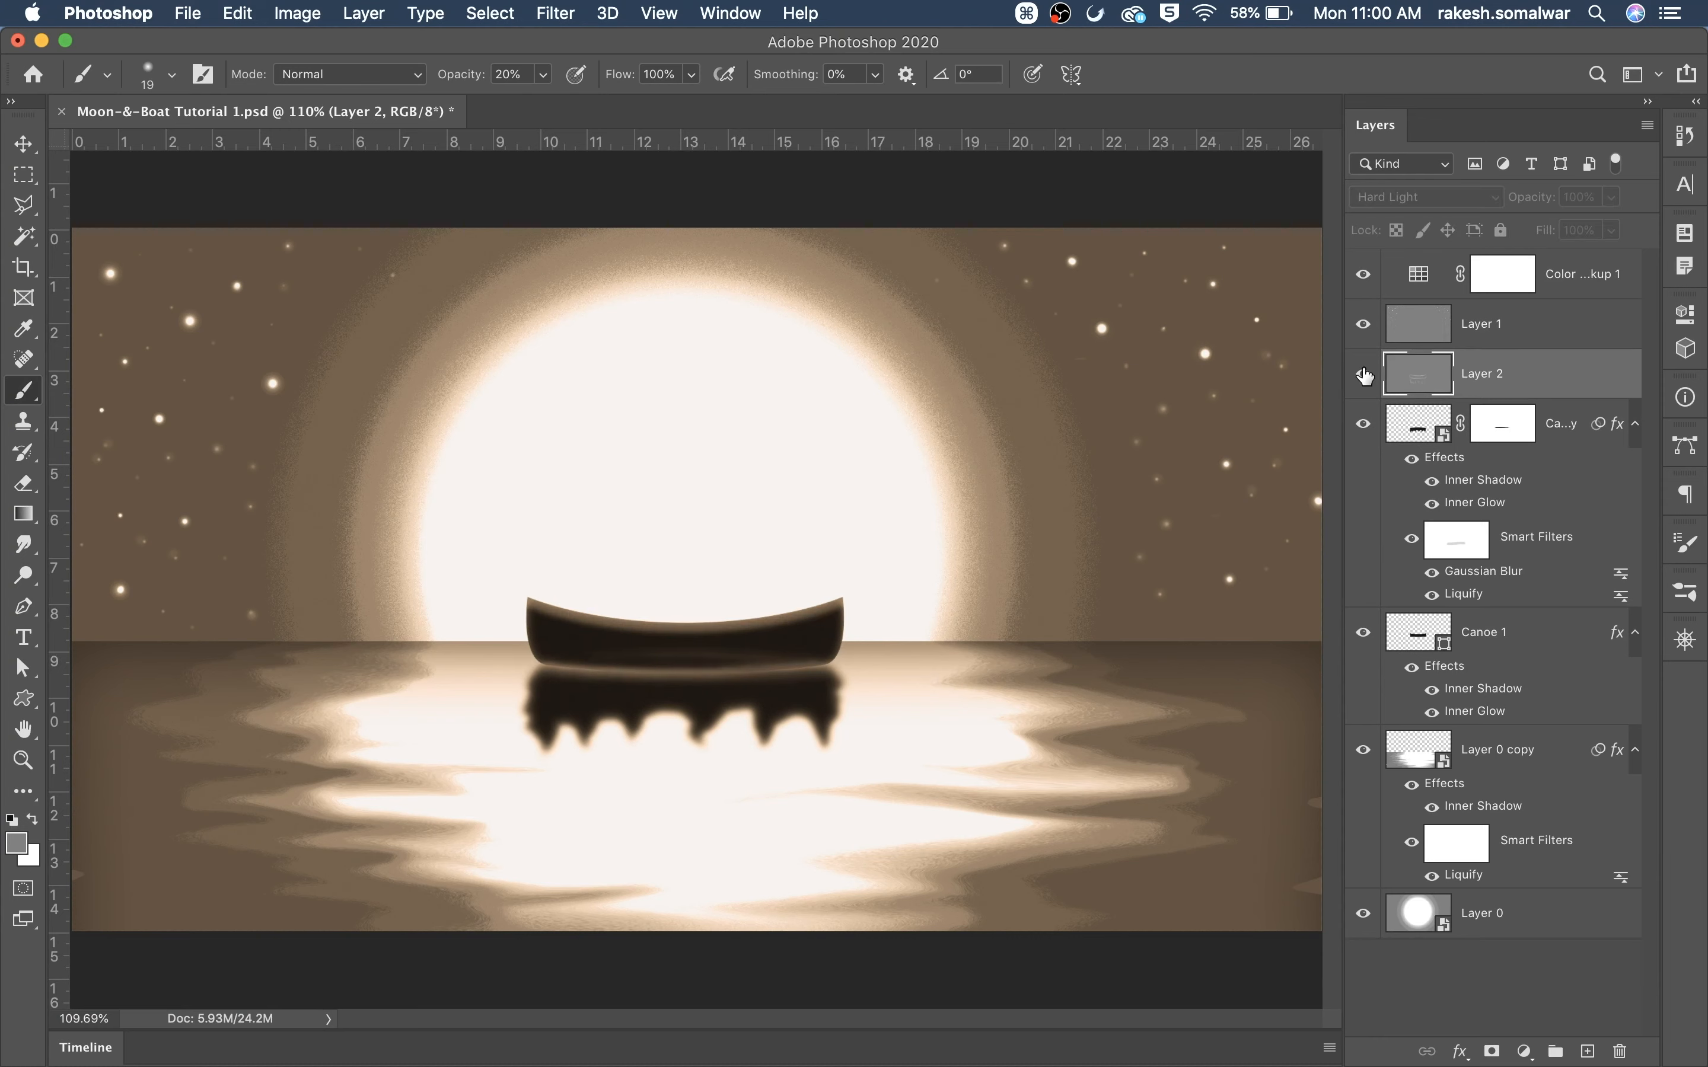
left_click(1364, 374)
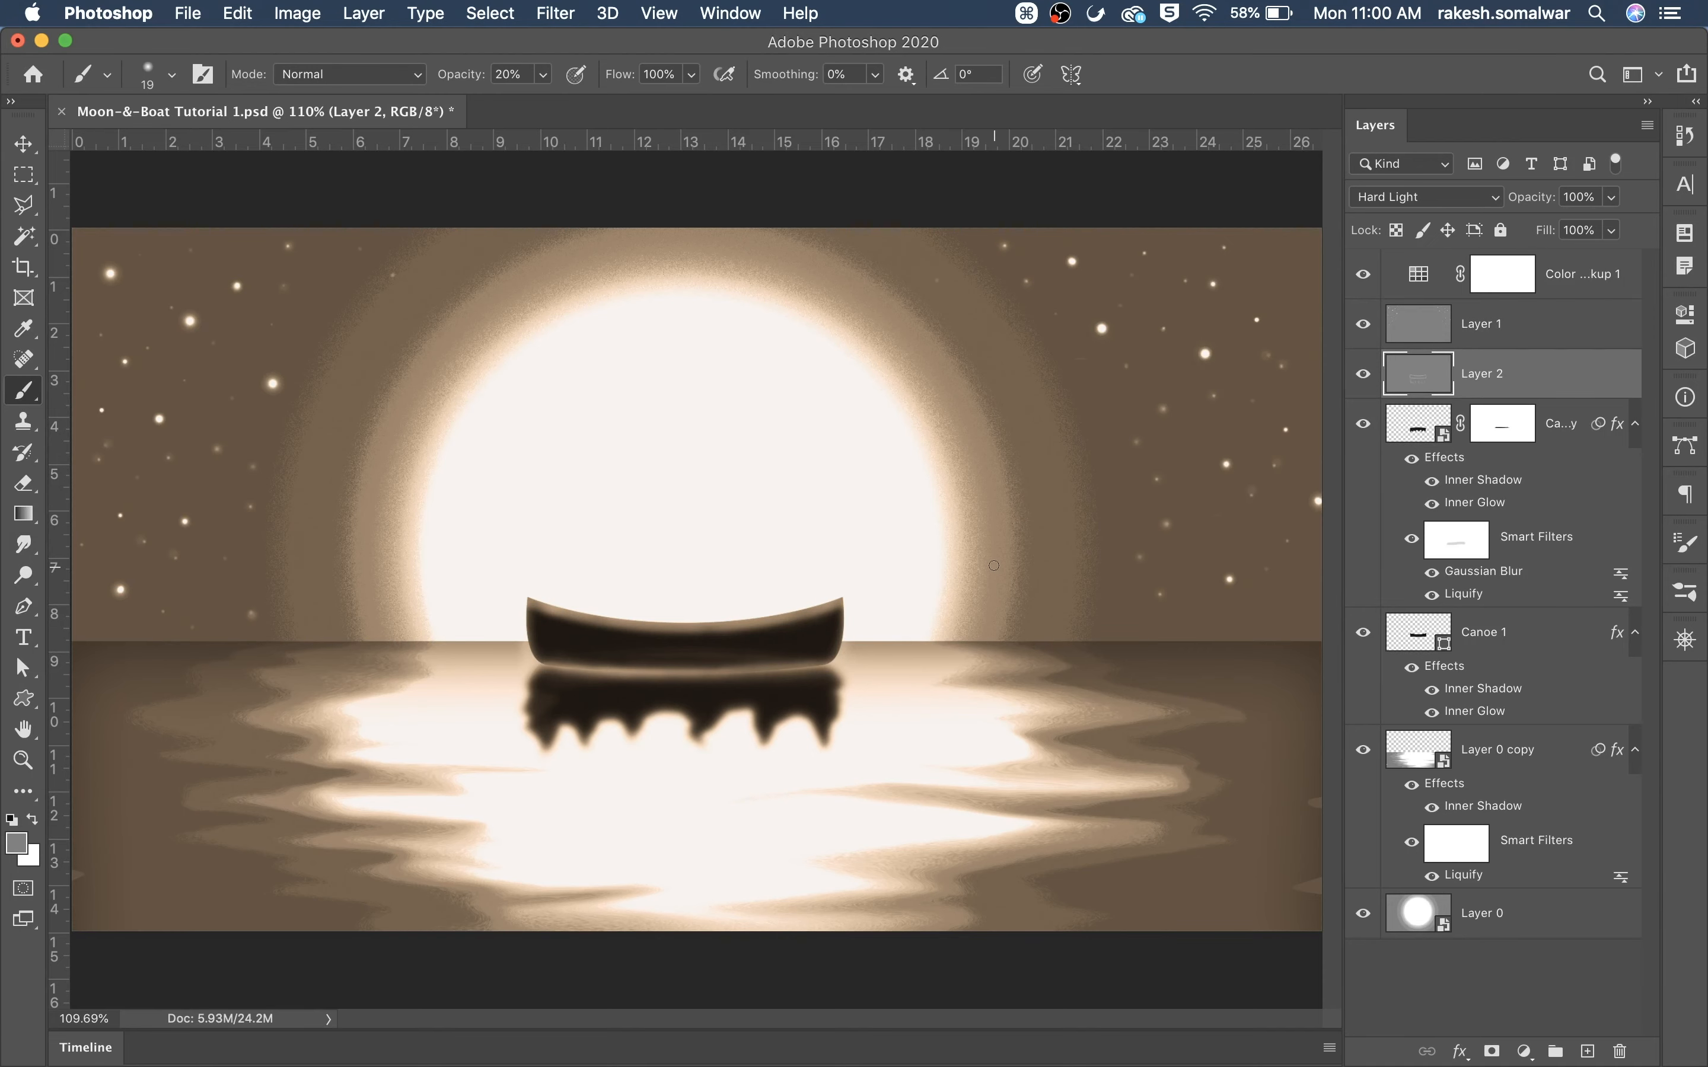
key("super+s")
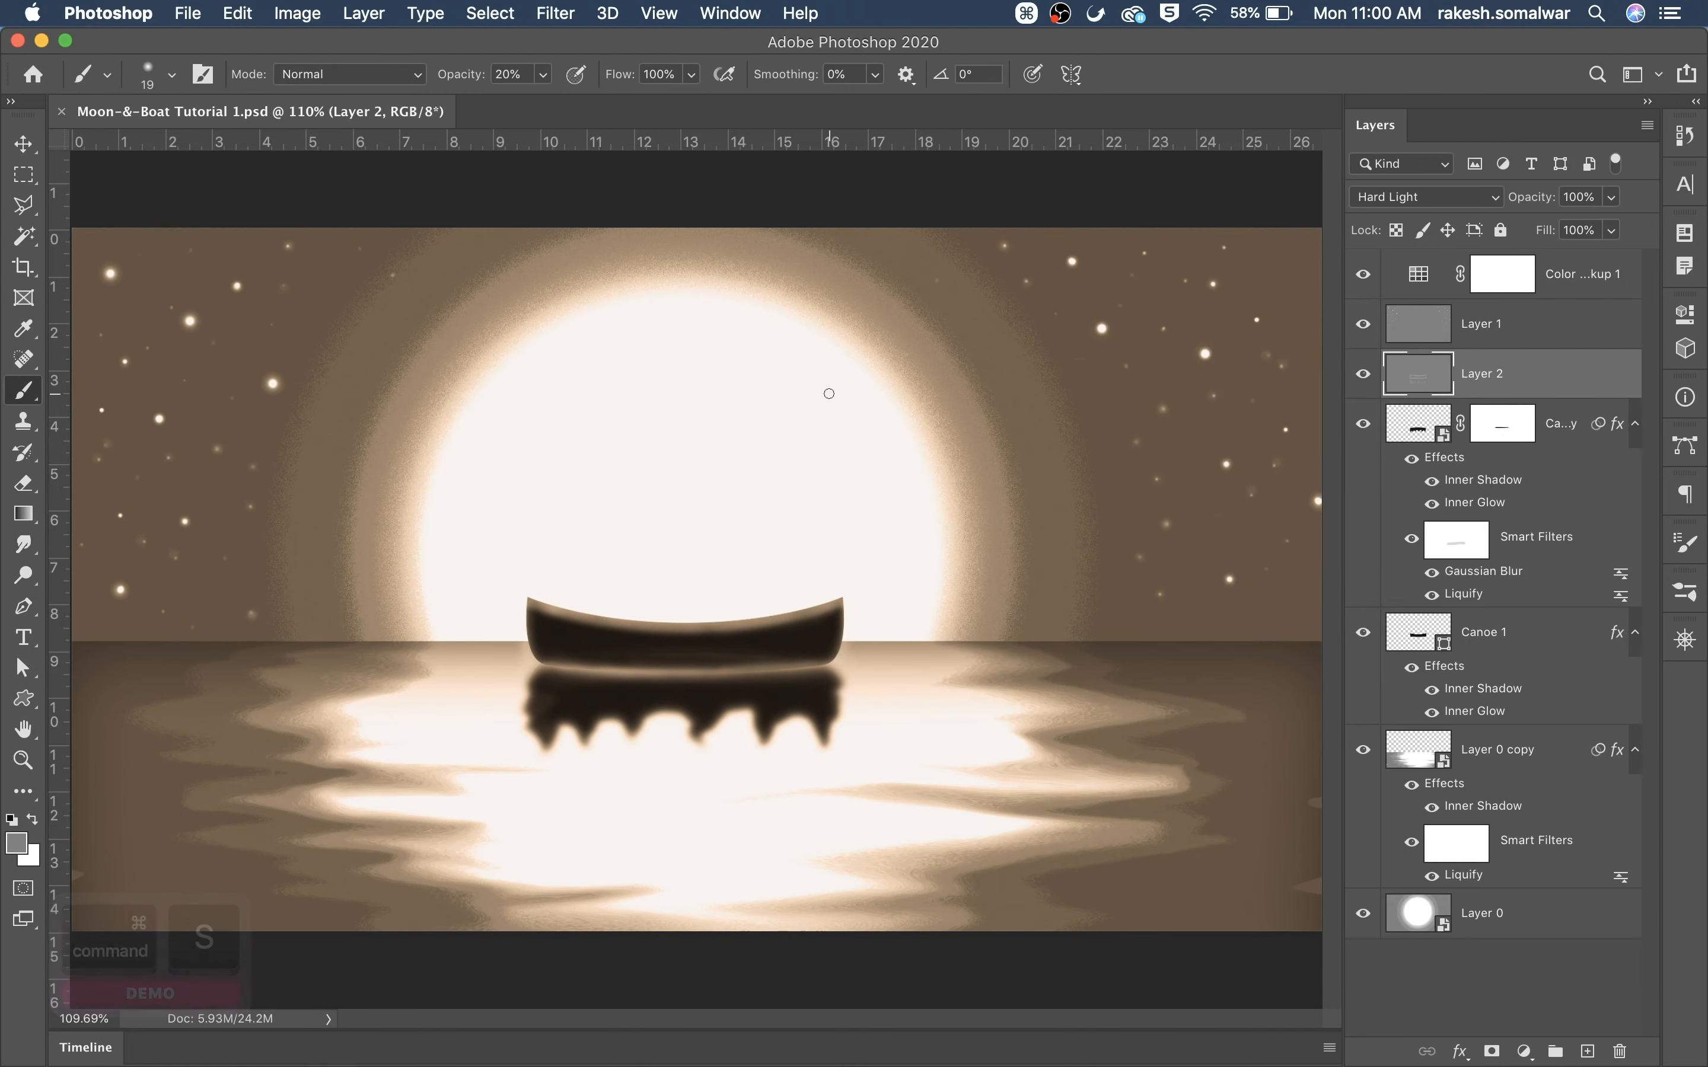
Apply a slight Gaussian Blur to the Layer 0 copy water reflection and save the document
left_click(917, 625, "super")
key("super+minus")
key("super+minus")
key("super+equal")
key("super+equal")
key("super+equal")
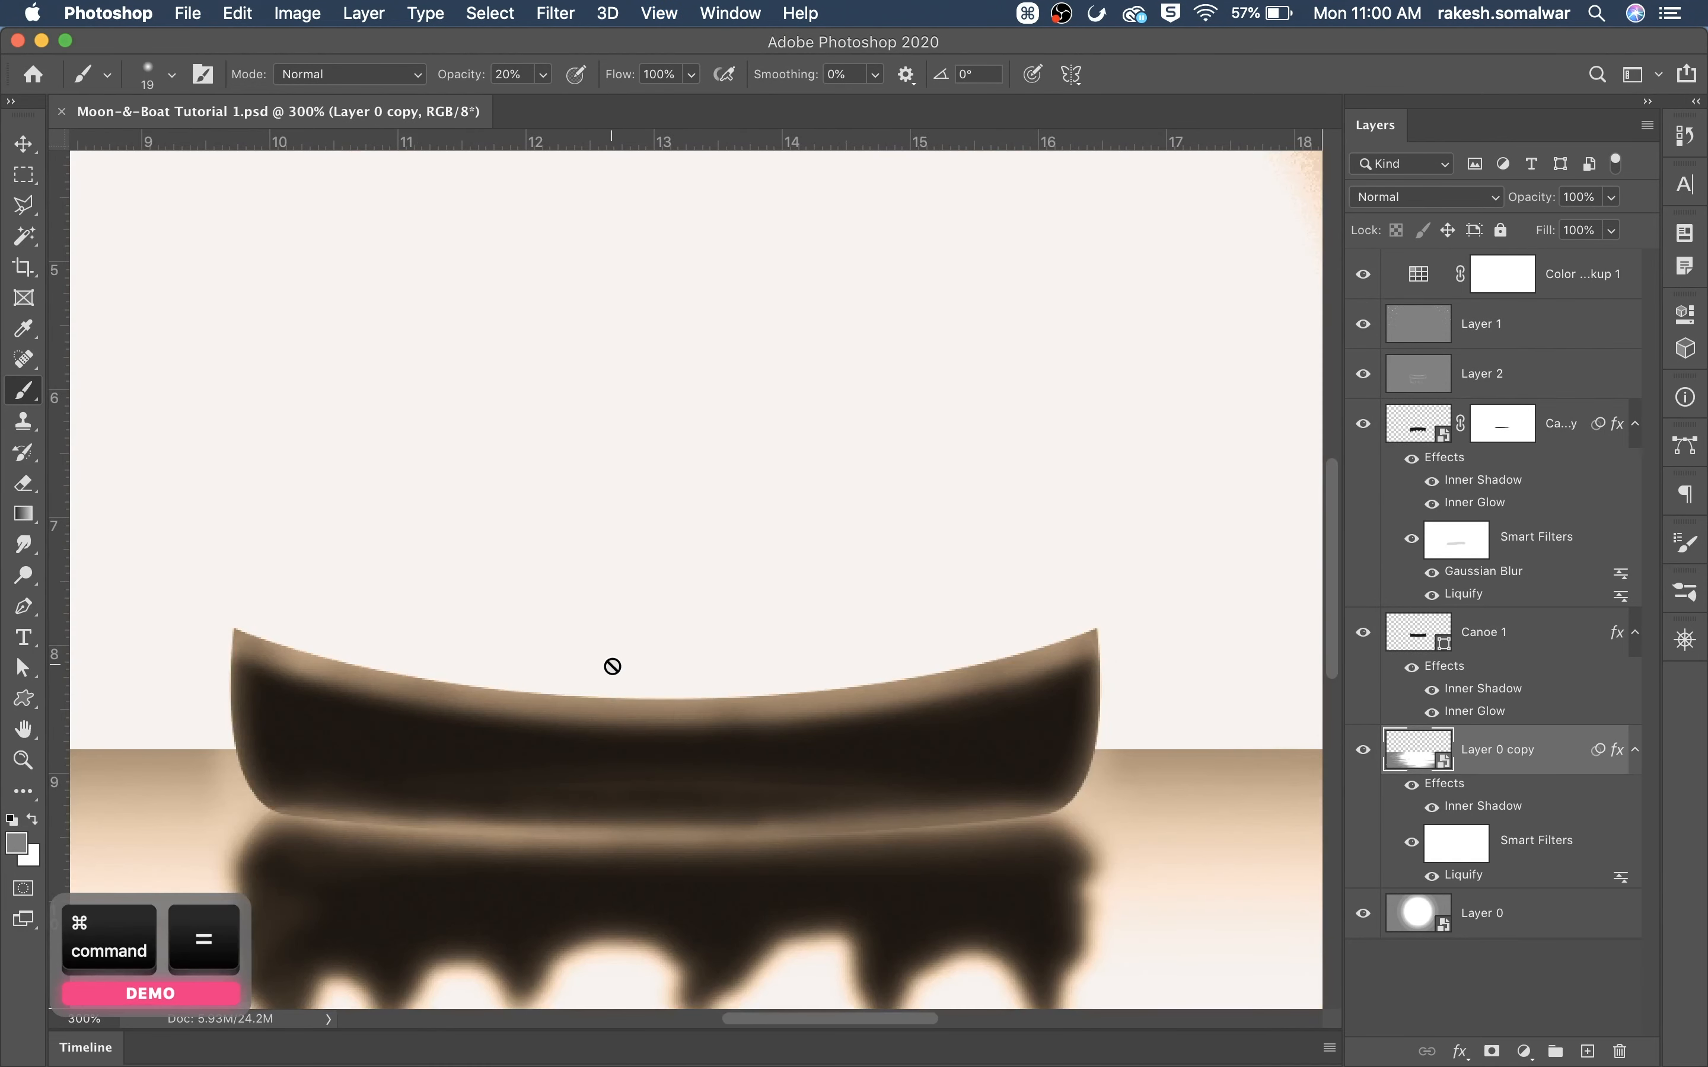
scroll(1080, 438, "left", 10)
key("super+minus")
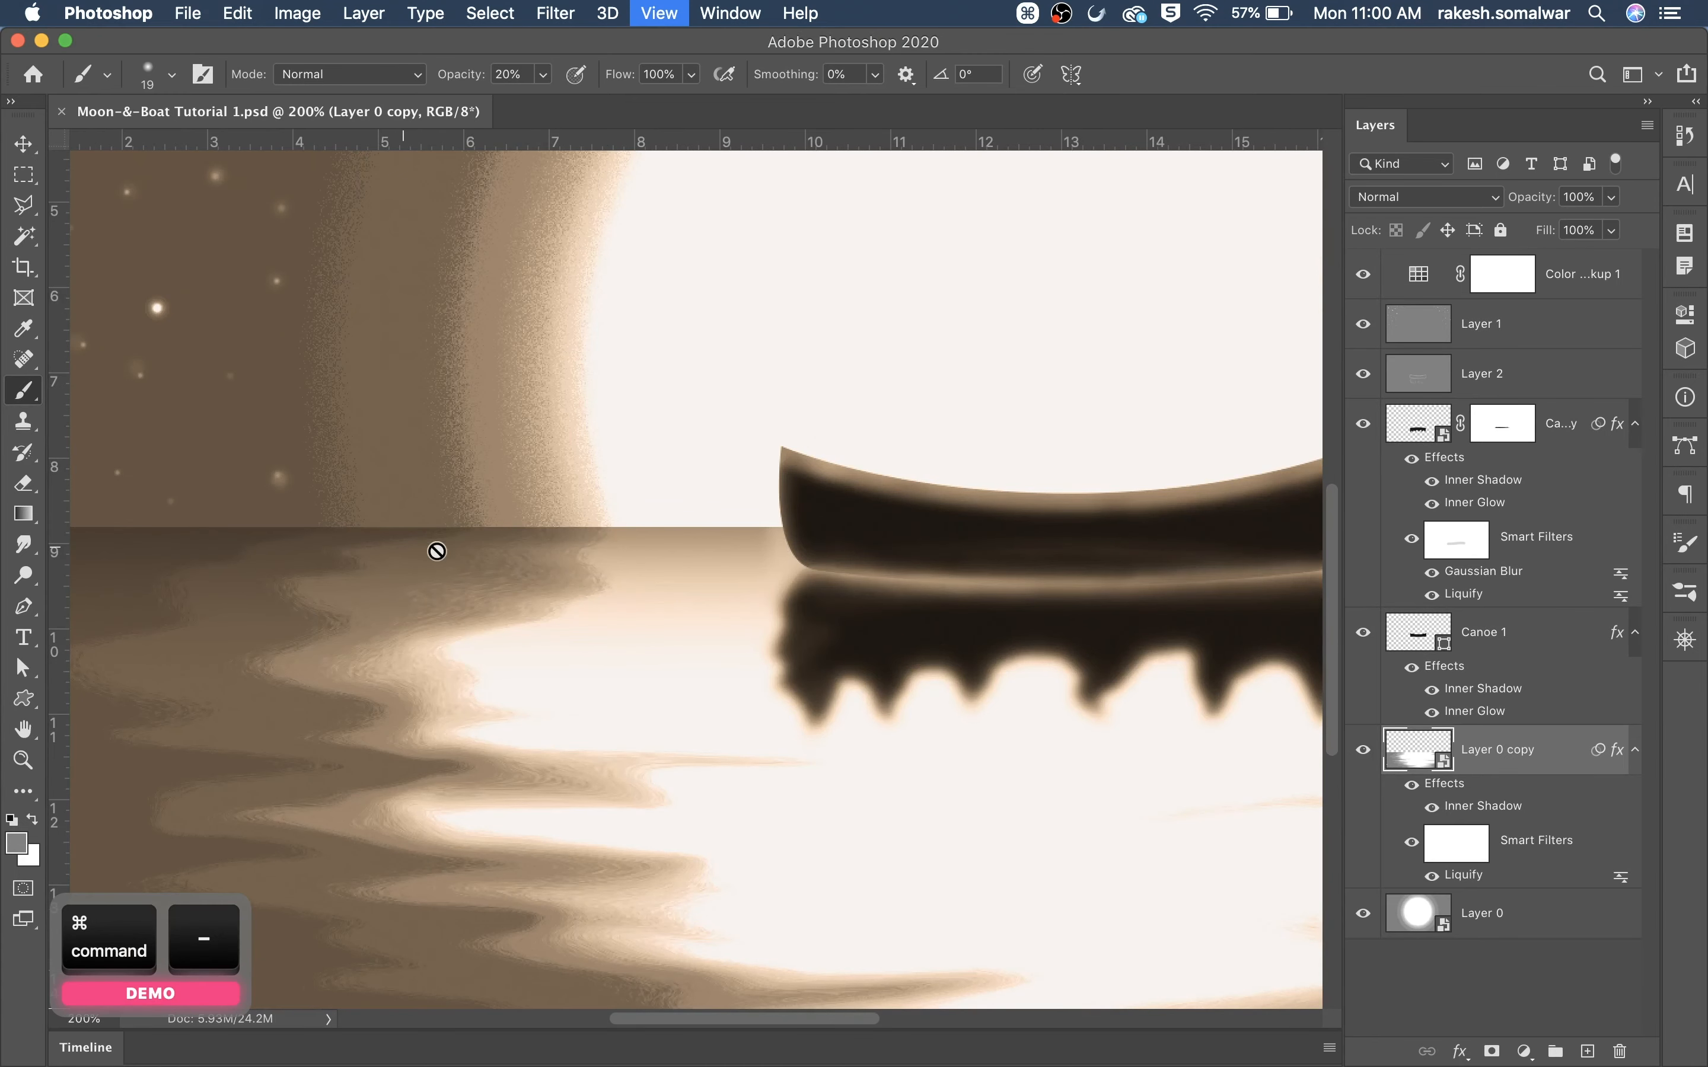
left_click(572, 16)
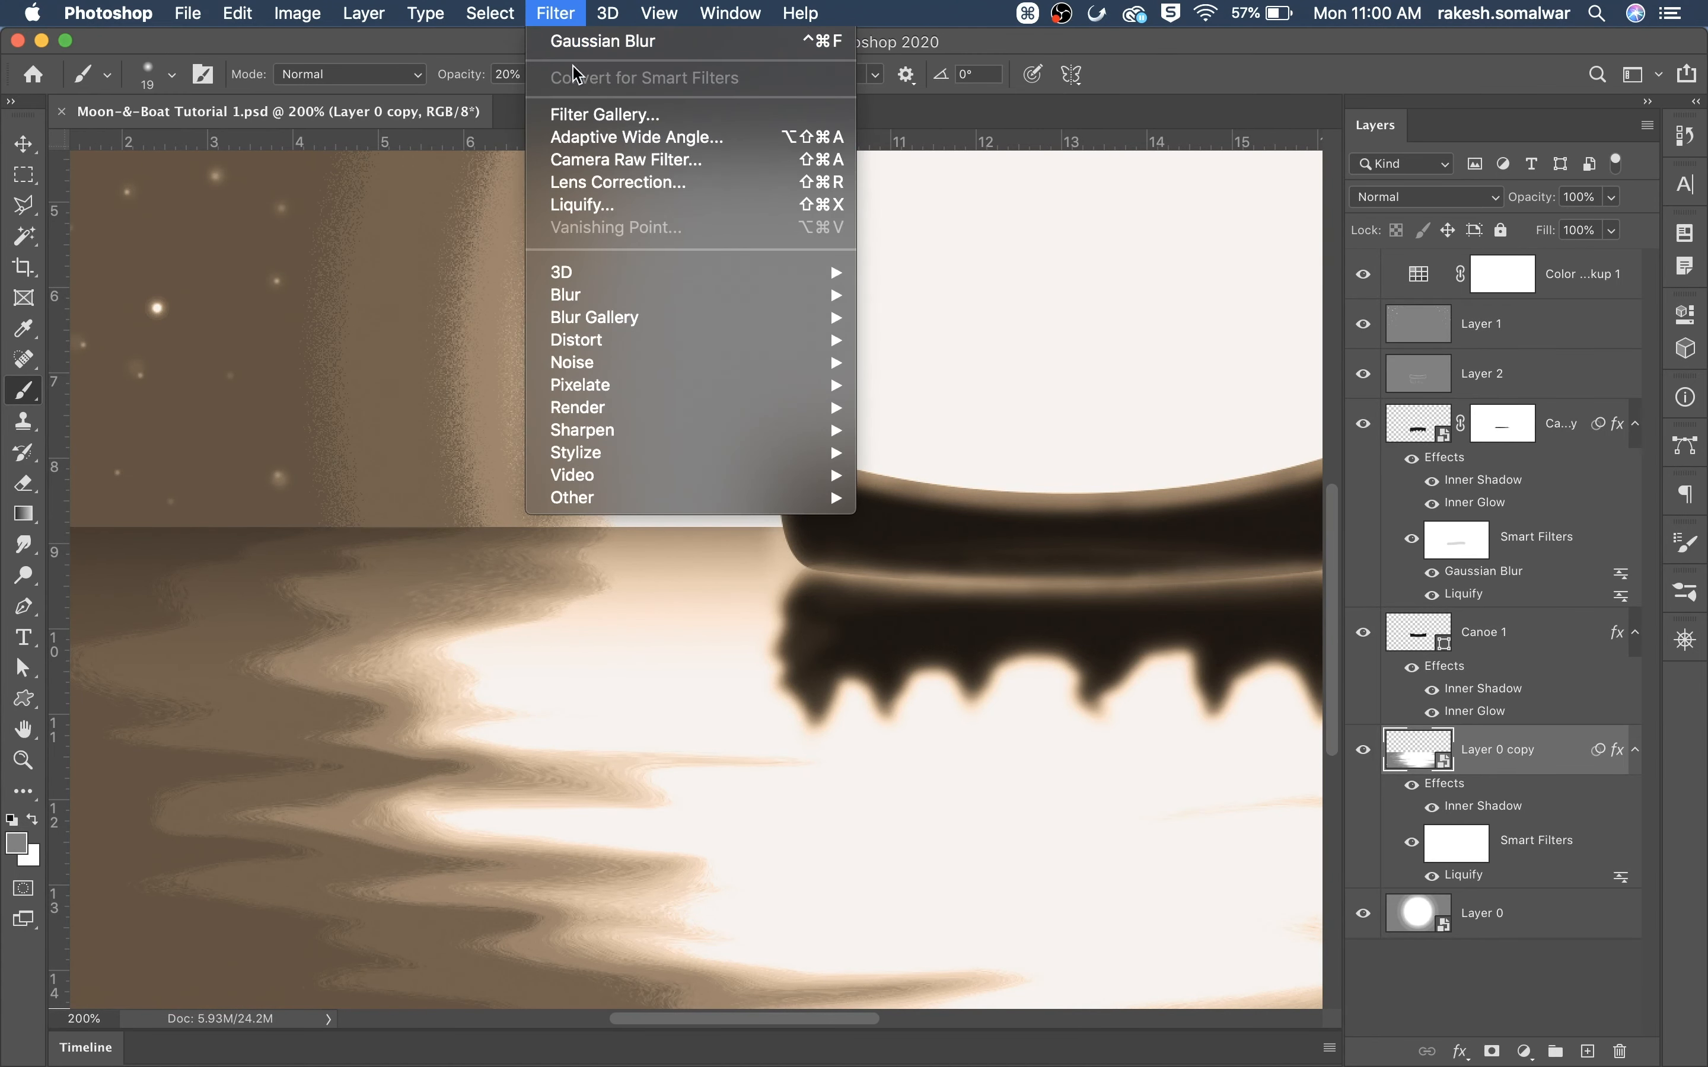
mouse_move(830, 294)
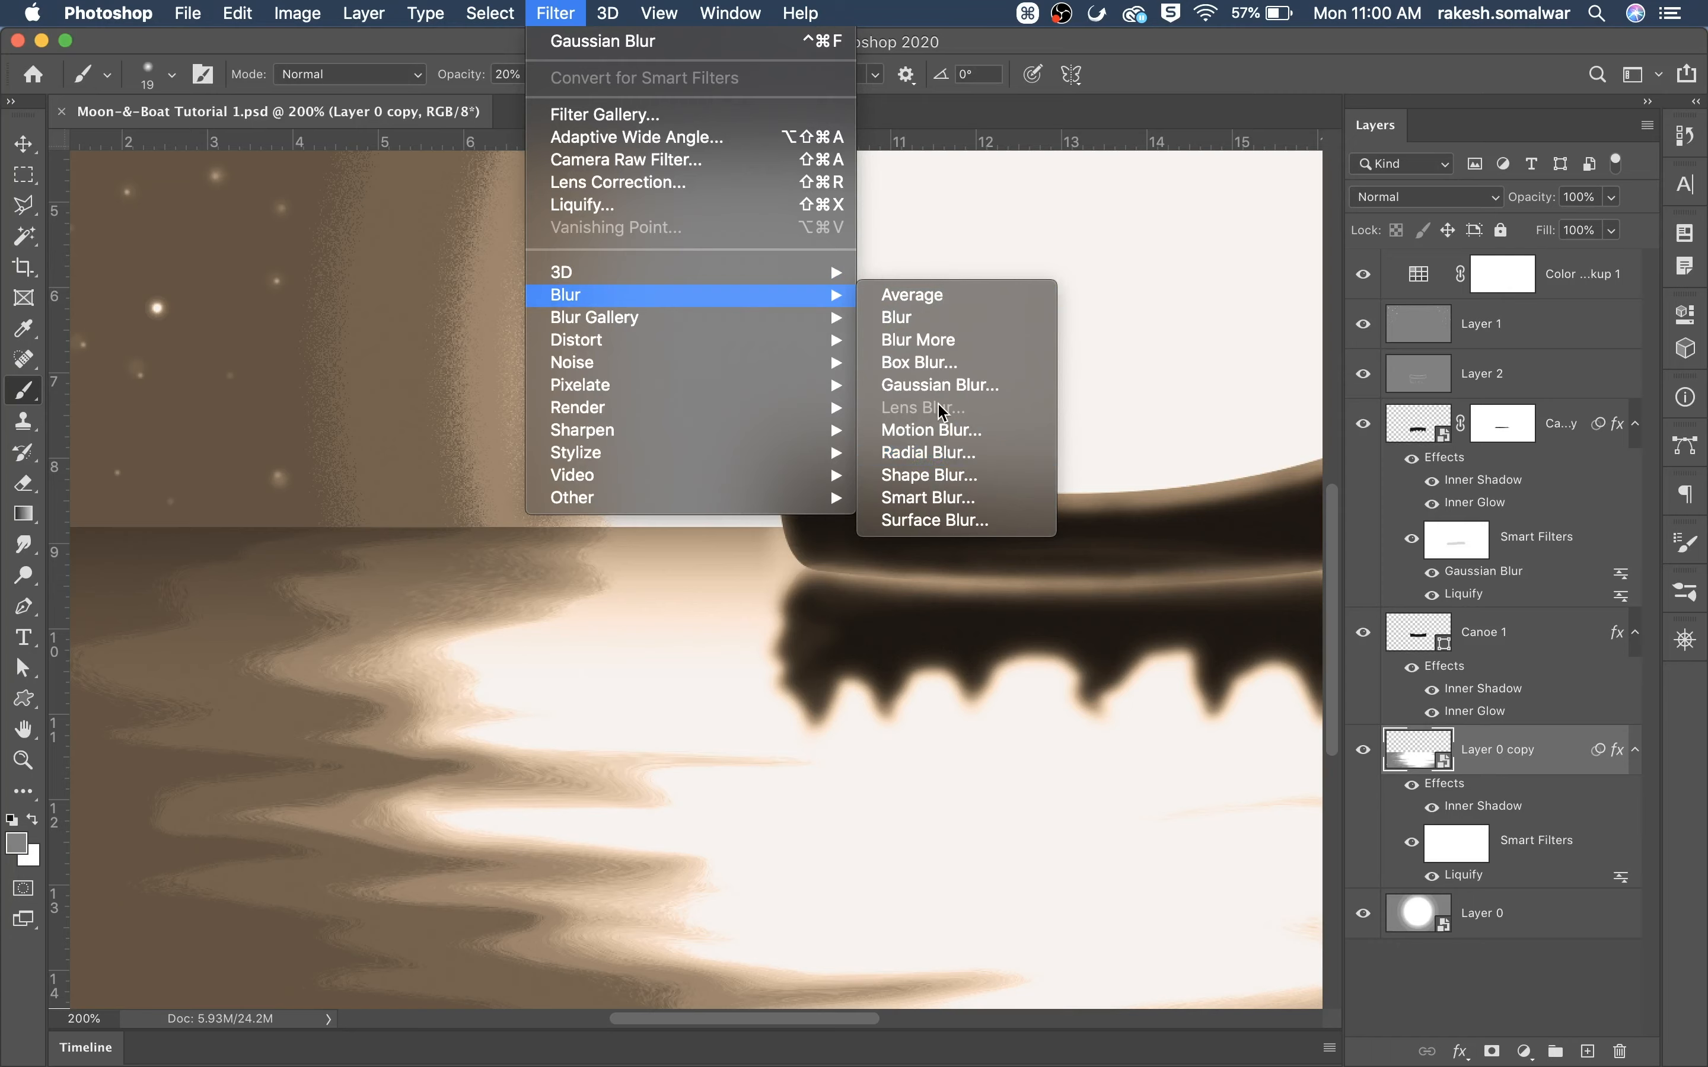
left_click(940, 385)
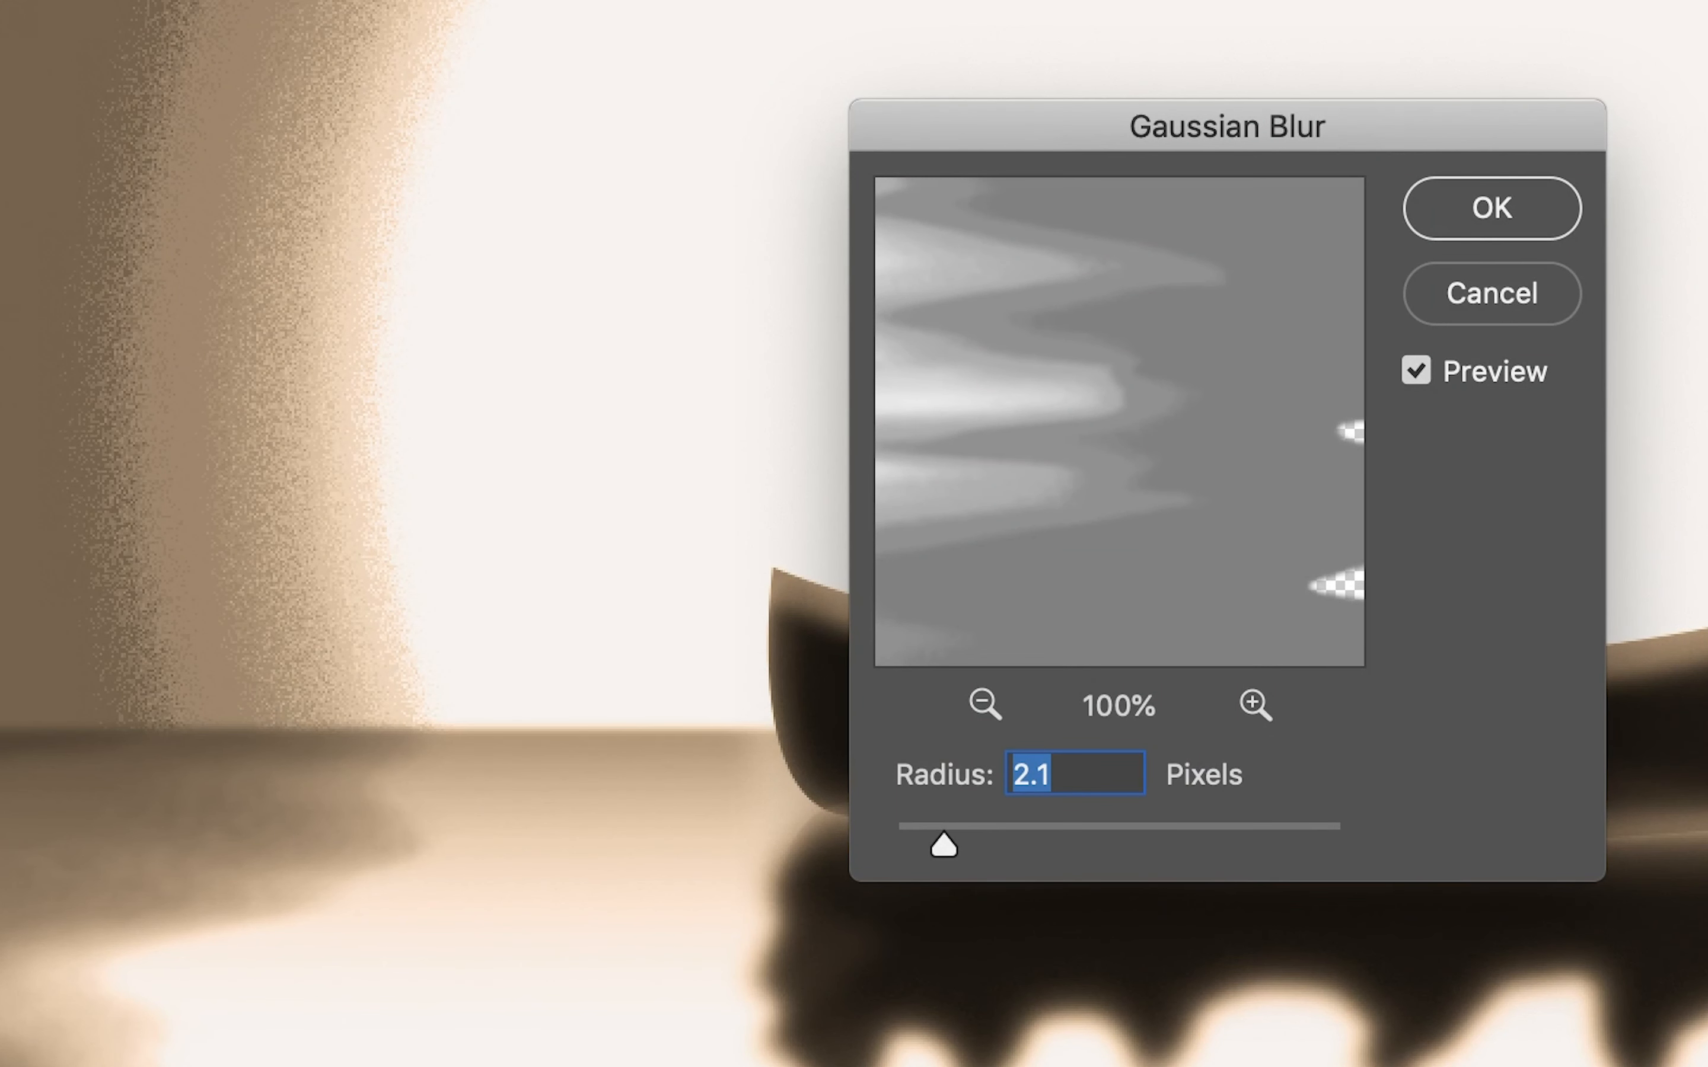
left_click_drag(922, 838, 920, 838)
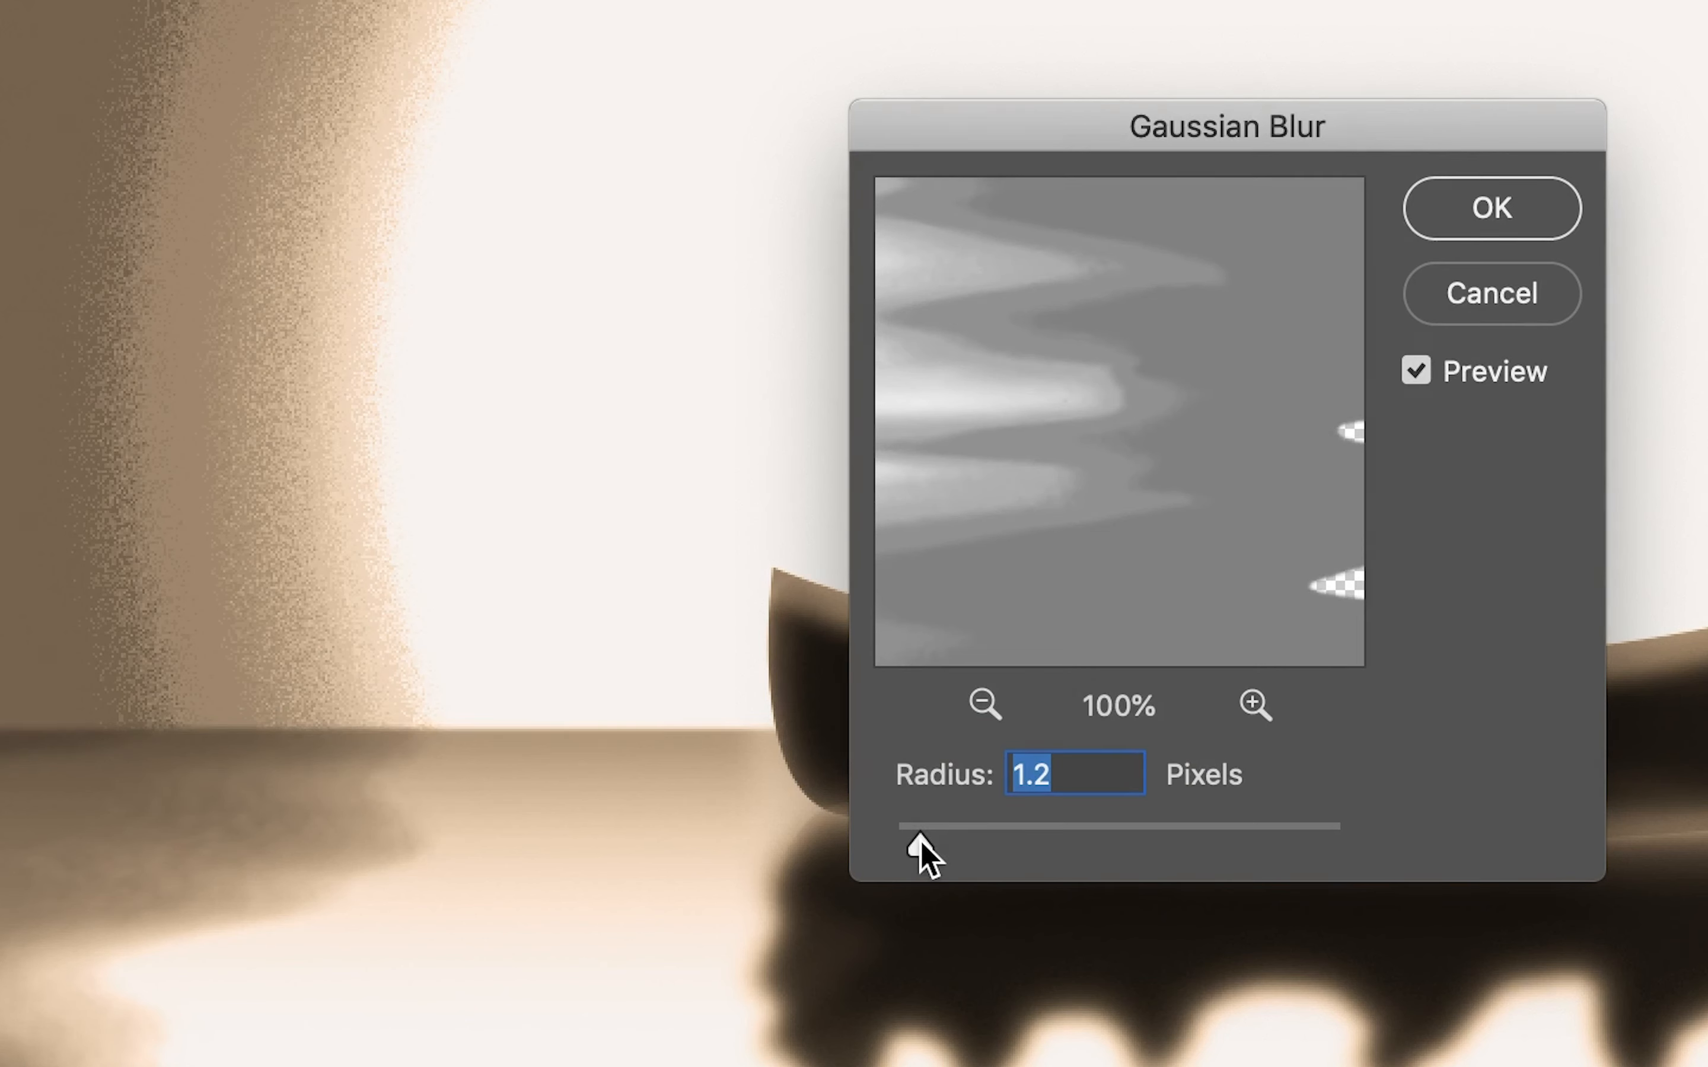
left_click_drag(932, 851, 933, 849)
left_click(1493, 212)
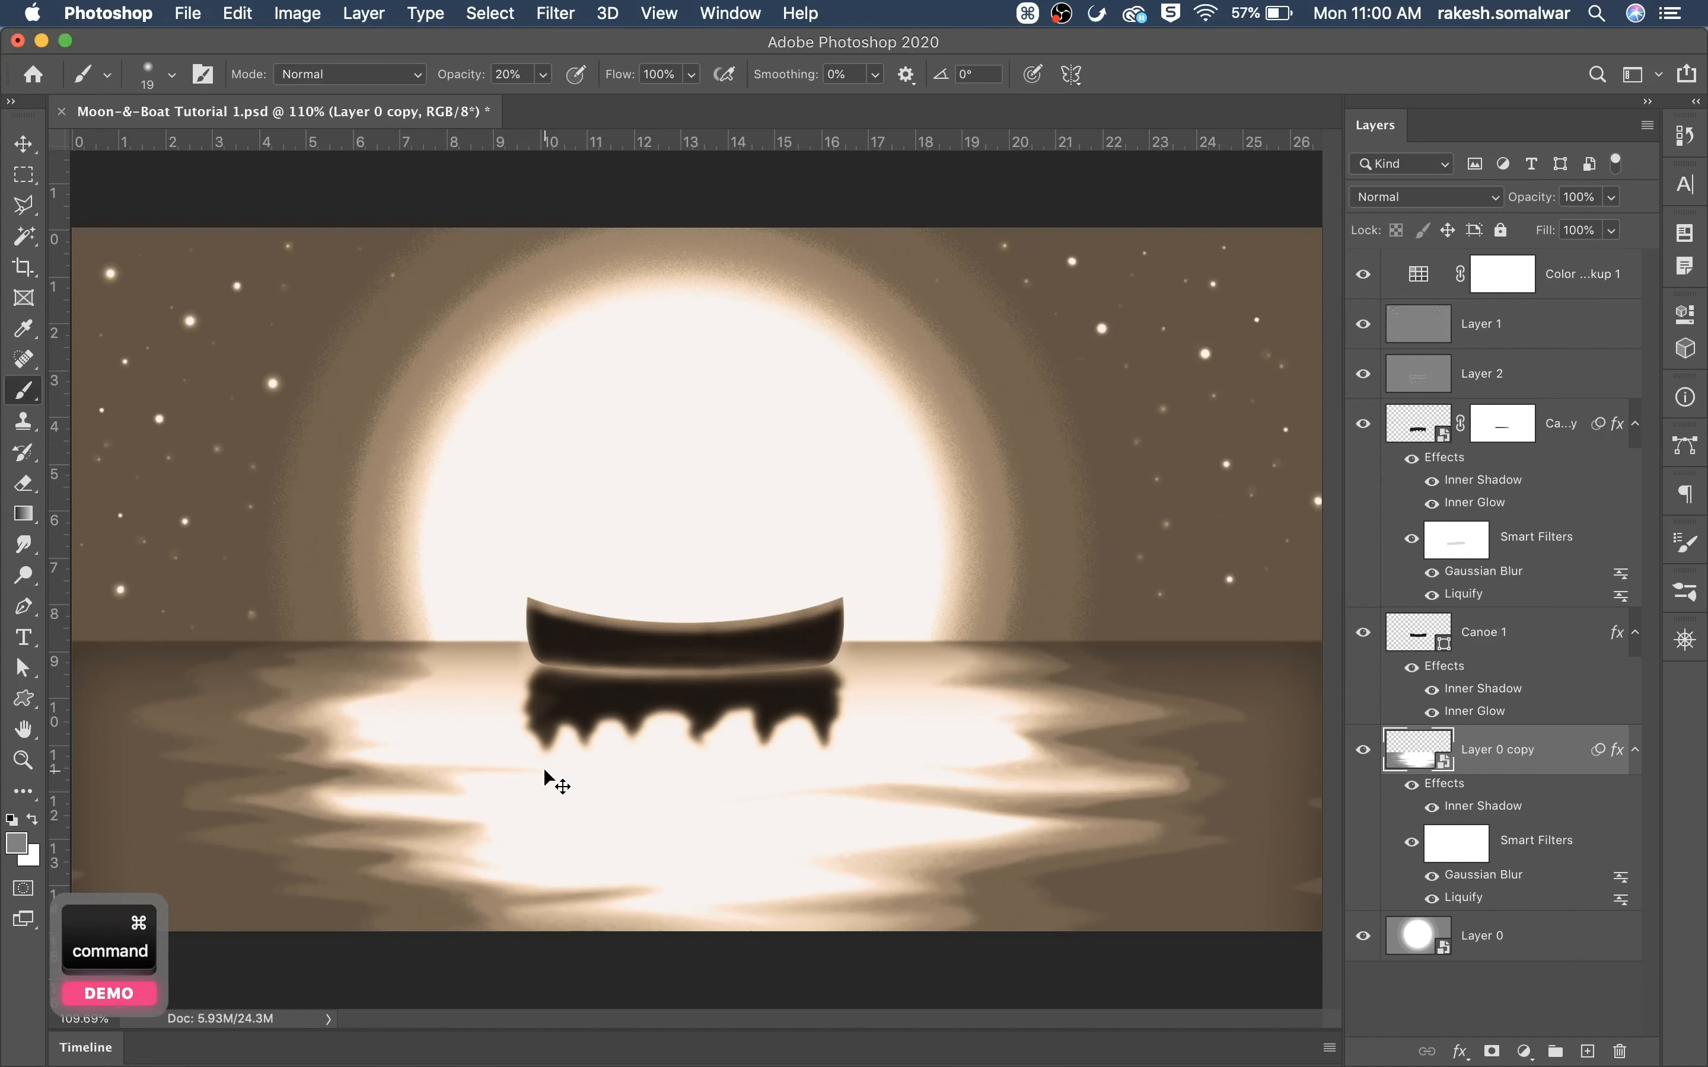
key("super+s")
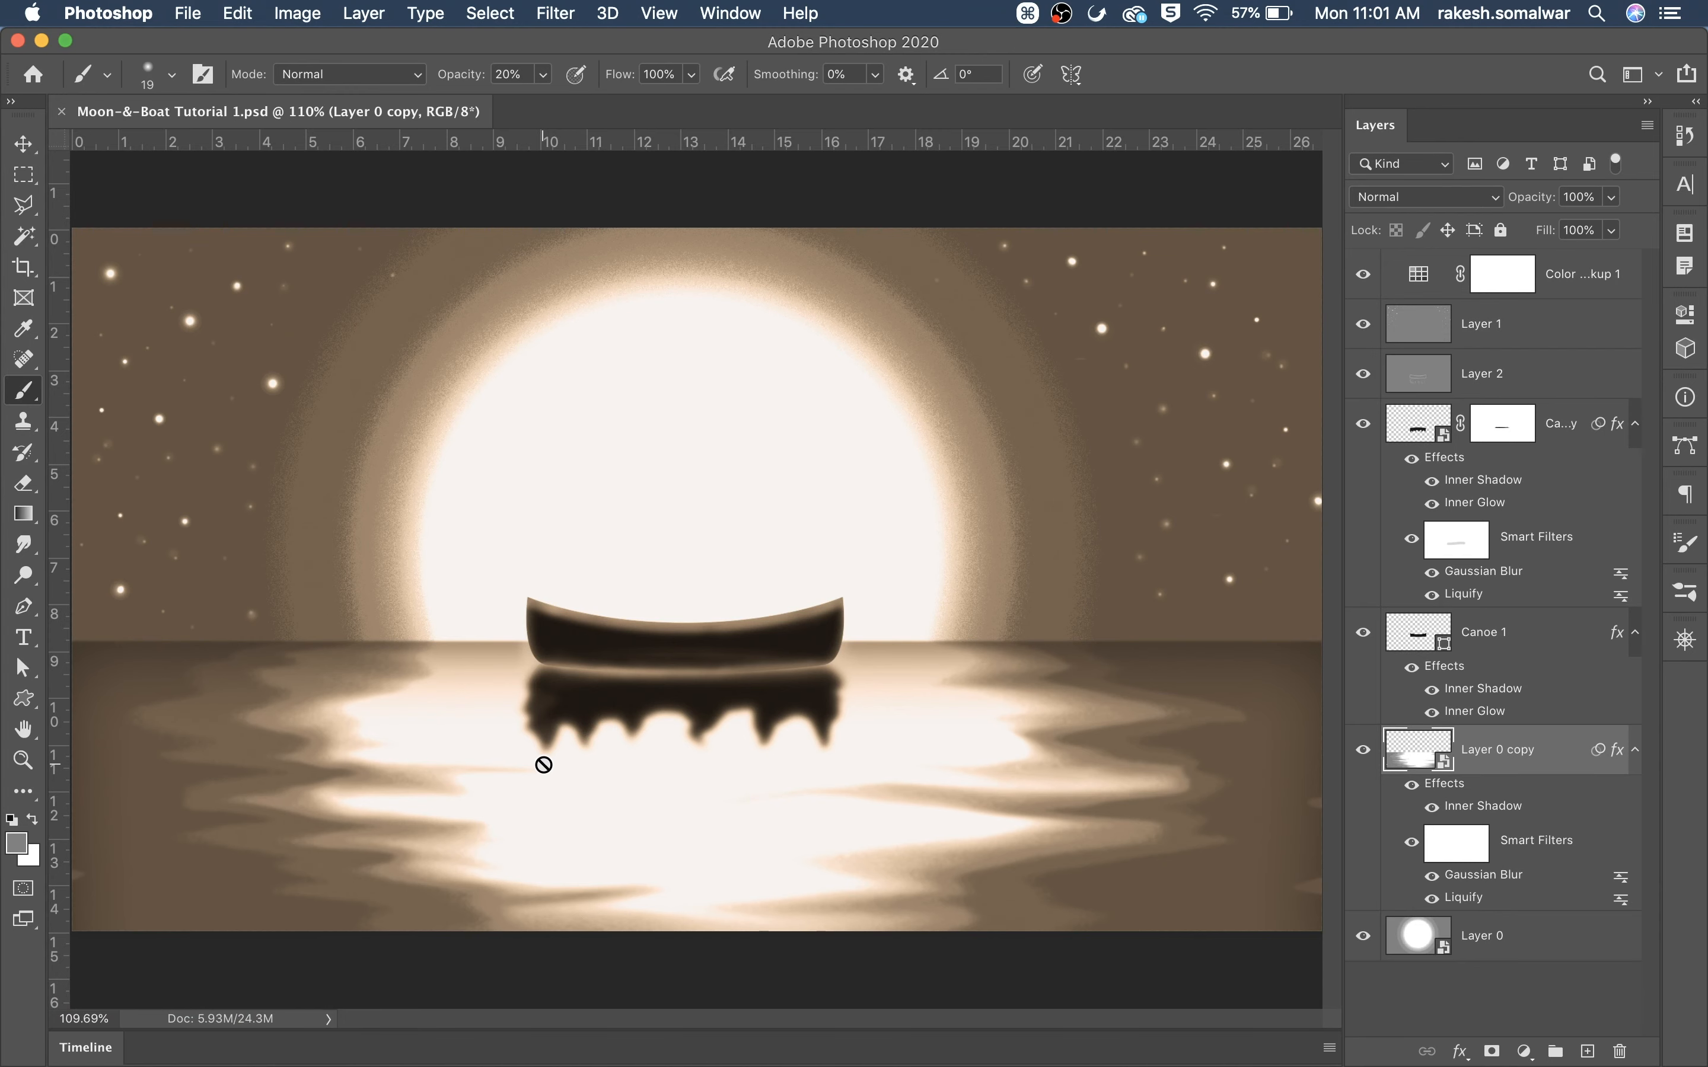
Compare the scene with and without Layer 2 and the Color Lookup 1 adjustment by toggling their visibility
key("super+minus")
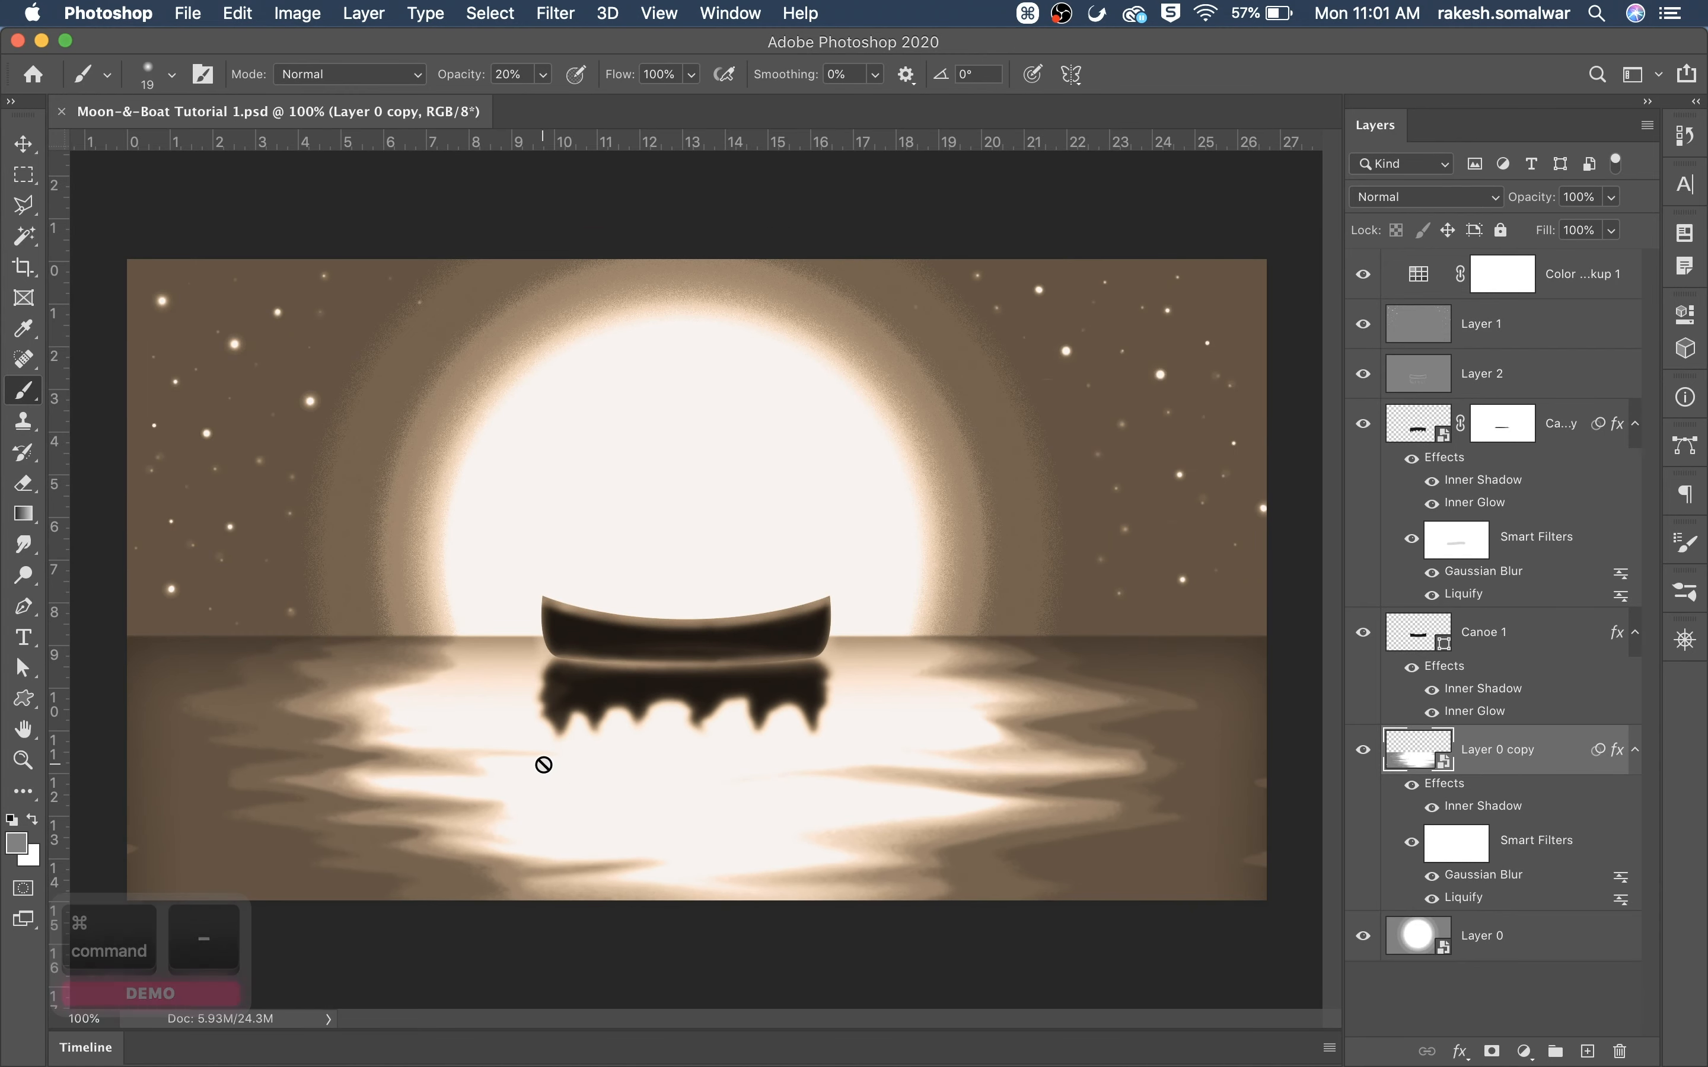
left_click(1434, 382)
left_click(1362, 377)
left_click(1362, 377)
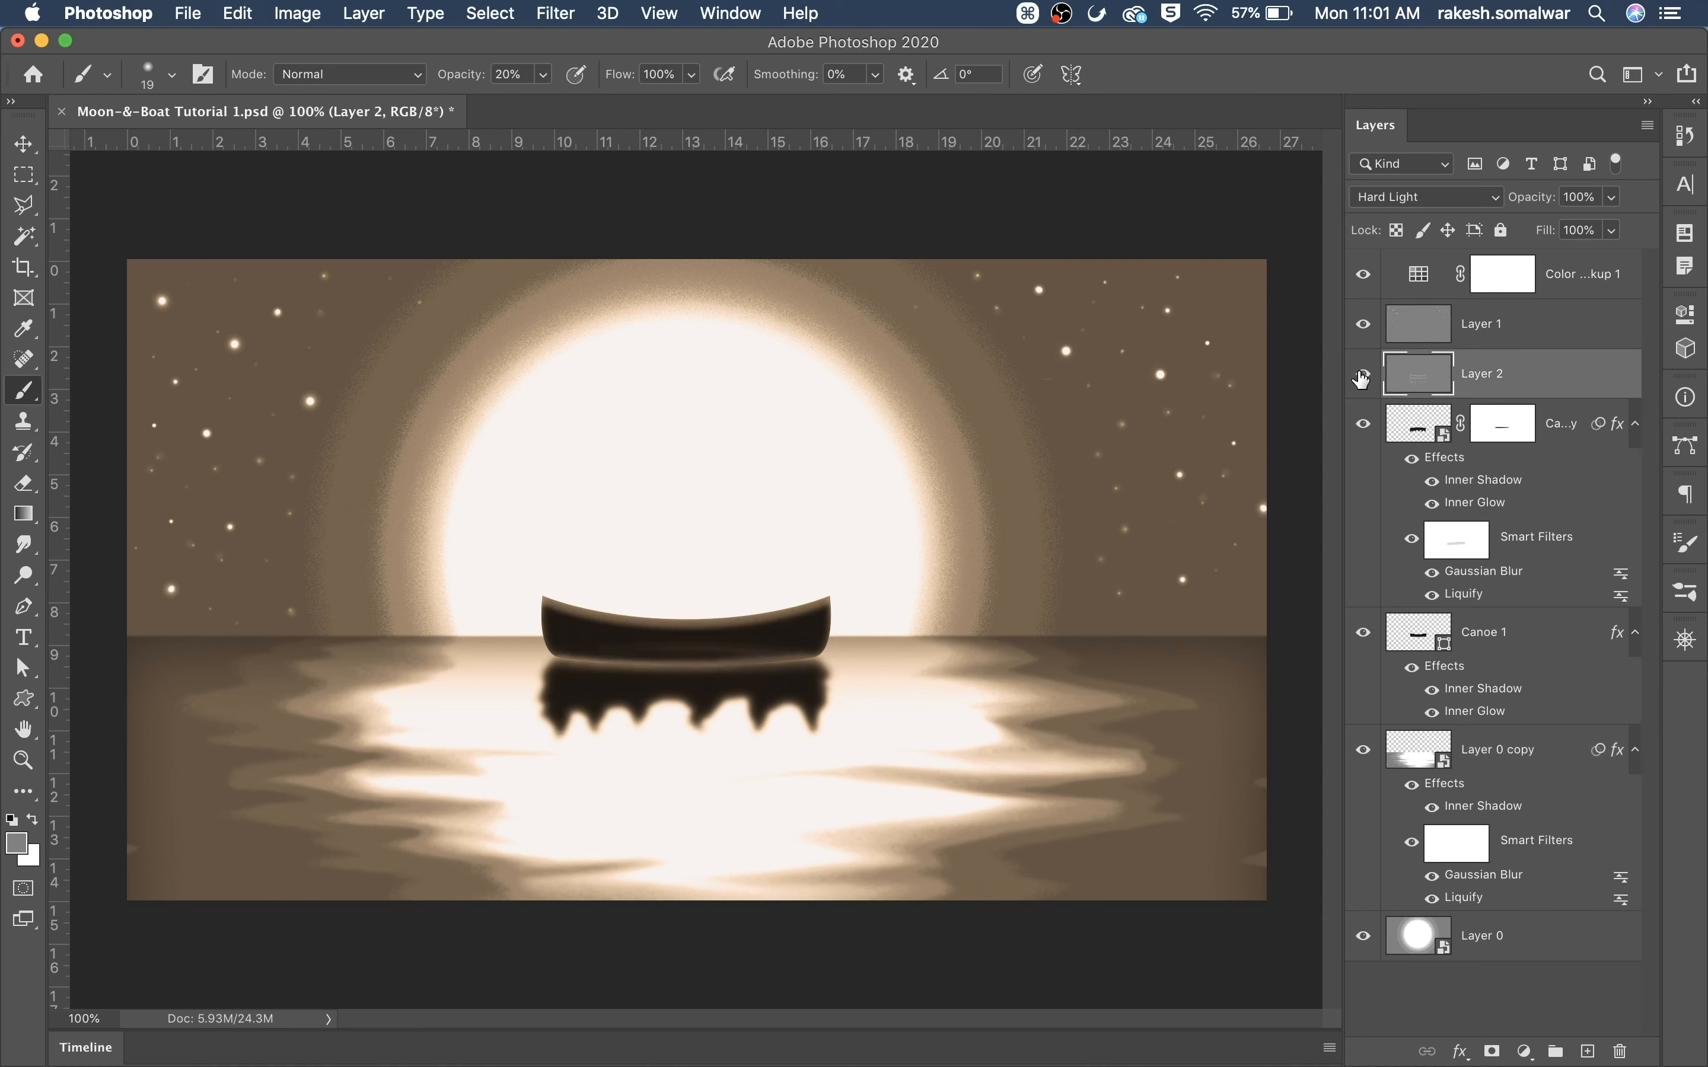
left_click(1363, 378)
left_click(1362, 377)
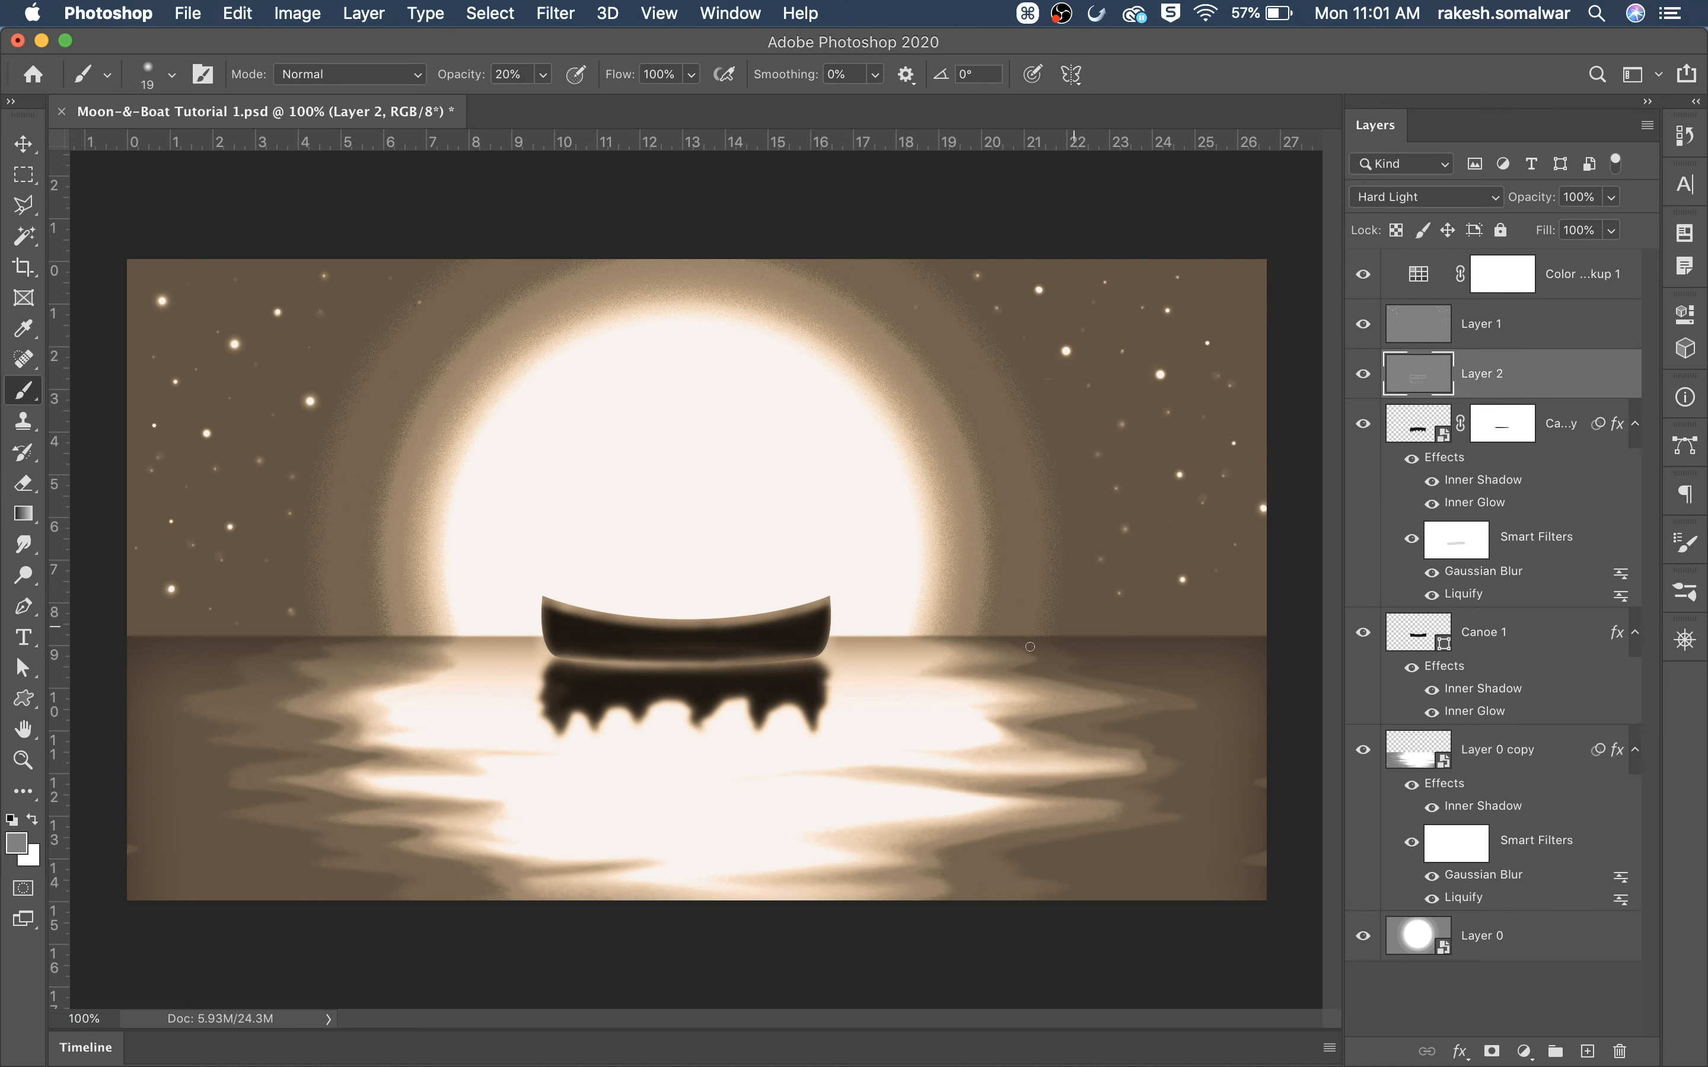
left_click(1425, 318)
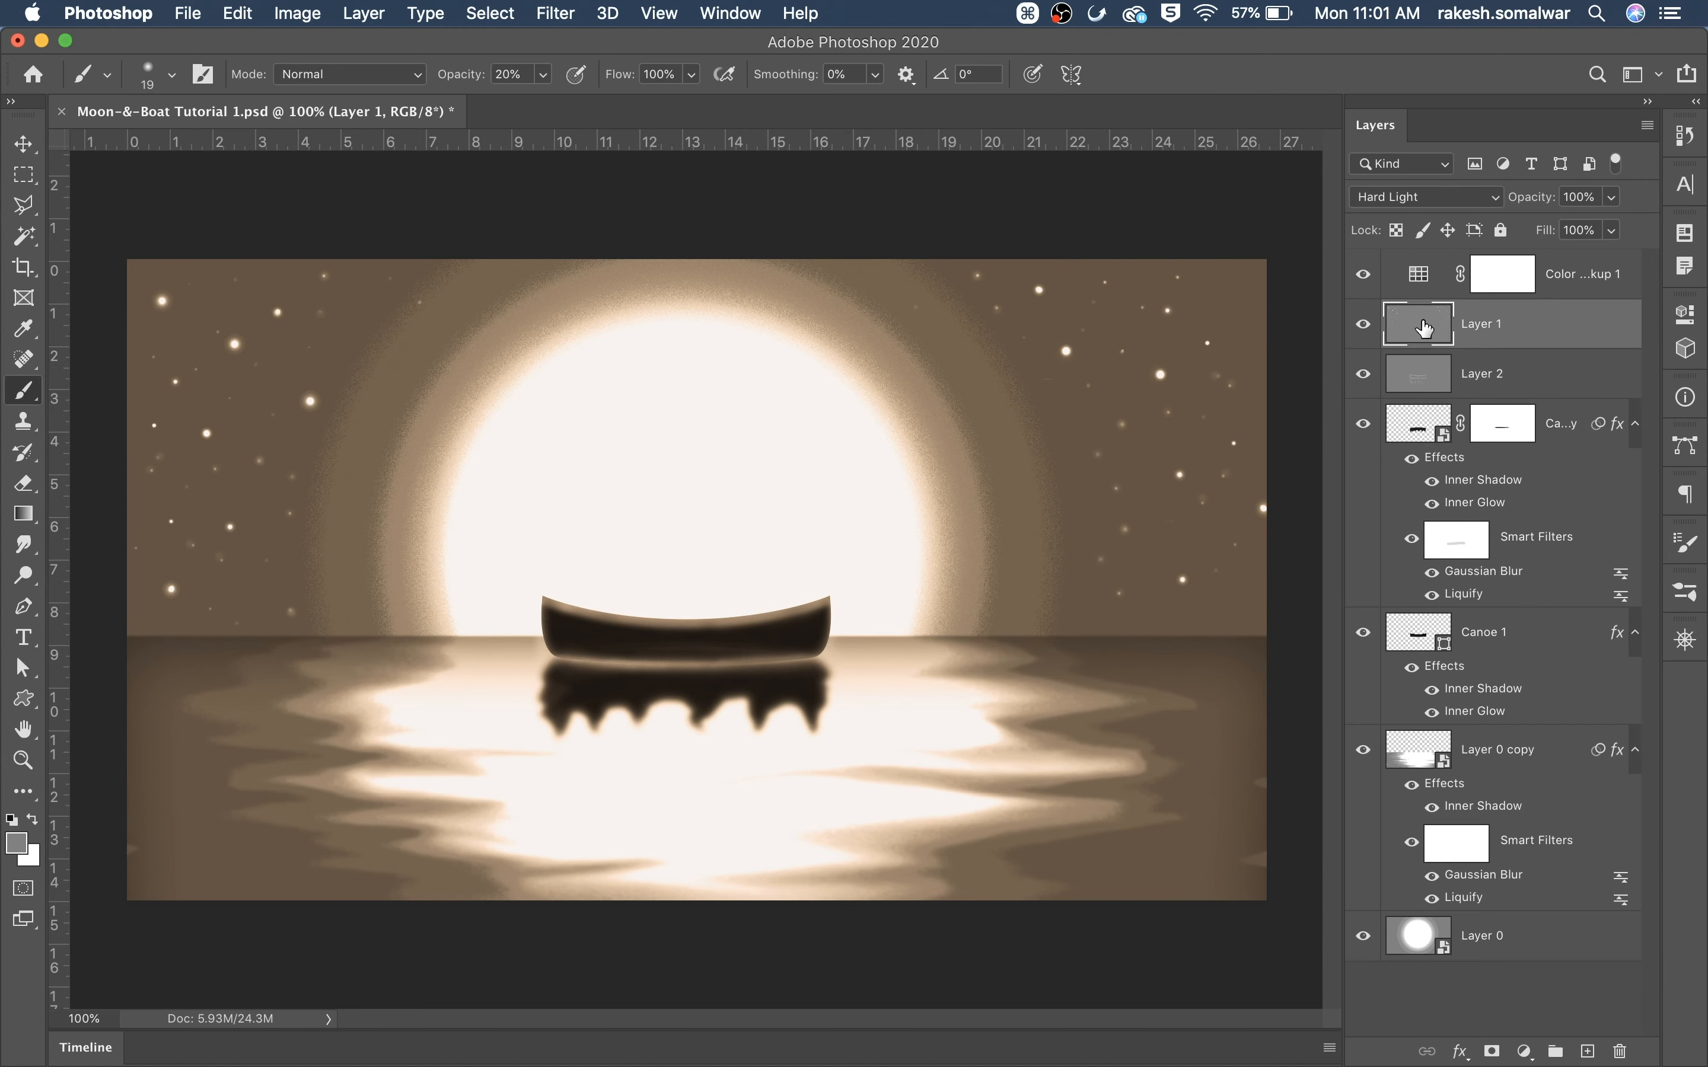
left_click(1364, 276)
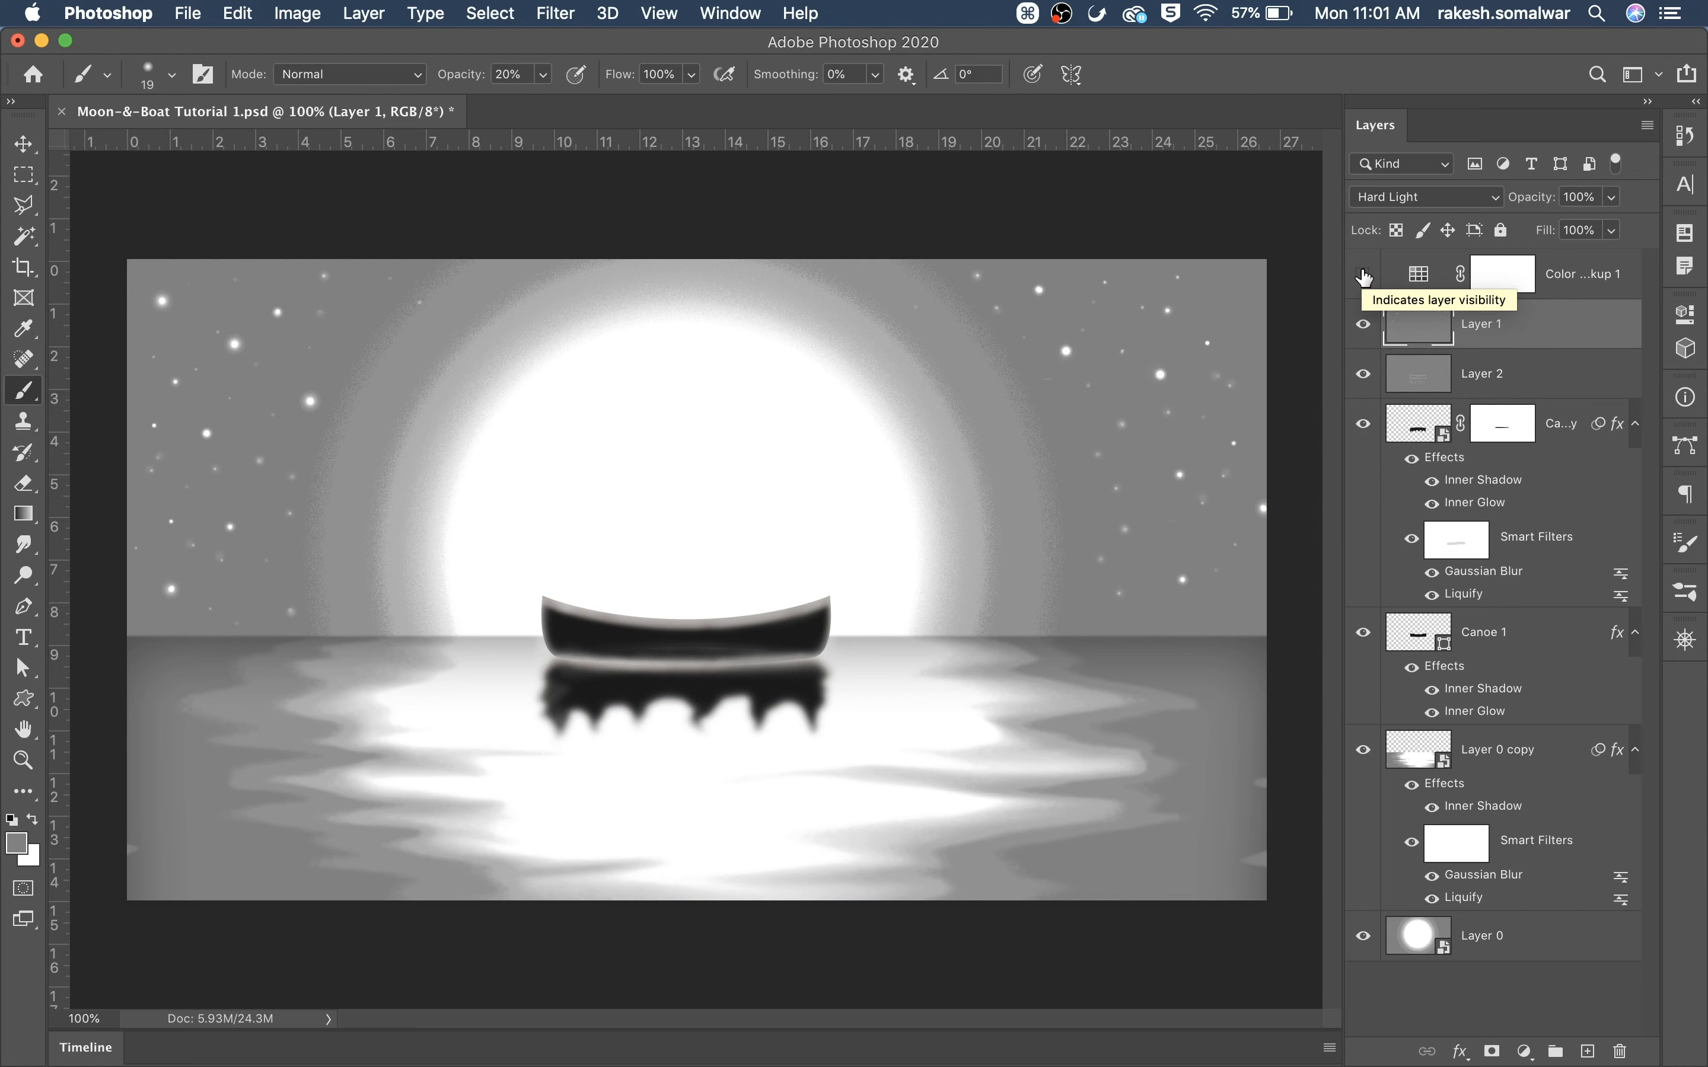
left_click(1365, 275)
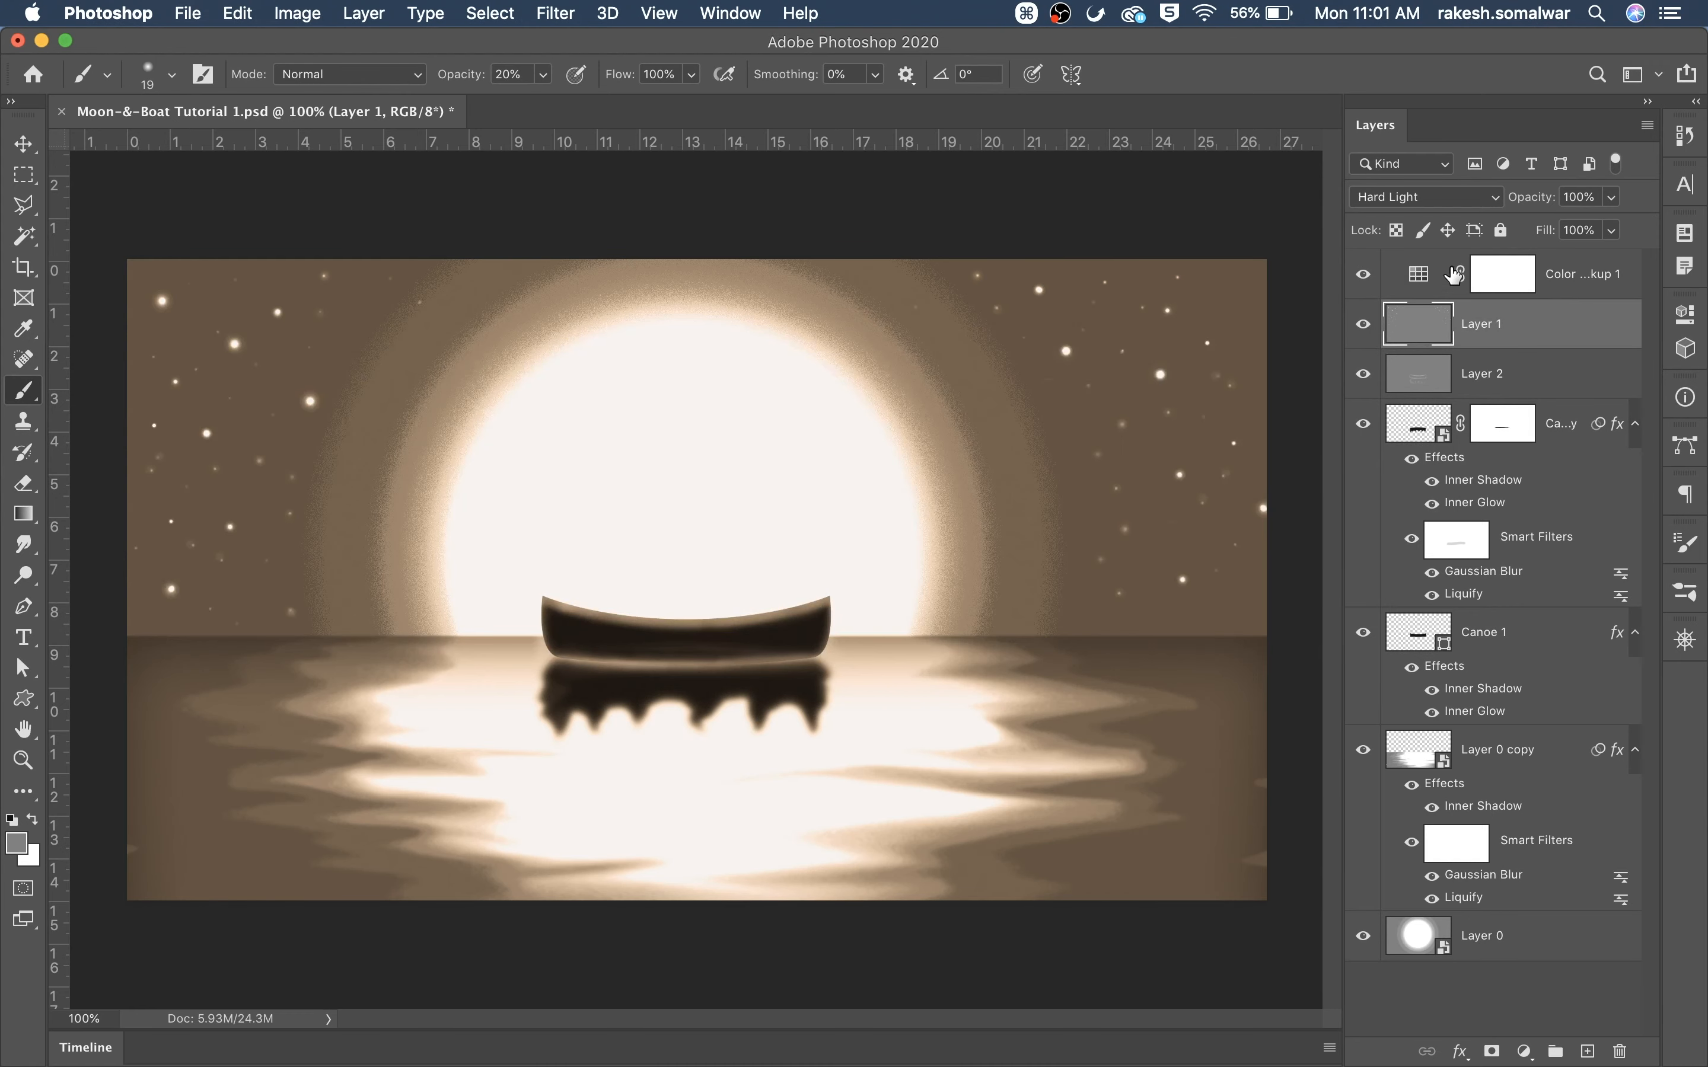
Add a Brightness/Contrast adjustment layer above Color Lookup 1 with Contrast set to 65
left_click(1599, 288)
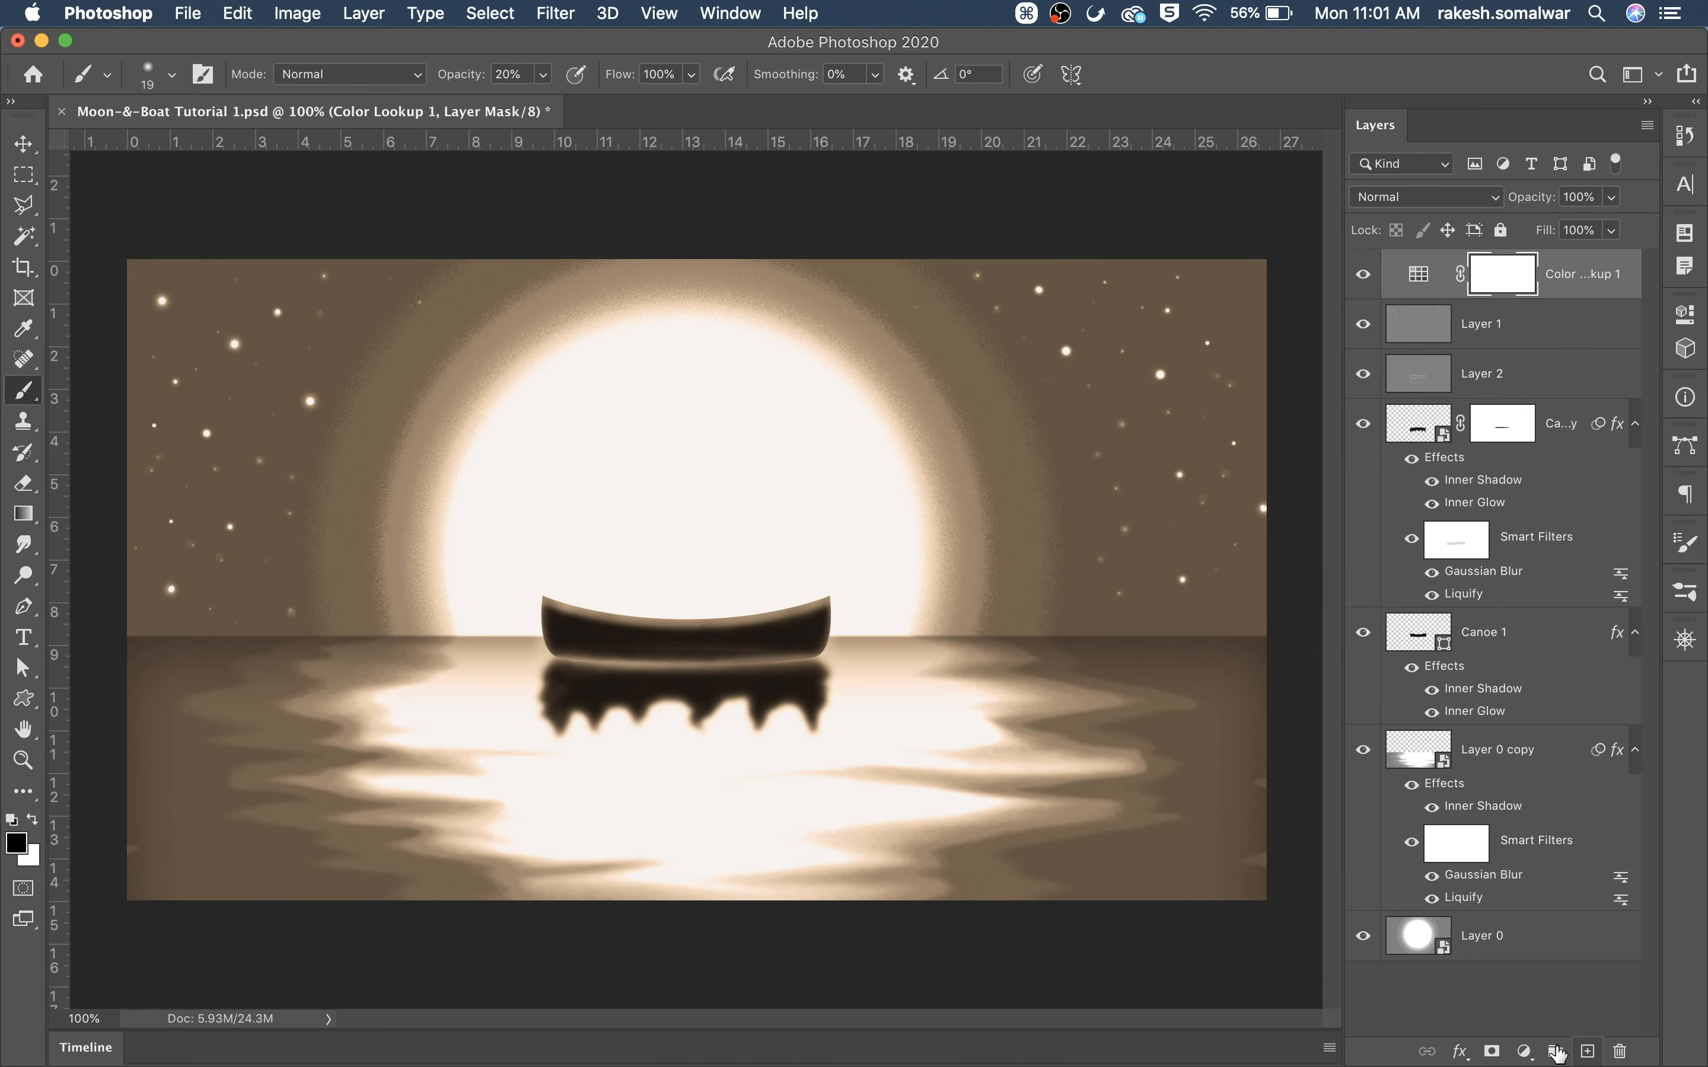
left_click(1525, 1052)
left_click(1663, 676)
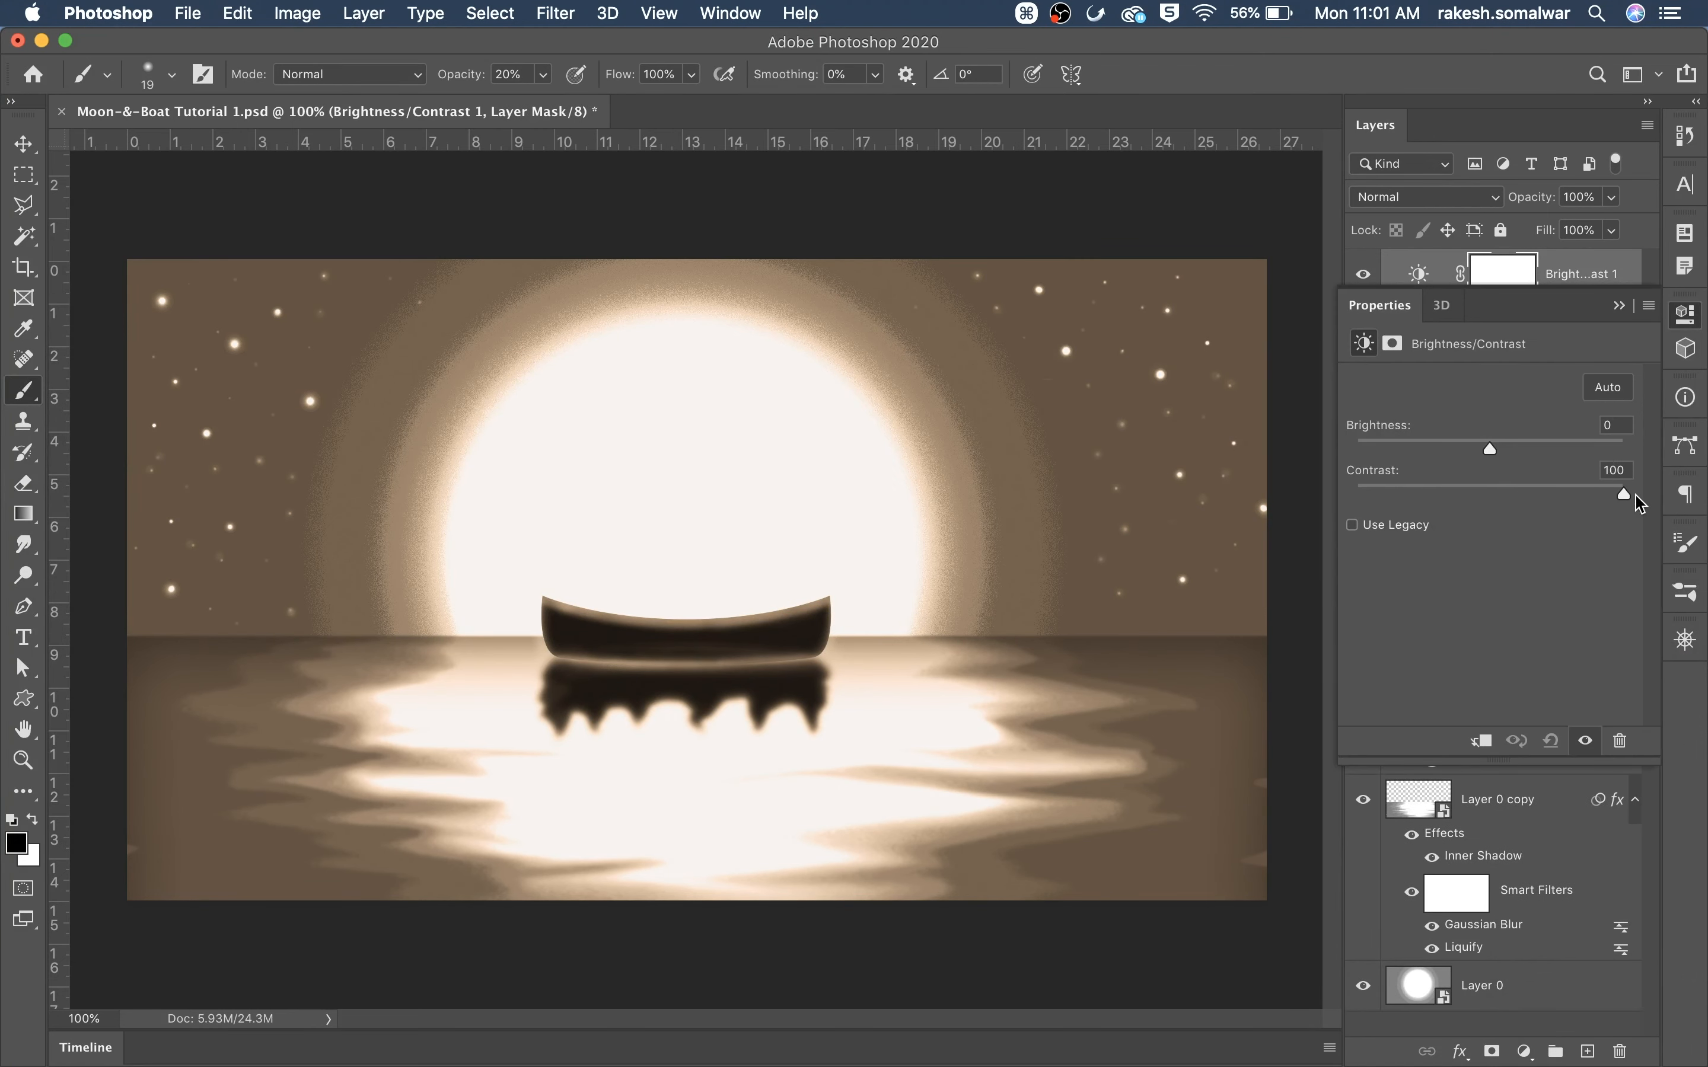
left_click_drag(1636, 501, 1578, 503)
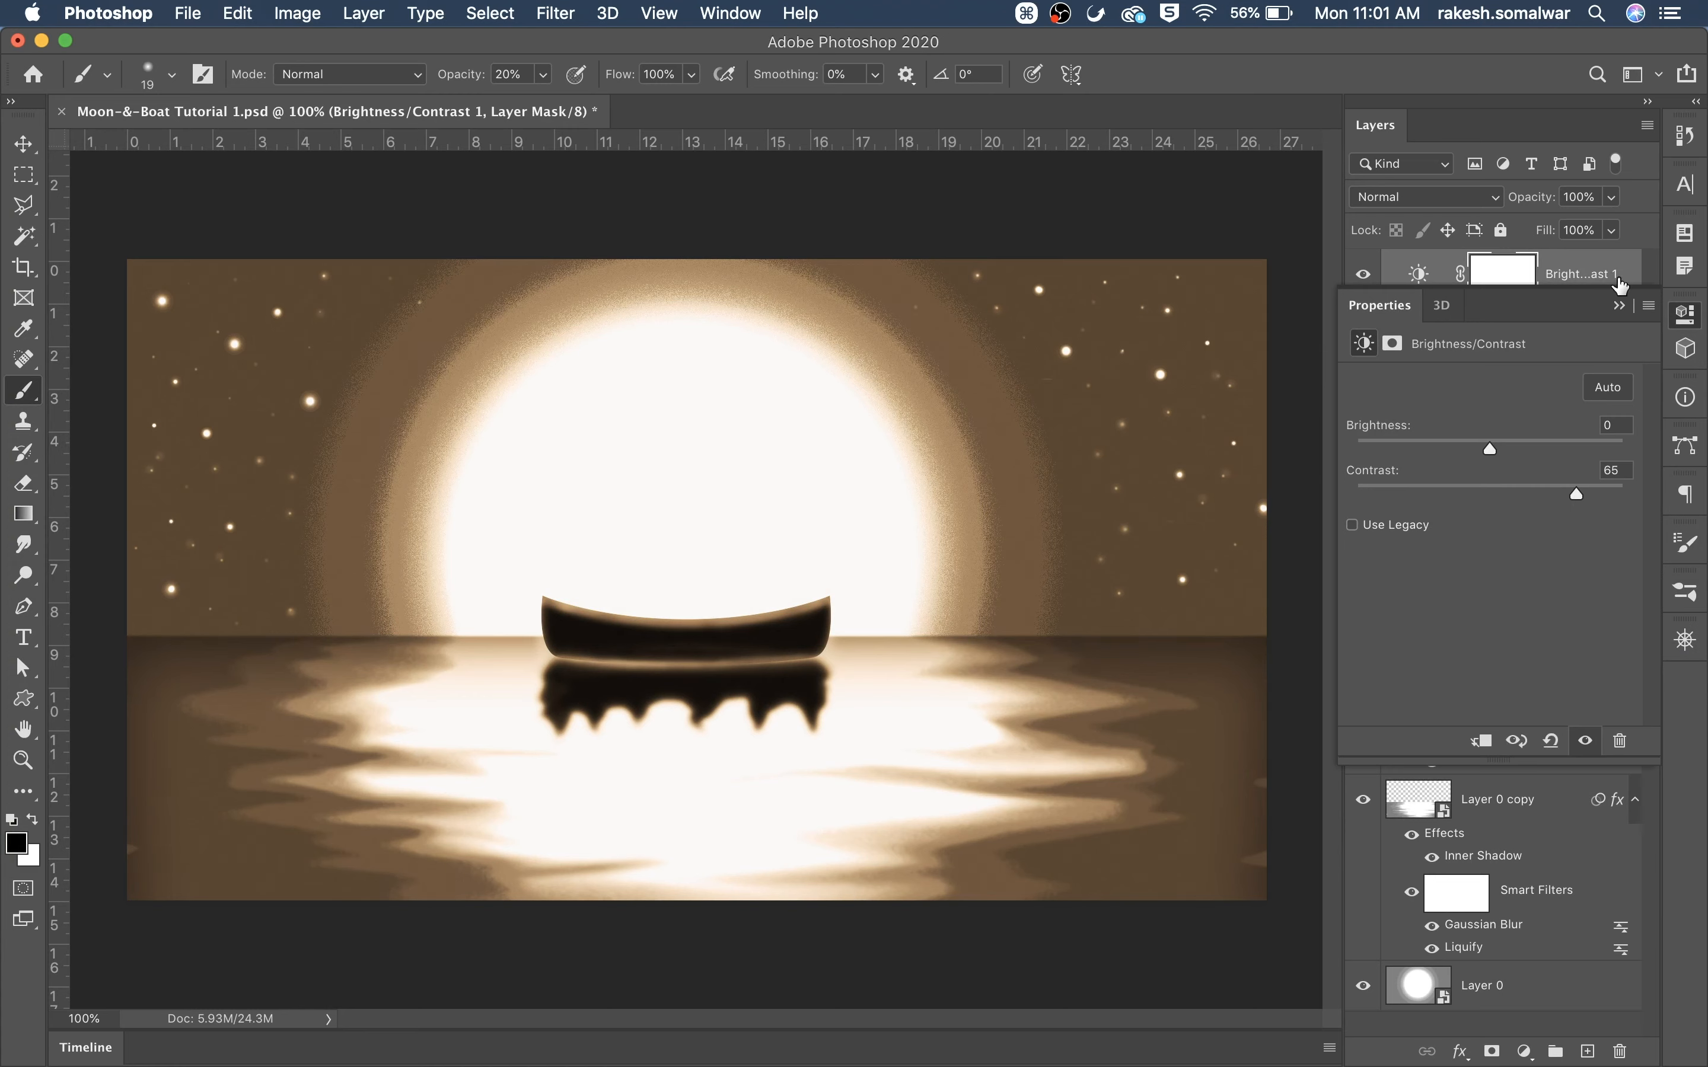
left_click(1619, 306)
Add a Hue/Saturation adjustment layer above Brightness/Contrast 1 with Colorize enabled, Hue 221 and Saturation 50
left_click(1529, 1052)
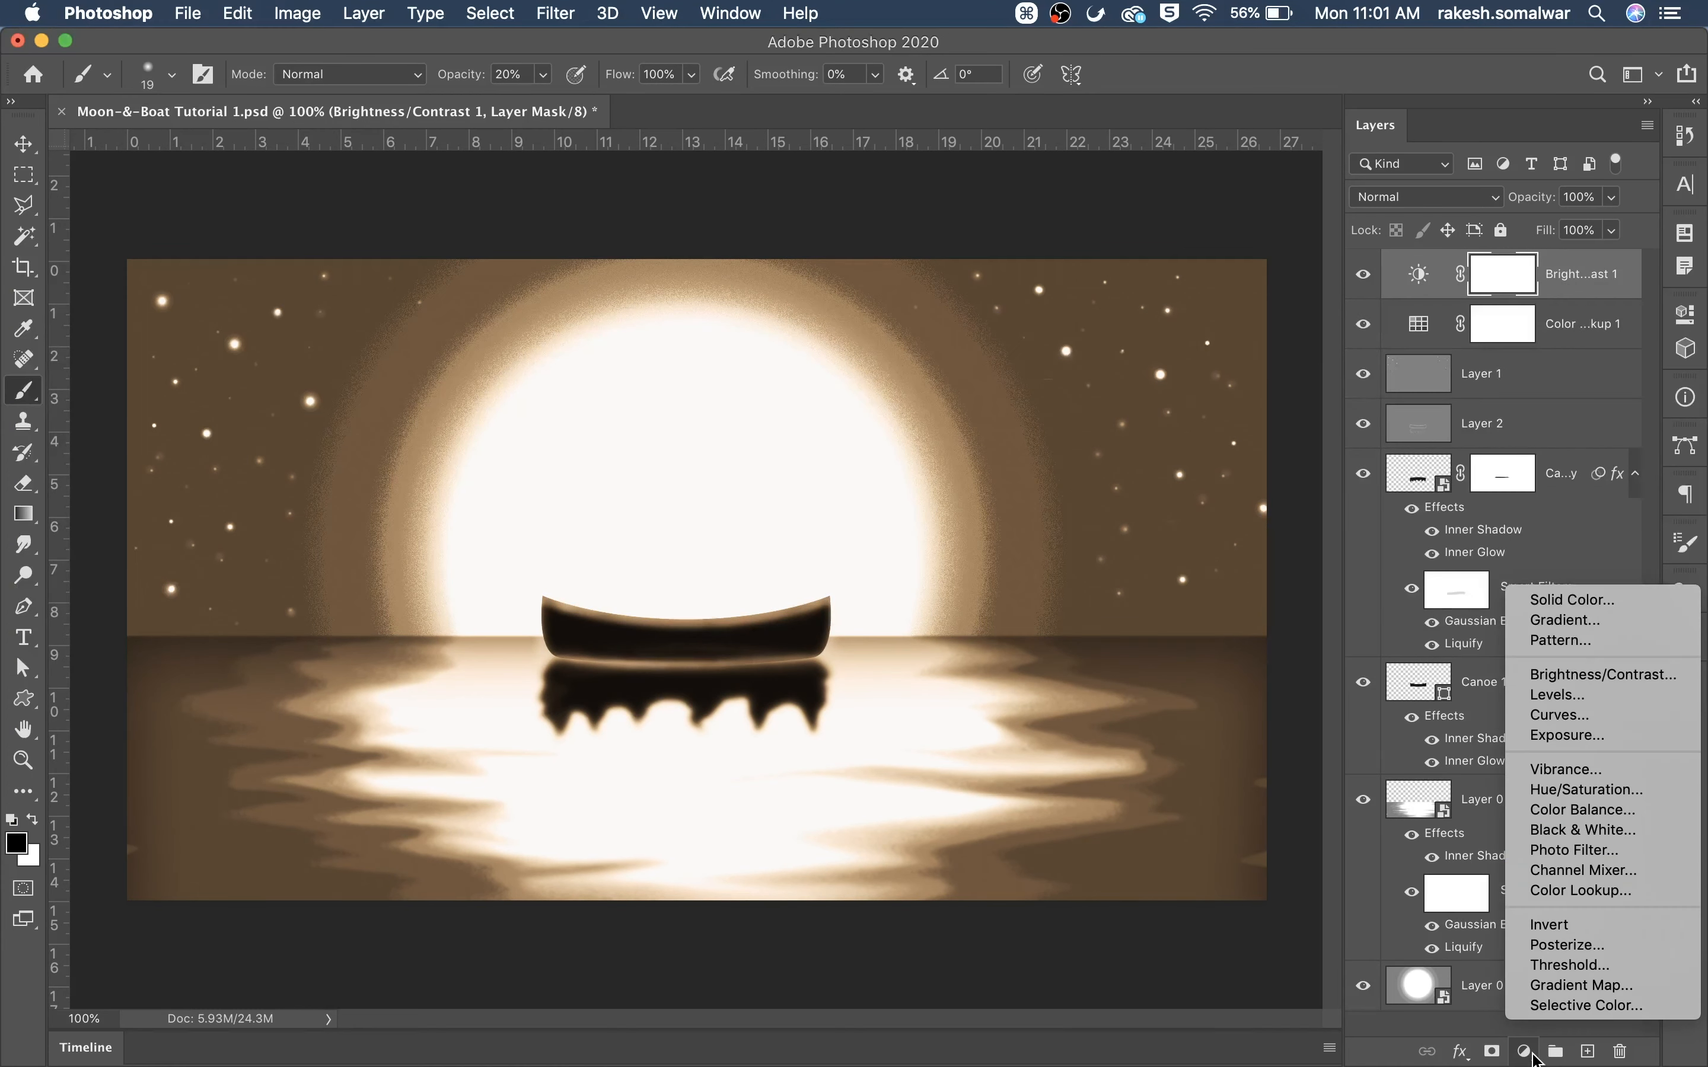
left_click(1600, 789)
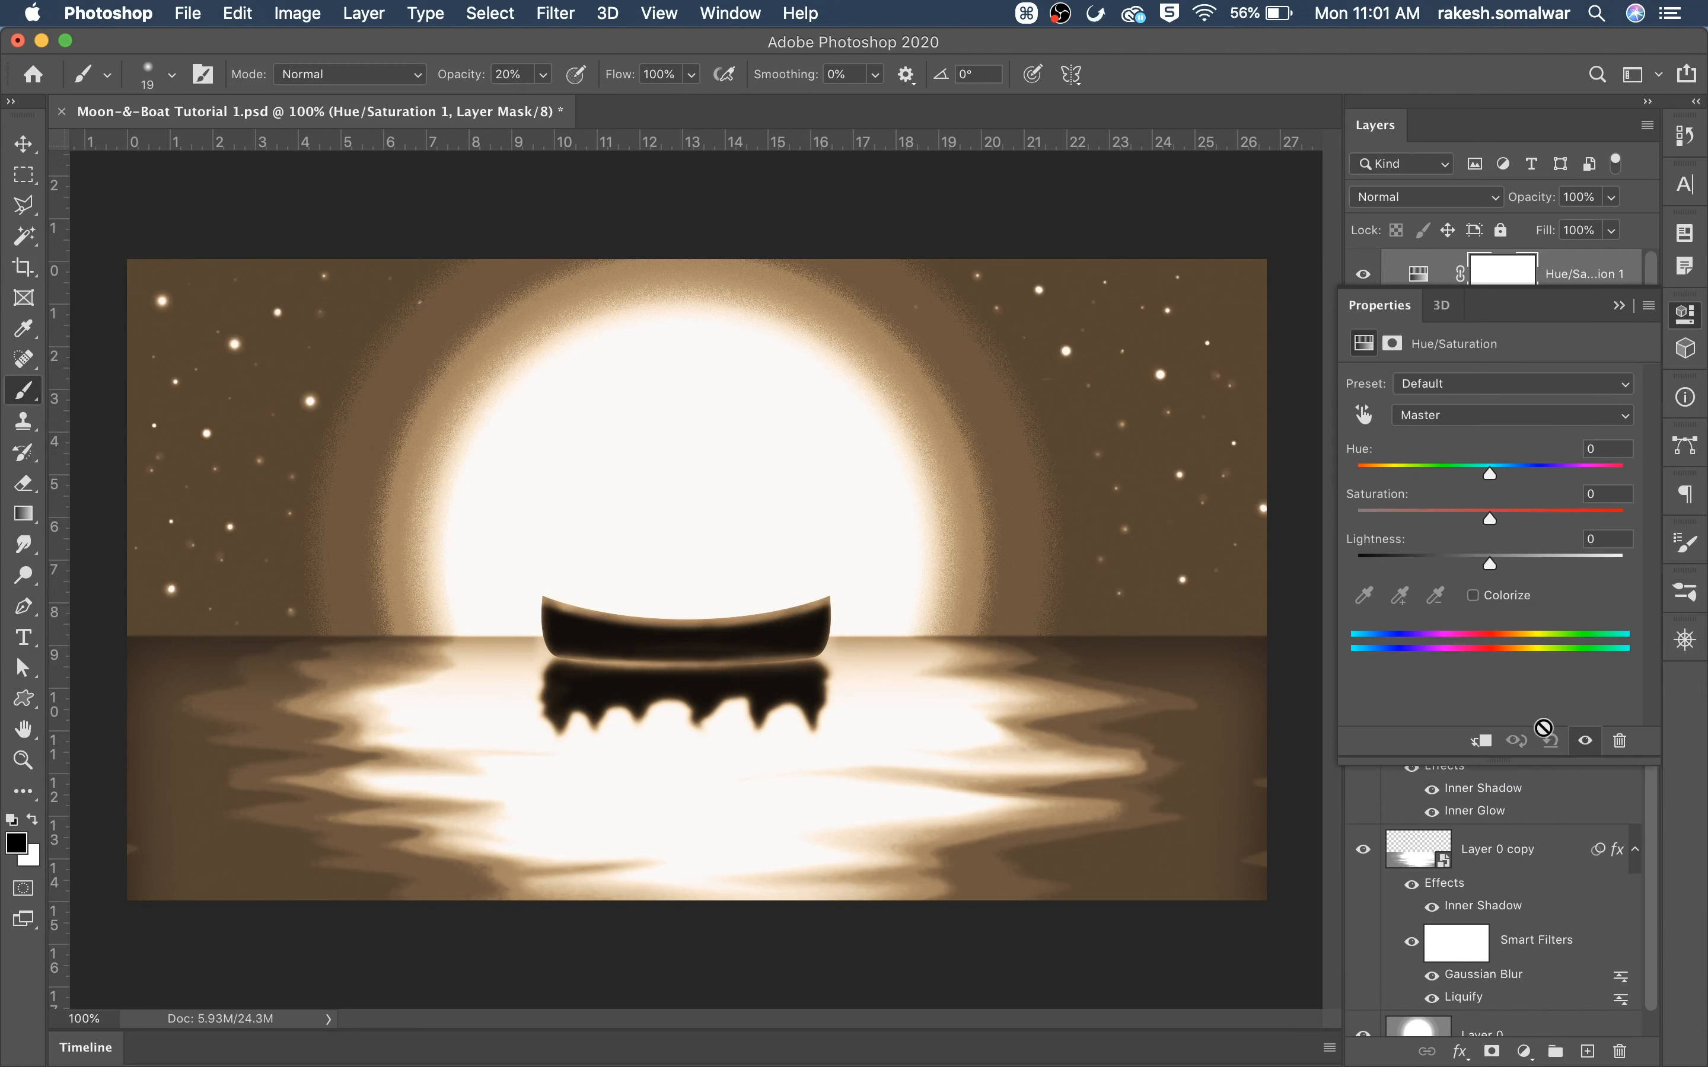
left_click(1475, 596)
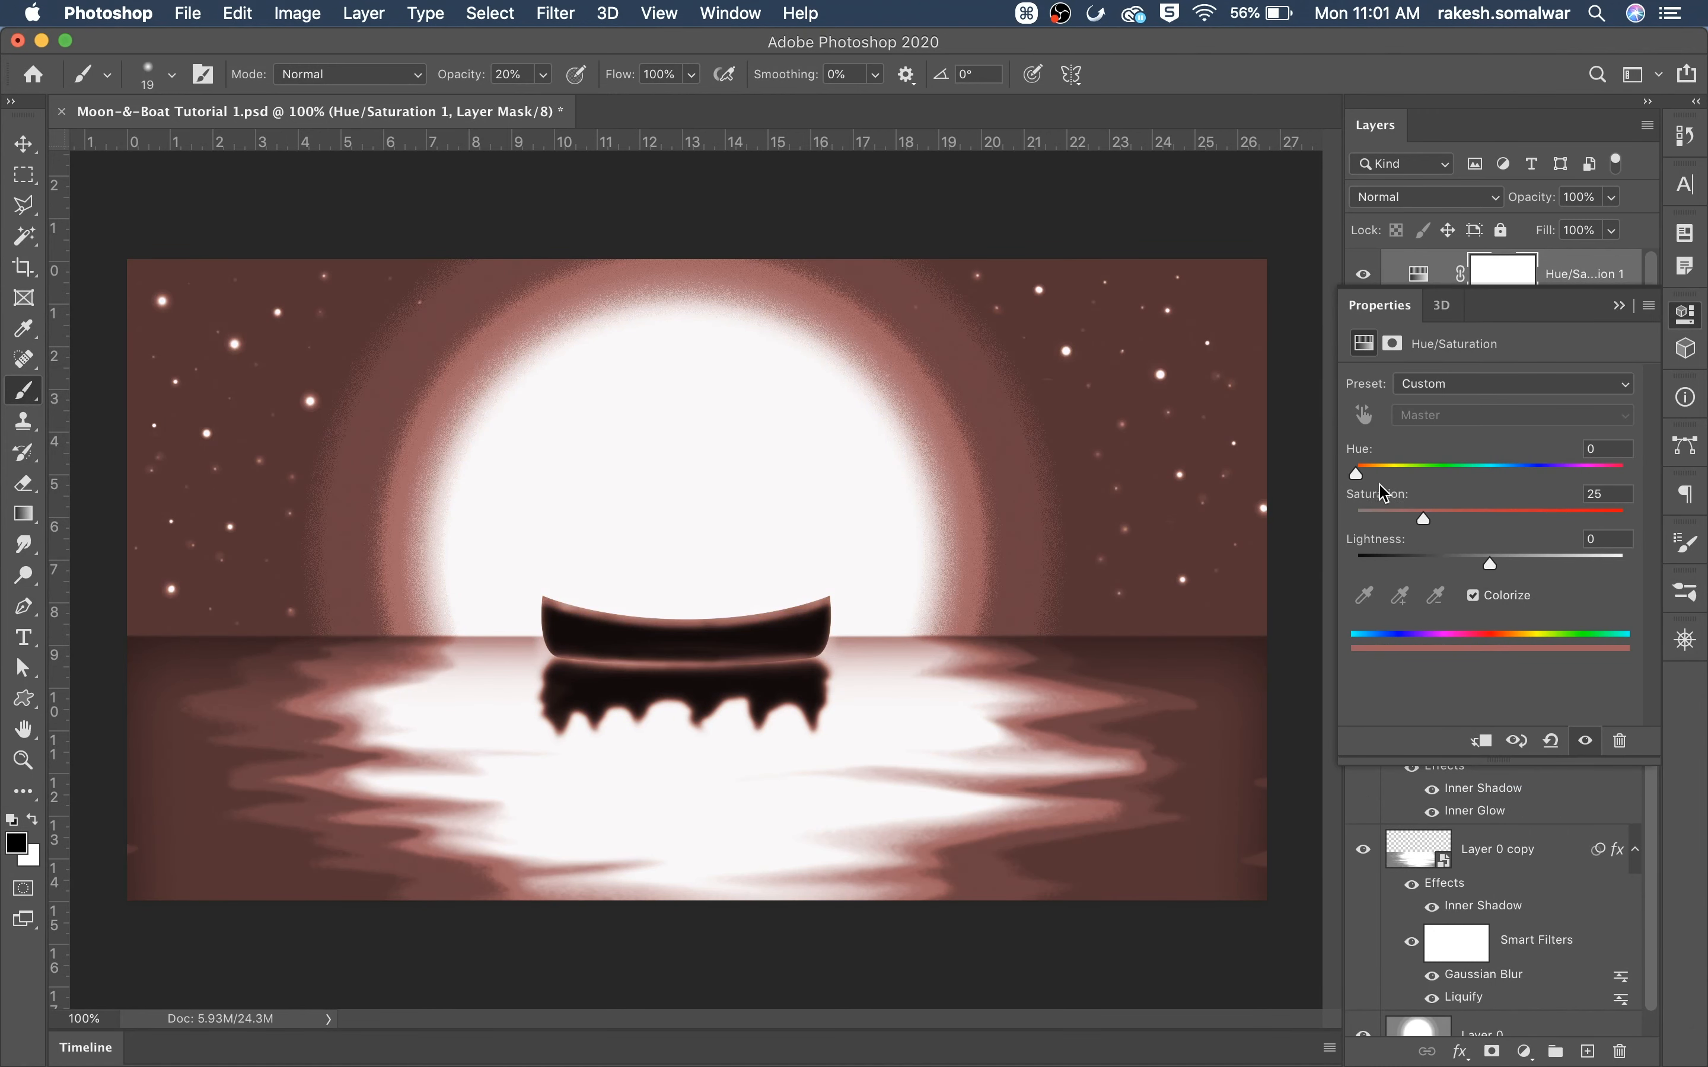
left_click_drag(1367, 483, 1530, 474)
left_click_drag(1426, 520, 1497, 526)
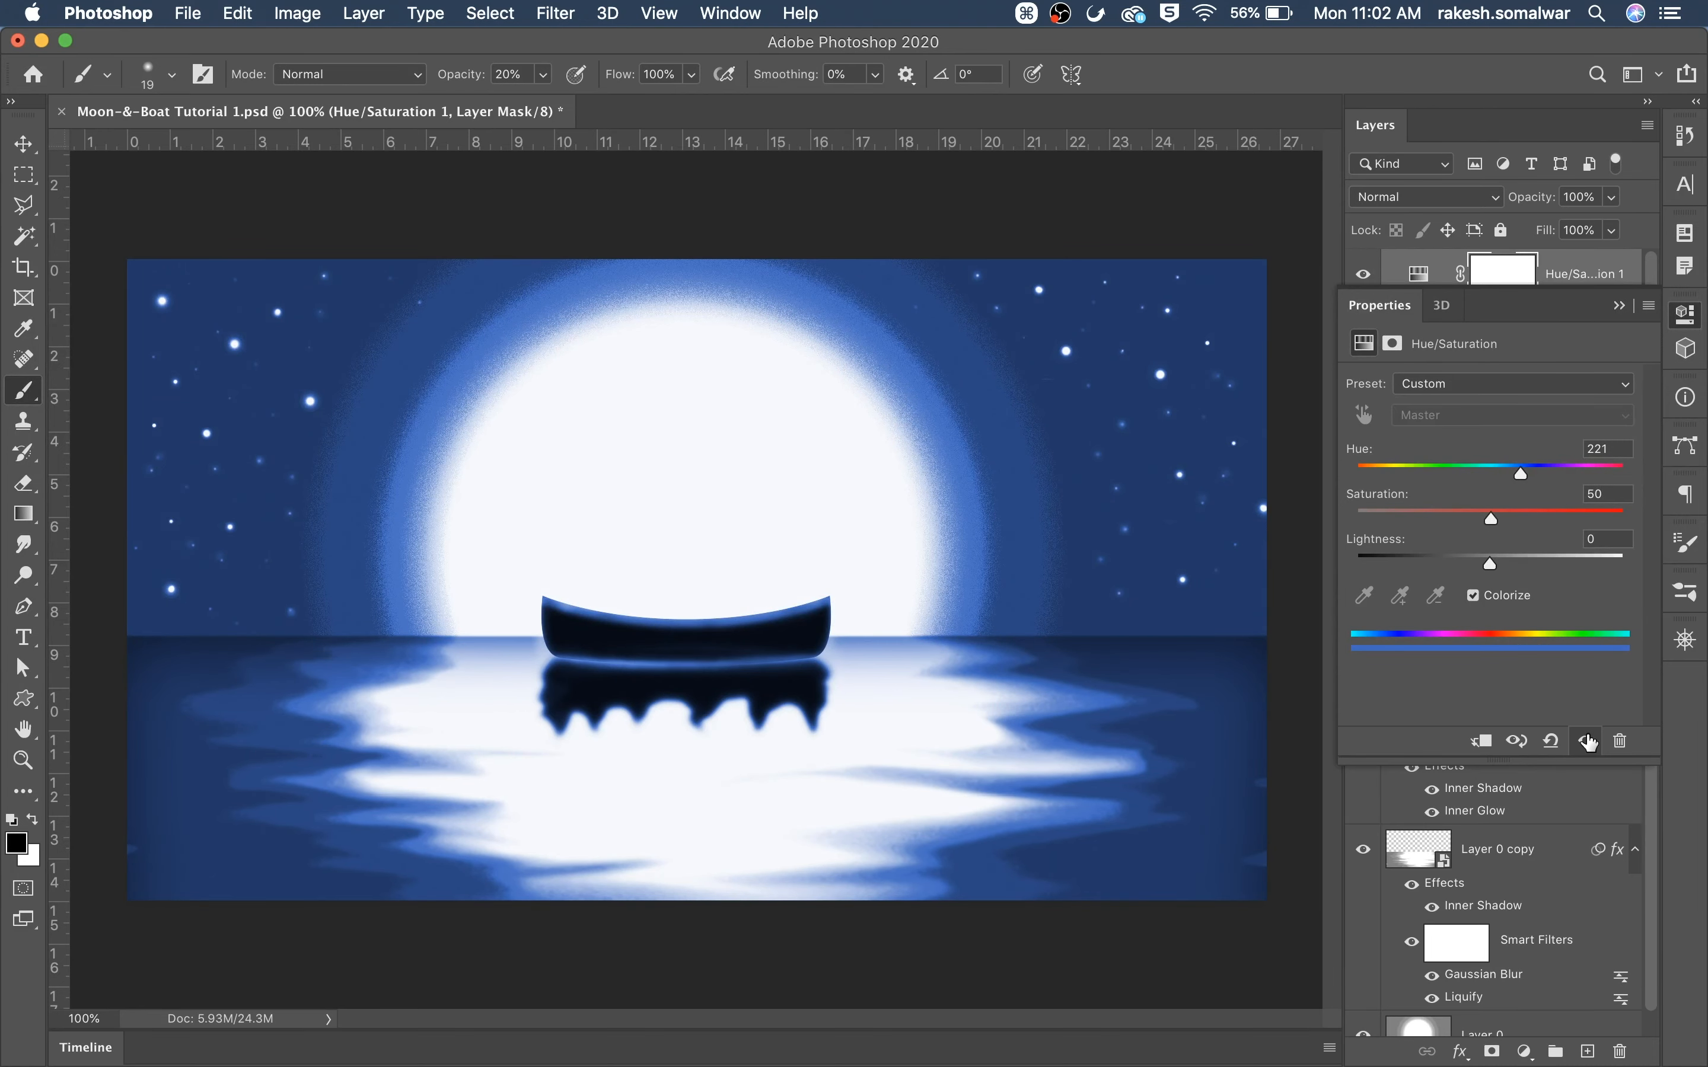
left_click(1588, 740)
left_click(1589, 741)
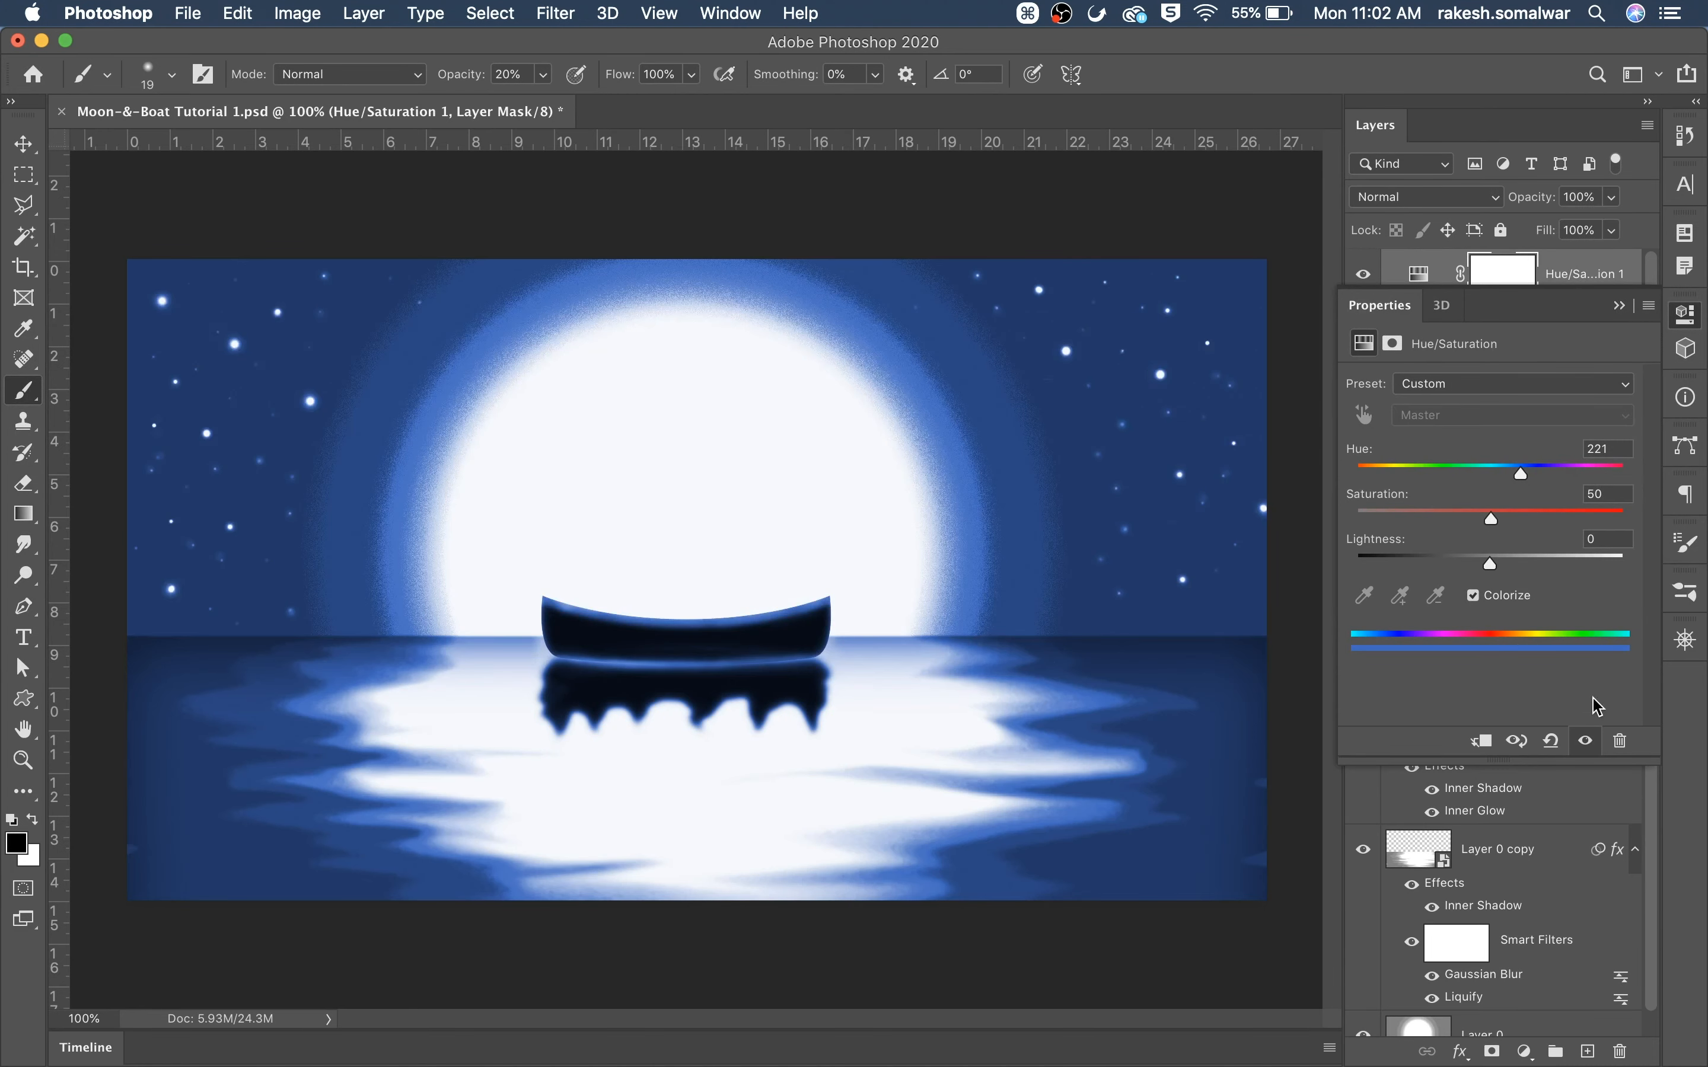
left_click(1621, 308)
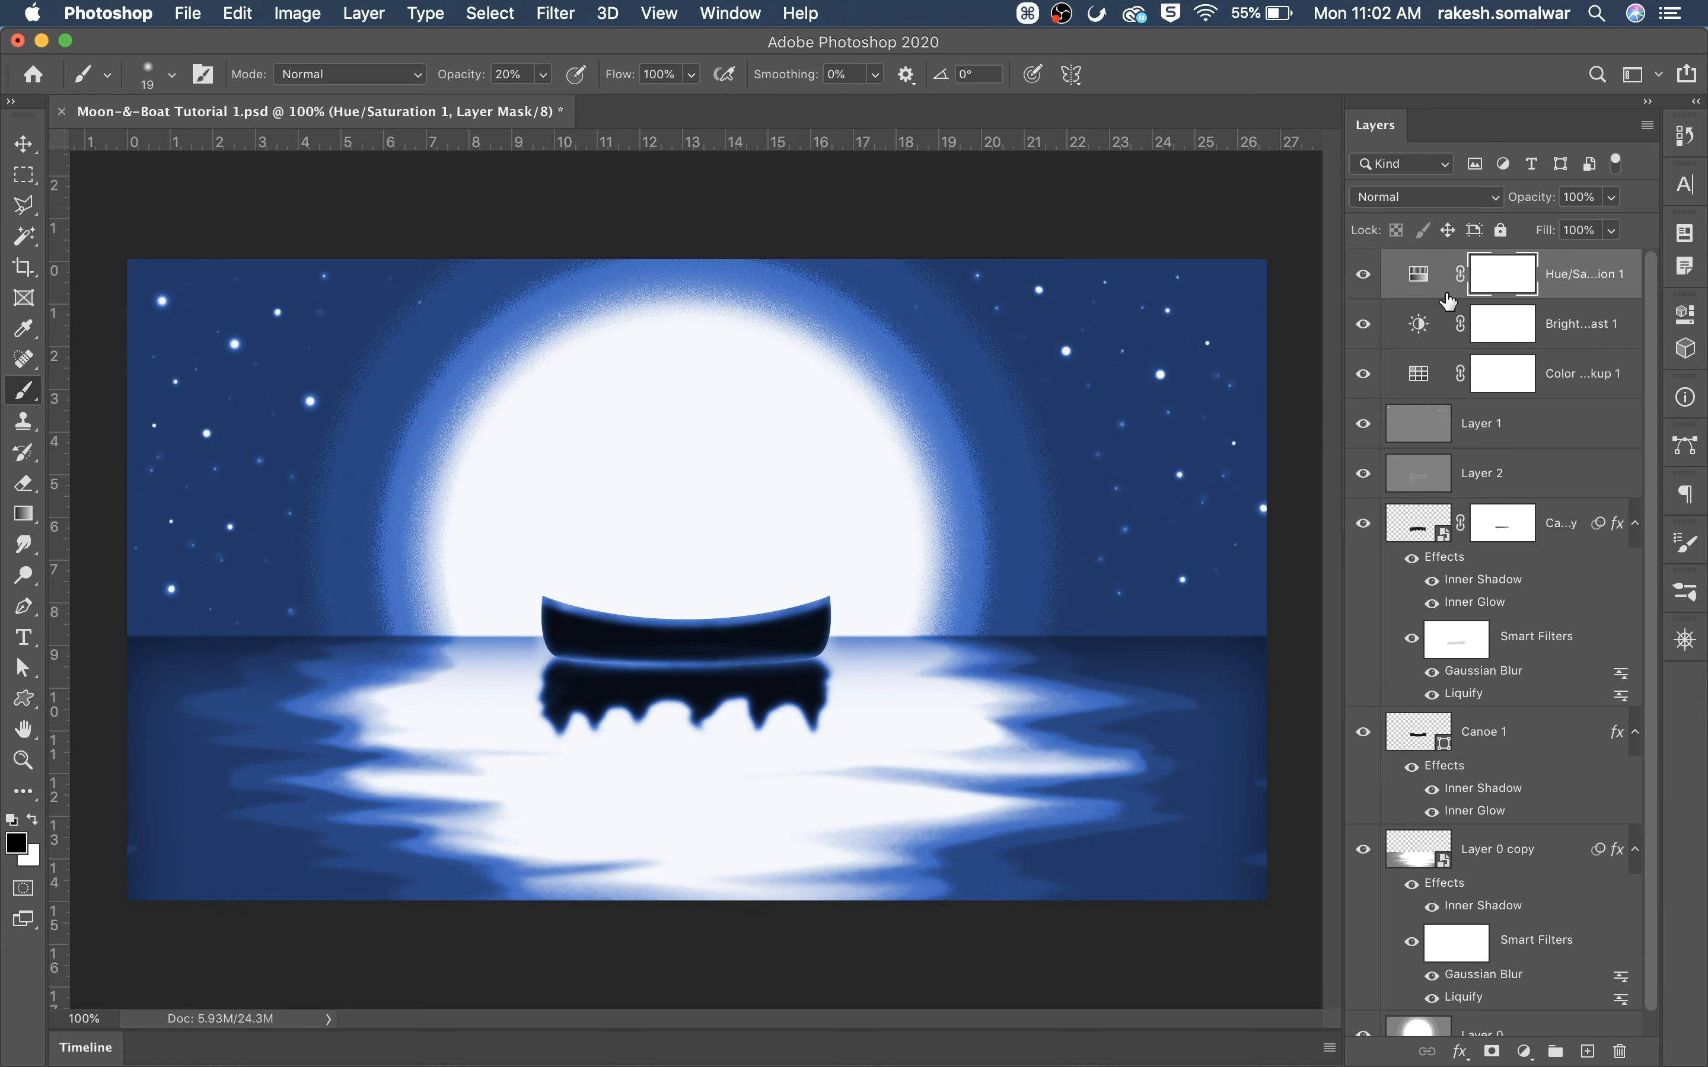
Compare the scene with and without the Hue/Saturation, Brightness/Contrast and Color Lookup adjustments by toggling their visibility, and save the document
left_click(1364, 276)
left_click(1362, 325)
left_click(1363, 375)
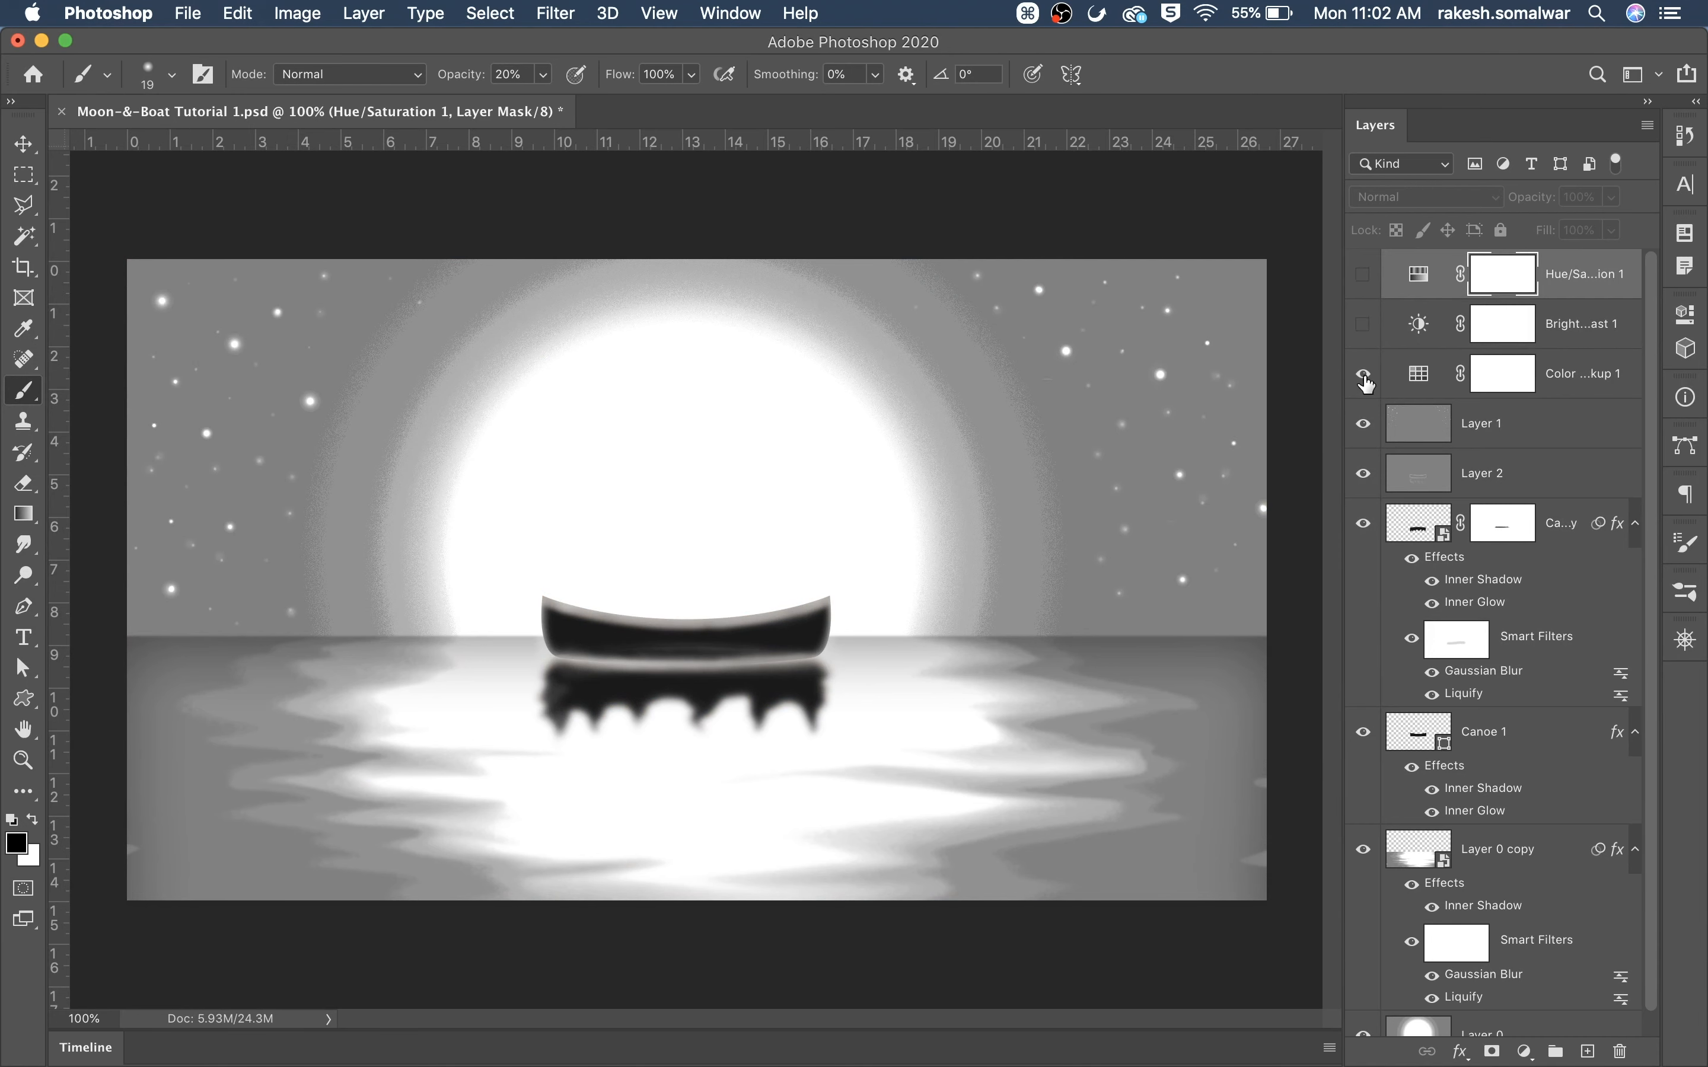
left_click(1364, 375)
left_click(1363, 326)
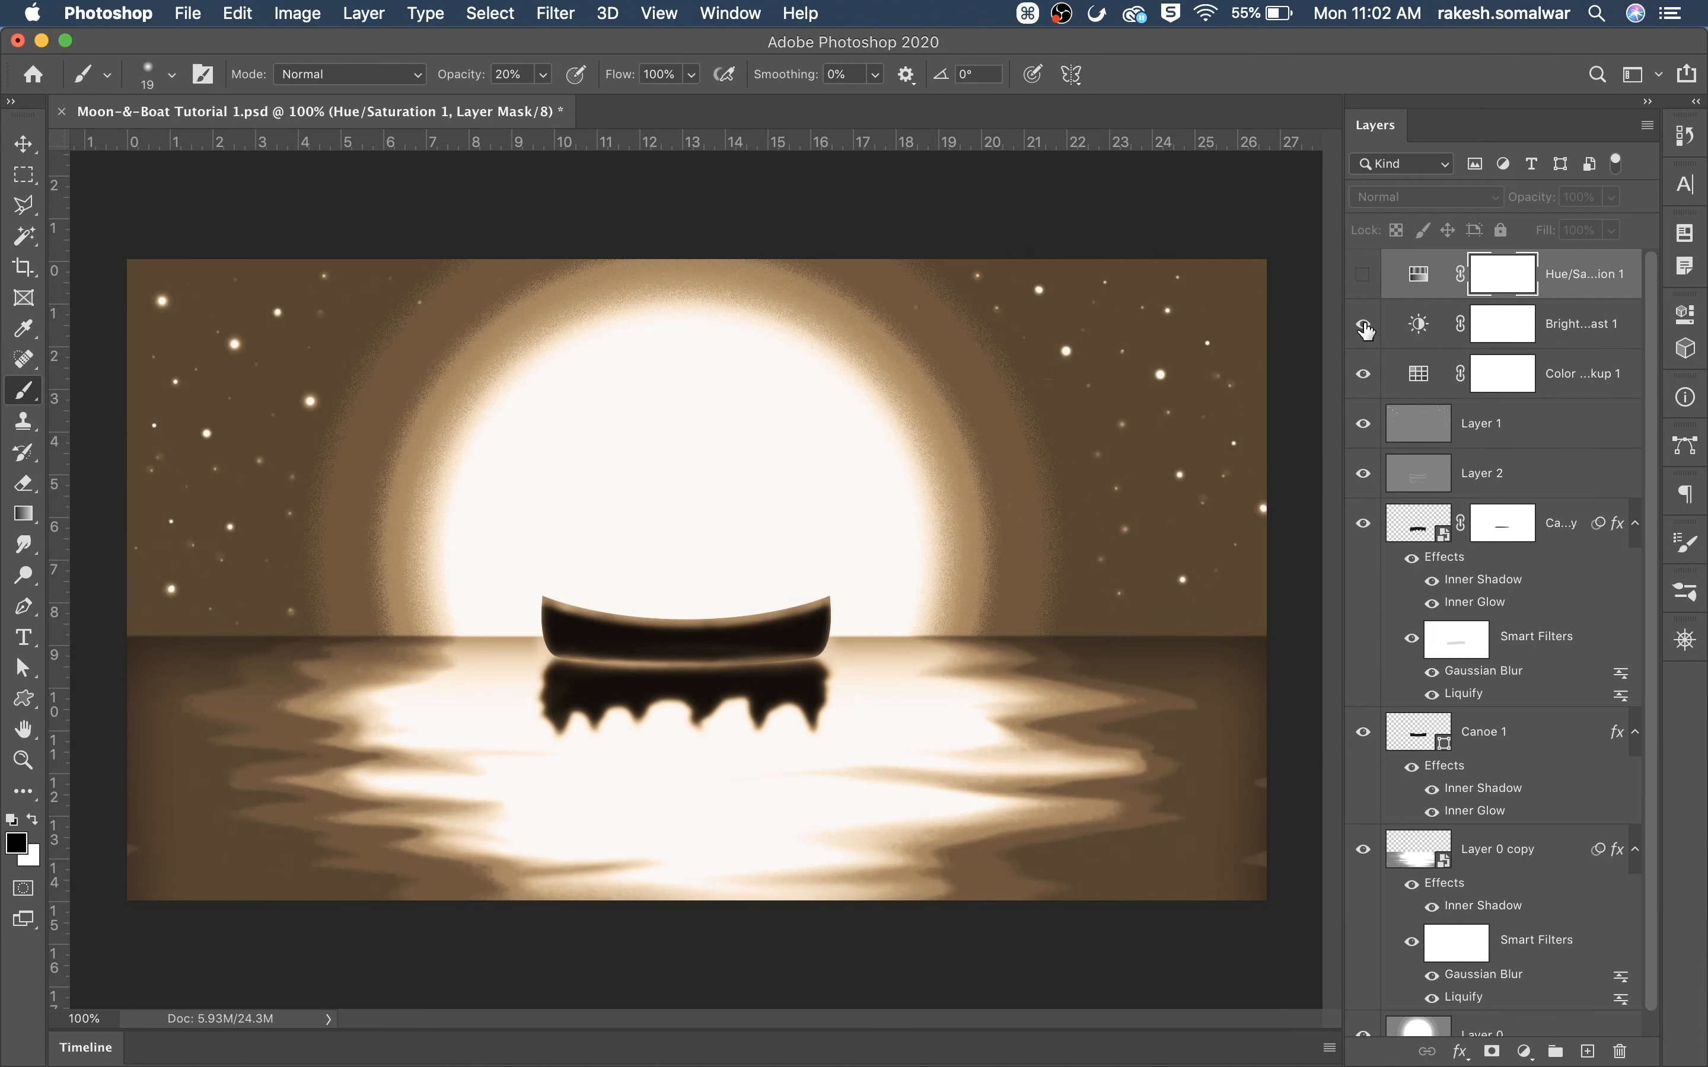
left_click(1364, 275)
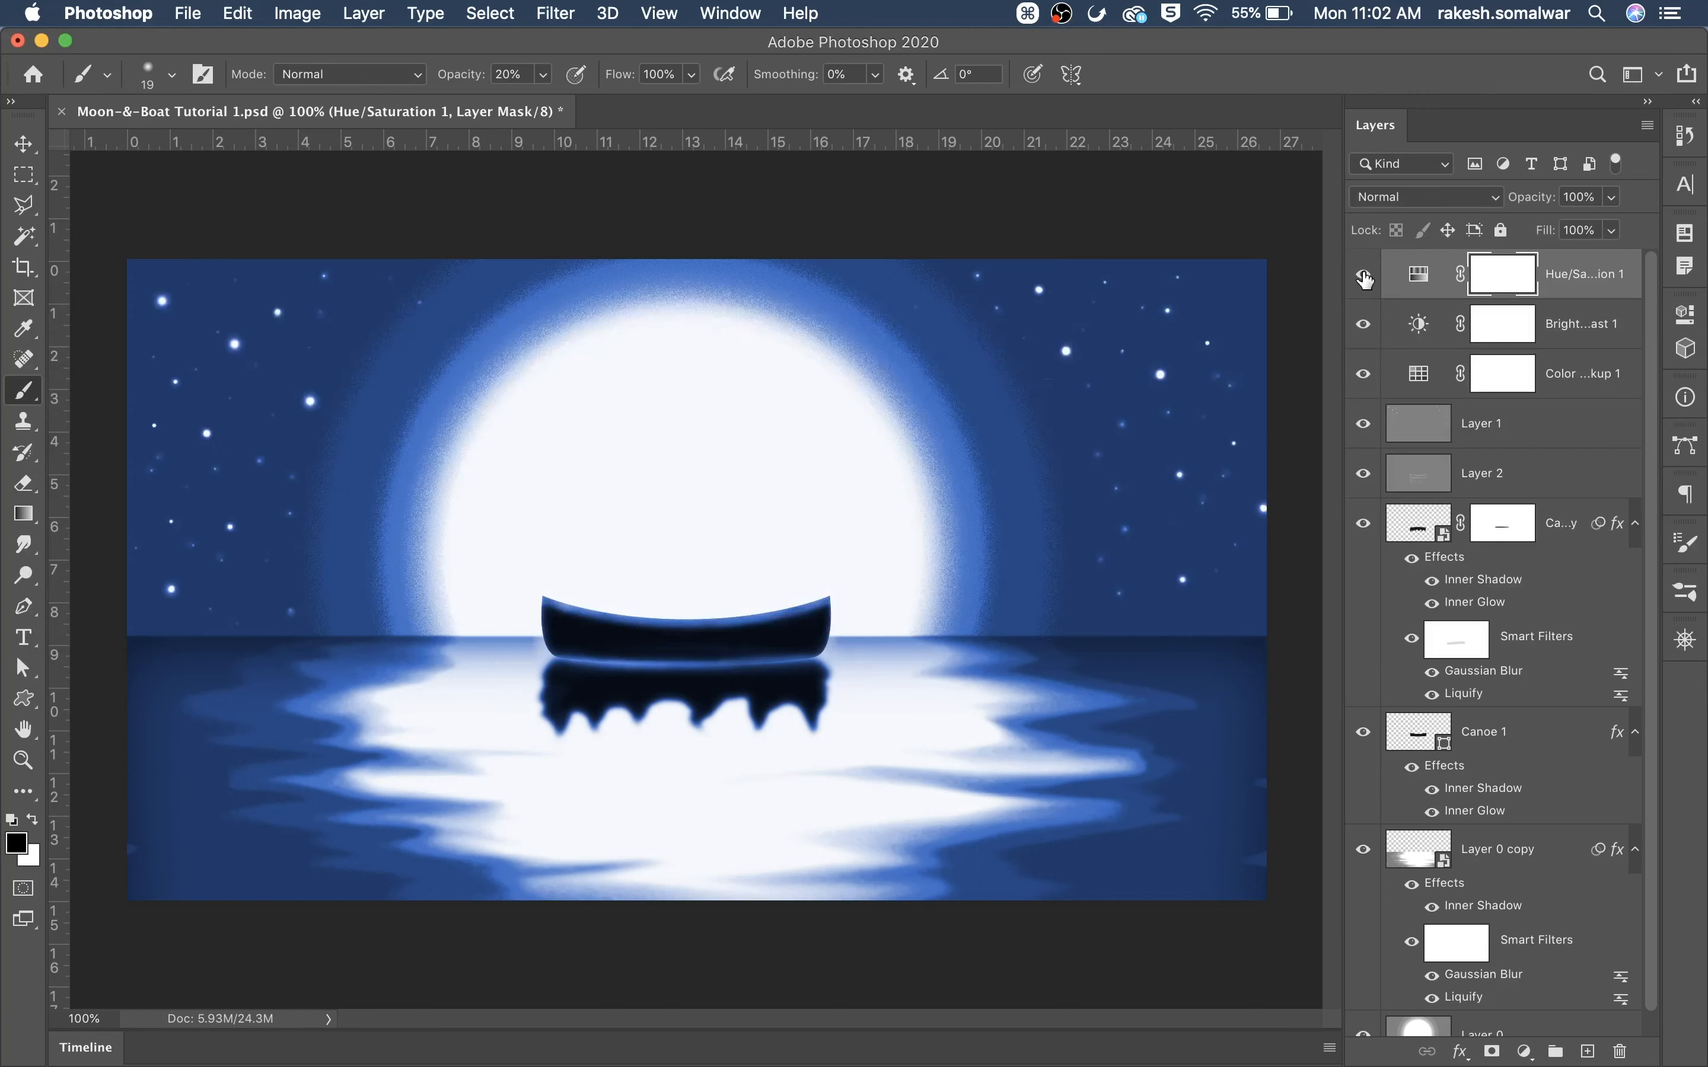
key("super+s")
Duplicate the Canoe 1 copy reflection layer
key("v")
left_click(695, 702)
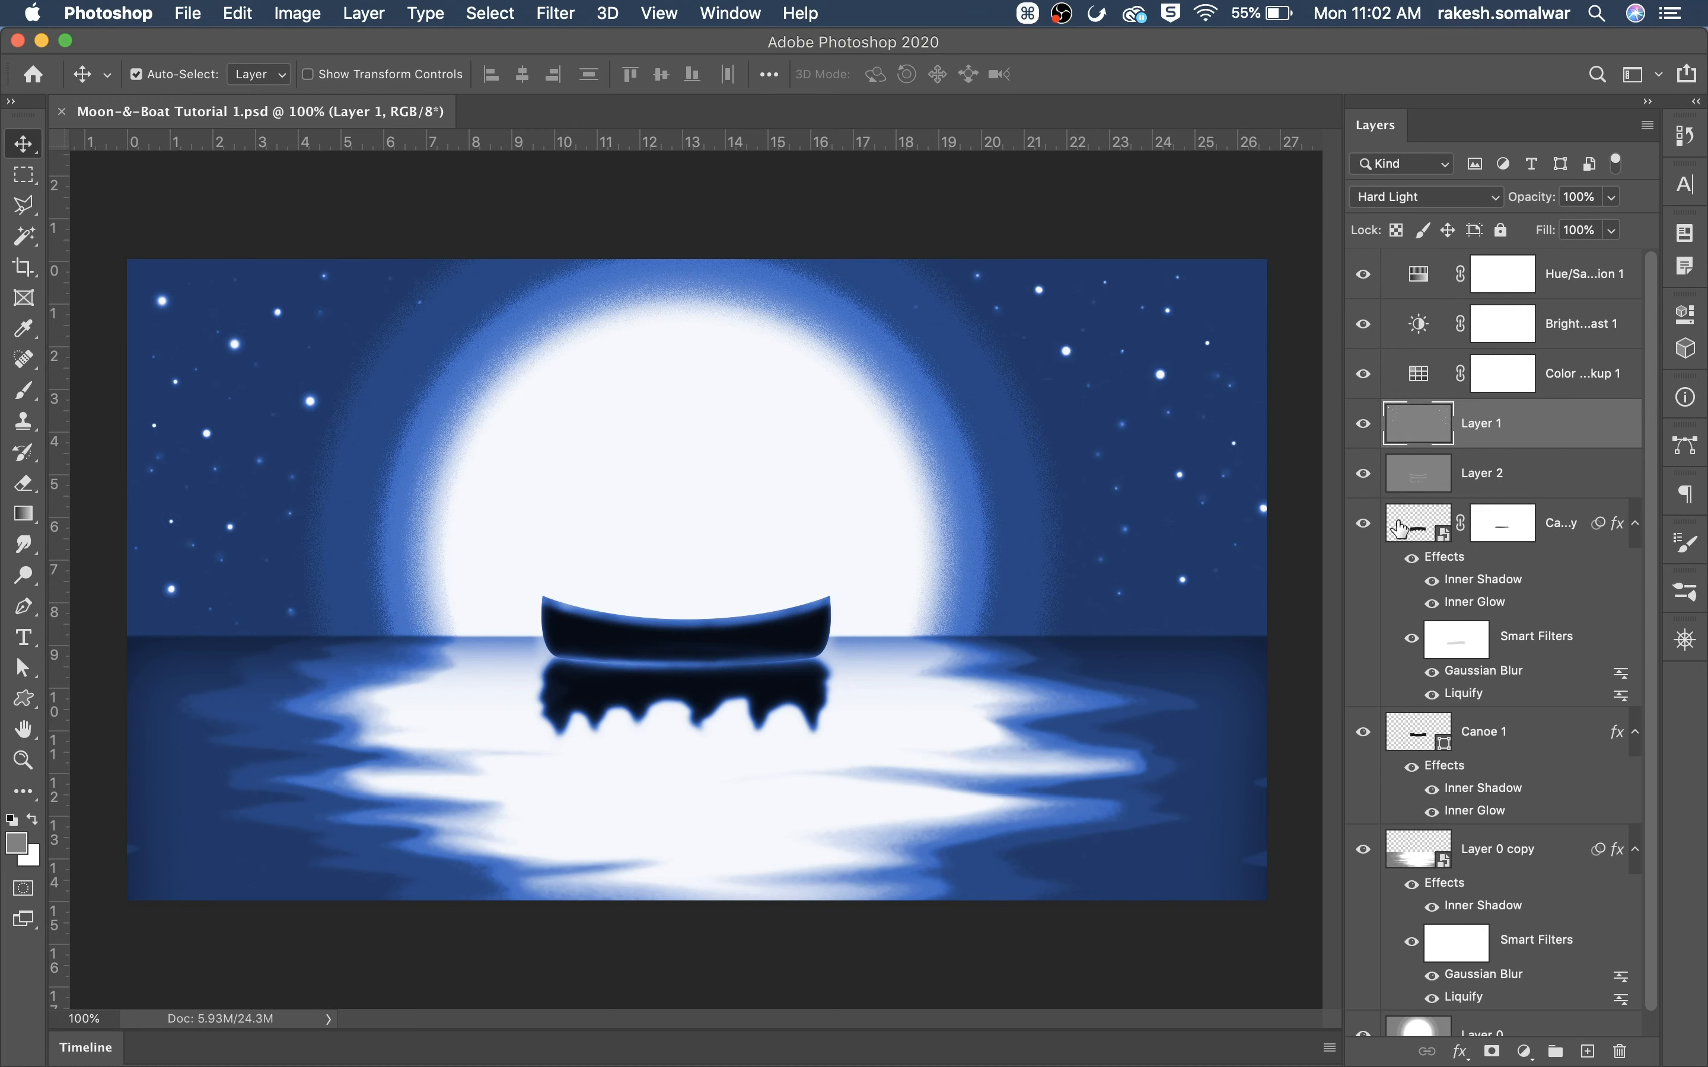
left_click(1367, 528)
left_click(1590, 535)
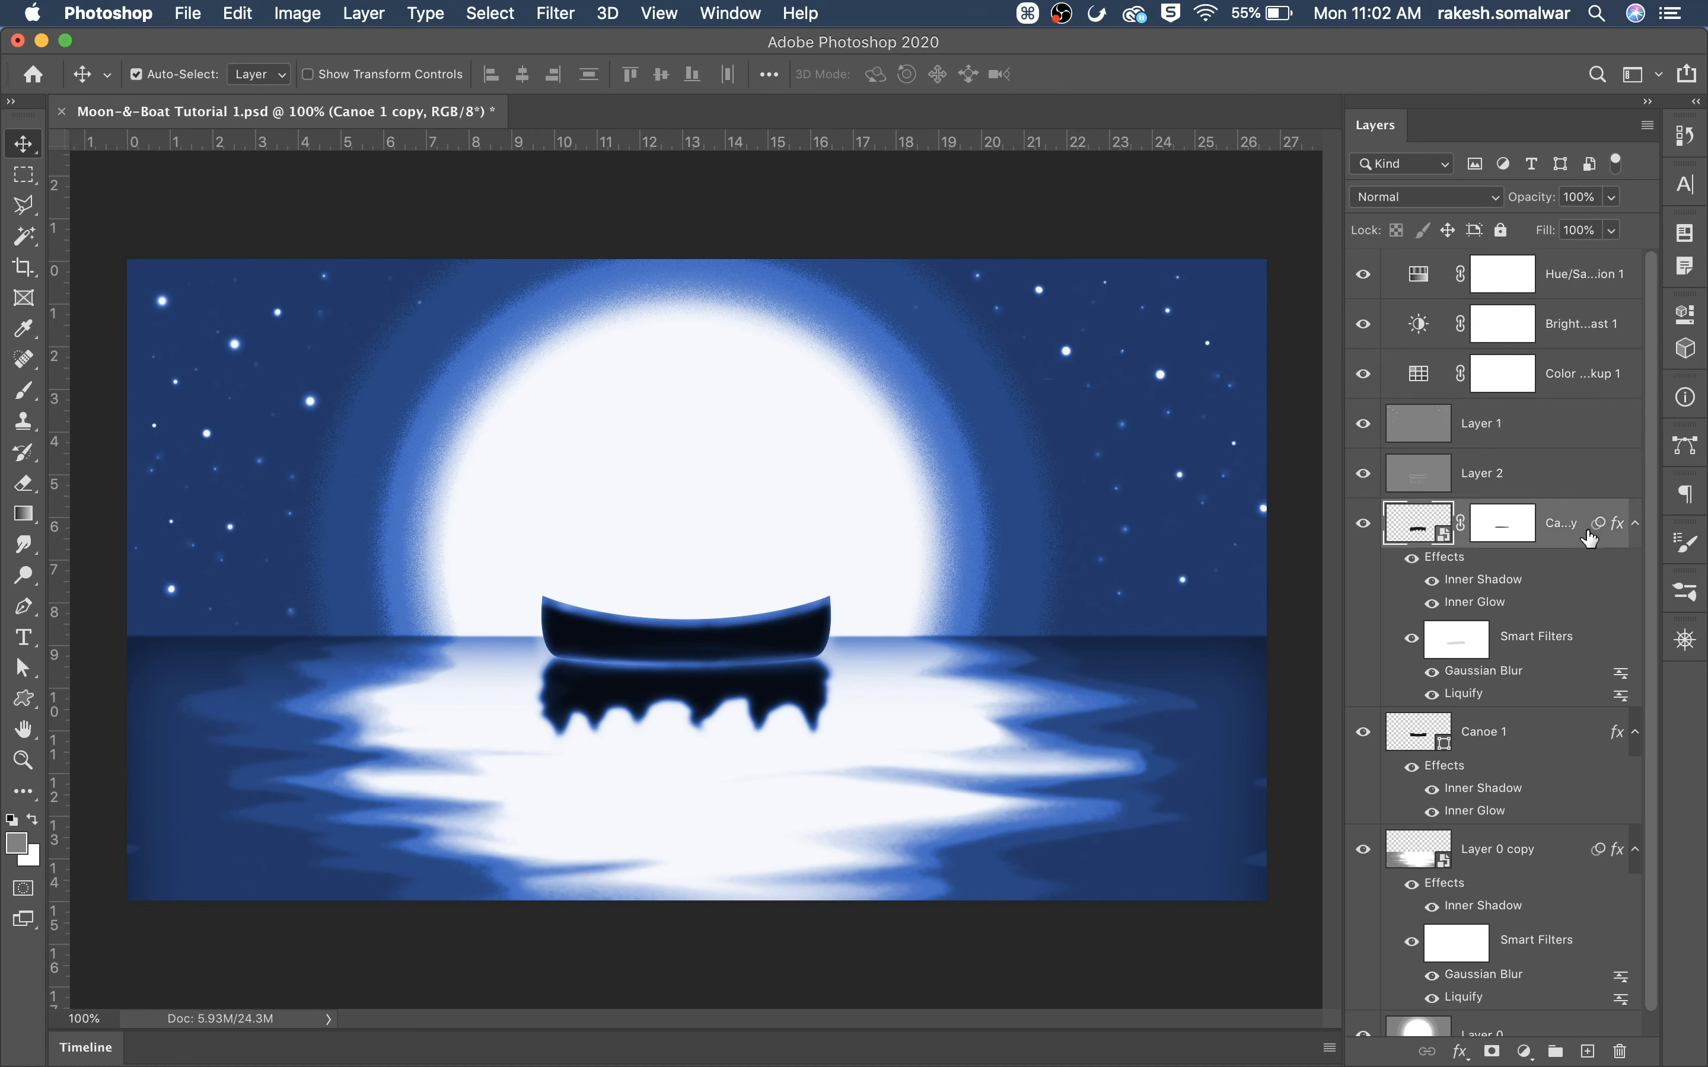
key("super+j")
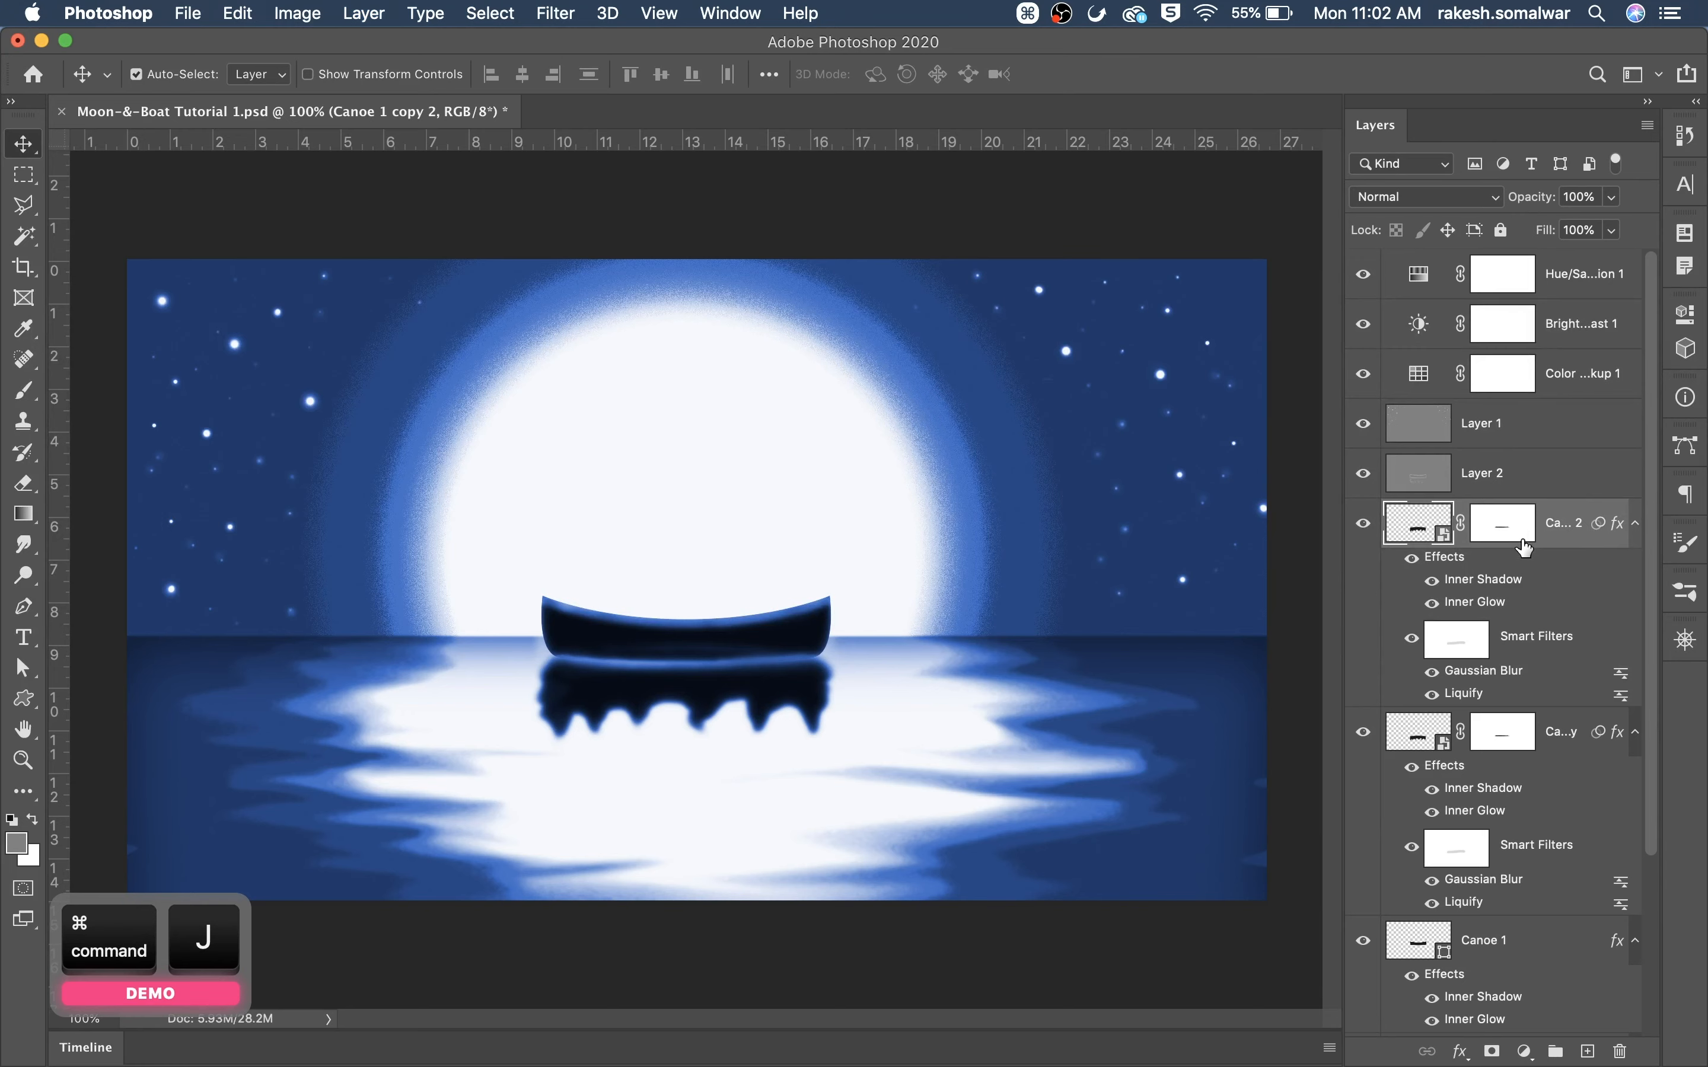
Convert Canoe 1 copy 2 to a smart object and rasterize it, keeping the original Canoe 1 copy reflection layer hidden
right_click(1573, 528)
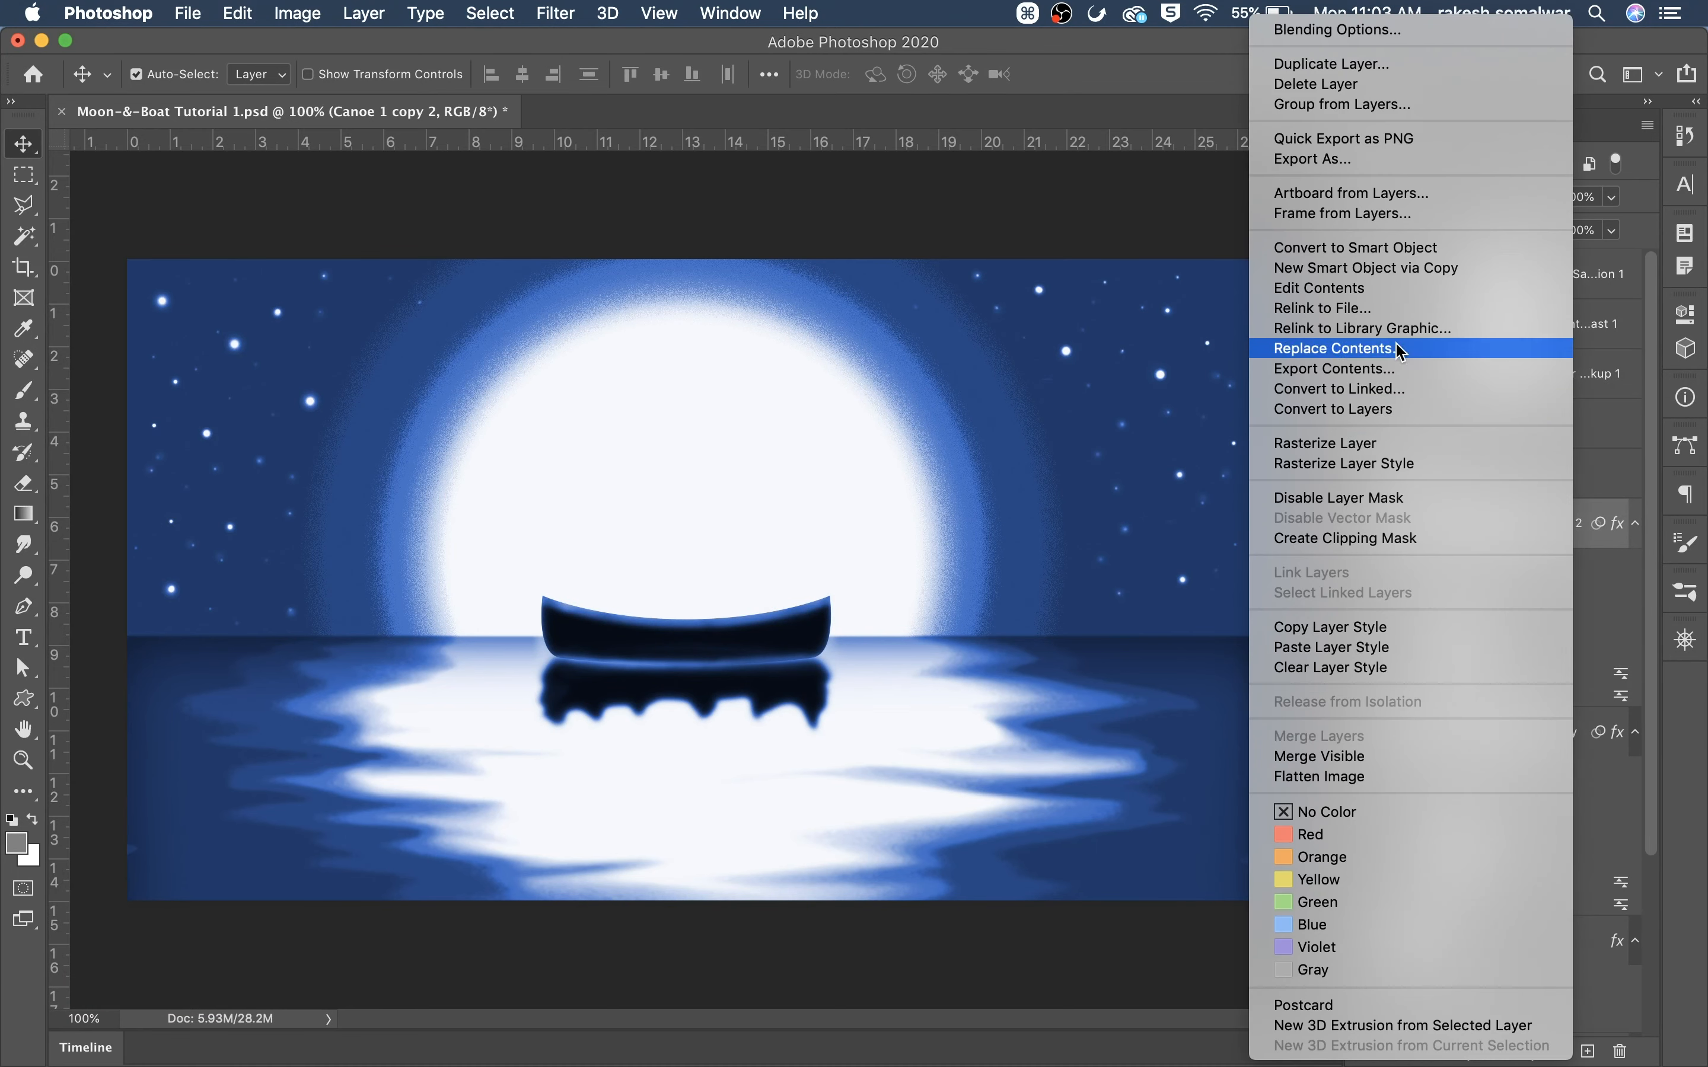
left_click(1363, 248)
right_click(1559, 528)
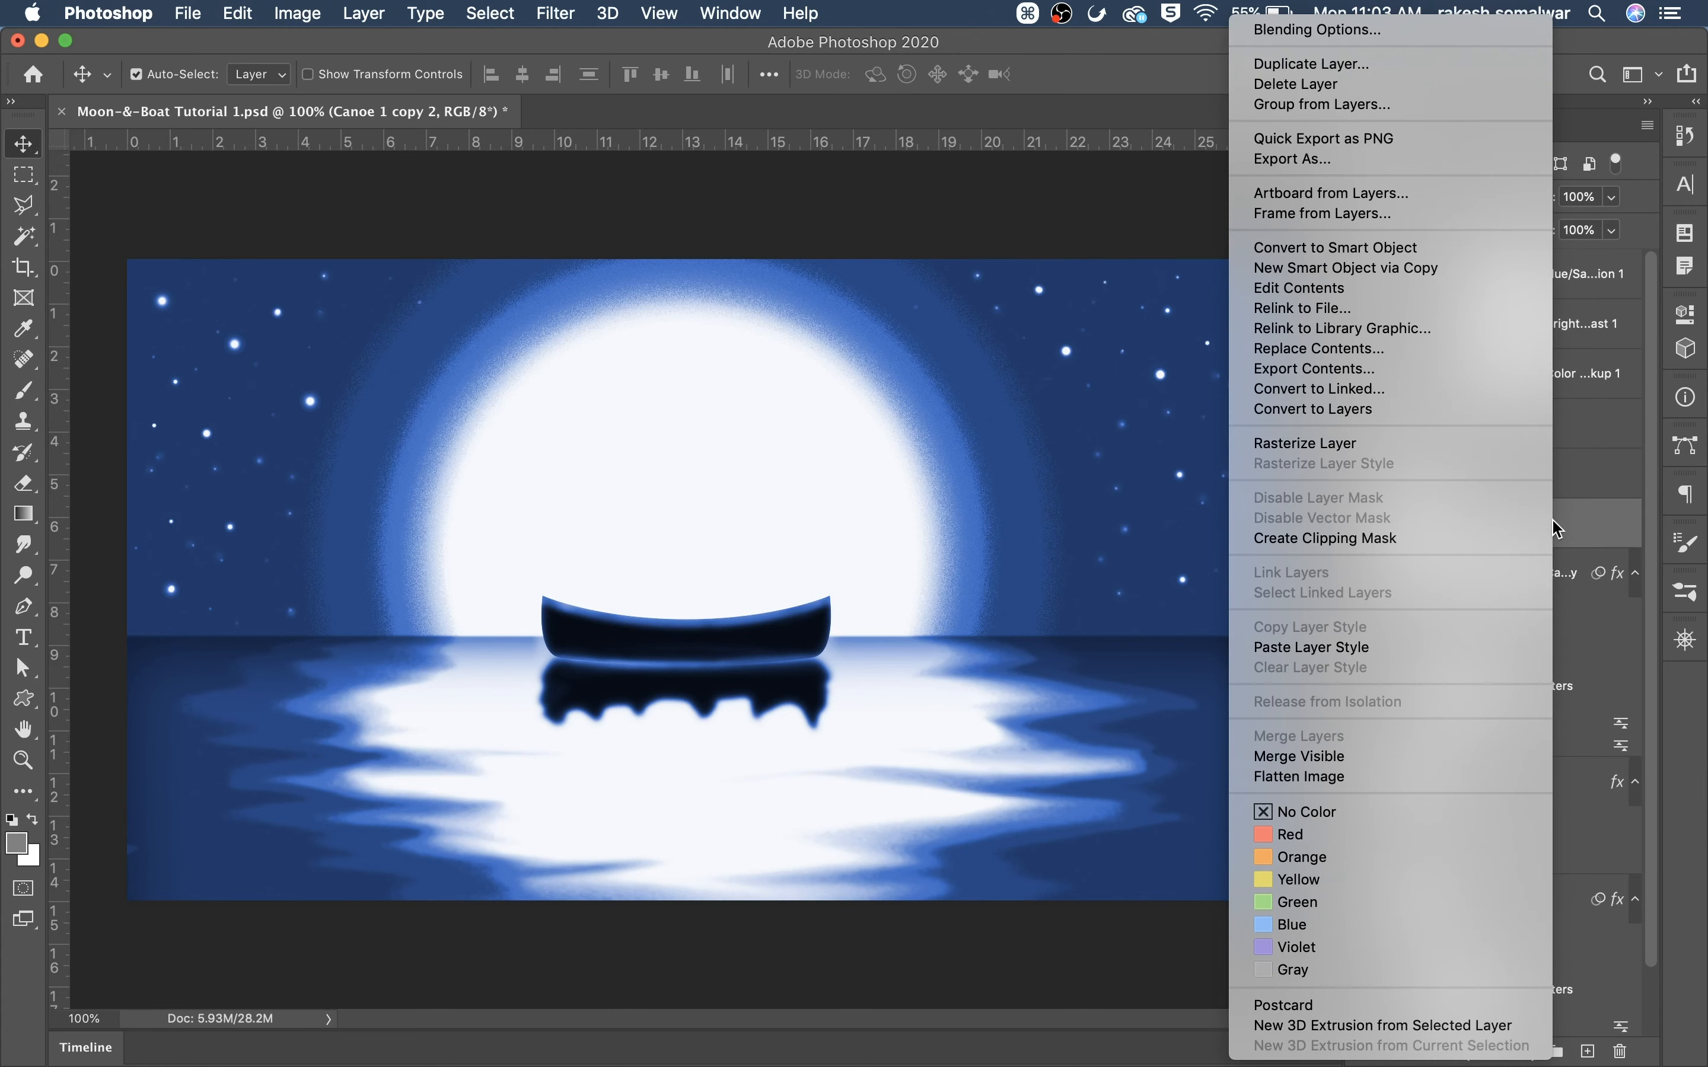
left_click(1299, 444)
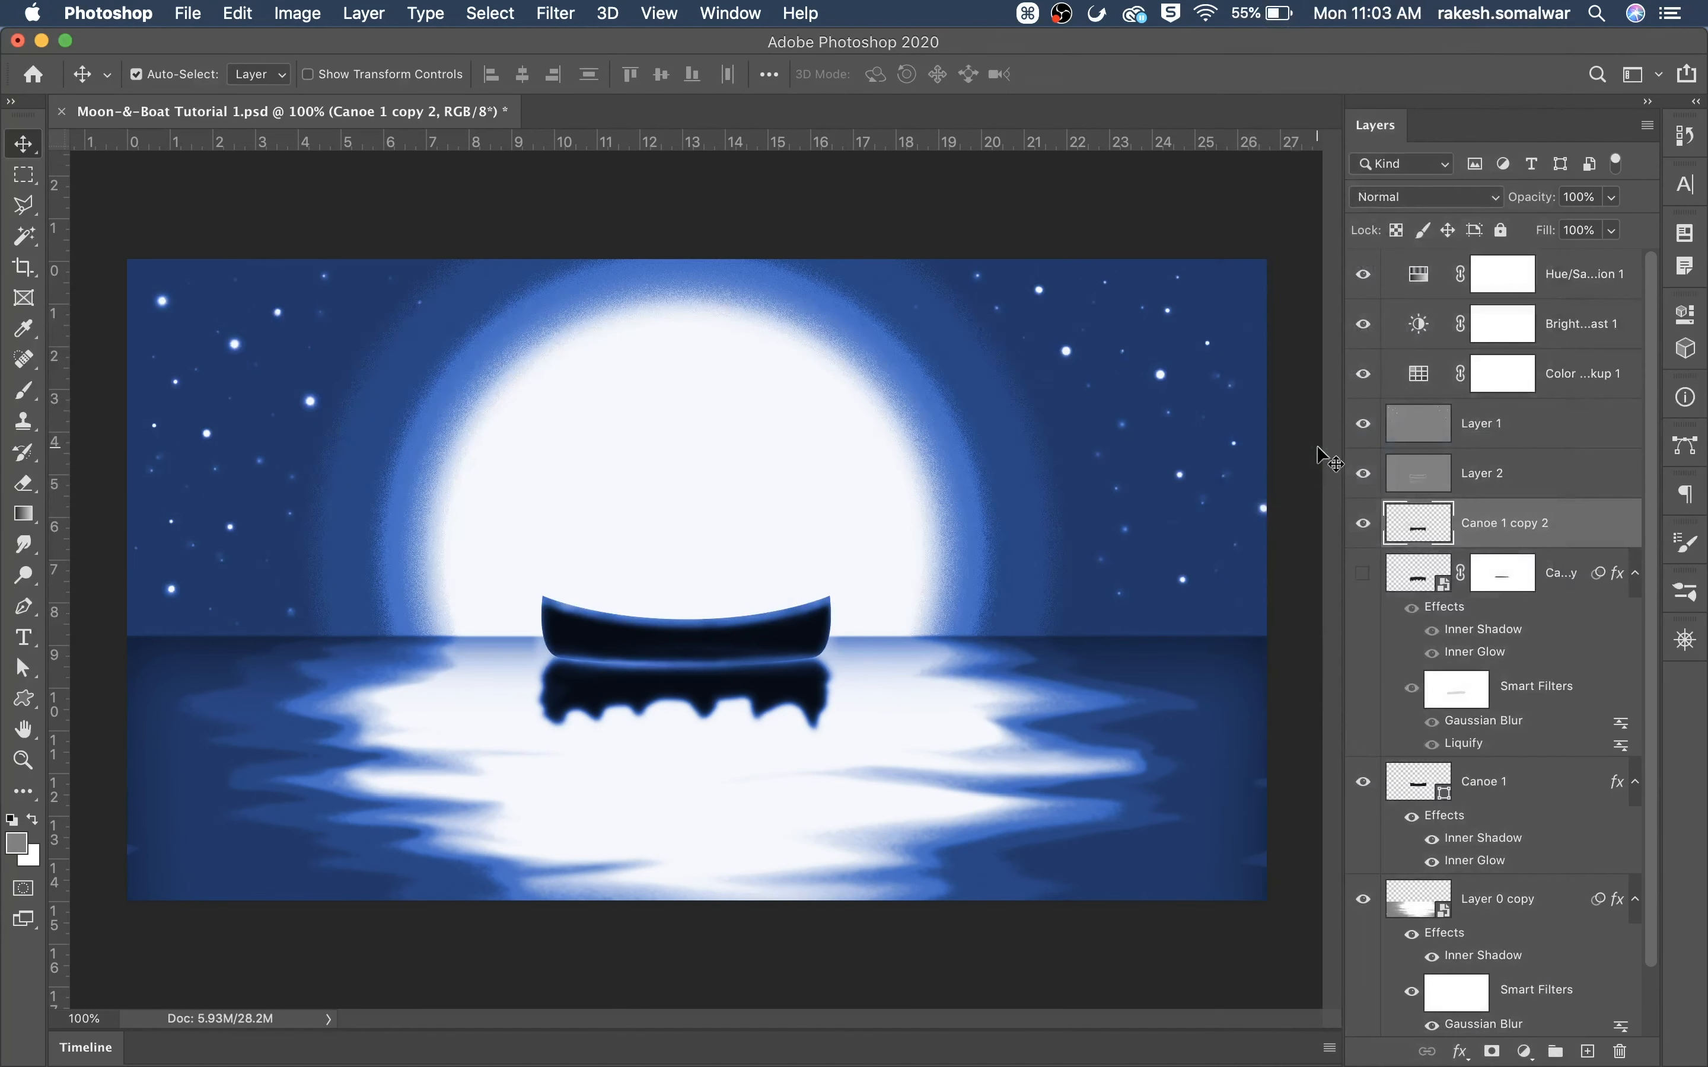
left_click(1363, 524)
left_click(1363, 523)
Smudge the sides and lower edge of the canoe's reflection into ripples on Canoe 1 copy 2 with a 50 px brush at 20% strength
left_click(24, 555)
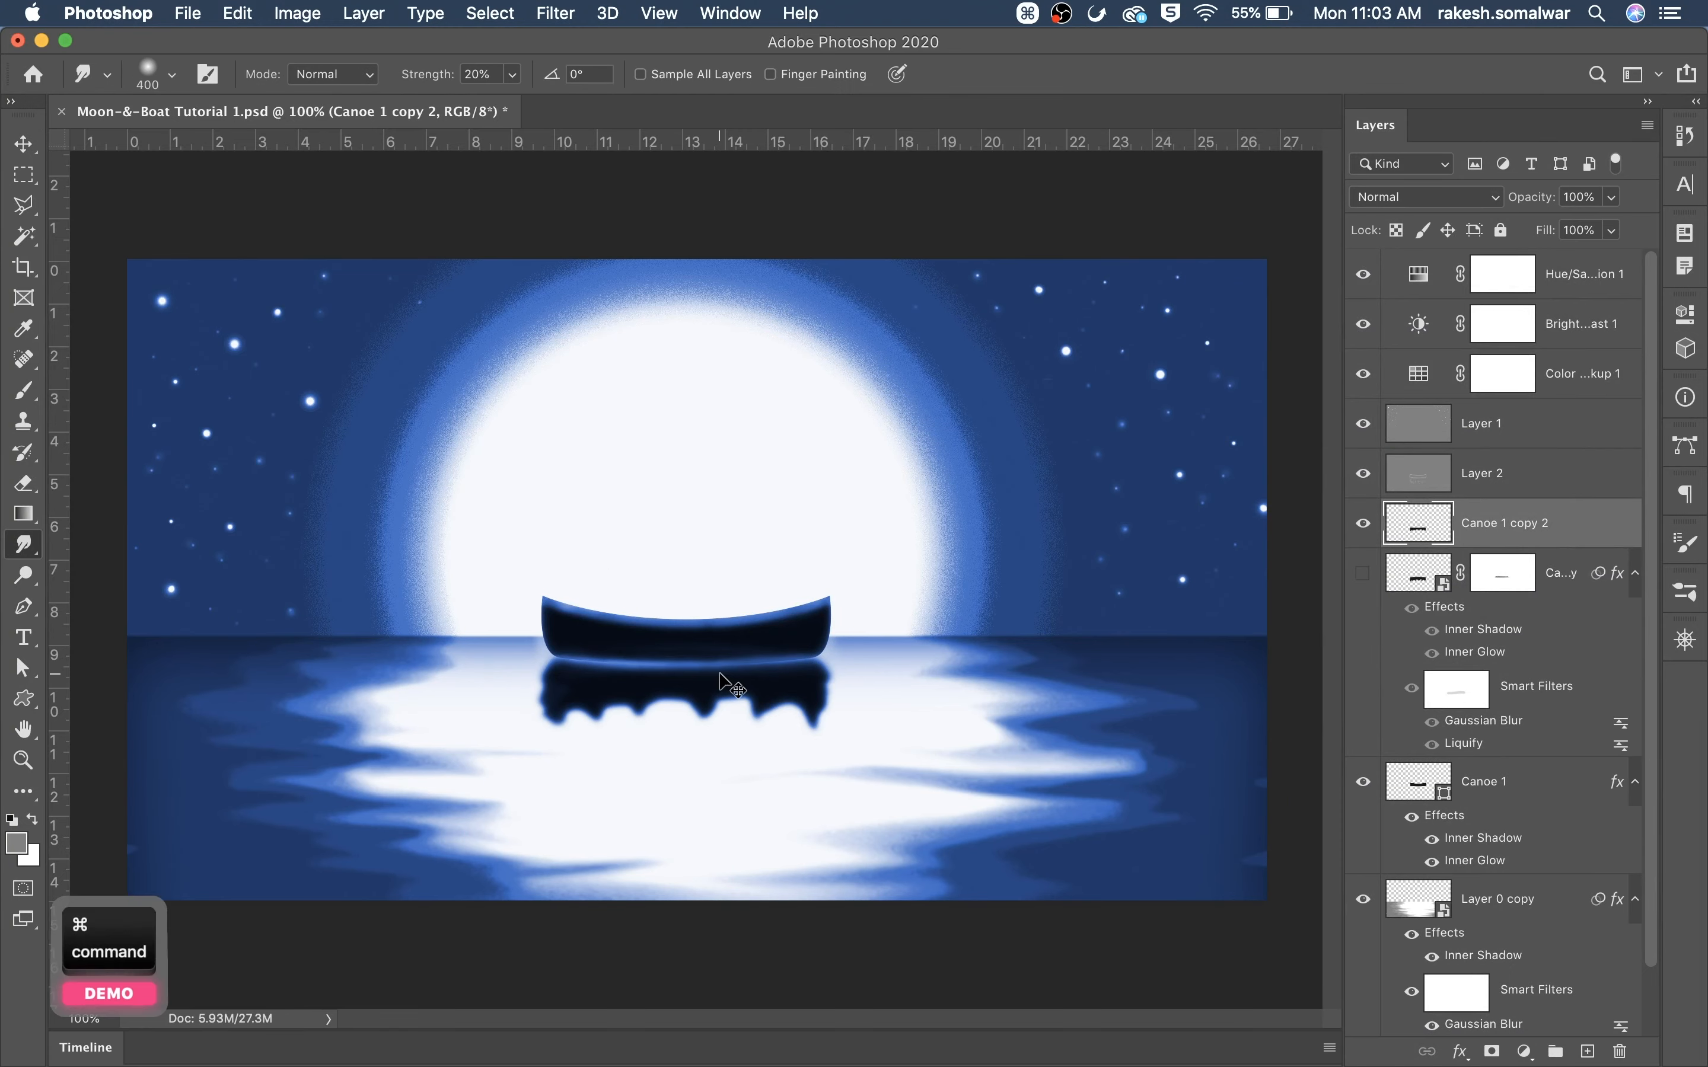
key("super+equal")
key("bracketleft")
key("bracketleft")
key("bracketleft")
key("bracketleft")
key("bracketleft")
key("bracketleft")
key("bracketleft")
key("bracketleft")
key("bracketleft")
key("bracketleft")
key("bracketleft")
key("bracketleft")
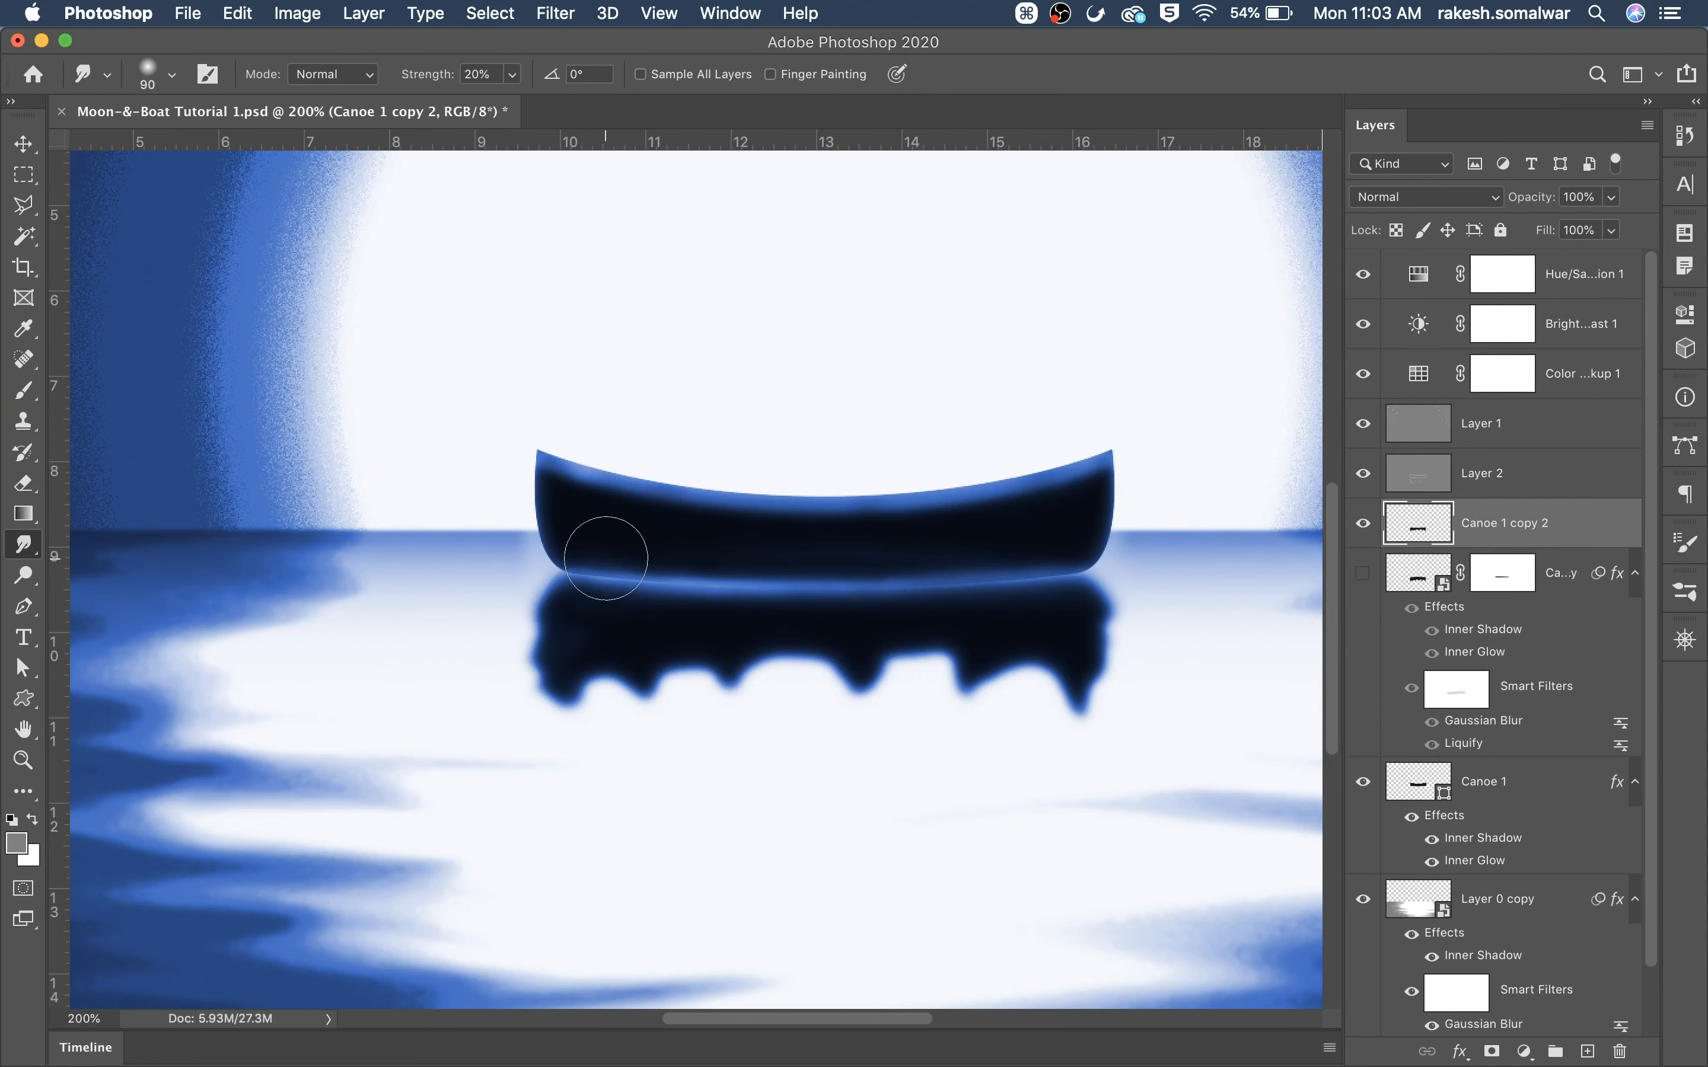
left_click_drag(593, 596, 358, 599)
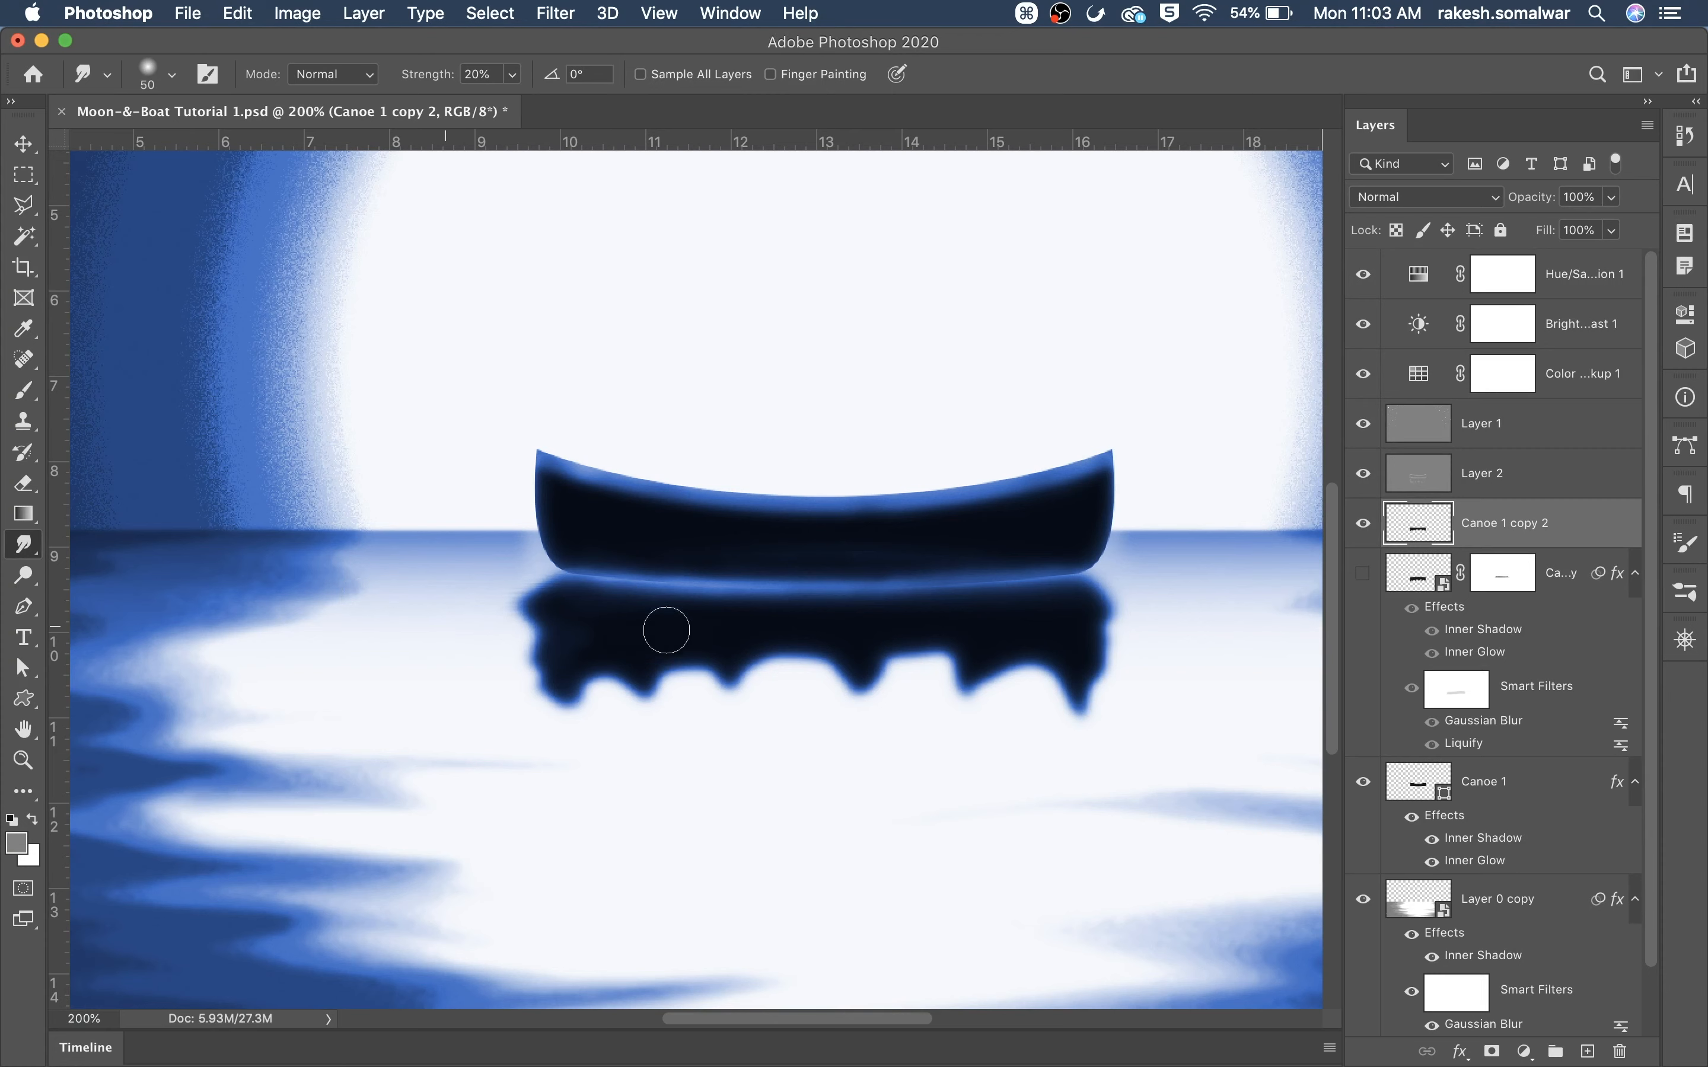
mouse_move(667, 629)
left_mouse_down()
mouse_move(480, 622)
mouse_move(675, 644)
mouse_move(691, 610)
mouse_move(519, 657)
mouse_move(633, 770)
mouse_move(576, 656)
mouse_move(587, 709)
mouse_move(558, 708)
mouse_move(598, 656)
mouse_move(659, 709)
mouse_move(644, 786)
mouse_move(717, 798)
mouse_move(1093, 703)
mouse_move(1125, 649)
mouse_move(1188, 618)
mouse_move(887, 667)
left_mouse_up()
left_click_drag(420, 591, 798, 667)
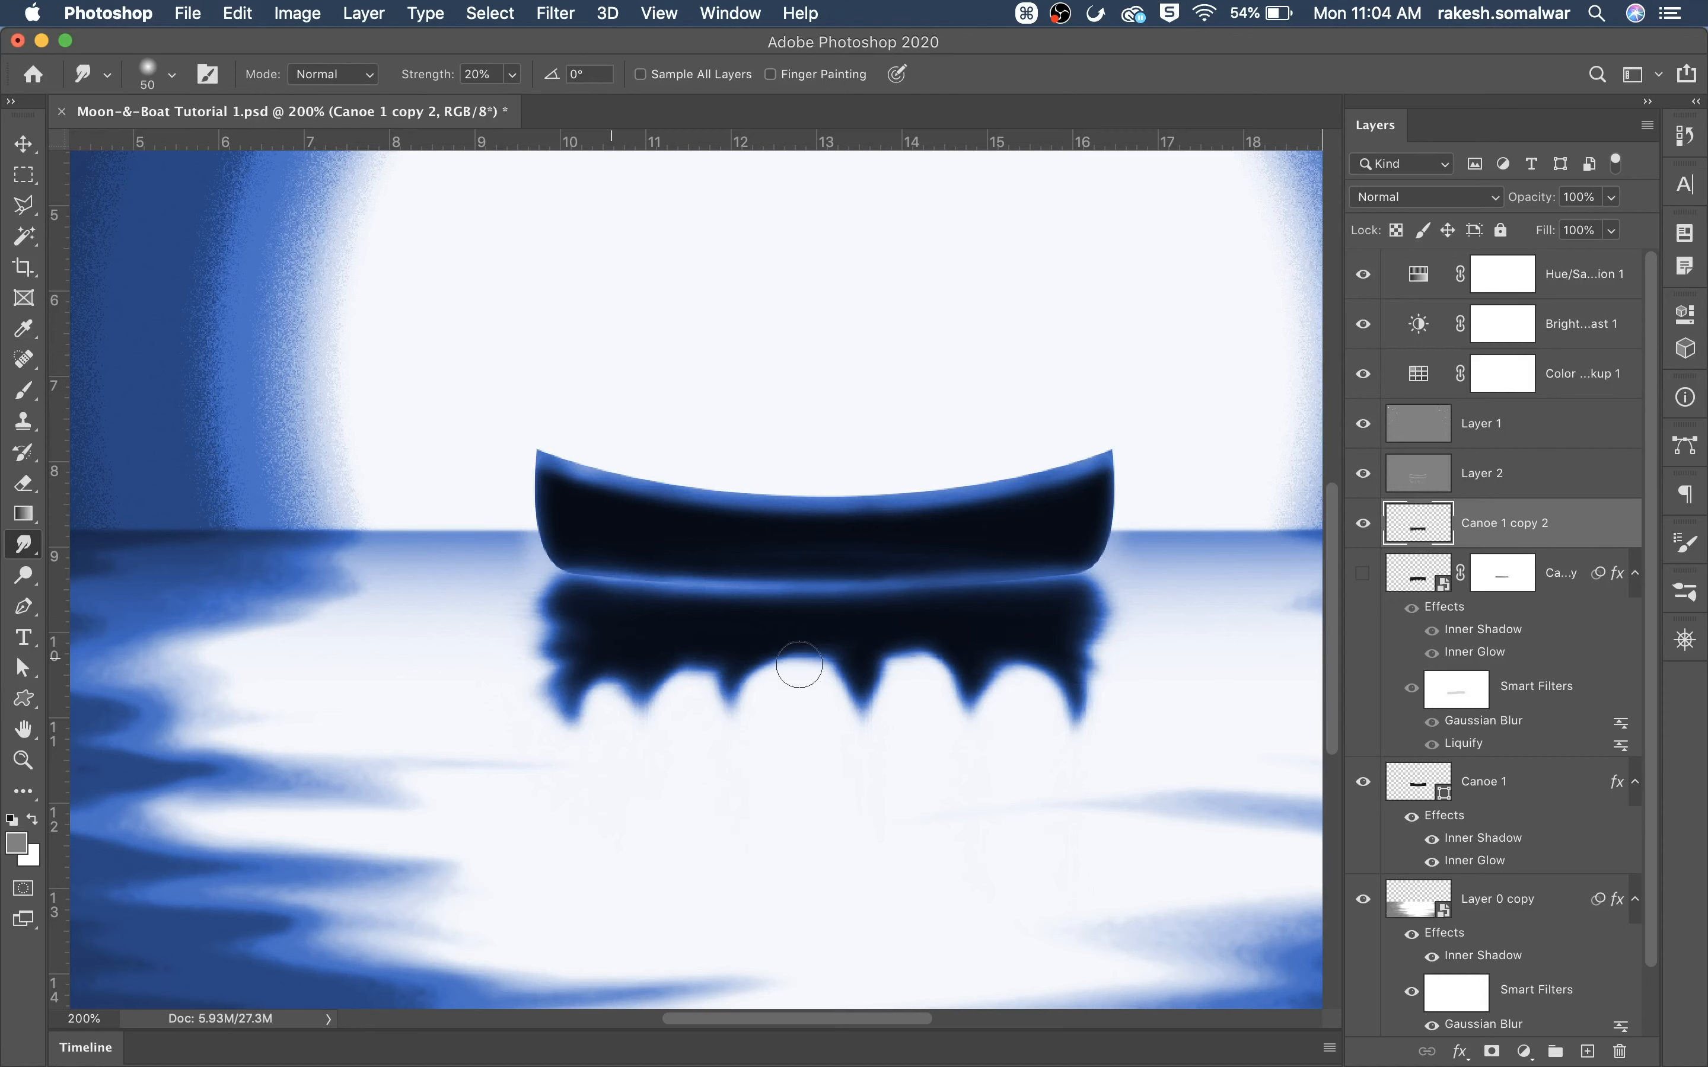
mouse_move(631, 645)
left_mouse_down()
mouse_move(736, 702)
mouse_move(632, 698)
mouse_move(720, 630)
mouse_move(802, 616)
mouse_move(879, 733)
mouse_move(641, 674)
mouse_move(1392, 666)
mouse_move(1047, 744)
mouse_move(668, 657)
mouse_move(582, 664)
mouse_move(816, 680)
mouse_move(986, 665)
mouse_move(970, 613)
mouse_move(1440, 634)
left_mouse_up()
mouse_move(755, 639)
left_mouse_down()
mouse_move(1124, 701)
mouse_move(442, 801)
mouse_move(939, 690)
mouse_move(875, 688)
mouse_move(850, 800)
mouse_move(872, 769)
mouse_move(663, 717)
mouse_move(899, 685)
mouse_move(884, 679)
mouse_move(878, 722)
mouse_move(1087, 670)
mouse_move(1045, 698)
mouse_move(961, 711)
mouse_move(1142, 625)
mouse_move(995, 622)
left_mouse_up()
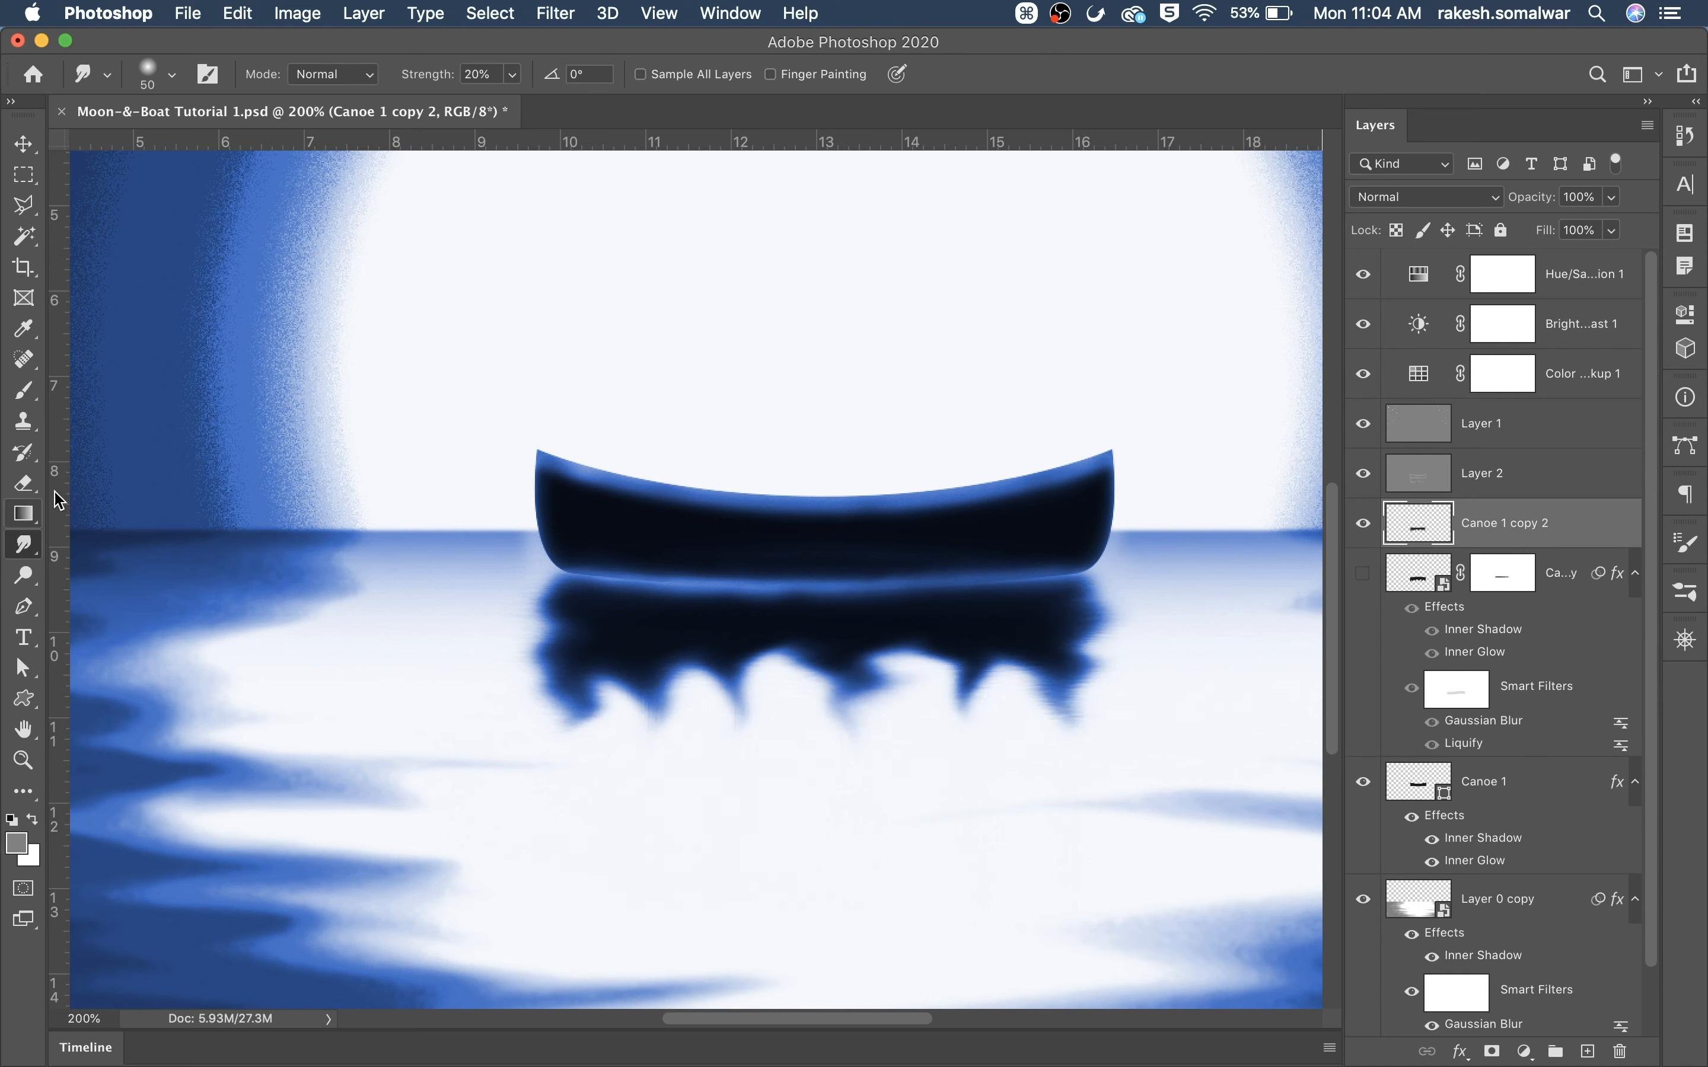
Dodge highlights over the canoe's reflection on Layer 2 with the range set to Midtones, using 21% exposure and reducing it to 3%
left_click(35, 582)
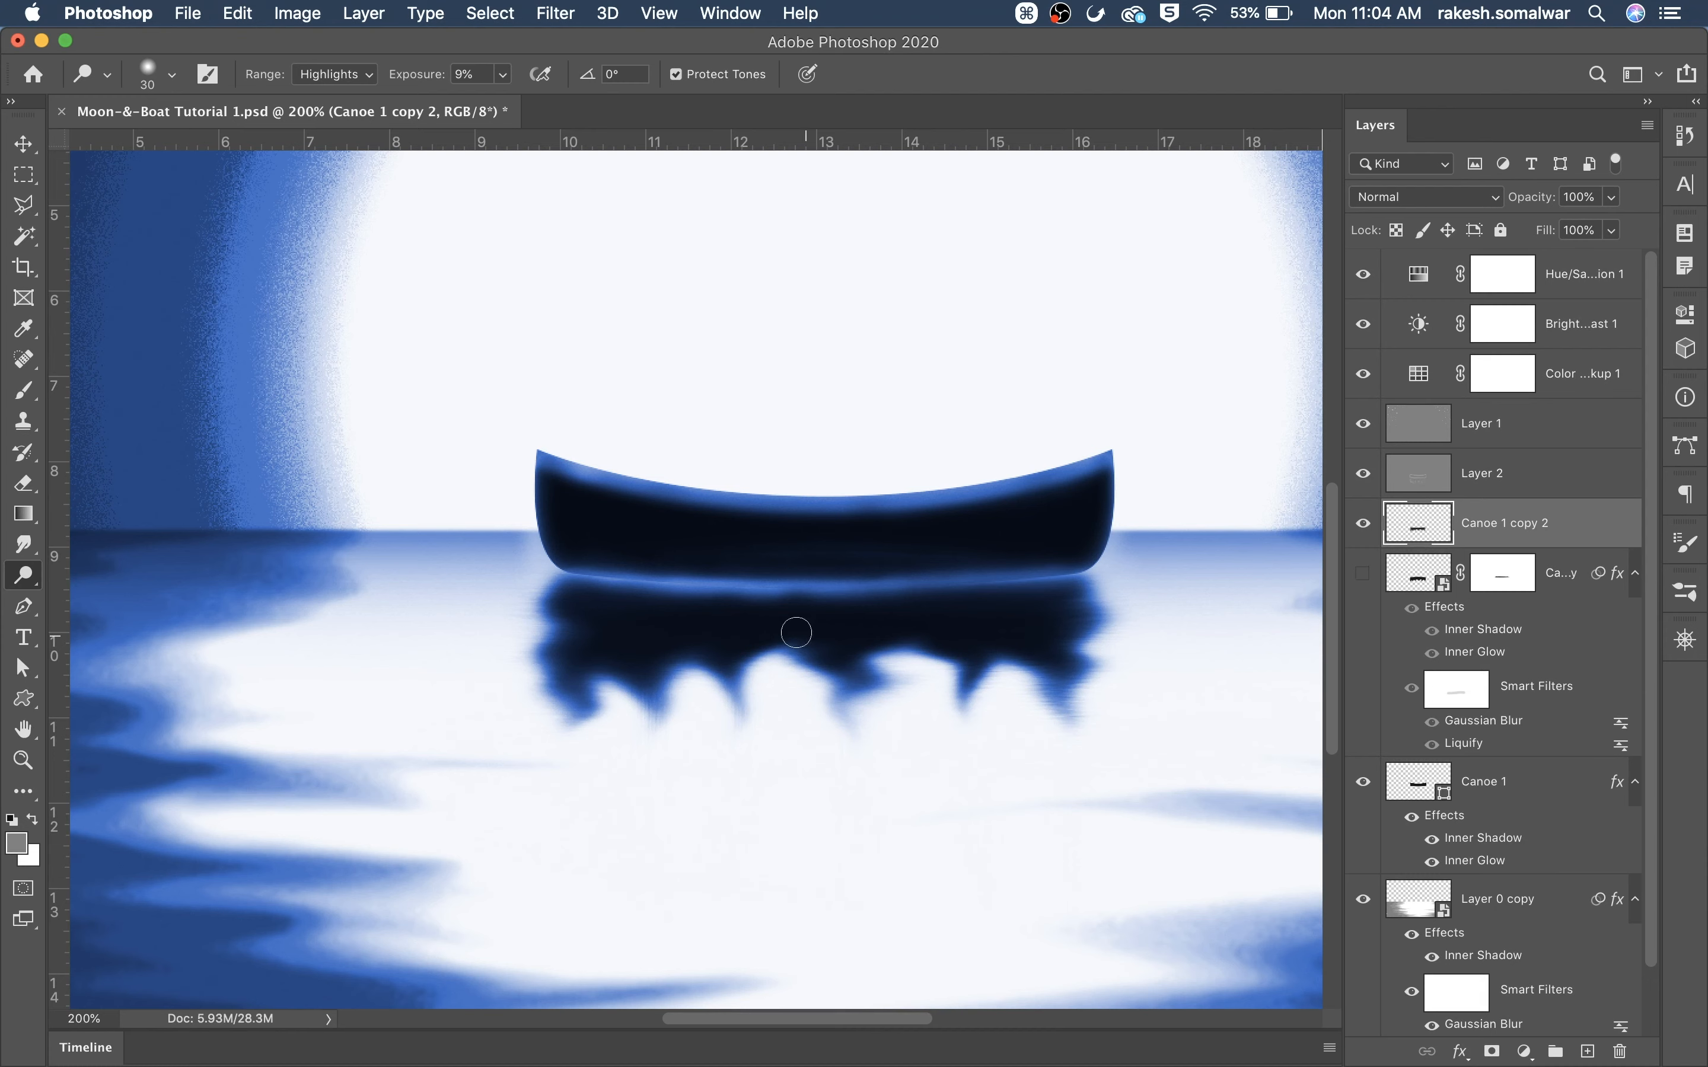
left_click(1475, 478)
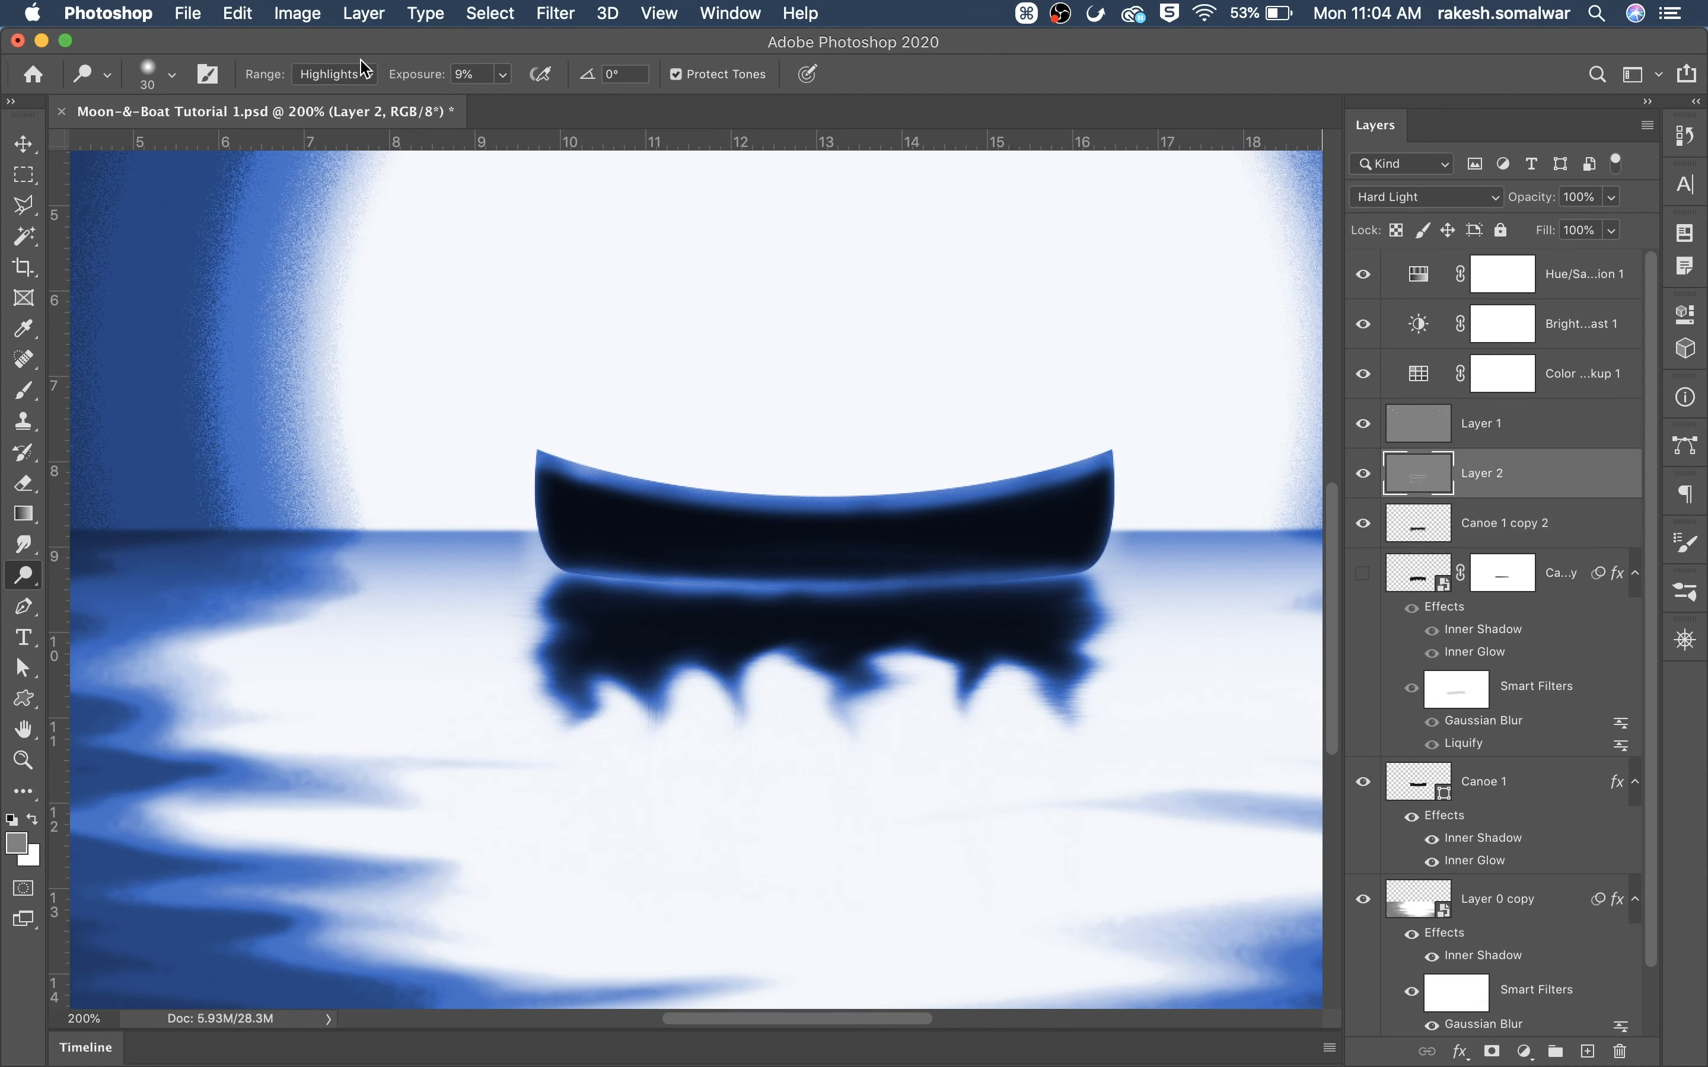
left_click(335, 72)
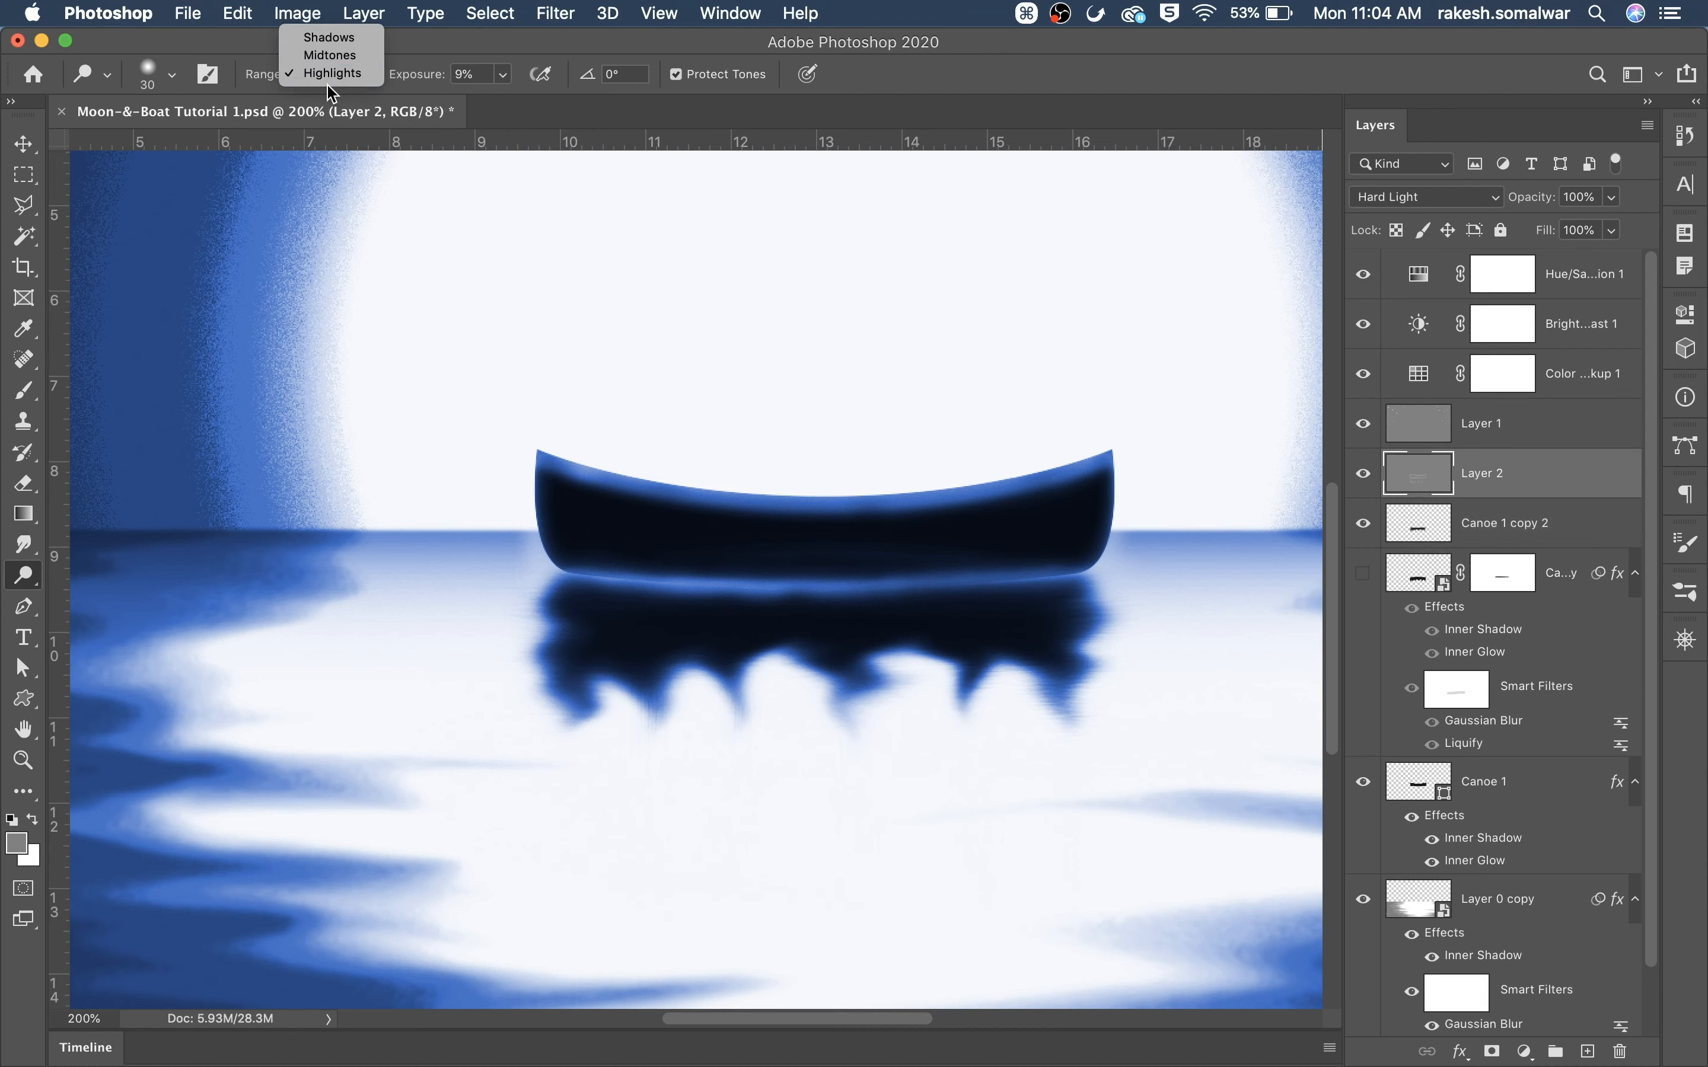
left_click(330, 55)
left_click(1418, 533)
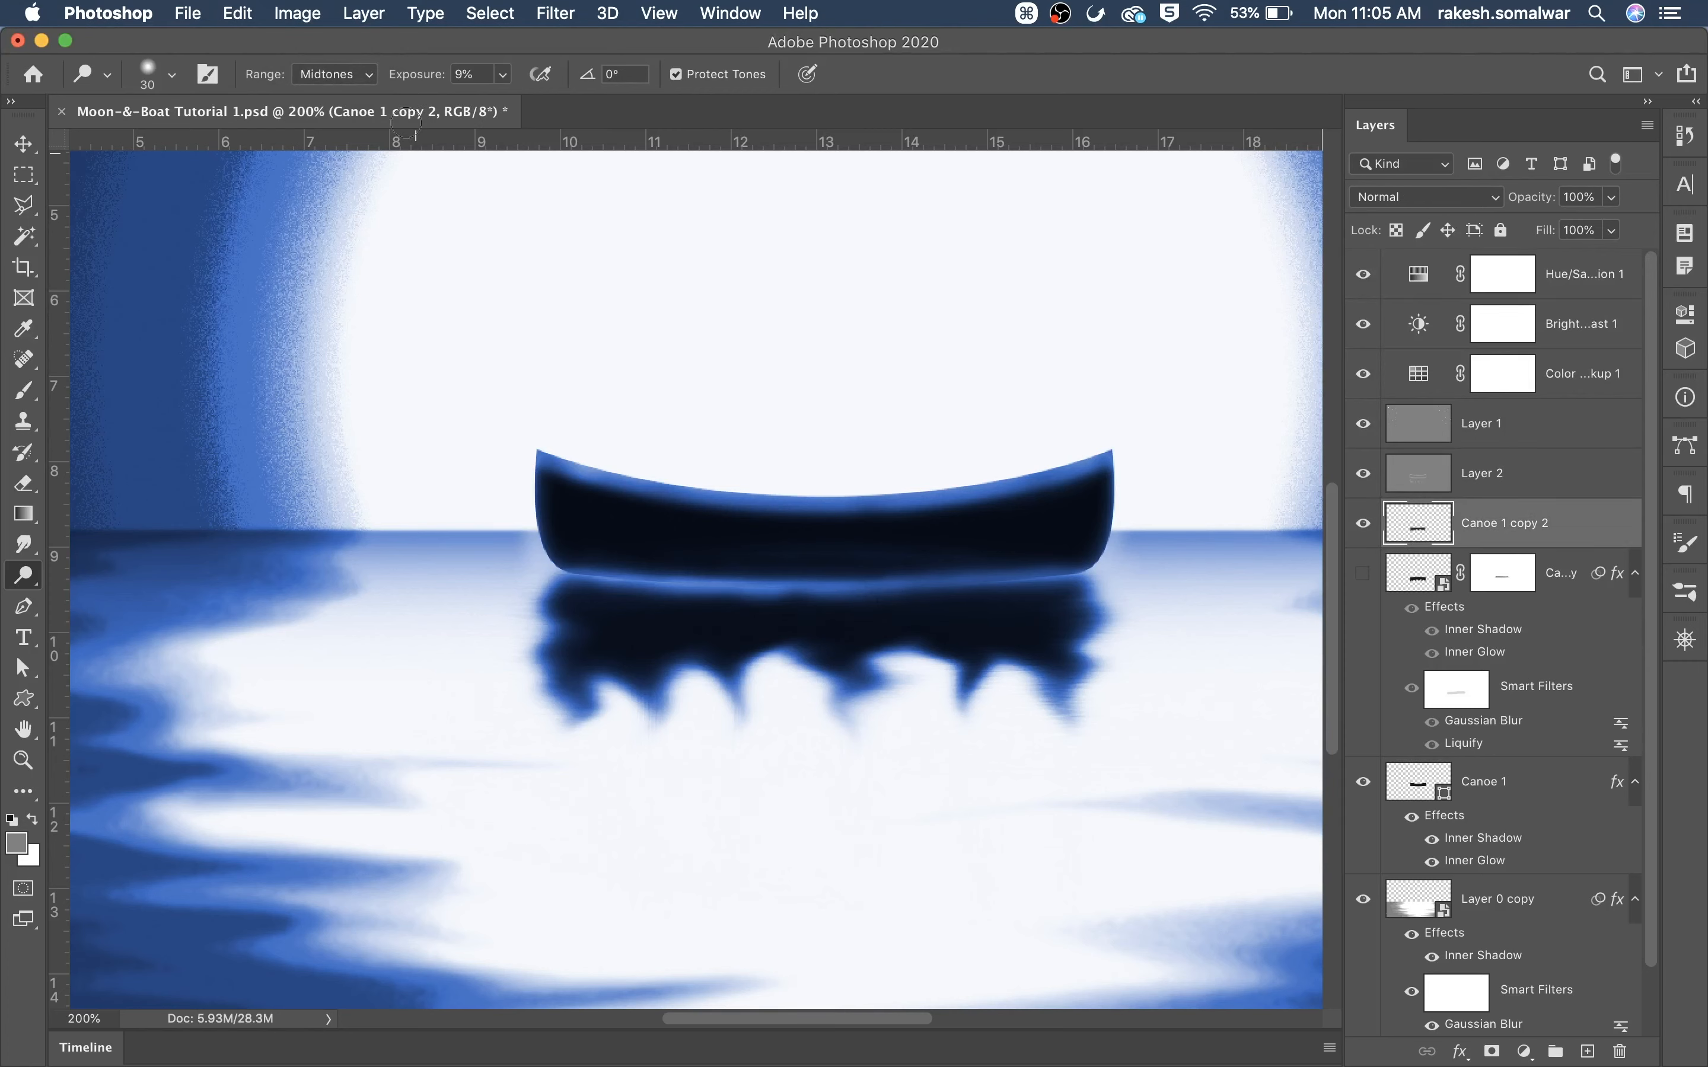
left_click_drag(511, 83, 531, 150)
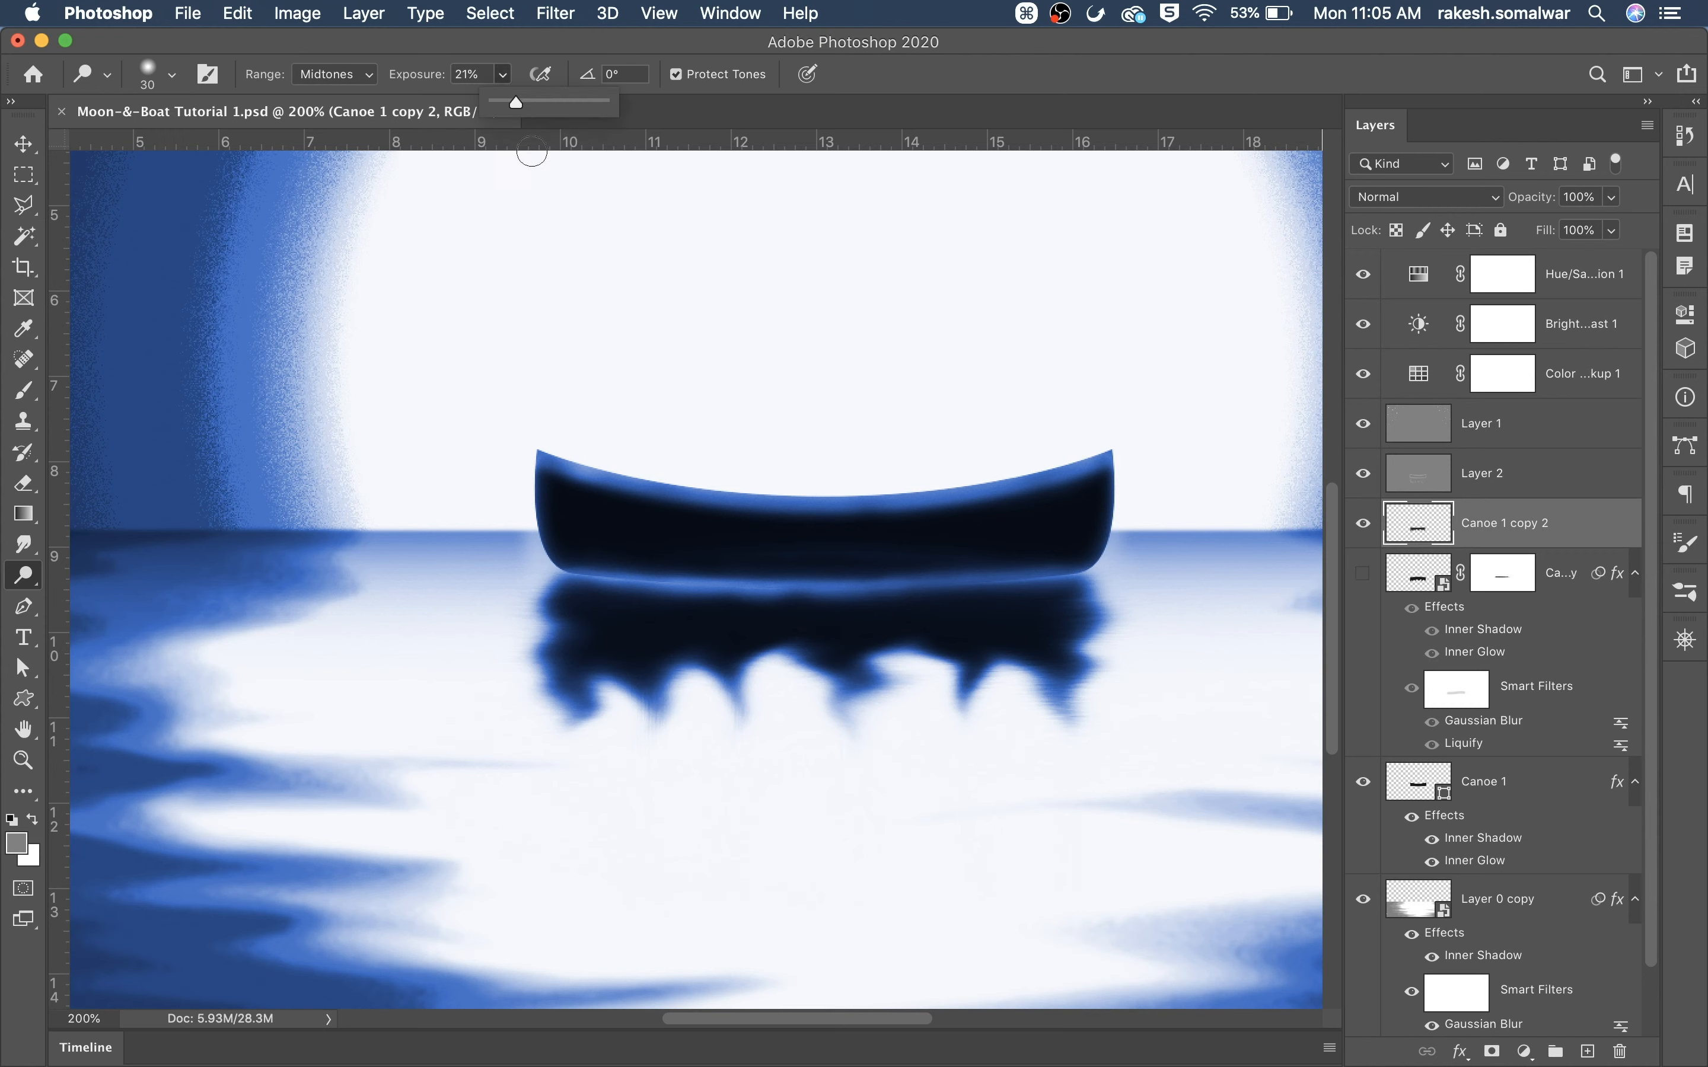
left_click(1463, 494)
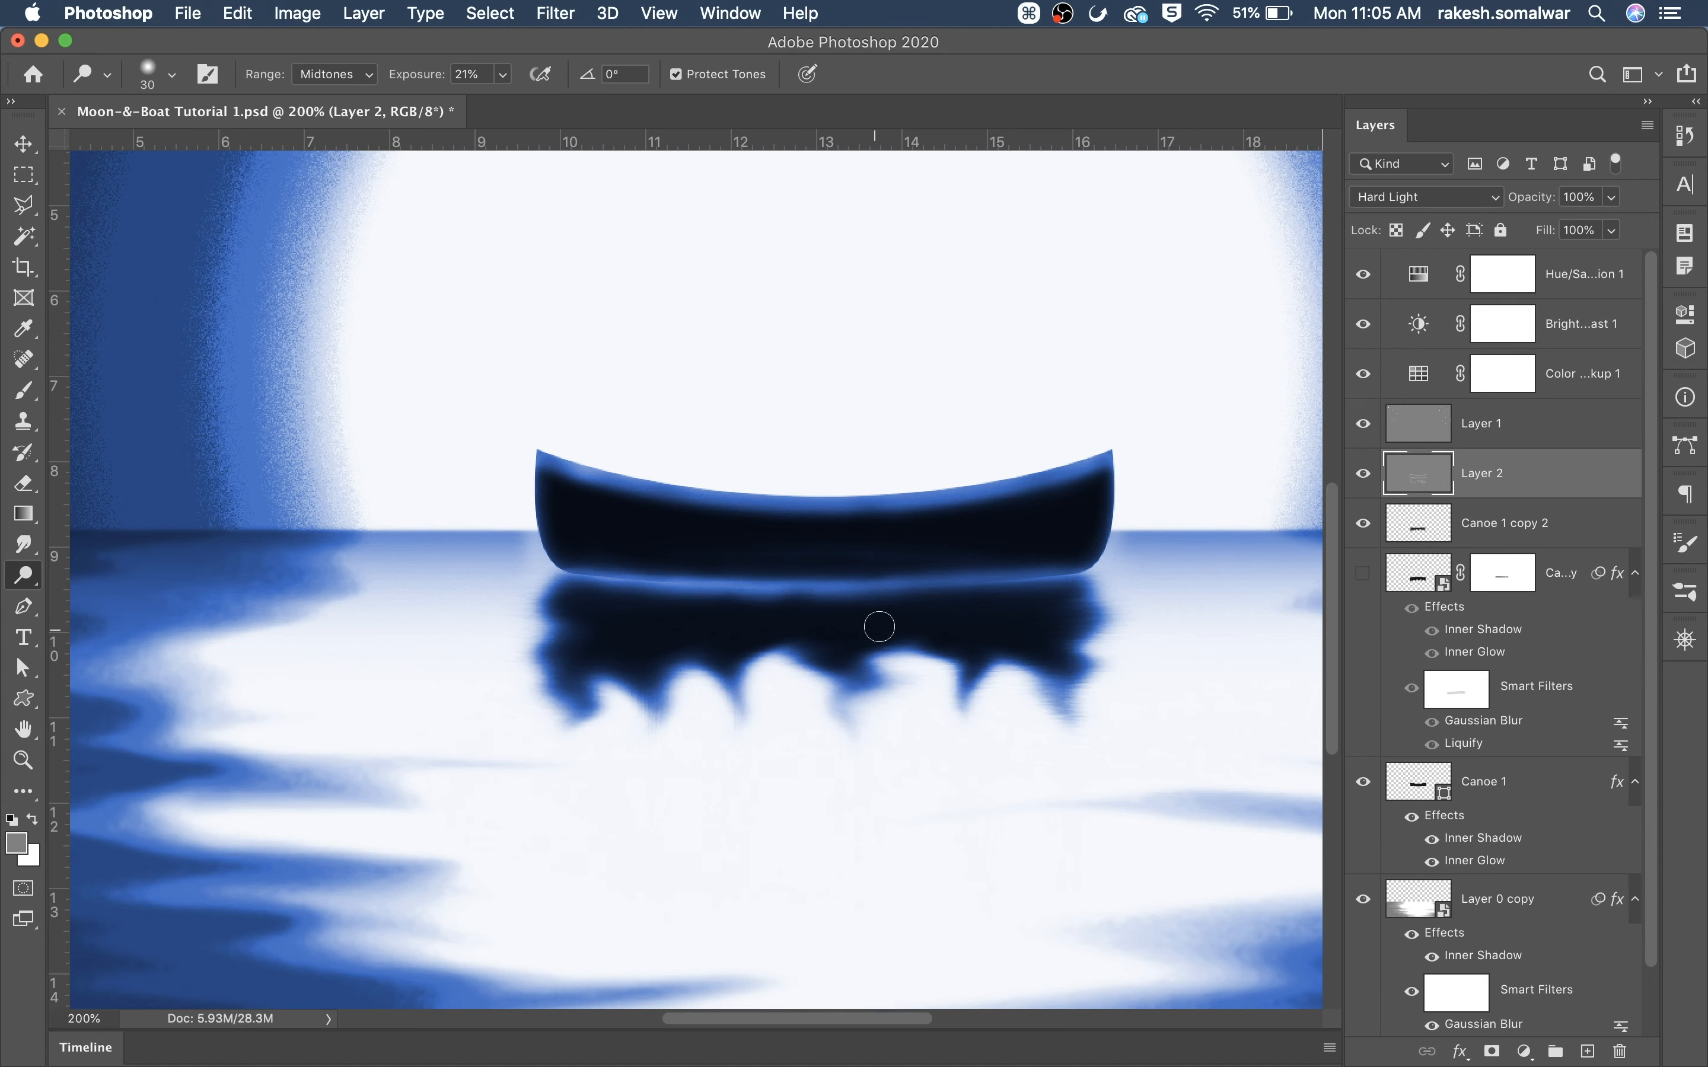
mouse_move(582, 646)
left_mouse_down()
mouse_move(820, 639)
mouse_move(702, 613)
mouse_move(637, 676)
mouse_move(761, 715)
mouse_move(1010, 709)
mouse_move(1096, 633)
mouse_move(1106, 644)
mouse_move(884, 623)
left_mouse_up()
scroll(449, 129, "up", 5)
scroll(448, 130, "right", 5)
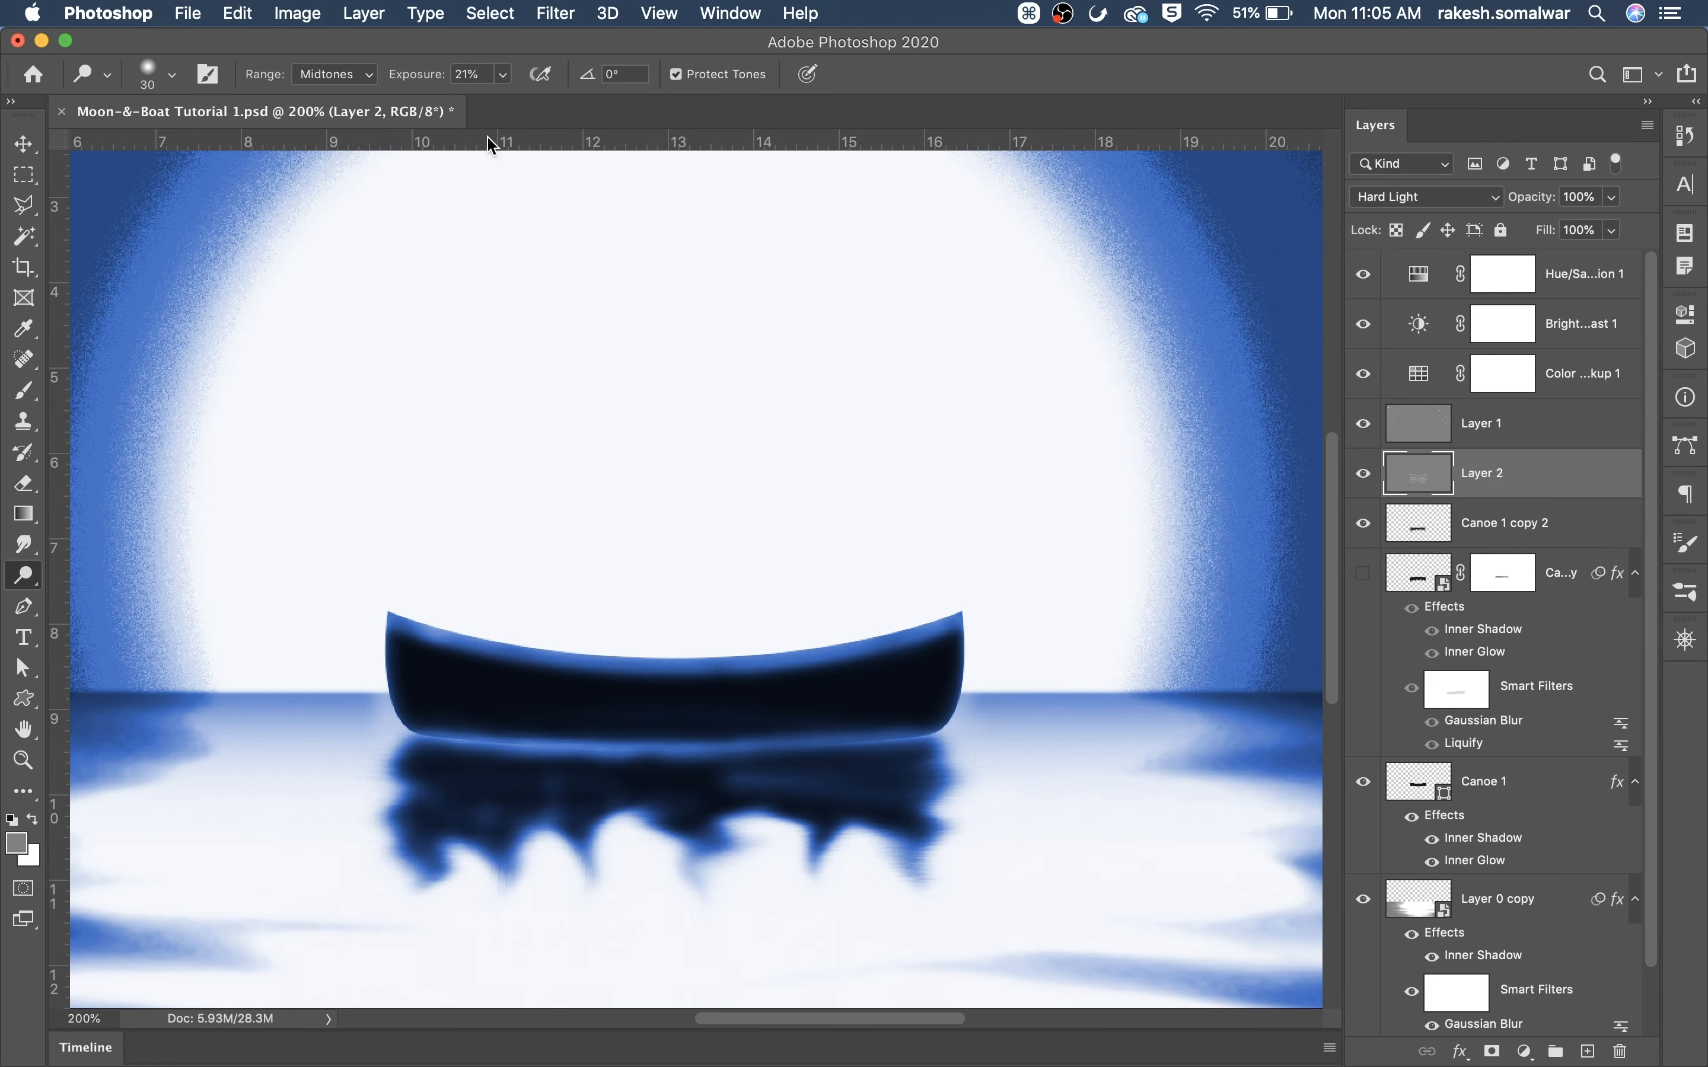
left_click_drag(502, 86, 488, 111)
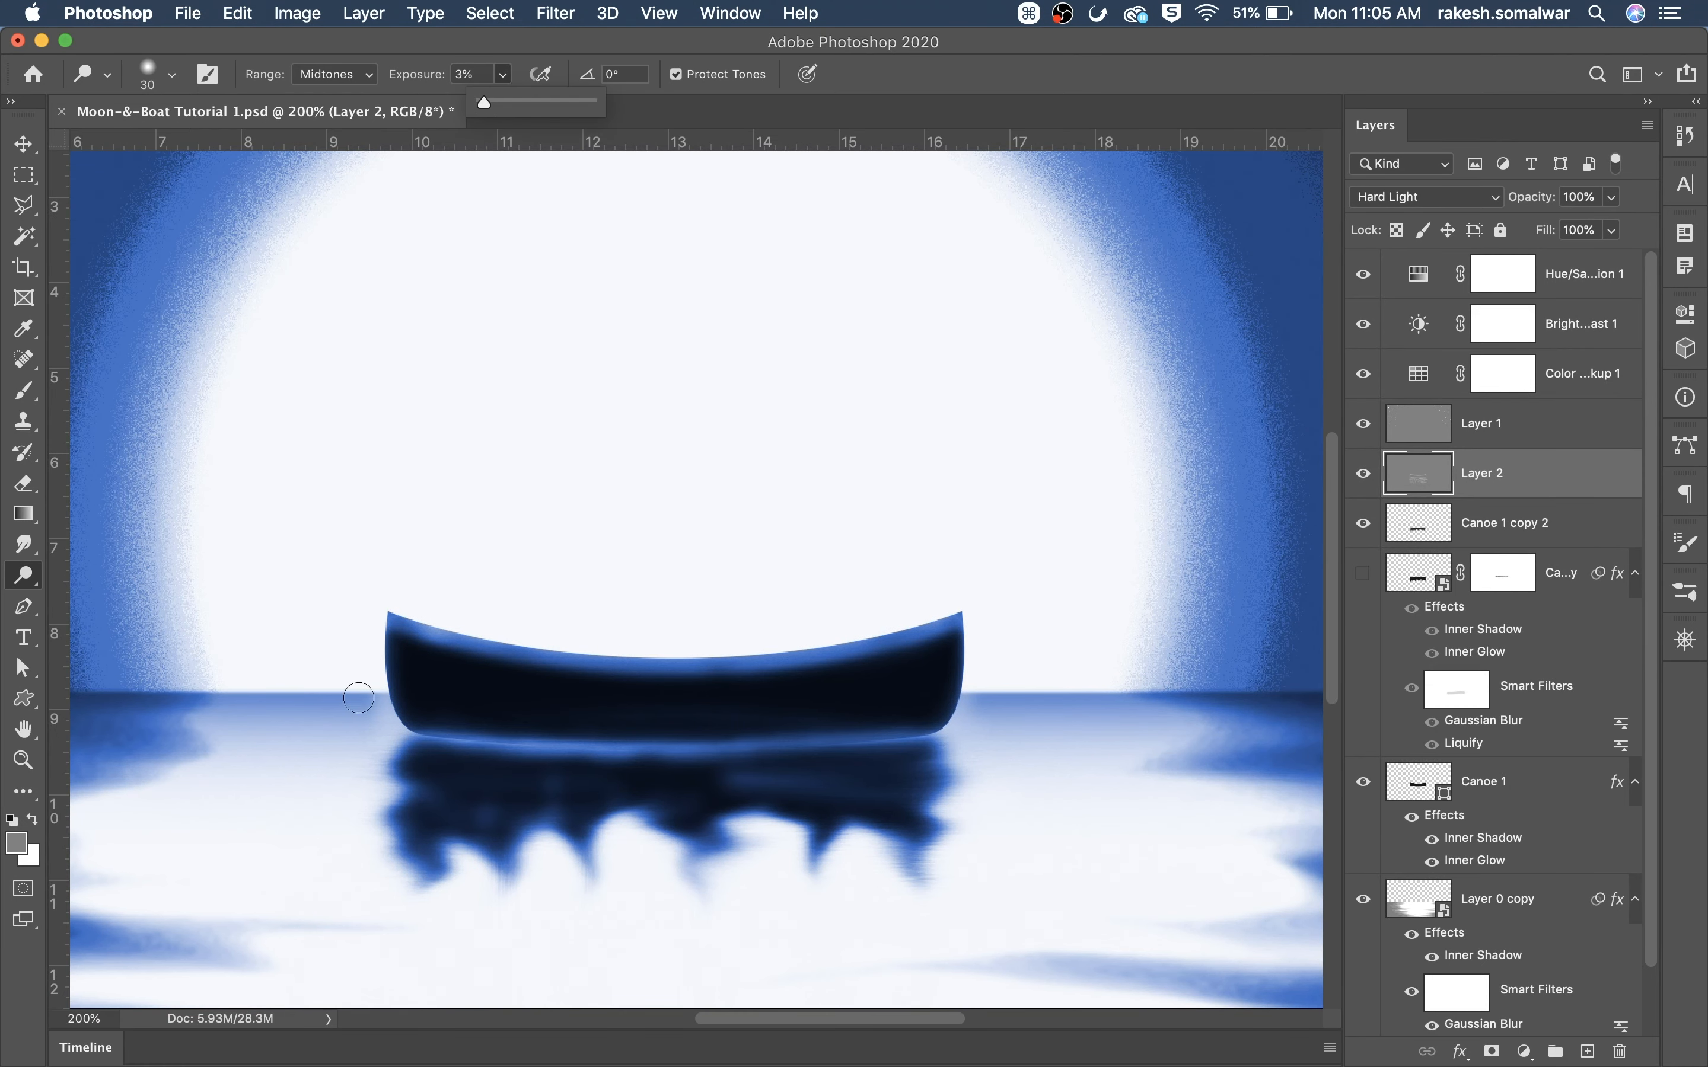
left_click(385, 812)
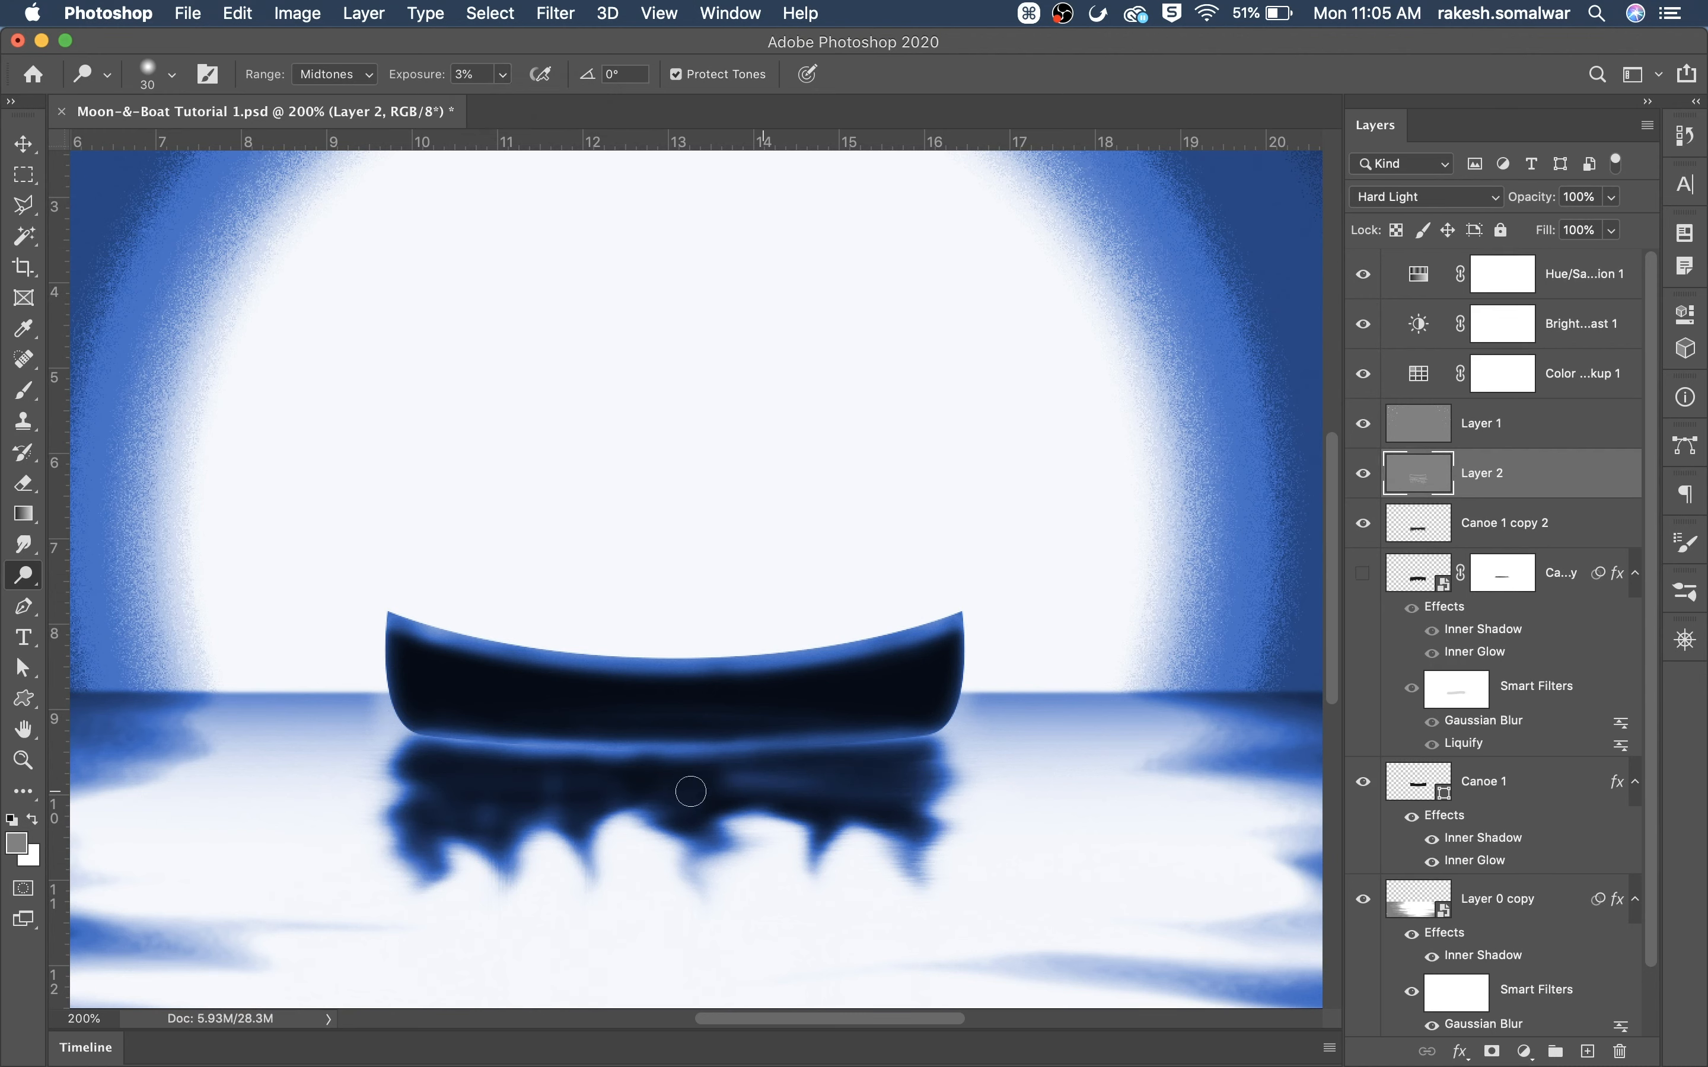
Check Layer 2's effect on the reflection by toggling its visibility and viewing the whole scene
key("s")
left_click(1363, 473)
key("super+minus")
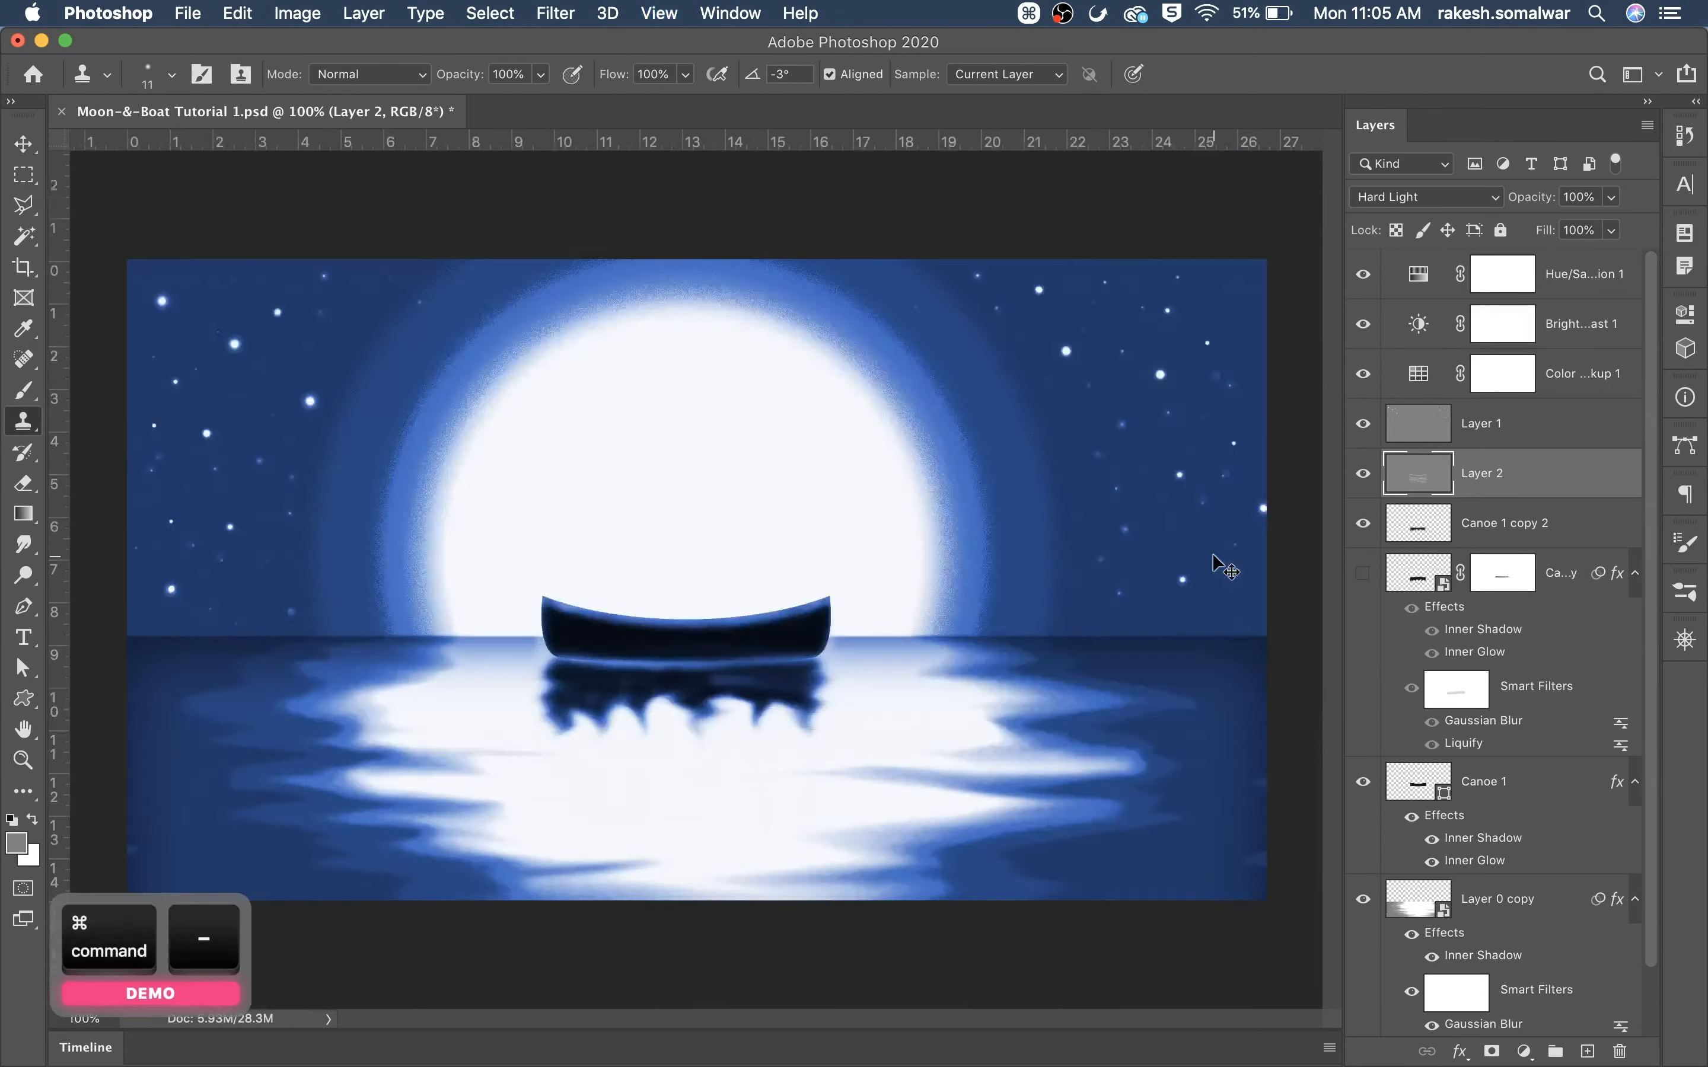
key("super+minus")
key("super+equal")
key("super+equal")
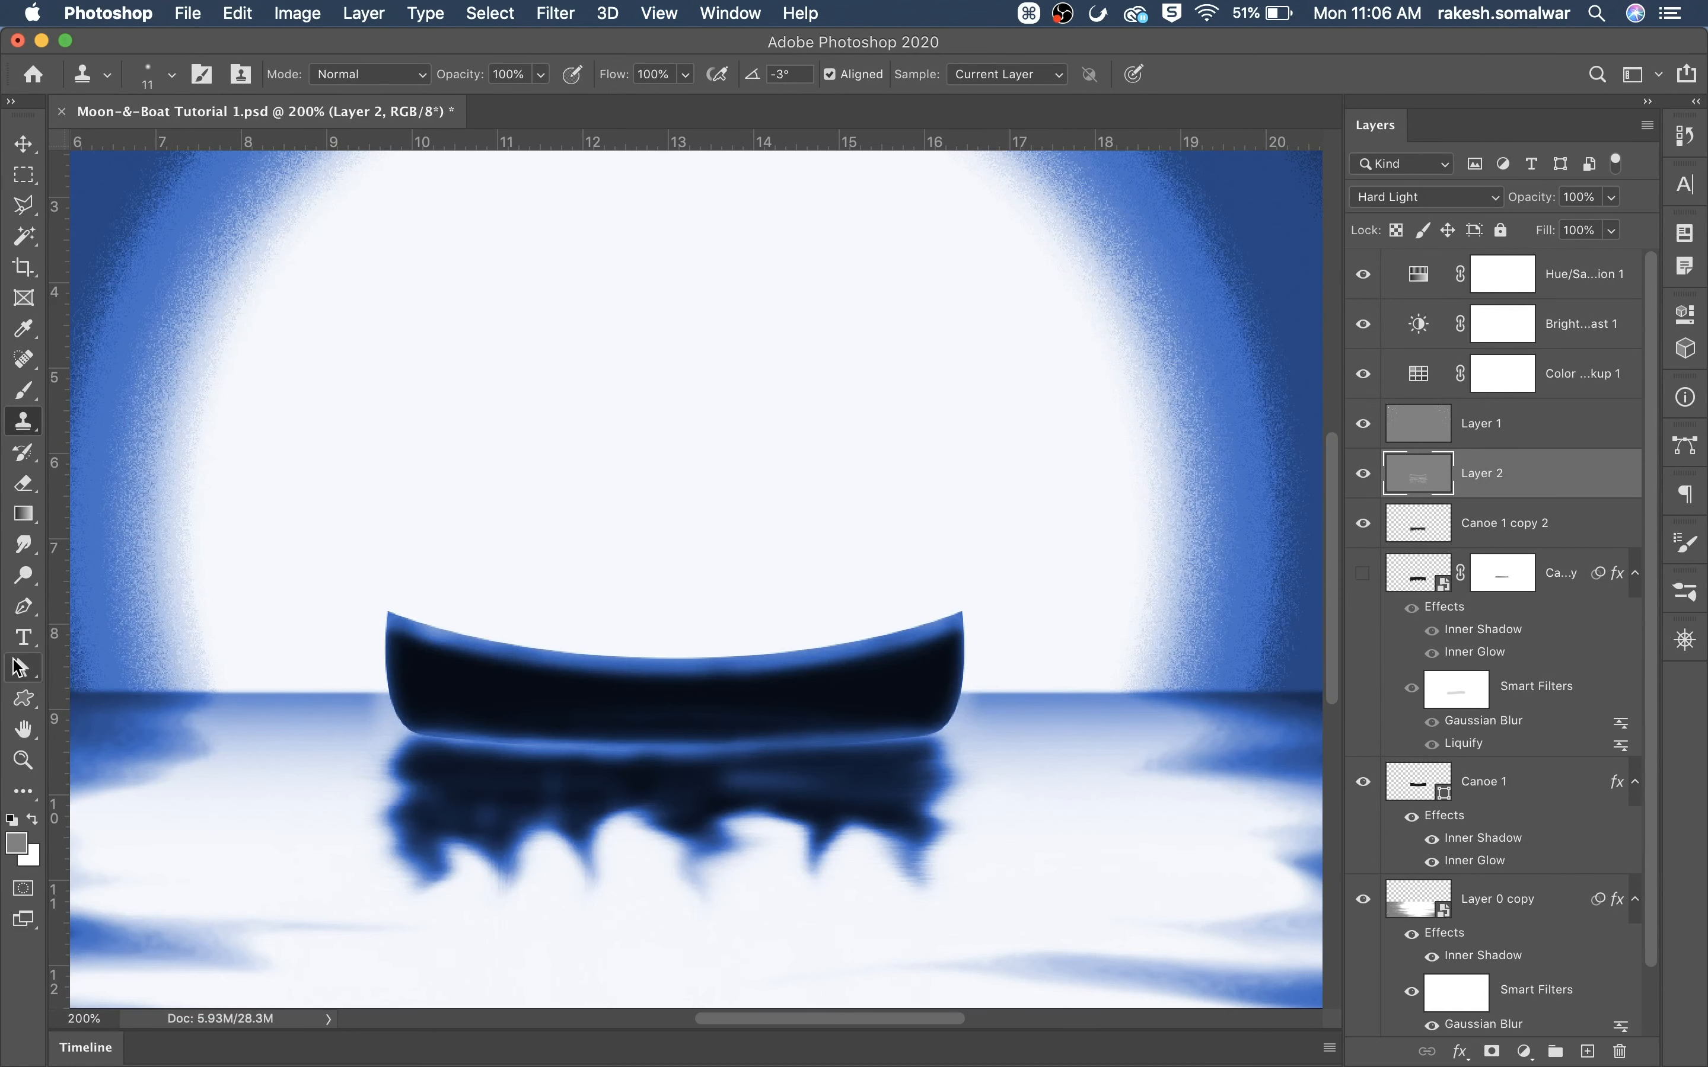
Isolate Layer 2, paint gray over the highlight strokes inside the canoe's reflection with a 43 px Soft Round brush, and show all layers again
left_click(1365, 473, "alt")
right_click(802, 767)
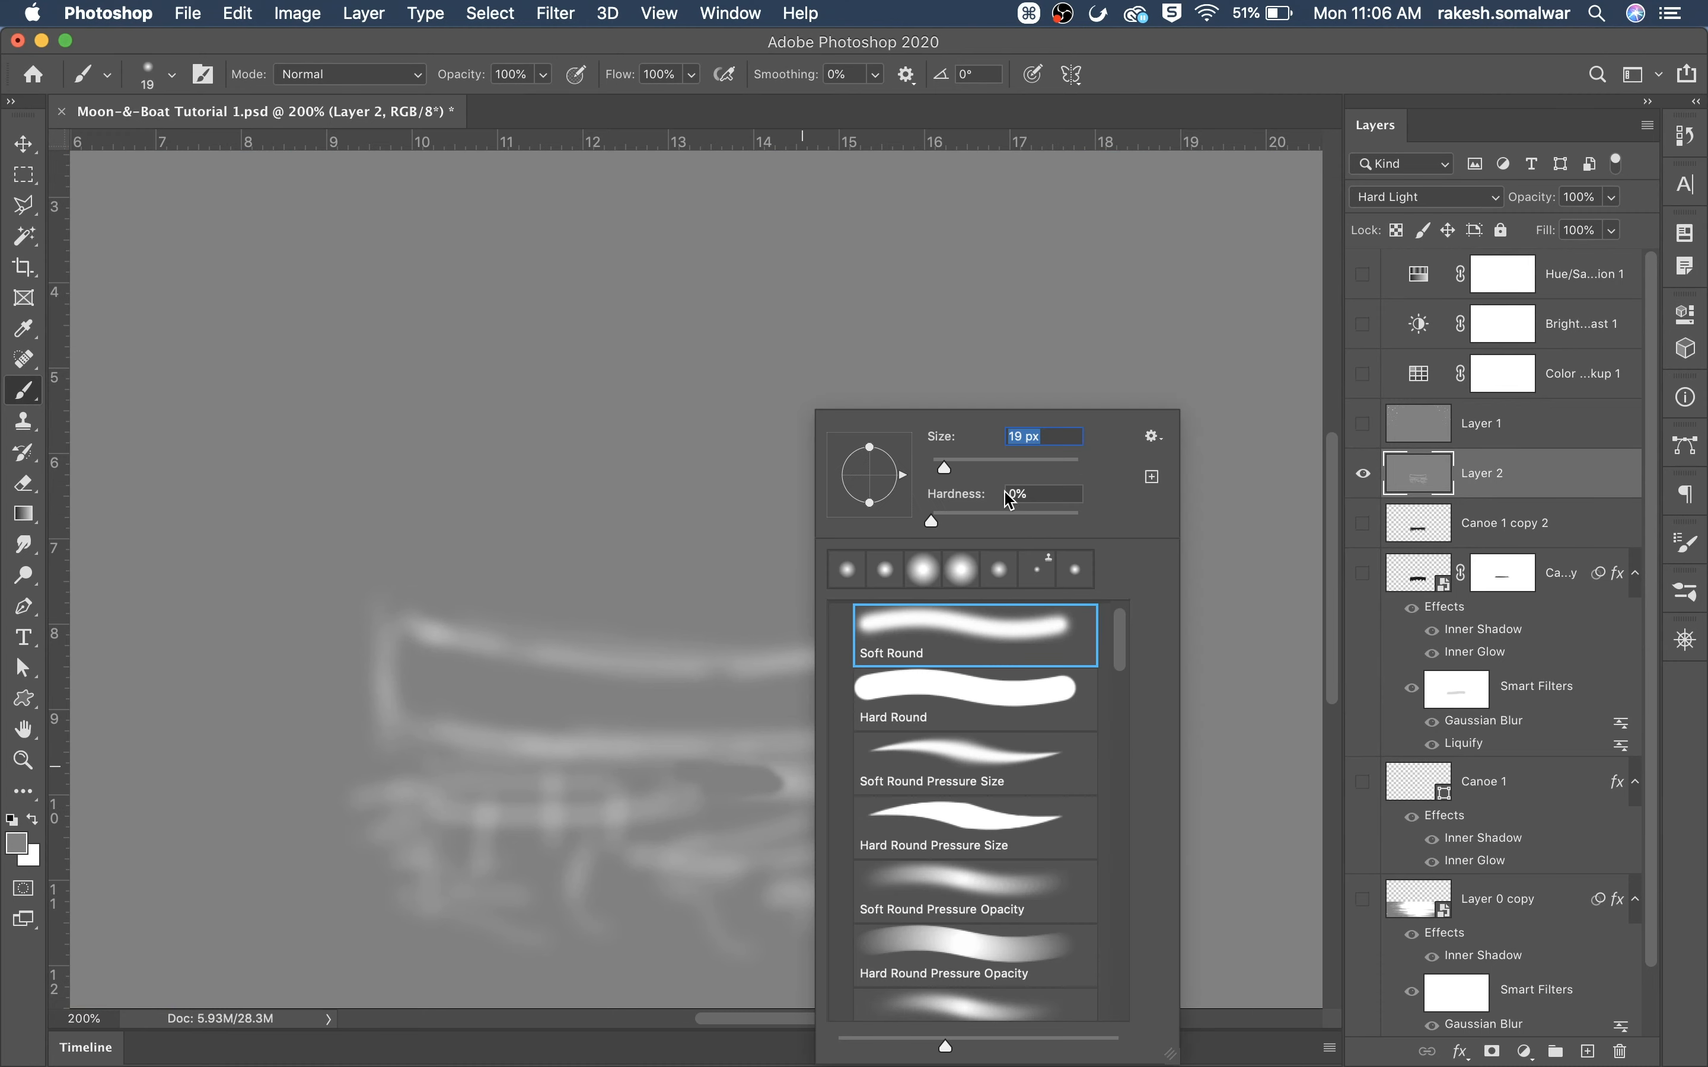
key("Return")
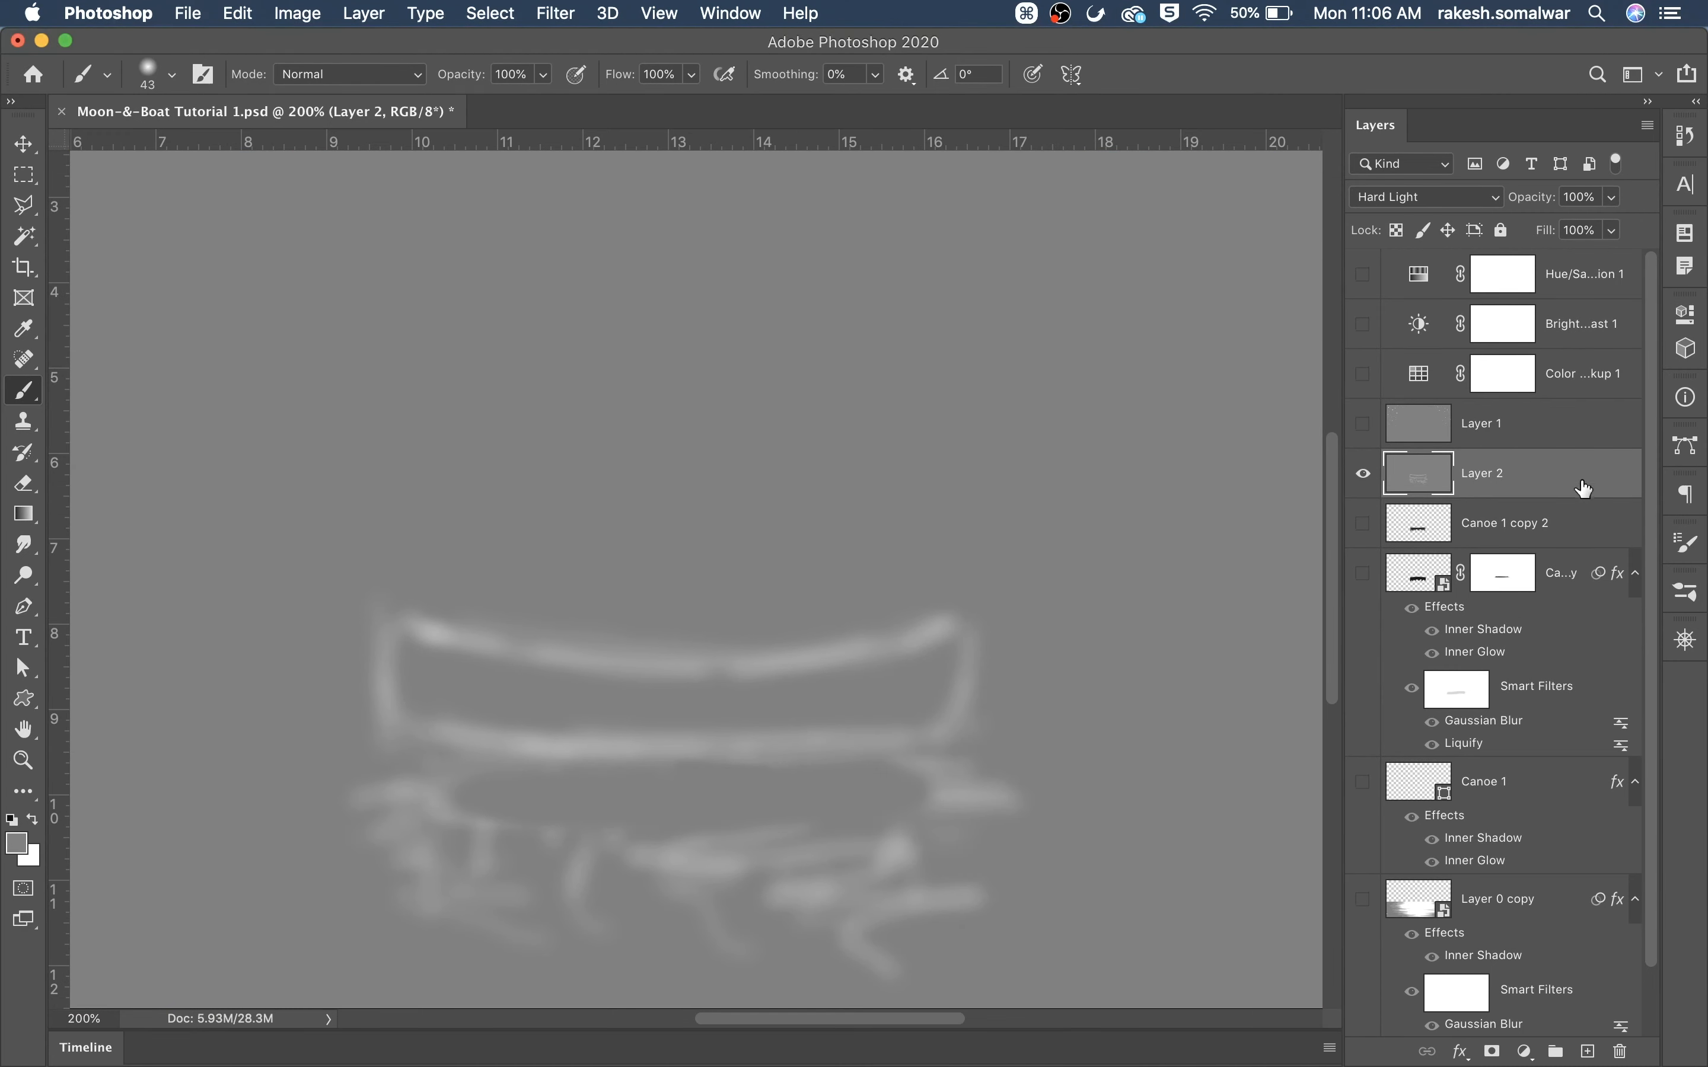
left_click(1366, 473, "alt")
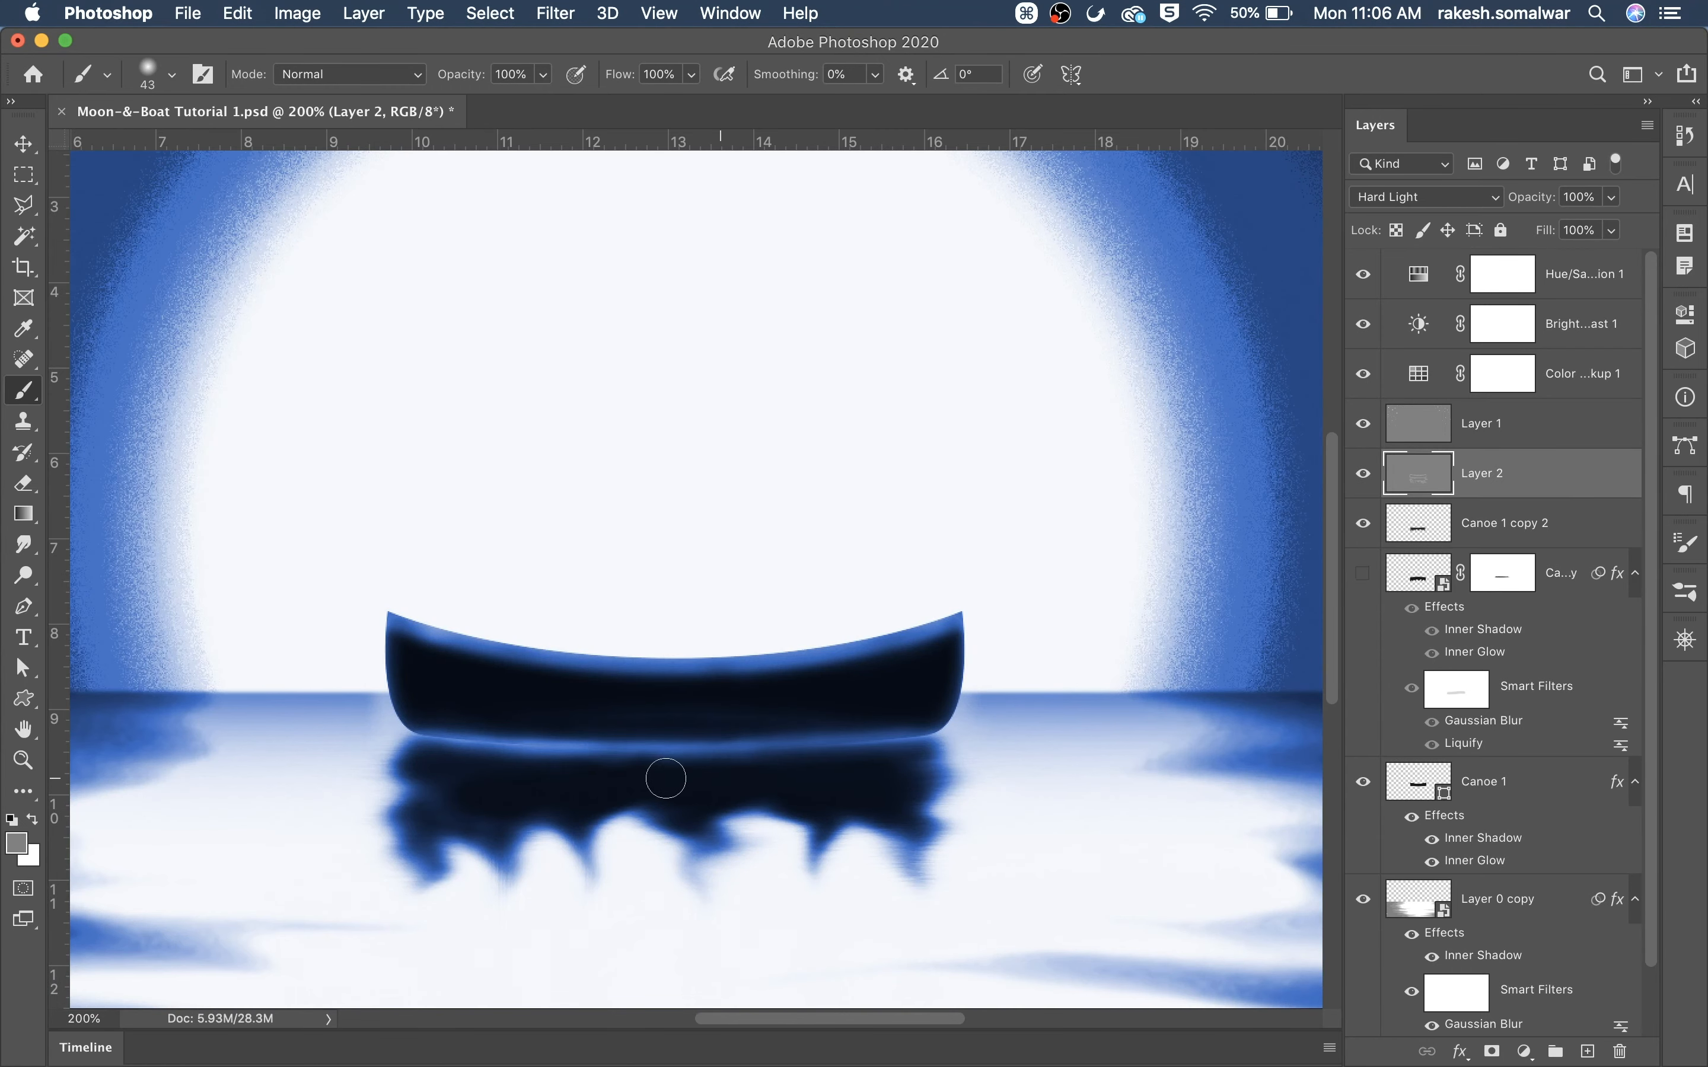
key("super+minus")
key("super+minus")
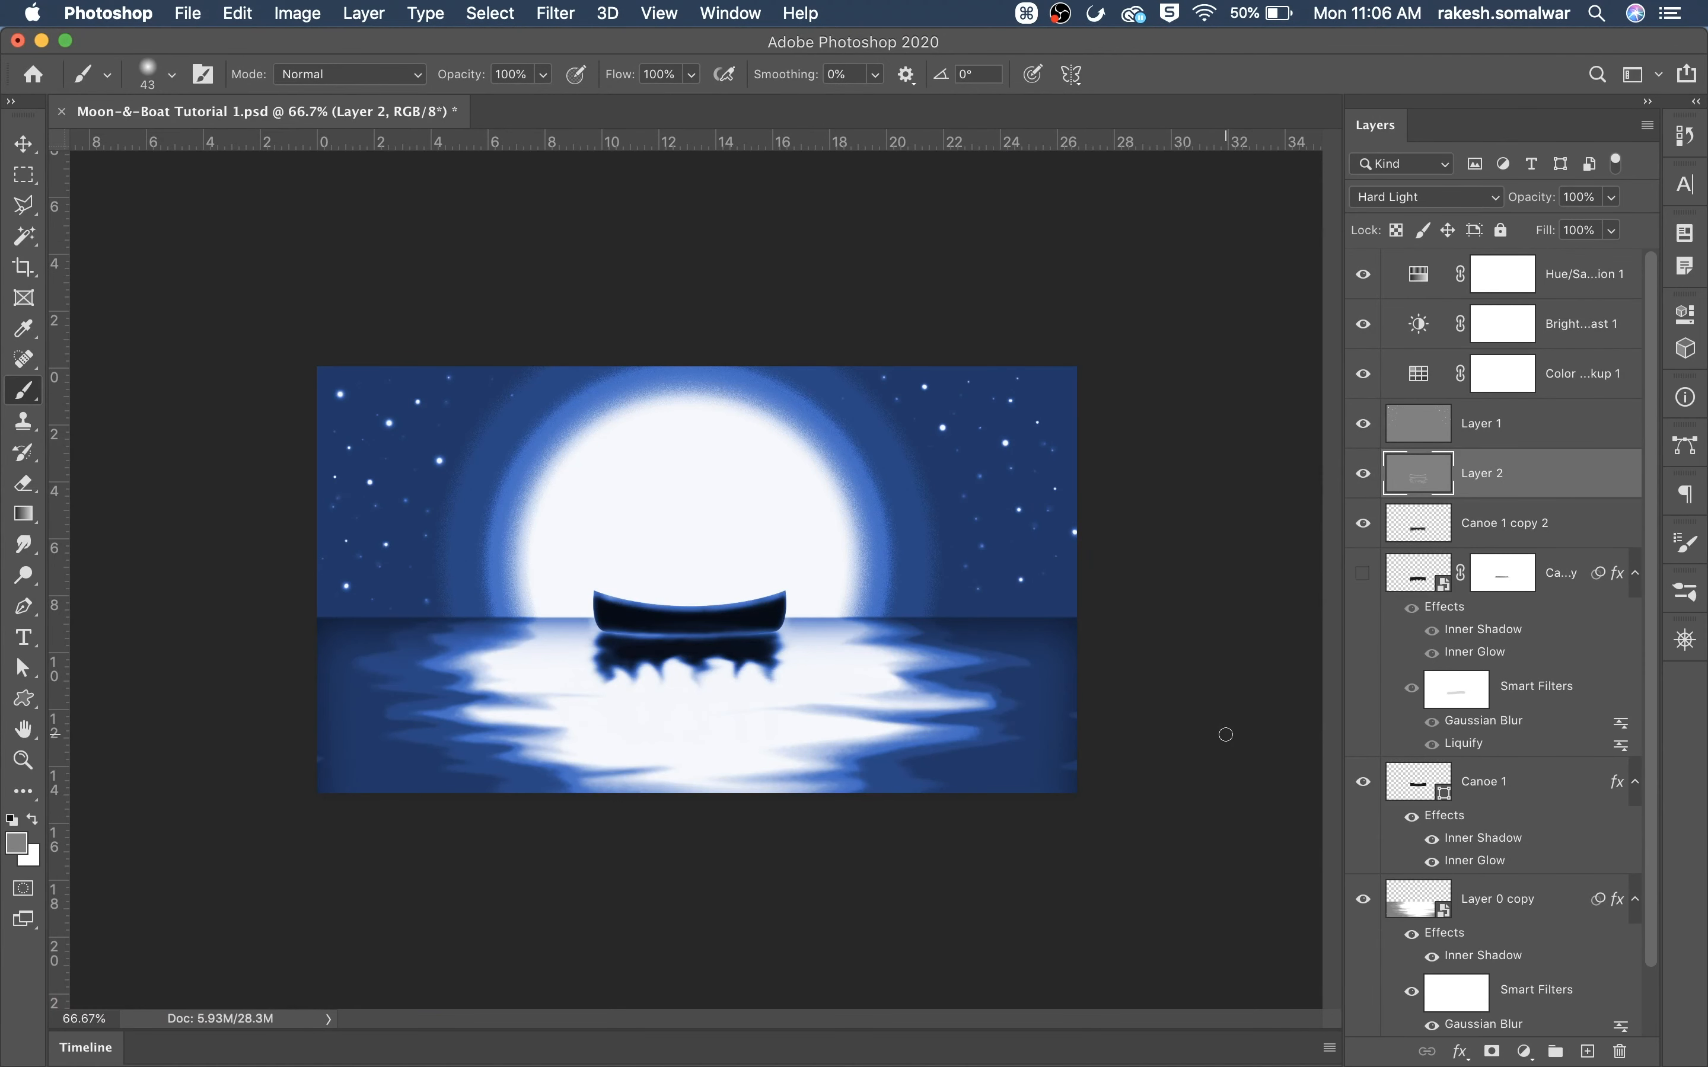
key("super+0")
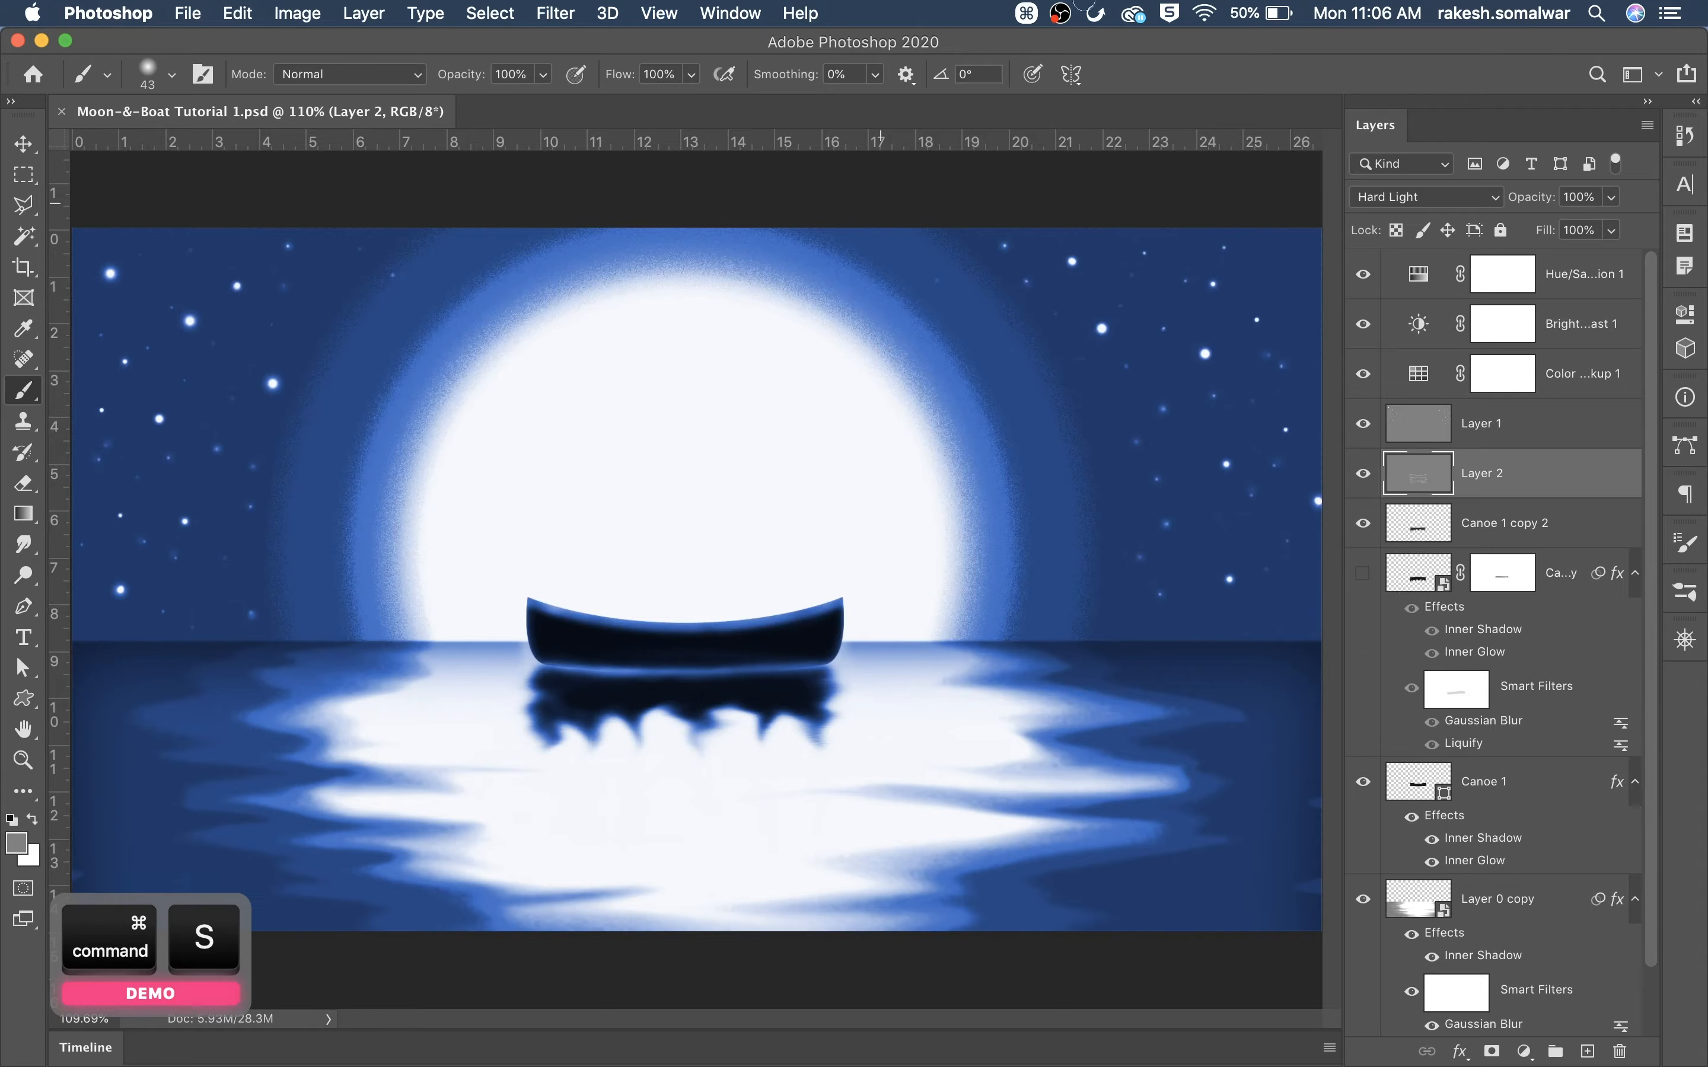